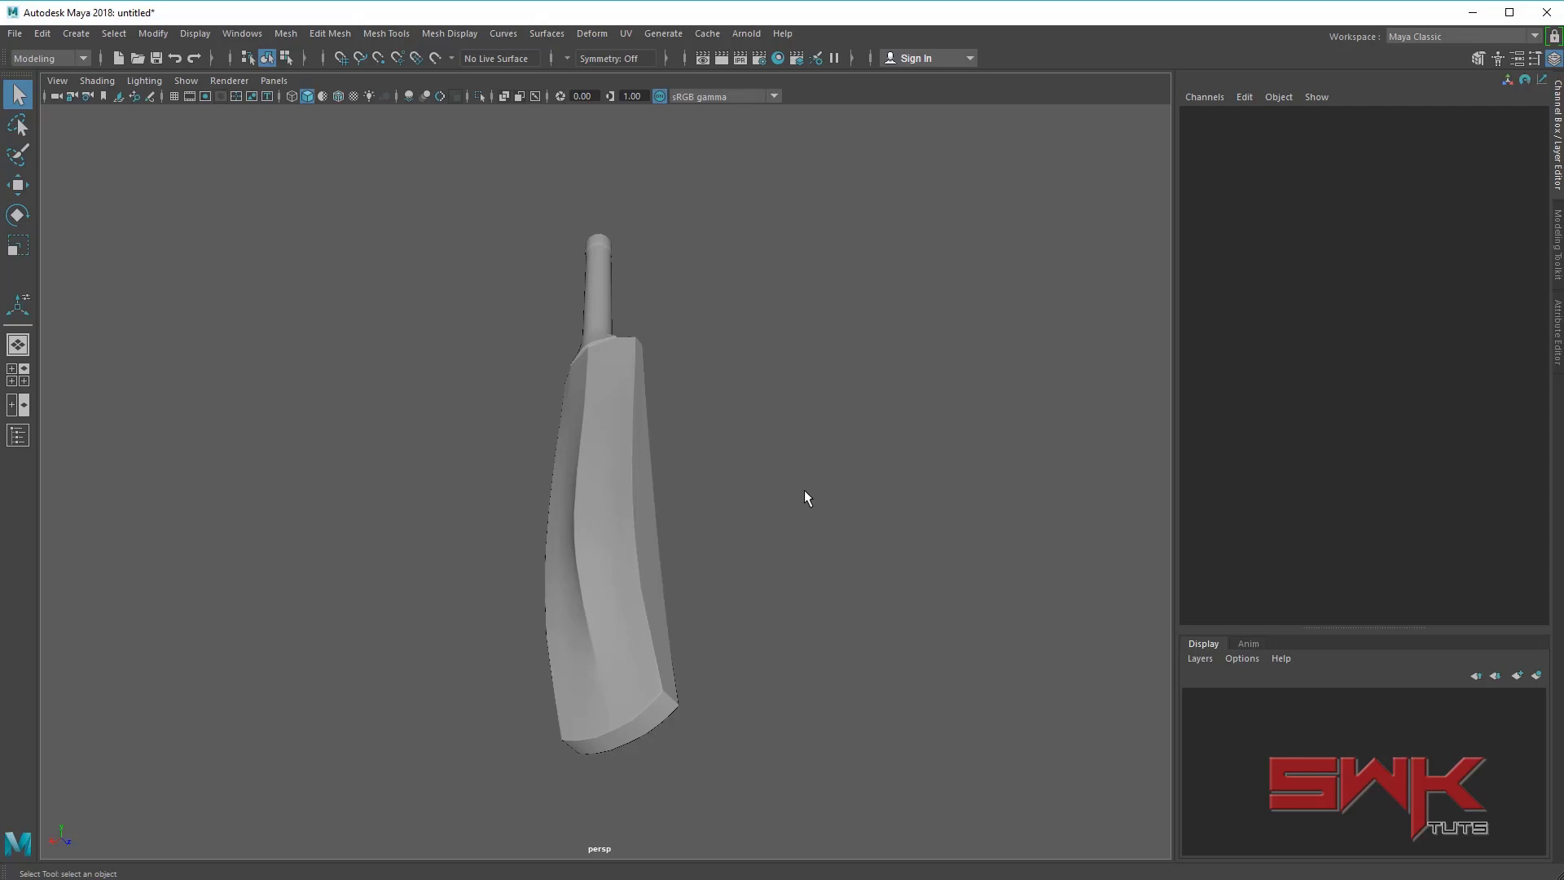
- Switch the workspace to UV Editing and widen the perspective viewport beside the UV Editor
{"action": "middle_click_drag", "start_coordinate": [804, 490], "coordinate": [622, 478], "text": "alt"}
{"action": "right_click_drag", "start_coordinate": [622, 479], "coordinate": [653, 511], "text": "alt"}
{"action": "middle_click_drag", "start_coordinate": [653, 511], "coordinate": [602, 497], "text": "alt"}
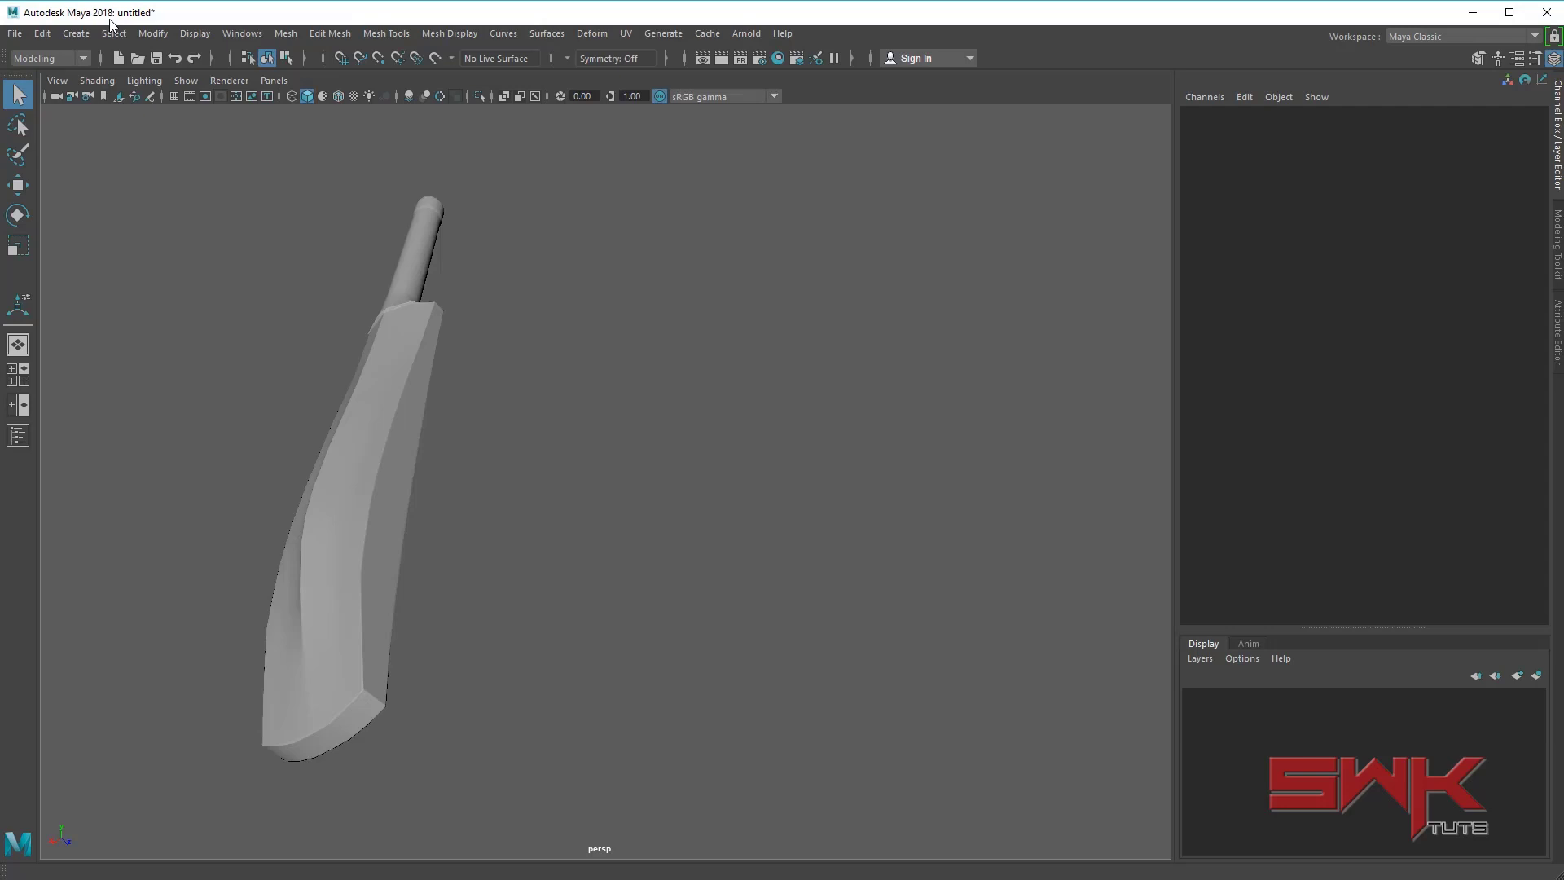
{"action": "left_click_drag", "start_coordinate": [668, 254], "coordinate": [697, 256], "text": "alt"}
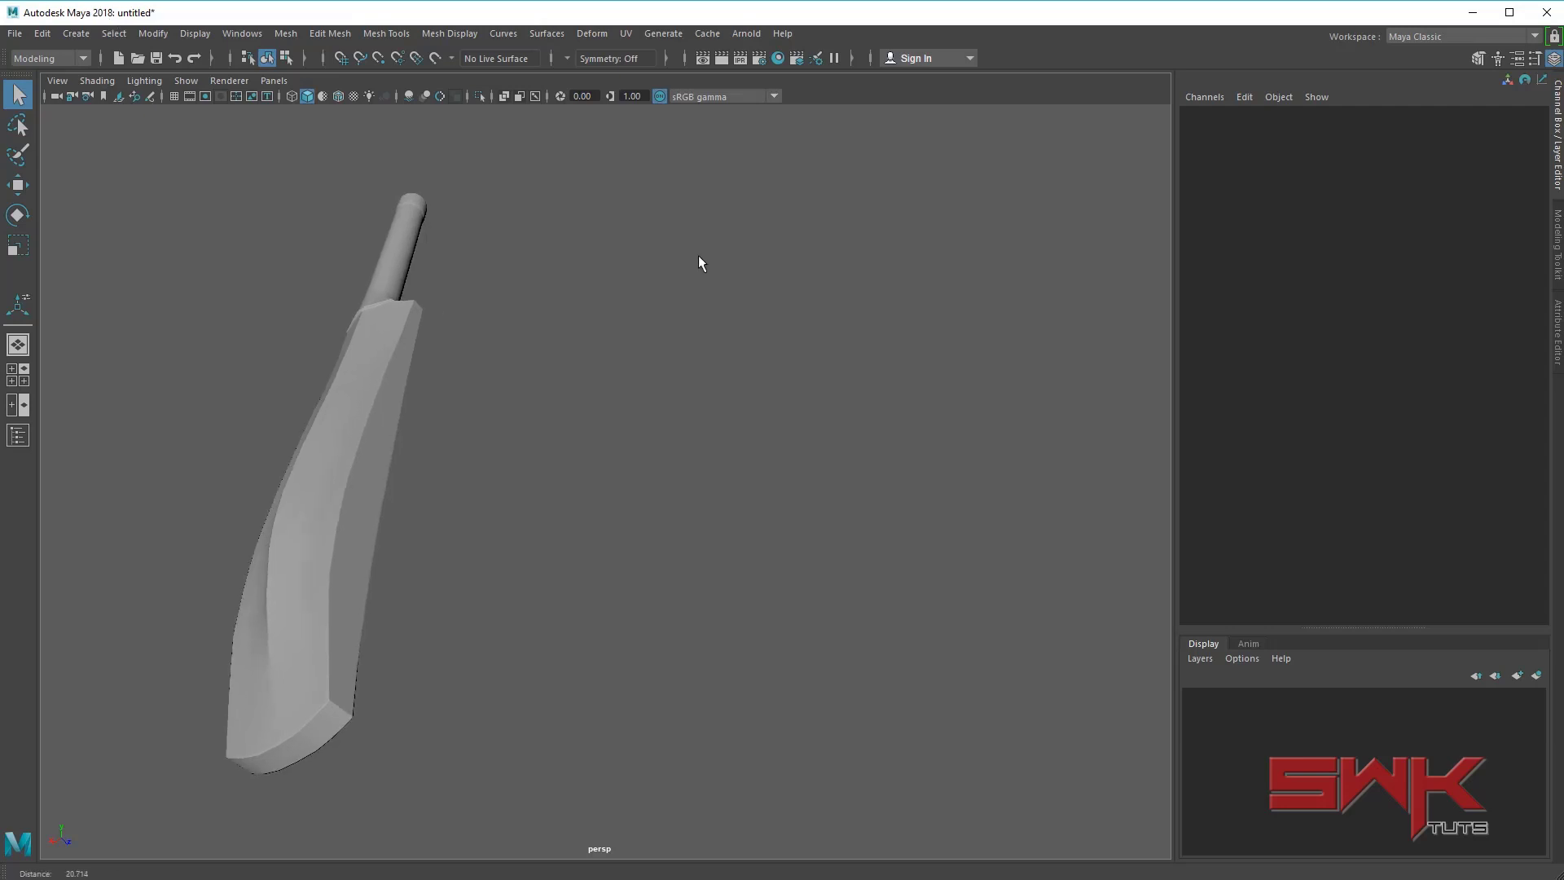
{"action": "left_click", "coordinate": [1401, 39]}
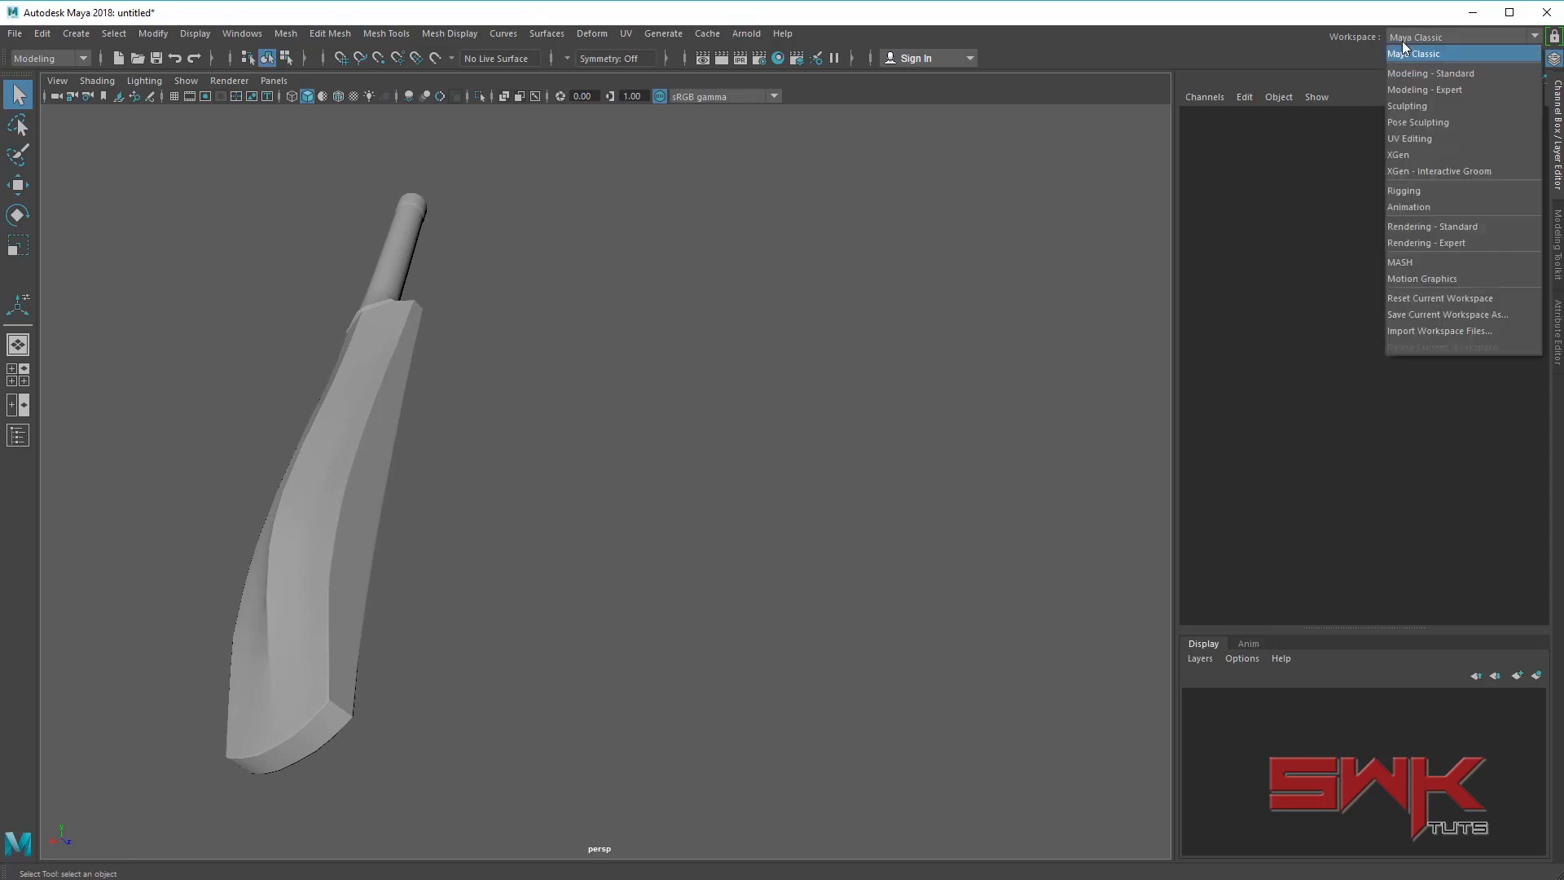
{"action": "left_click", "coordinate": [1435, 138]}
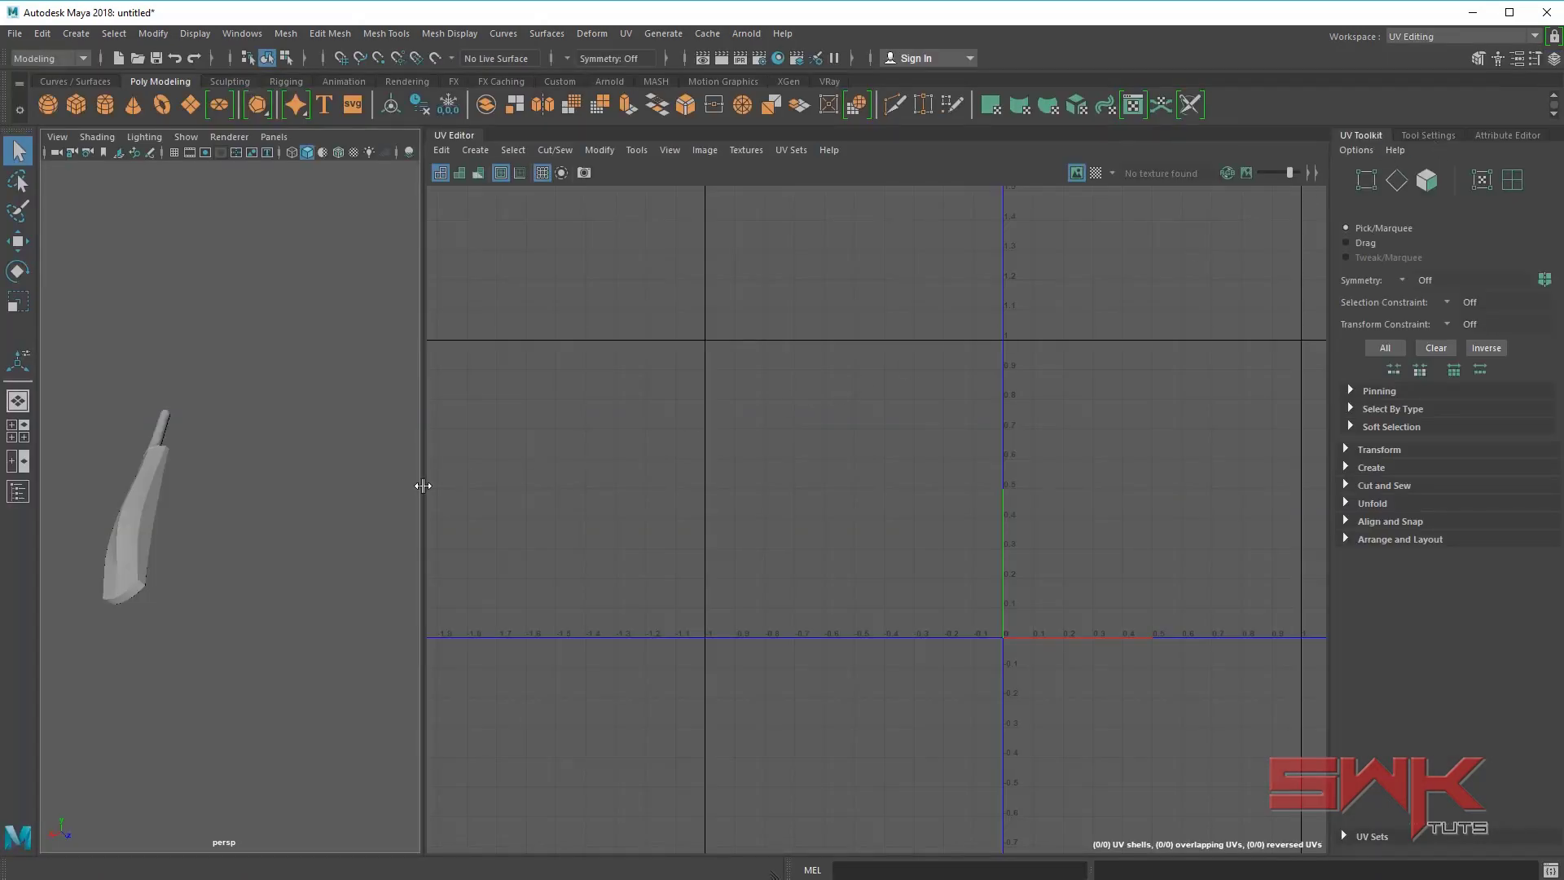
{"action": "left_click_drag", "start_coordinate": [424, 471], "coordinate": [733, 468]}
{"action": "scroll", "coordinate": [520, 513], "scroll_direction": "up", "scroll_amount": 3}
{"action": "middle_click_drag", "start_coordinate": [522, 458], "coordinate": [652, 505], "text": "alt"}
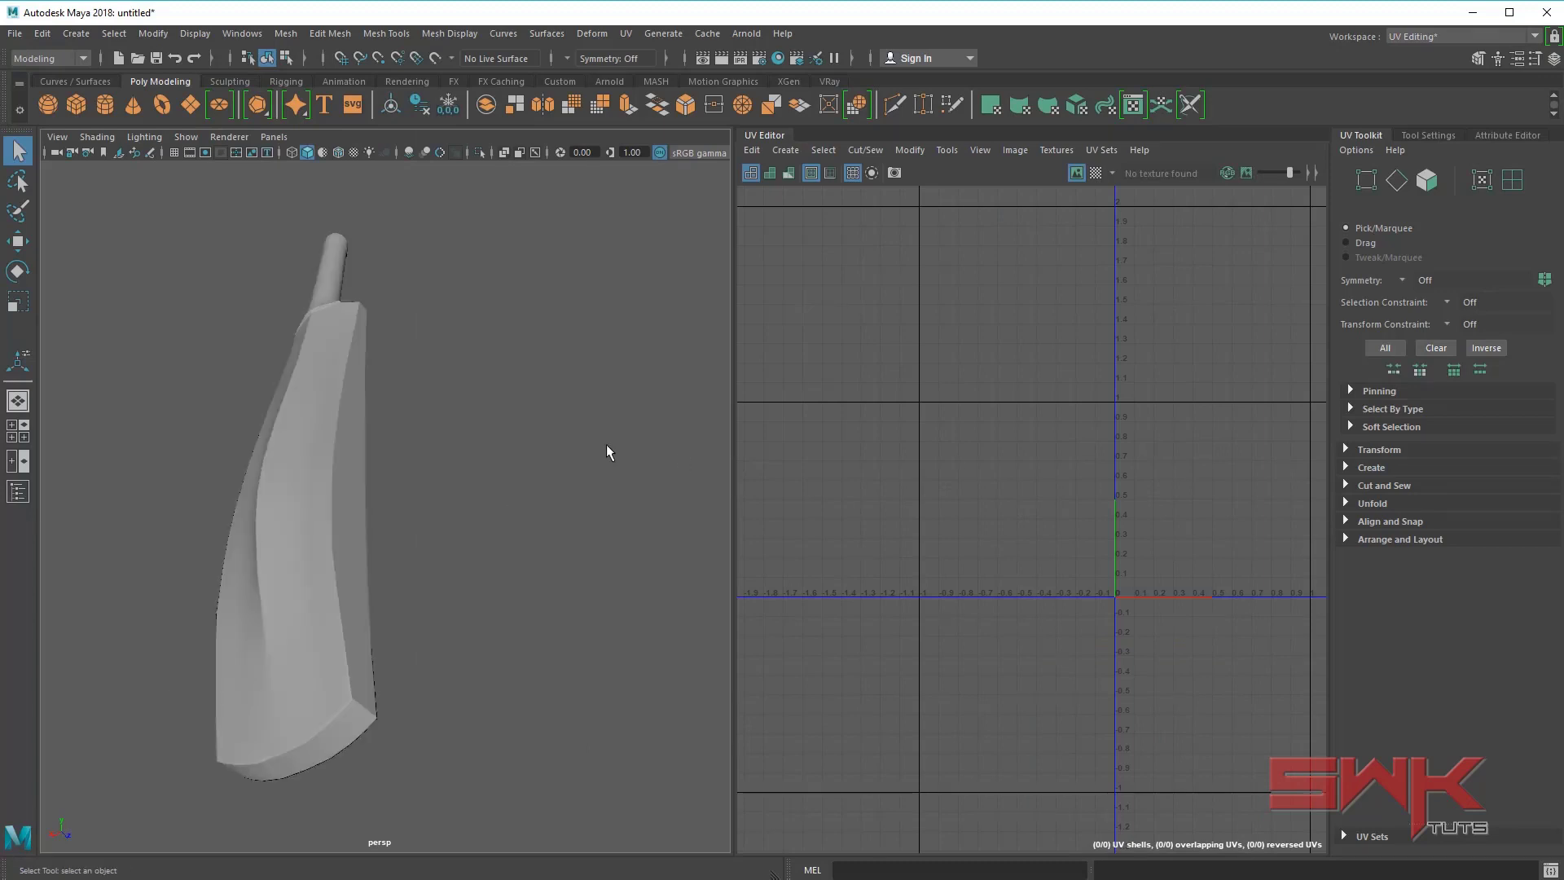
- Select the bat mesh in the perspective viewport so its UVs load in the UV Editor
{"action": "middle_click_drag", "start_coordinate": [496, 490], "coordinate": [530, 492], "text": "alt"}
{"action": "right_click_drag", "start_coordinate": [529, 495], "coordinate": [555, 502], "text": "alt"}
{"action": "middle_click_drag", "start_coordinate": [555, 503], "coordinate": [523, 481], "text": "alt"}
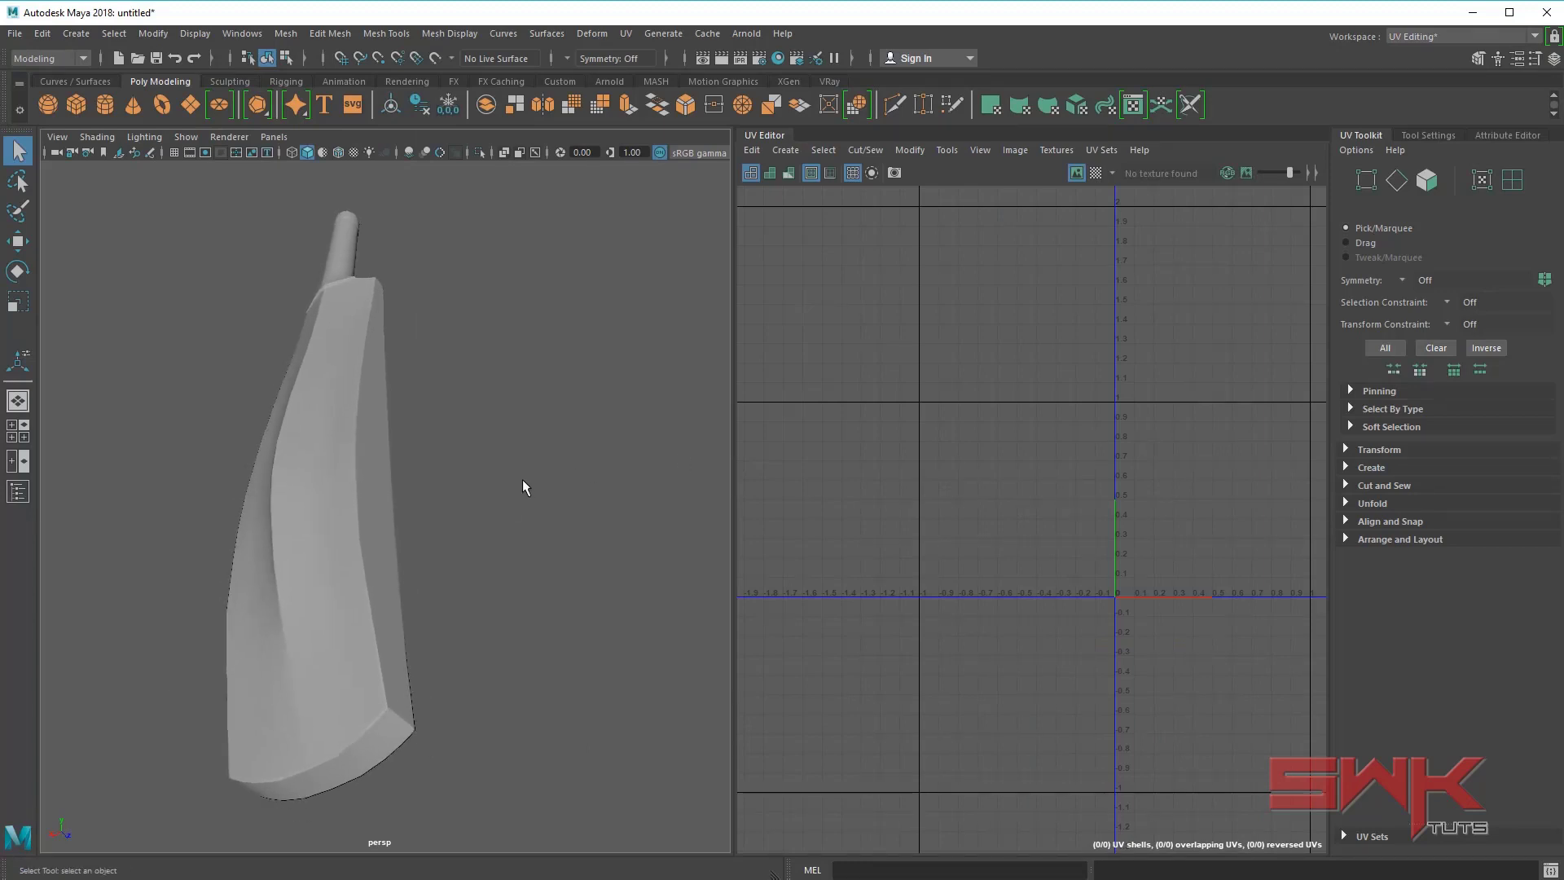
{"action": "left_click_drag", "start_coordinate": [524, 481], "coordinate": [510, 485], "text": "alt"}
{"action": "middle_click_drag", "start_coordinate": [510, 485], "coordinate": [514, 480], "text": "alt"}
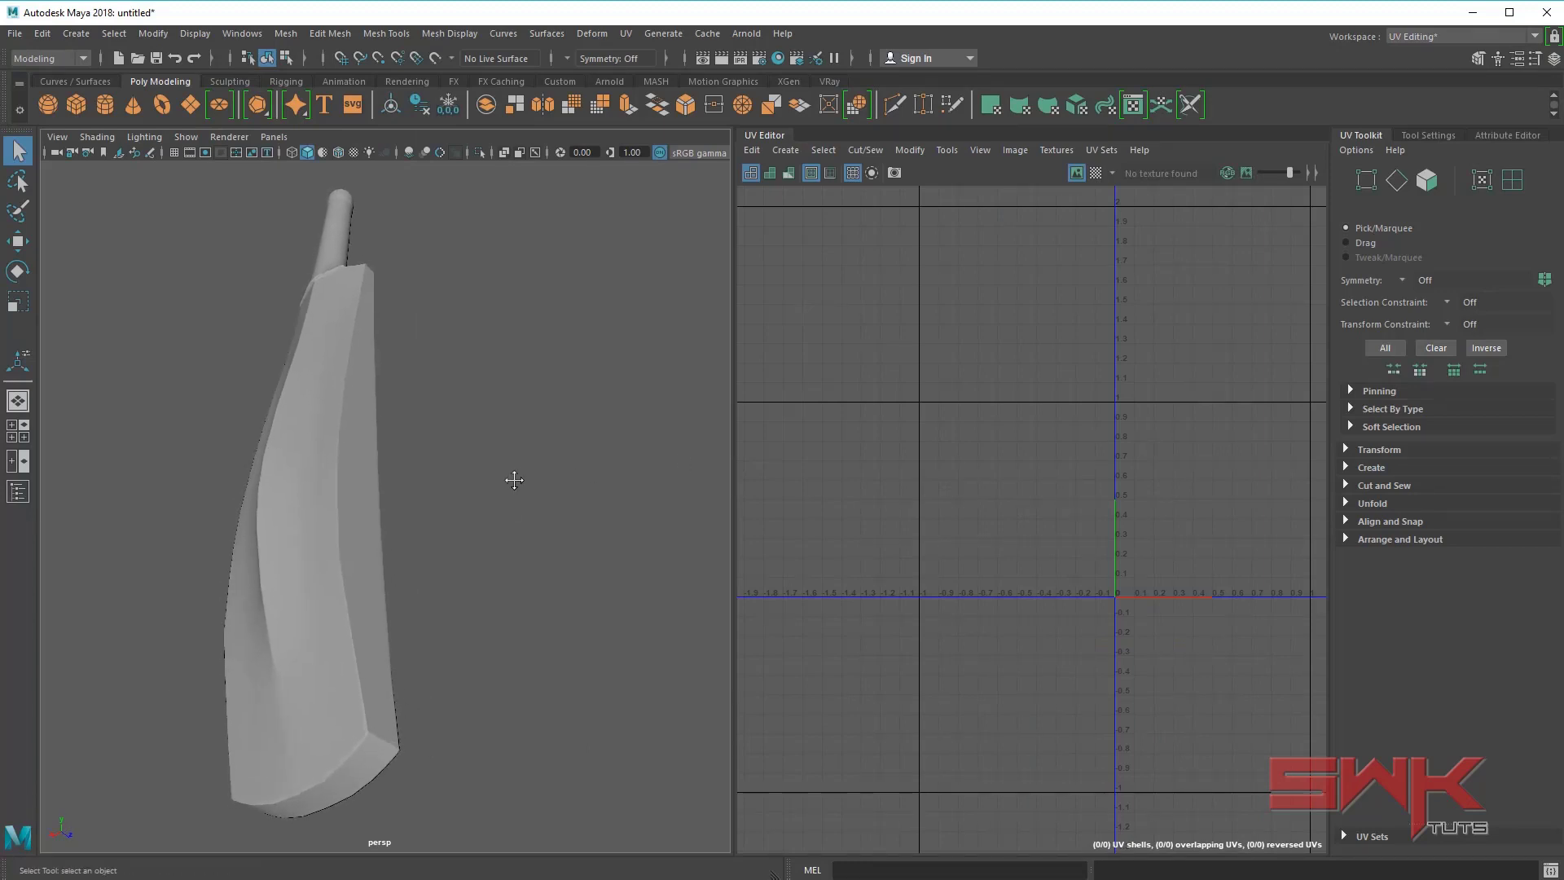
{"action": "left_click_drag", "start_coordinate": [518, 474], "coordinate": [328, 464], "text": "alt"}
{"action": "left_click", "coordinate": [328, 466]}
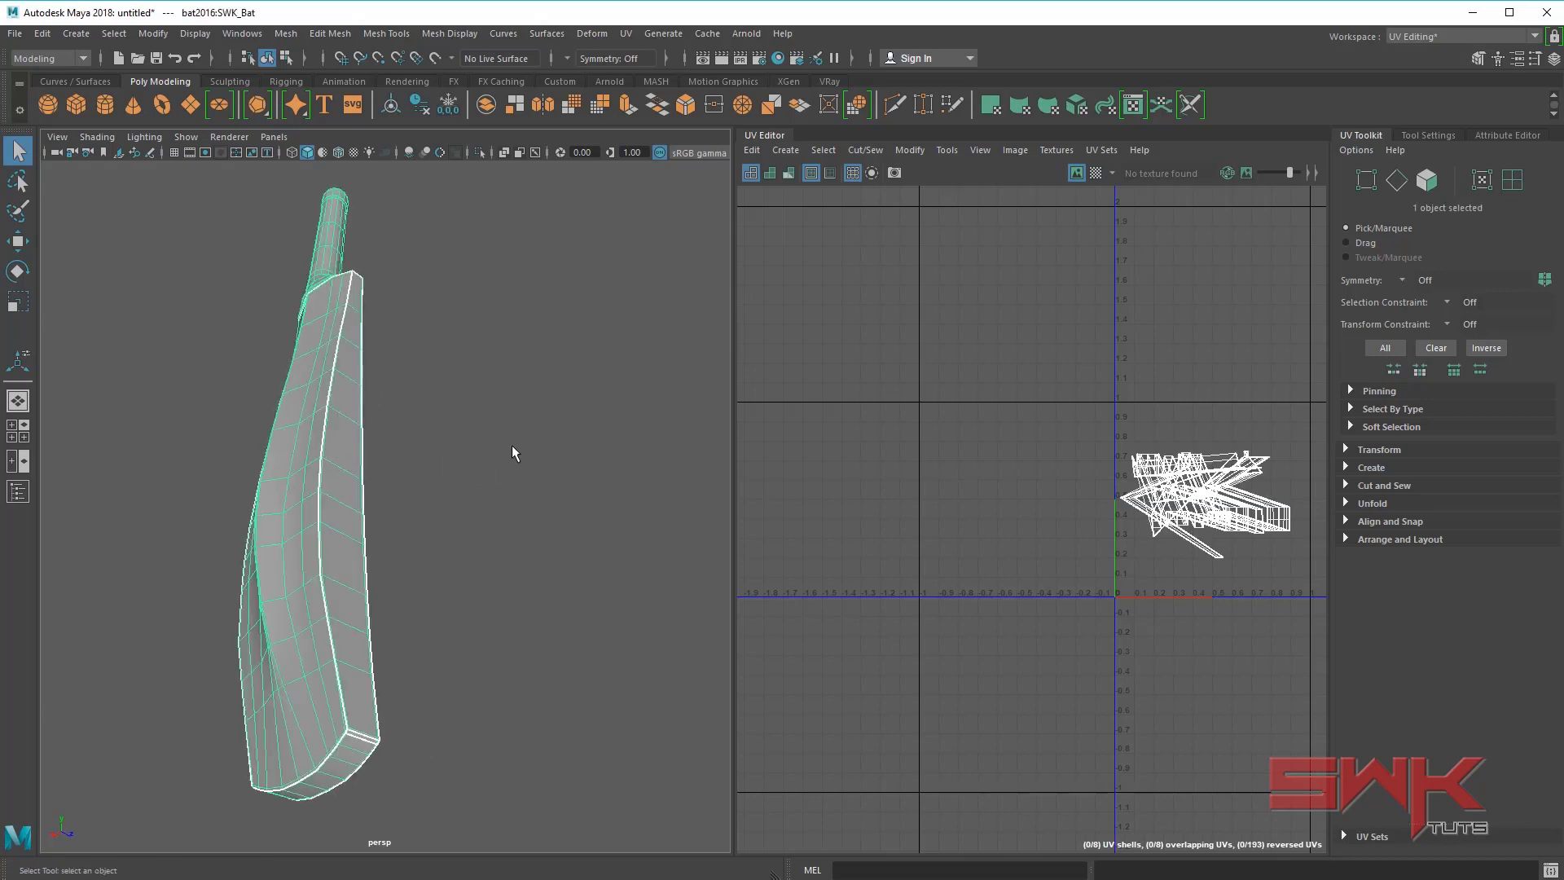
- Assign a new Blinn material to the bat mesh
{"action": "left_click_drag", "start_coordinate": [517, 454], "coordinate": [492, 448], "text": "alt"}
{"action": "middle_click_drag", "start_coordinate": [506, 454], "coordinate": [426, 461], "text": "alt"}
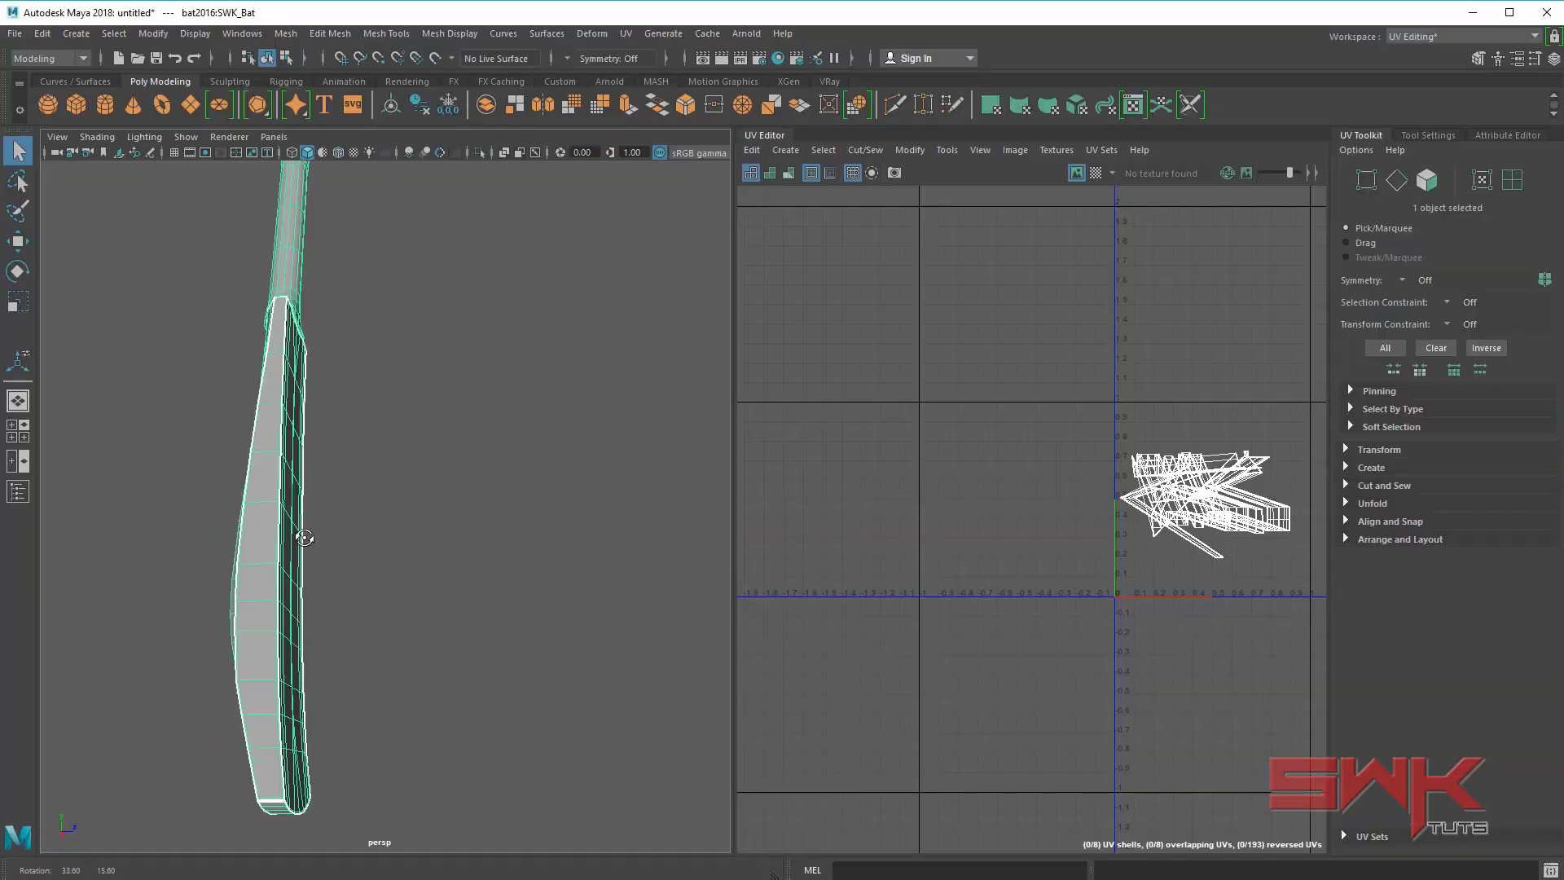
{"action": "left_click_drag", "start_coordinate": [308, 542], "coordinate": [387, 667], "text": "alt"}
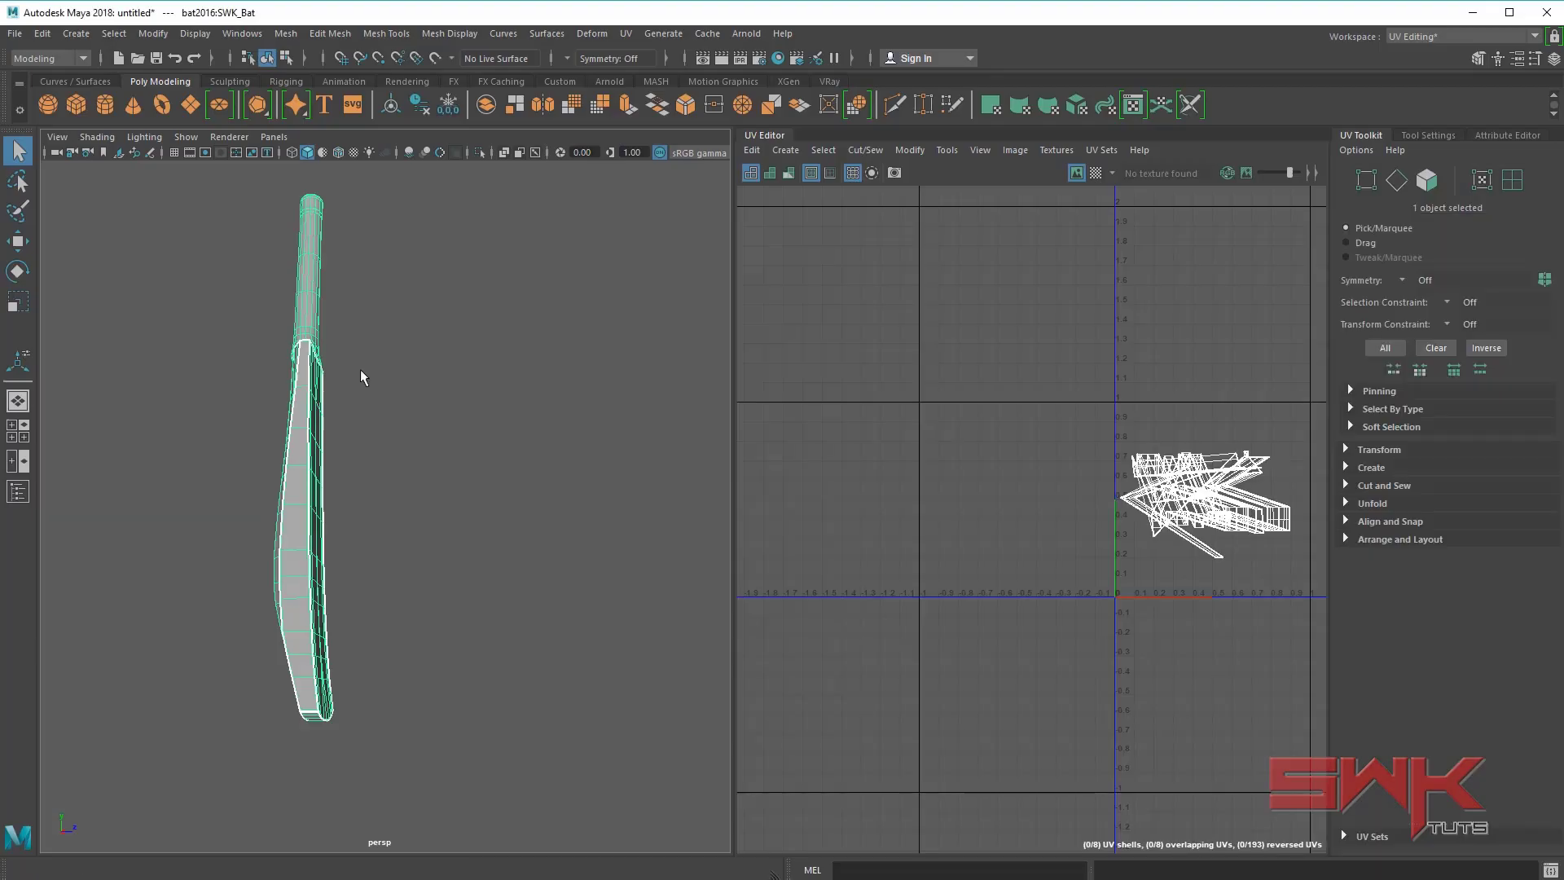
{"action": "left_click_drag", "start_coordinate": [361, 371], "coordinate": [380, 336], "text": "alt"}
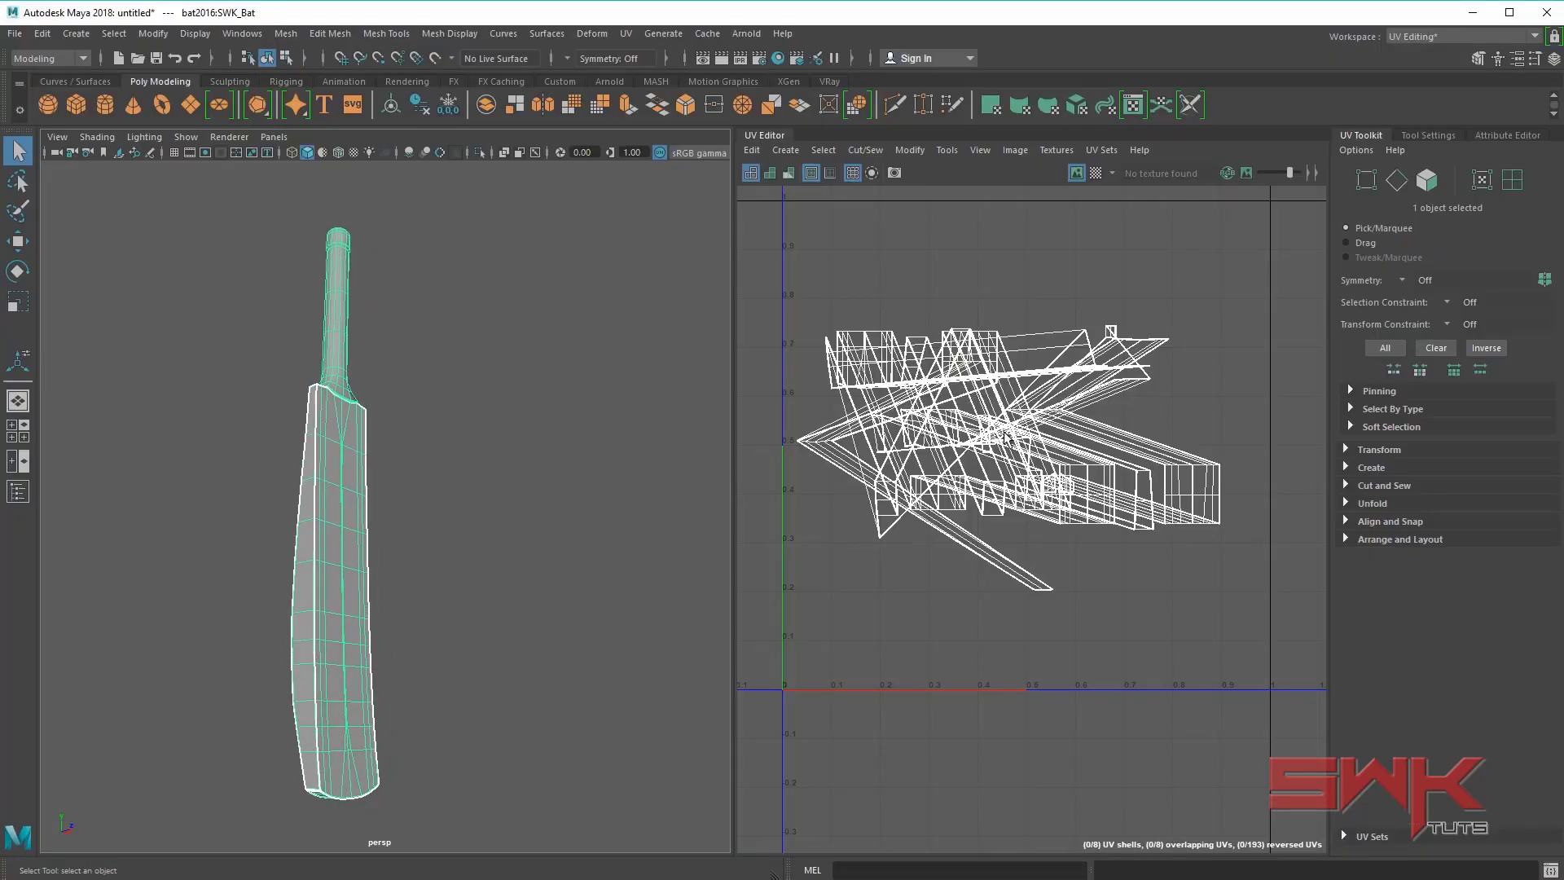
{"action": "right_click_drag", "start_coordinate": [335, 424], "coordinate": [324, 855]}
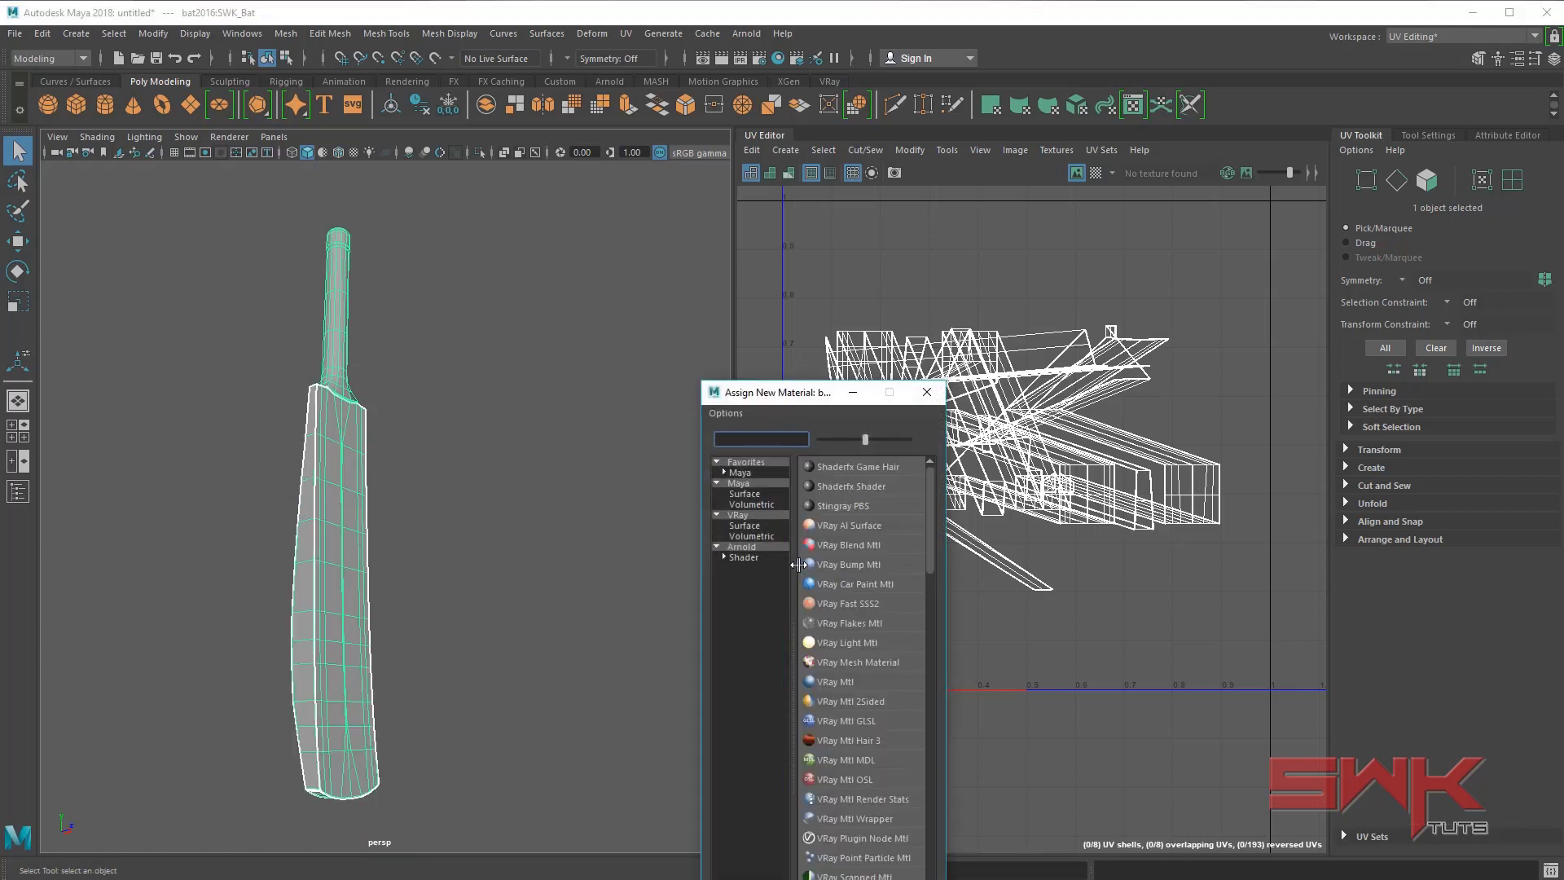
{"action": "left_click", "coordinate": [744, 493]}
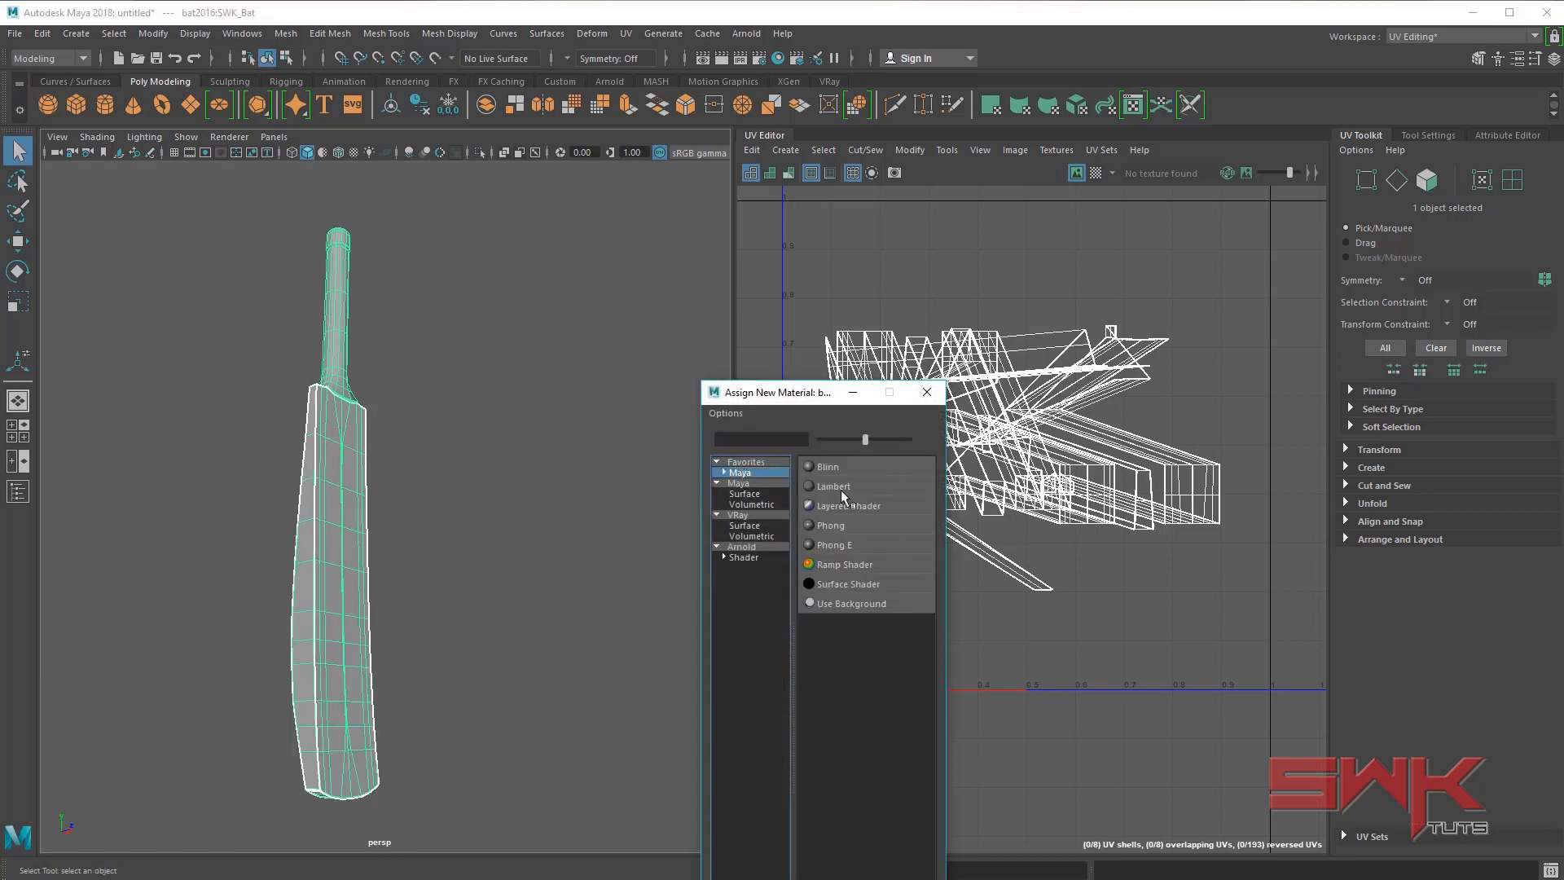
{"action": "left_click", "coordinate": [846, 466]}
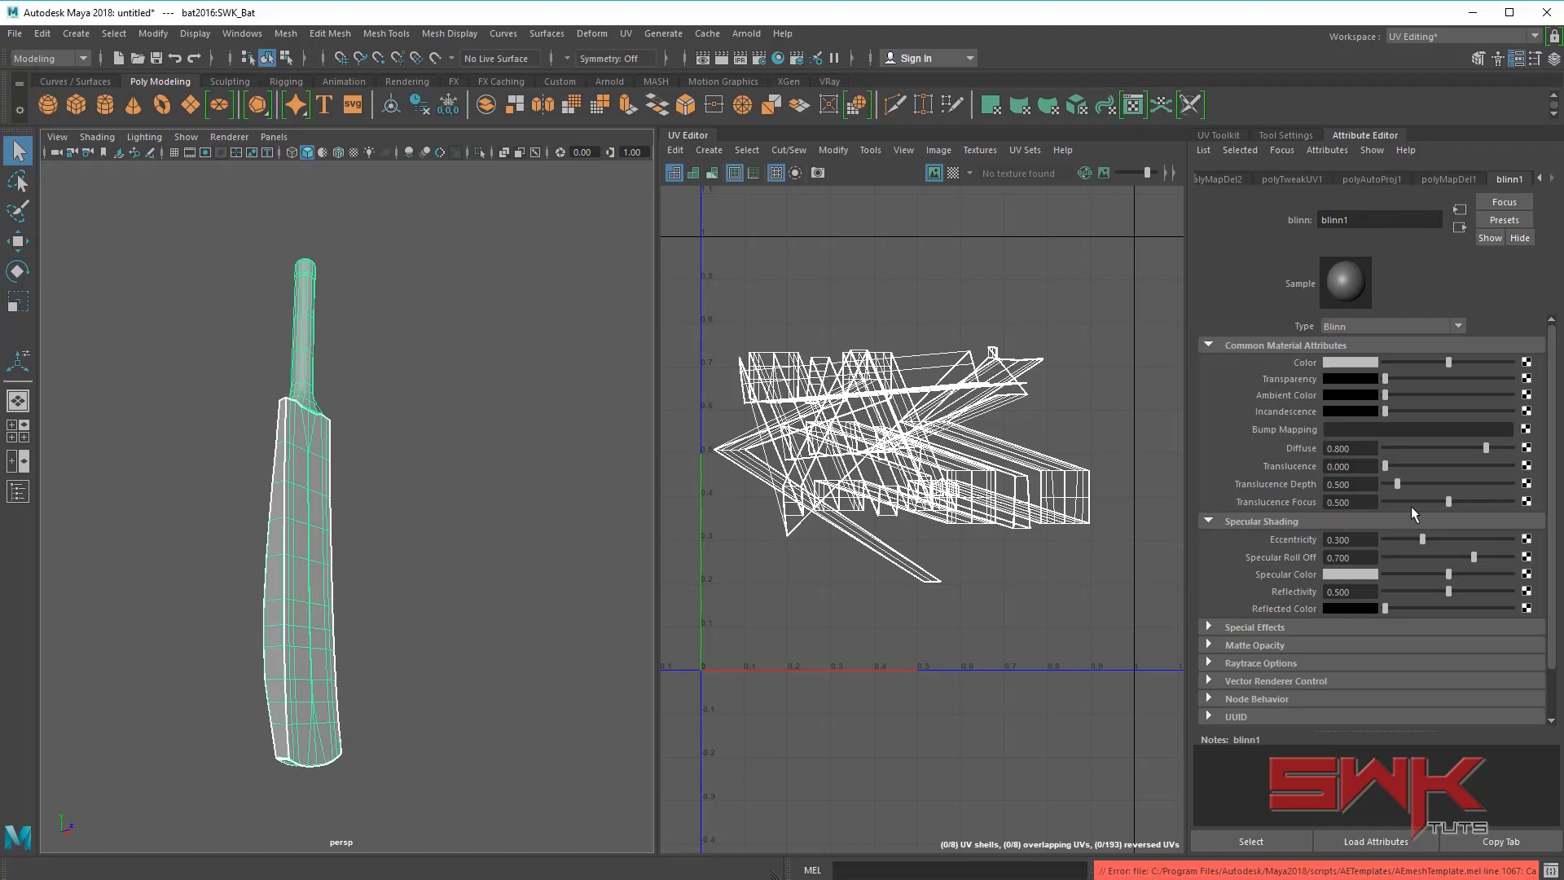
- Map a PSD File texture to the Blinn's color and load Bat Texture02.psd from the Desktop
{"action": "left_click", "coordinate": [1526, 362]}
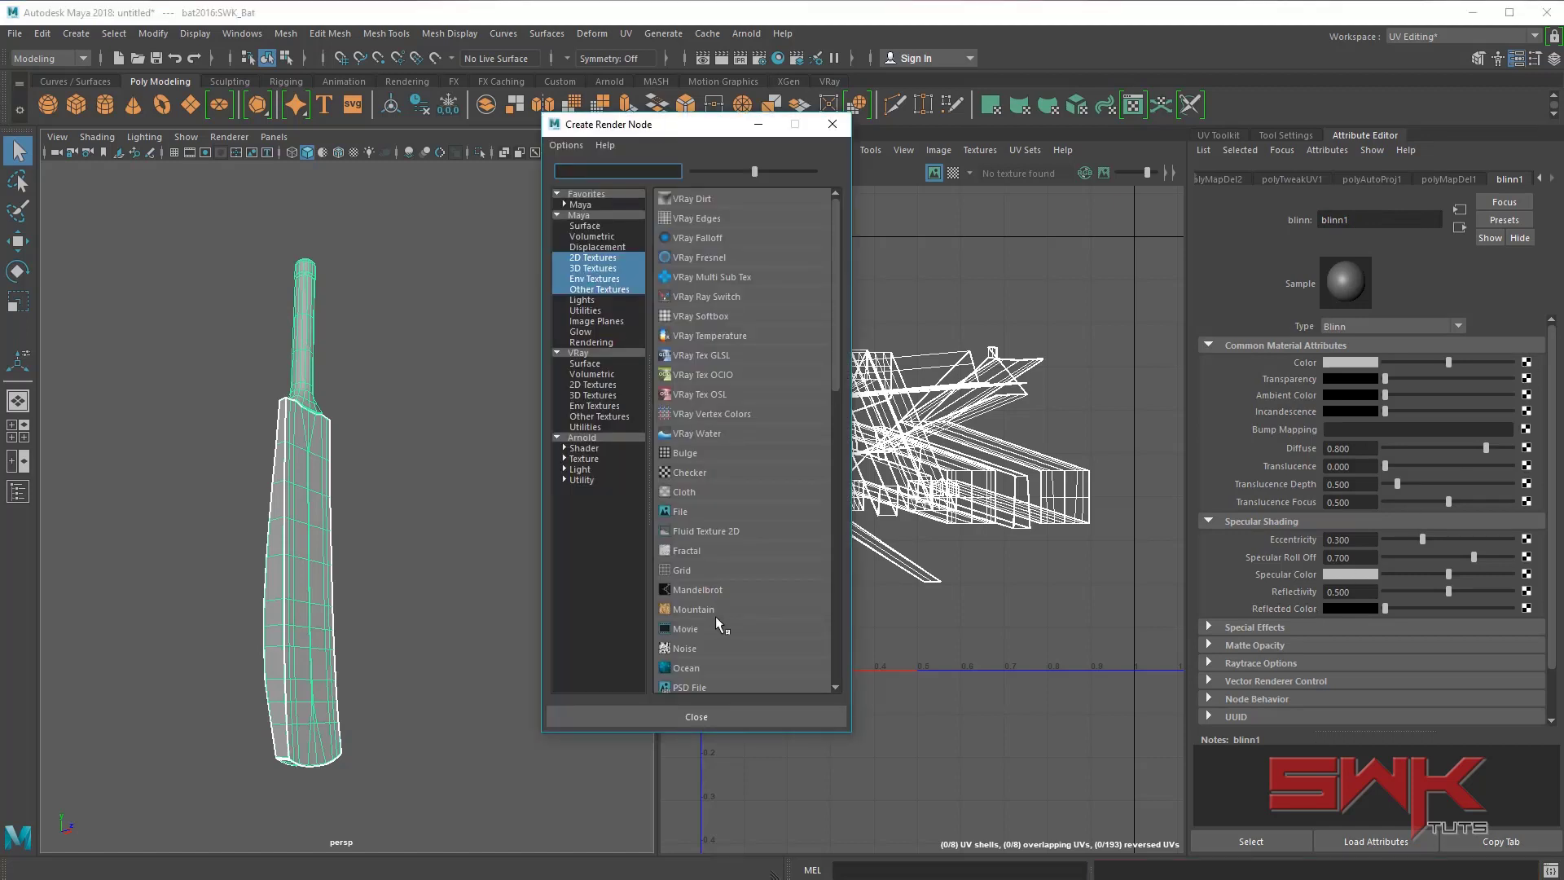
{"action": "left_click", "coordinate": [712, 687]}
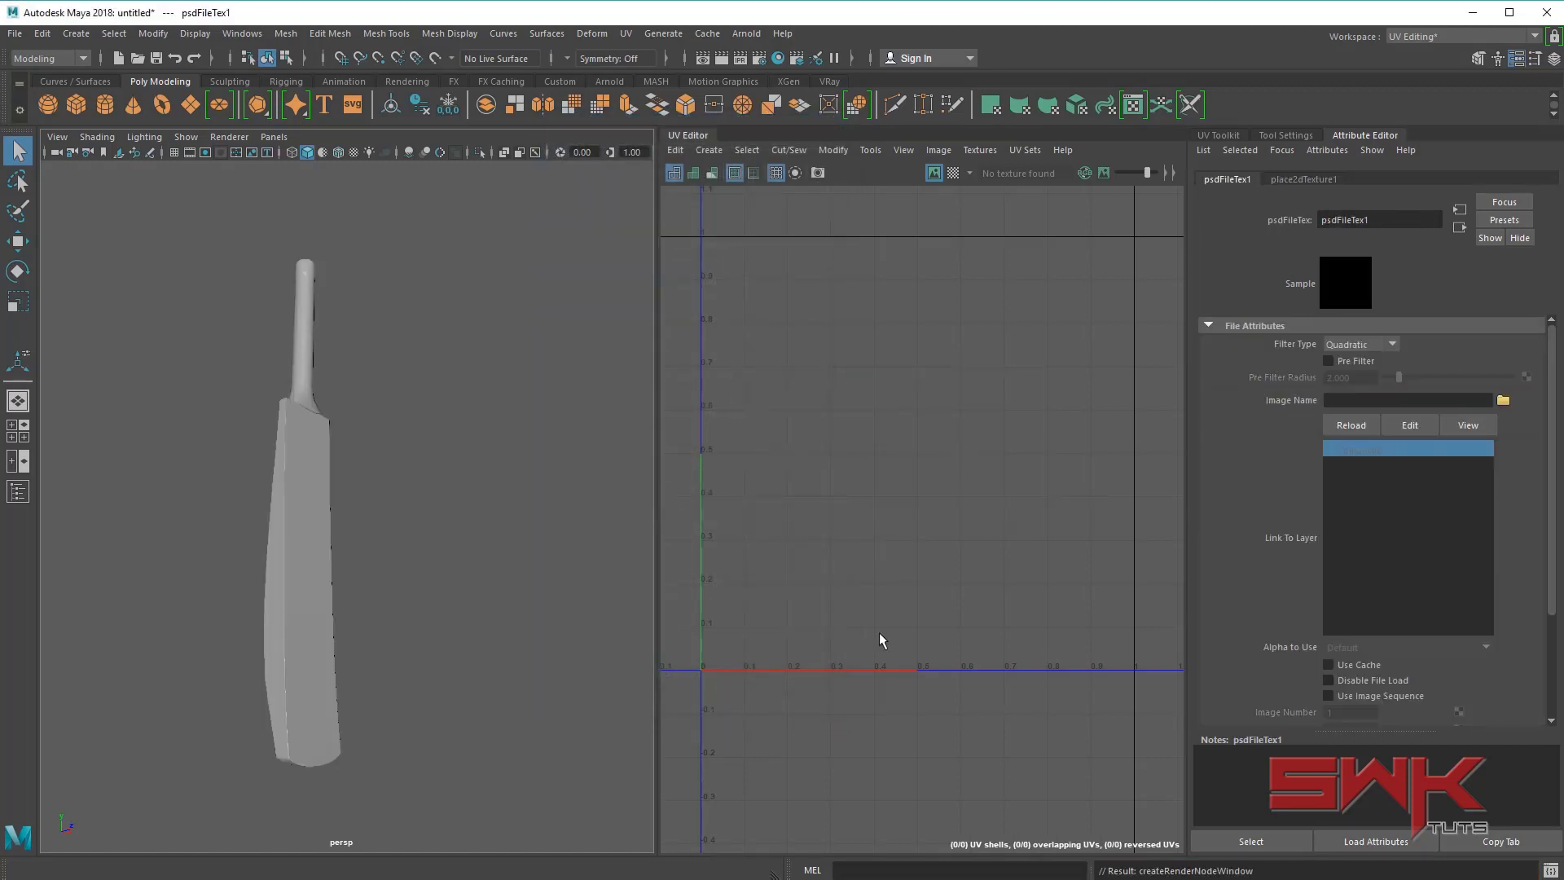
{"action": "left_click", "coordinate": [1503, 402]}
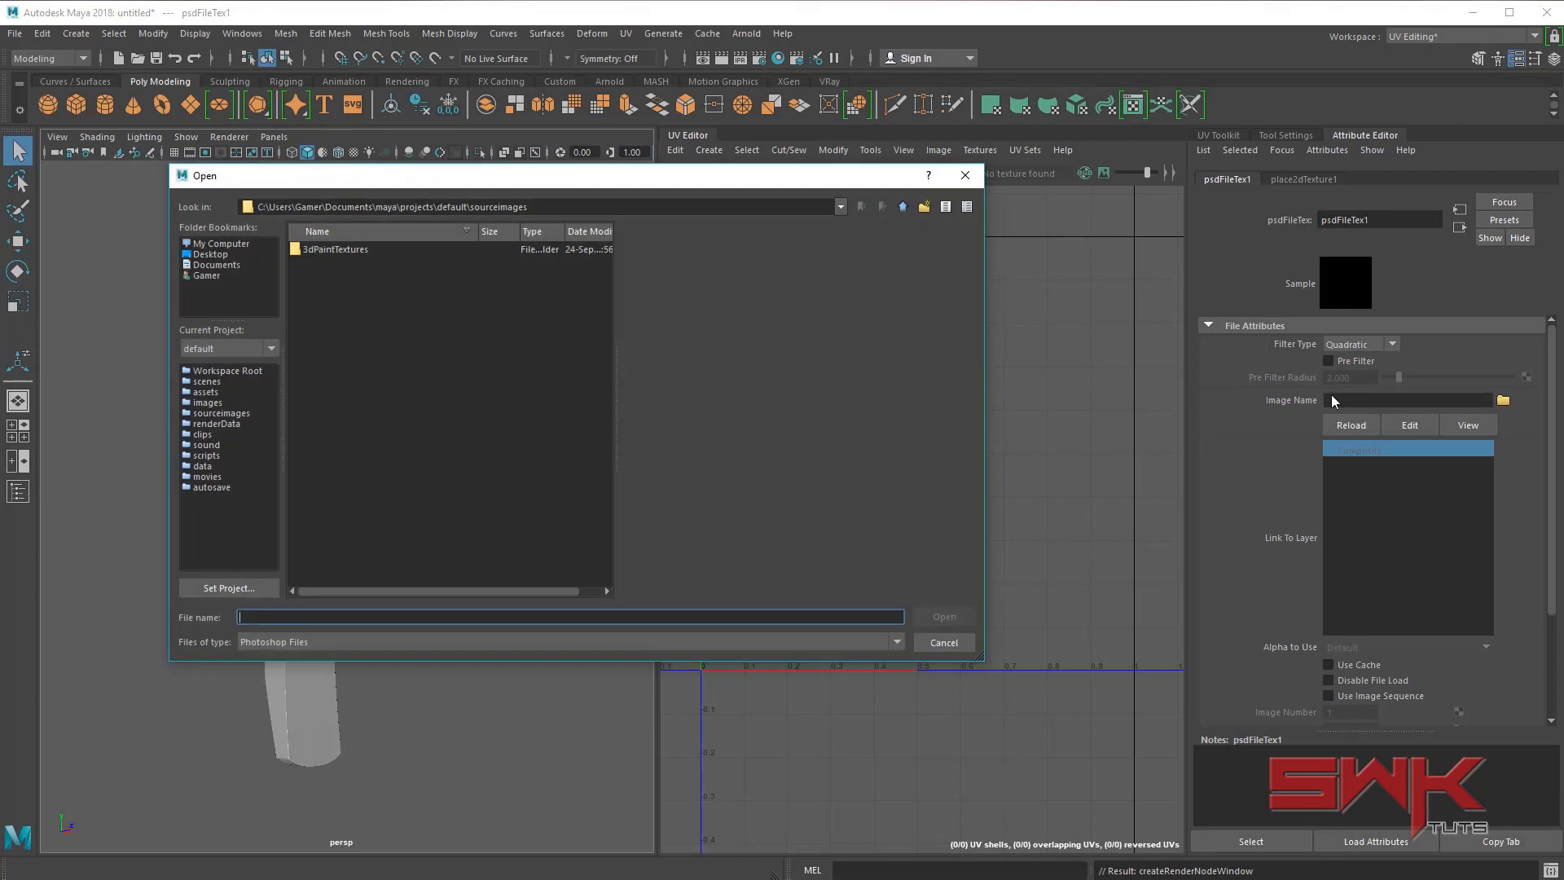
{"action": "left_click", "coordinate": [205, 255]}
{"action": "left_click", "coordinate": [325, 262]}
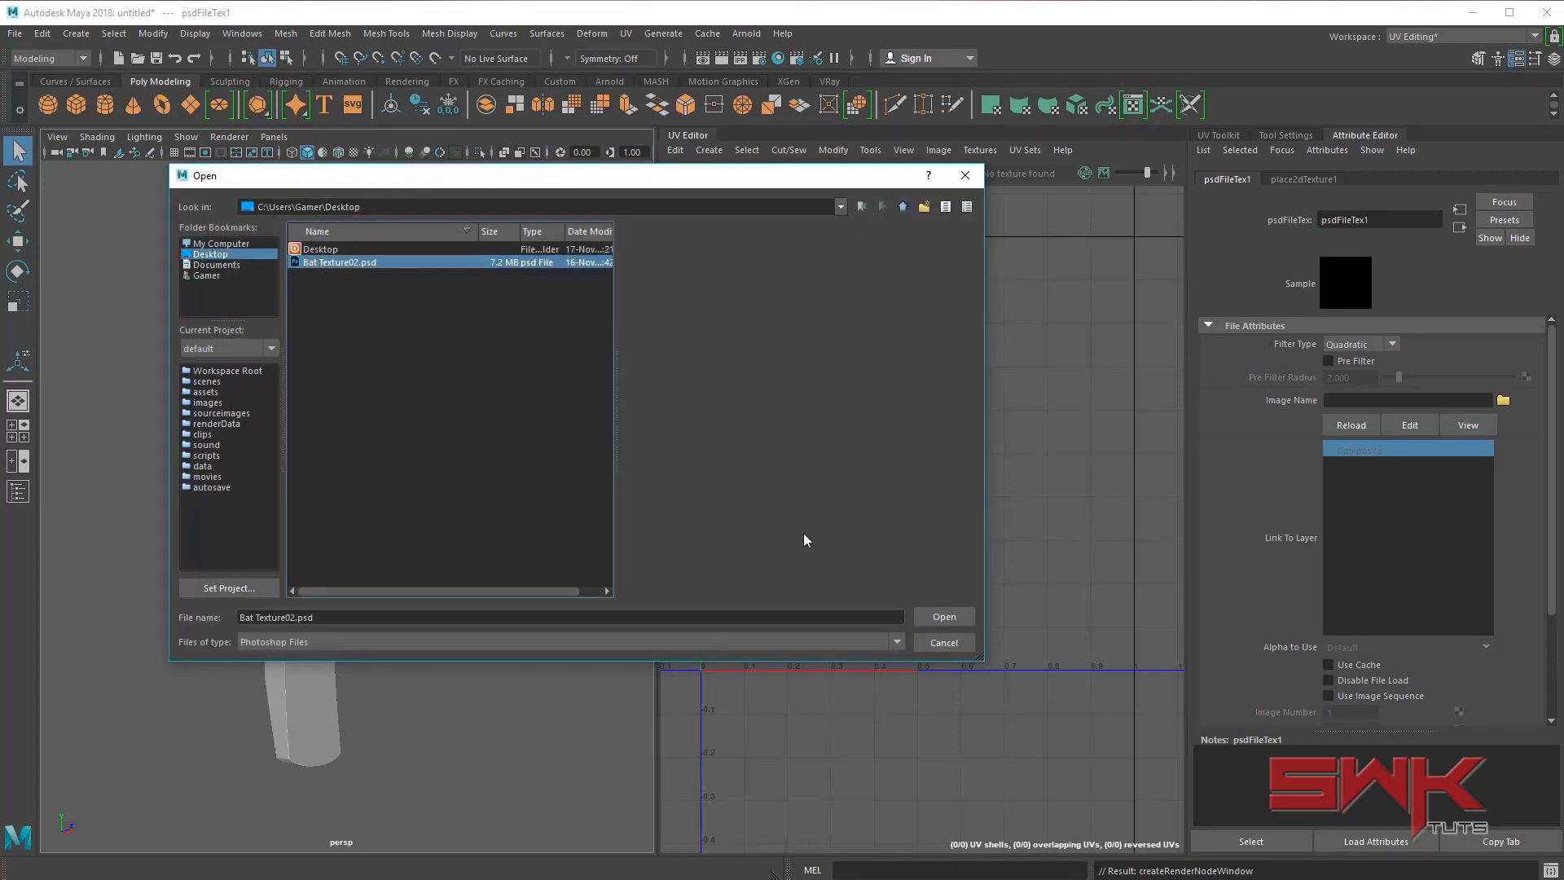
{"action": "left_click", "coordinate": [943, 616]}
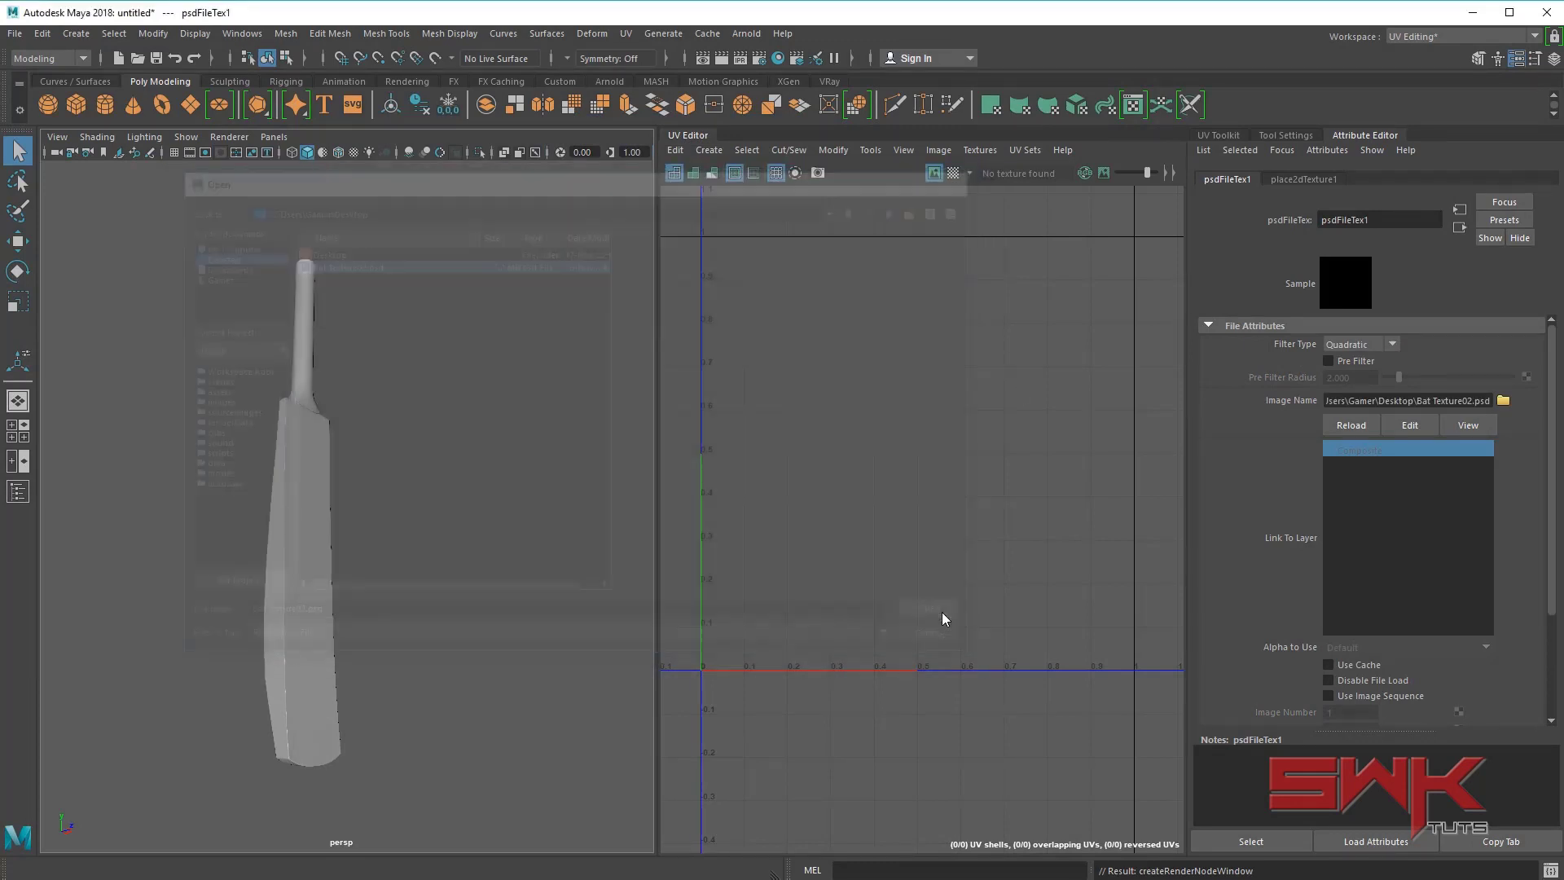
- Enable hardware texturing in the perspective viewport and clear the selection
{"action": "left_click", "coordinate": [97, 136]}
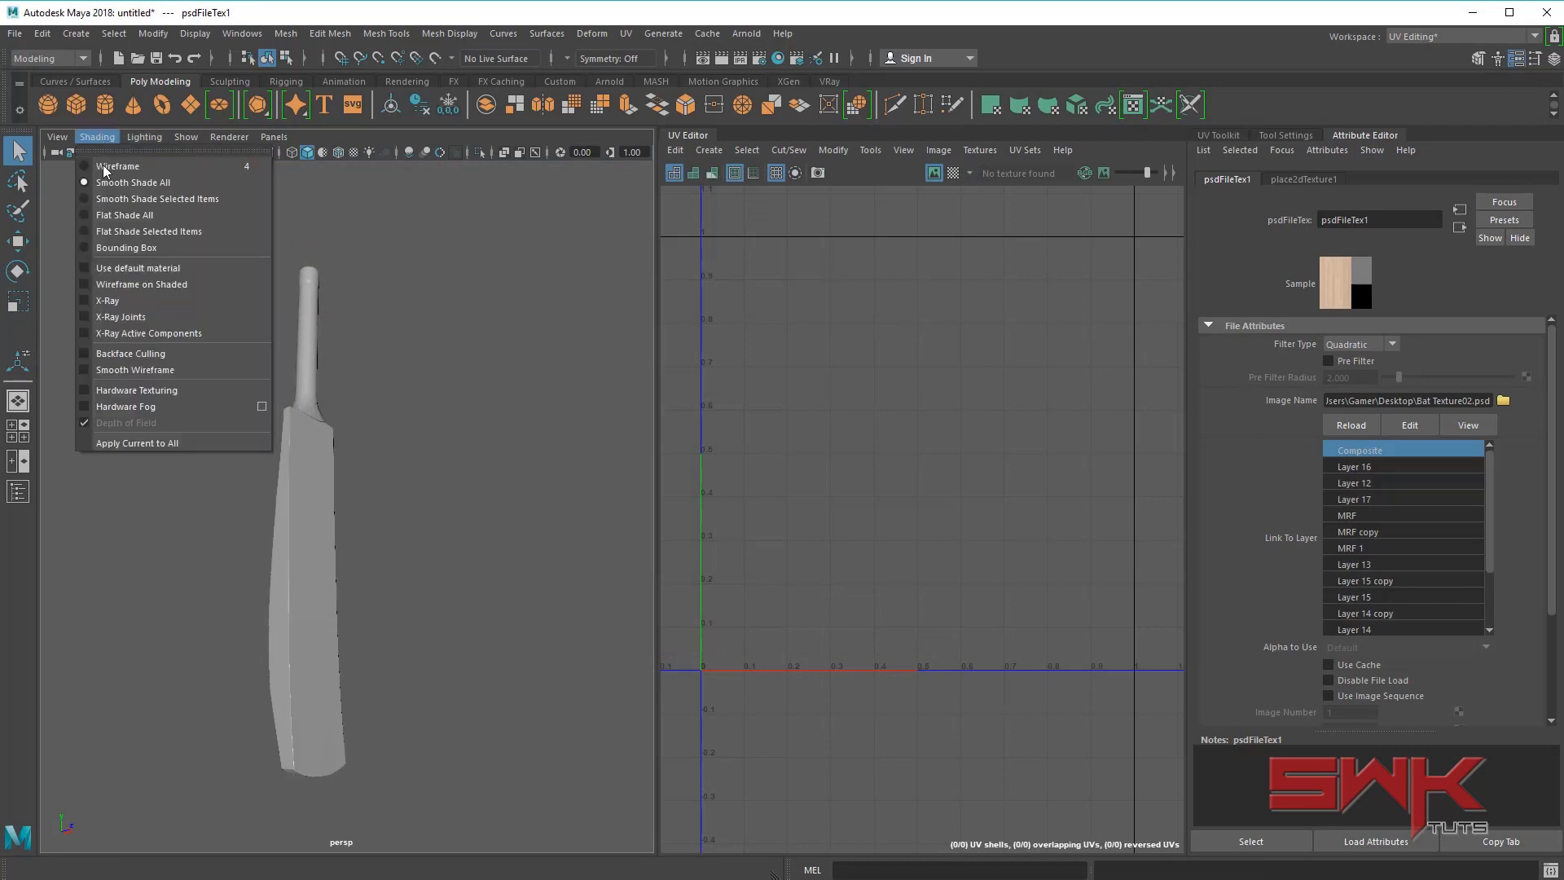
{"action": "left_click", "coordinate": [120, 389]}
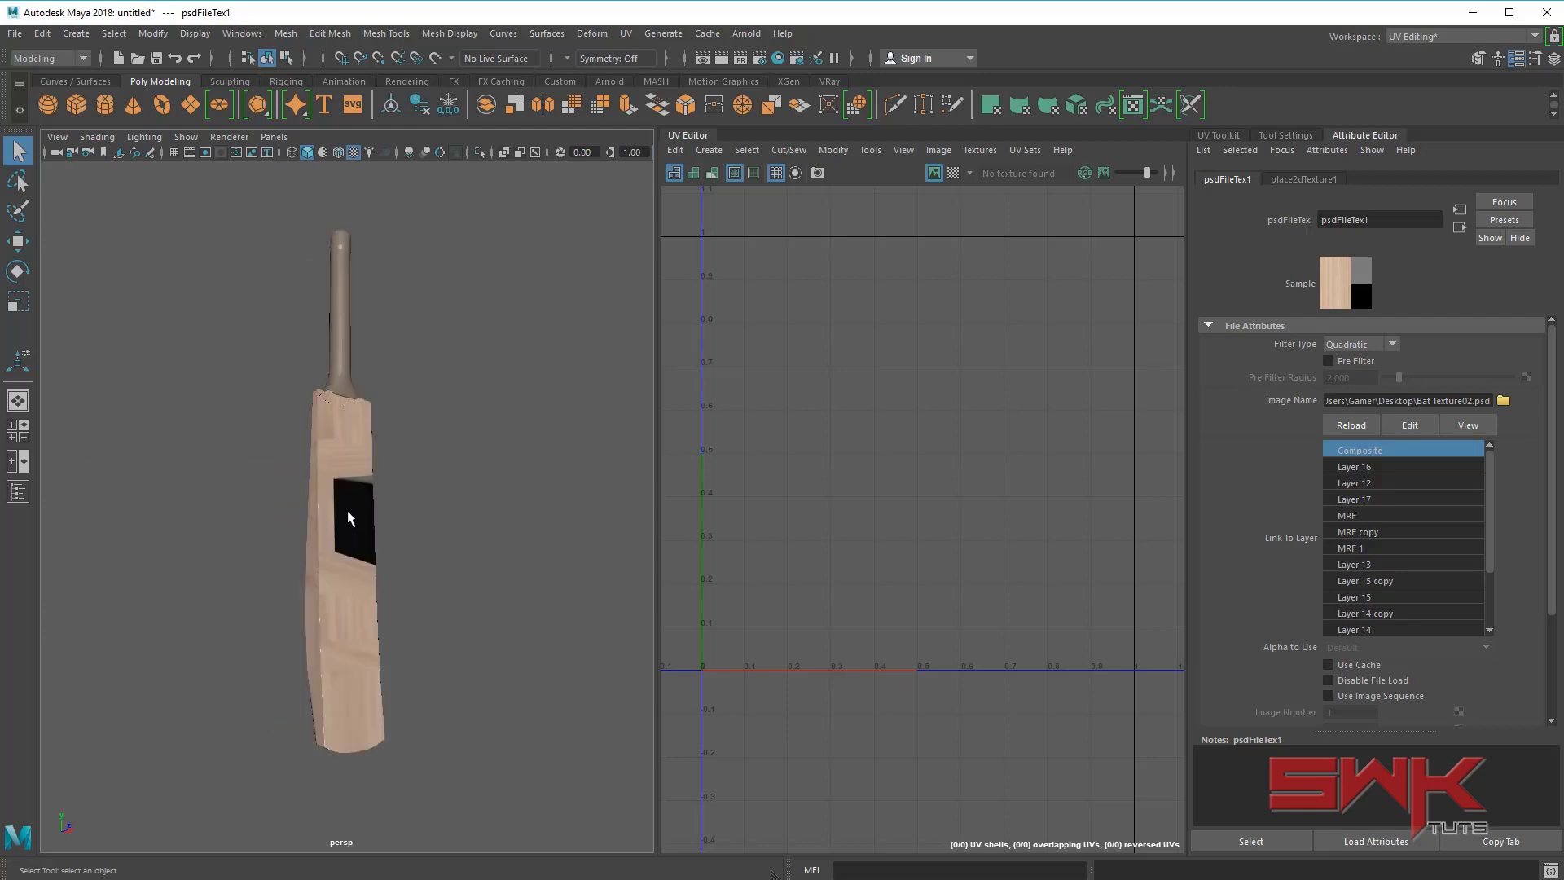
{"action": "left_click", "coordinate": [359, 505]}
{"action": "left_click", "coordinate": [440, 570]}
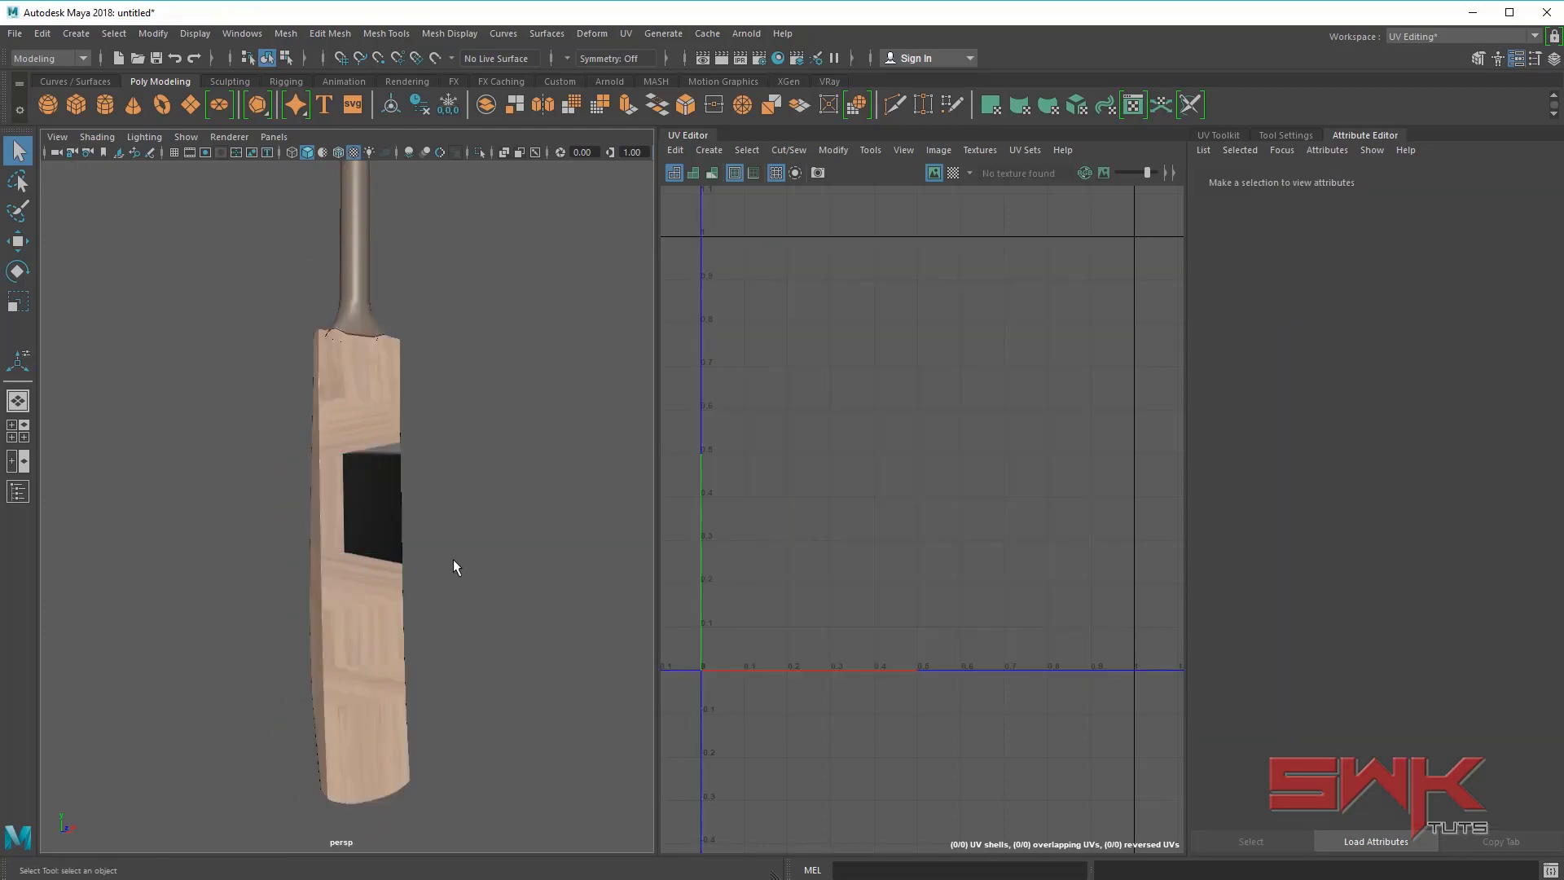
- Select the bat and break the texture connection on its Blinn material's transparency
{"action": "left_click_drag", "start_coordinate": [454, 565], "coordinate": [330, 436], "text": "alt"}
{"action": "left_click", "coordinate": [330, 436]}
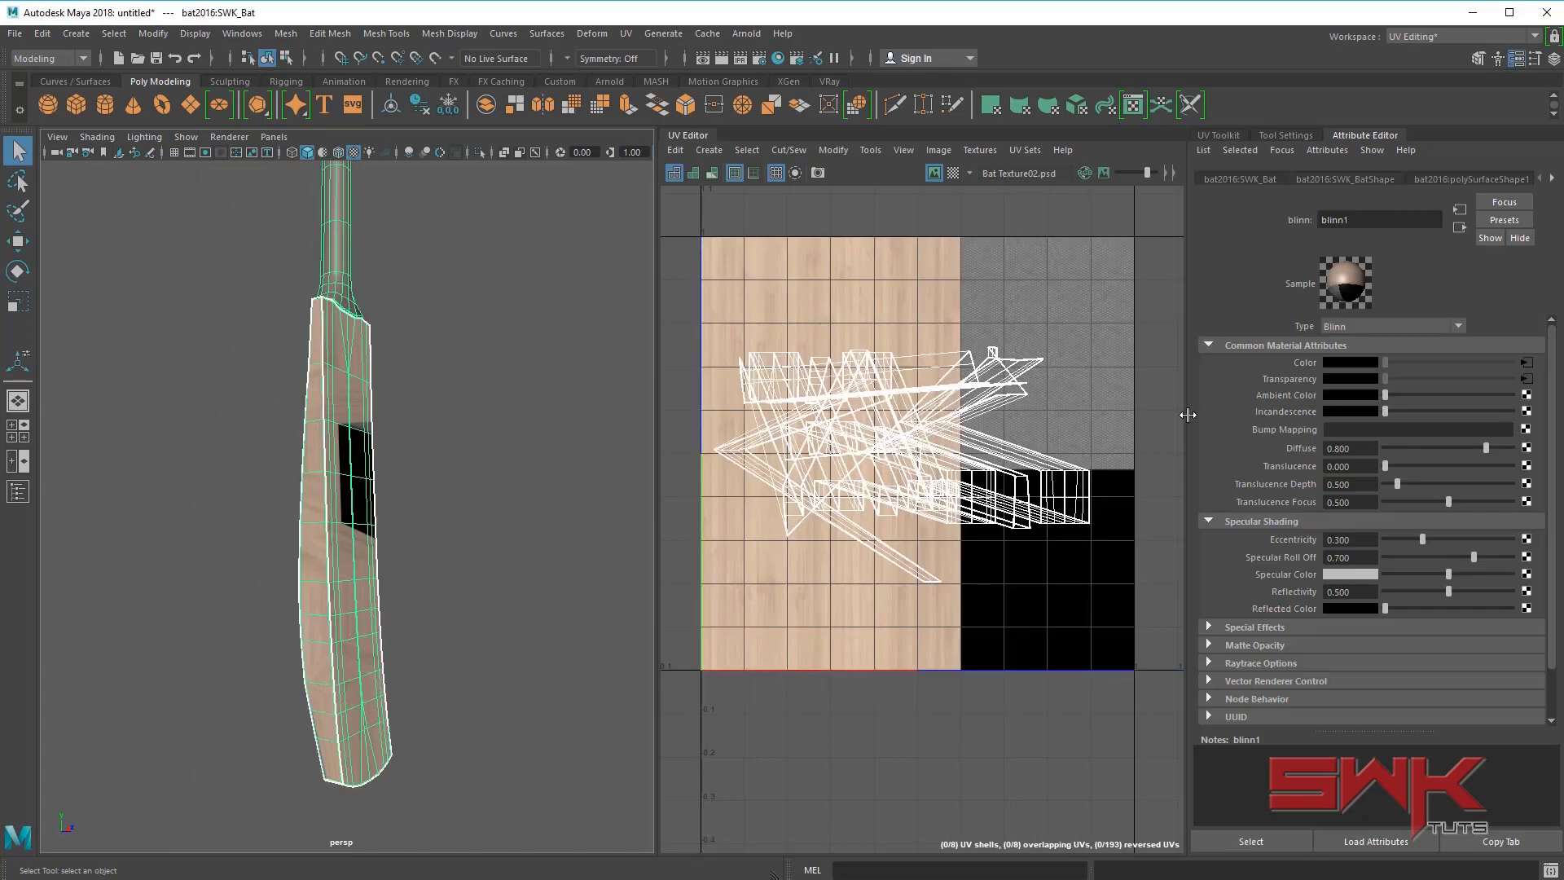
{"action": "right_click", "coordinate": [1285, 379]}
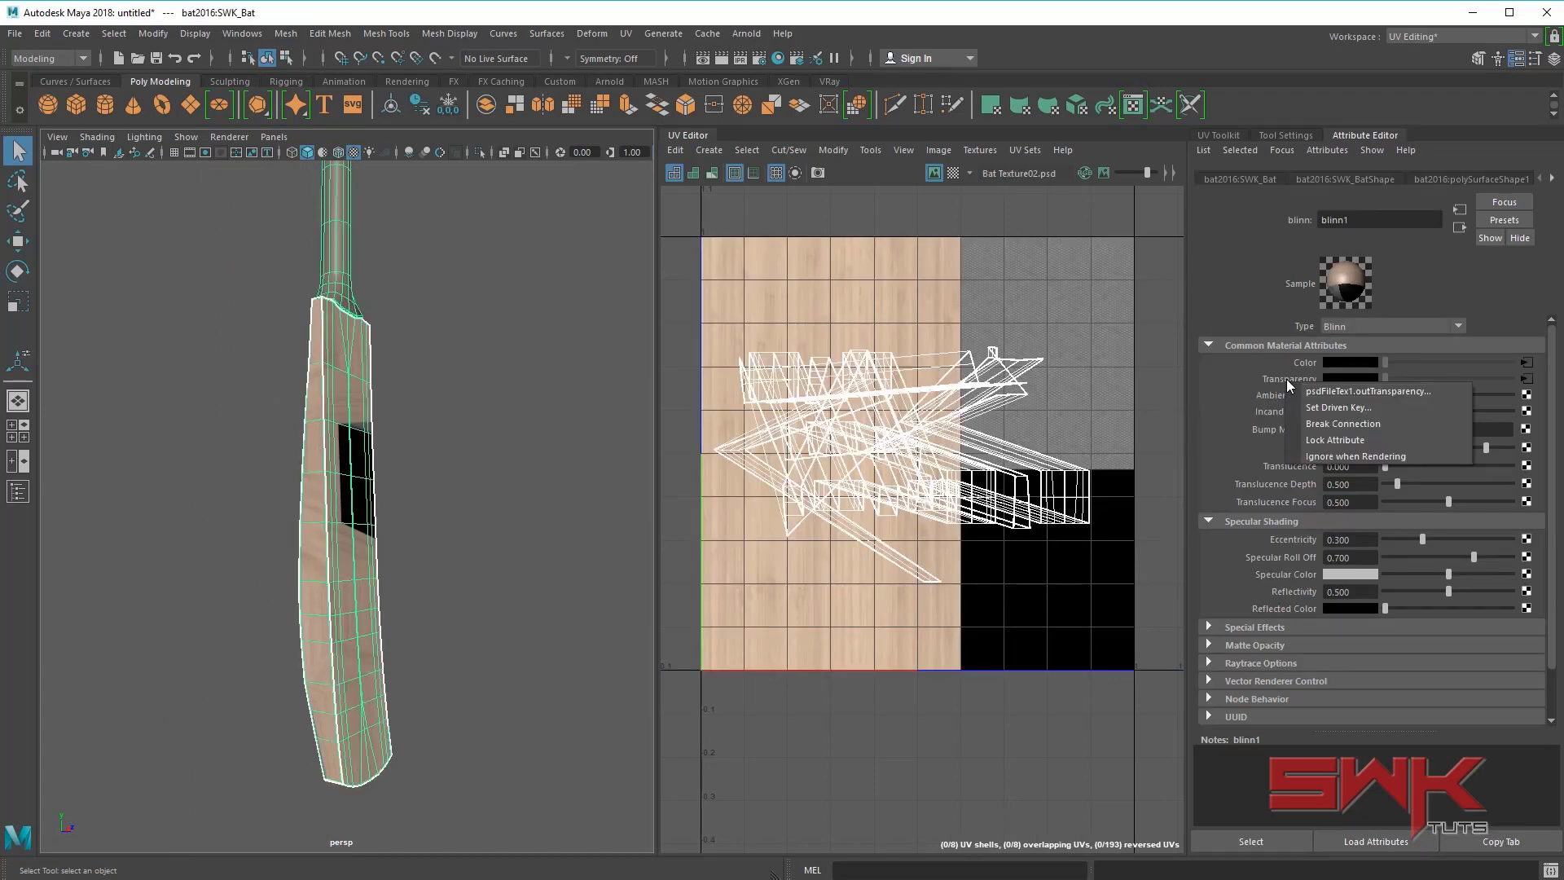
{"action": "left_click", "coordinate": [1309, 424]}
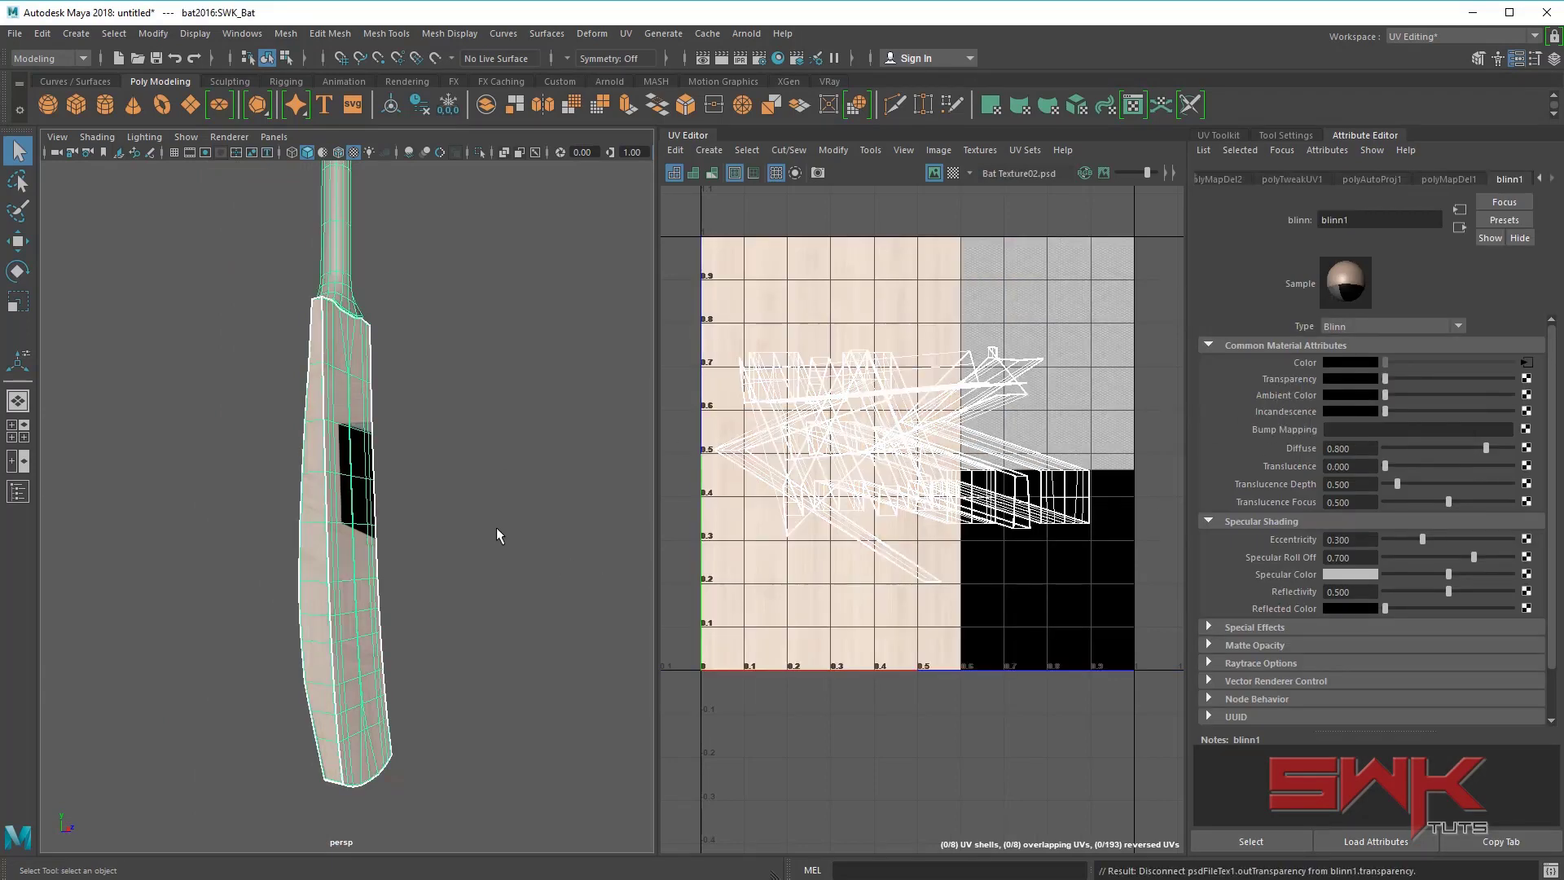
- Delete all existing UVs of the bat mesh
{"action": "left_click_drag", "start_coordinate": [497, 528], "coordinate": [391, 456], "text": "alt"}
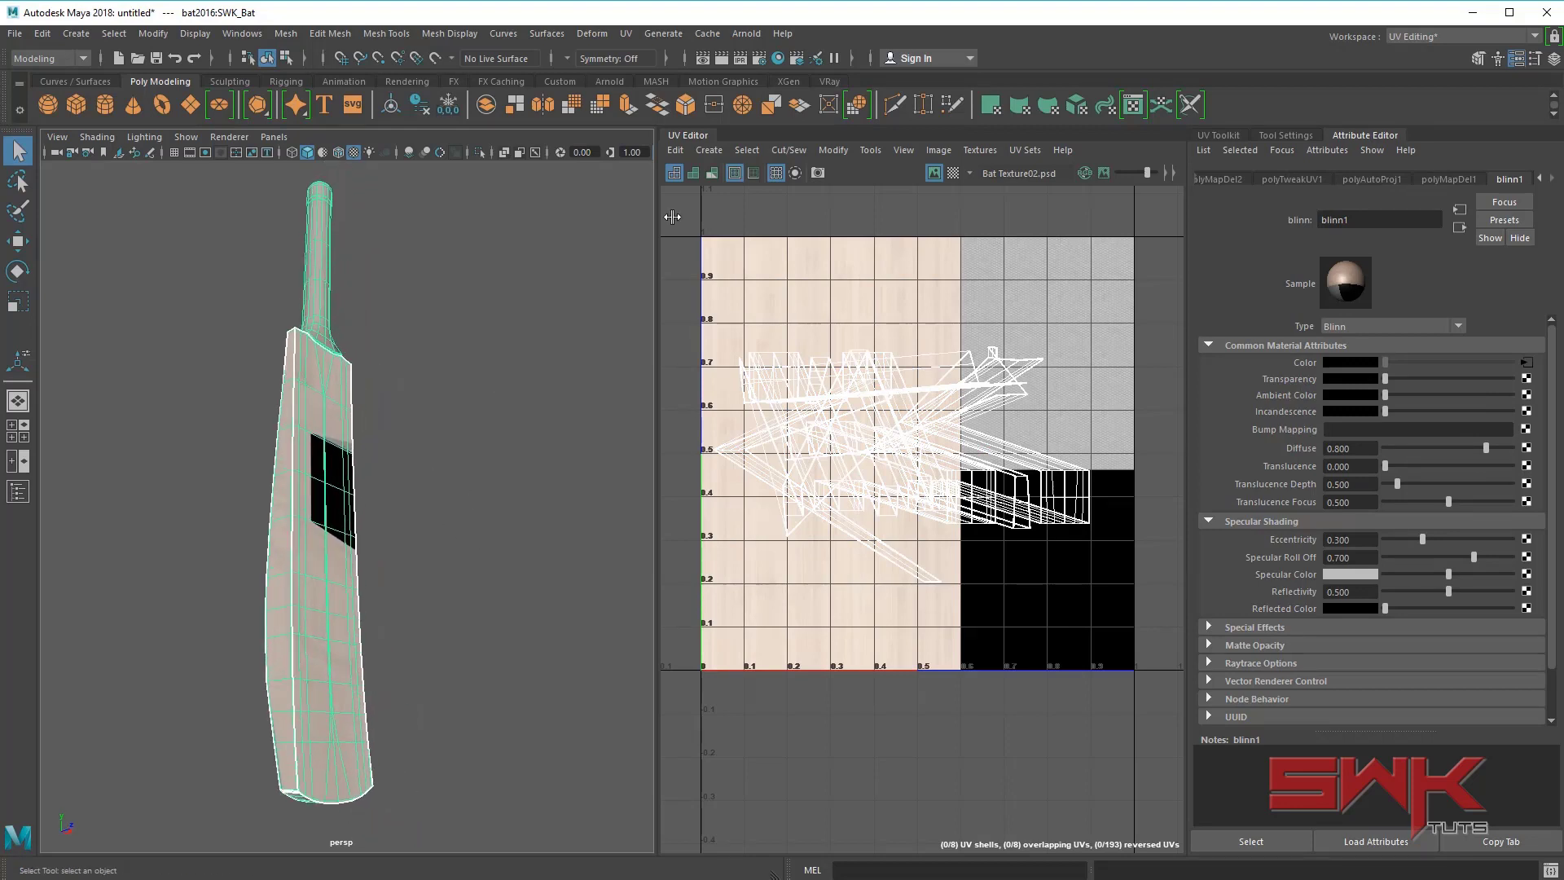
{"action": "left_click", "coordinate": [625, 34]}
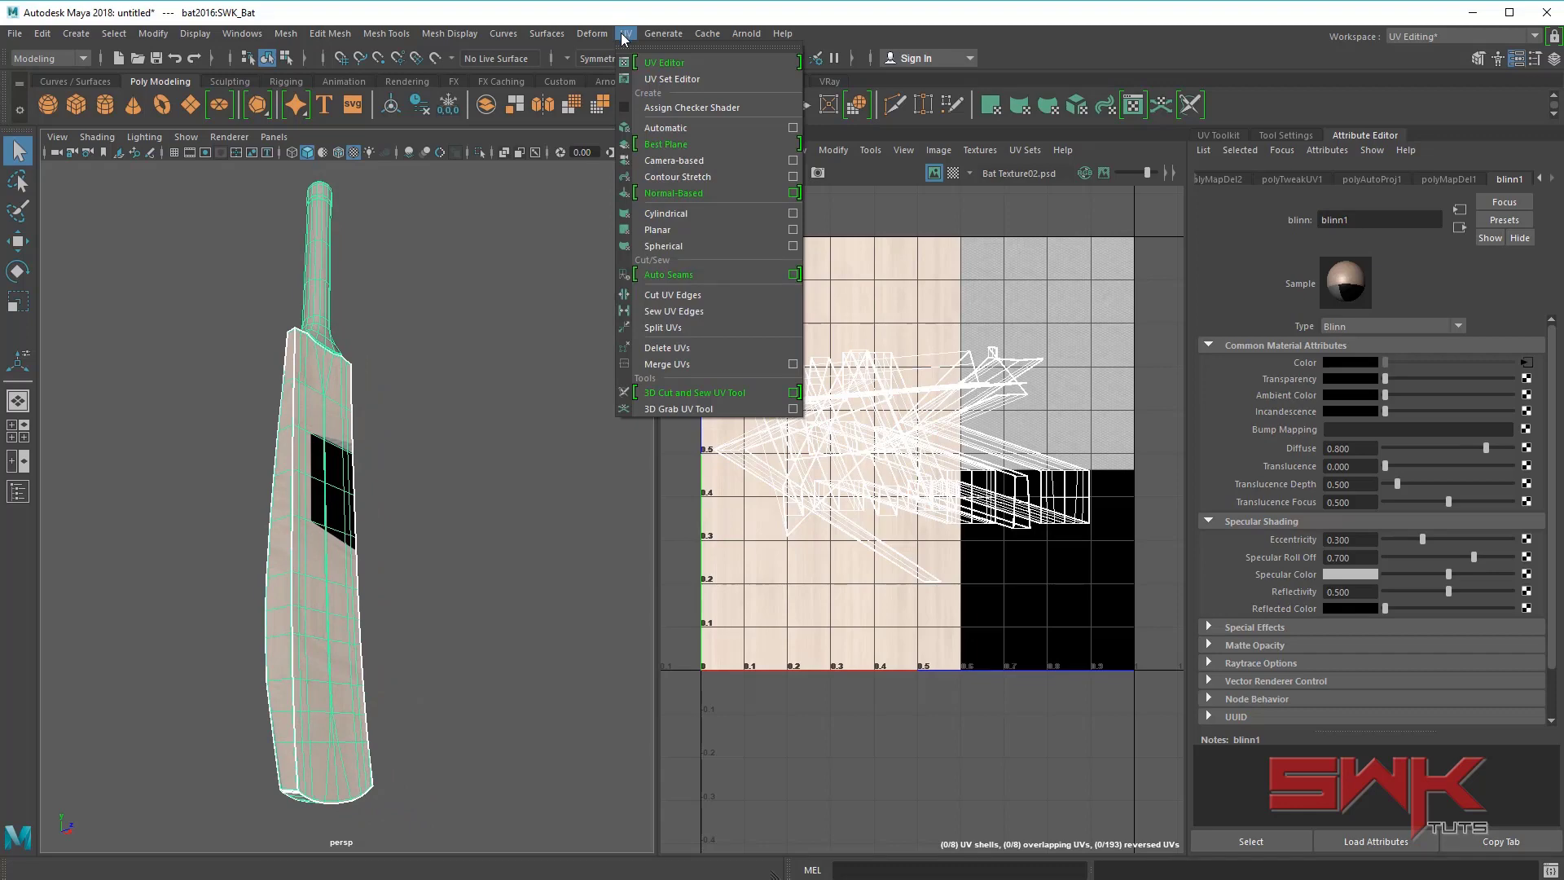
{"action": "left_click", "coordinate": [691, 346]}
- Switch to the front view, enter face selection and select the blade faces below the blade's uppermost section
{"action": "key", "text": "space"}
{"action": "left_click_drag", "start_coordinate": [385, 440], "coordinate": [389, 488]}
{"action": "middle_click_drag", "start_coordinate": [430, 510], "coordinate": [552, 384], "text": "alt"}
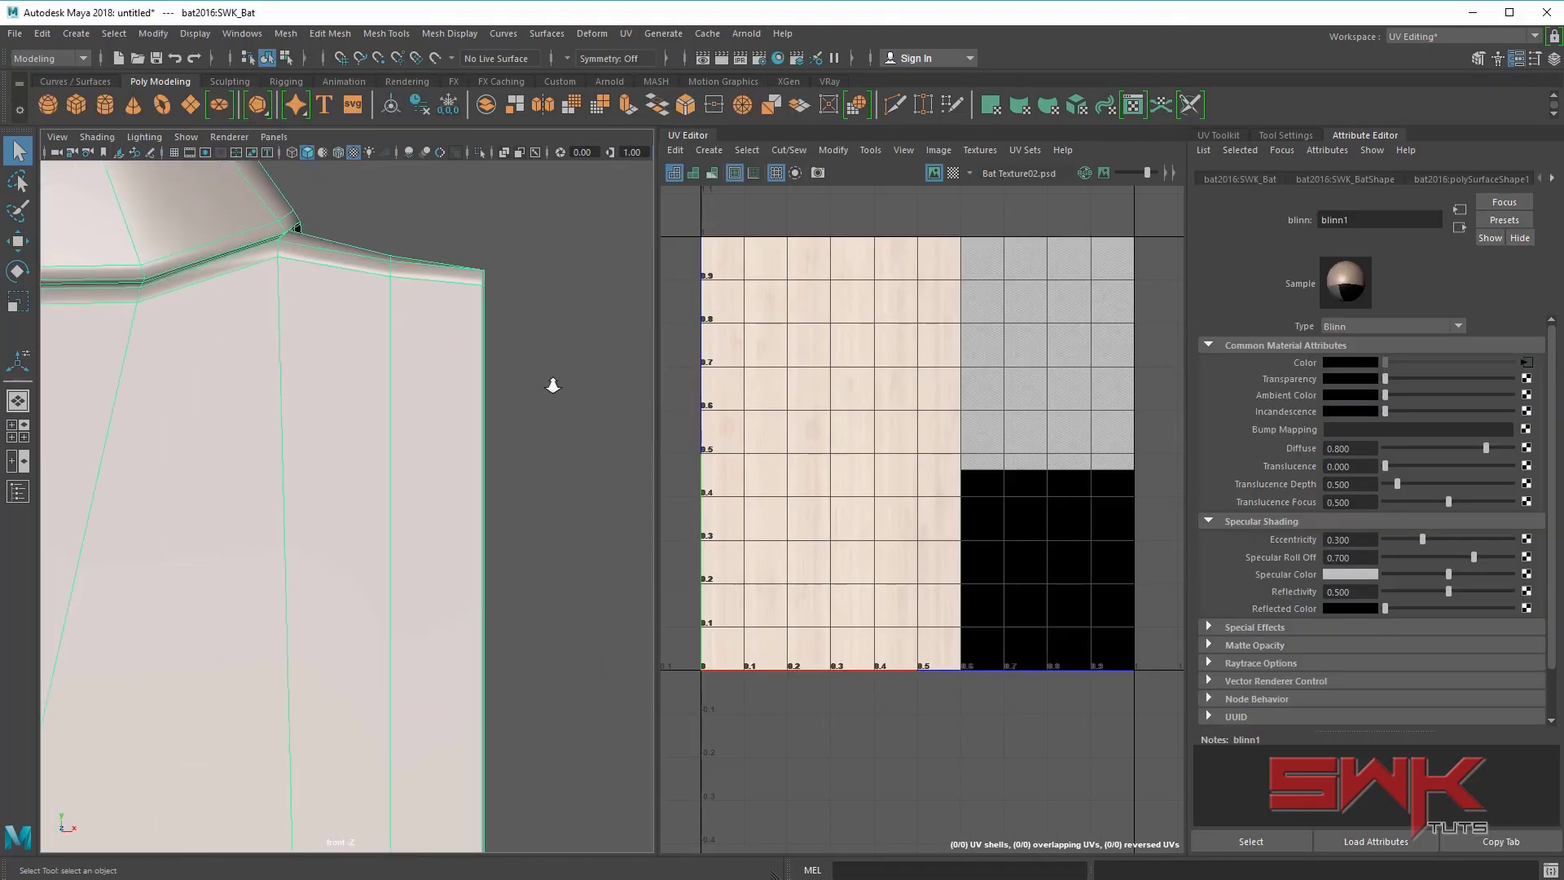
{"action": "right_click_drag", "start_coordinate": [552, 384], "coordinate": [383, 545], "text": "alt"}
{"action": "middle_click_drag", "start_coordinate": [383, 544], "coordinate": [393, 521], "text": "alt"}
{"action": "scroll", "coordinate": [393, 521], "scroll_direction": "up", "scroll_amount": 3}
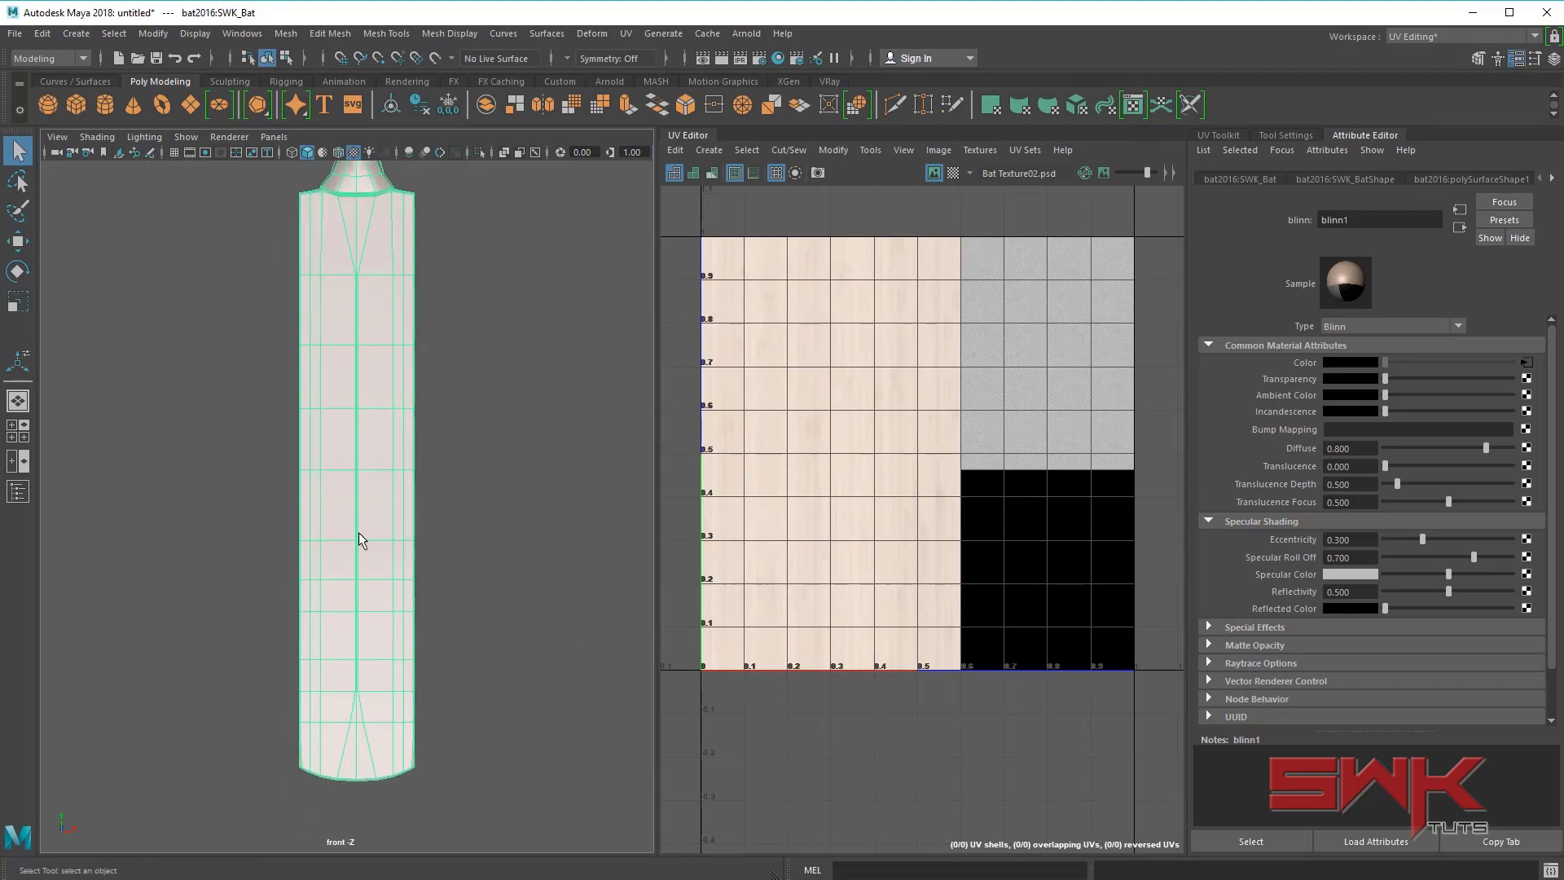
{"action": "right_click_drag", "start_coordinate": [359, 535], "coordinate": [359, 577]}
{"action": "left_click_drag", "start_coordinate": [452, 805], "coordinate": [81, 359]}
- Return to the perspective view and add the blade's uppermost faces below the handle to the selection
{"action": "key", "text": "space"}
{"action": "mouse_move", "coordinate": [321, 363]}
{"action": "left_mouse_down"}
{"action": "mouse_move", "coordinate": [320, 329]}
{"action": "mouse_move", "coordinate": [297, 363]}
{"action": "left_mouse_up"}
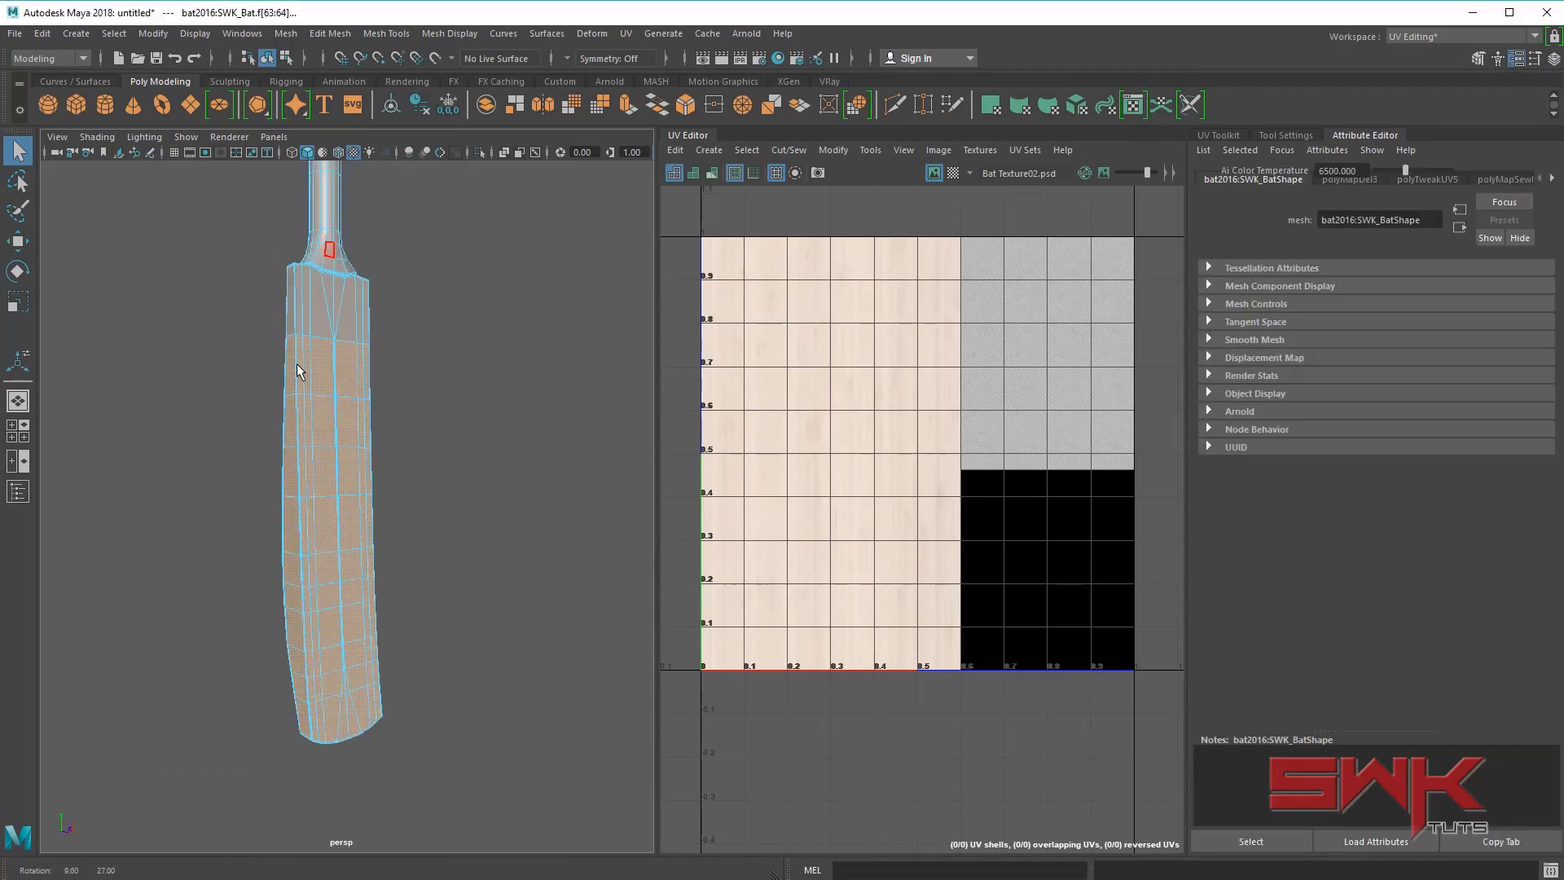
{"action": "right_click_drag", "start_coordinate": [296, 363], "coordinate": [370, 363], "text": "alt"}
{"action": "middle_click_drag", "start_coordinate": [369, 363], "coordinate": [419, 579], "text": "alt"}
{"action": "right_click_drag", "start_coordinate": [283, 416], "coordinate": [382, 445], "text": "alt"}
{"action": "middle_click_drag", "start_coordinate": [383, 445], "coordinate": [403, 559], "text": "alt"}
{"action": "right_click_drag", "start_coordinate": [334, 471], "coordinate": [430, 472], "text": "alt"}
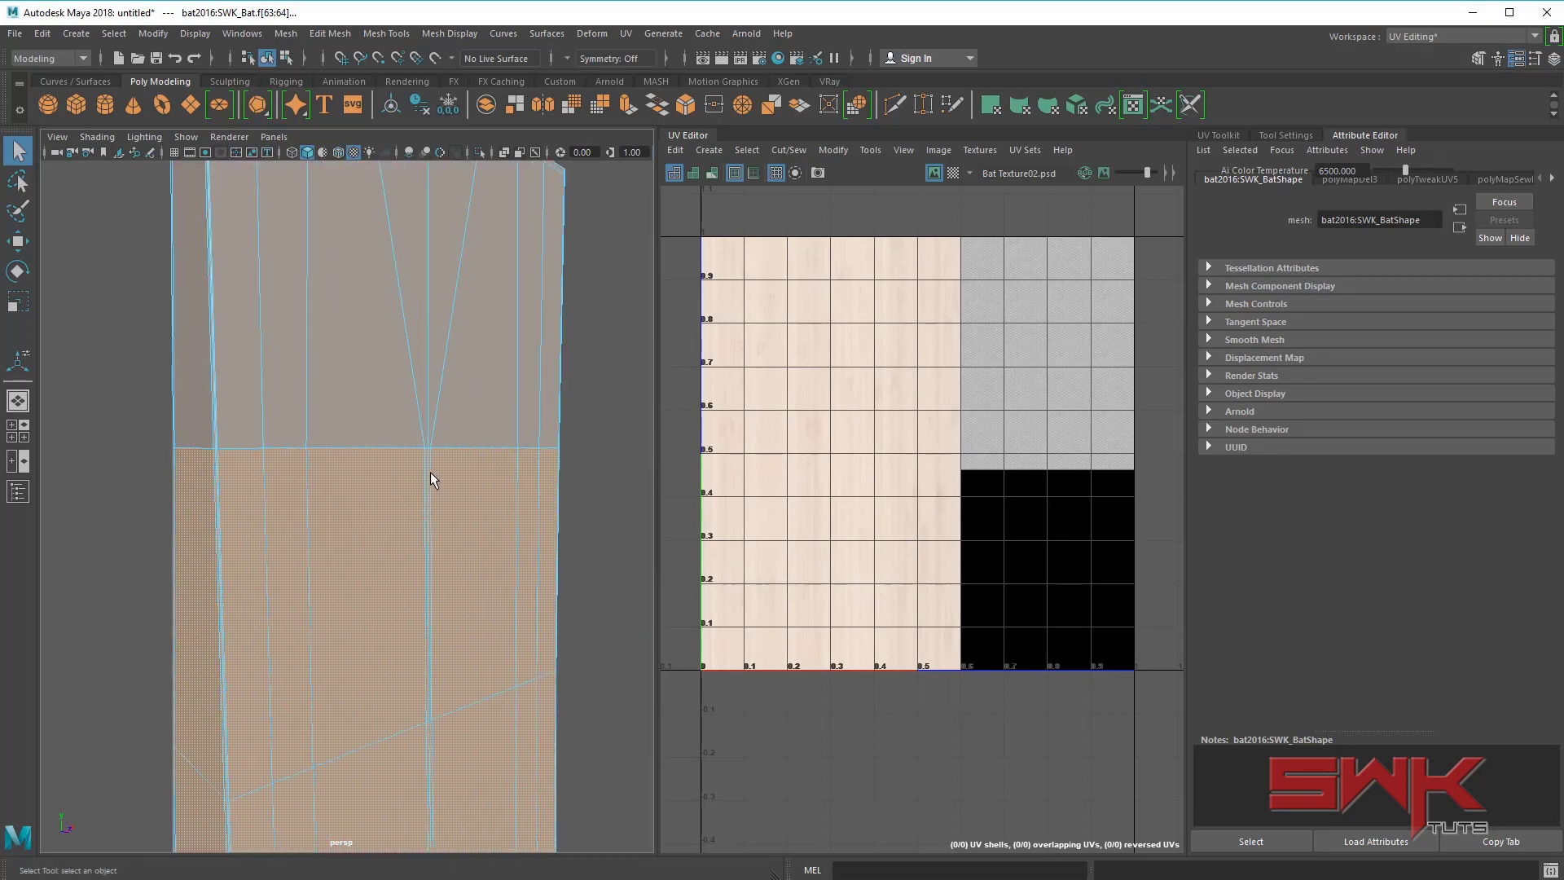
{"action": "middle_click_drag", "start_coordinate": [458, 643], "coordinate": [412, 681], "text": "alt"}
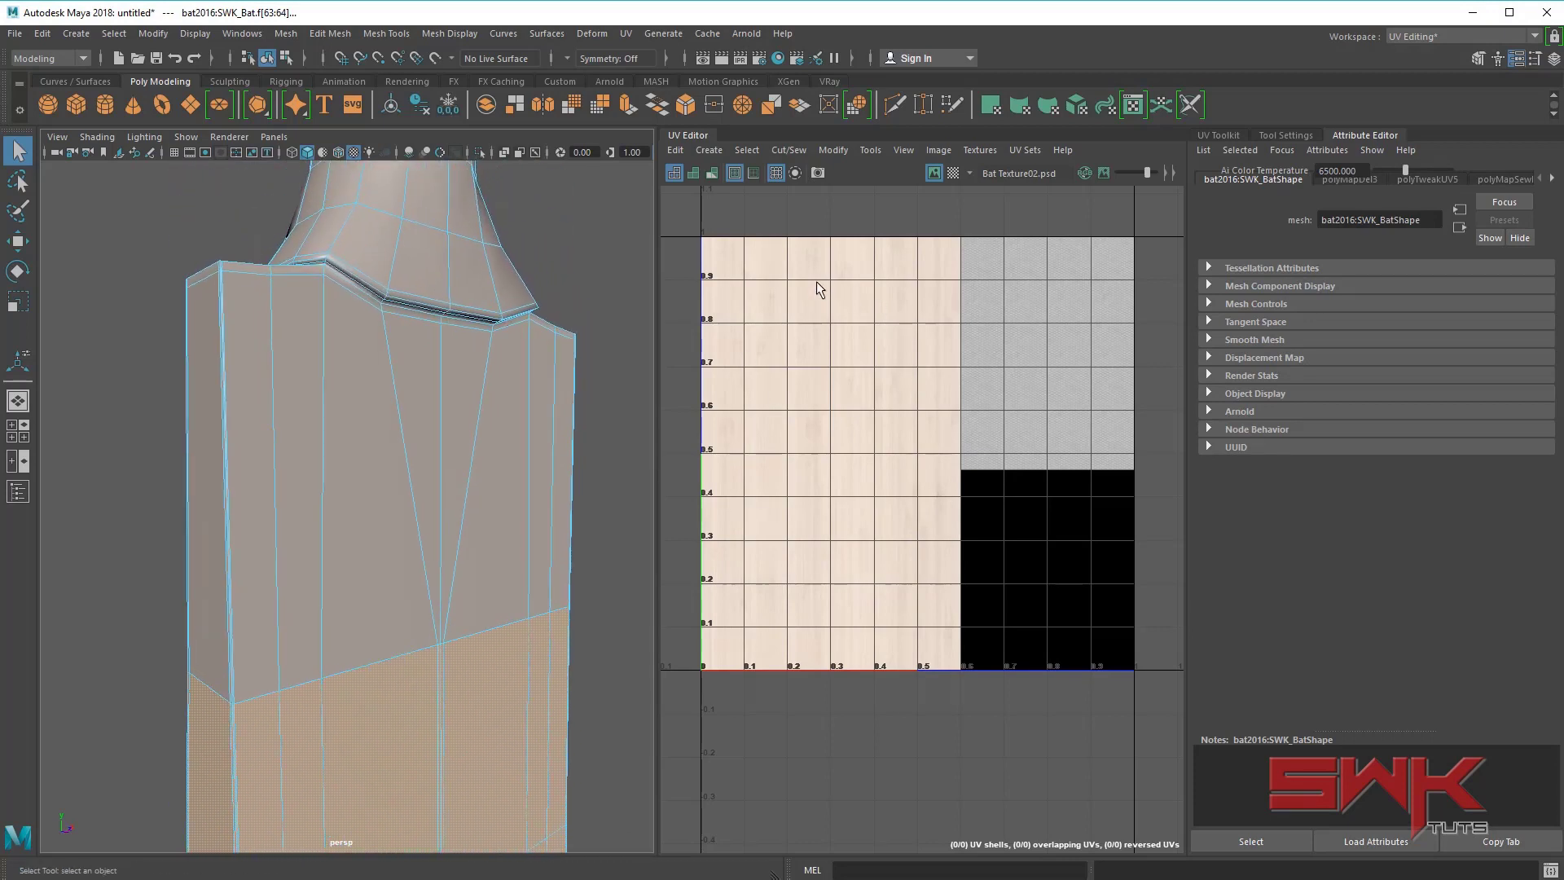
{"action": "left_click", "coordinate": [373, 488]}
{"action": "left_click_drag", "start_coordinate": [371, 490], "coordinate": [282, 400], "text": "alt"}
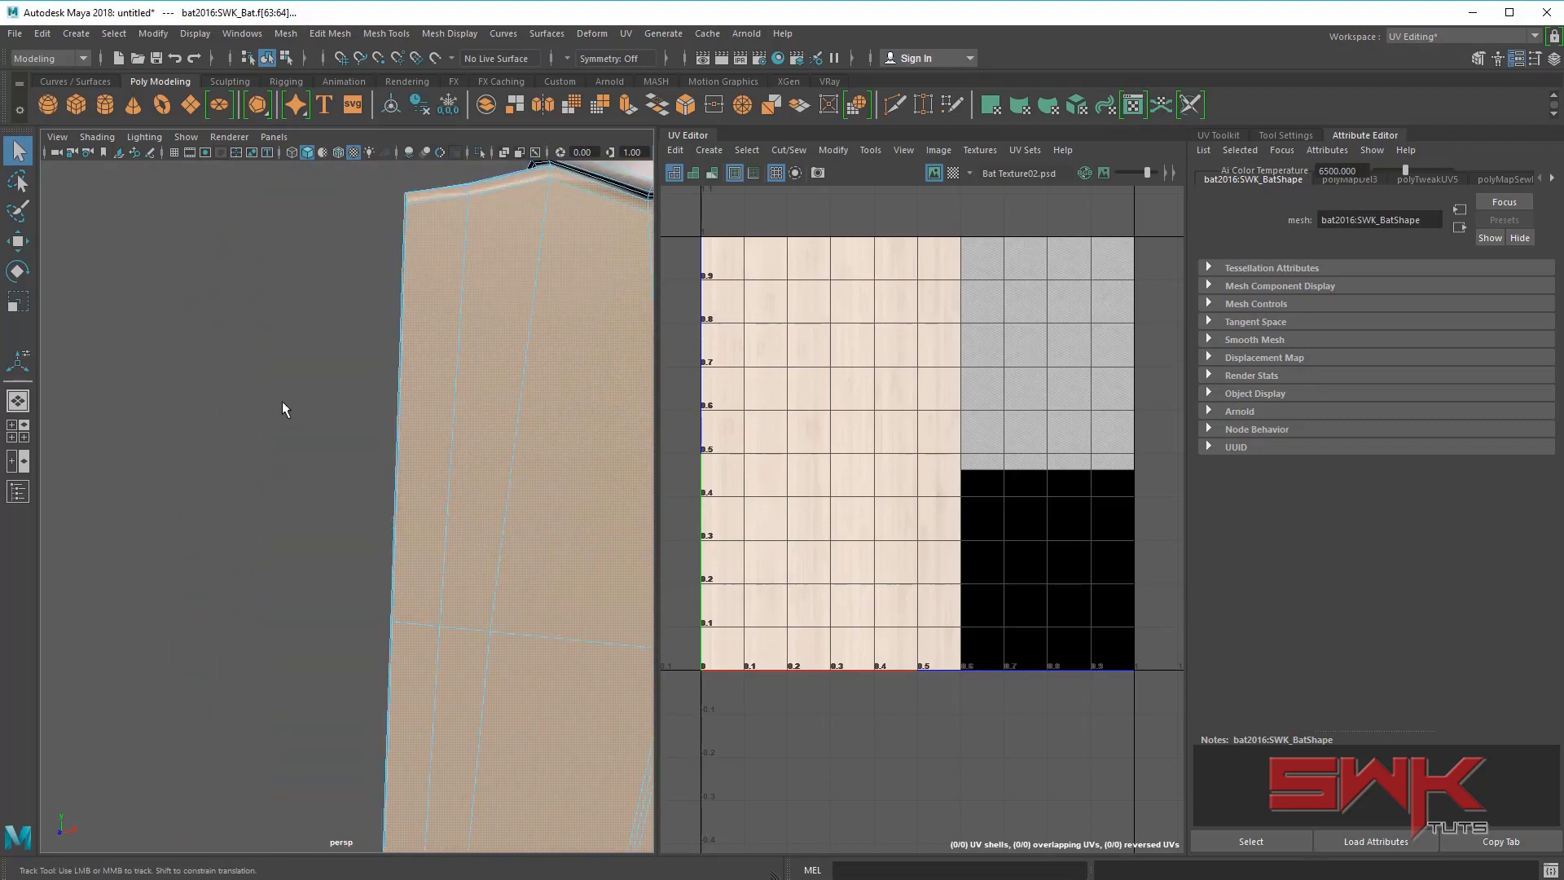
- Add the blade's shoulder faces beside the handle base to the selection and display the bat in wireframe
{"action": "middle_click_drag", "start_coordinate": [282, 401], "coordinate": [295, 417], "text": "alt"}
{"action": "right_click_drag", "start_coordinate": [295, 417], "coordinate": [399, 440], "text": "alt"}
{"action": "middle_click_drag", "start_coordinate": [399, 440], "coordinate": [359, 544], "text": "alt"}
{"action": "left_click_drag", "start_coordinate": [119, 490], "coordinate": [267, 646], "text": "shift"}
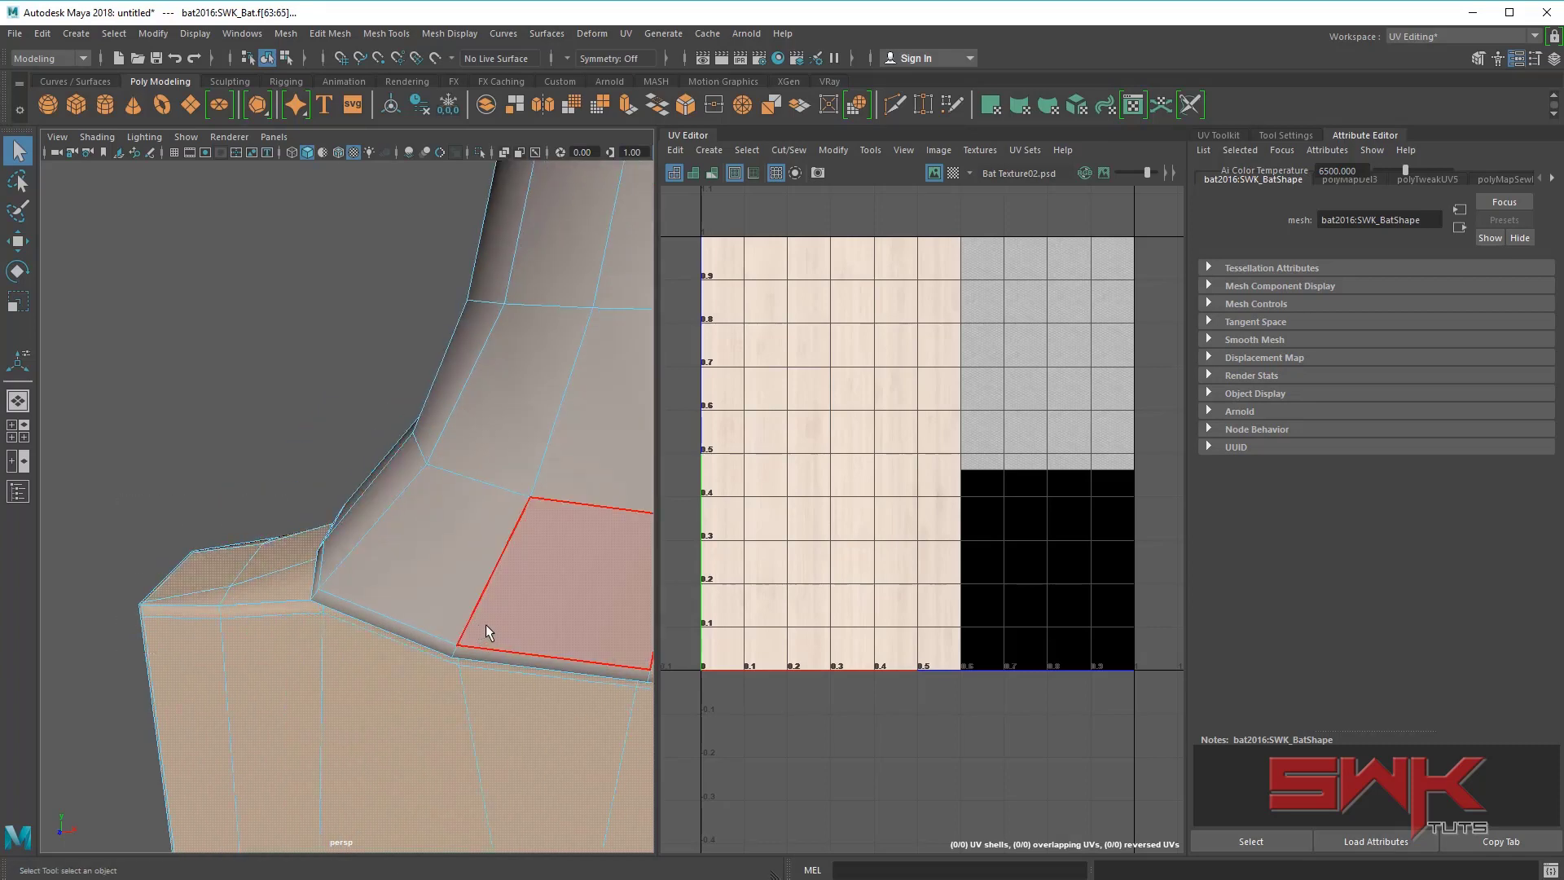
{"action": "left_click_drag", "start_coordinate": [485, 624], "coordinate": [448, 482], "text": "alt"}
{"action": "key", "text": "4"}
{"action": "right_click_drag", "start_coordinate": [513, 508], "coordinate": [343, 516], "text": "alt"}
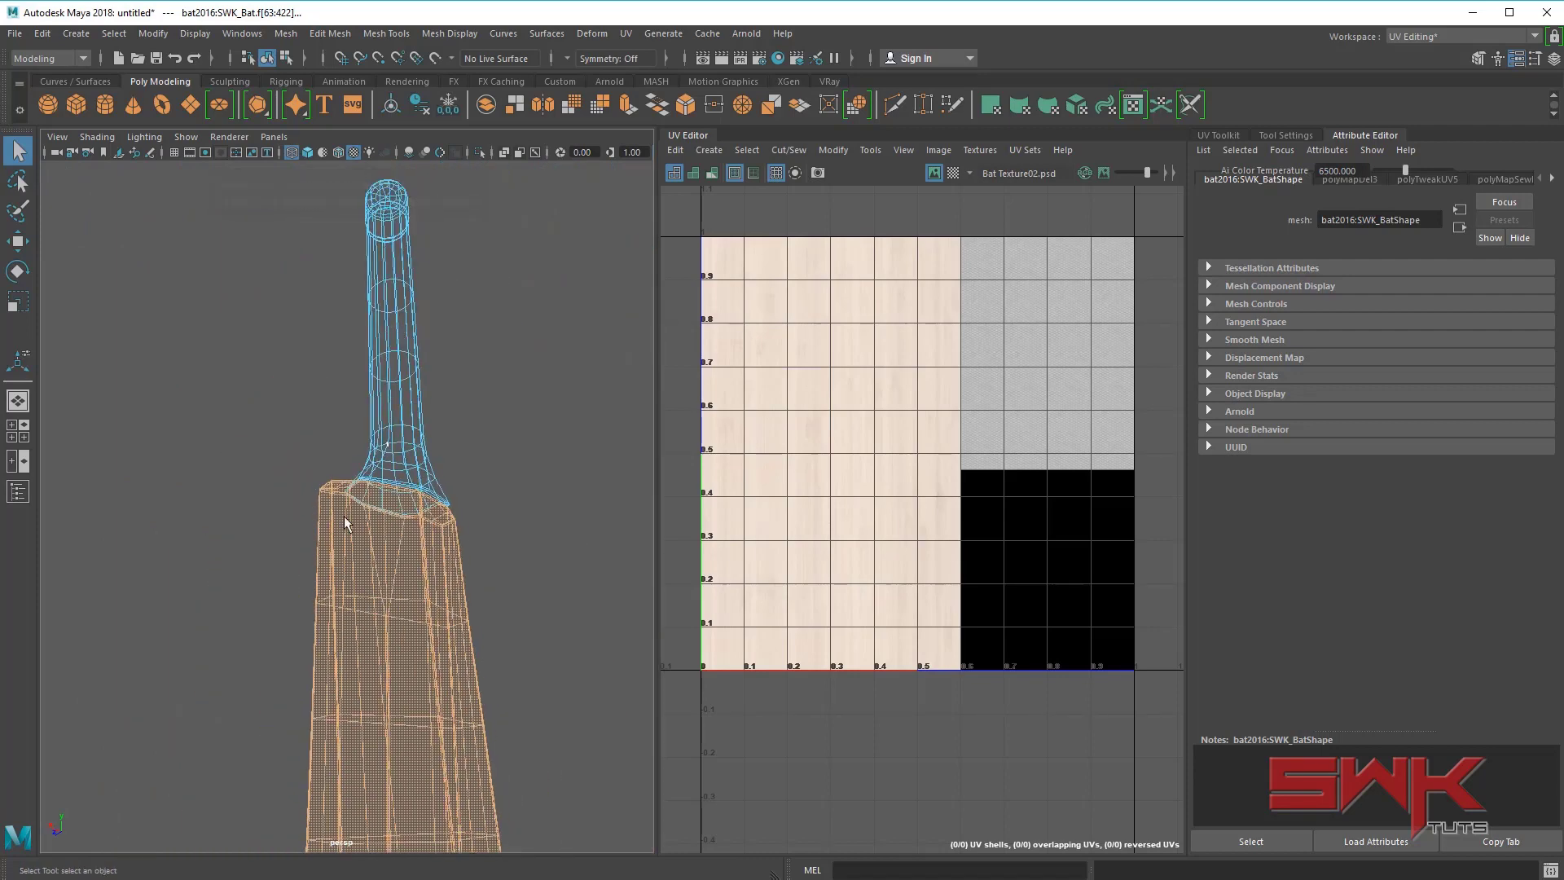
- Return the viewport to shaded display and create automatic-projection UVs for the selected blade faces
{"action": "middle_click_drag", "start_coordinate": [458, 474], "coordinate": [453, 462], "text": "alt"}
{"action": "mouse_move", "coordinate": [453, 461]}
{"action": "left_mouse_down", "text": "alt"}
{"action": "mouse_move", "coordinate": [496, 432]}
{"action": "mouse_move", "coordinate": [381, 565]}
{"action": "mouse_move", "coordinate": [468, 468]}
{"action": "mouse_move", "coordinate": [338, 427]}
{"action": "mouse_move", "coordinate": [392, 490]}
{"action": "mouse_move", "coordinate": [445, 504]}
{"action": "mouse_move", "coordinate": [419, 586]}
{"action": "mouse_move", "coordinate": [430, 550]}
{"action": "mouse_move", "coordinate": [507, 526]}
{"action": "mouse_move", "coordinate": [438, 480]}
{"action": "mouse_move", "coordinate": [470, 550]}
{"action": "mouse_move", "coordinate": [409, 426]}
{"action": "left_mouse_up", "text": "alt"}
{"action": "key", "text": "5"}
{"action": "right_click_drag", "start_coordinate": [409, 426], "coordinate": [547, 334], "text": "alt"}
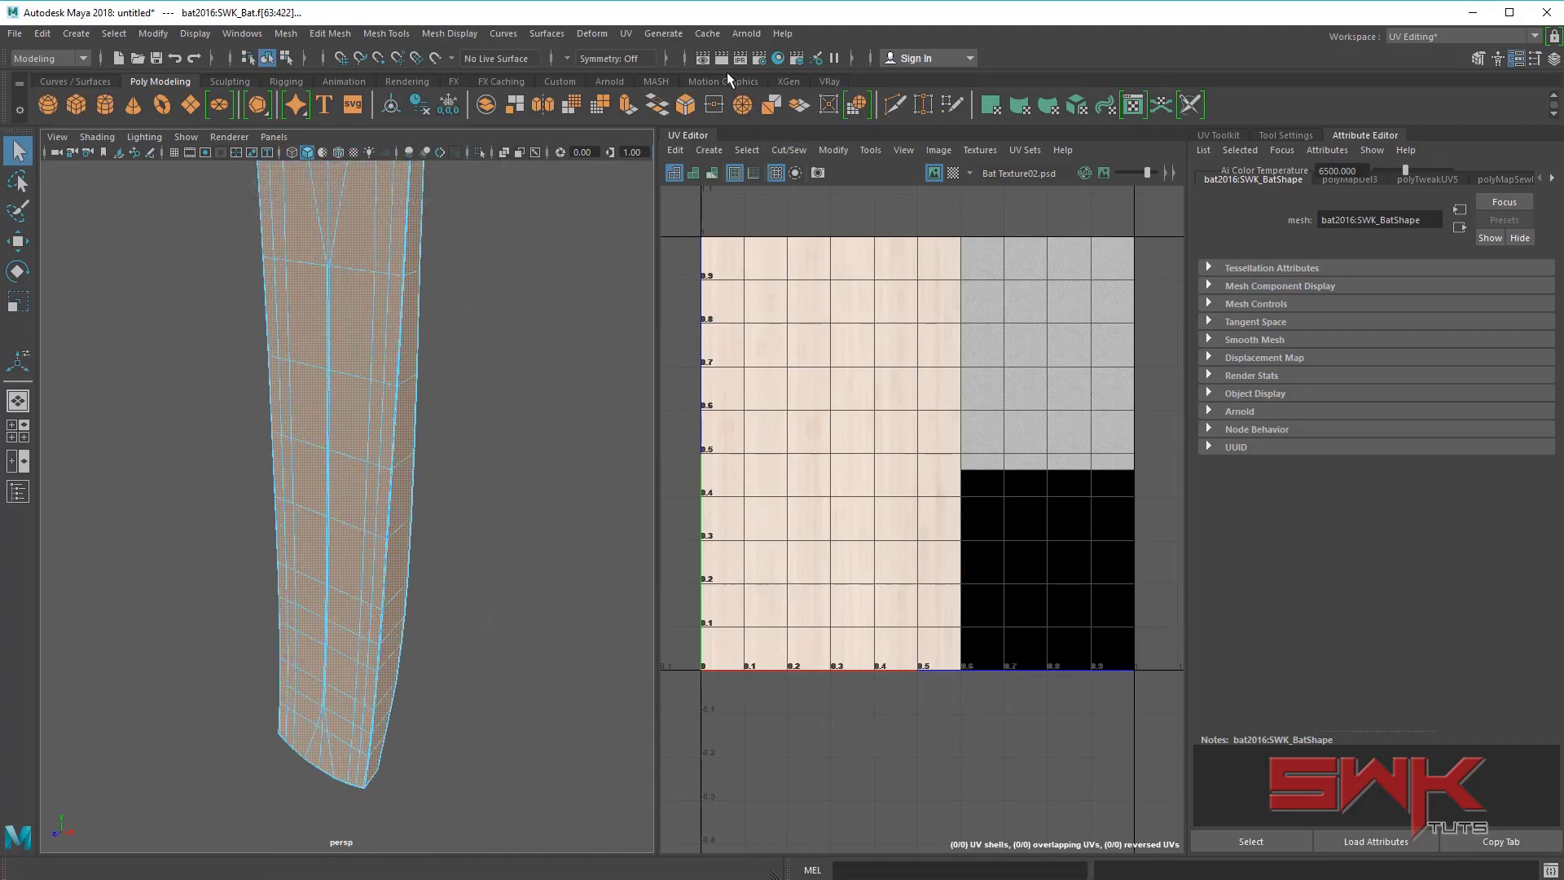
{"action": "left_click", "coordinate": [626, 33]}
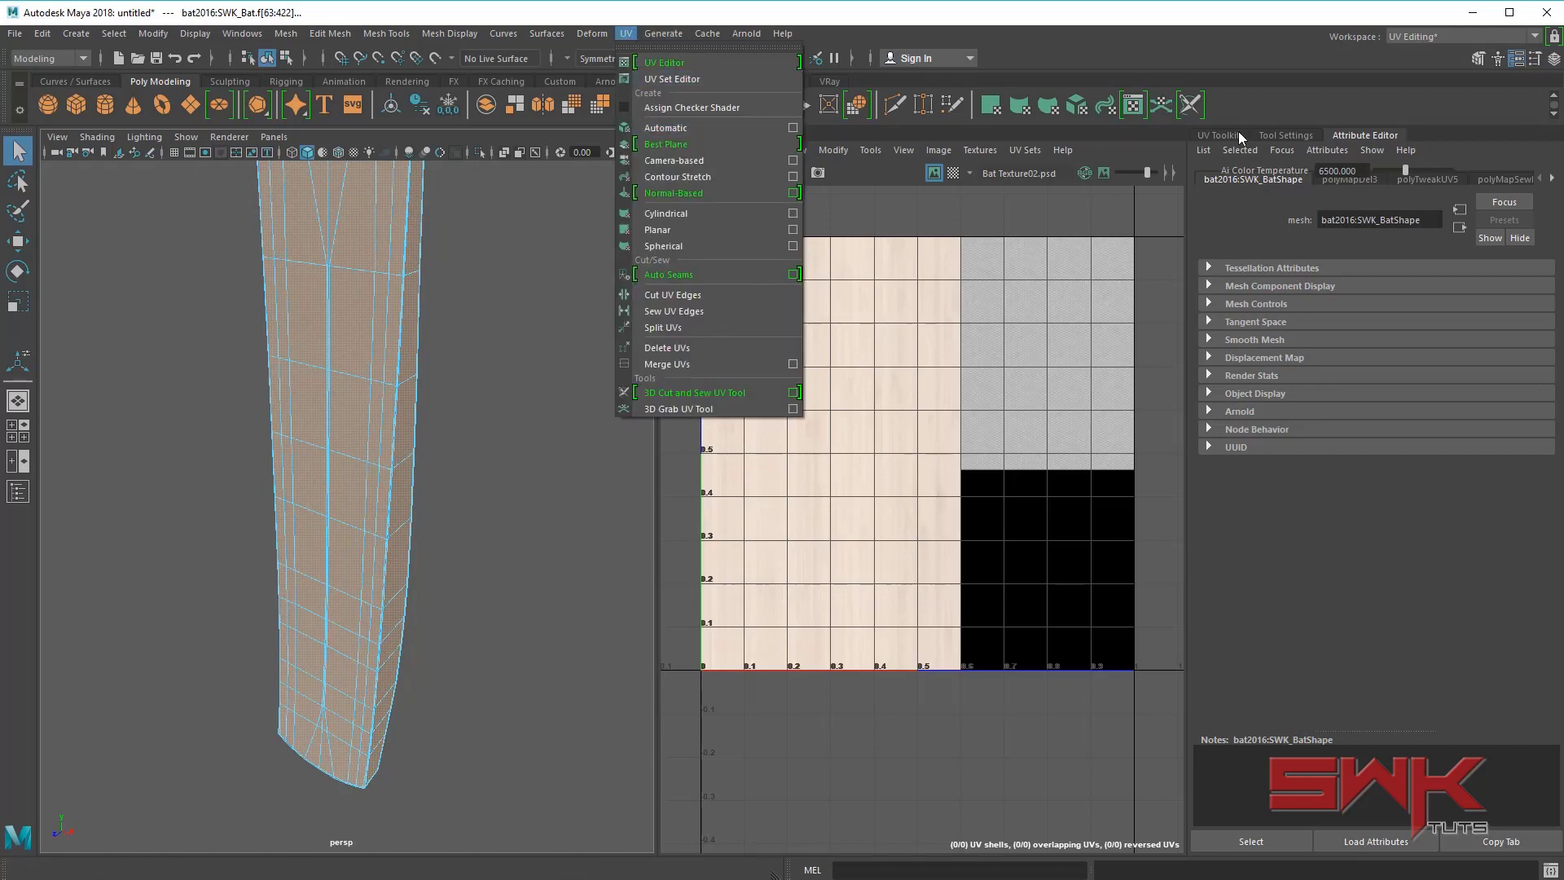
{"action": "left_click", "coordinate": [1217, 135]}
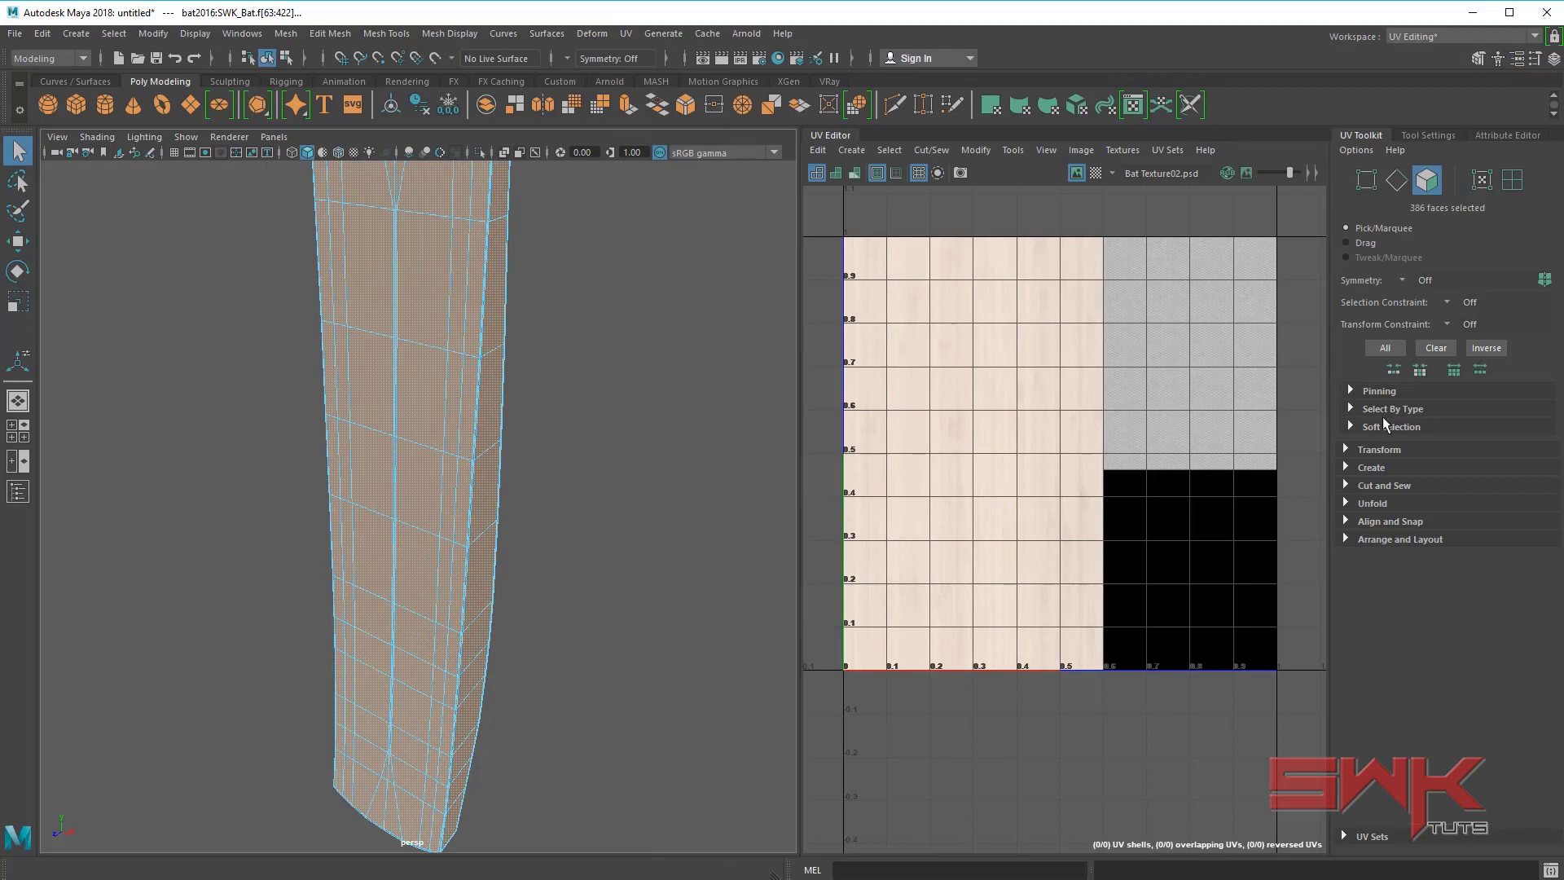
{"action": "left_click", "coordinate": [1382, 472]}
{"action": "left_click", "coordinate": [1404, 491]}
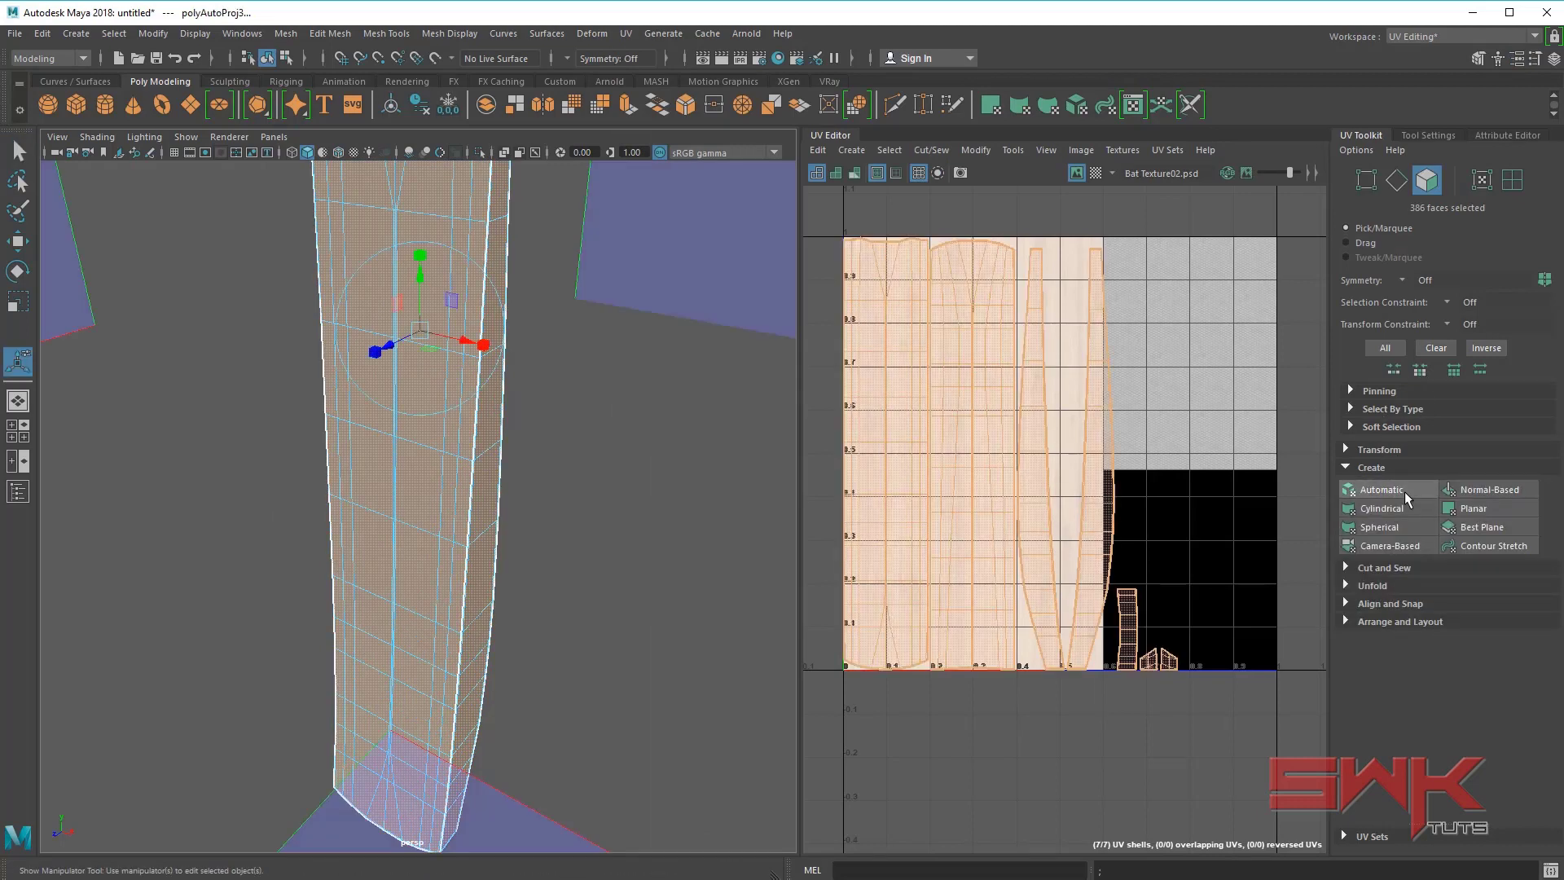
- Scale the blade's UV shells down uniformly and place them inside the wood area of the texture
{"action": "right_click_drag", "start_coordinate": [610, 486], "coordinate": [380, 468], "text": "alt"}
{"action": "left_click_drag", "start_coordinate": [526, 473], "coordinate": [564, 470], "text": "alt"}
{"action": "key", "text": "q"}
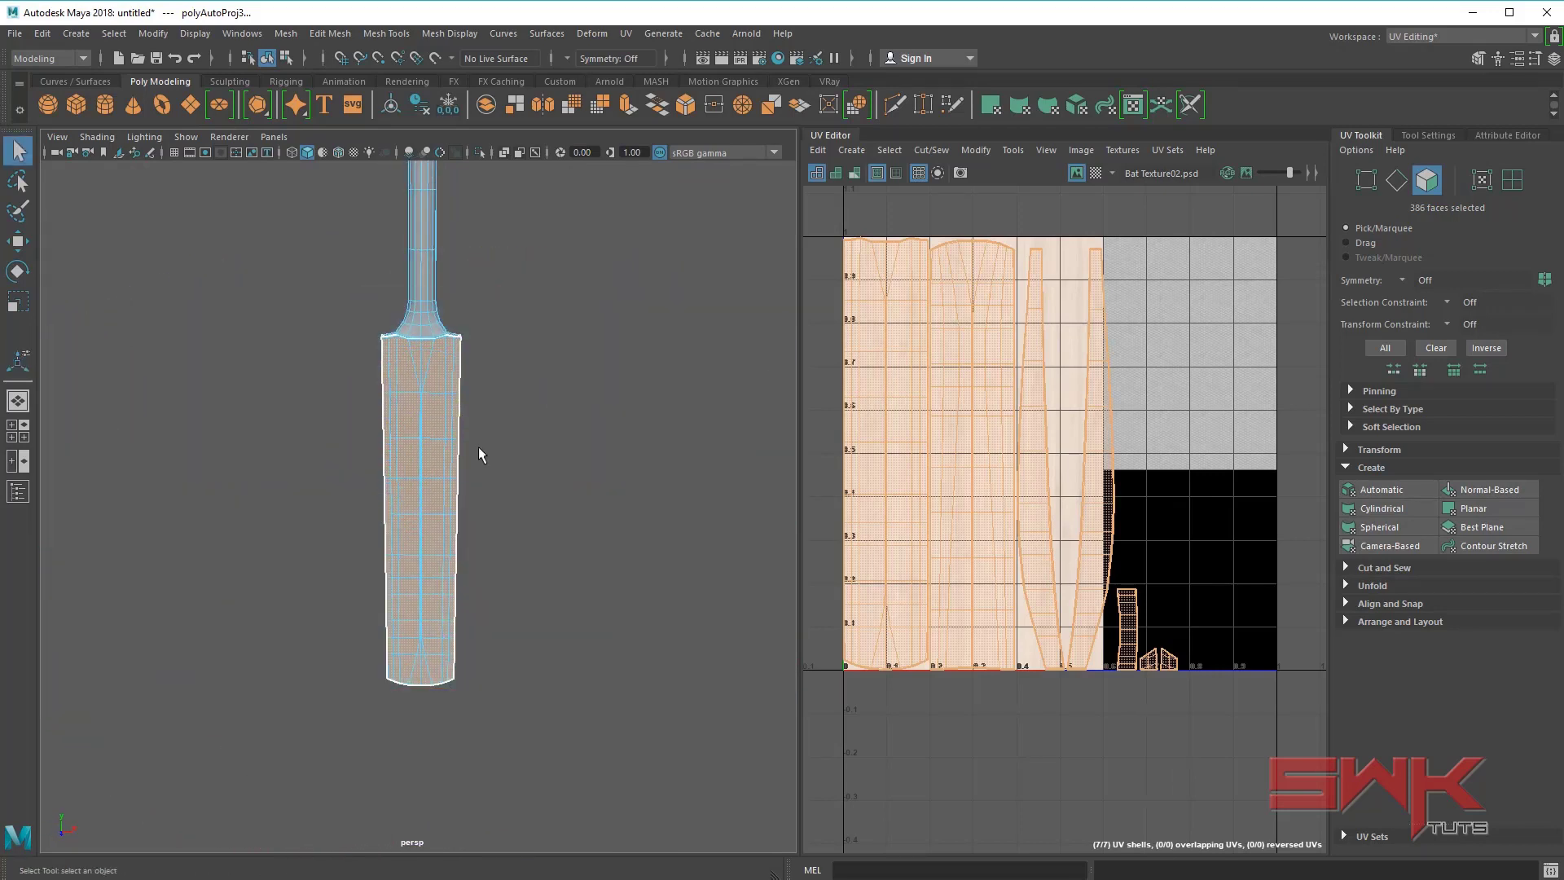
{"action": "key", "text": "r"}
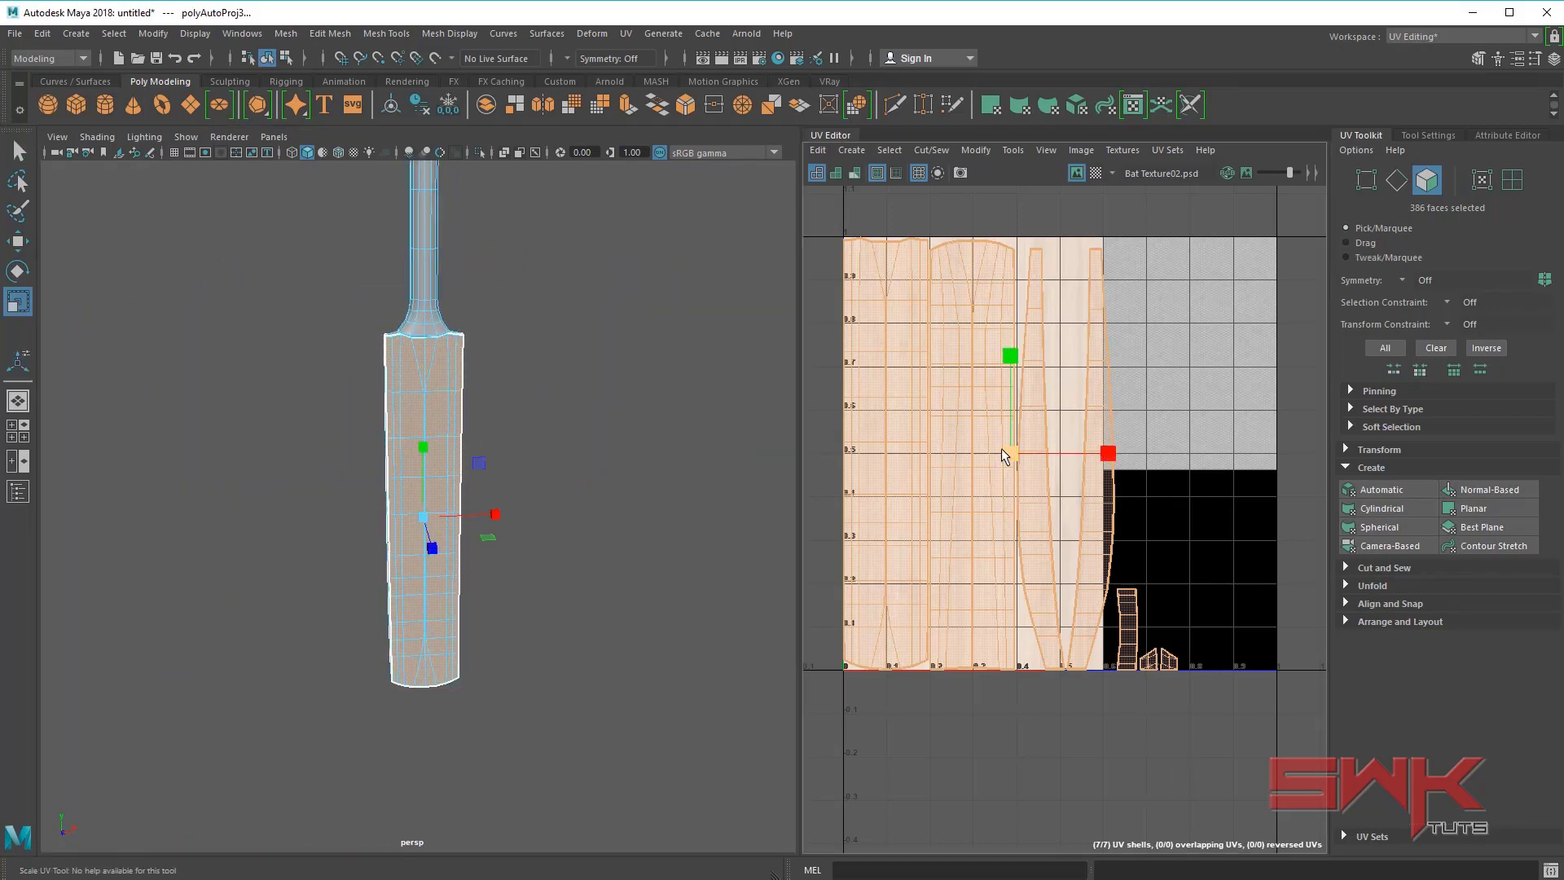
{"action": "left_click_drag", "start_coordinate": [1002, 450], "coordinate": [970, 443]}
{"action": "key", "text": "w"}
{"action": "key", "text": "r"}
{"action": "key", "text": "w"}
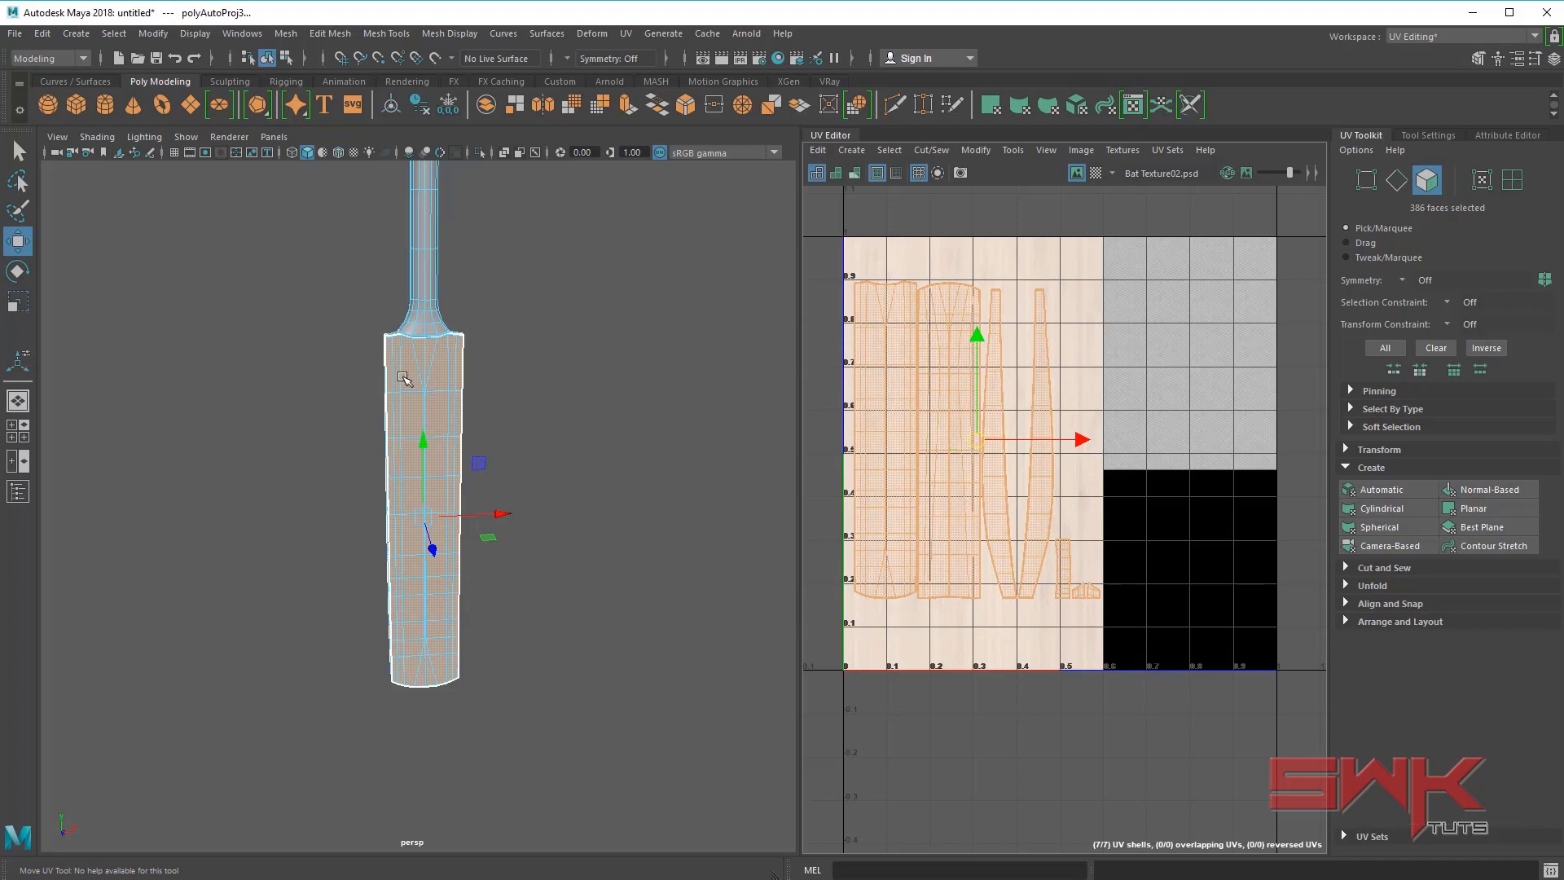
- Return to object mode, select the whole bat and turn on hardware texturing in the viewport
{"action": "right_click_drag", "start_coordinate": [403, 378], "coordinate": [488, 350]}
{"action": "left_click", "coordinate": [408, 391]}
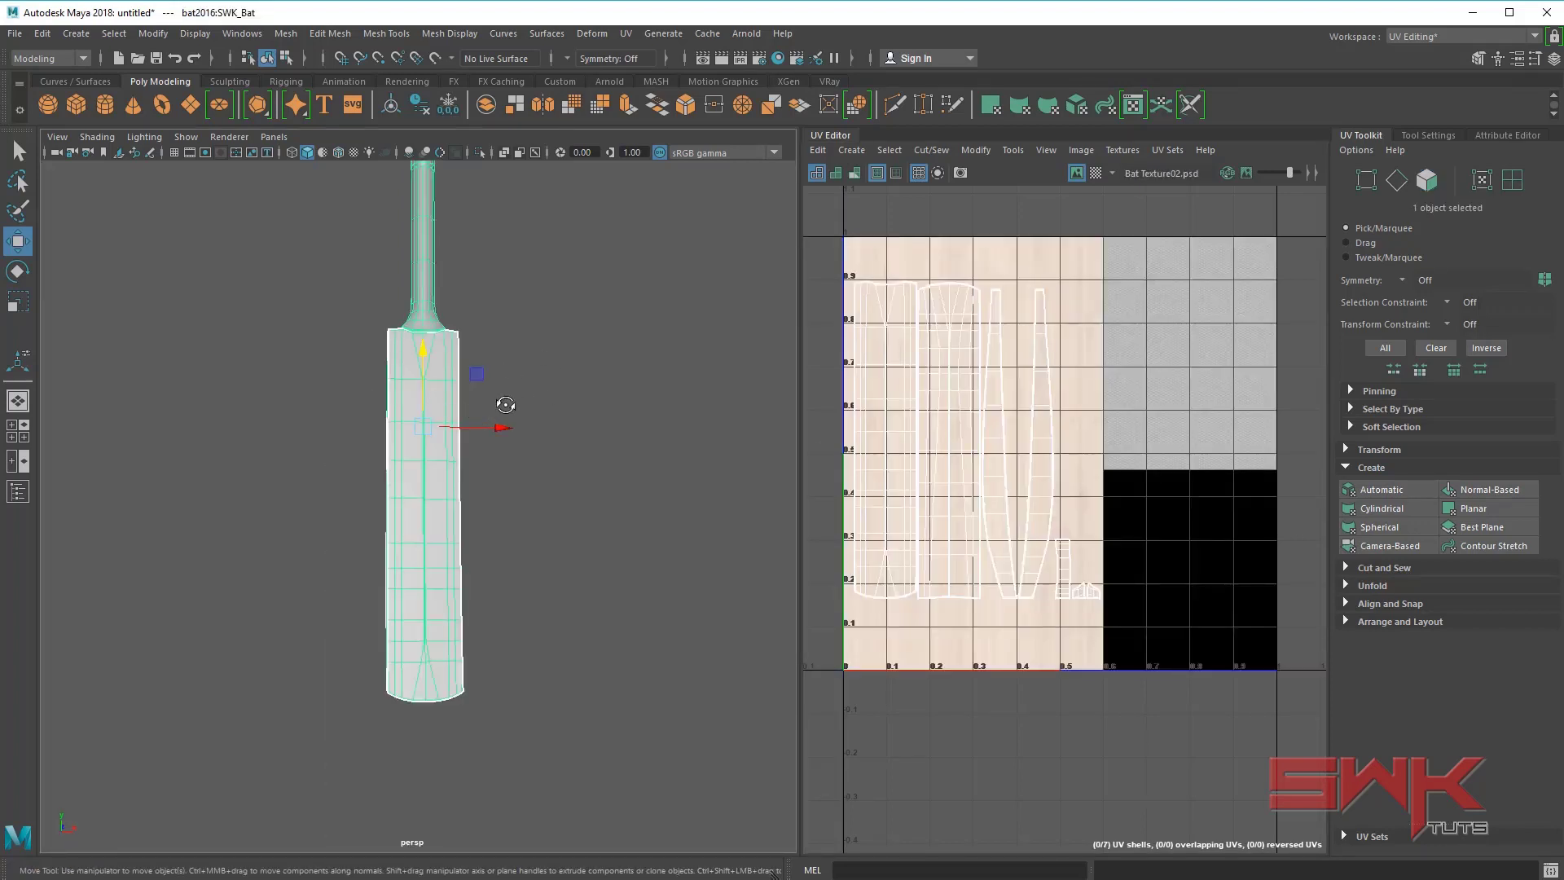
{"action": "left_click_drag", "start_coordinate": [505, 404], "coordinate": [444, 447], "text": "alt"}
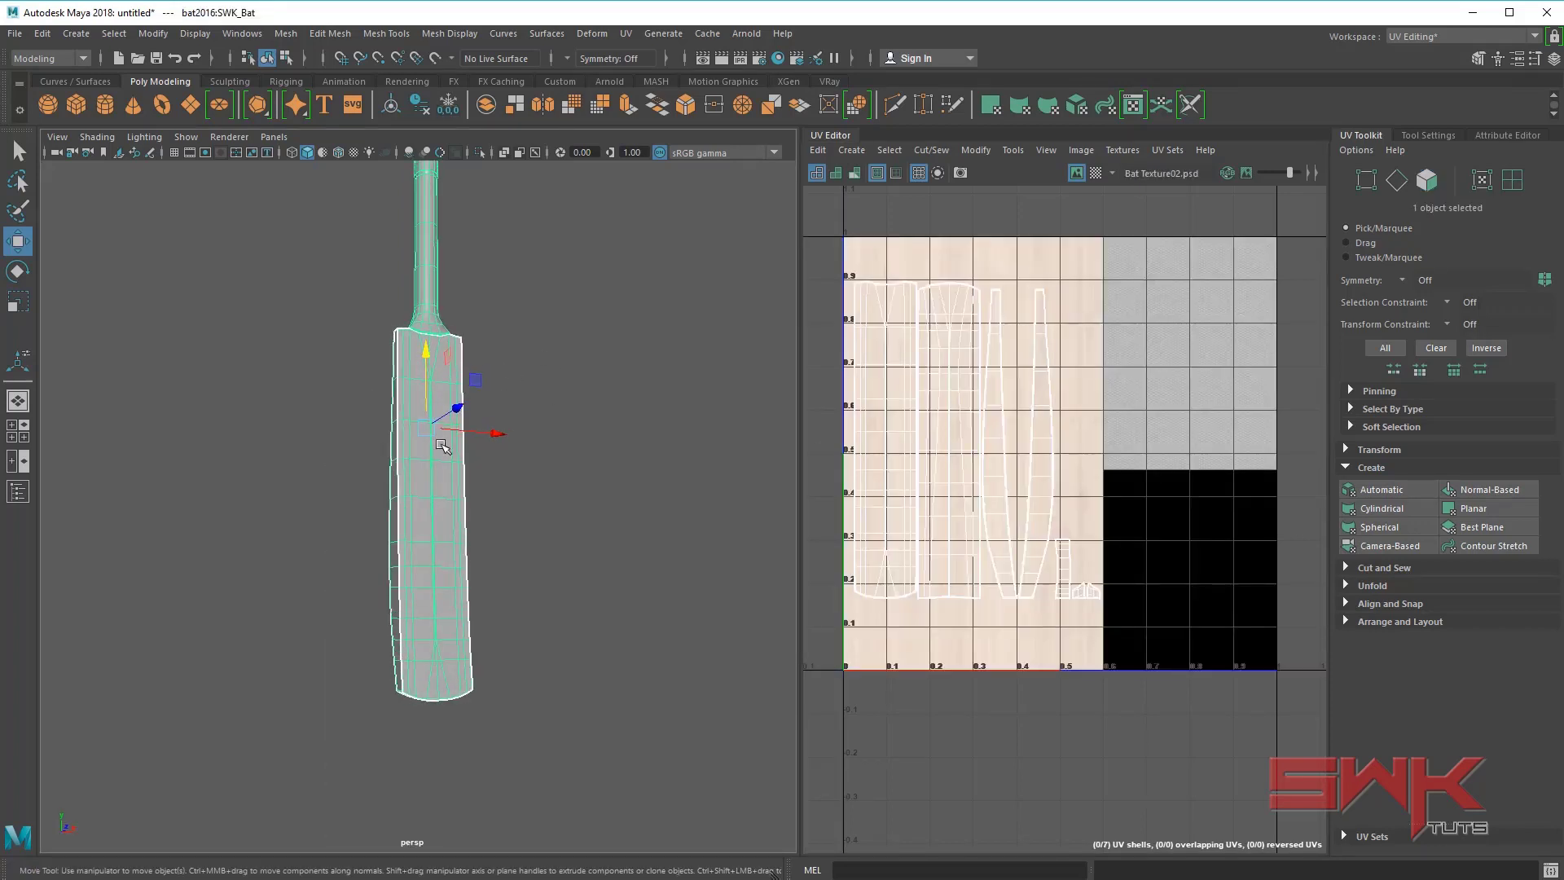
{"action": "left_click", "coordinate": [95, 140]}
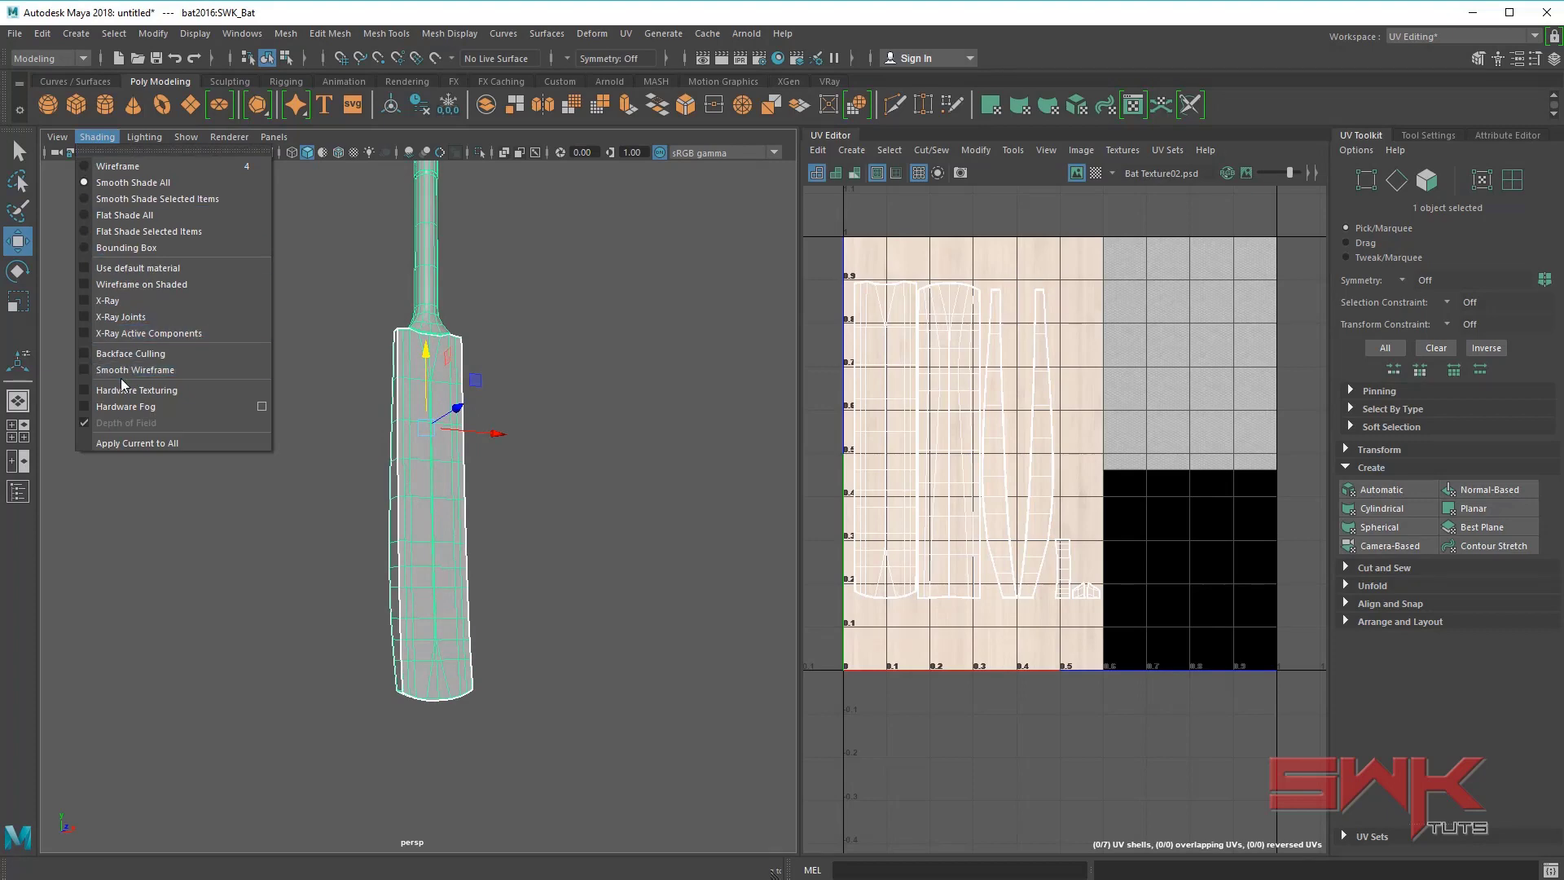
{"action": "middle_click_drag", "start_coordinate": [442, 424], "coordinate": [454, 494], "text": "alt"}
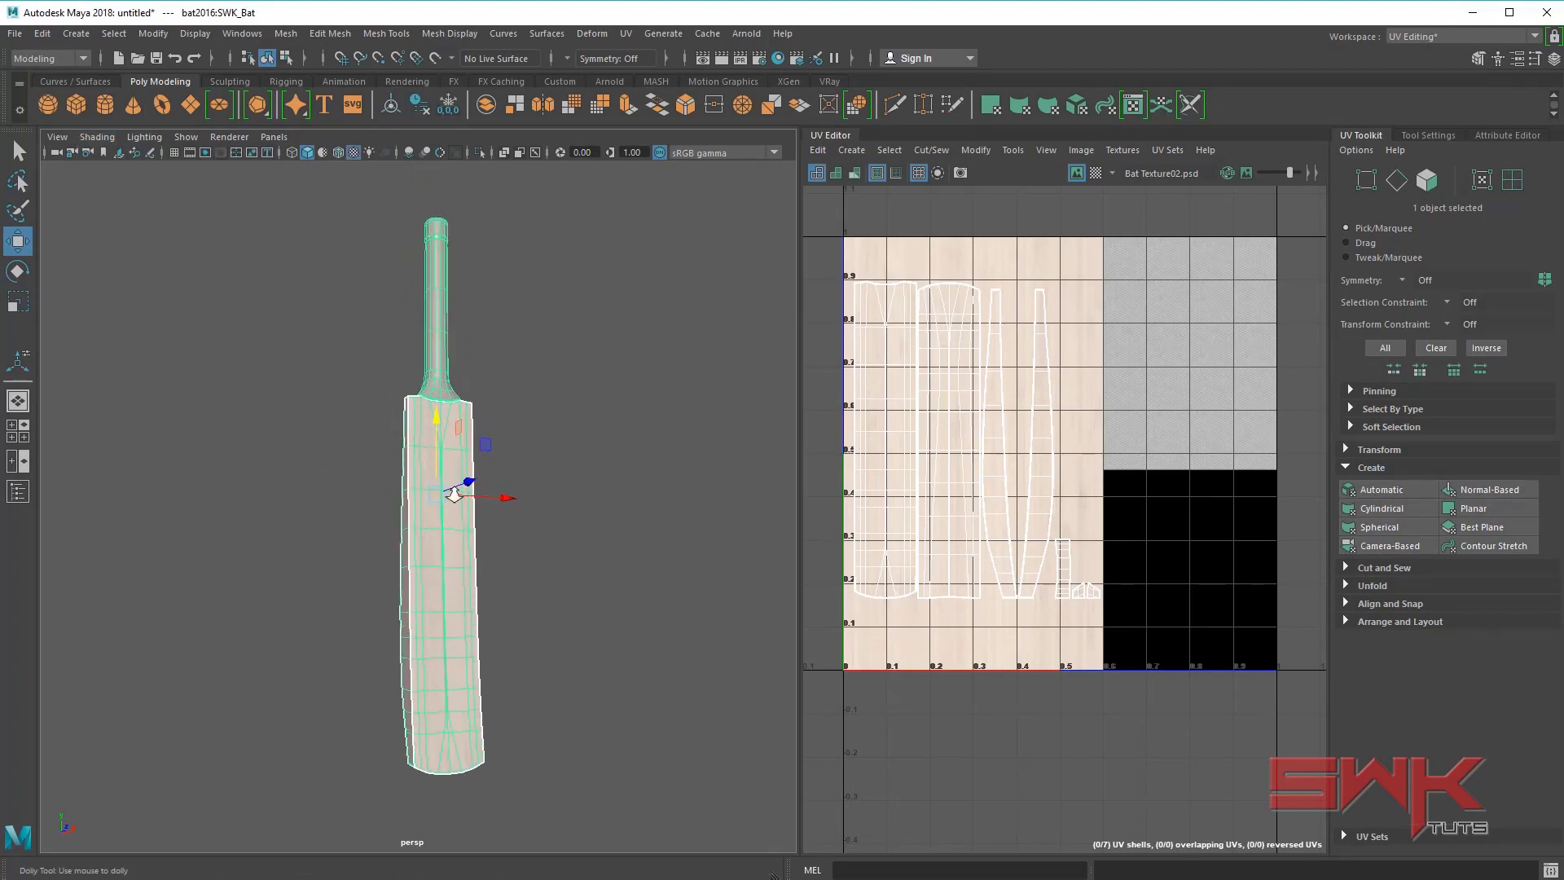
- Open the attributes of the bat's blinn1 material and set Specular Roll Off to 0.084
{"action": "right_click_drag", "start_coordinate": [454, 494], "coordinate": [652, 488], "text": "alt"}
{"action": "left_click_drag", "start_coordinate": [652, 489], "coordinate": [444, 433], "text": "alt"}
{"action": "middle_click_drag", "start_coordinate": [445, 433], "coordinate": [456, 340], "text": "alt"}
{"action": "left_click_drag", "start_coordinate": [423, 411], "coordinate": [525, 392], "text": "alt"}
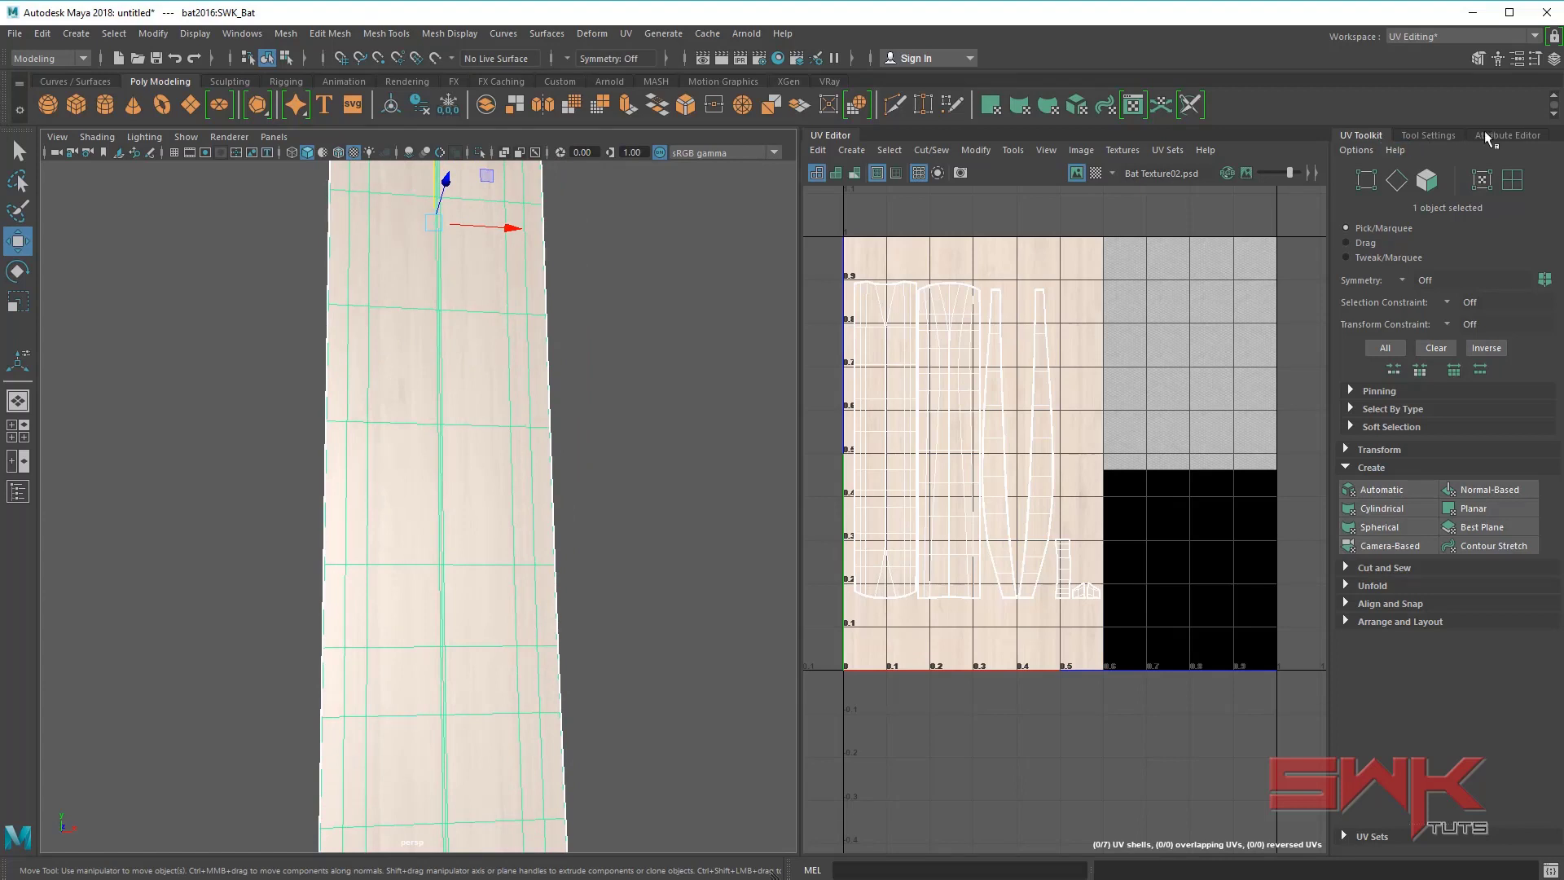
{"action": "right_click_drag", "start_coordinate": [522, 295], "coordinate": [522, 694]}
{"action": "left_click_drag", "start_coordinate": [1462, 559], "coordinate": [1395, 559]}
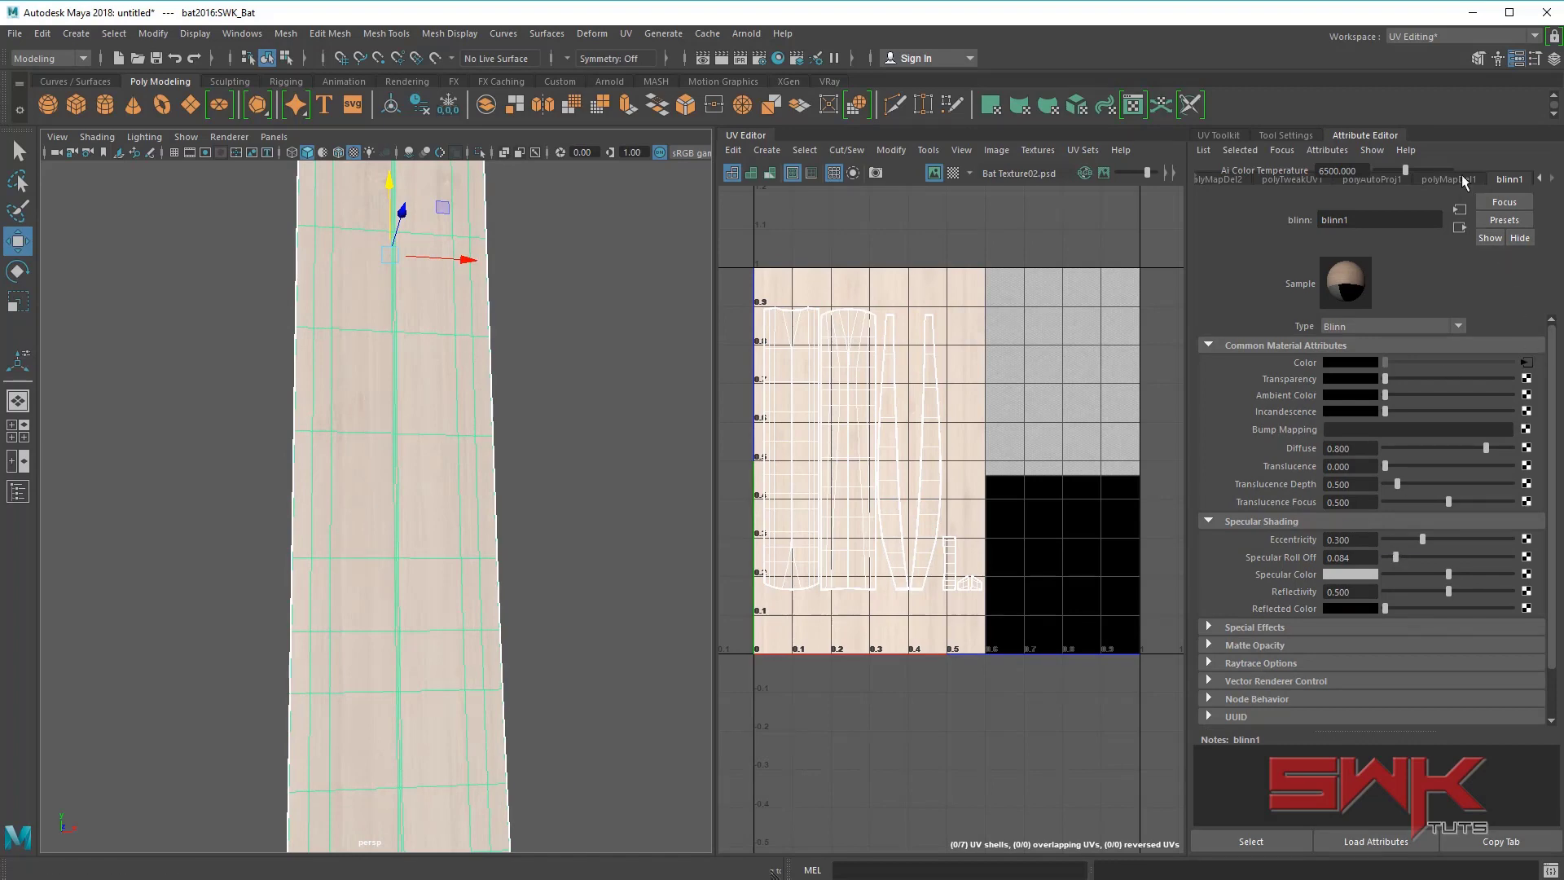
- Bring back the UV Toolkit and dim the texture image behind the UV shells in the UV Editor
{"action": "left_click", "coordinate": [1214, 138]}
{"action": "left_click_drag", "start_coordinate": [681, 516], "coordinate": [611, 330], "text": "alt"}
{"action": "middle_click_drag", "start_coordinate": [611, 330], "coordinate": [605, 356], "text": "alt"}
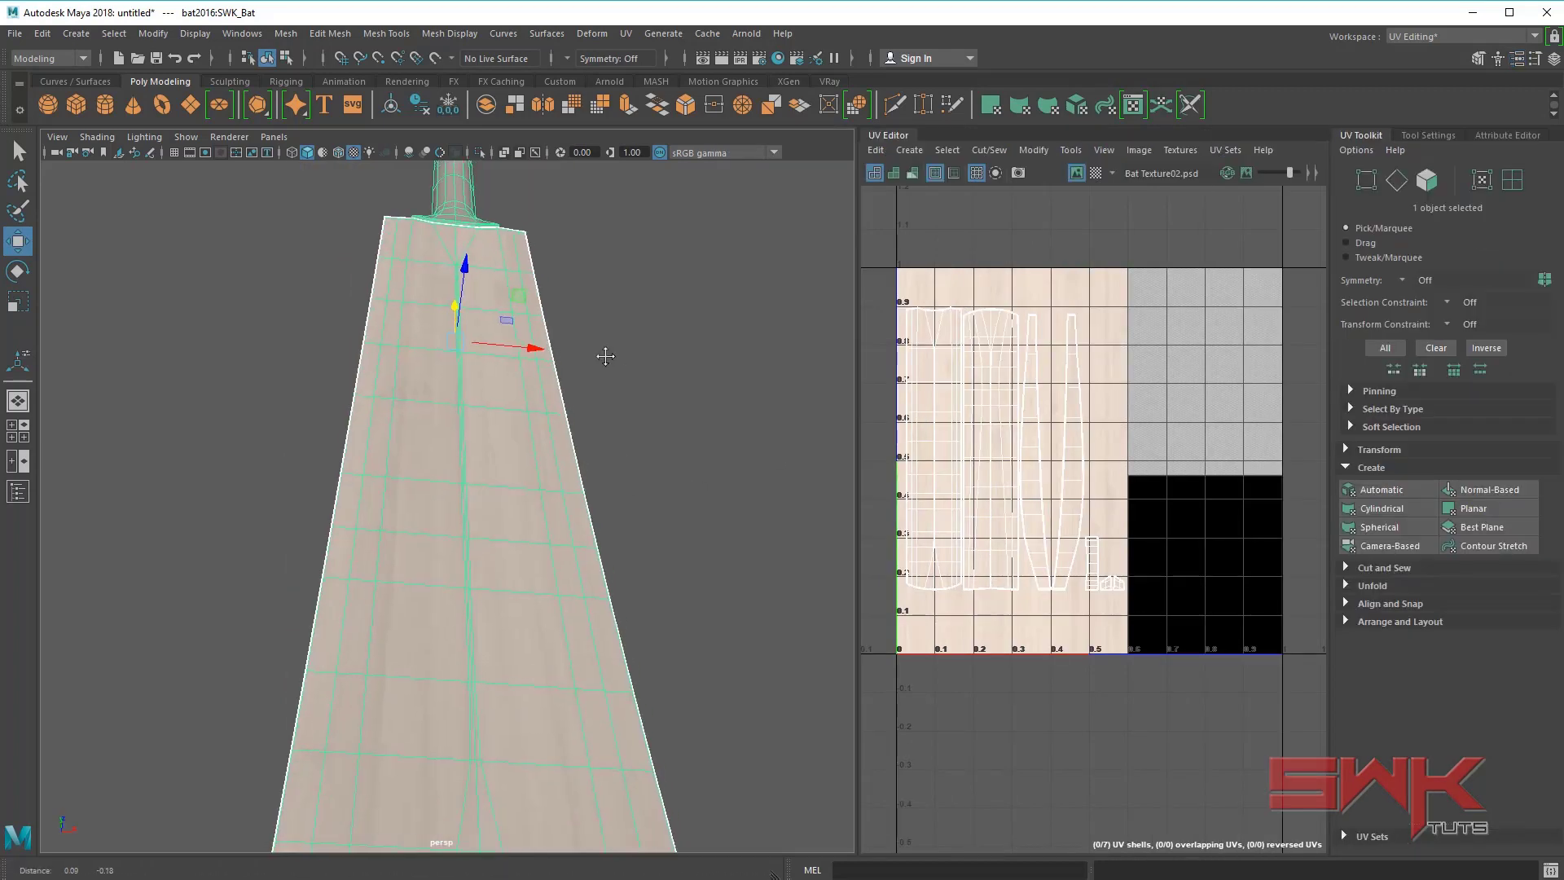
{"action": "left_click", "coordinate": [1103, 150]}
{"action": "mouse_move", "coordinate": [1139, 149]}
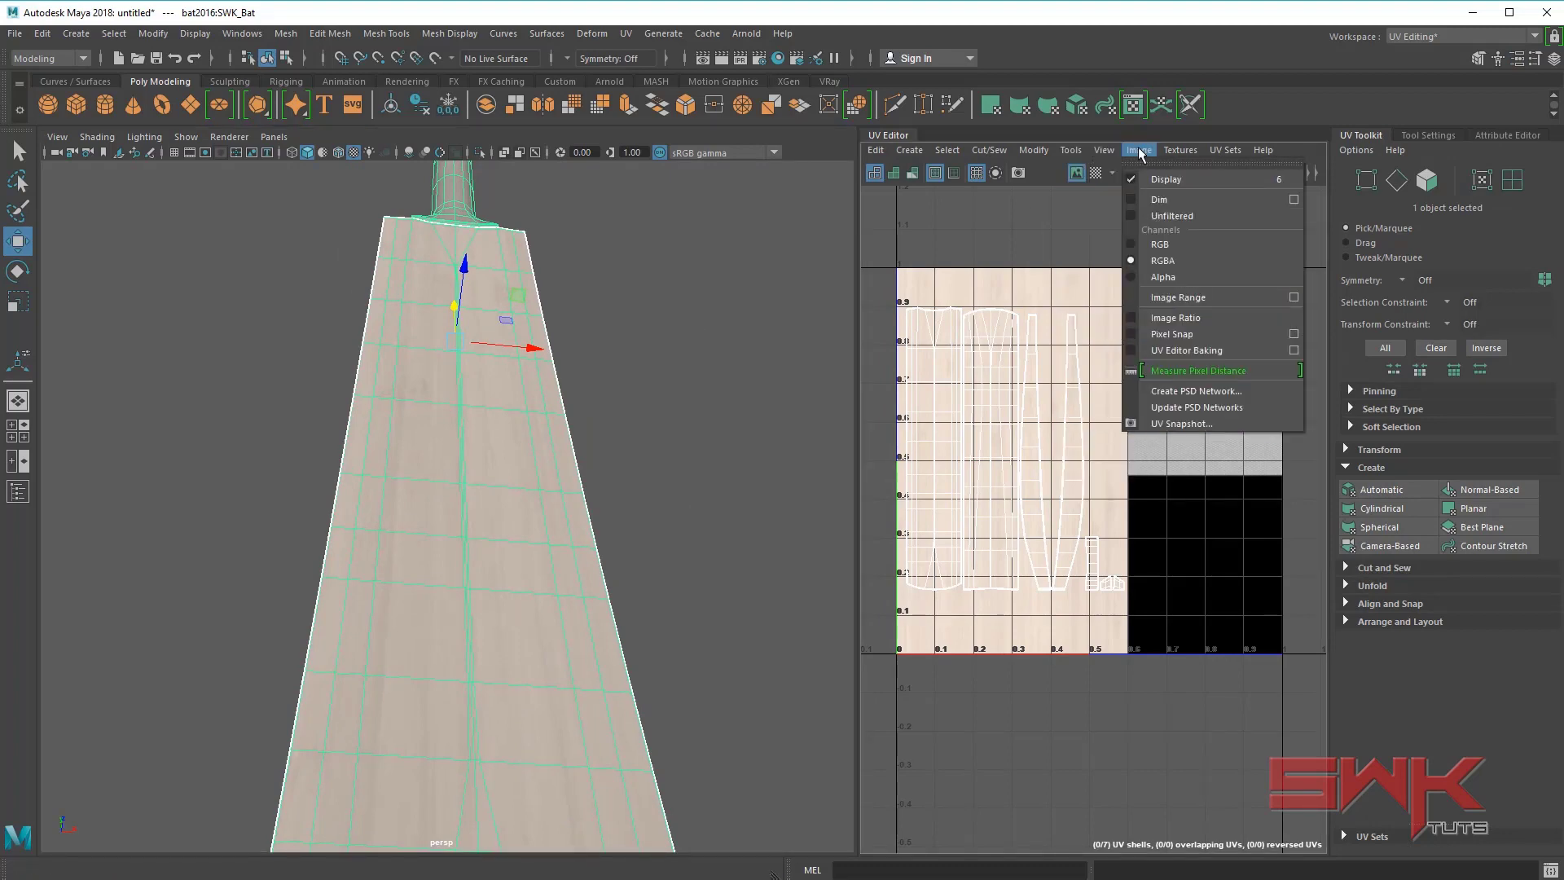
{"action": "left_click", "coordinate": [1131, 200]}
{"action": "scroll", "coordinate": [1059, 479], "scroll_direction": "up", "scroll_amount": 2}
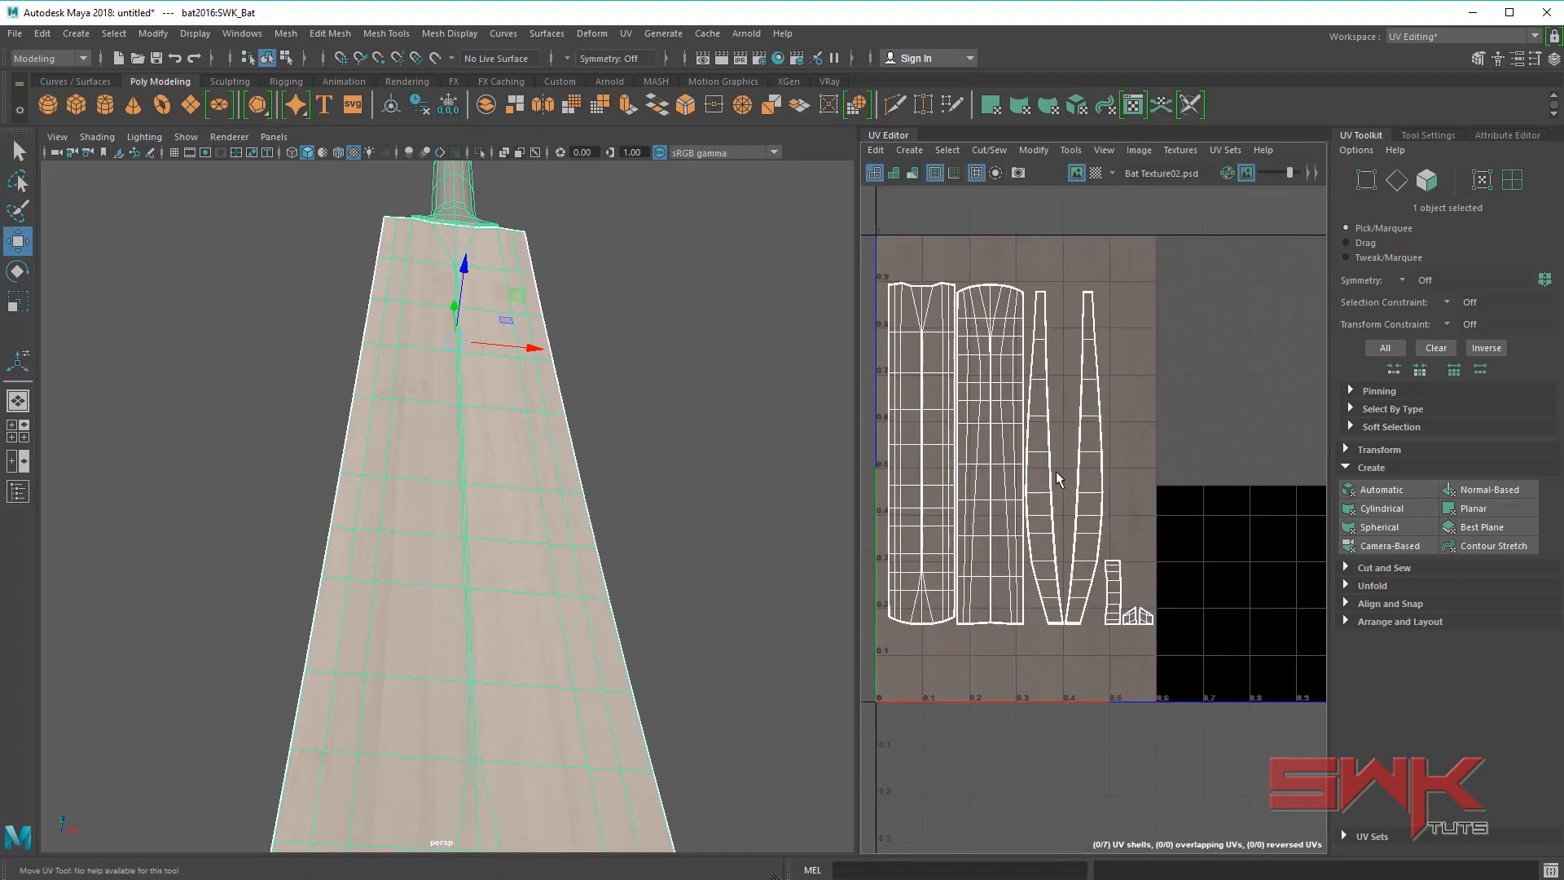
{"action": "scroll", "coordinate": [1059, 478], "scroll_direction": "up", "scroll_amount": 2}
- Check the wood texture on the blade and turn off colour management in the viewport
{"action": "left_click_drag", "start_coordinate": [619, 464], "coordinate": [559, 614], "text": "alt"}
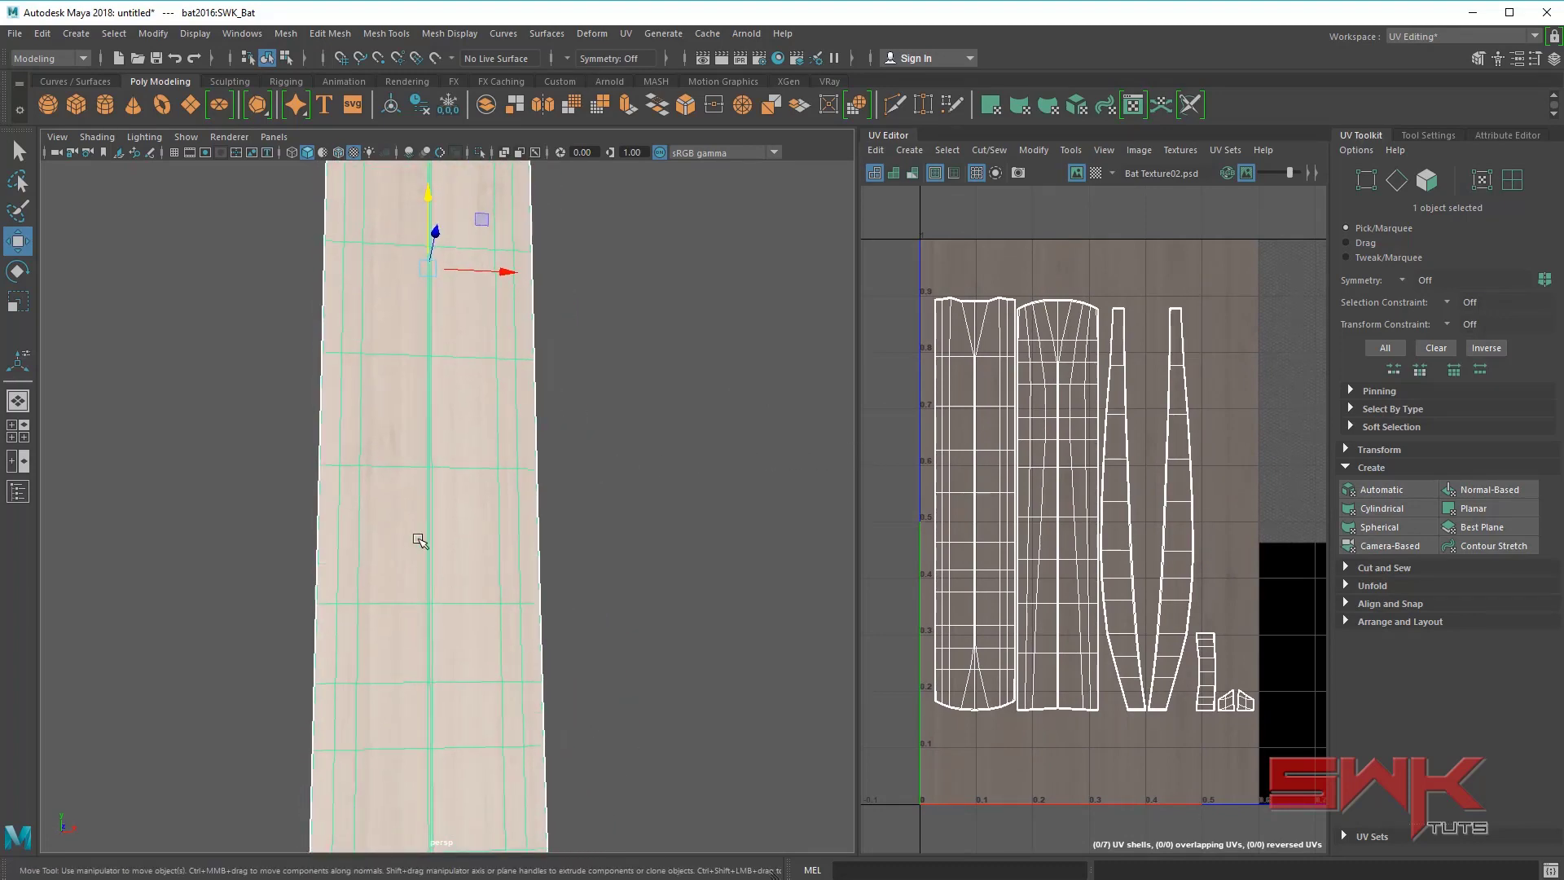
{"action": "right_click_drag", "start_coordinate": [420, 540], "coordinate": [485, 577], "text": "alt"}
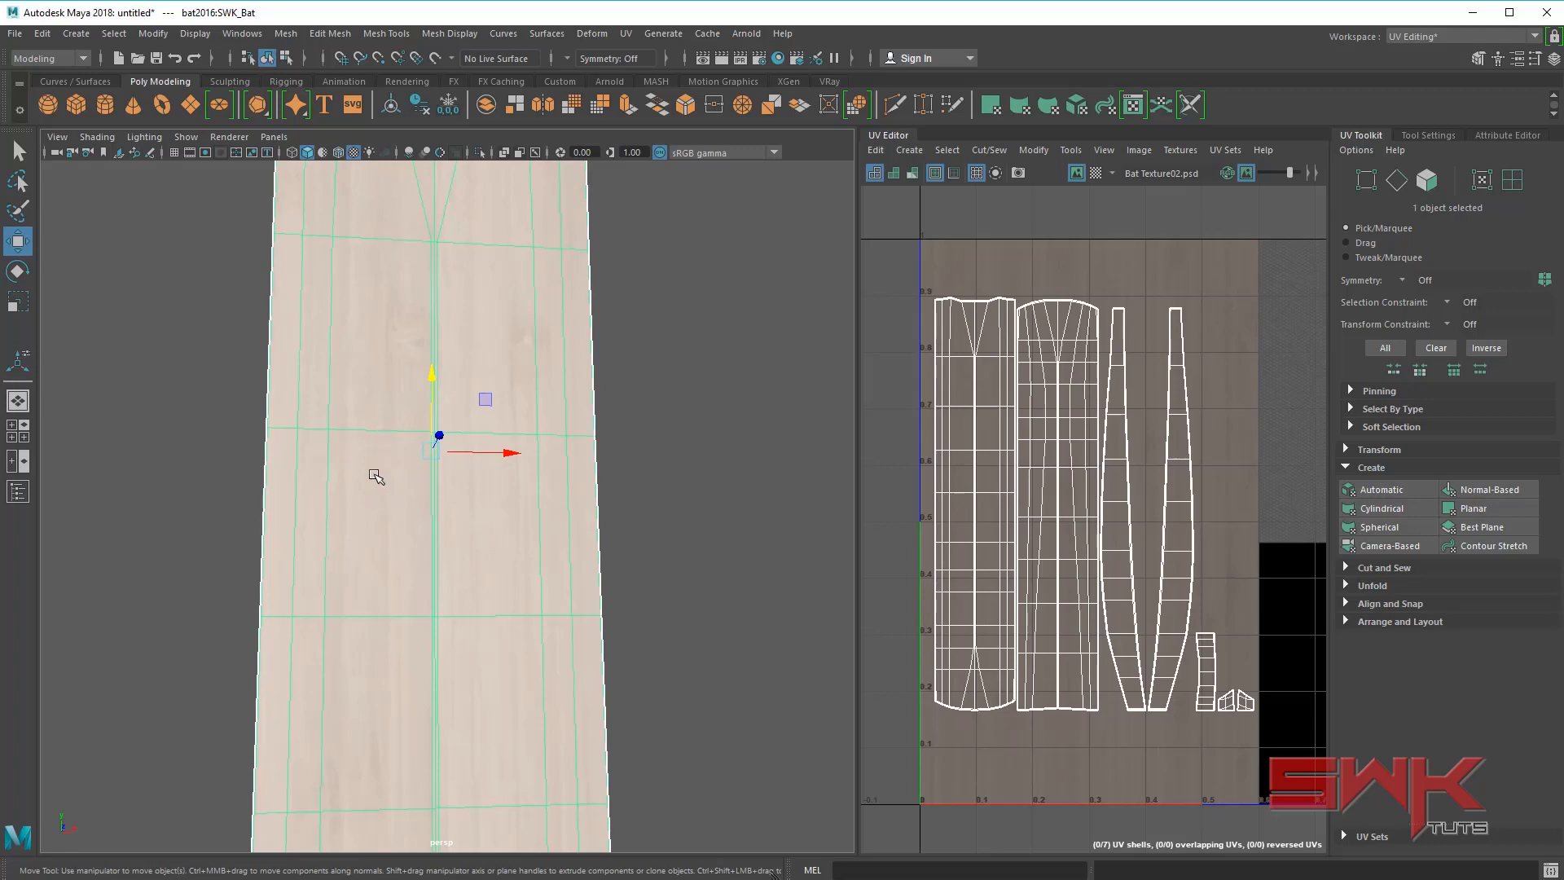
{"action": "left_click_drag", "start_coordinate": [389, 474], "coordinate": [616, 361], "text": "alt"}
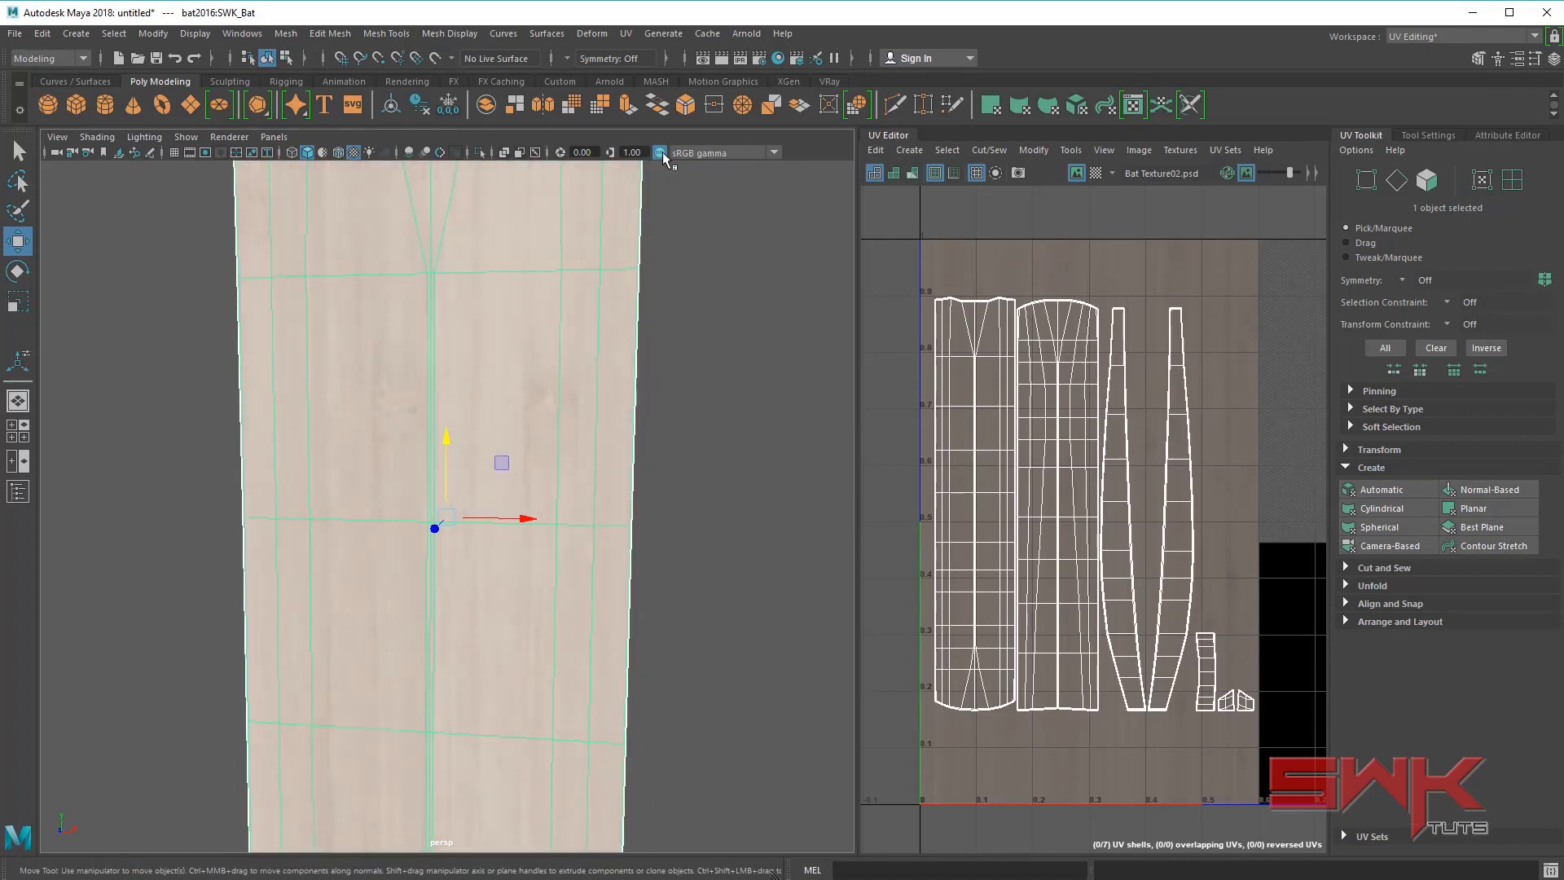
{"action": "left_click_drag", "start_coordinate": [664, 163], "coordinate": [690, 351], "text": "alt"}
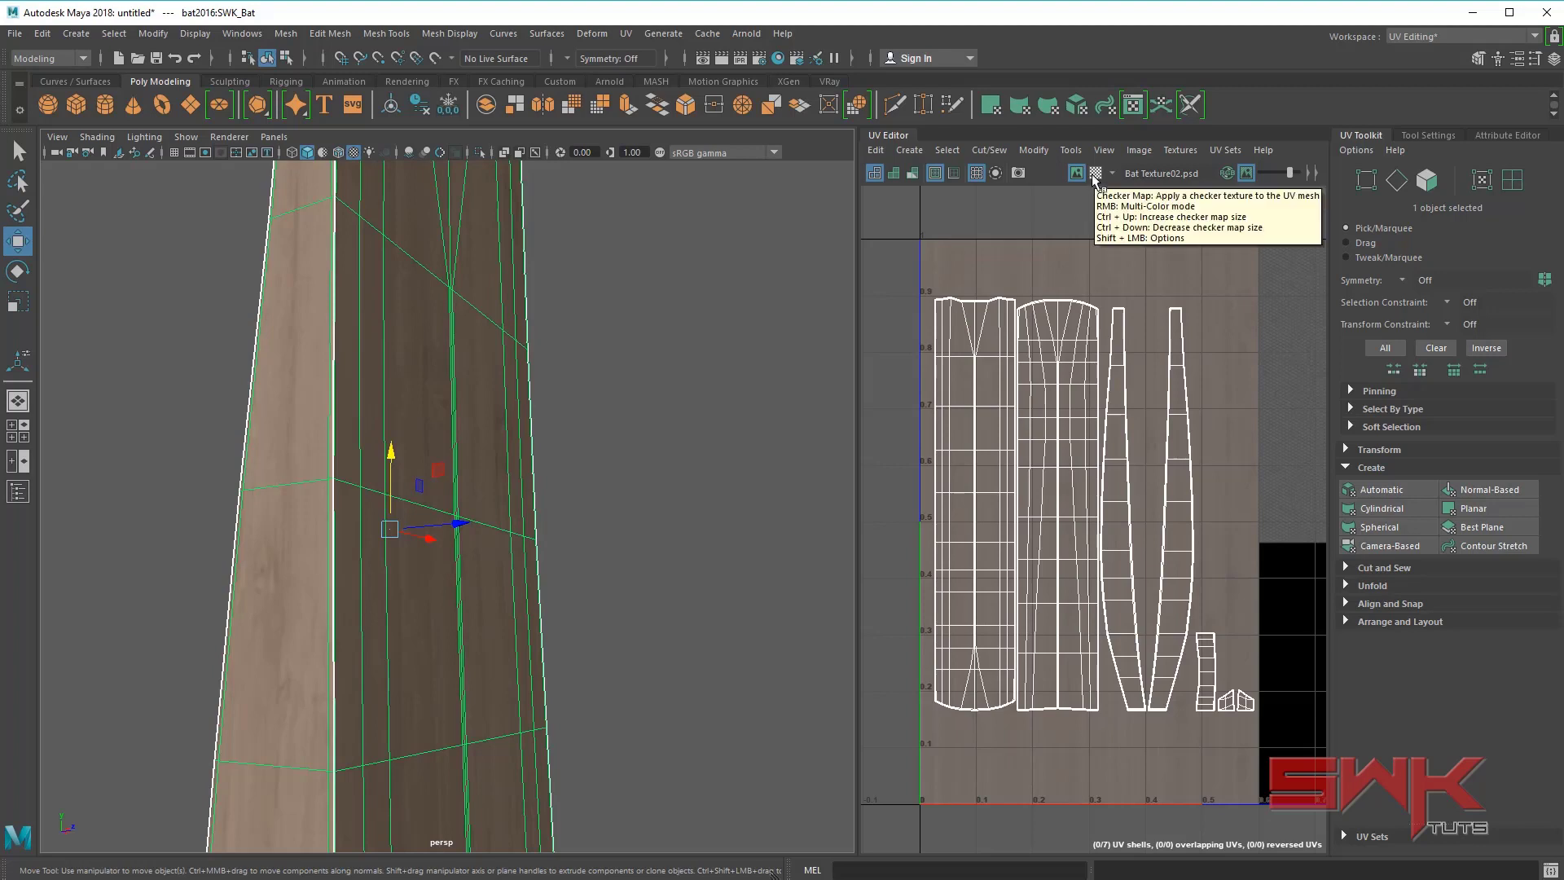
- Apply the checker map to the bat and check its pattern on the blade's face and side
{"action": "left_click", "coordinate": [1174, 150]}
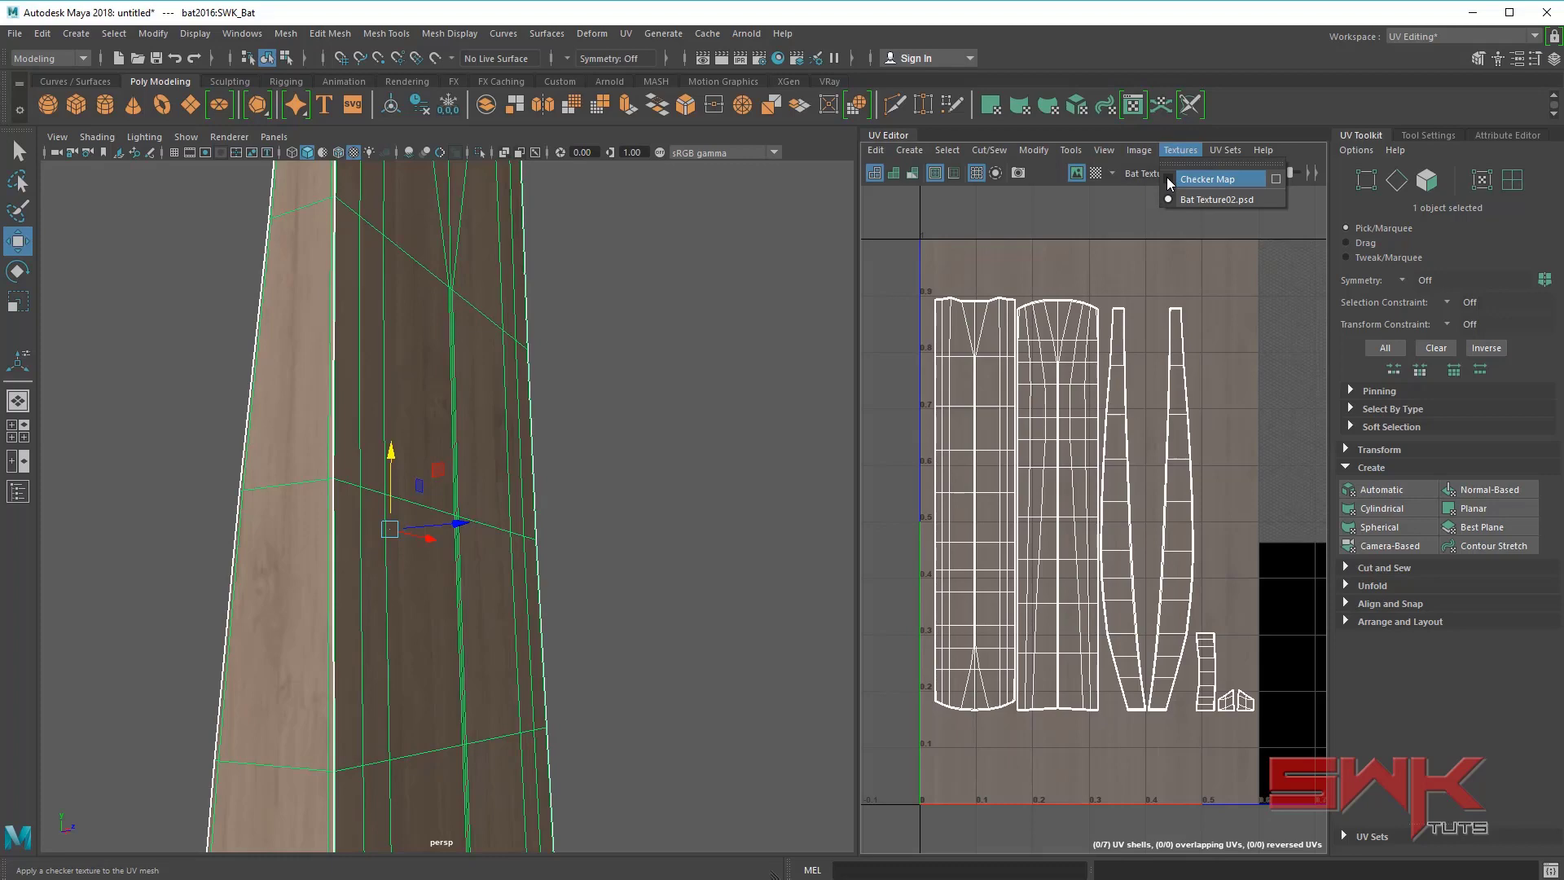
{"action": "left_click", "coordinate": [1168, 179]}
{"action": "left_click_drag", "start_coordinate": [645, 472], "coordinate": [548, 467], "text": "alt"}
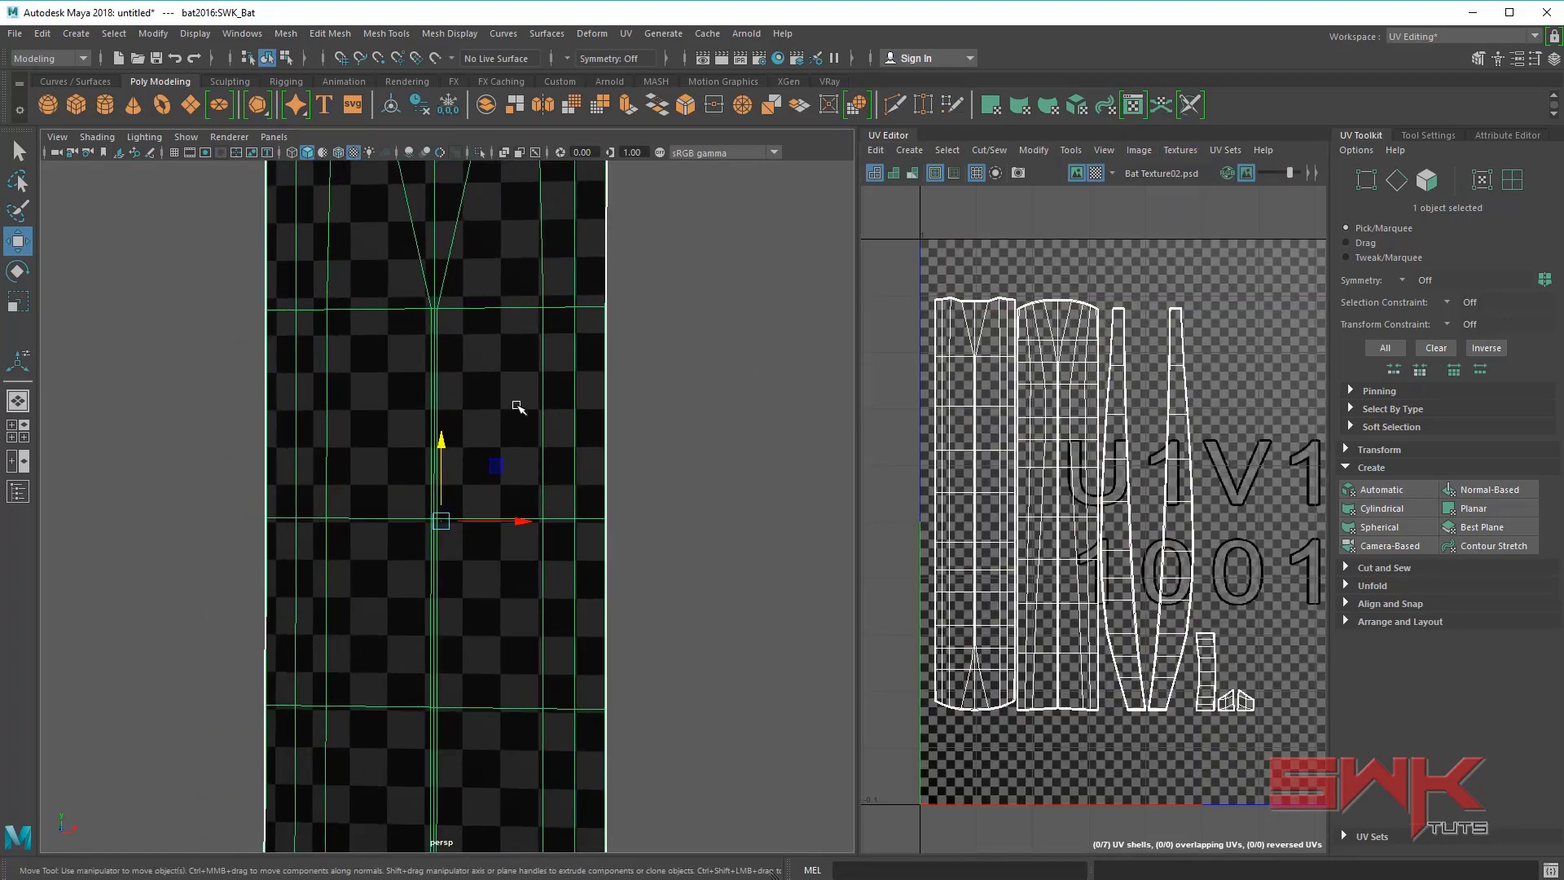
{"action": "left_click_drag", "start_coordinate": [518, 407], "coordinate": [440, 412], "text": "alt"}
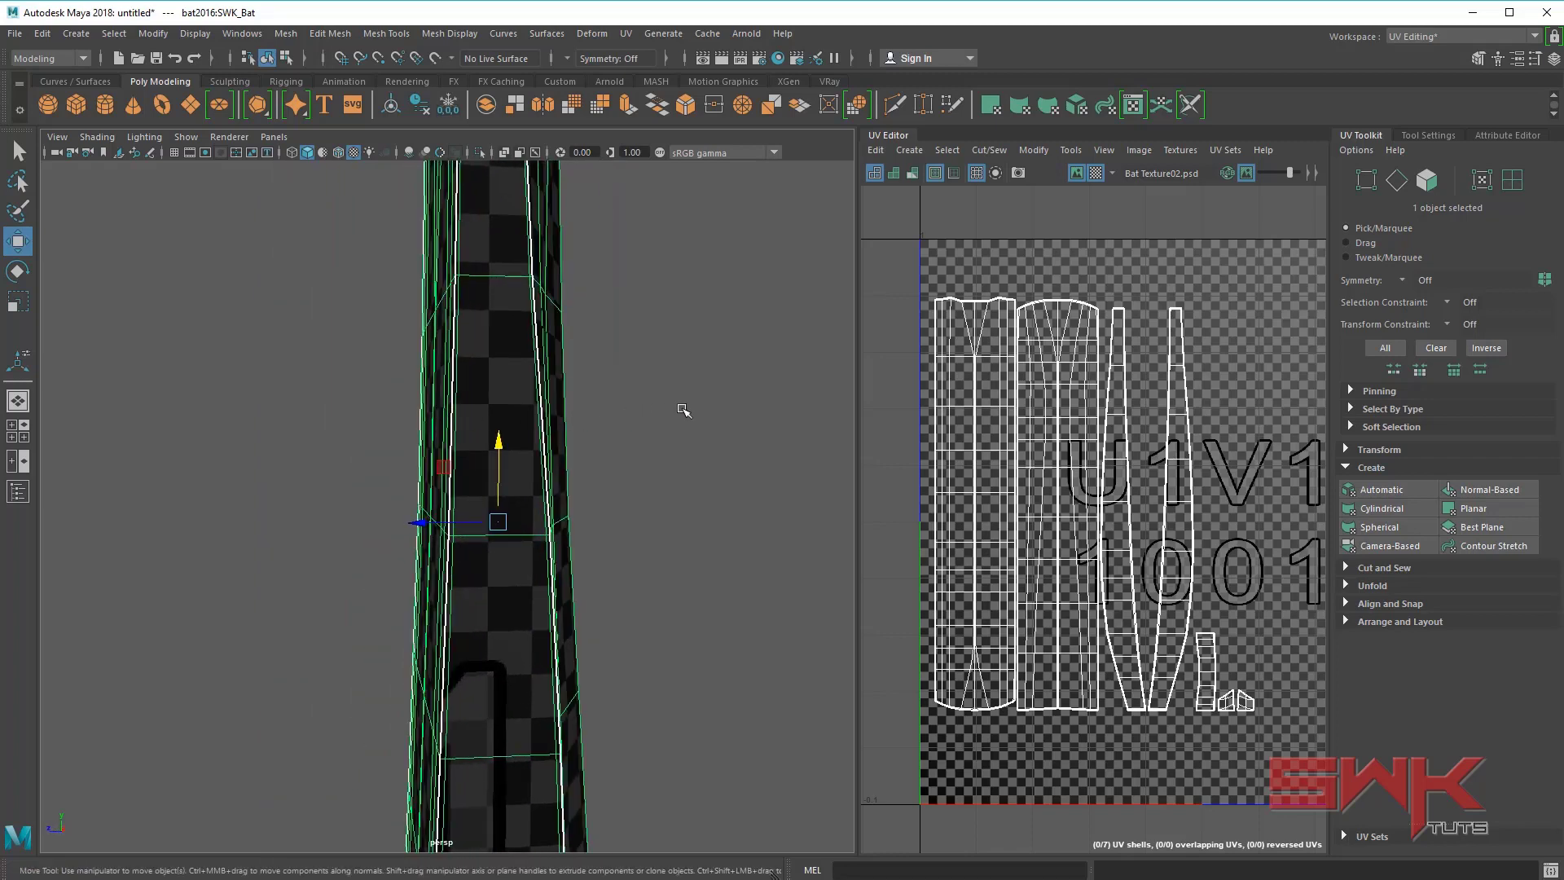
{"action": "left_click_drag", "start_coordinate": [682, 411], "coordinate": [430, 359], "text": "alt"}
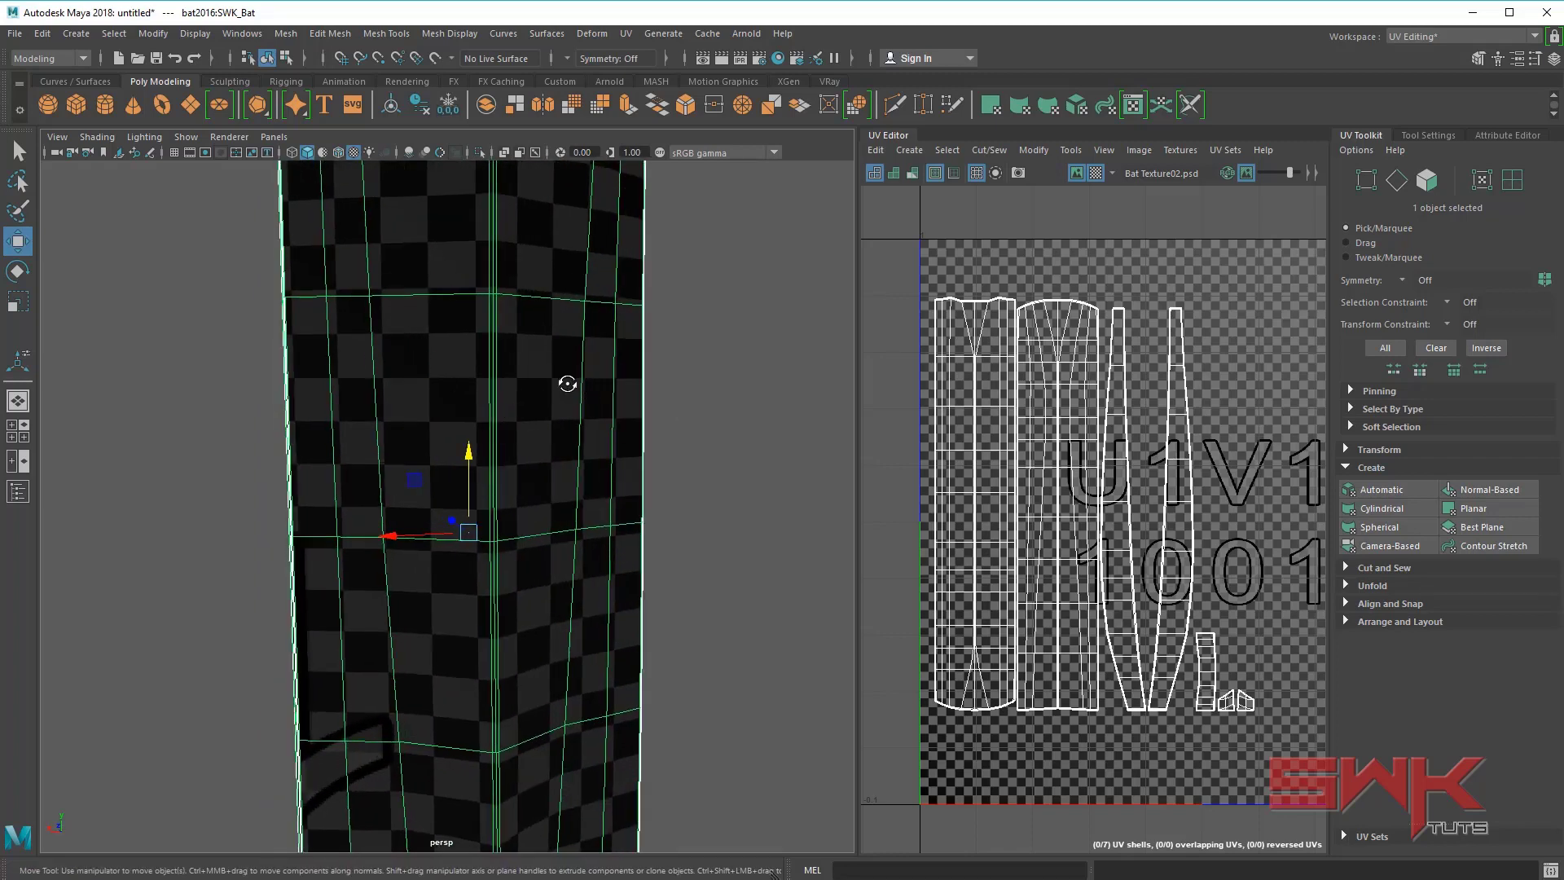
- Examine the checker squares for distortion across the blade's faces and up to the shoulder below the handle
{"action": "mouse_move", "coordinate": [568, 383]}
{"action": "left_mouse_down", "text": "alt"}
{"action": "mouse_move", "coordinate": [494, 324]}
{"action": "mouse_move", "coordinate": [580, 378]}
{"action": "mouse_move", "coordinate": [403, 389]}
{"action": "mouse_move", "coordinate": [499, 377]}
{"action": "mouse_move", "coordinate": [572, 465]}
{"action": "mouse_move", "coordinate": [570, 402]}
{"action": "left_mouse_up", "text": "alt"}
{"action": "middle_click_drag", "start_coordinate": [569, 401], "coordinate": [538, 497], "text": "alt"}
{"action": "left_click_drag", "start_coordinate": [538, 497], "coordinate": [511, 562], "text": "alt"}
{"action": "middle_click_drag", "start_coordinate": [511, 562], "coordinate": [506, 628], "text": "alt"}
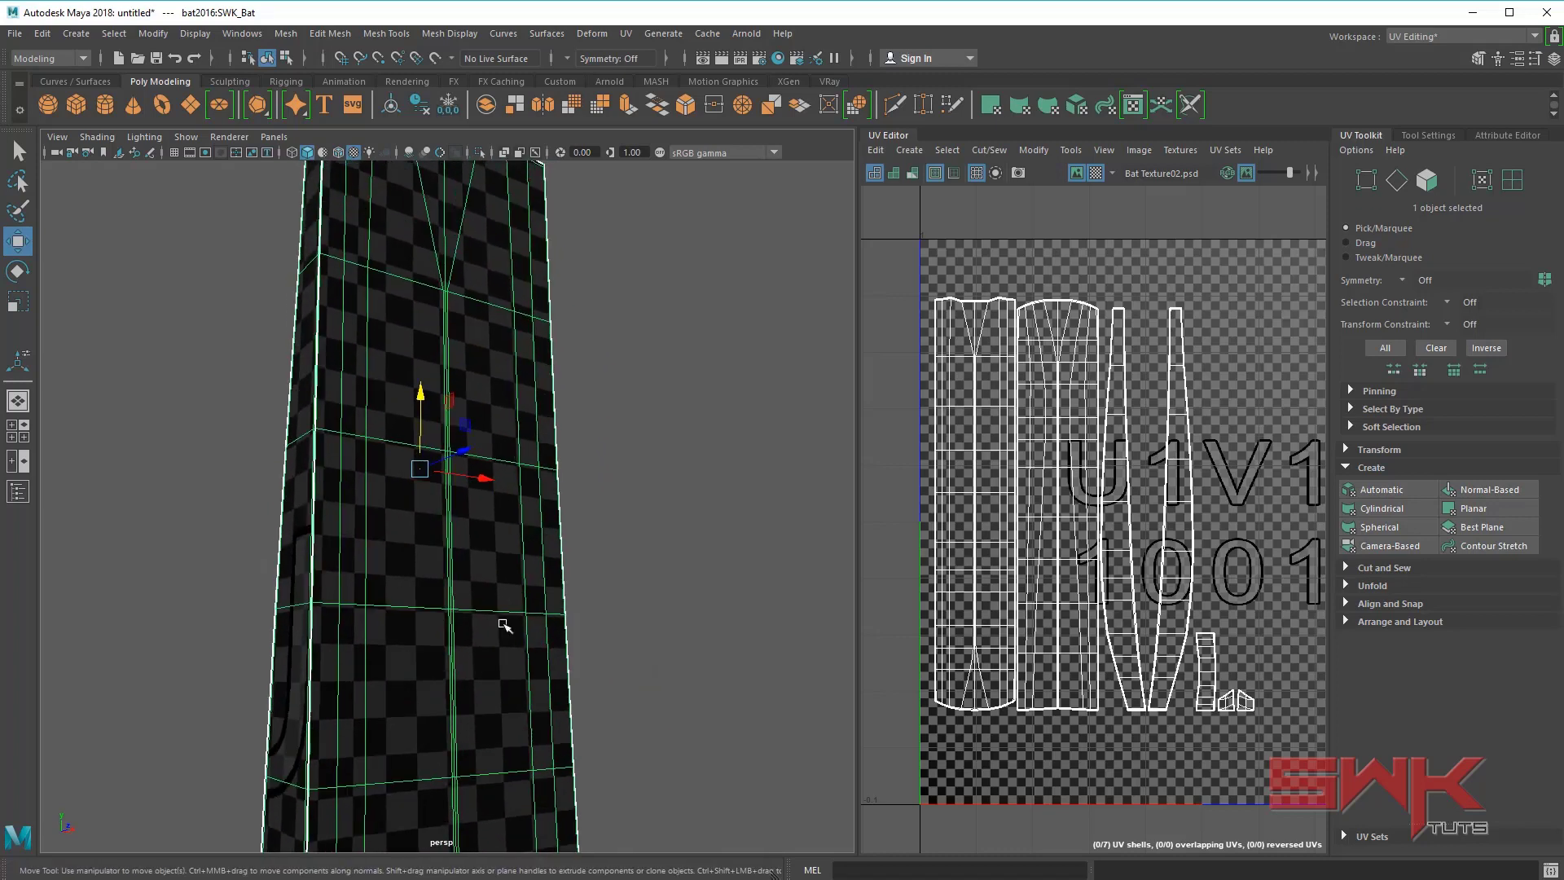
{"action": "left_click_drag", "start_coordinate": [506, 628], "coordinate": [489, 489], "text": "alt"}
{"action": "middle_click_drag", "start_coordinate": [489, 489], "coordinate": [483, 571], "text": "alt"}
{"action": "mouse_move", "coordinate": [483, 573]}
{"action": "left_mouse_down", "text": "alt"}
{"action": "mouse_move", "coordinate": [524, 601]}
{"action": "mouse_move", "coordinate": [485, 558]}
{"action": "left_mouse_up", "text": "alt"}
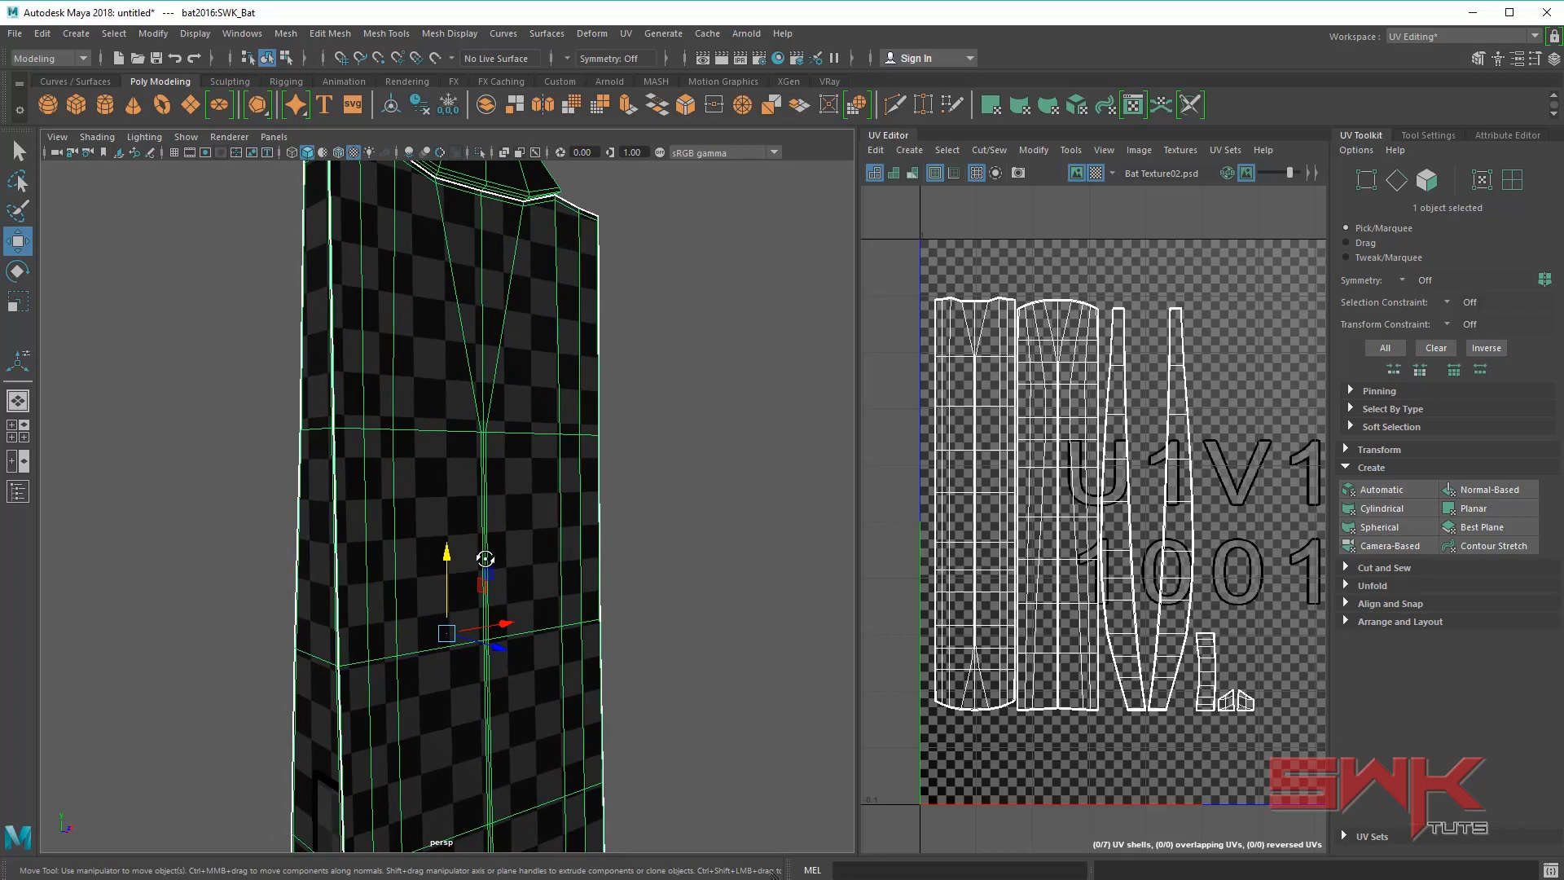
{"action": "left_click_drag", "start_coordinate": [525, 413], "coordinate": [467, 527], "text": "alt"}
{"action": "scroll", "coordinate": [490, 645], "scroll_direction": "up", "scroll_amount": 3}
{"action": "key", "text": "q"}
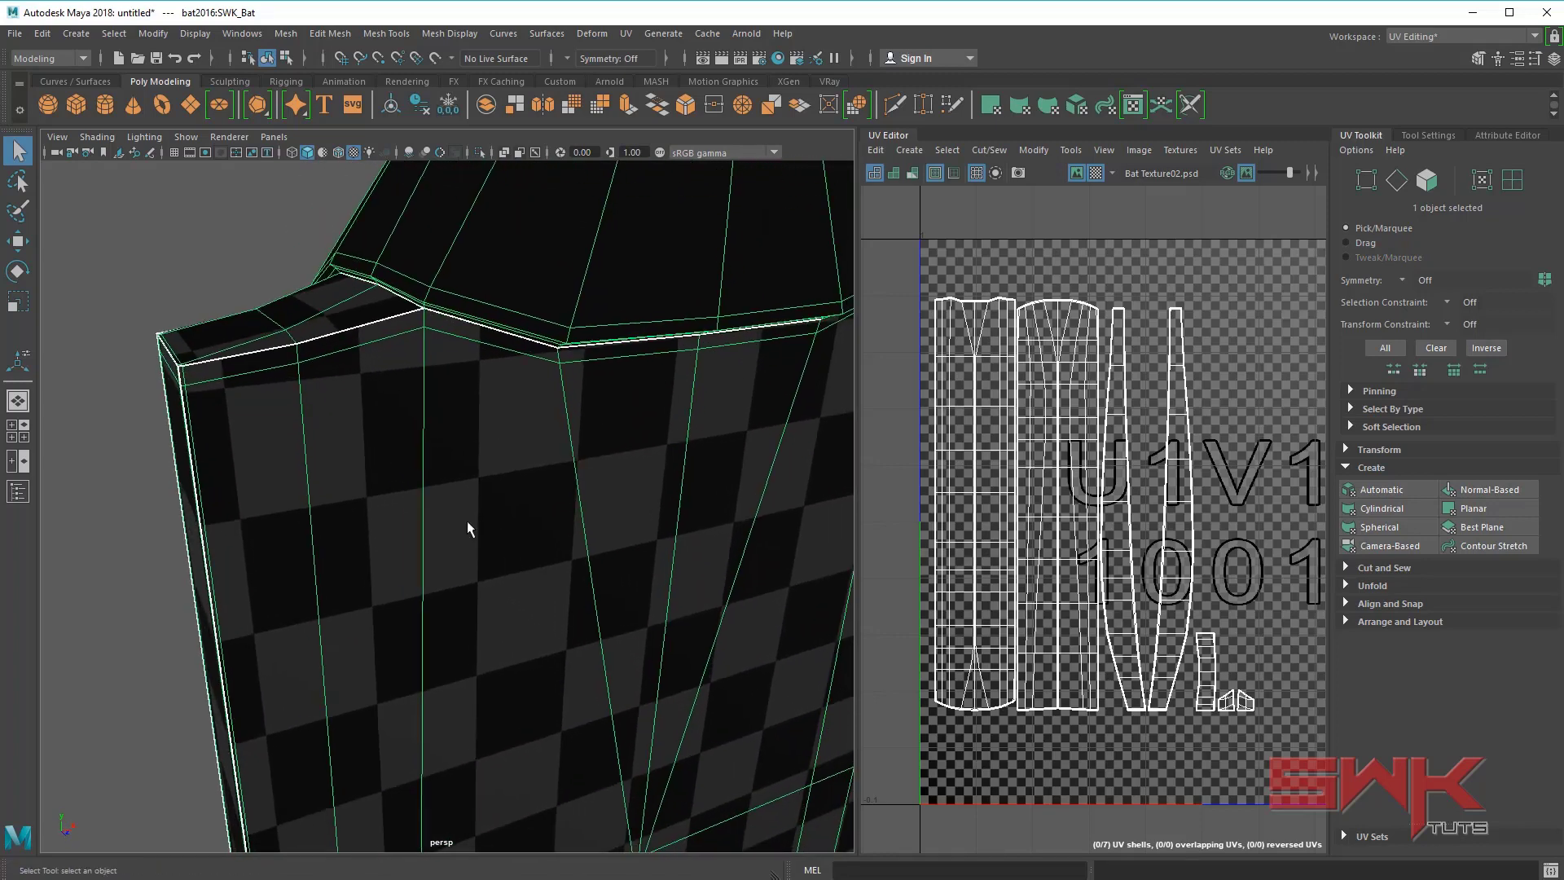
- Remove the checker map and display the bat with a smooth mesh preview
{"action": "left_click", "coordinate": [1096, 172]}
{"action": "left_click_drag", "start_coordinate": [546, 478], "coordinate": [401, 402], "text": "alt"}
{"action": "left_click", "coordinate": [248, 308]}
{"action": "left_click_drag", "start_coordinate": [208, 297], "coordinate": [328, 398], "text": "alt"}
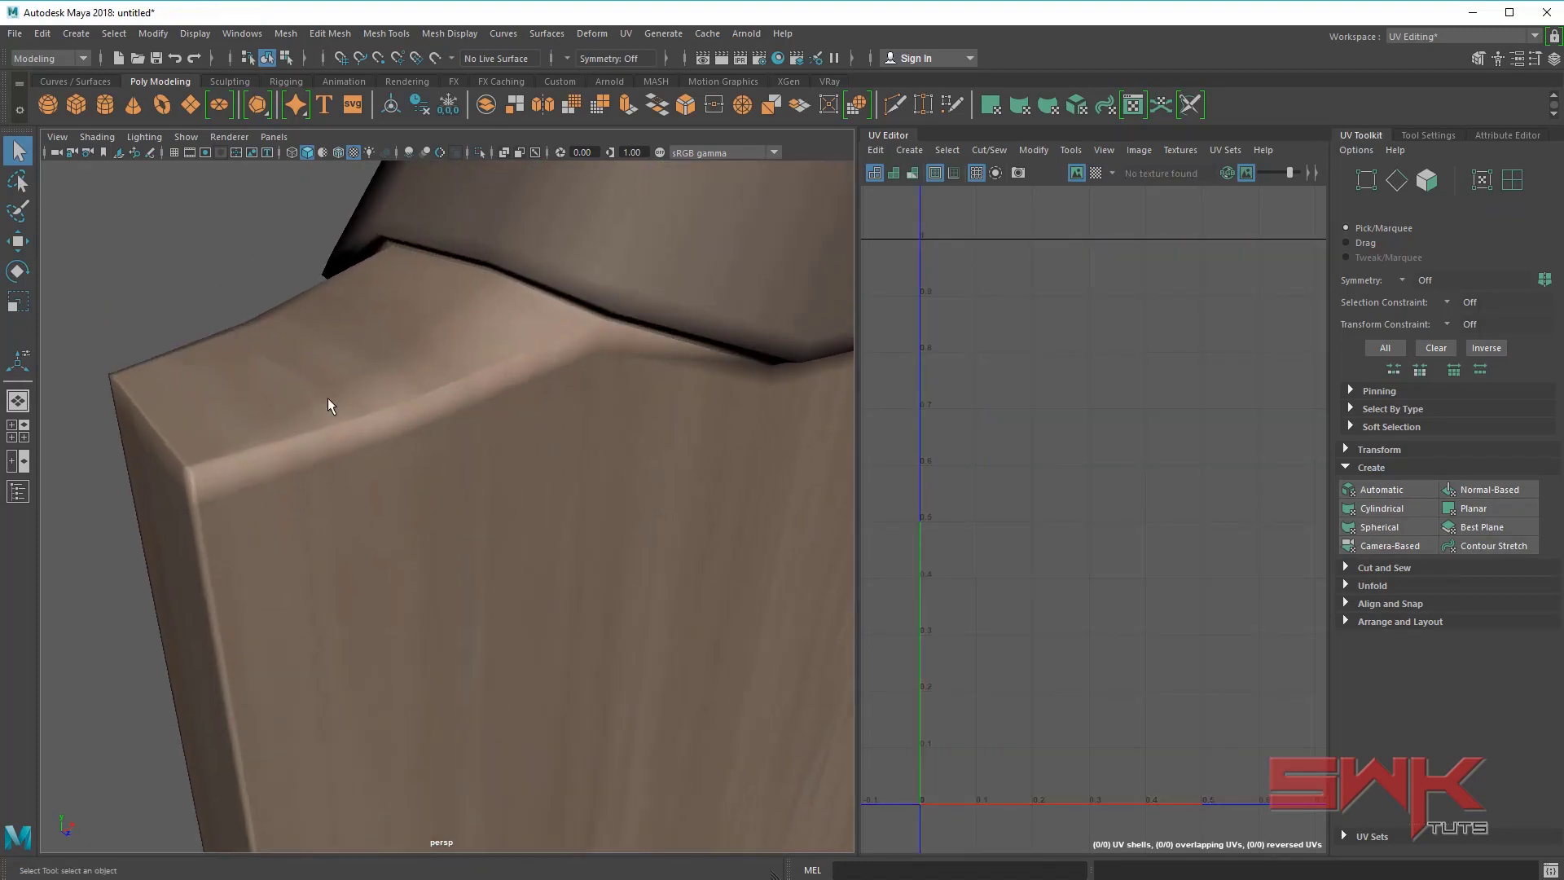
{"action": "left_click_drag", "start_coordinate": [446, 444], "coordinate": [401, 412], "text": "alt"}
{"action": "left_click", "coordinate": [446, 440]}
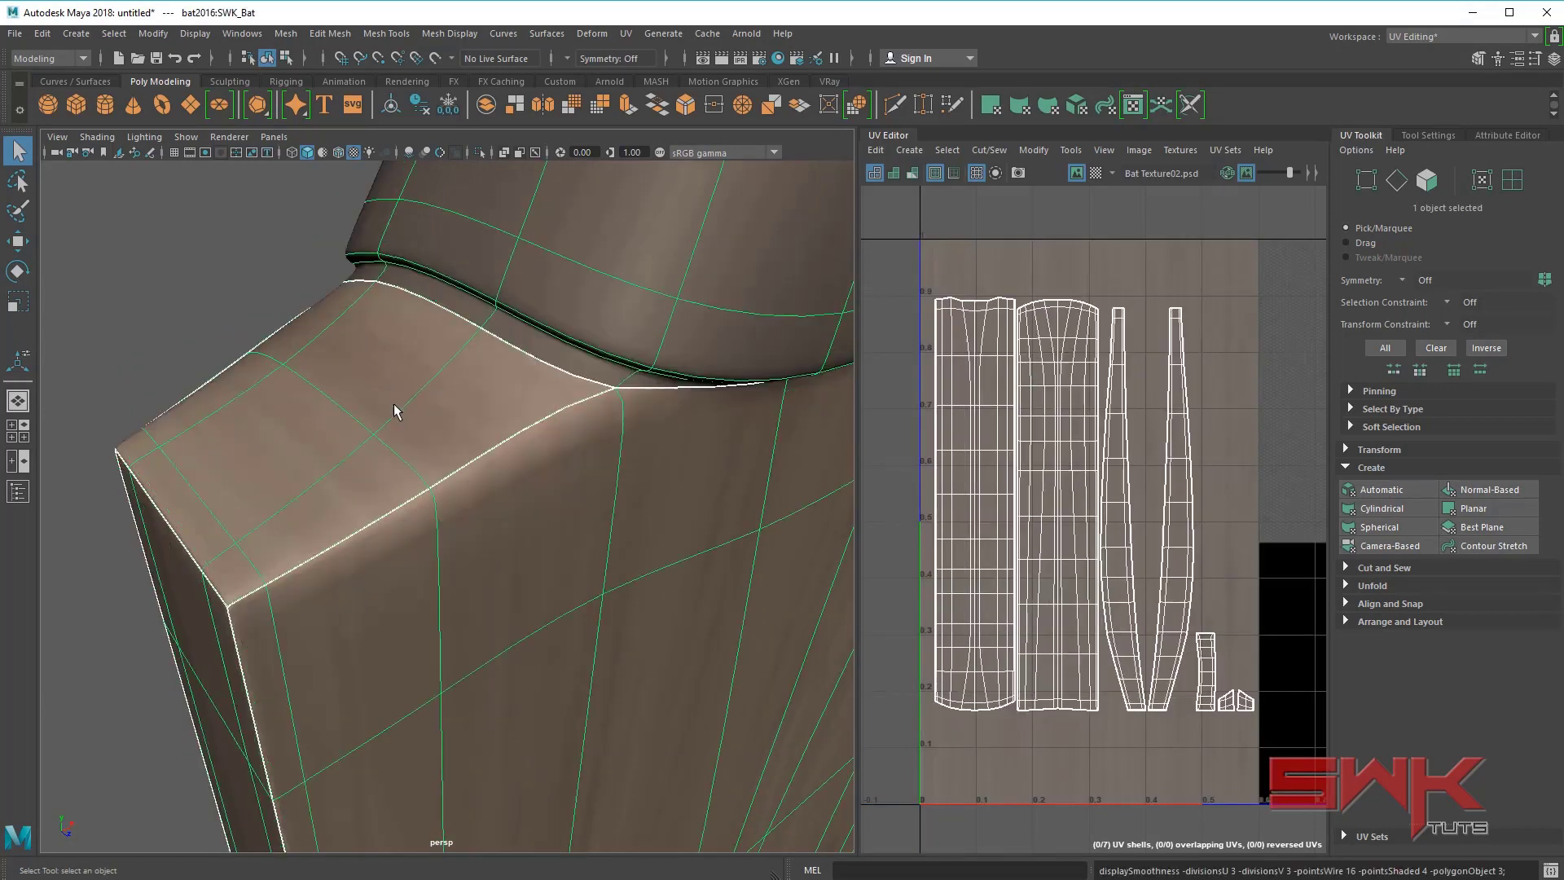
- Examine the wood texture along the UV seams at the blade's shoulder, with the bat selected and deselected
{"action": "left_click", "coordinate": [145, 259]}
{"action": "left_click_drag", "start_coordinate": [145, 259], "coordinate": [300, 361], "text": "alt"}
{"action": "left_click", "coordinate": [430, 449]}
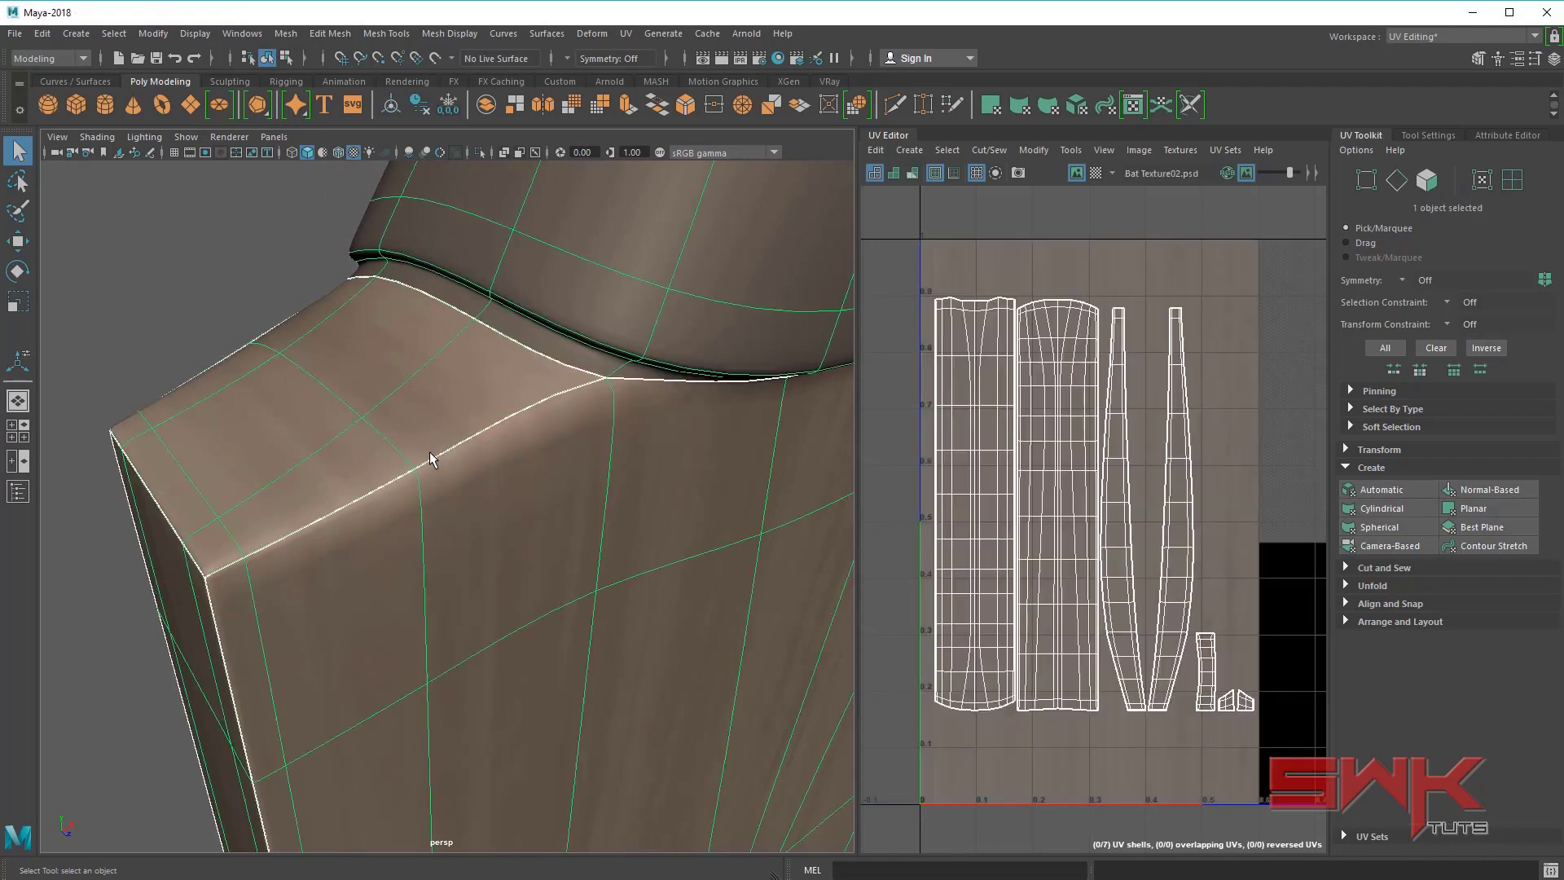
{"action": "scroll", "coordinate": [1058, 534], "scroll_direction": "up", "scroll_amount": 2}
{"action": "key", "text": "f"}
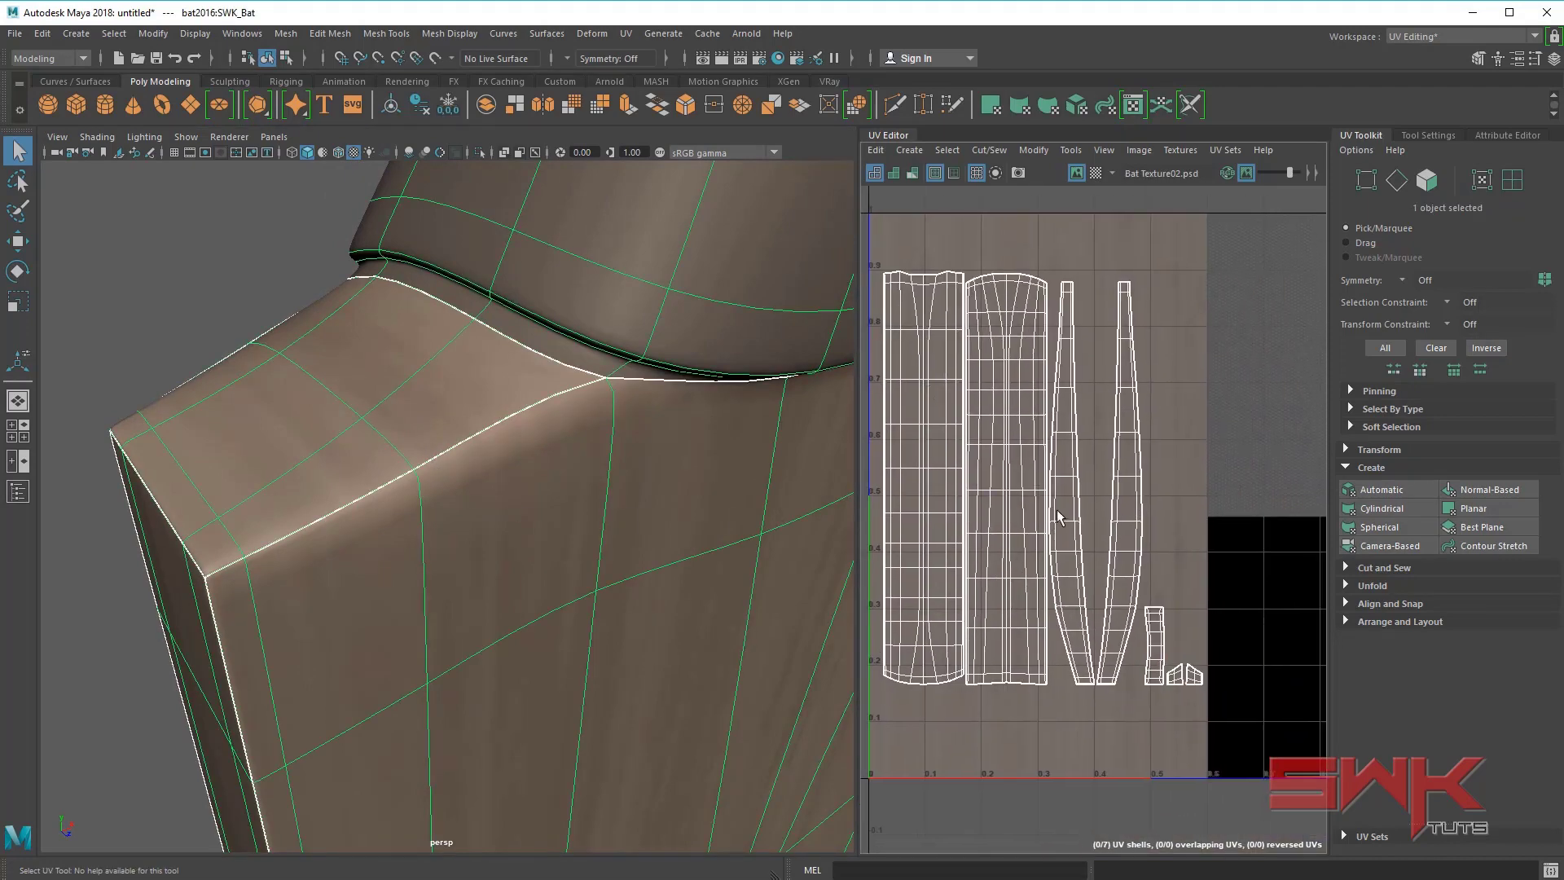
{"action": "left_click_drag", "start_coordinate": [601, 500], "coordinate": [731, 352], "text": "alt"}
{"action": "left_click", "coordinate": [797, 211]}
{"action": "left_click_drag", "start_coordinate": [640, 458], "coordinate": [555, 455], "text": "alt"}
{"action": "left_click", "coordinate": [728, 479]}
{"action": "scroll", "coordinate": [1012, 524], "scroll_direction": "down", "scroll_amount": 2}
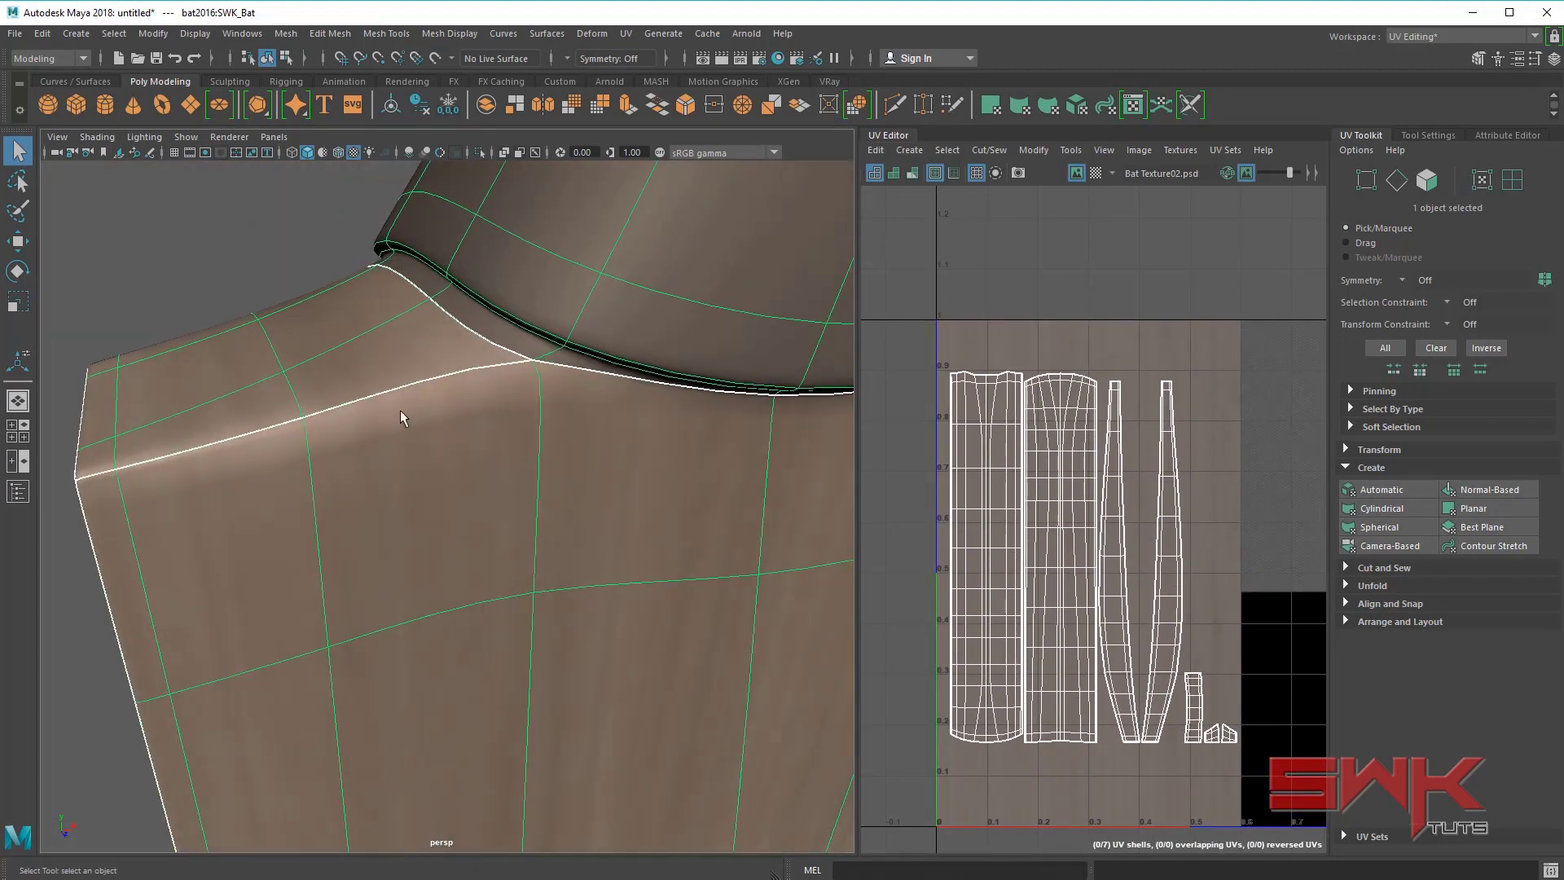
{"action": "left_click_drag", "start_coordinate": [399, 409], "coordinate": [461, 384], "text": "alt"}
{"action": "left_click_drag", "start_coordinate": [336, 423], "coordinate": [426, 436], "text": "alt"}
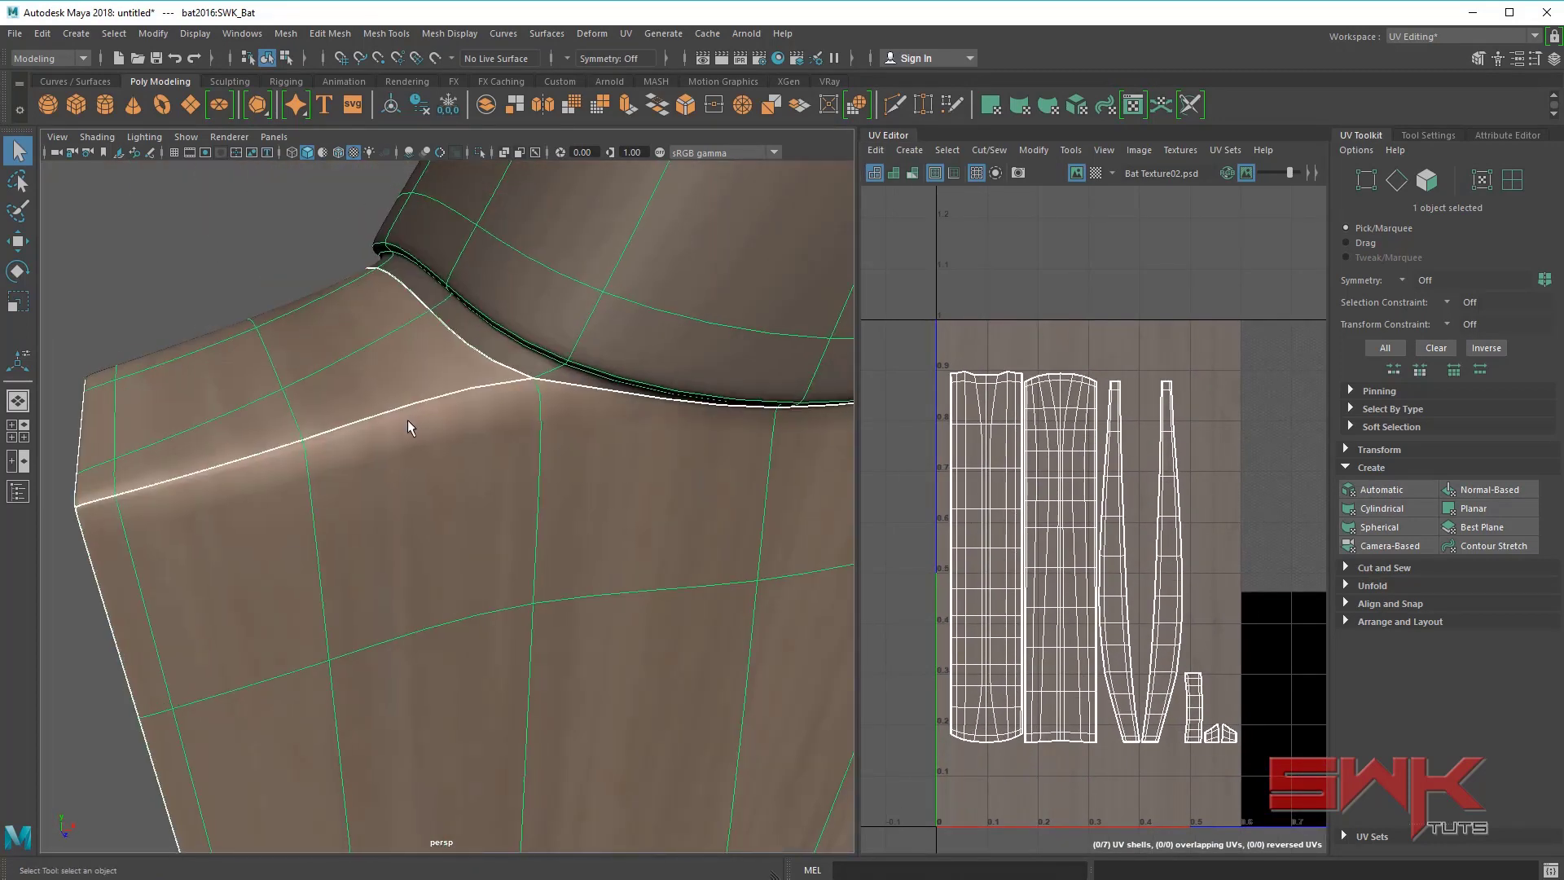
{"action": "scroll", "coordinate": [407, 419], "scroll_direction": "down", "scroll_amount": 8}
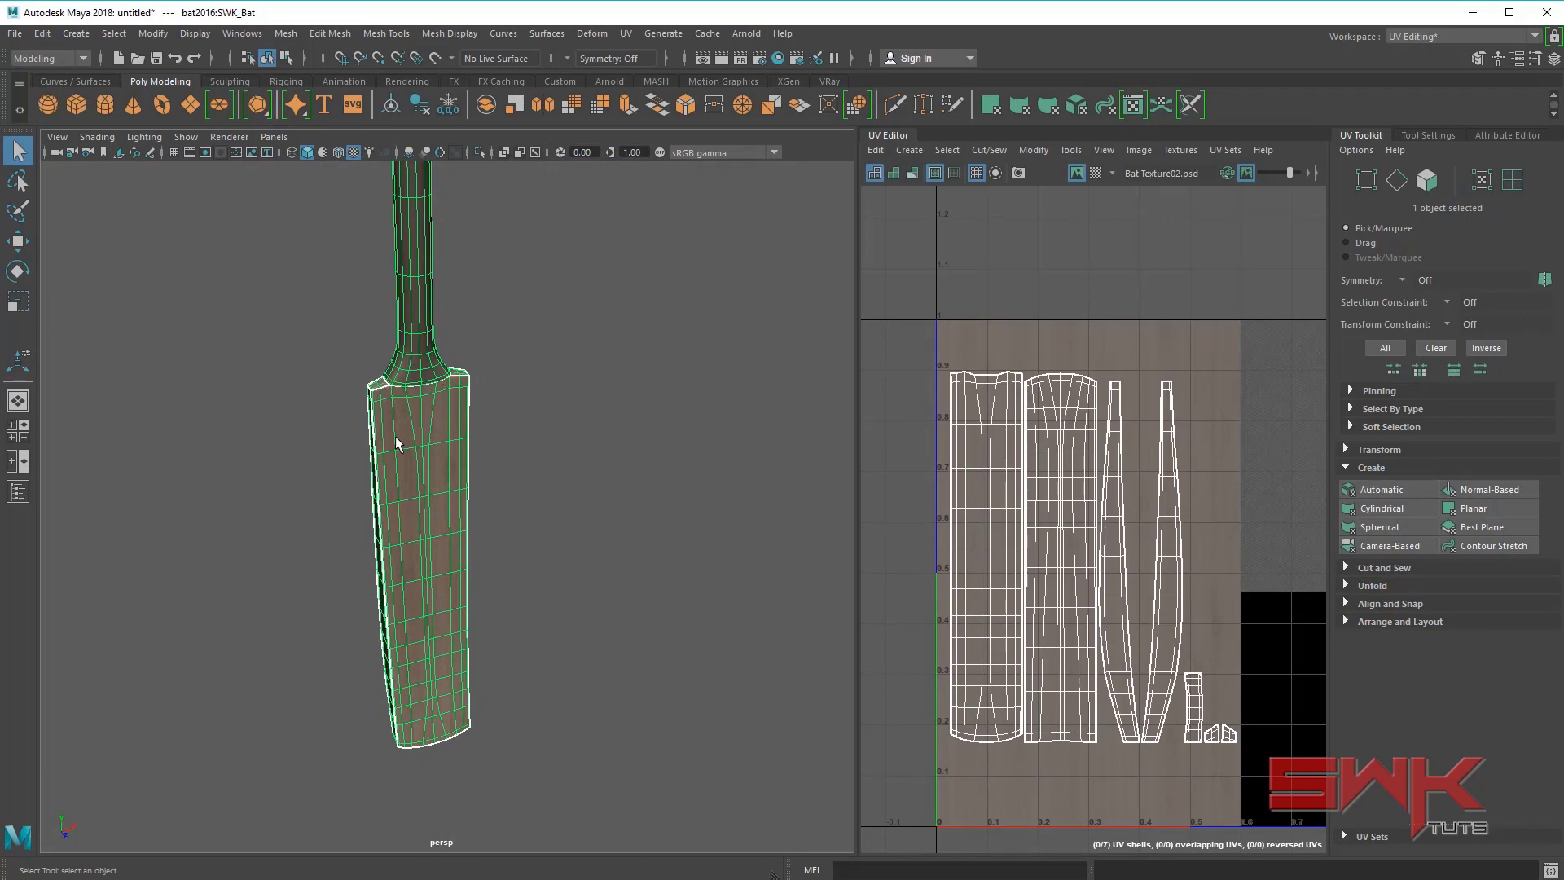
{"action": "scroll", "coordinate": [397, 444], "scroll_direction": "up", "scroll_amount": 8}
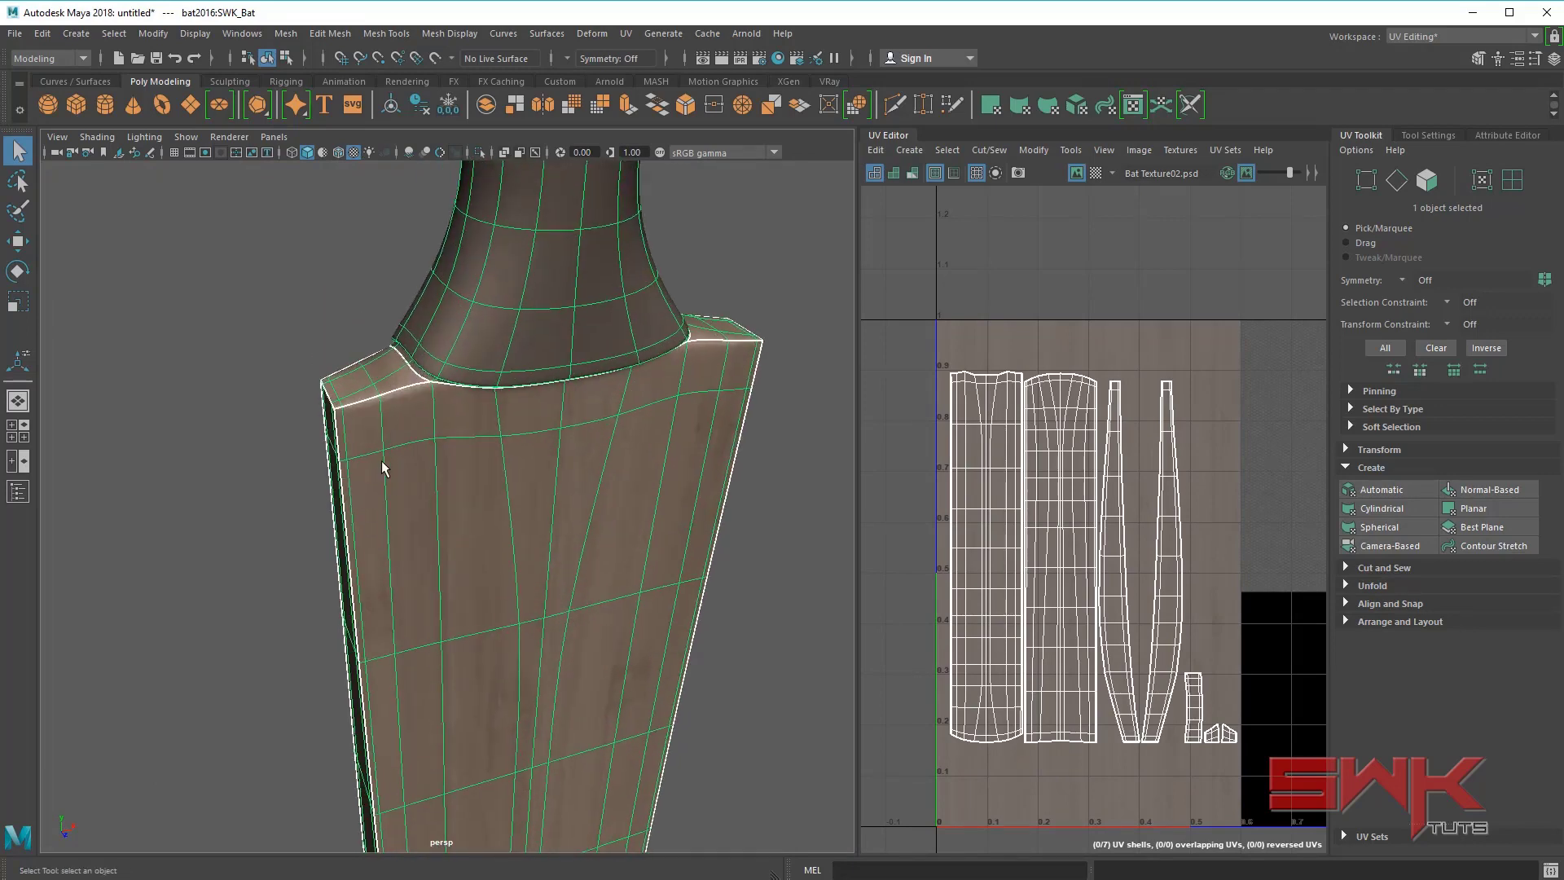
- Select the three UV border edges along the blade shoulder's front edge, including the short corner edge
{"action": "scroll", "coordinate": [425, 397], "scroll_direction": "up", "scroll_amount": 6}
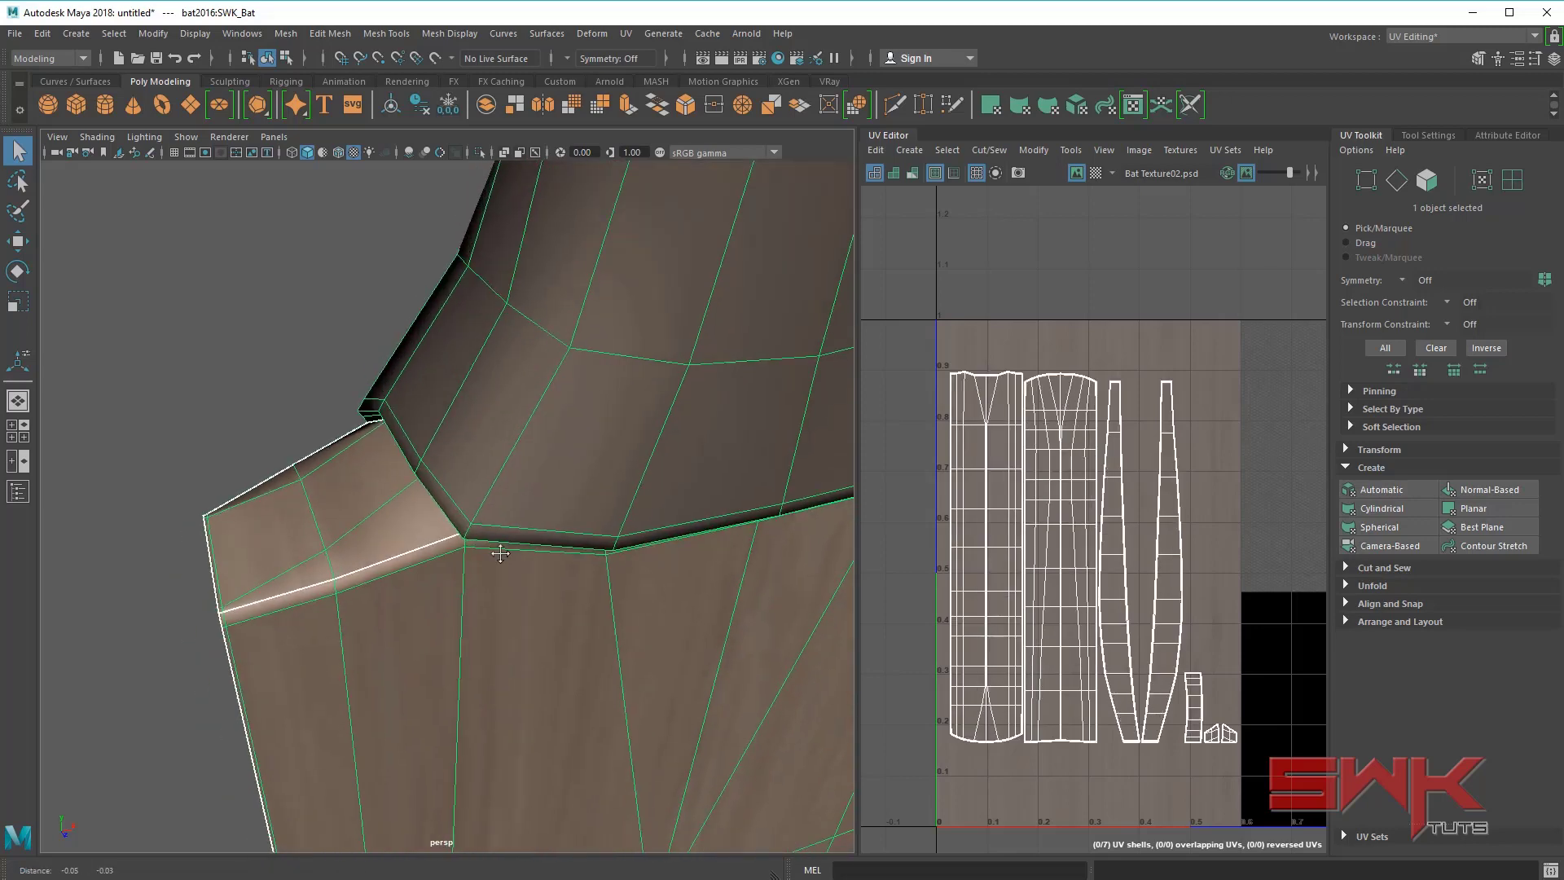
{"action": "right_click_drag", "start_coordinate": [533, 568], "coordinate": [587, 558], "text": "alt"}
{"action": "middle_click_drag", "start_coordinate": [587, 559], "coordinate": [599, 561], "text": "alt"}
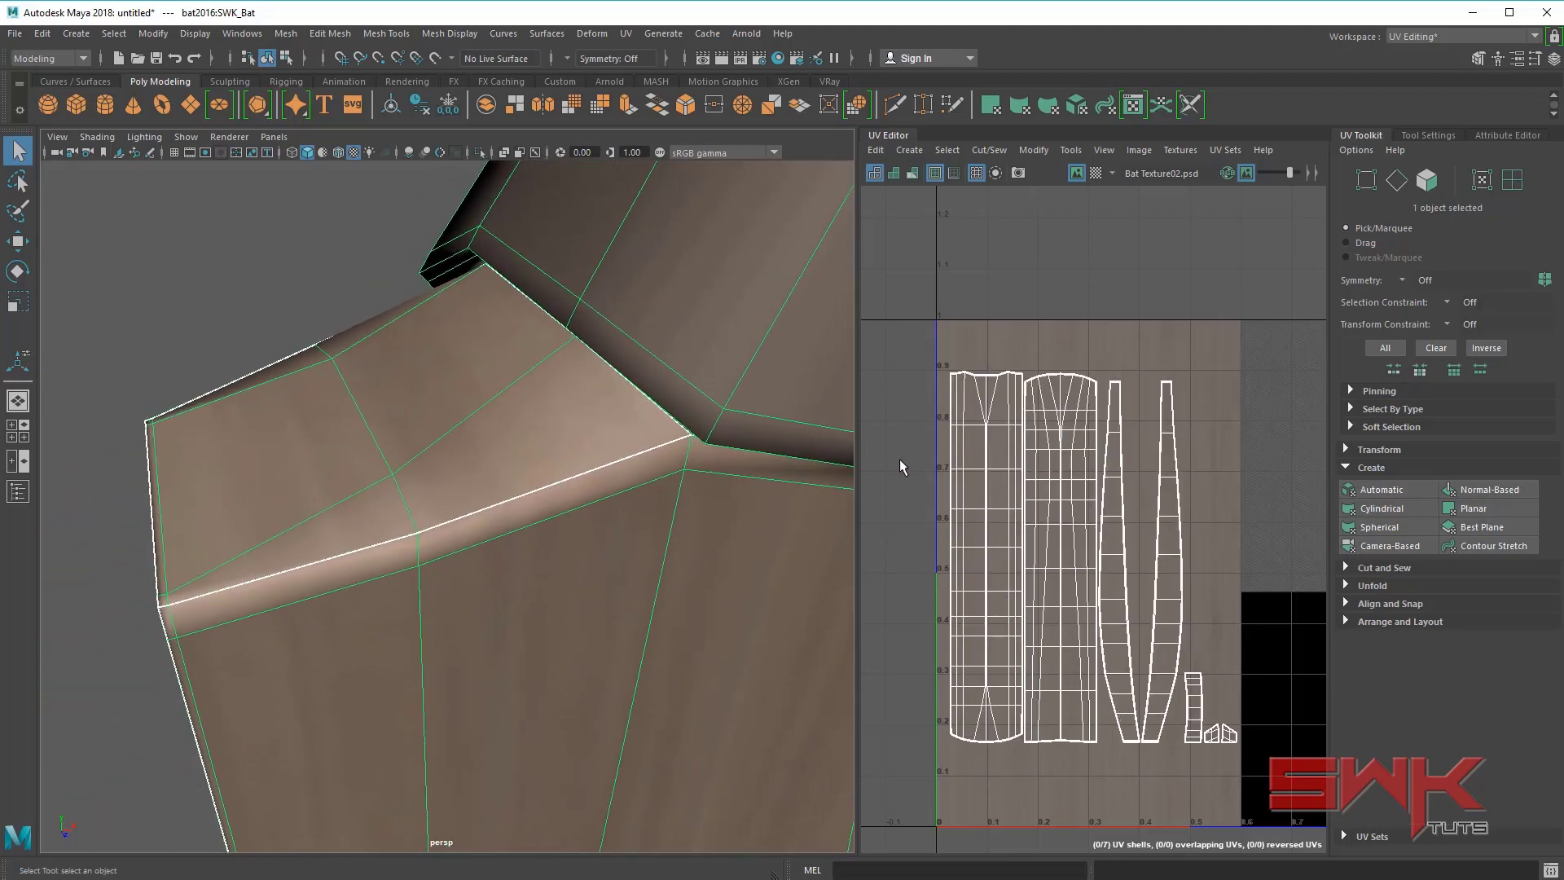
{"action": "right_click_drag", "start_coordinate": [491, 510], "coordinate": [492, 466]}
{"action": "left_click", "coordinate": [384, 544]}
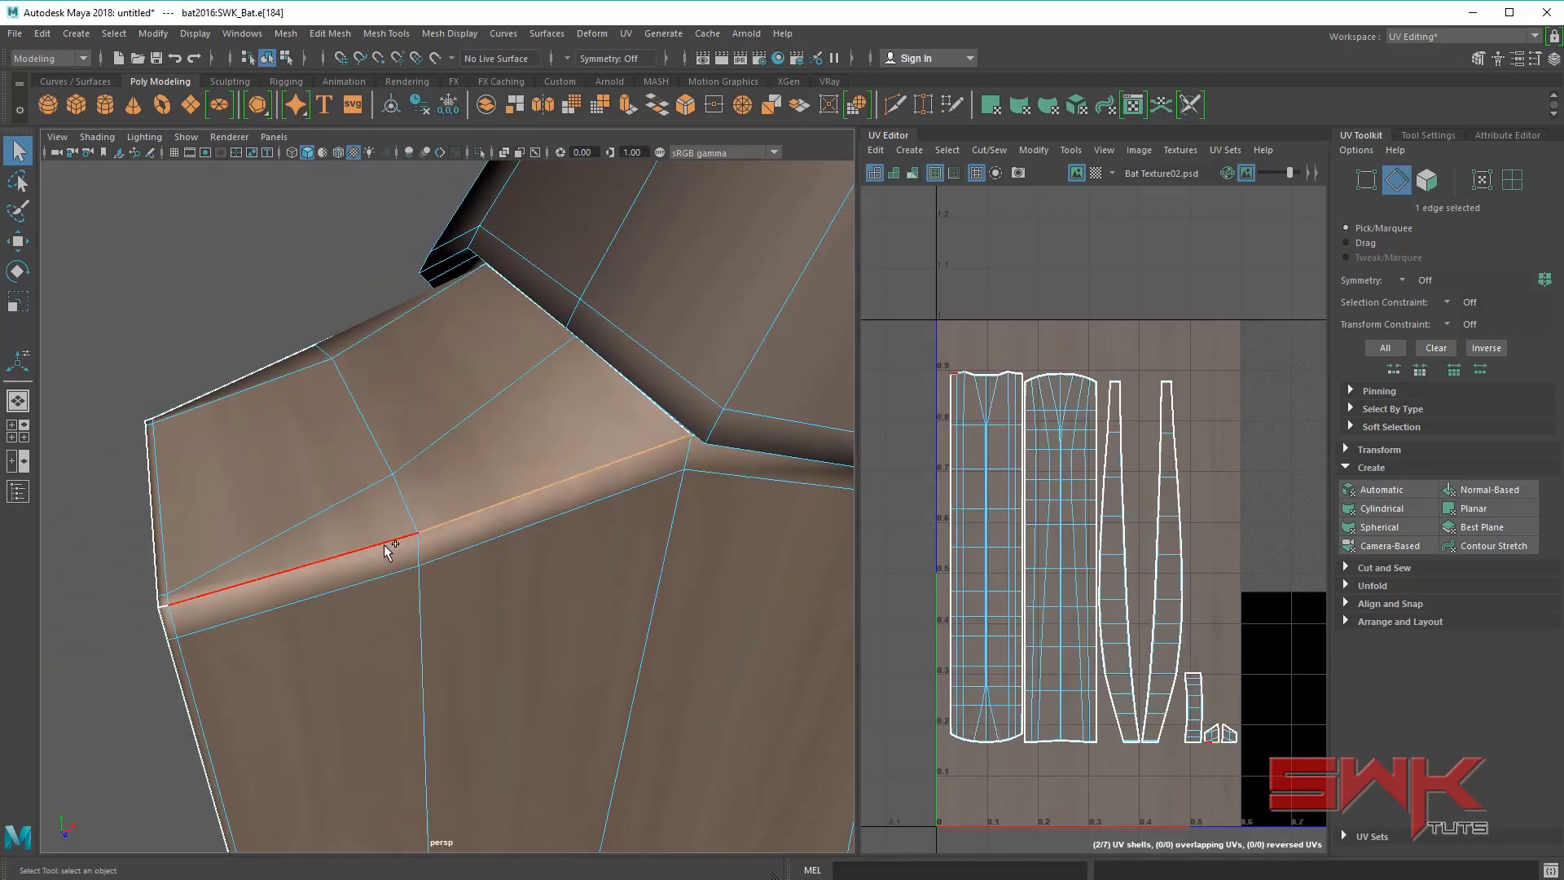
{"action": "left_click", "coordinate": [384, 545], "text": "shift"}
{"action": "left_click", "coordinate": [169, 601], "text": "ctrl"}
{"action": "scroll", "coordinate": [1134, 639], "scroll_direction": "up", "scroll_amount": 8}
{"action": "scroll", "coordinate": [1292, 673], "scroll_direction": "up", "scroll_amount": 3}
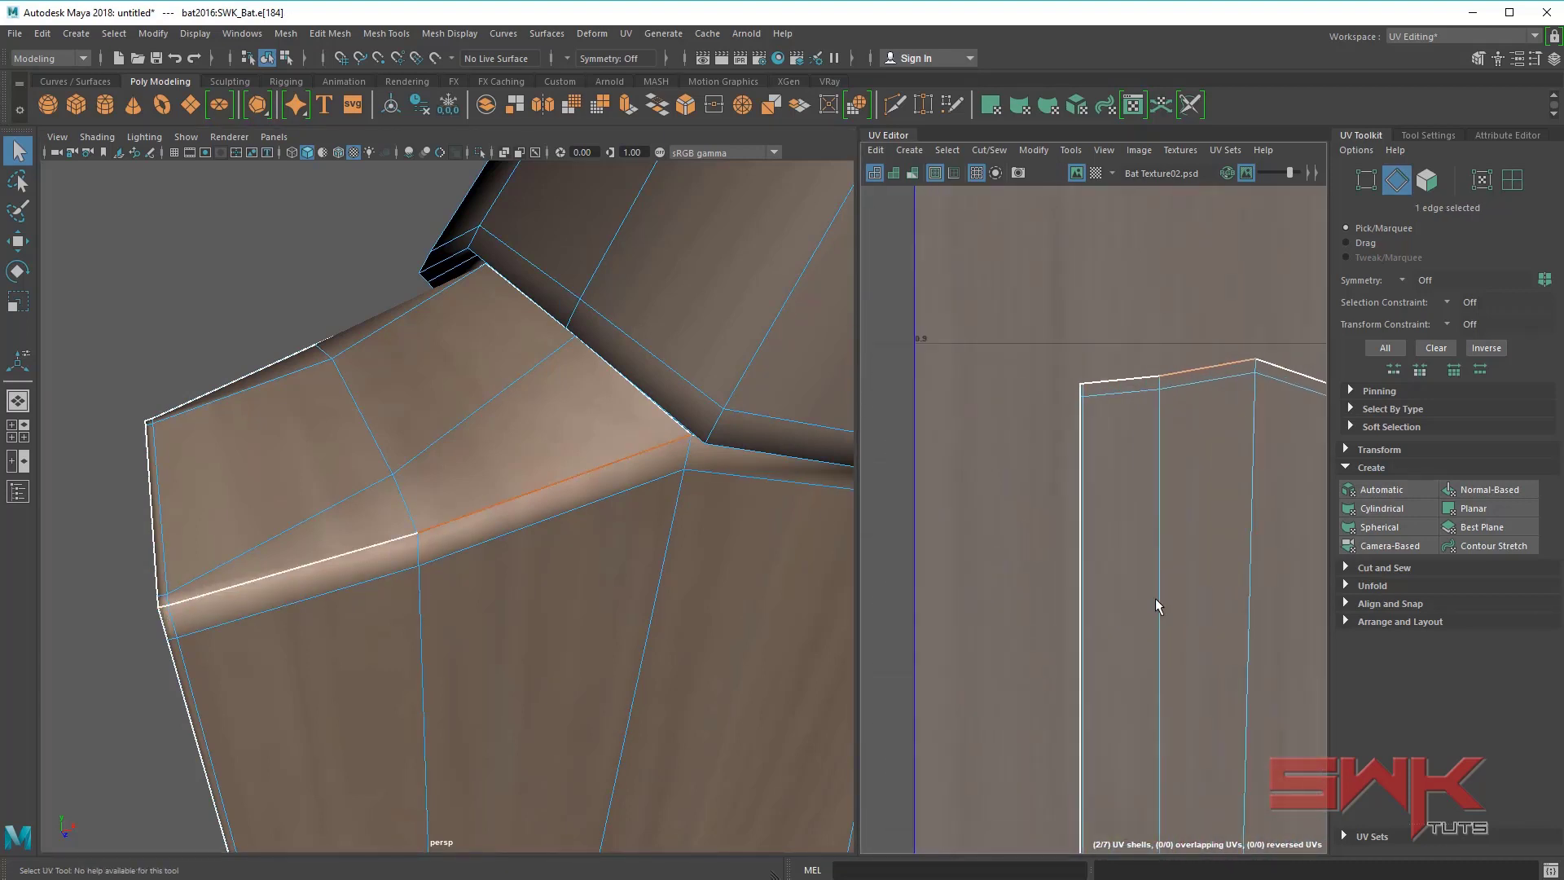
{"action": "left_click", "coordinate": [324, 564], "text": "shift"}
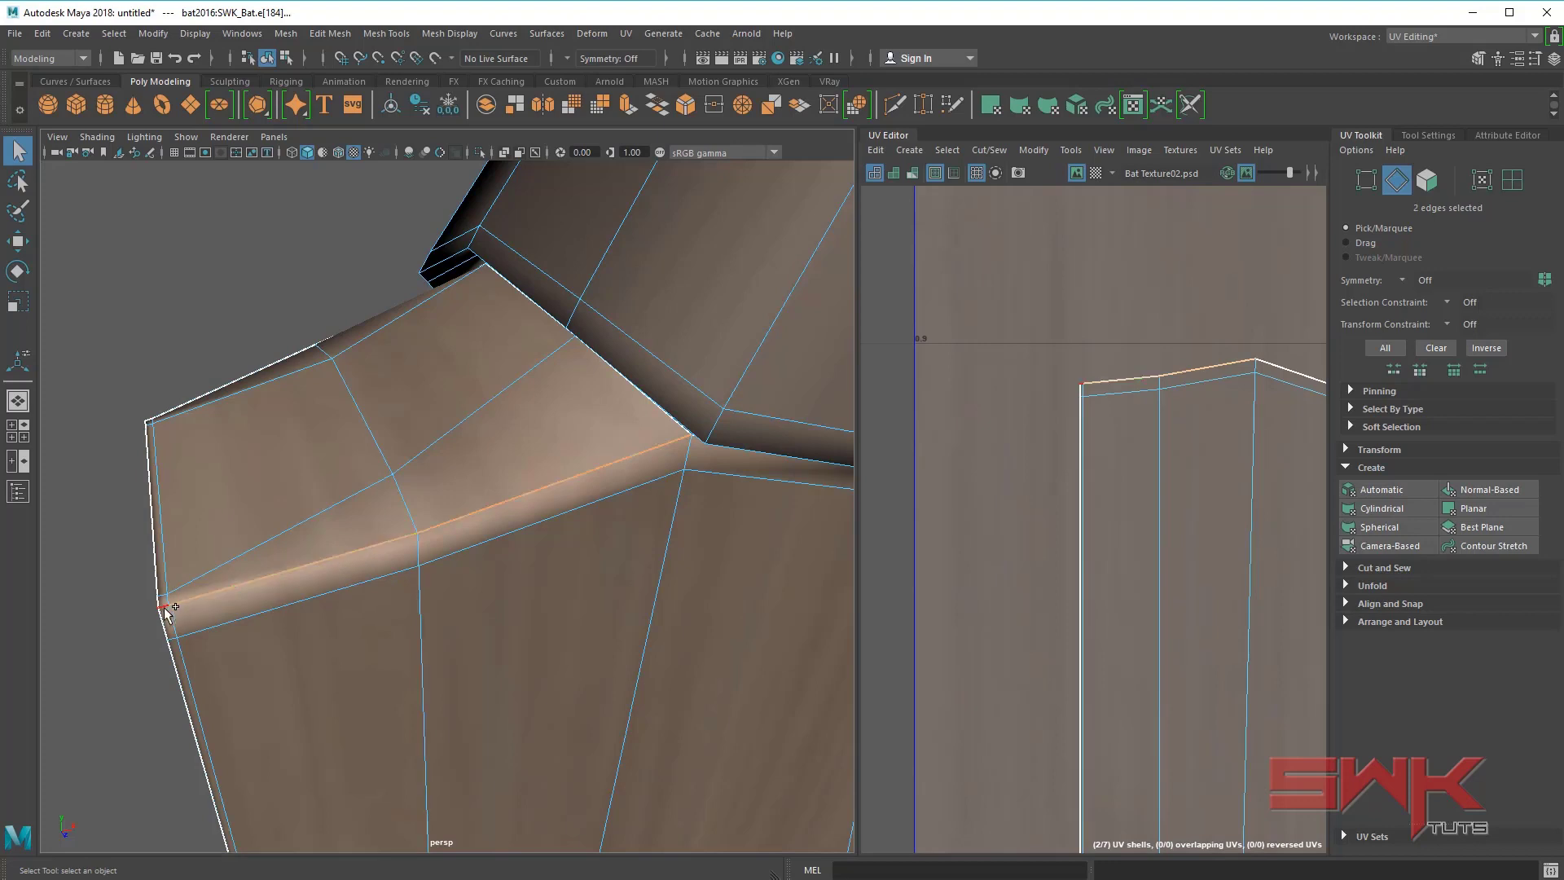
{"action": "left_click", "coordinate": [163, 609], "text": "shift"}
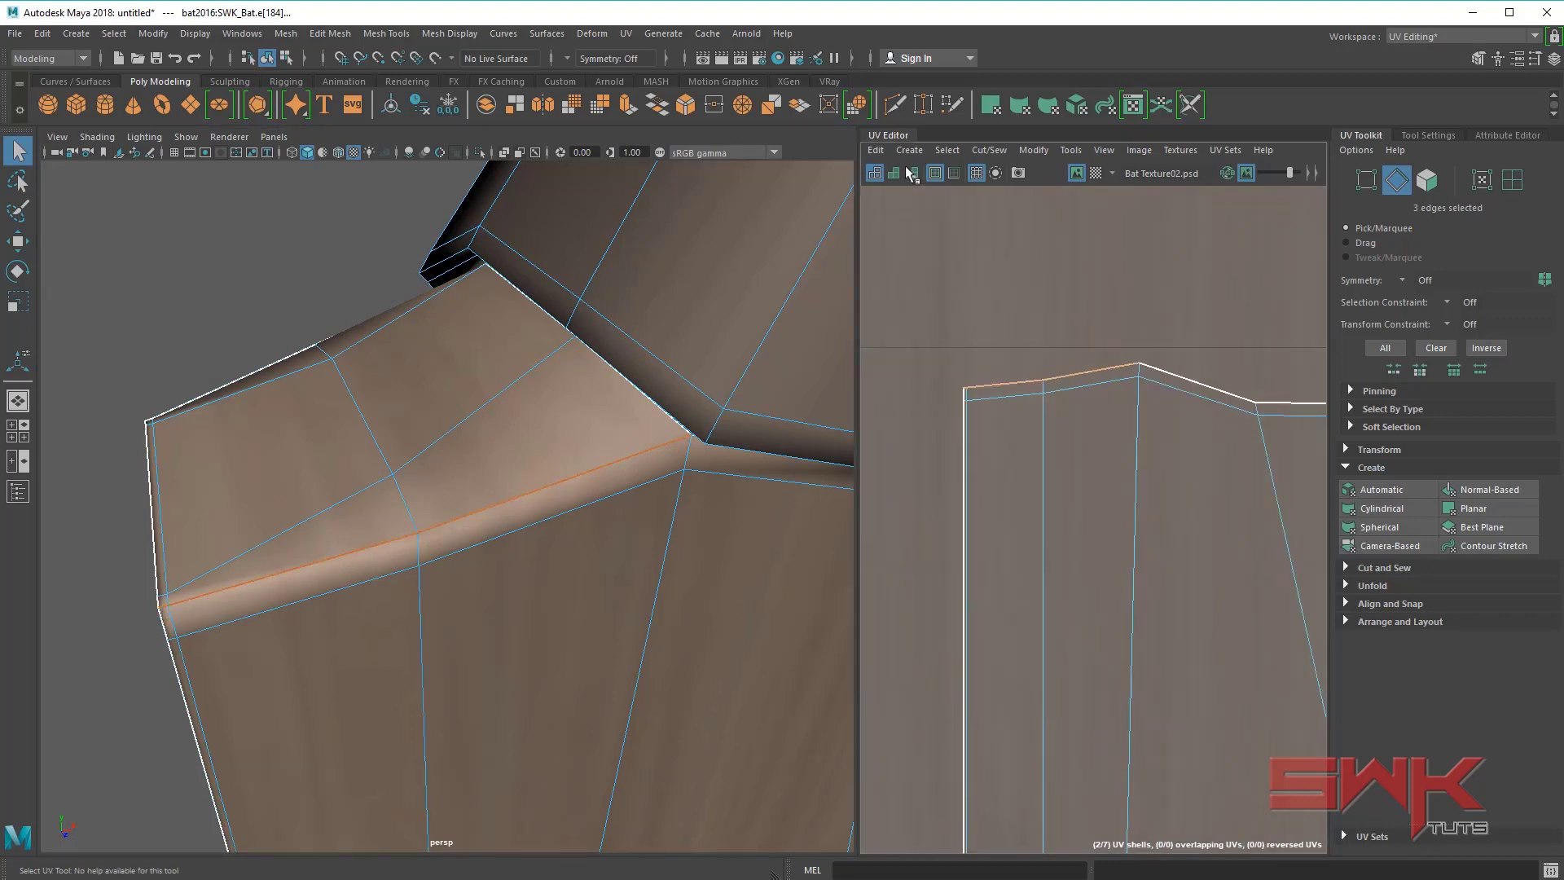
- Try Move and Sew on the selected shoulder edges, check the resulting UV layout, and undo the sewing
{"action": "left_click", "coordinate": [989, 150]}
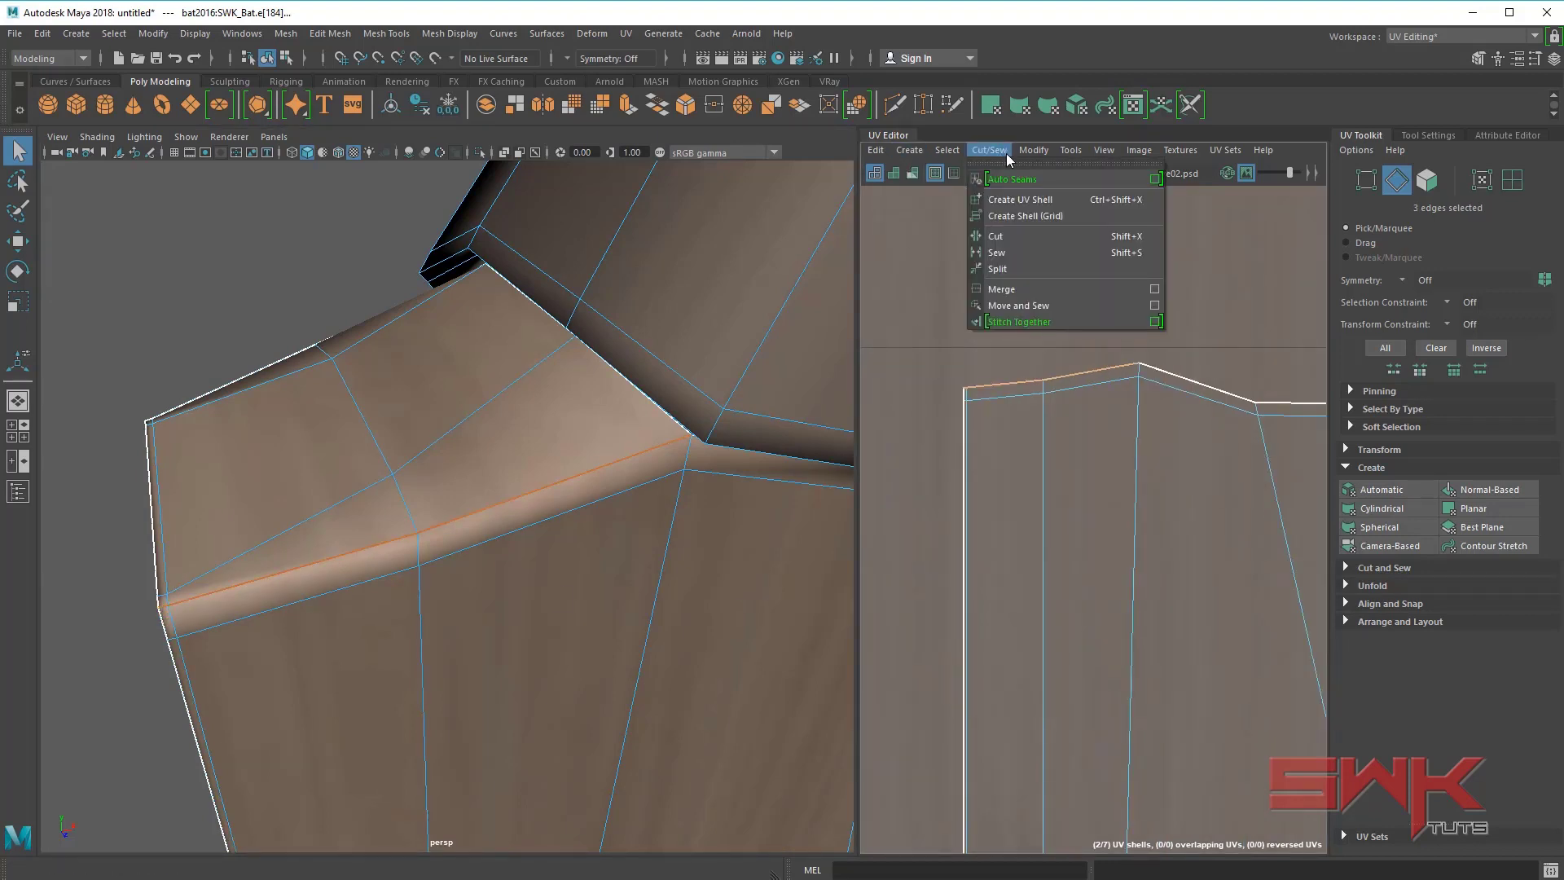
{"action": "left_click", "coordinate": [1036, 306]}
{"action": "left_click", "coordinate": [722, 547]}
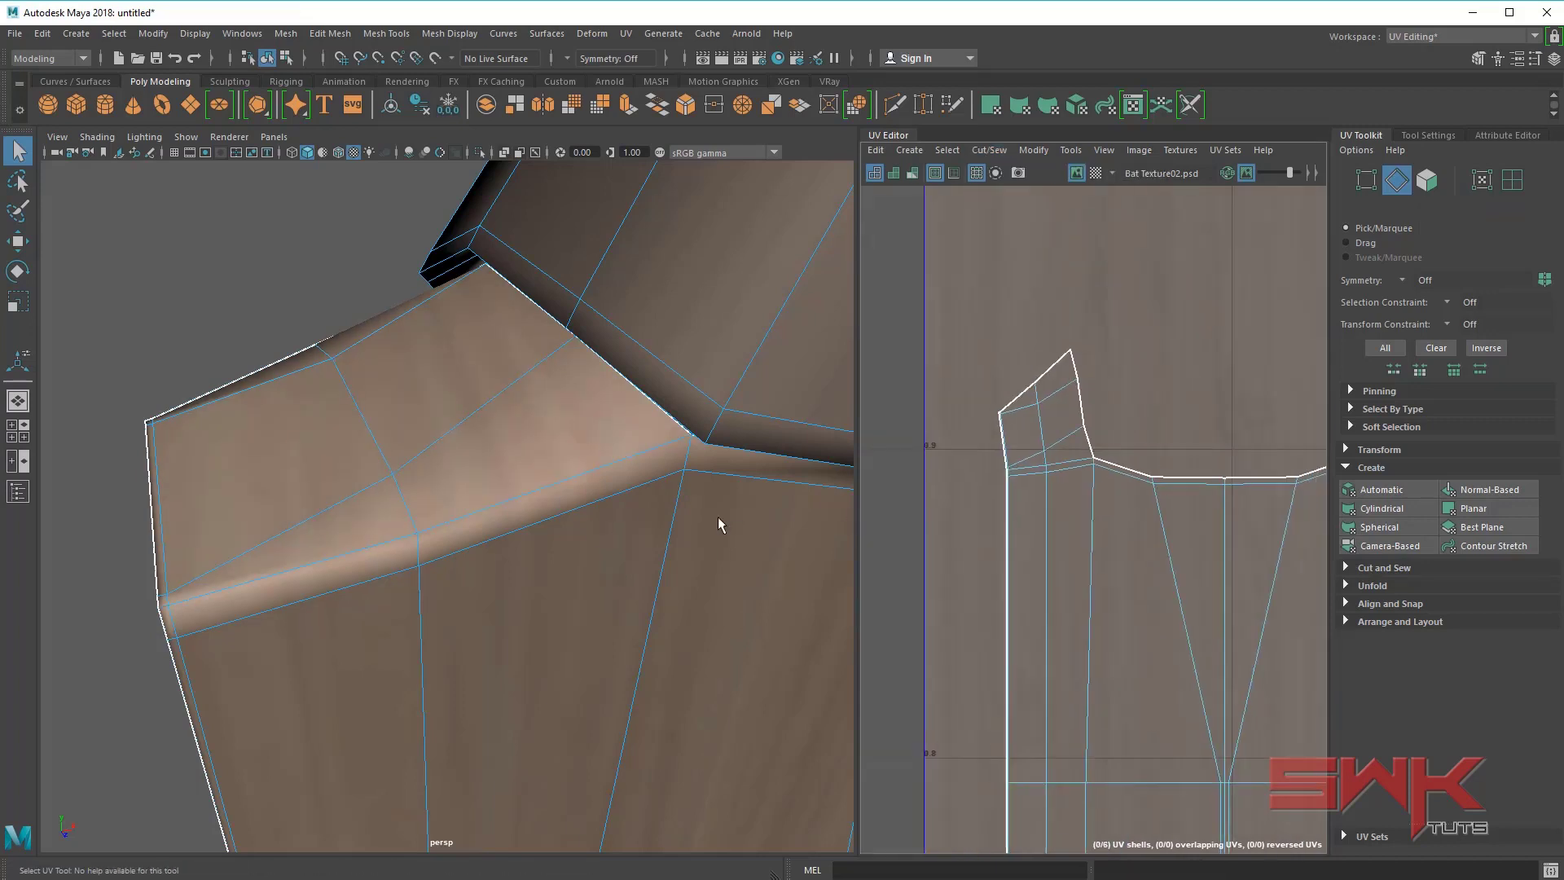
{"action": "right_click_drag", "start_coordinate": [1140, 464], "coordinate": [869, 465], "text": "alt"}
{"action": "right_click_drag", "start_coordinate": [1100, 538], "coordinate": [942, 524], "text": "alt"}
{"action": "middle_click_drag", "start_coordinate": [1214, 644], "coordinate": [1129, 503], "text": "alt"}
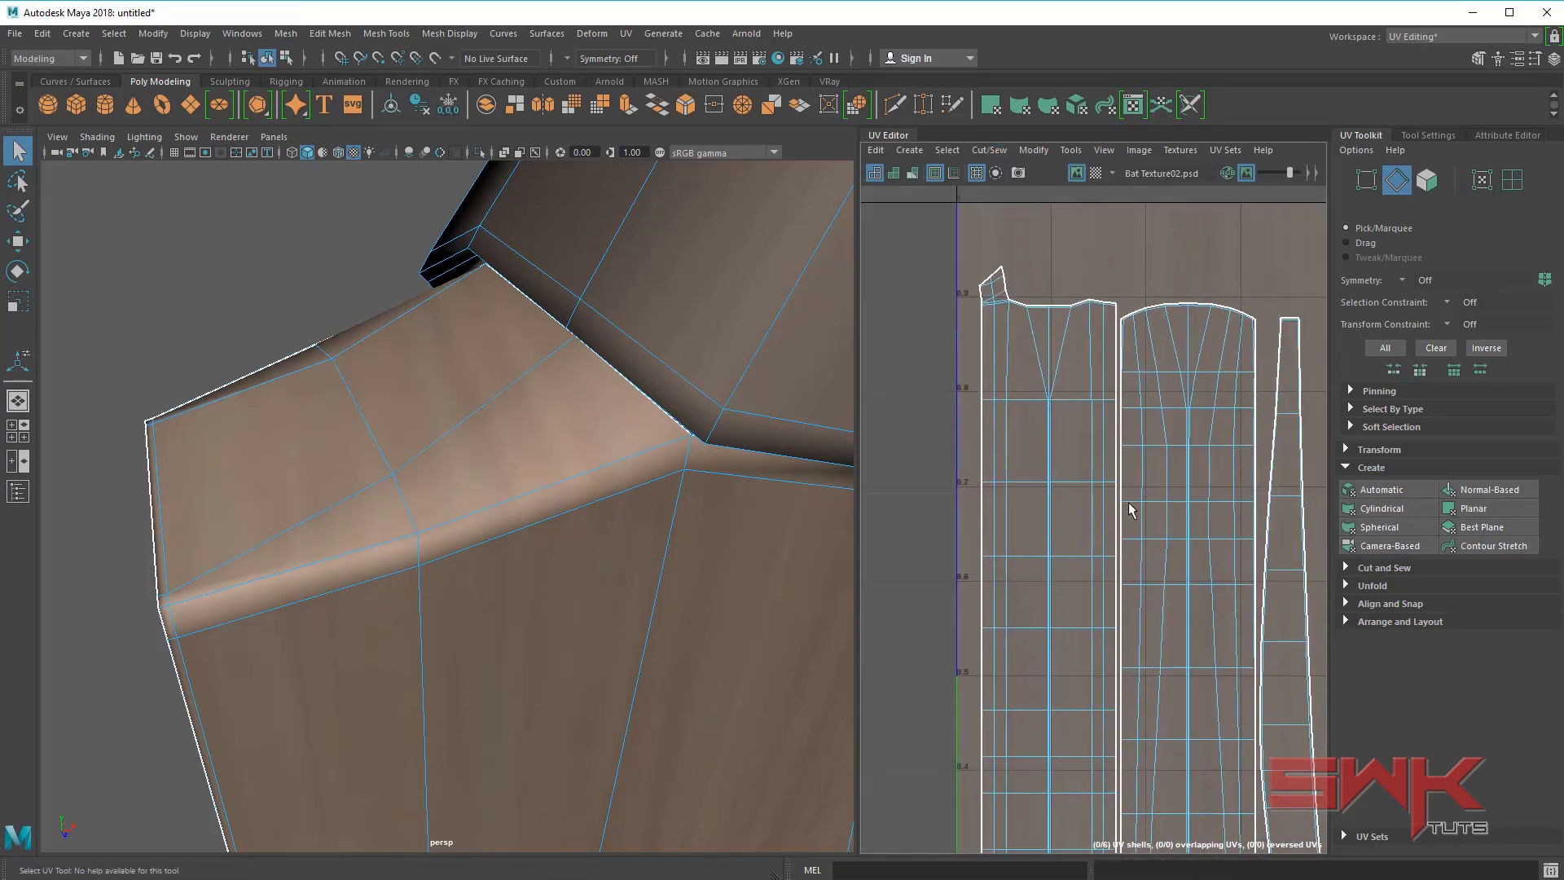
{"action": "scroll", "coordinate": [1131, 510], "scroll_direction": "down", "scroll_amount": 4}
{"action": "left_click", "coordinate": [1053, 562]}
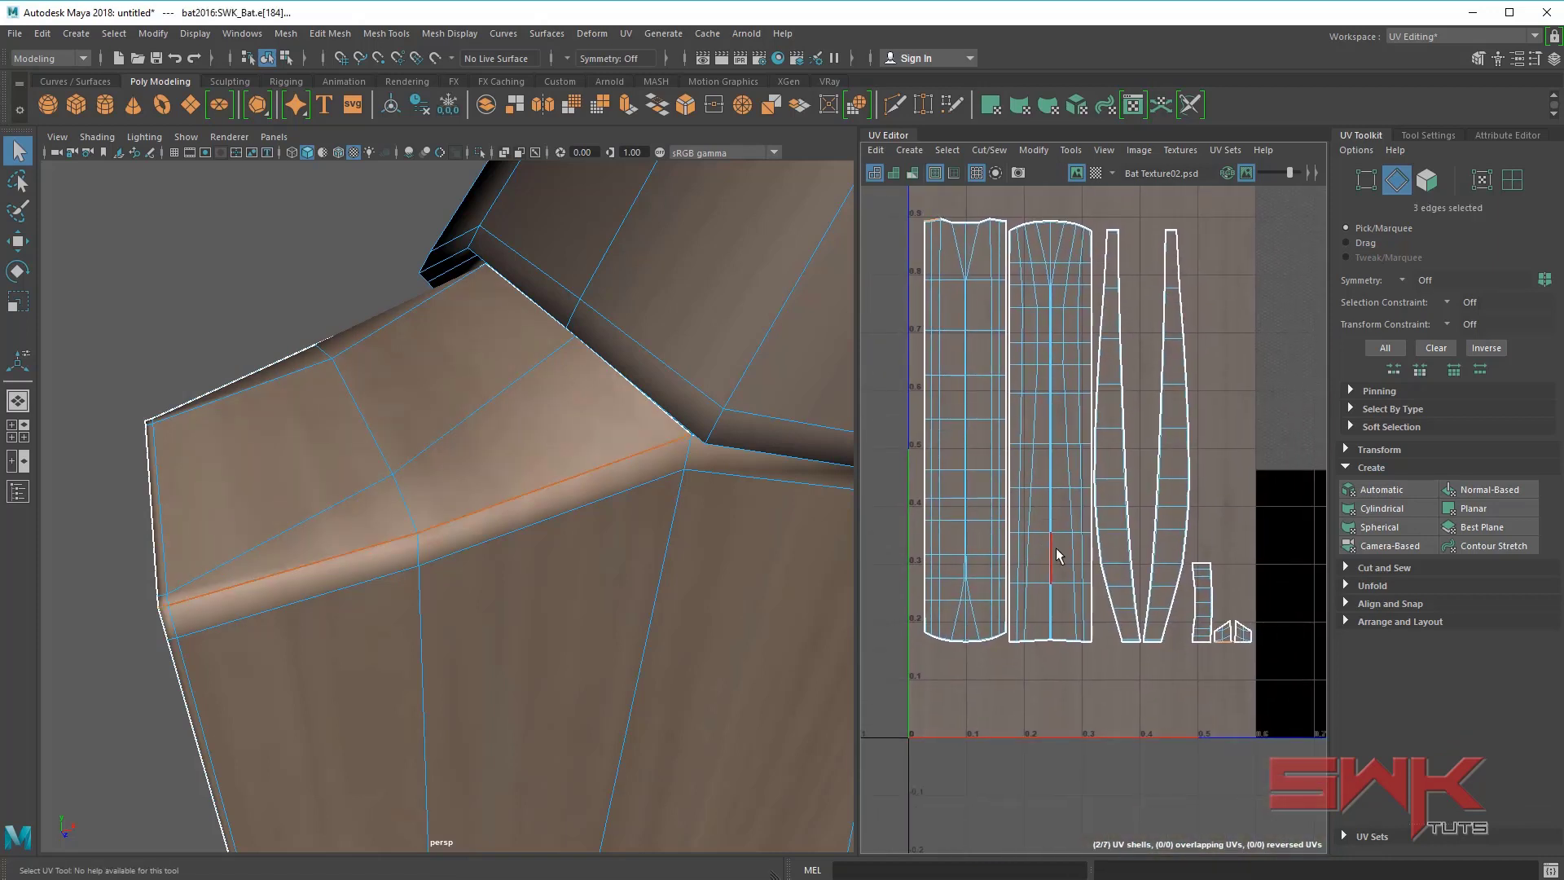
{"action": "left_click", "coordinate": [1225, 644], "text": "shift"}
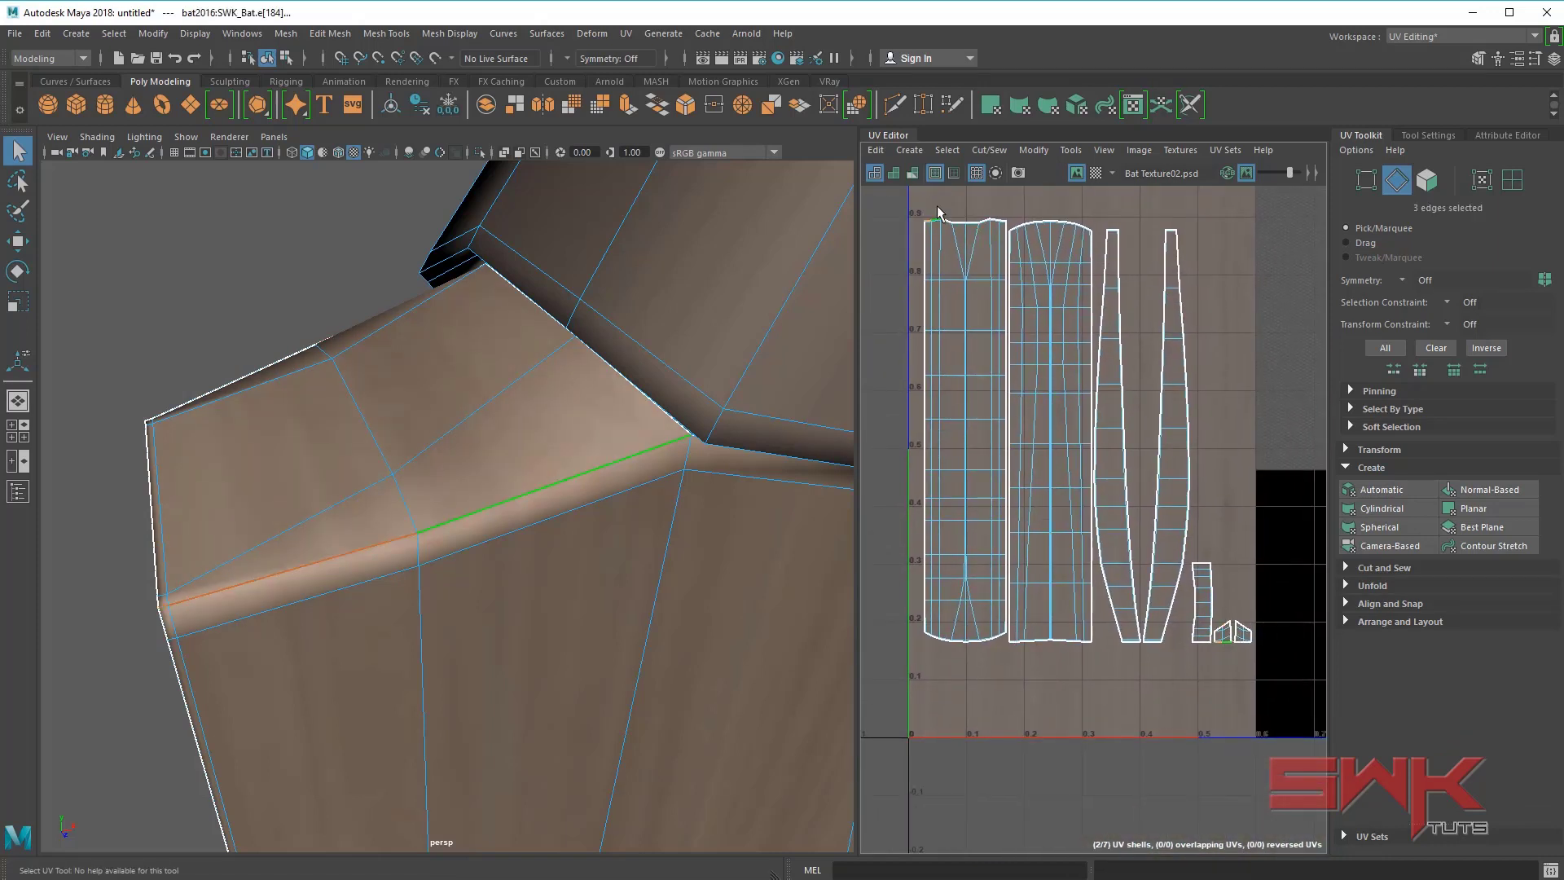
- Select the small shoulder piece as a whole UV shell and move it above the blade's first long shell
{"action": "mouse_move", "coordinate": [1226, 619]}
{"action": "right_mouse_down"}
{"action": "mouse_move", "coordinate": [1272, 620]}
{"action": "mouse_move", "coordinate": [1234, 623]}
{"action": "right_mouse_up"}
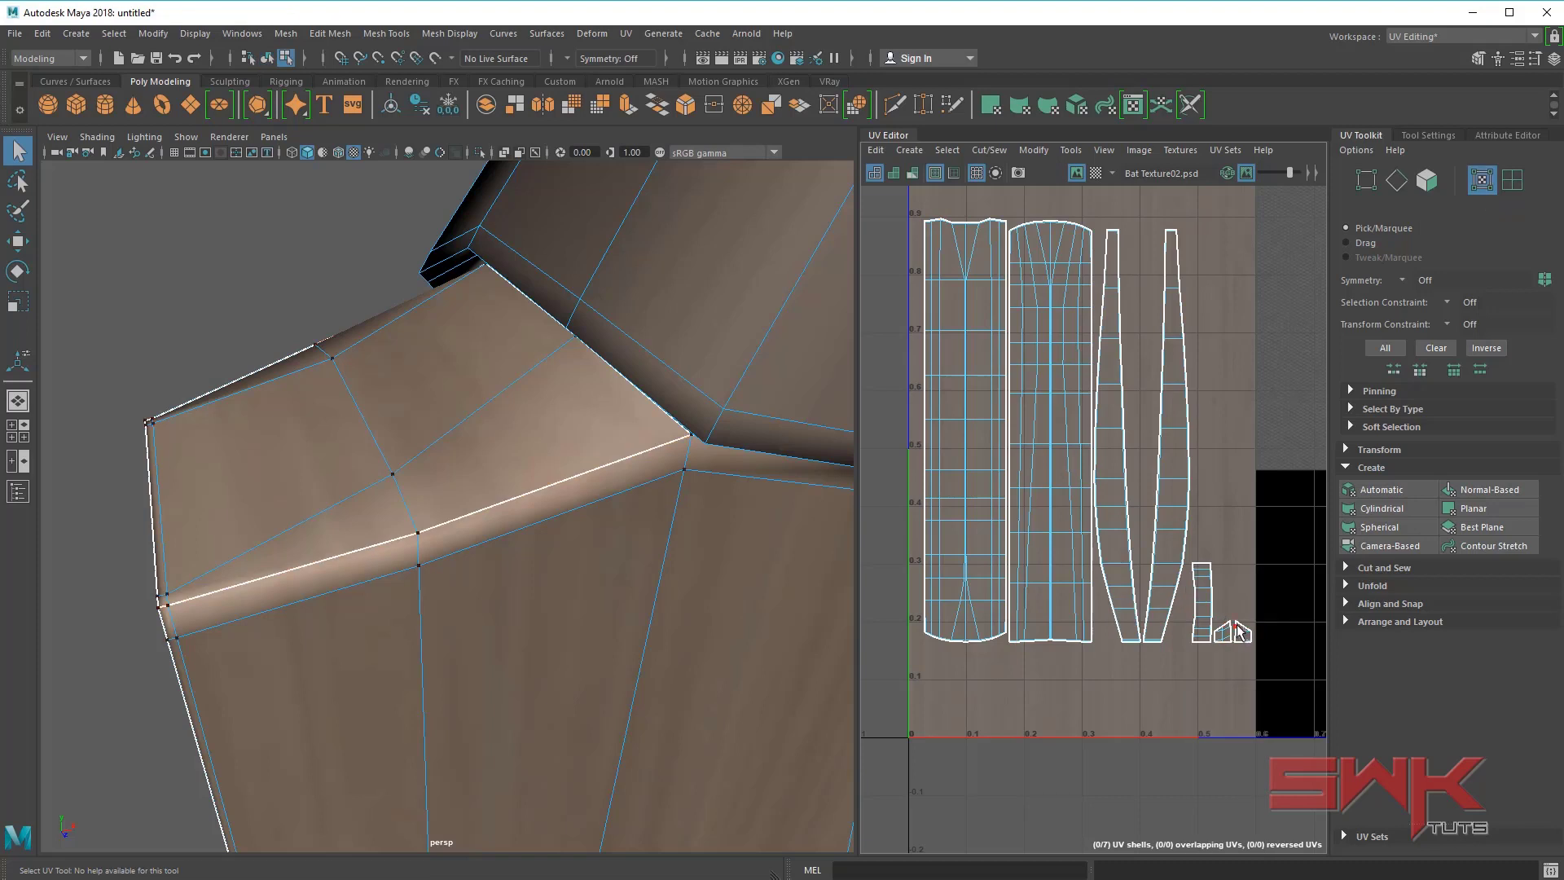
{"action": "left_click", "coordinate": [1226, 628]}
{"action": "right_click", "coordinate": [1228, 628], "text": "shift"}
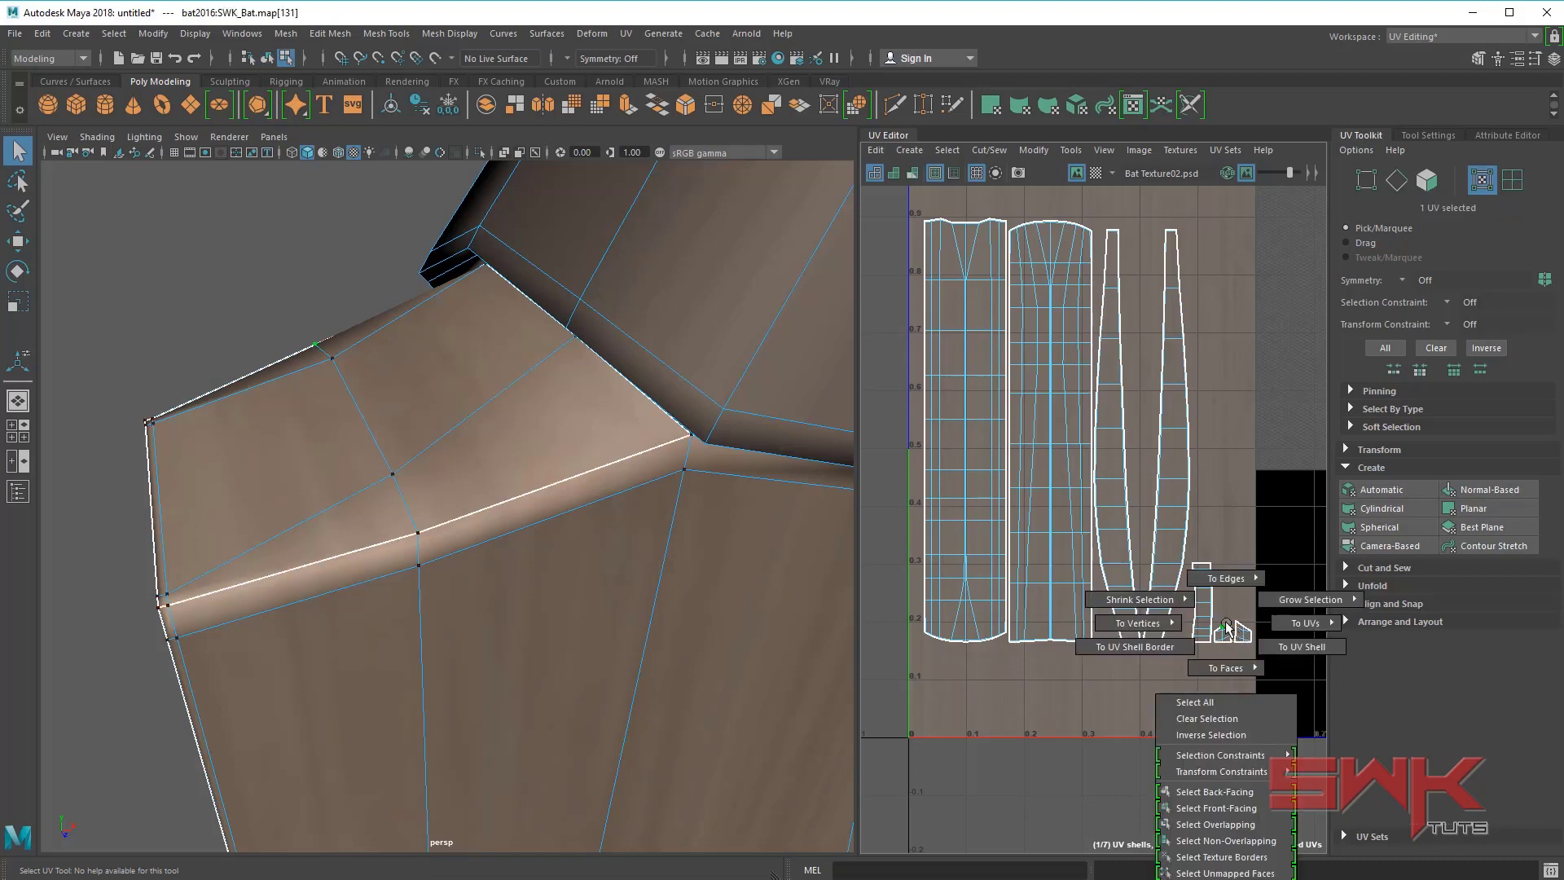
{"action": "right_click_drag", "start_coordinate": [1225, 627], "coordinate": [1300, 646], "text": "shift"}
{"action": "key", "text": "w"}
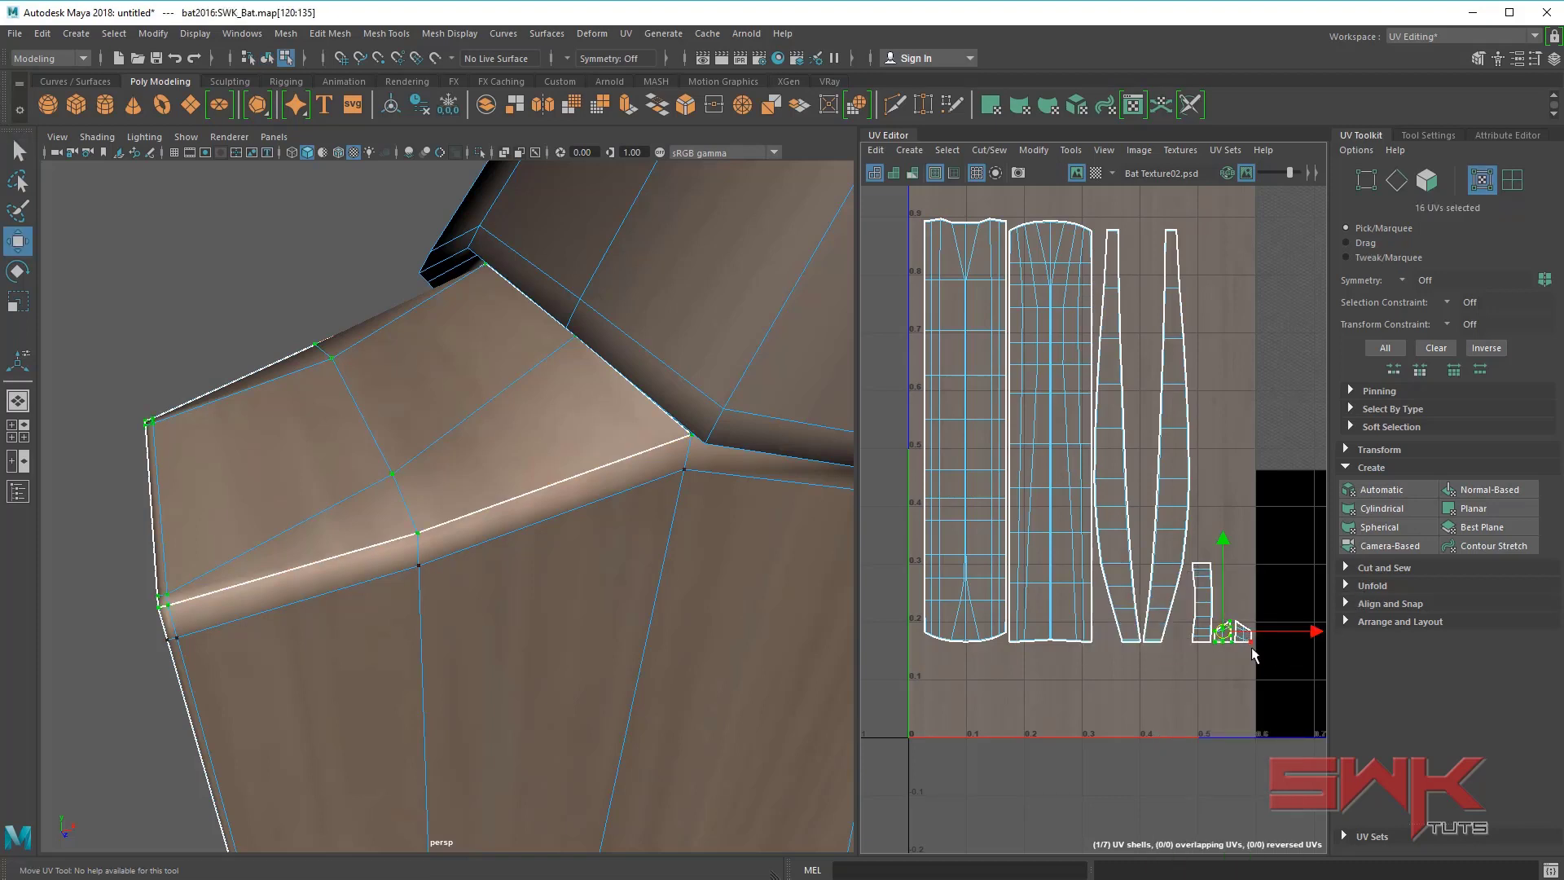
{"action": "middle_click_drag", "start_coordinate": [1253, 646], "coordinate": [1298, 723], "text": "alt"}
{"action": "left_click_drag", "start_coordinate": [1274, 707], "coordinate": [975, 267]}
{"action": "scroll", "coordinate": [975, 274], "scroll_direction": "up", "scroll_amount": 5}
{"action": "middle_click_drag", "start_coordinate": [945, 360], "coordinate": [1004, 533], "text": "alt"}
{"action": "right_click_drag", "start_coordinate": [1004, 533], "coordinate": [1220, 660], "text": "alt"}
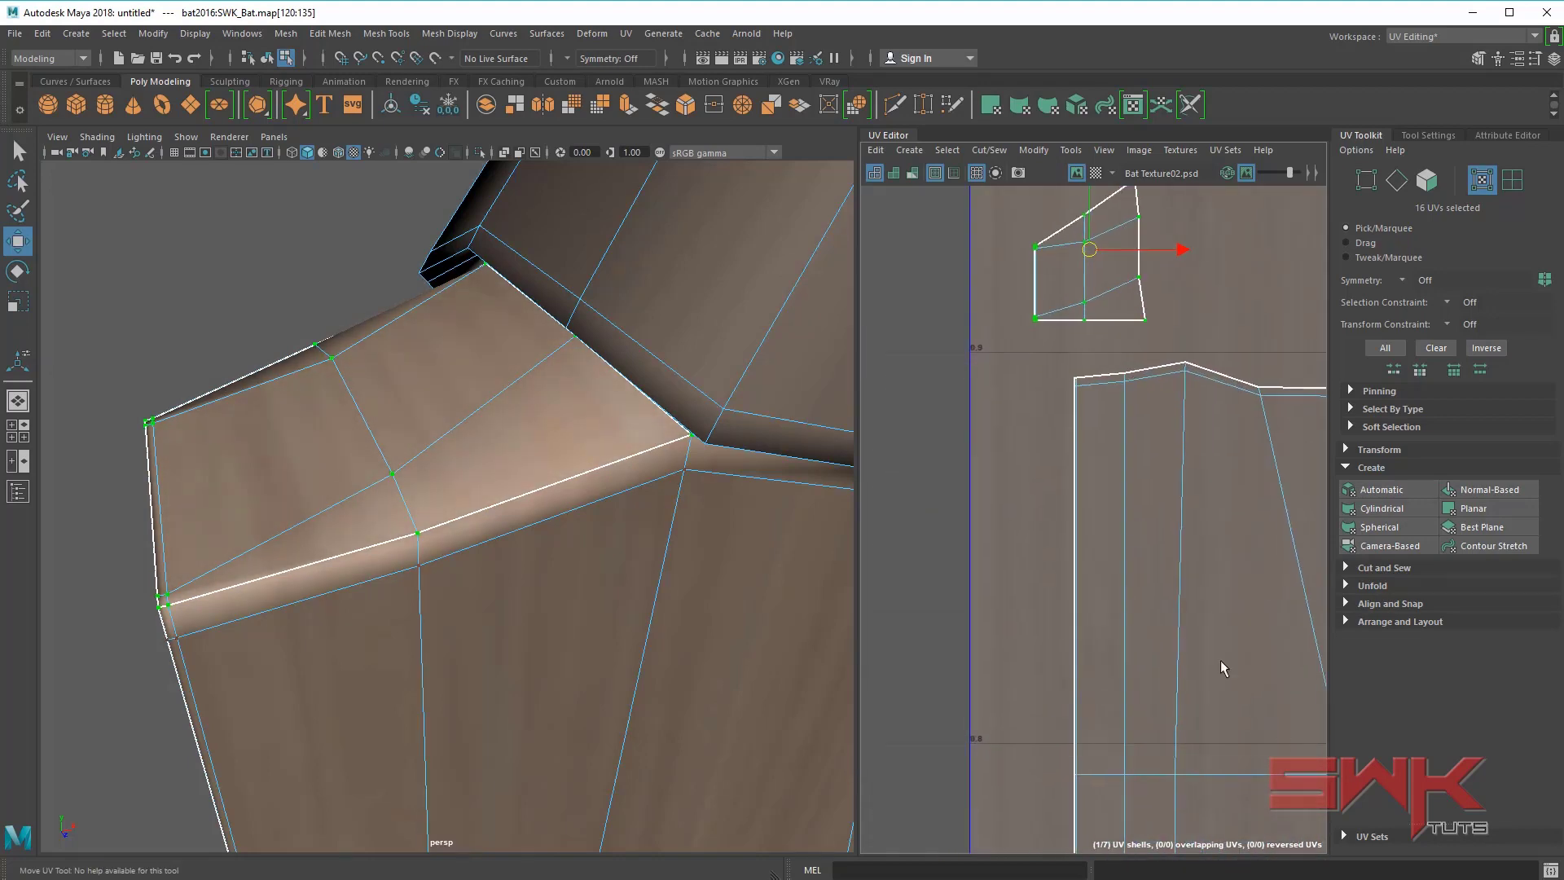
- Select the faces of the shoulder shell and the blade shell in turn to compare where they lie on the bat
{"action": "middle_click_drag", "start_coordinate": [1050, 444], "coordinate": [998, 600], "text": "alt"}
{"action": "right_click_drag", "start_coordinate": [1000, 593], "coordinate": [1117, 593], "text": "alt"}
{"action": "right_click_drag", "start_coordinate": [995, 323], "coordinate": [1001, 373]}
{"action": "middle_click_drag", "start_coordinate": [1008, 381], "coordinate": [982, 571], "text": "alt"}
{"action": "left_click_drag", "start_coordinate": [917, 364], "coordinate": [1100, 584]}
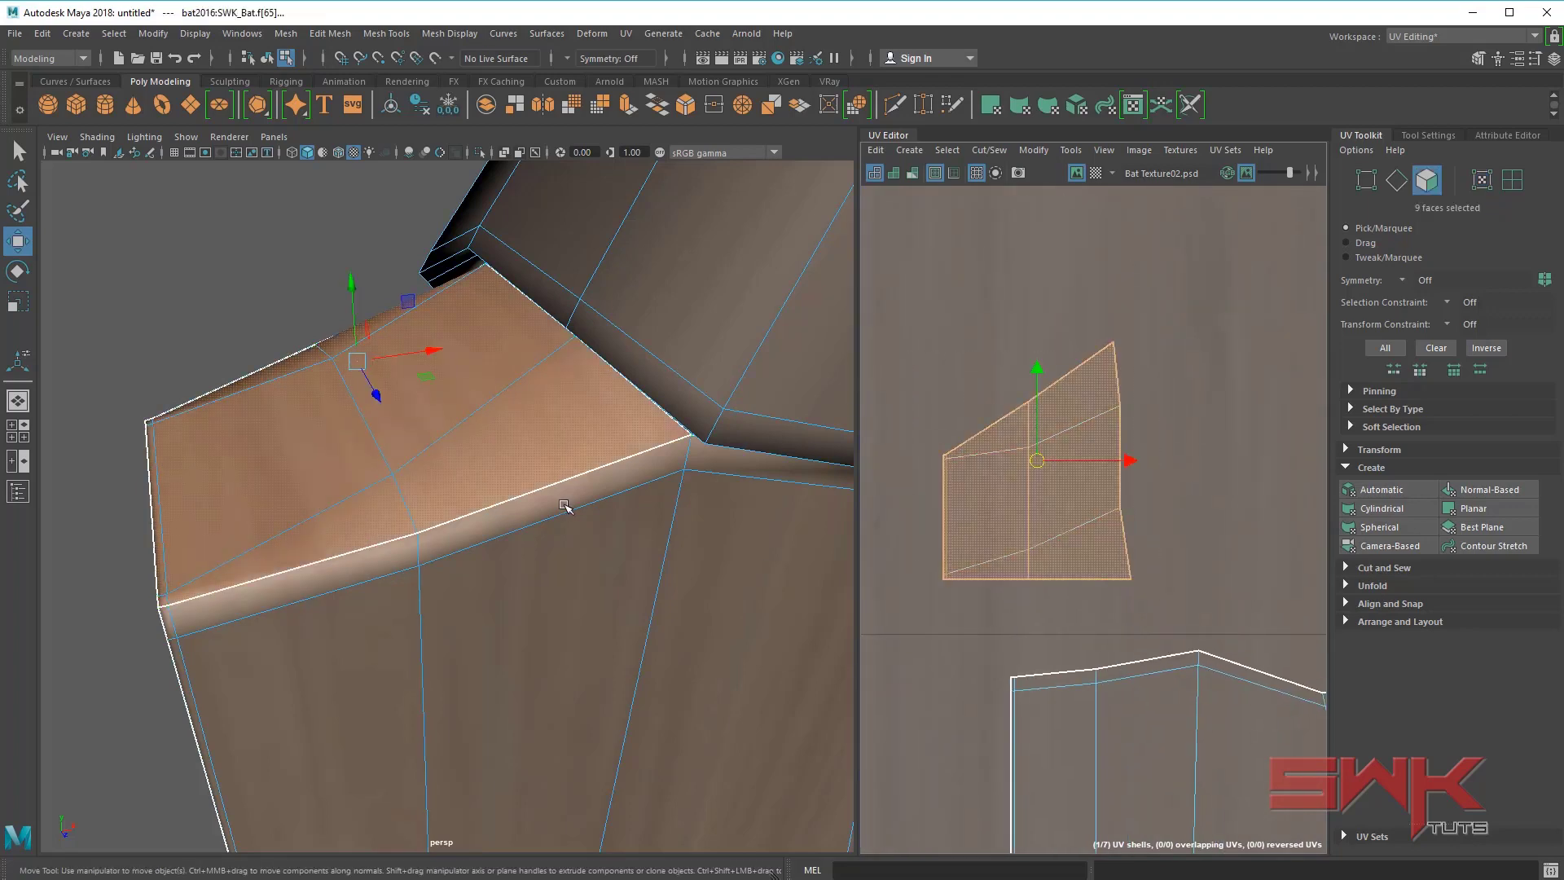
{"action": "left_click_drag", "start_coordinate": [994, 629], "coordinate": [1098, 754]}
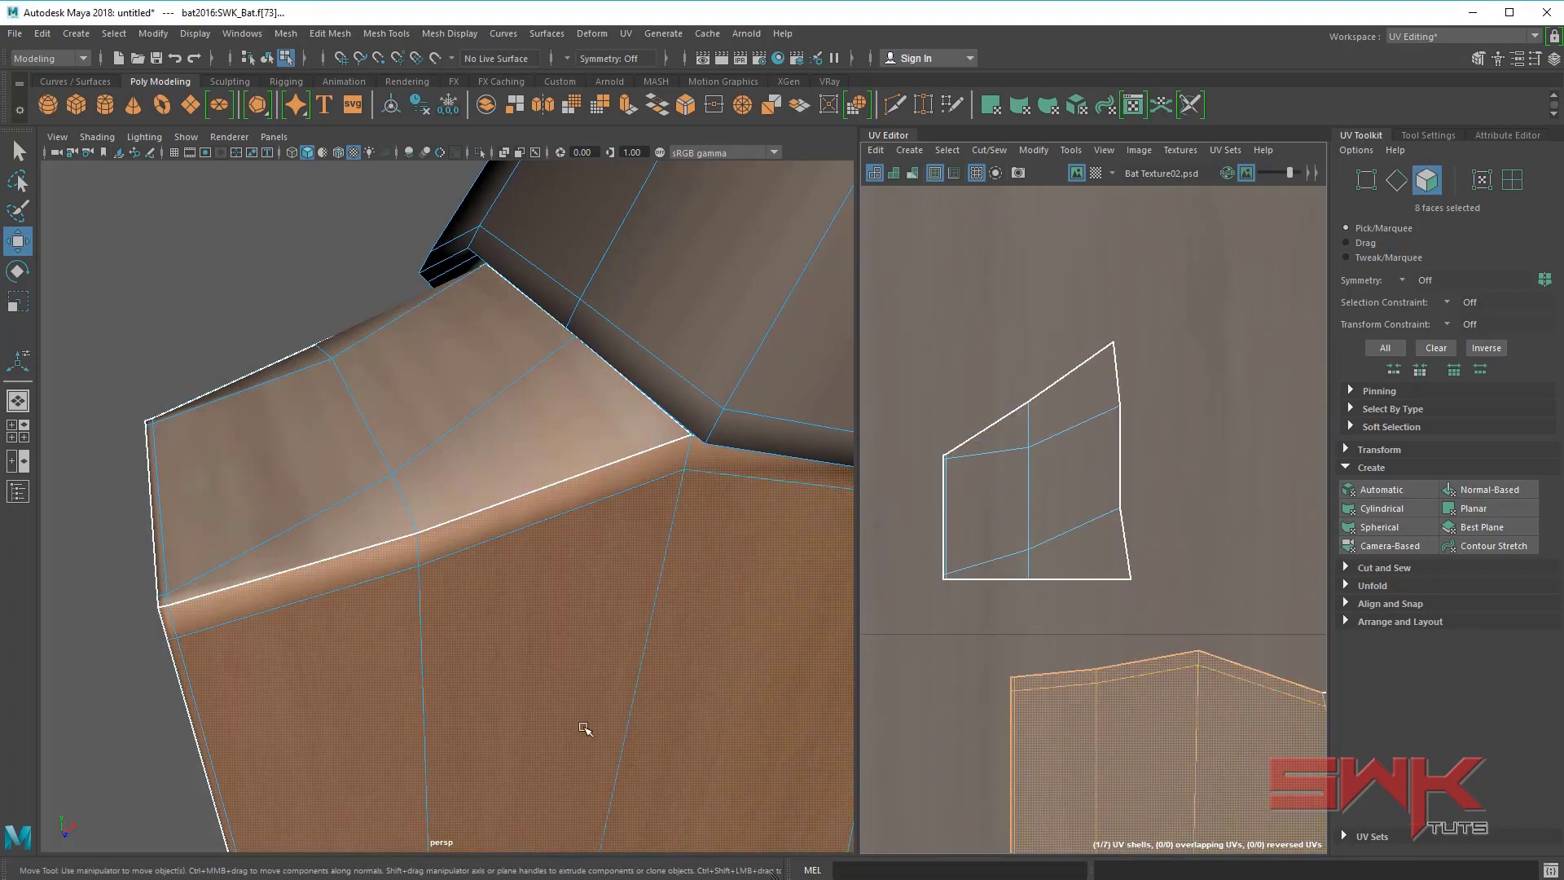
- Move and Sew the small shoulder shell onto the blade shell along the three shared edges
{"action": "right_click_drag", "start_coordinate": [1111, 632], "coordinate": [1113, 592]}
{"action": "scroll", "coordinate": [1115, 608], "scroll_direction": "up", "scroll_amount": 4}
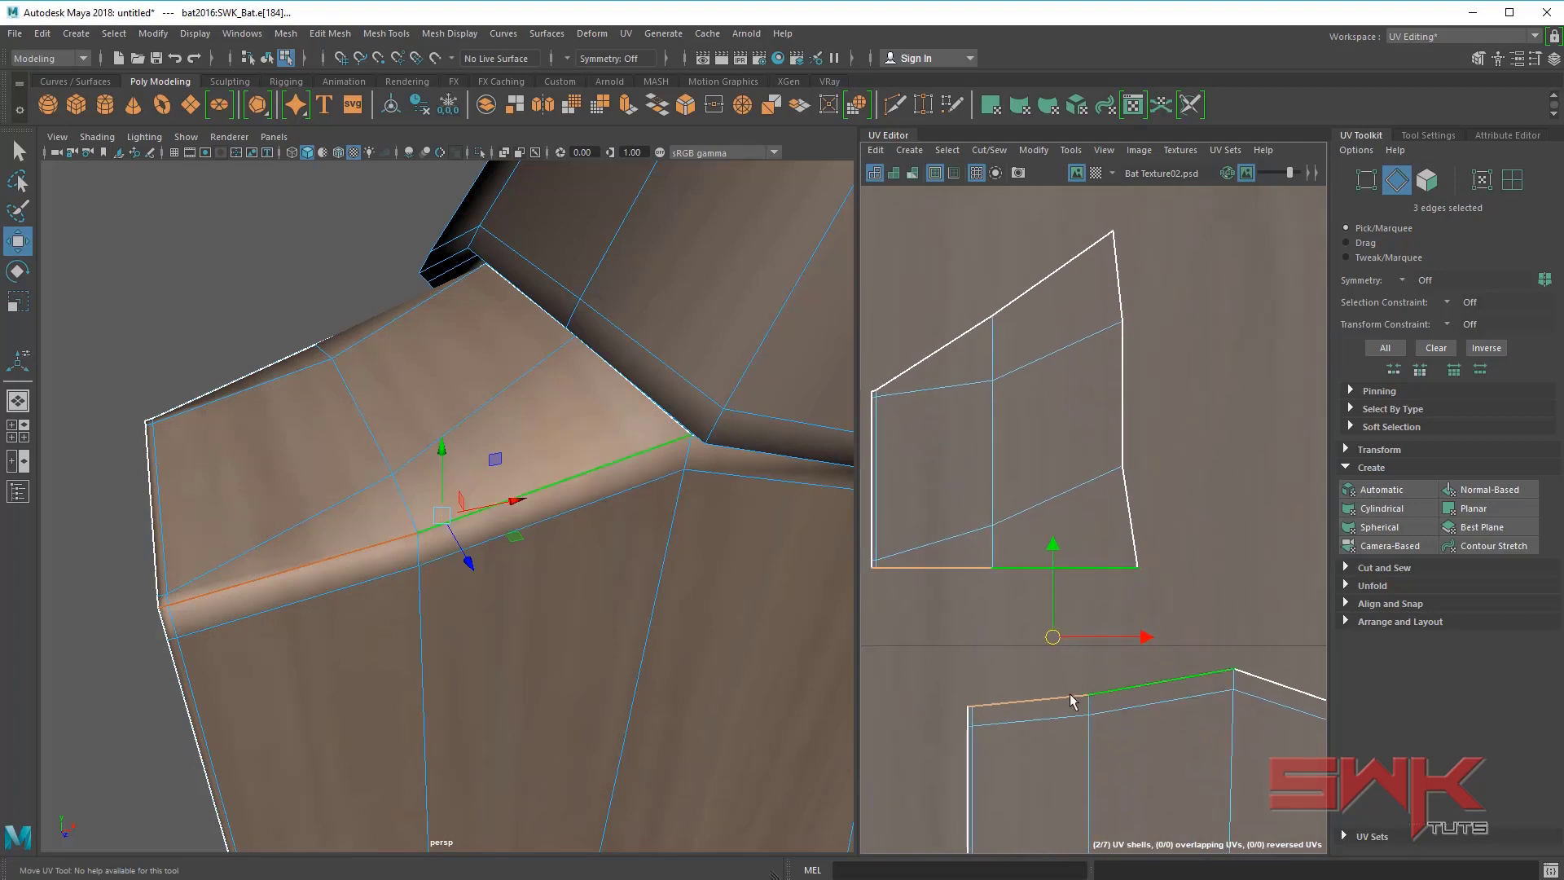
{"action": "middle_click_drag", "start_coordinate": [1078, 703], "coordinate": [1135, 708], "text": "alt"}
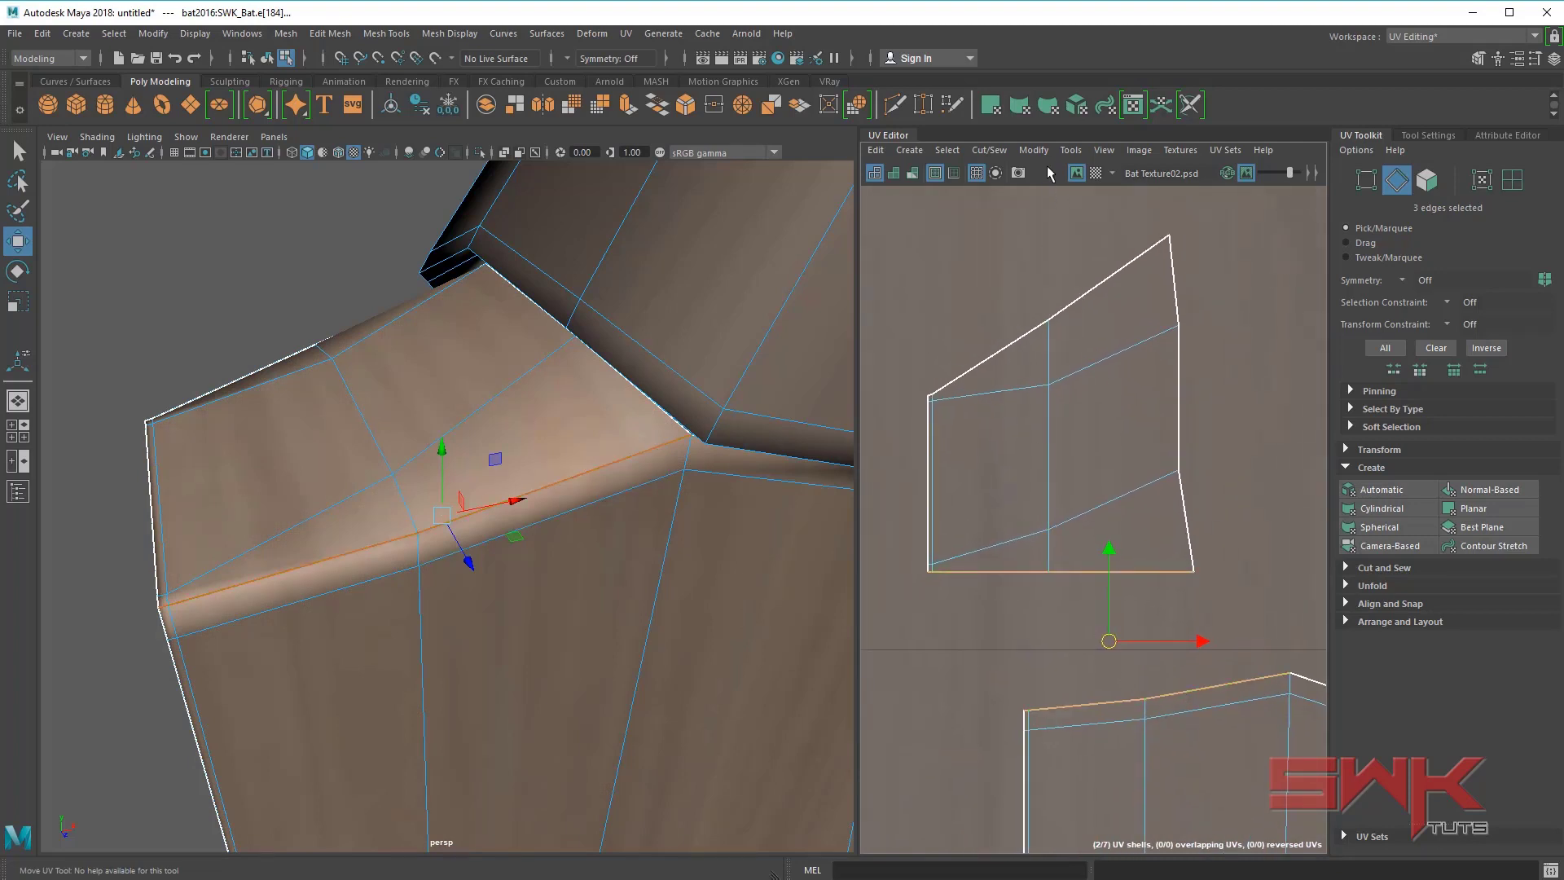
{"action": "left_click", "coordinate": [1002, 155]}
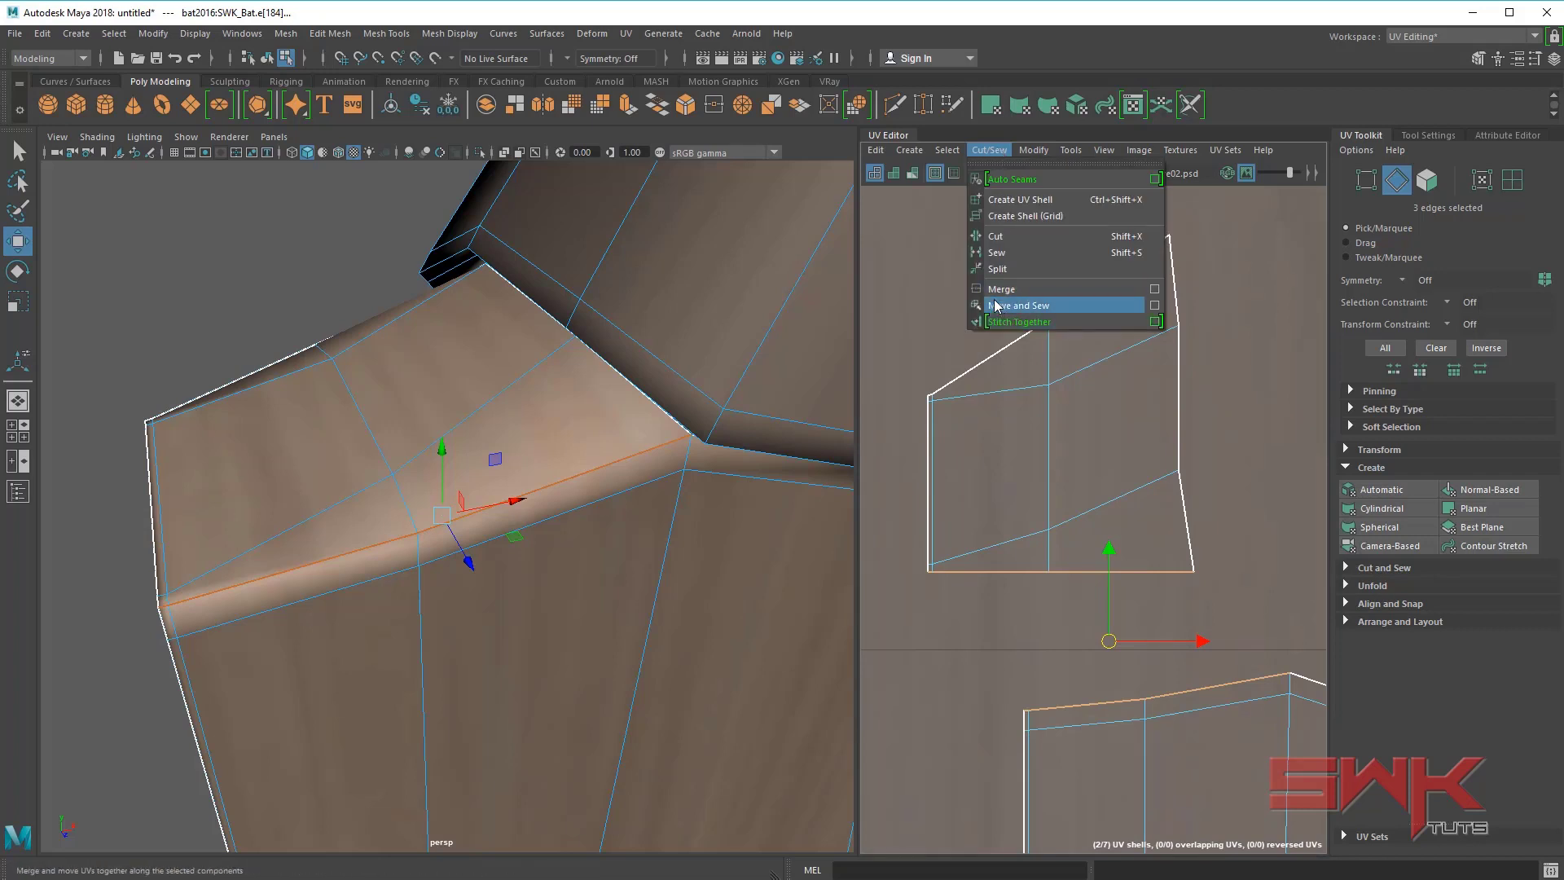
{"action": "left_click", "coordinate": [1028, 307]}
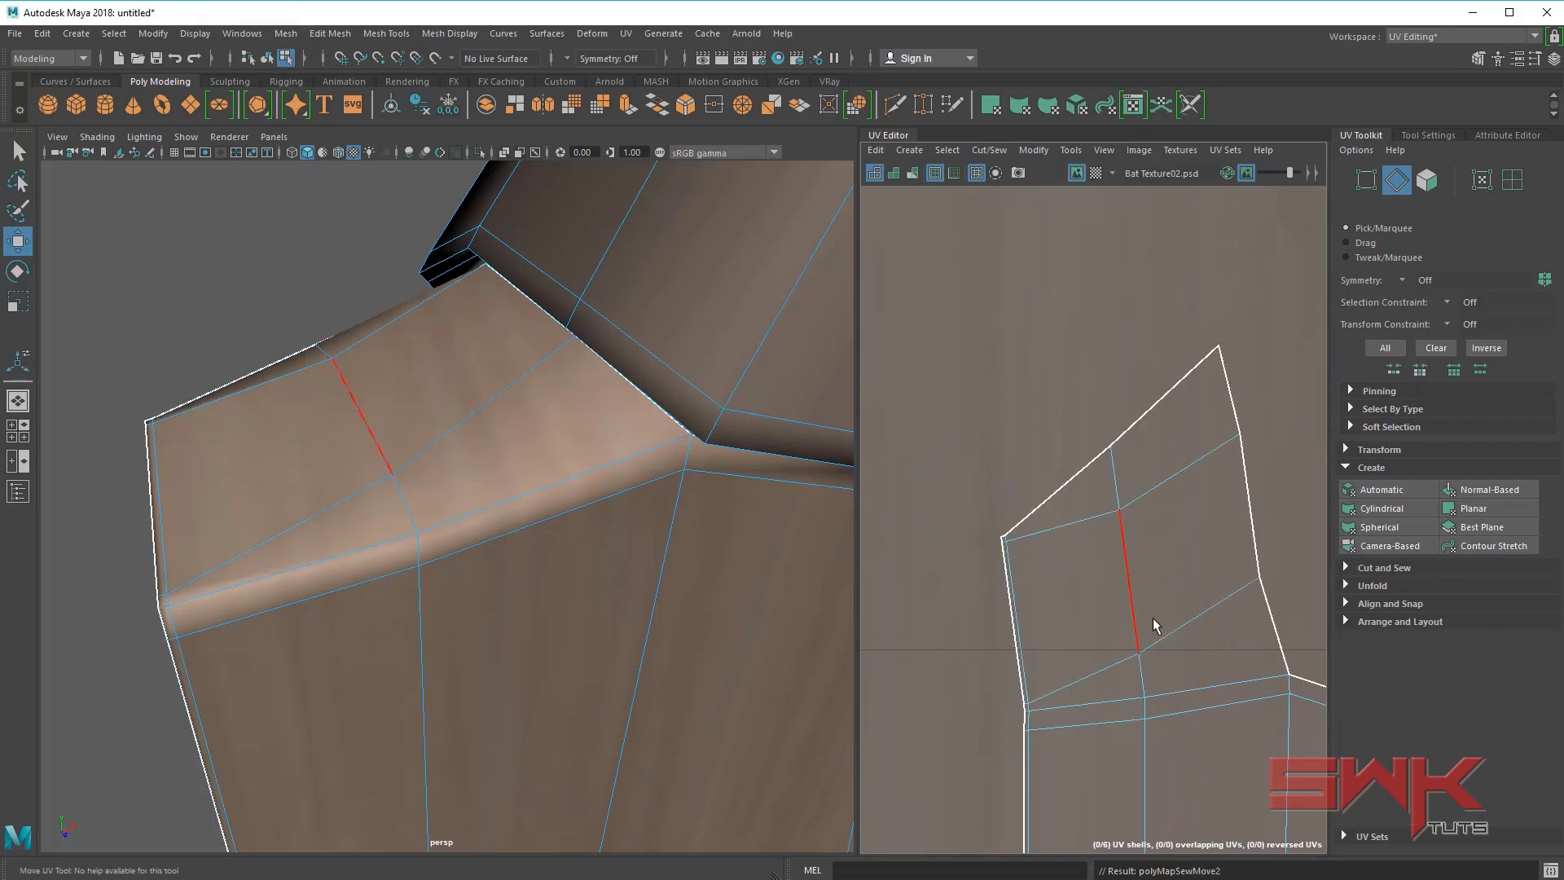
- Examine the wood texture across the sewn shoulder edge using the smooth mesh preview
{"action": "right_click_drag", "start_coordinate": [649, 539], "coordinate": [315, 393]}
{"action": "left_click", "coordinate": [280, 290]}
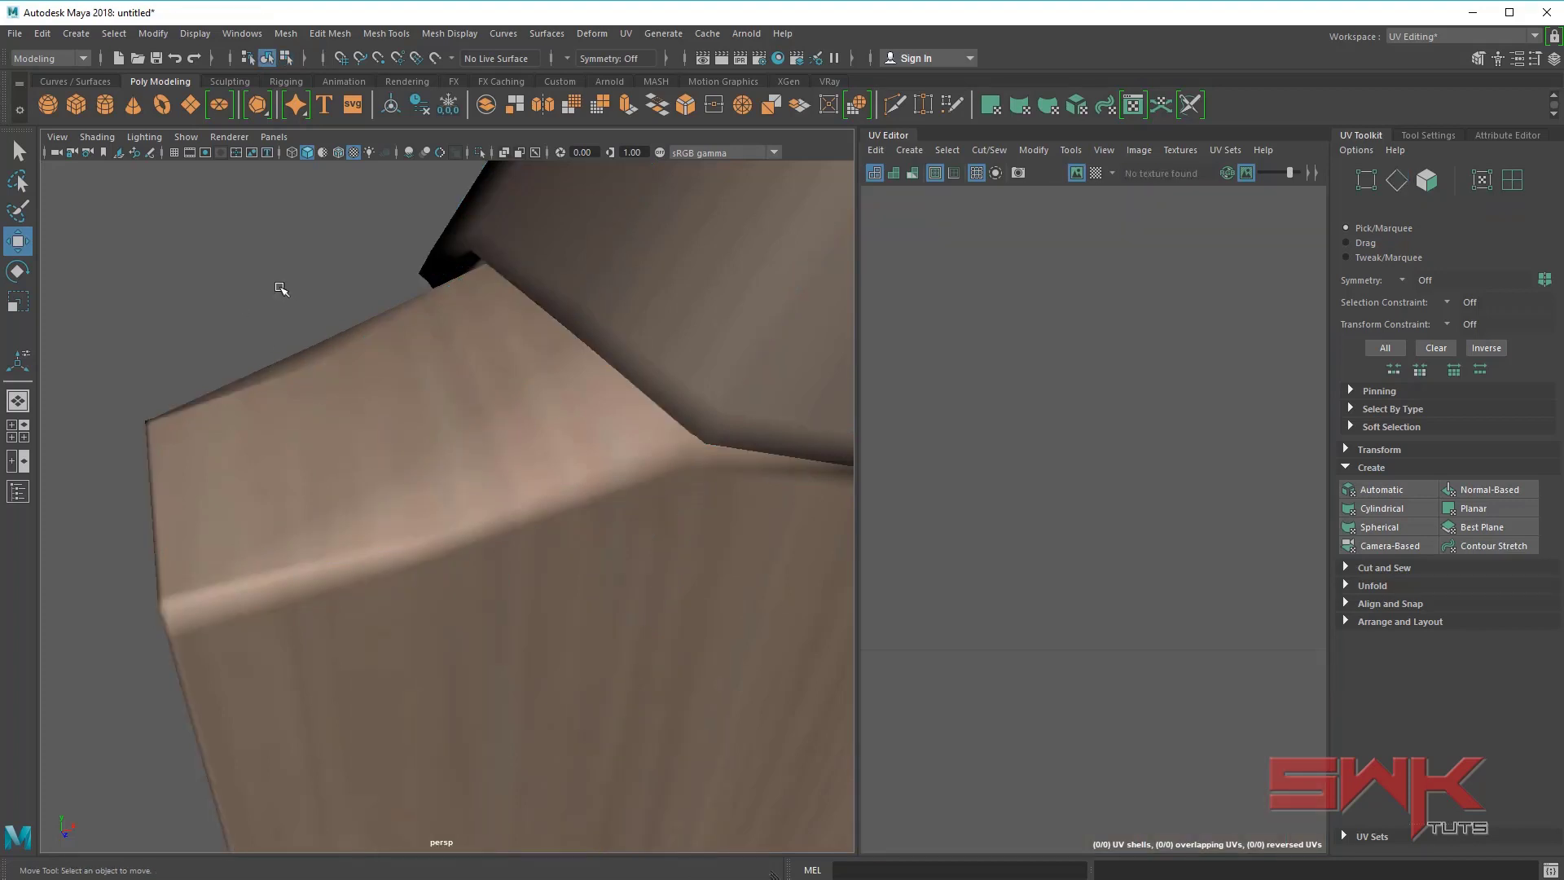
{"action": "left_click_drag", "start_coordinate": [280, 290], "coordinate": [240, 347], "text": "alt"}
{"action": "left_click", "coordinate": [398, 348]}
{"action": "key", "text": "3"}
{"action": "left_click", "coordinate": [207, 260]}
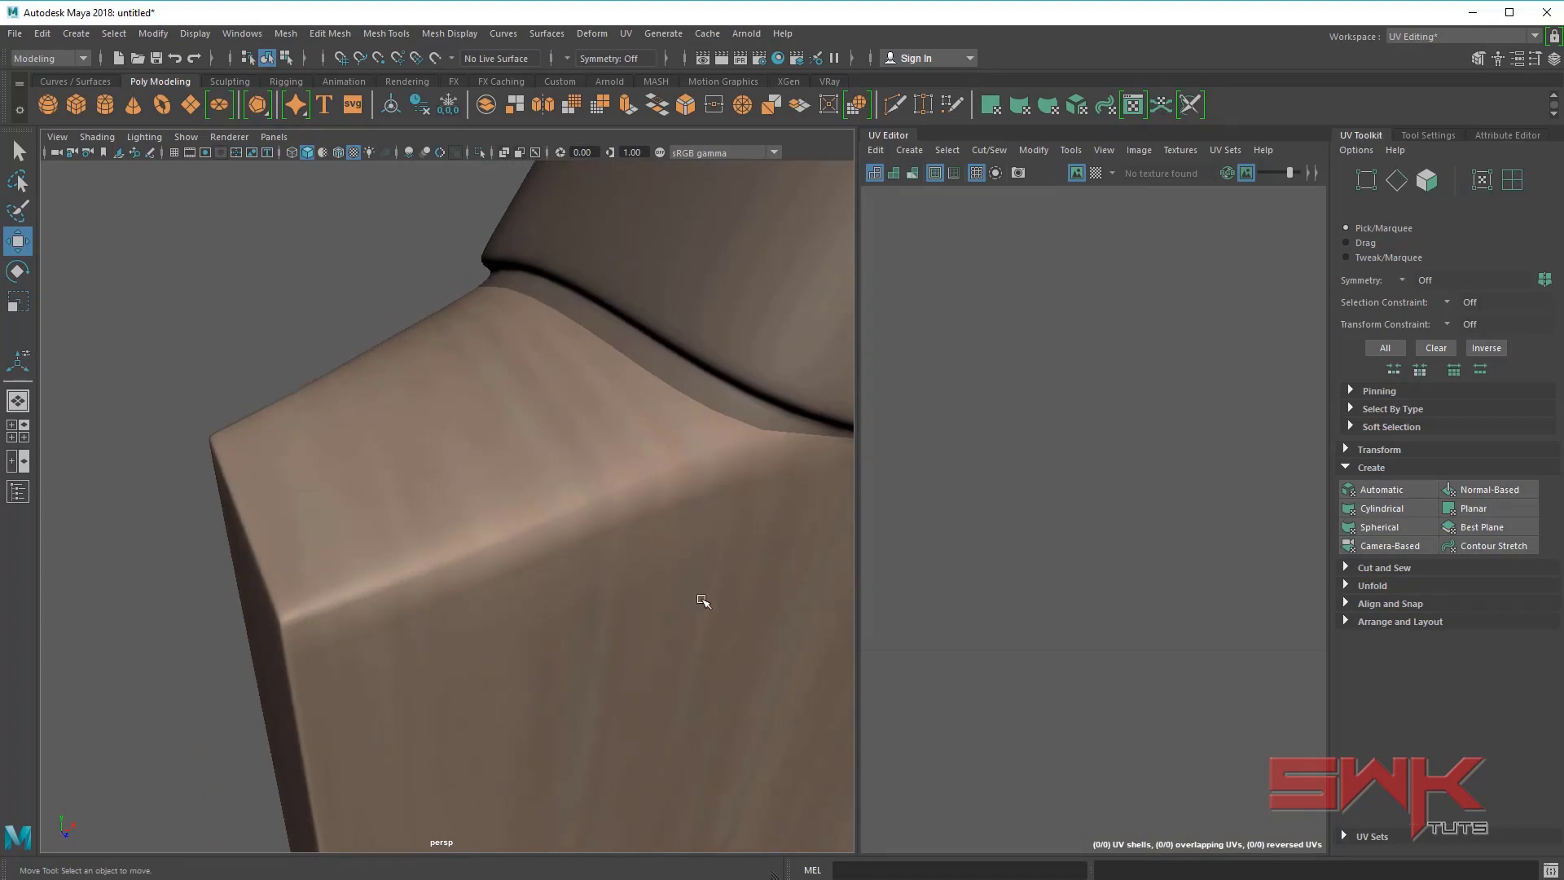
{"action": "right_click_drag", "start_coordinate": [679, 498], "coordinate": [559, 501], "text": "alt"}
{"action": "left_click_drag", "start_coordinate": [559, 501], "coordinate": [576, 491], "text": "alt"}
{"action": "left_click", "coordinate": [576, 492]}
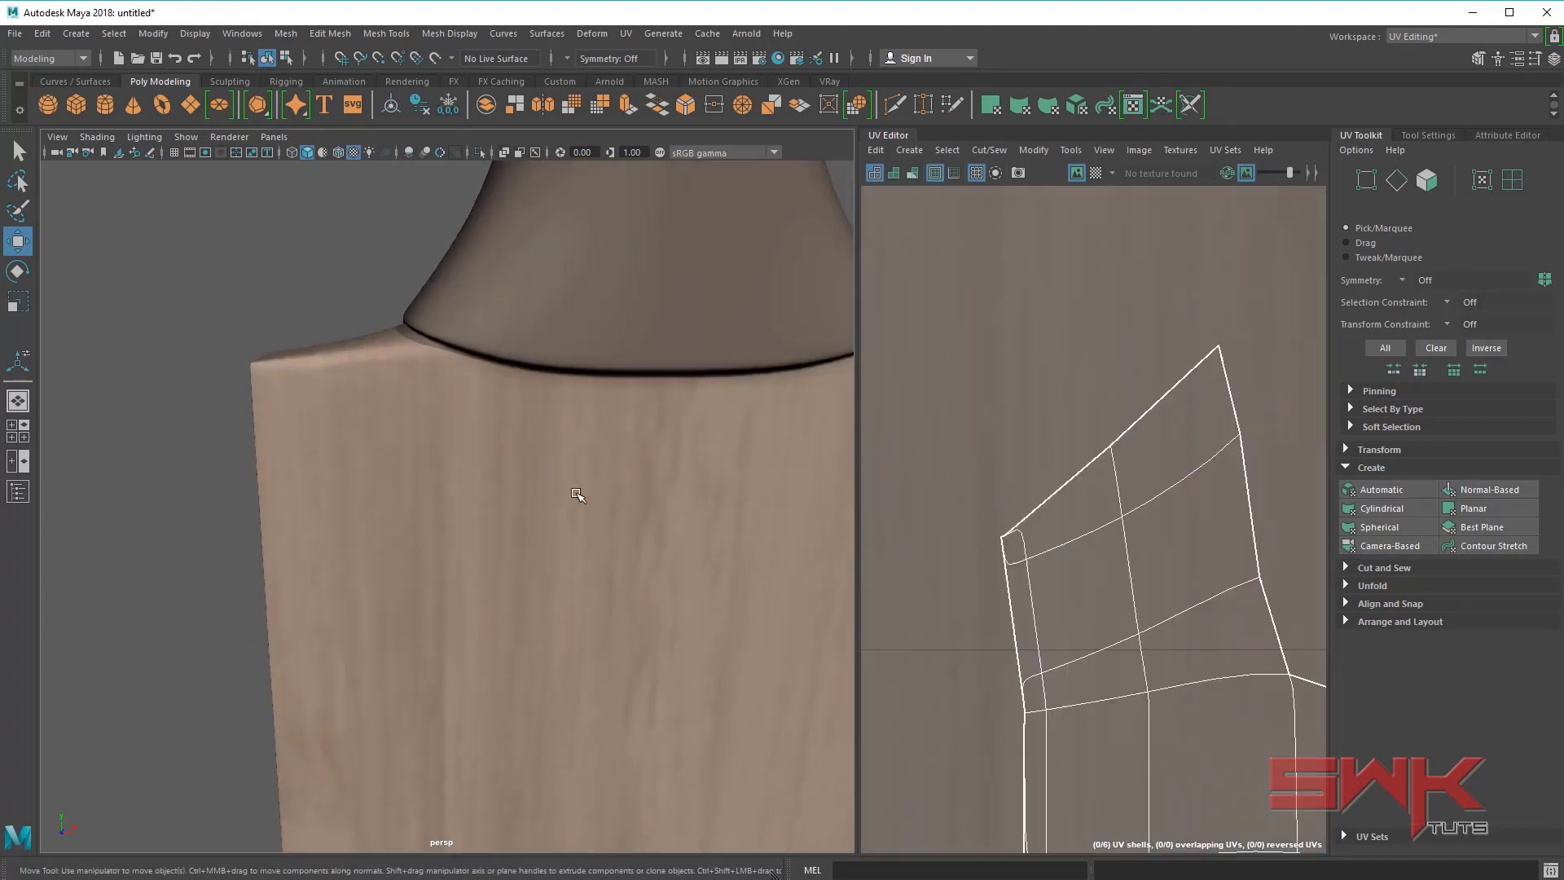
- Return the bat to its unsmoothed display and locate the opposite top corner of the blade's UV shell
{"action": "key", "text": "1"}
{"action": "middle_click_drag", "start_coordinate": [1190, 583], "coordinate": [980, 521], "text": "alt"}
{"action": "scroll", "coordinate": [1150, 531], "scroll_direction": "down", "scroll_amount": 2}
{"action": "middle_click_drag", "start_coordinate": [1150, 531], "coordinate": [870, 504], "text": "alt"}
{"action": "middle_click_drag", "start_coordinate": [1321, 578], "coordinate": [1076, 539], "text": "alt"}
{"action": "right_click", "coordinate": [1077, 540]}
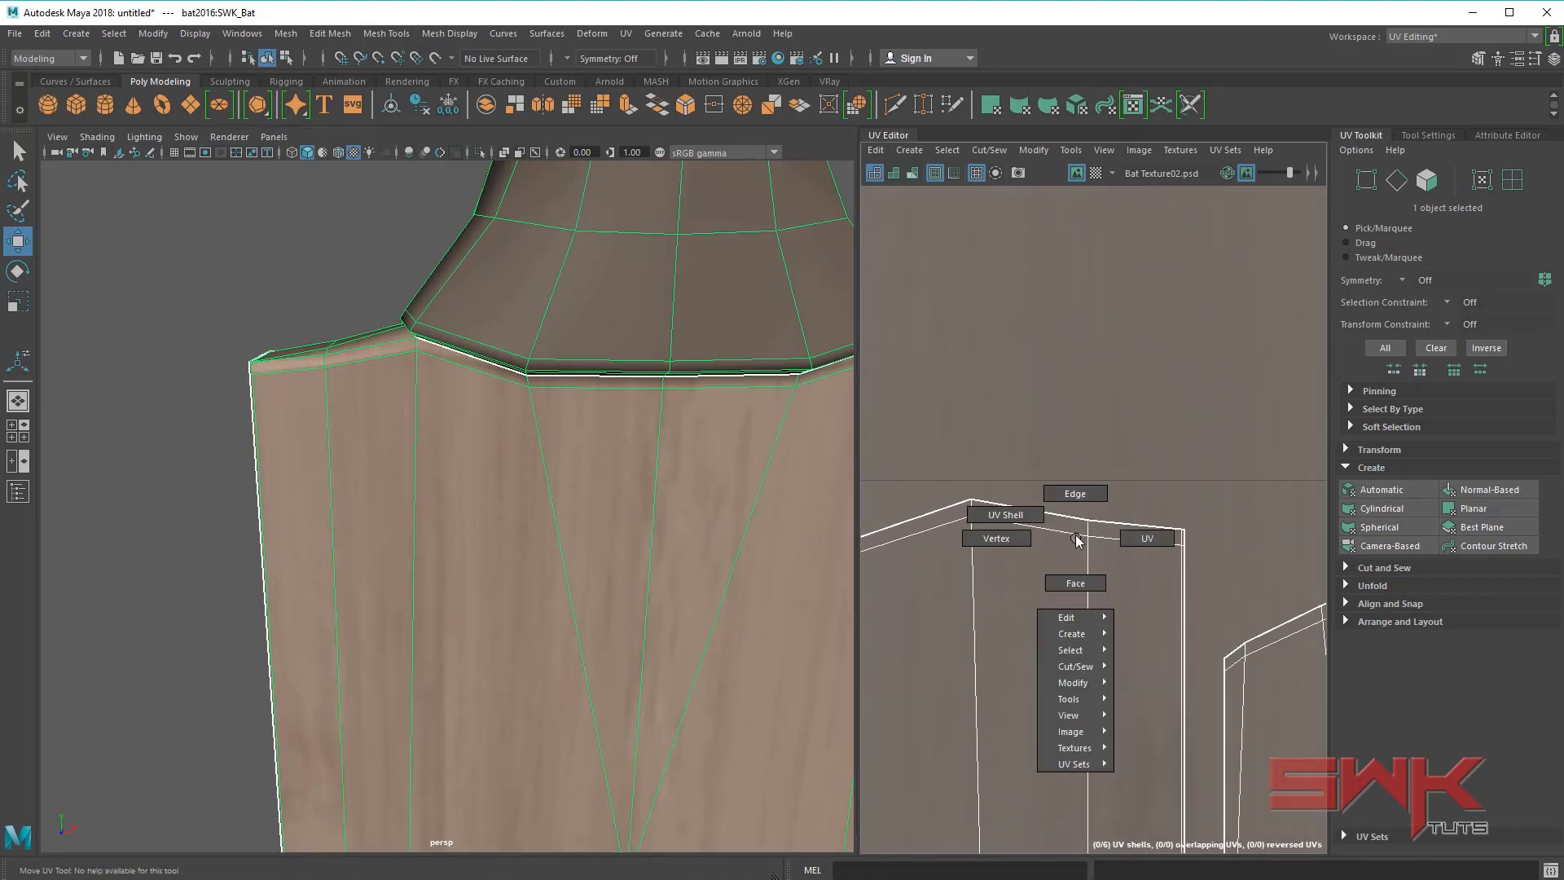
{"action": "scroll", "coordinate": [1076, 541], "scroll_direction": "down", "scroll_amount": 5}
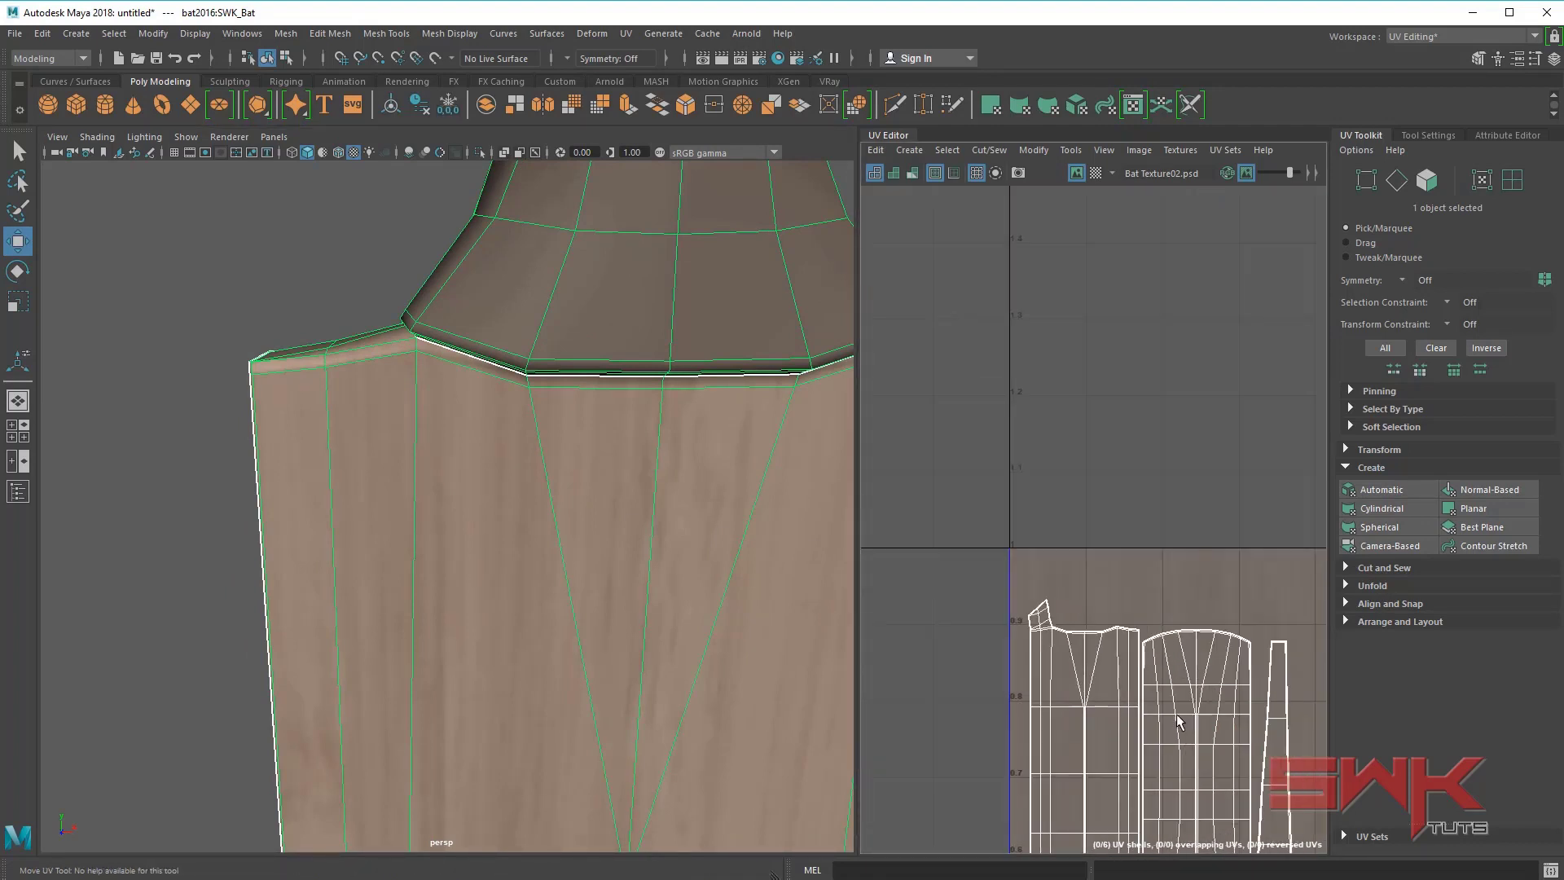
{"action": "middle_click_drag", "start_coordinate": [1076, 542], "coordinate": [1060, 415], "text": "alt"}
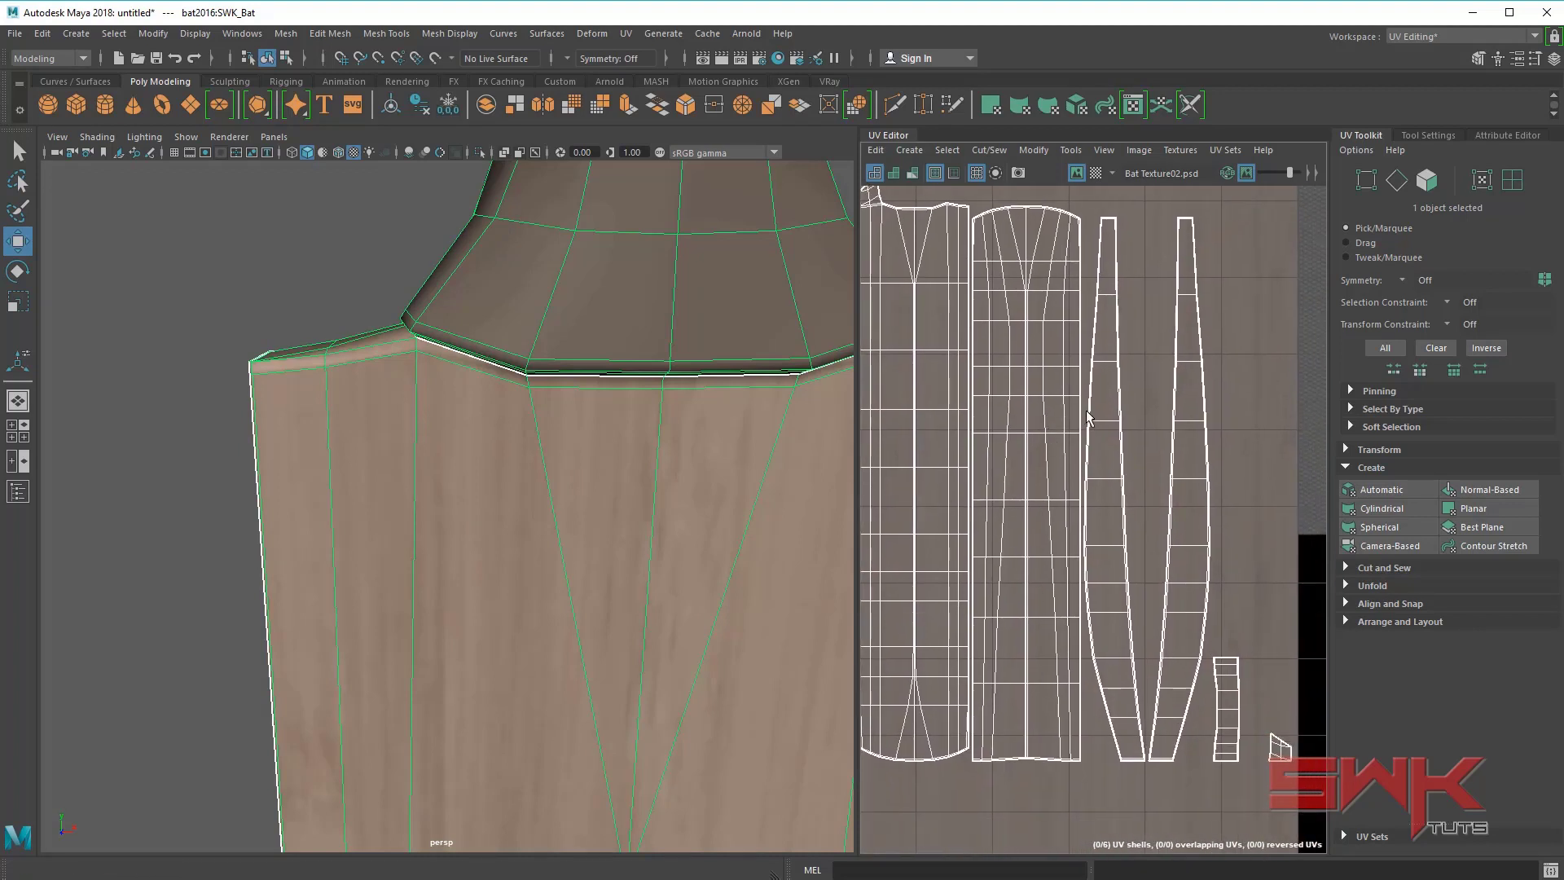
{"action": "middle_click_drag", "start_coordinate": [985, 339], "coordinate": [1103, 614], "text": "alt"}
{"action": "scroll", "coordinate": [1102, 614], "scroll_direction": "up", "scroll_amount": 7}
{"action": "middle_click_drag", "start_coordinate": [1240, 755], "coordinate": [1071, 730], "text": "alt"}
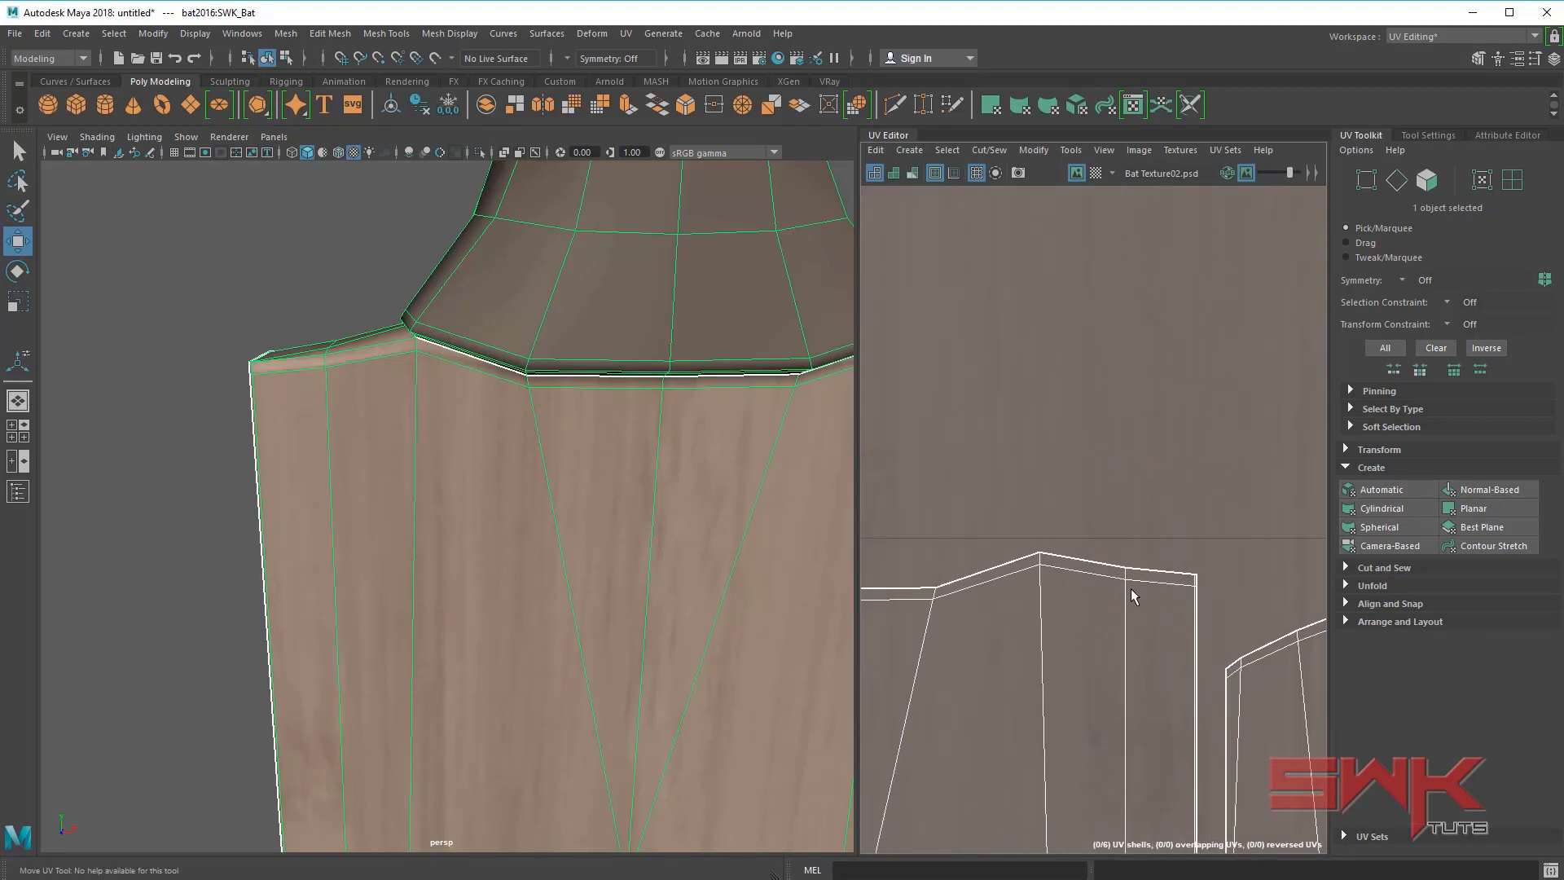
- Move and Sew the other shoulder piece onto the blade shell along its top edges, including the short vertical corner edge
{"action": "right_click_drag", "start_coordinate": [1131, 588], "coordinate": [1131, 537]}
{"action": "left_click", "coordinate": [1092, 557]}
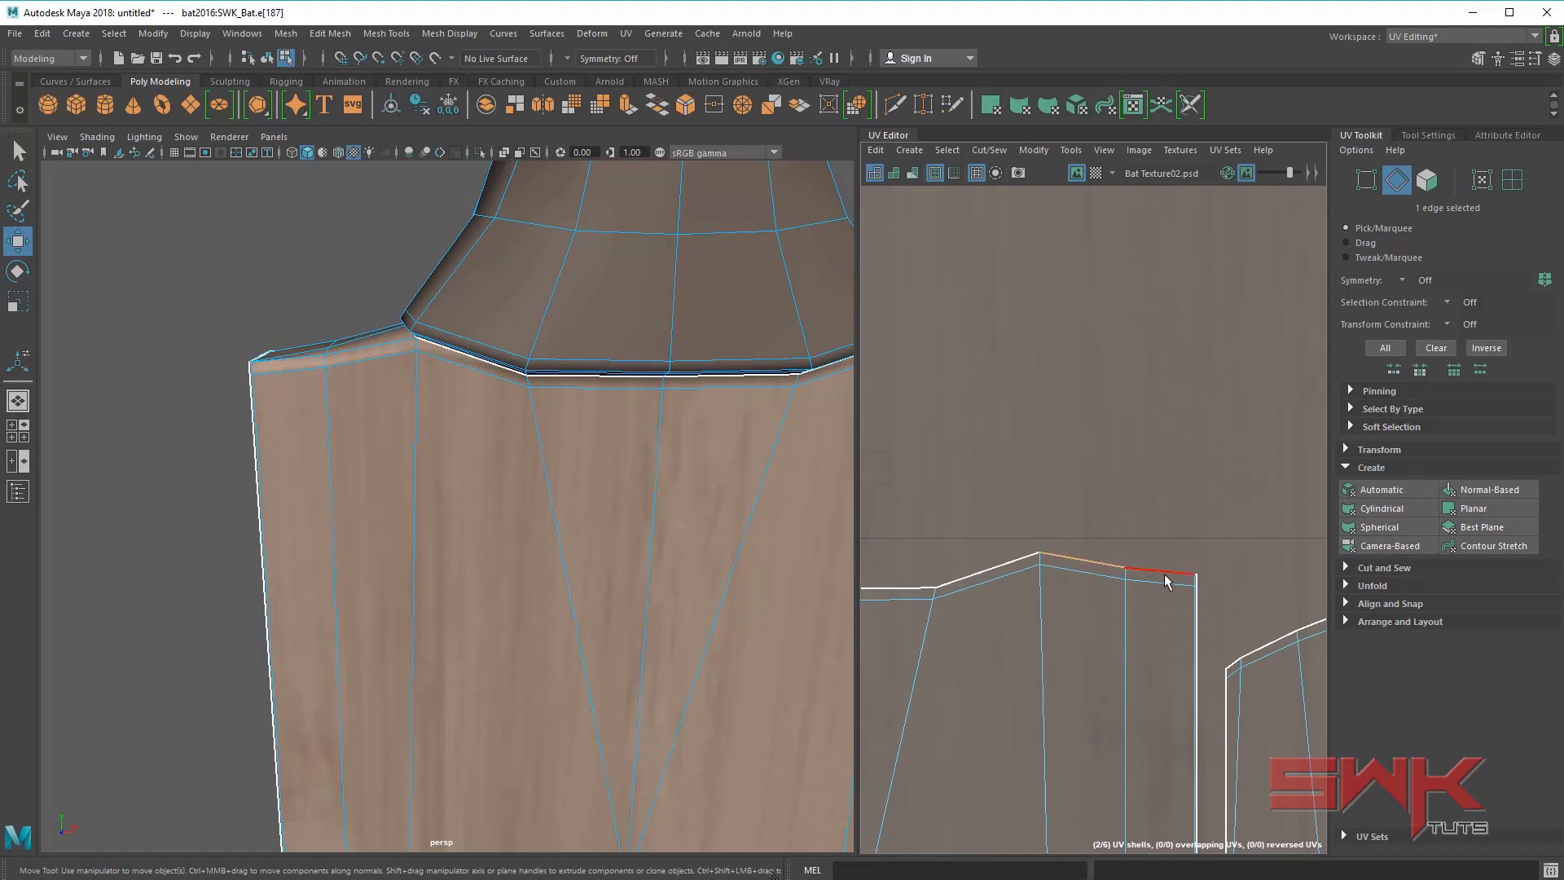
{"action": "right_click_drag", "start_coordinate": [1206, 594], "coordinate": [1385, 781], "text": "alt"}
{"action": "left_click_drag", "start_coordinate": [1237, 518], "coordinate": [1113, 554], "text": "shift"}
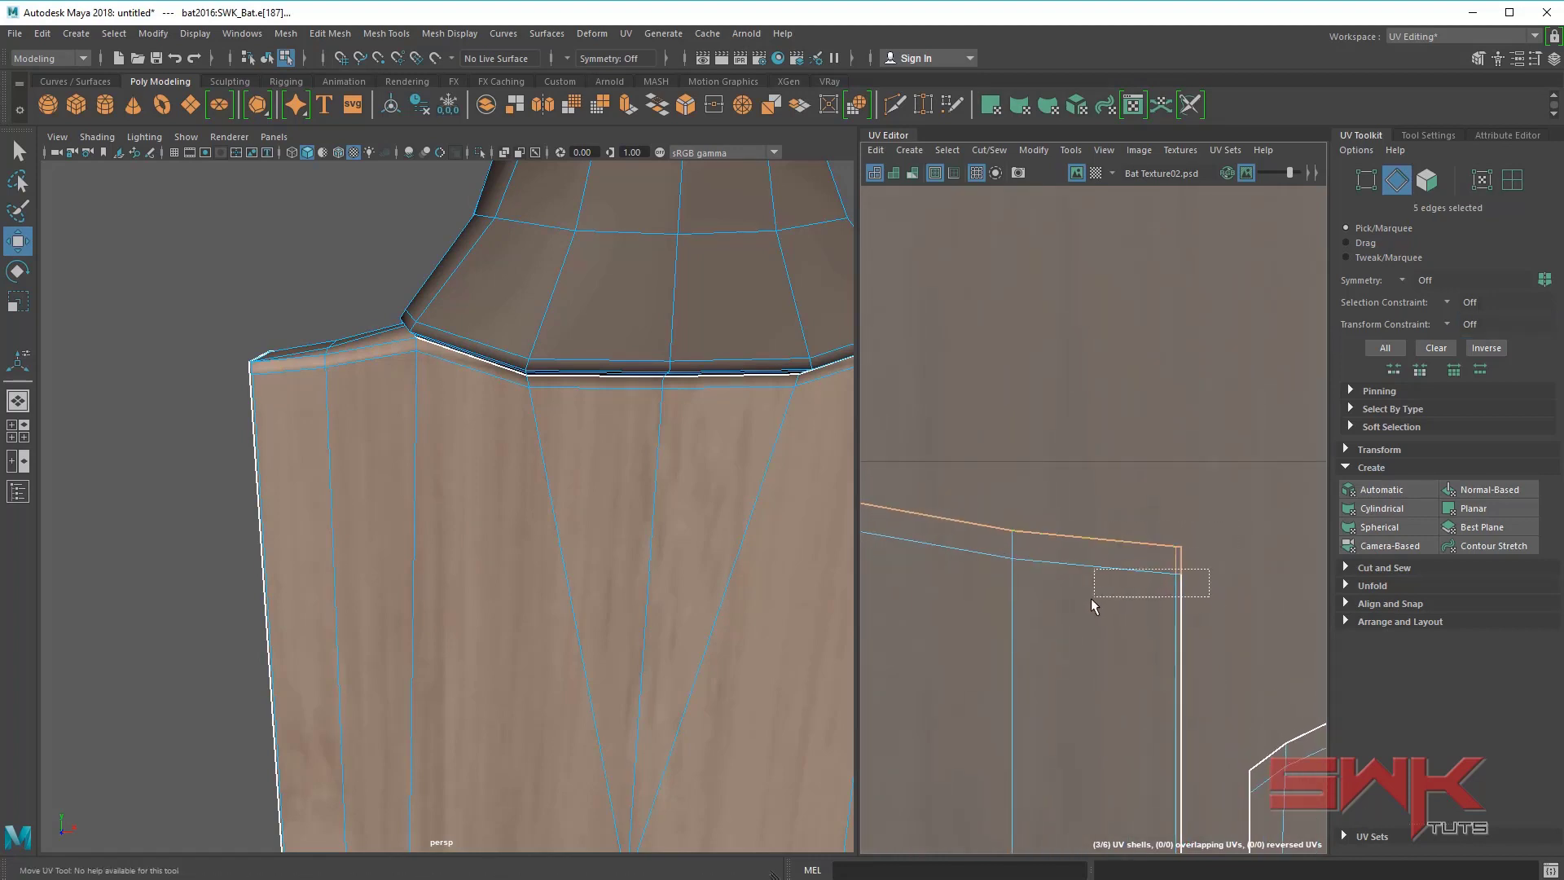
{"action": "left_click", "coordinate": [995, 151]}
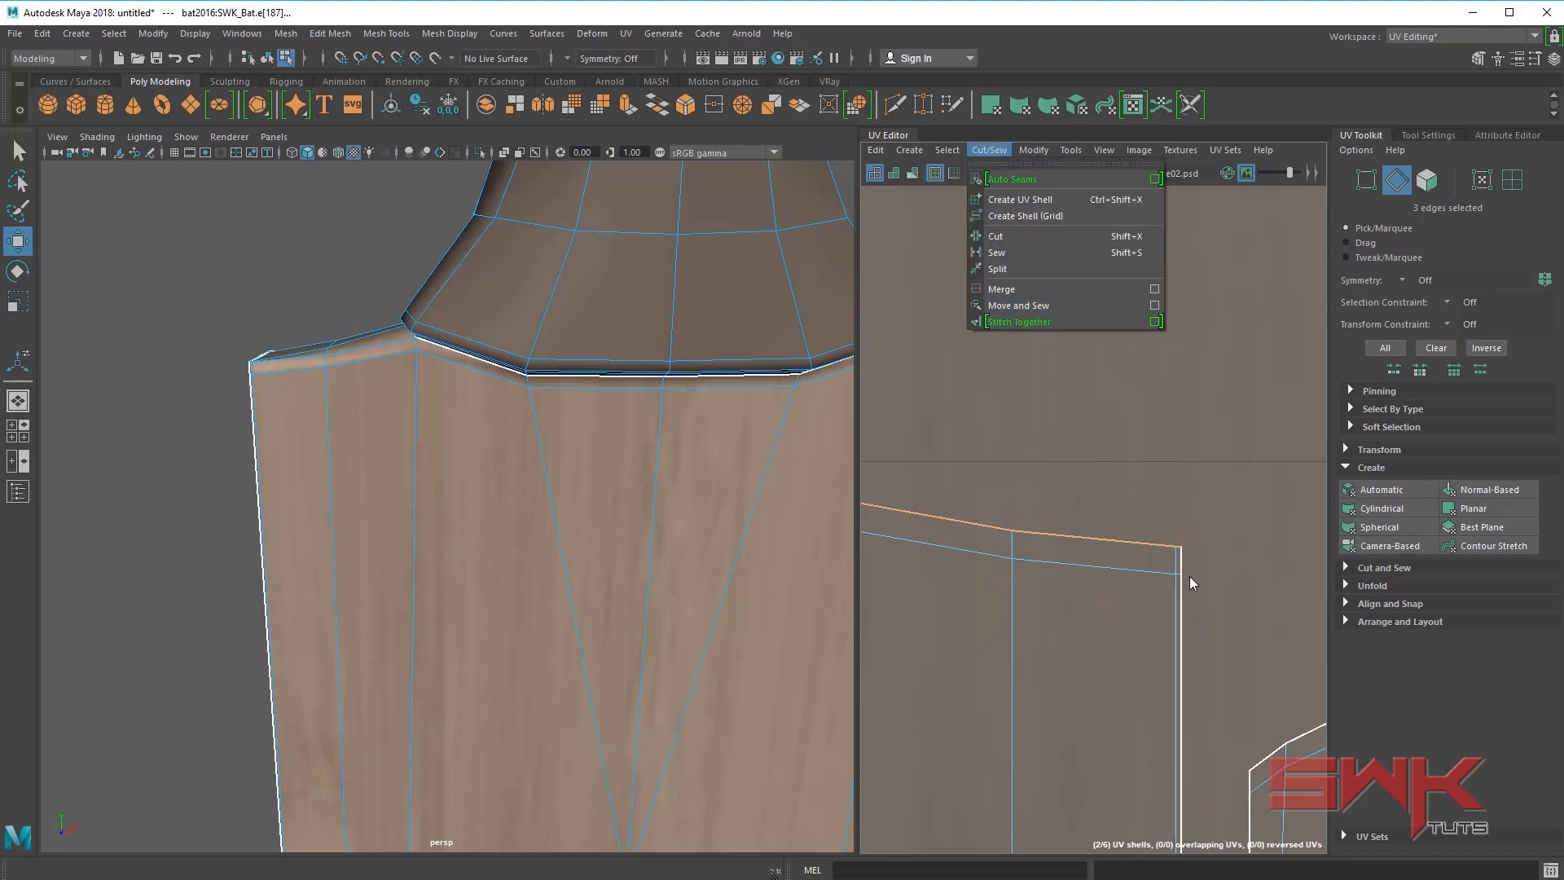
{"action": "left_click", "coordinate": [1302, 148]}
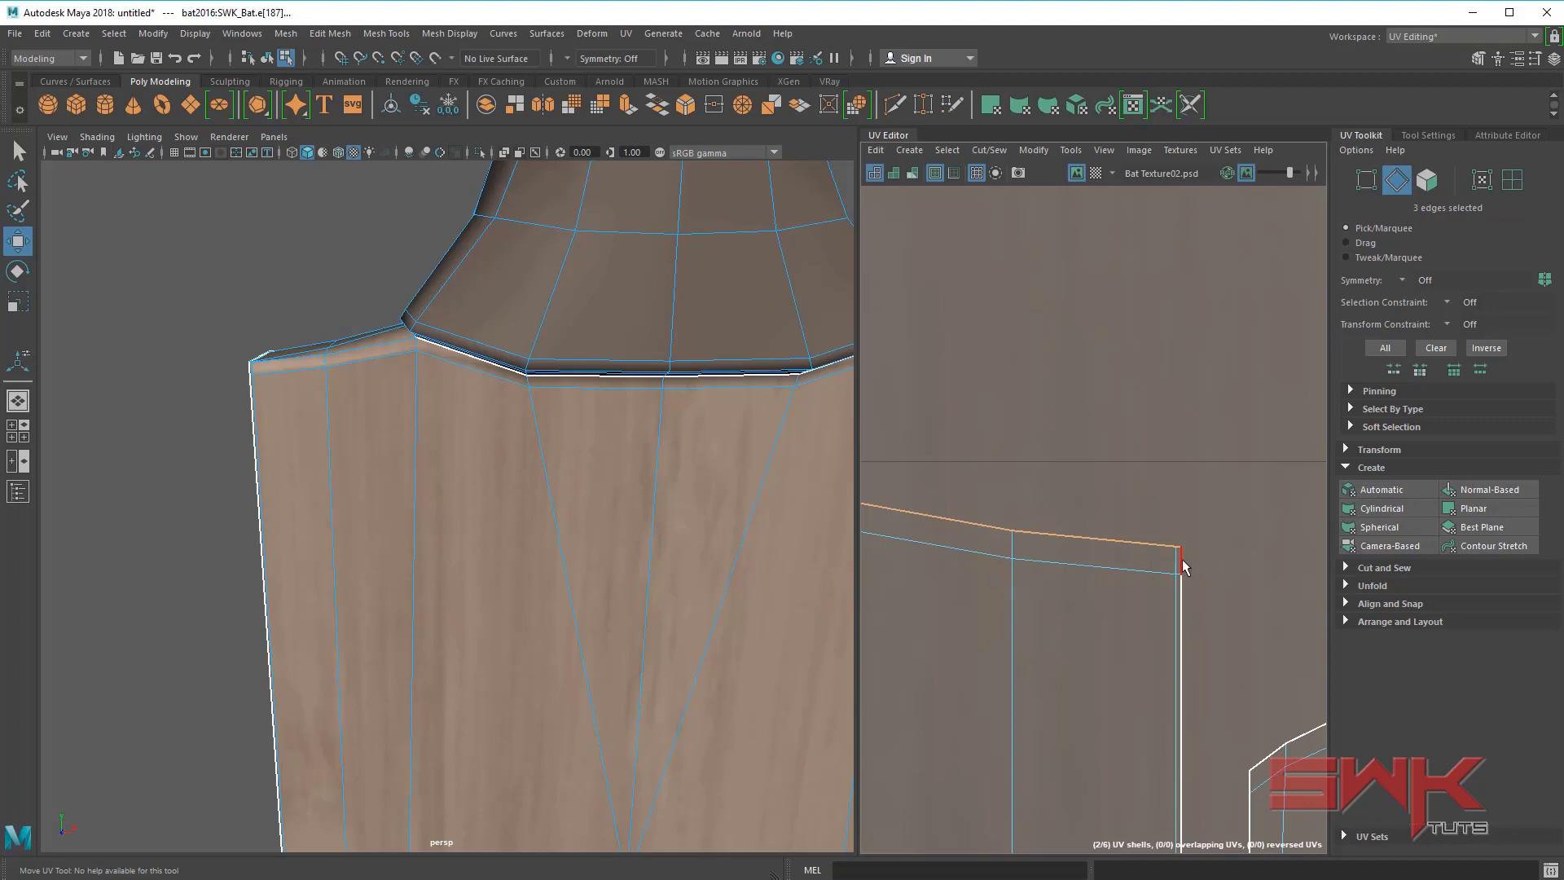
{"action": "left_click", "coordinate": [1181, 560], "text": "shift"}
{"action": "left_click", "coordinate": [995, 150]}
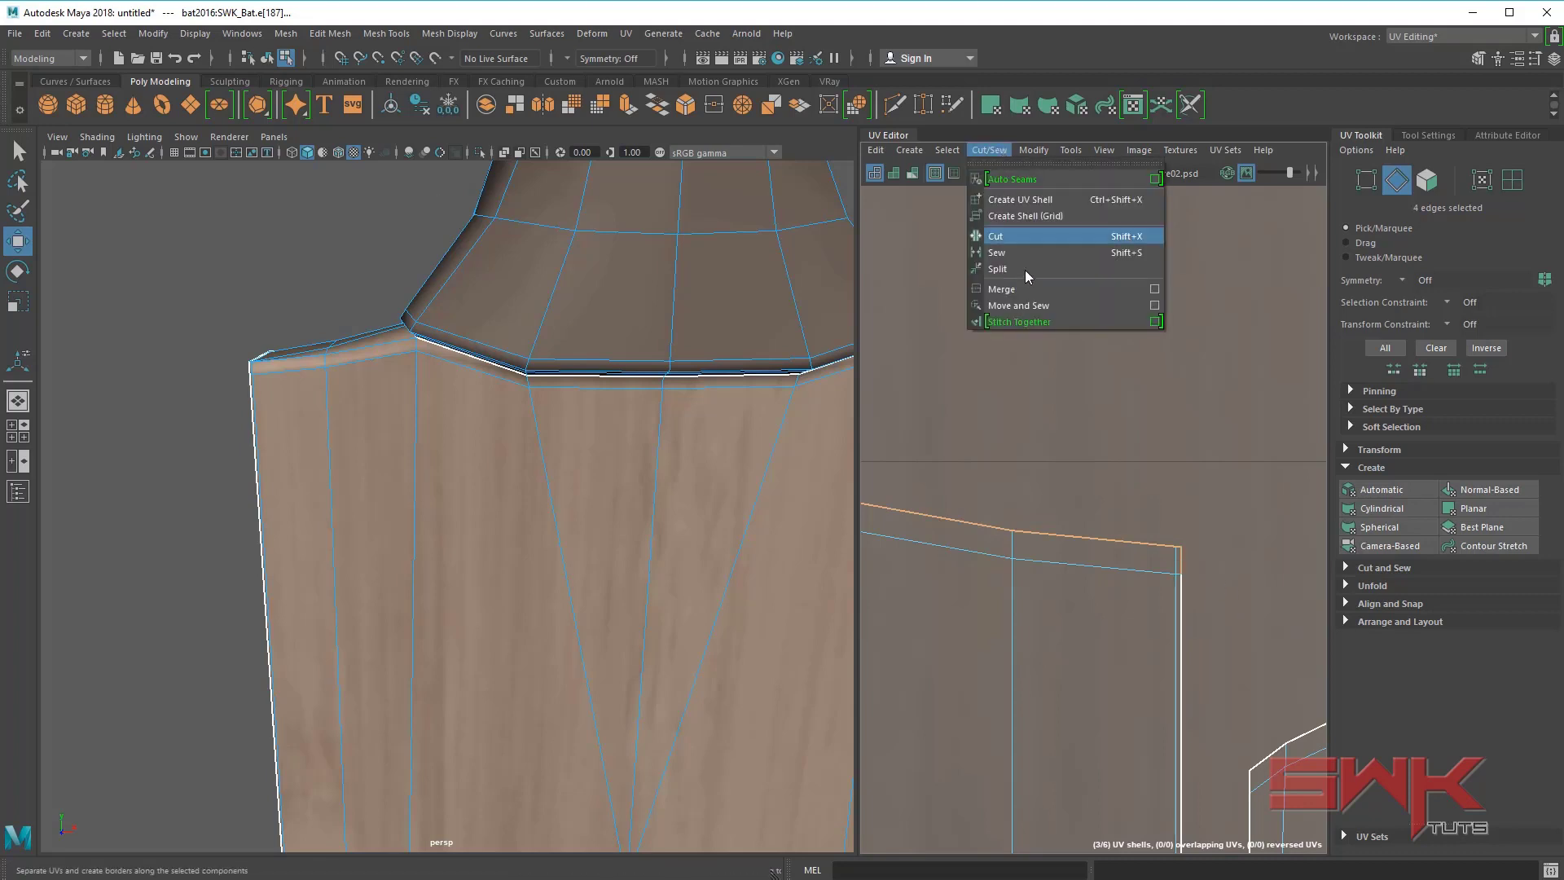
{"action": "right_click_drag", "start_coordinate": [1179, 576], "coordinate": [843, 652], "text": "alt"}
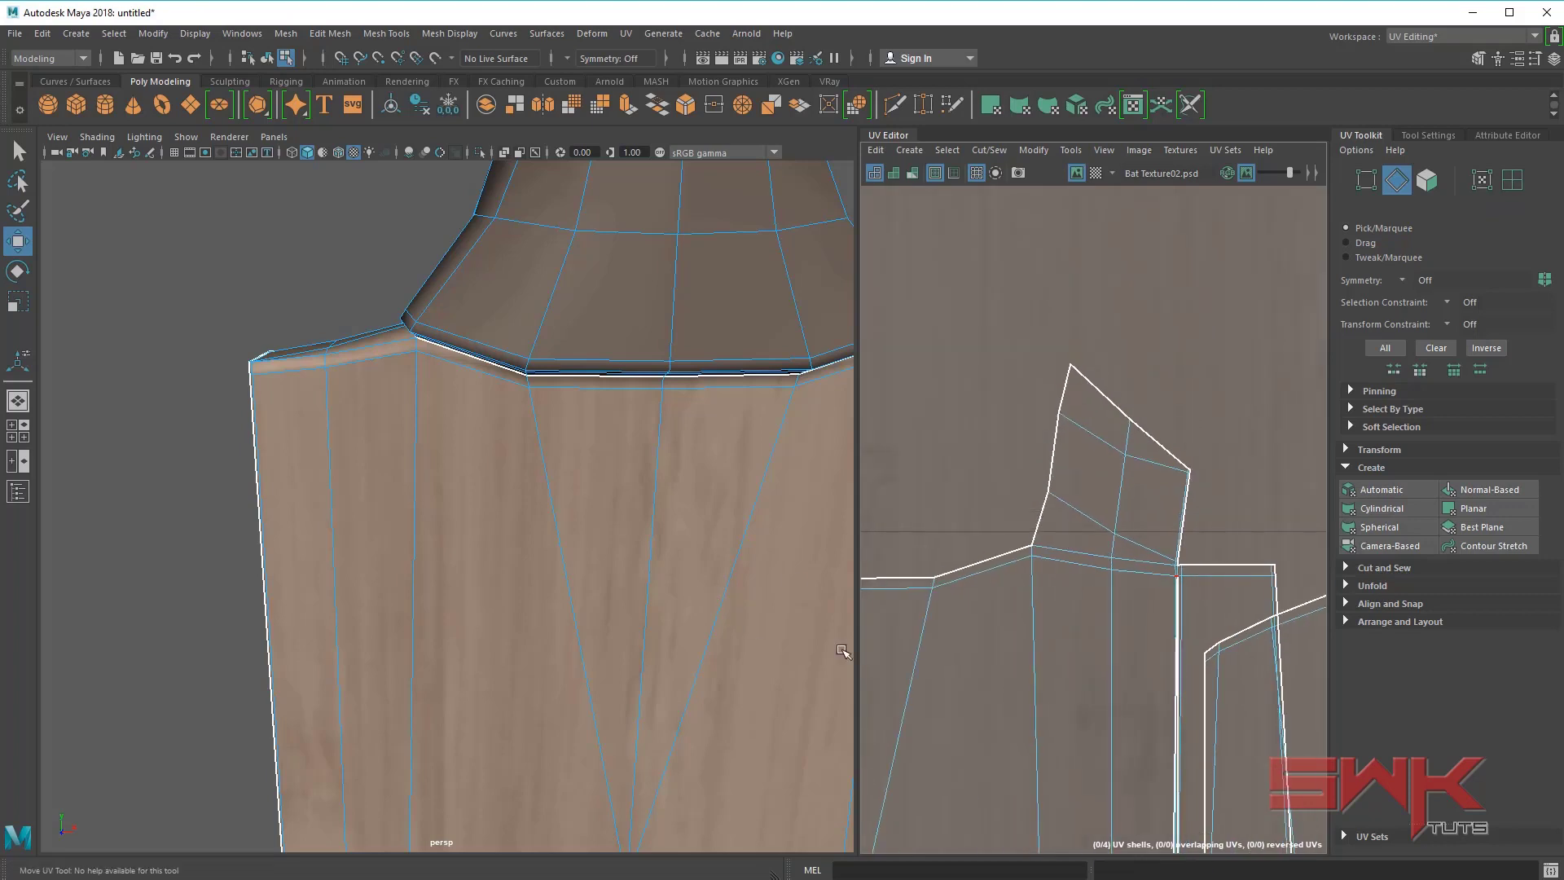
{"action": "right_click_drag", "start_coordinate": [1073, 650], "coordinate": [1038, 743], "text": "alt"}
{"action": "middle_click_drag", "start_coordinate": [1093, 778], "coordinate": [1100, 540], "text": "alt"}
{"action": "right_click_drag", "start_coordinate": [1165, 592], "coordinate": [961, 646], "text": "alt"}
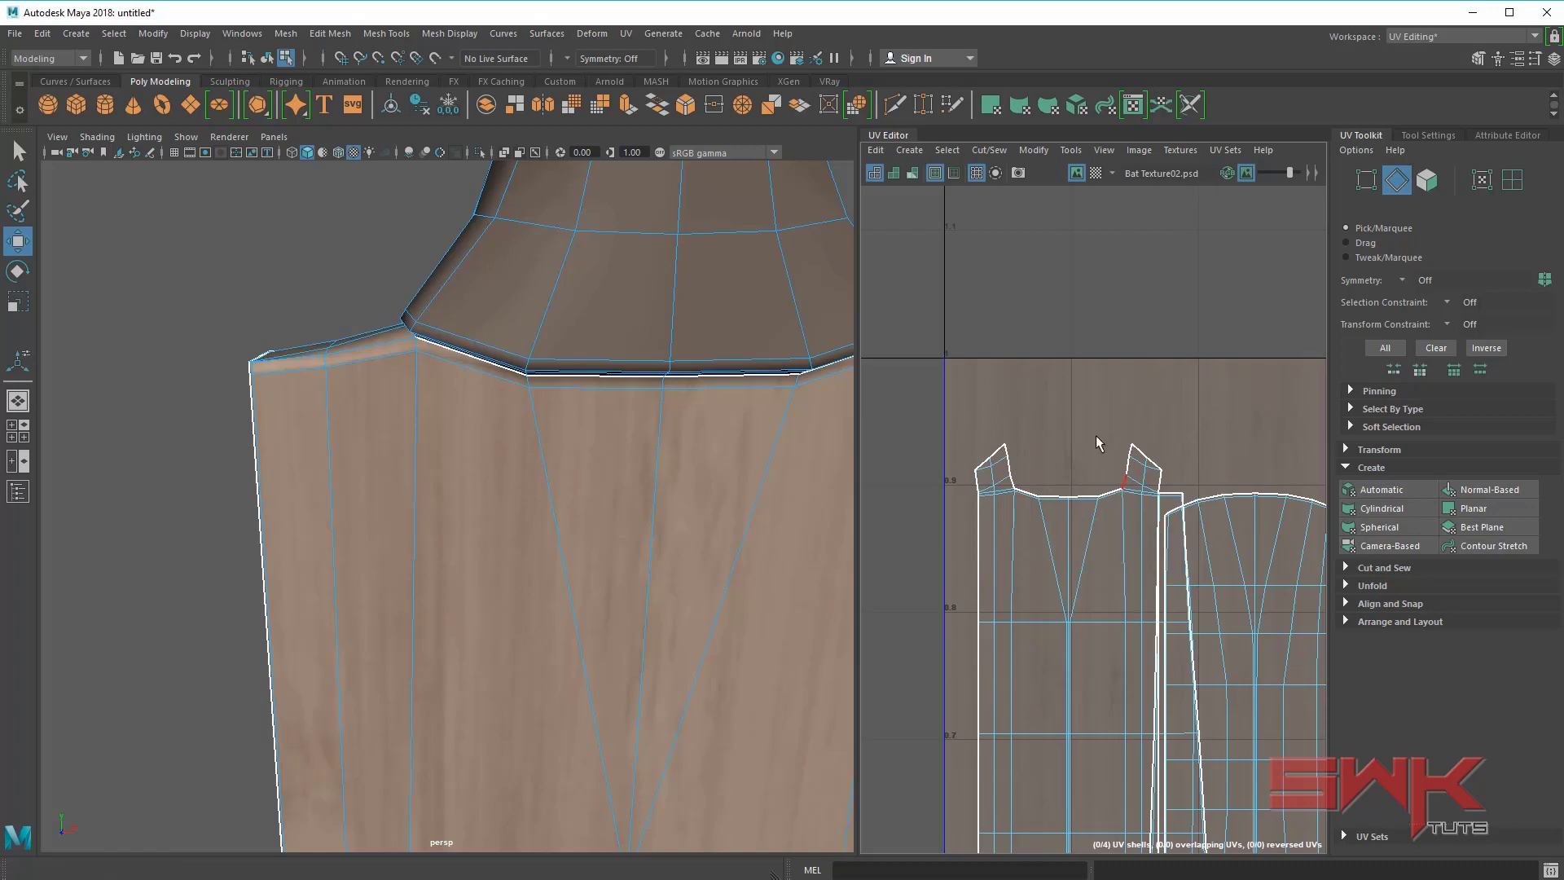
- Undo the last shoulder sew and repeat Move and Sew on only its three top edges, leaving out the short vertical corner edge
{"action": "scroll", "coordinate": [1097, 435], "scroll_direction": "up", "scroll_amount": 3}
{"action": "left_click", "coordinate": [1189, 536]}
{"action": "scroll", "coordinate": [1053, 456], "scroll_direction": "up", "scroll_amount": 6}
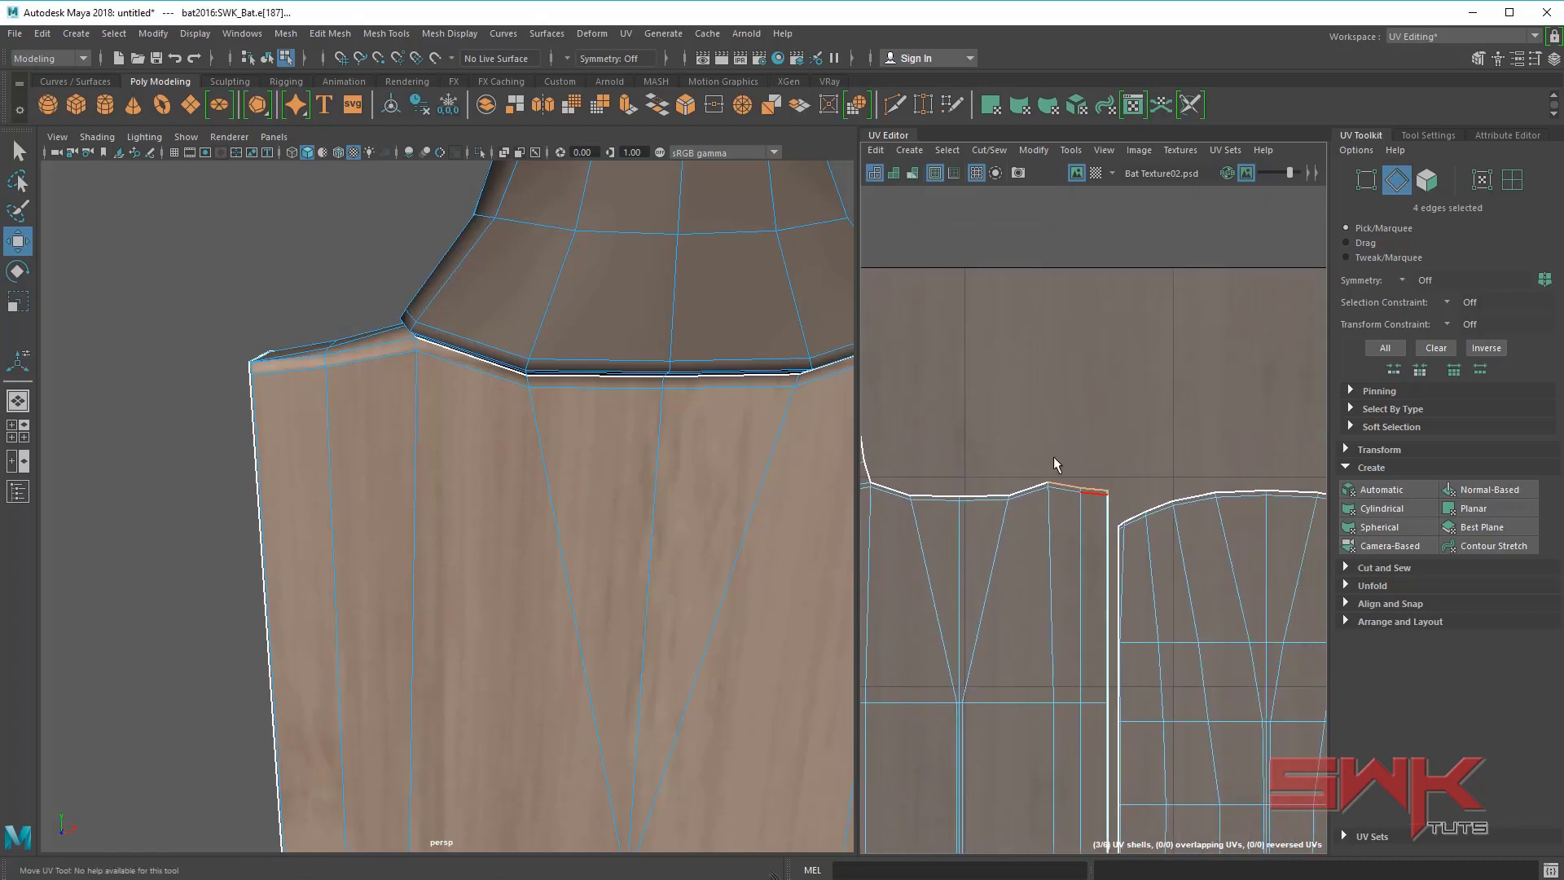
{"action": "scroll", "coordinate": [975, 601], "scroll_direction": "up", "scroll_amount": 2}
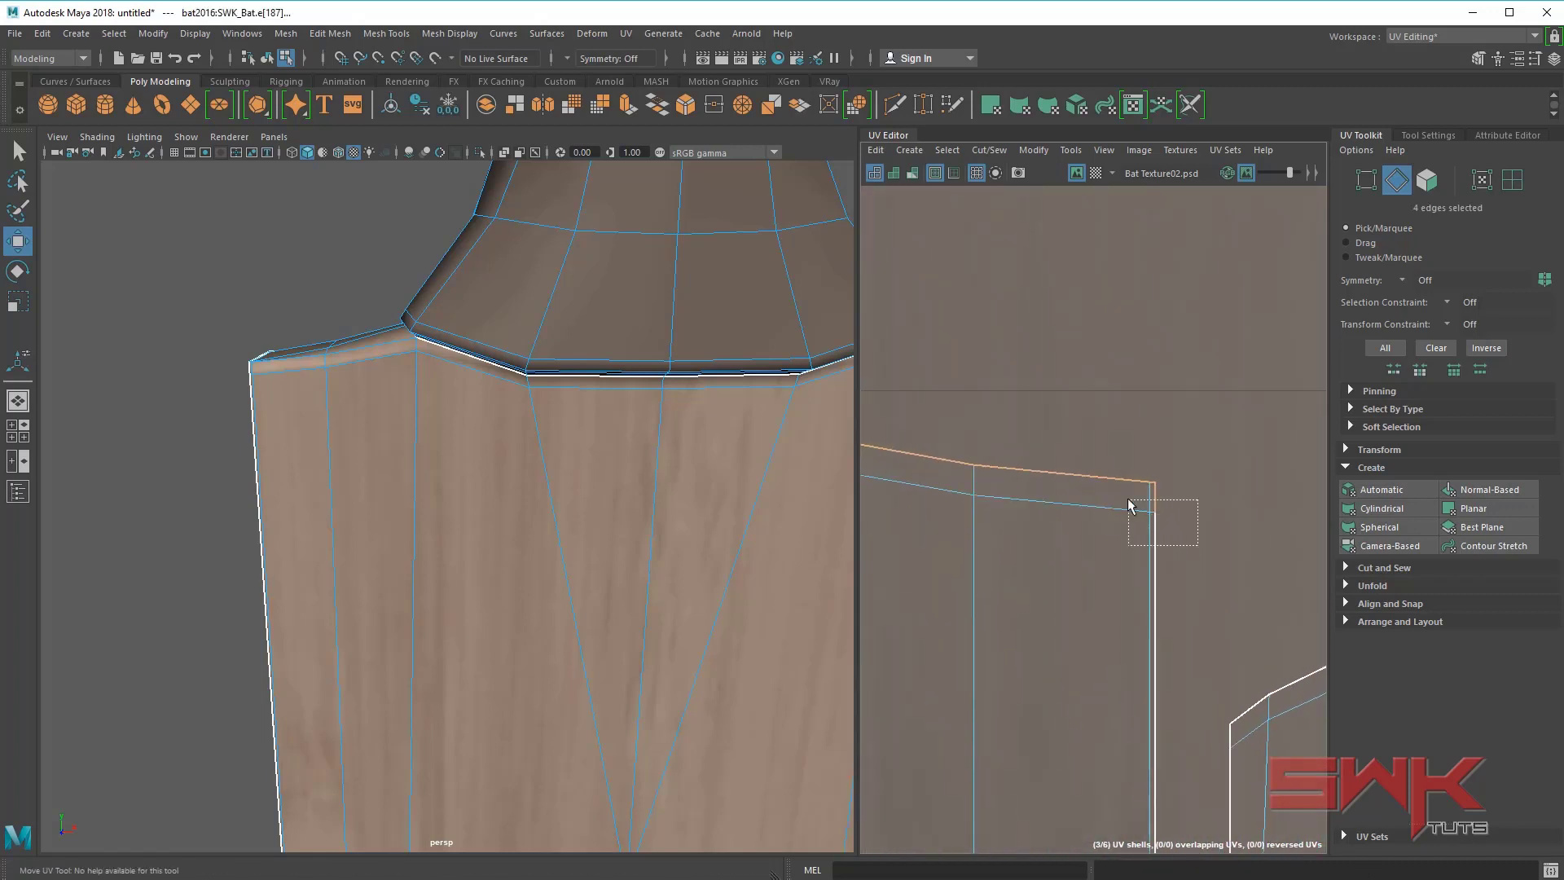
{"action": "left_click_drag", "start_coordinate": [1128, 499], "coordinate": [1125, 497], "text": "ctrl"}
{"action": "middle_click_drag", "start_coordinate": [1077, 588], "coordinate": [1231, 602], "text": "alt"}
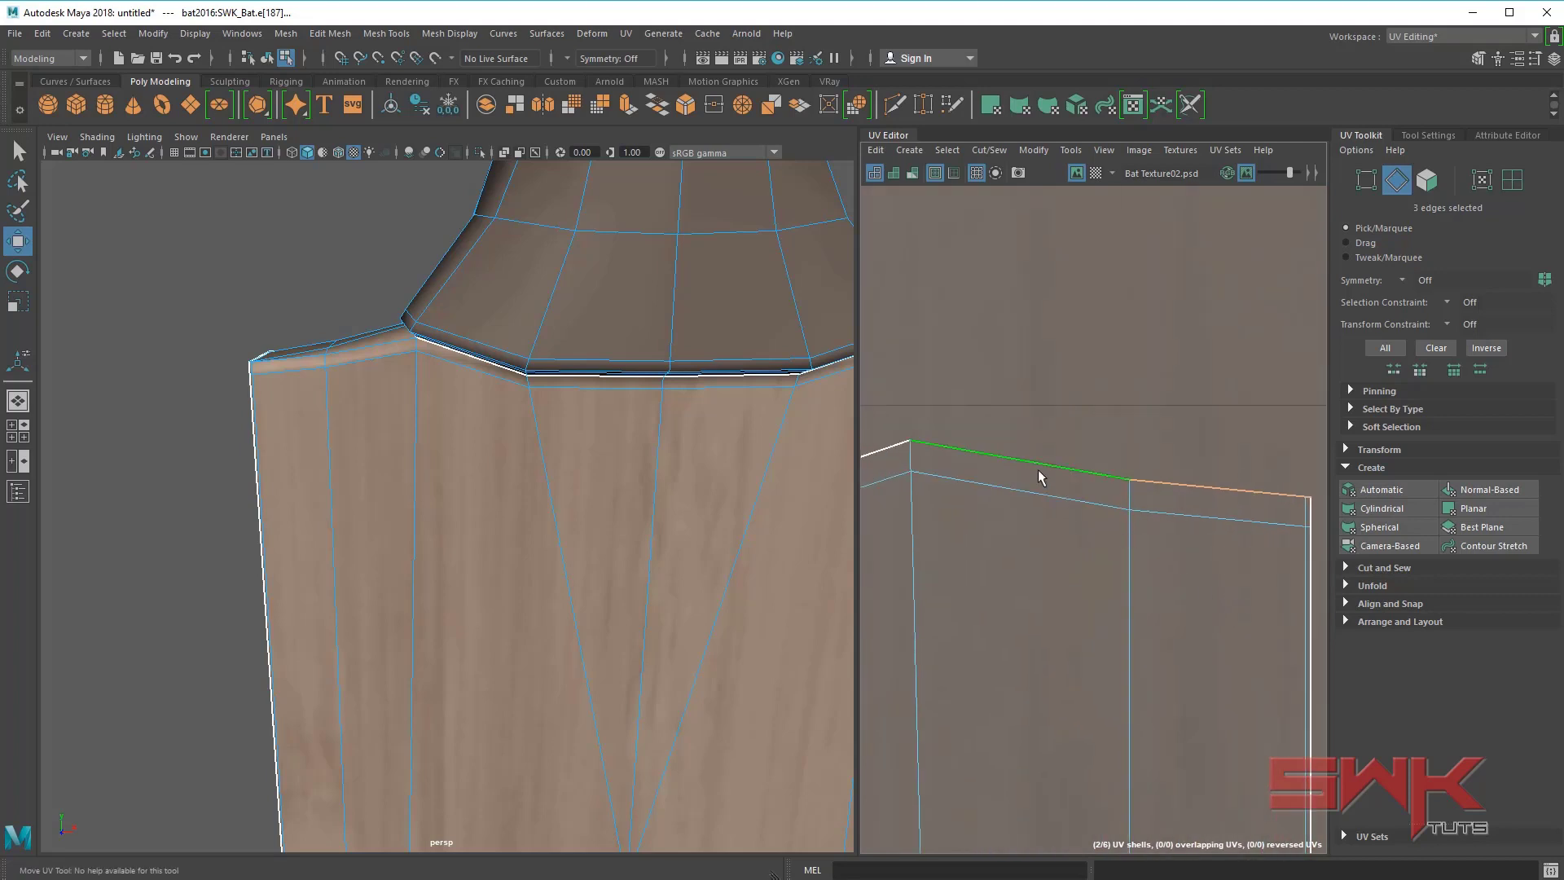
{"action": "left_click", "coordinate": [1031, 149]}
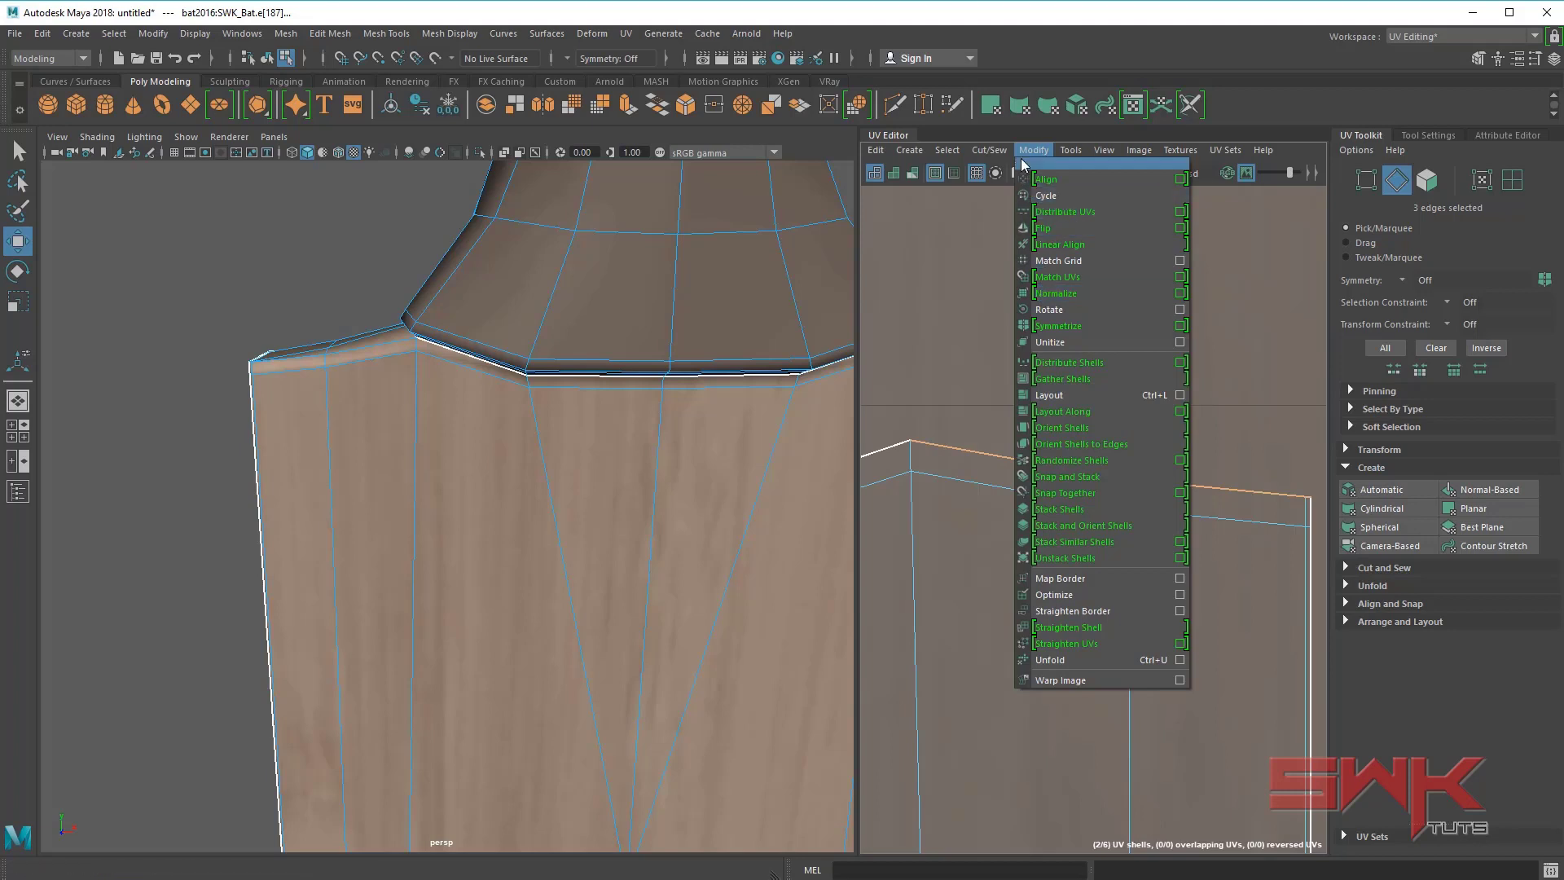
{"action": "left_click", "coordinate": [1033, 151]}
{"action": "left_click", "coordinate": [995, 151]}
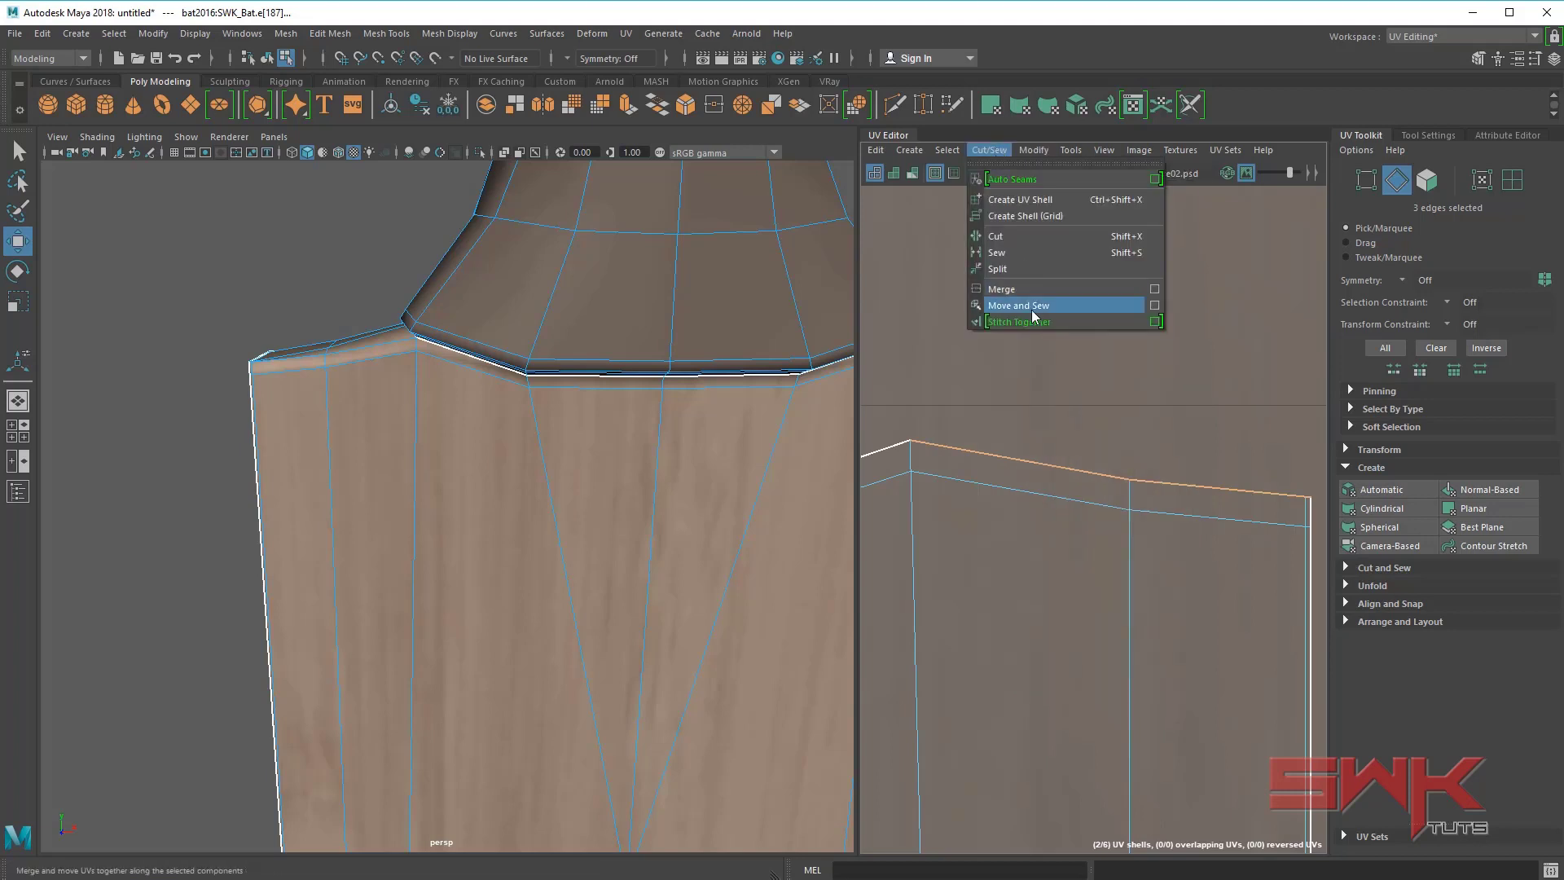
{"action": "left_click", "coordinate": [1031, 310]}
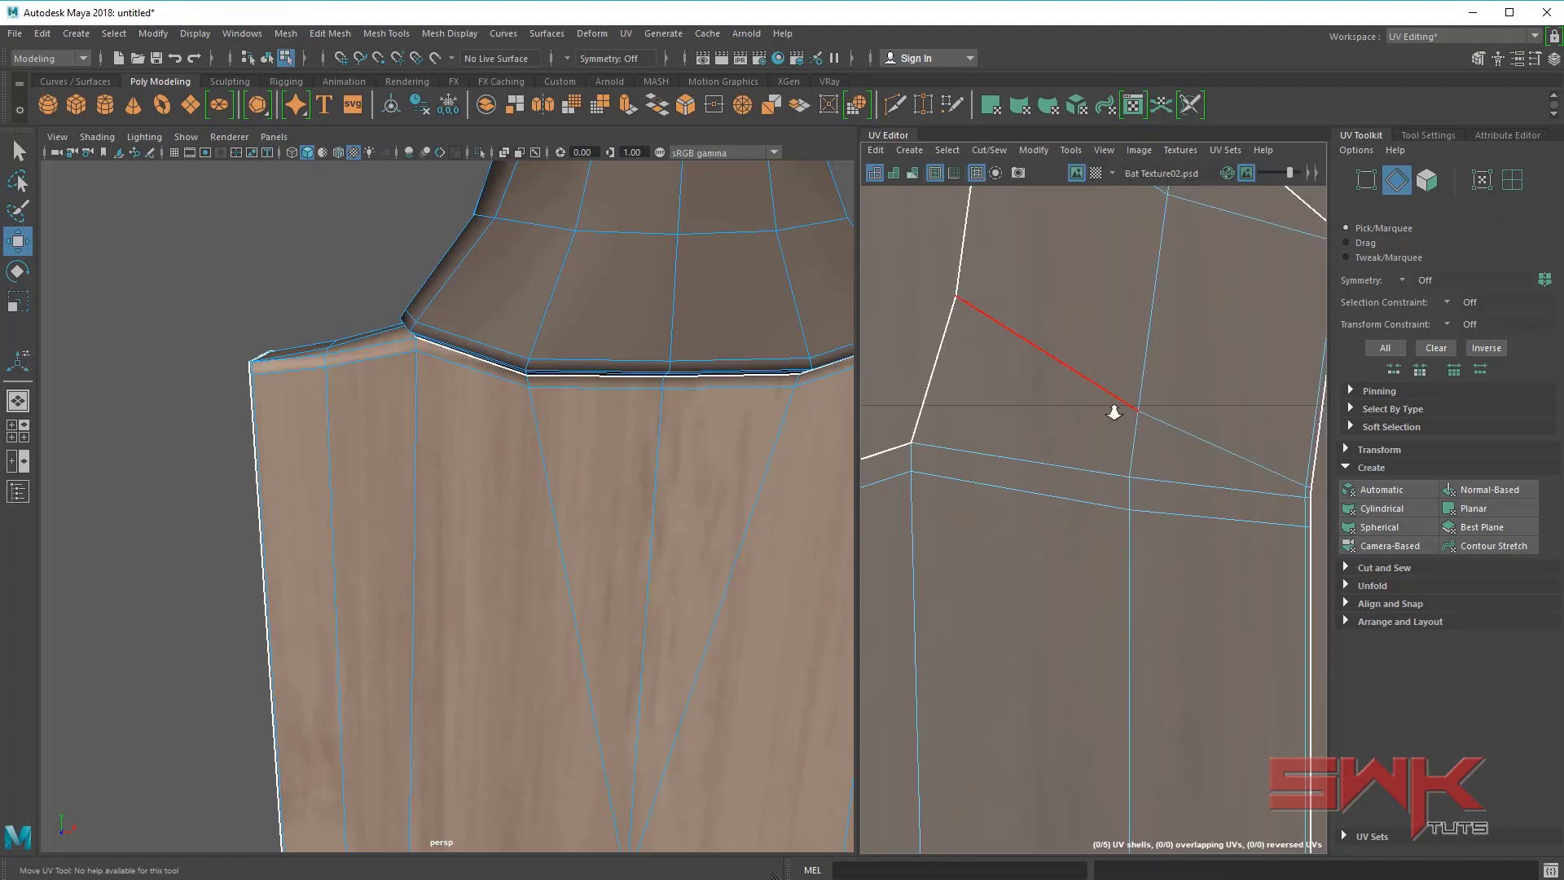
- Examine the wood texture on the blade's front and back faces
{"action": "scroll", "coordinate": [886, 470], "scroll_direction": "down", "scroll_amount": 5}
{"action": "scroll", "coordinate": [997, 508], "scroll_direction": "down", "scroll_amount": 5}
{"action": "middle_click_drag", "start_coordinate": [1017, 652], "coordinate": [968, 421], "text": "alt"}
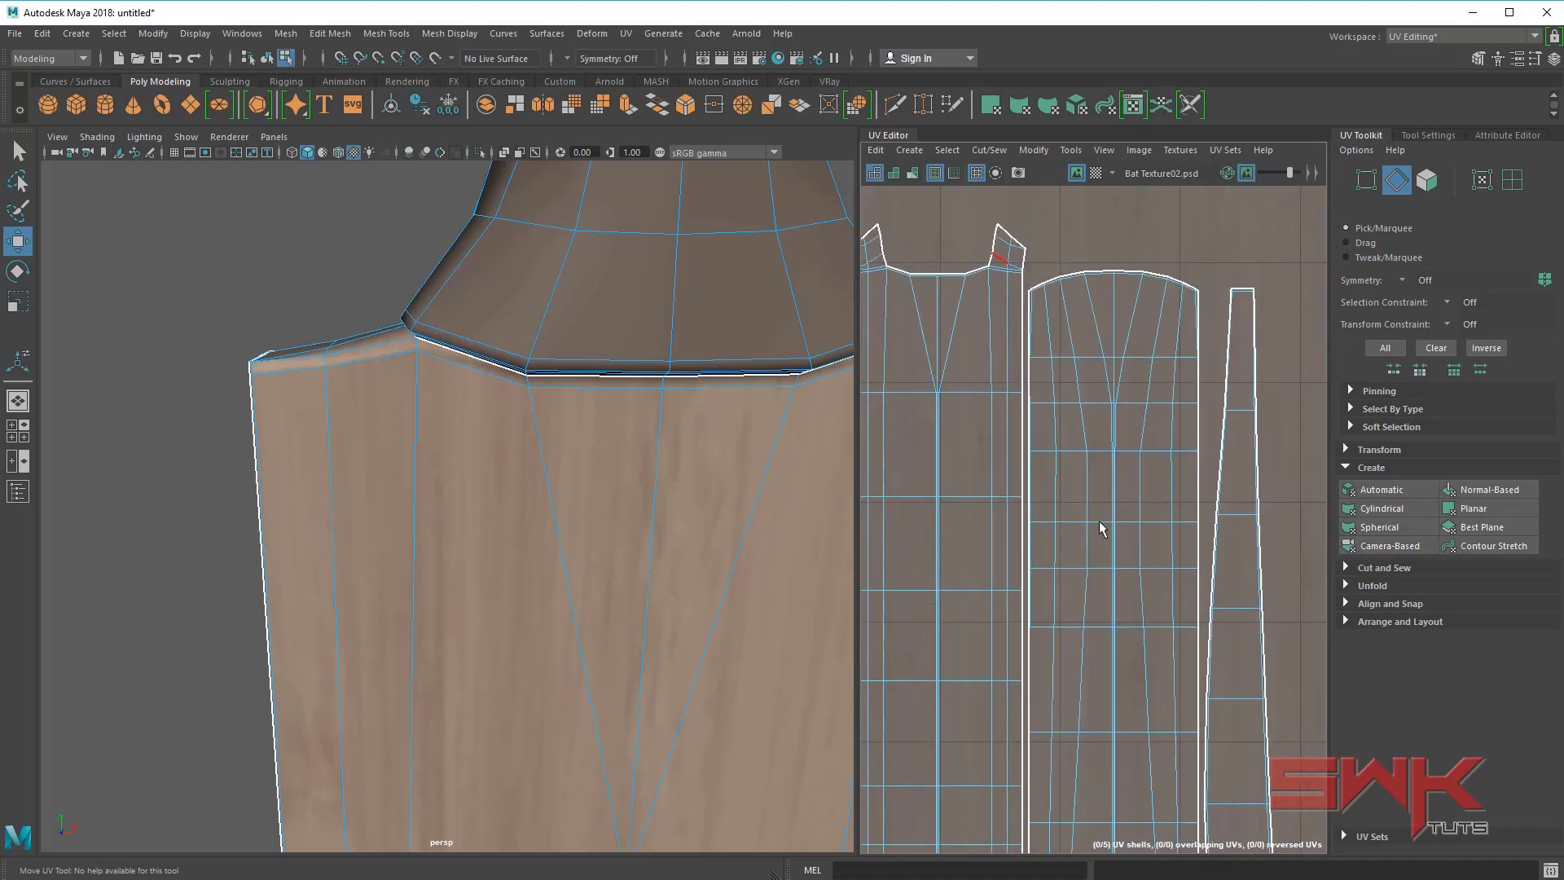
{"action": "scroll", "coordinate": [1108, 525], "scroll_direction": "down", "scroll_amount": 2}
{"action": "middle_click_drag", "start_coordinate": [721, 658], "coordinate": [653, 408], "text": "alt"}
{"action": "scroll", "coordinate": [643, 481], "scroll_direction": "down", "scroll_amount": 5}
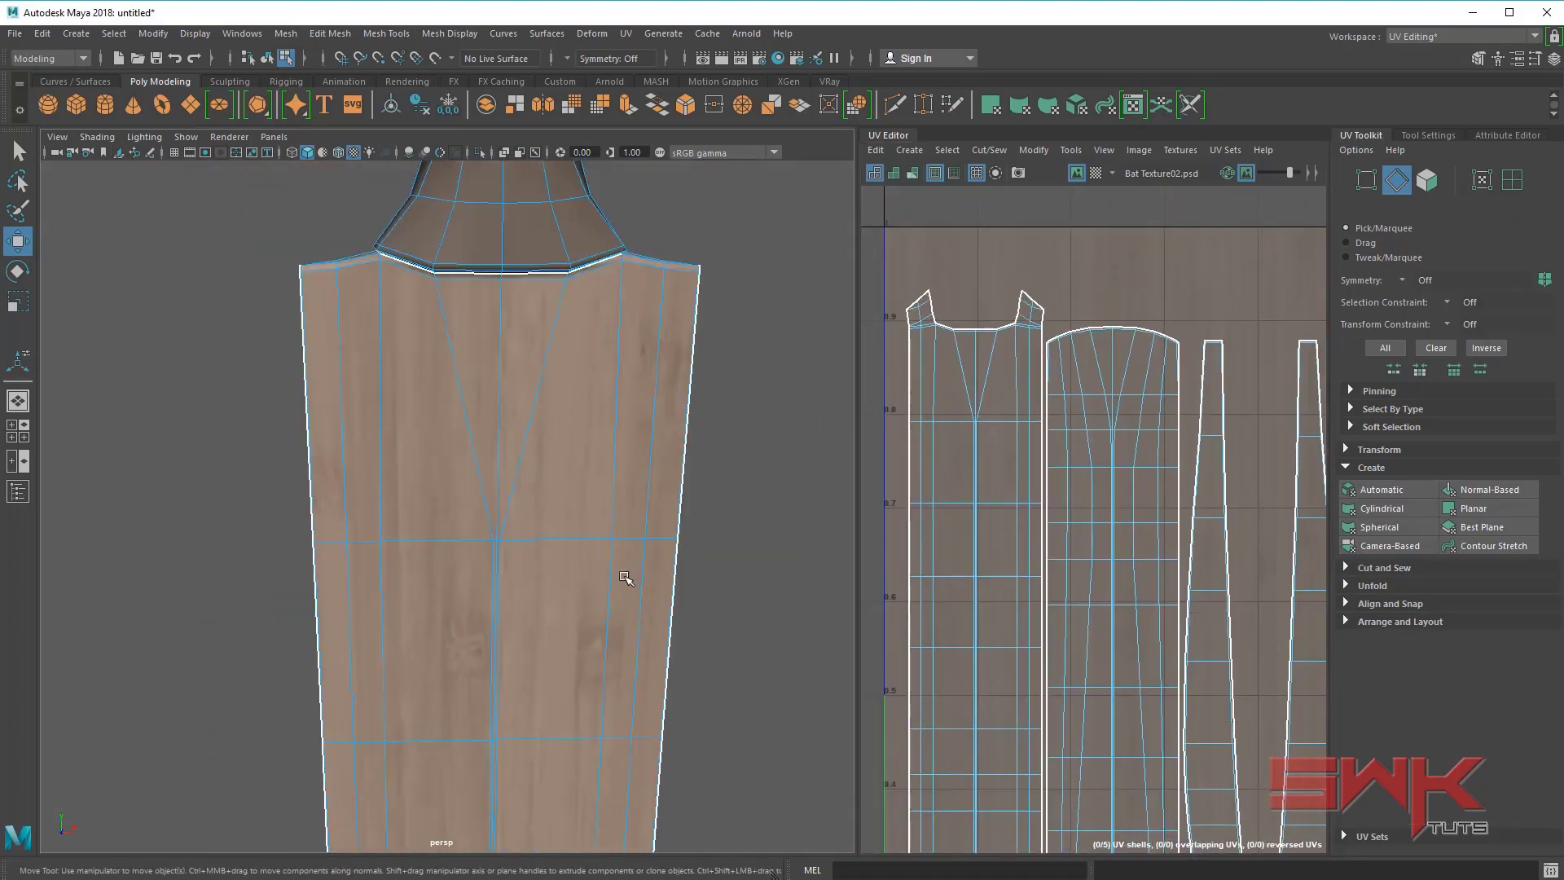
{"action": "left_click_drag", "start_coordinate": [624, 576], "coordinate": [424, 562], "text": "alt"}
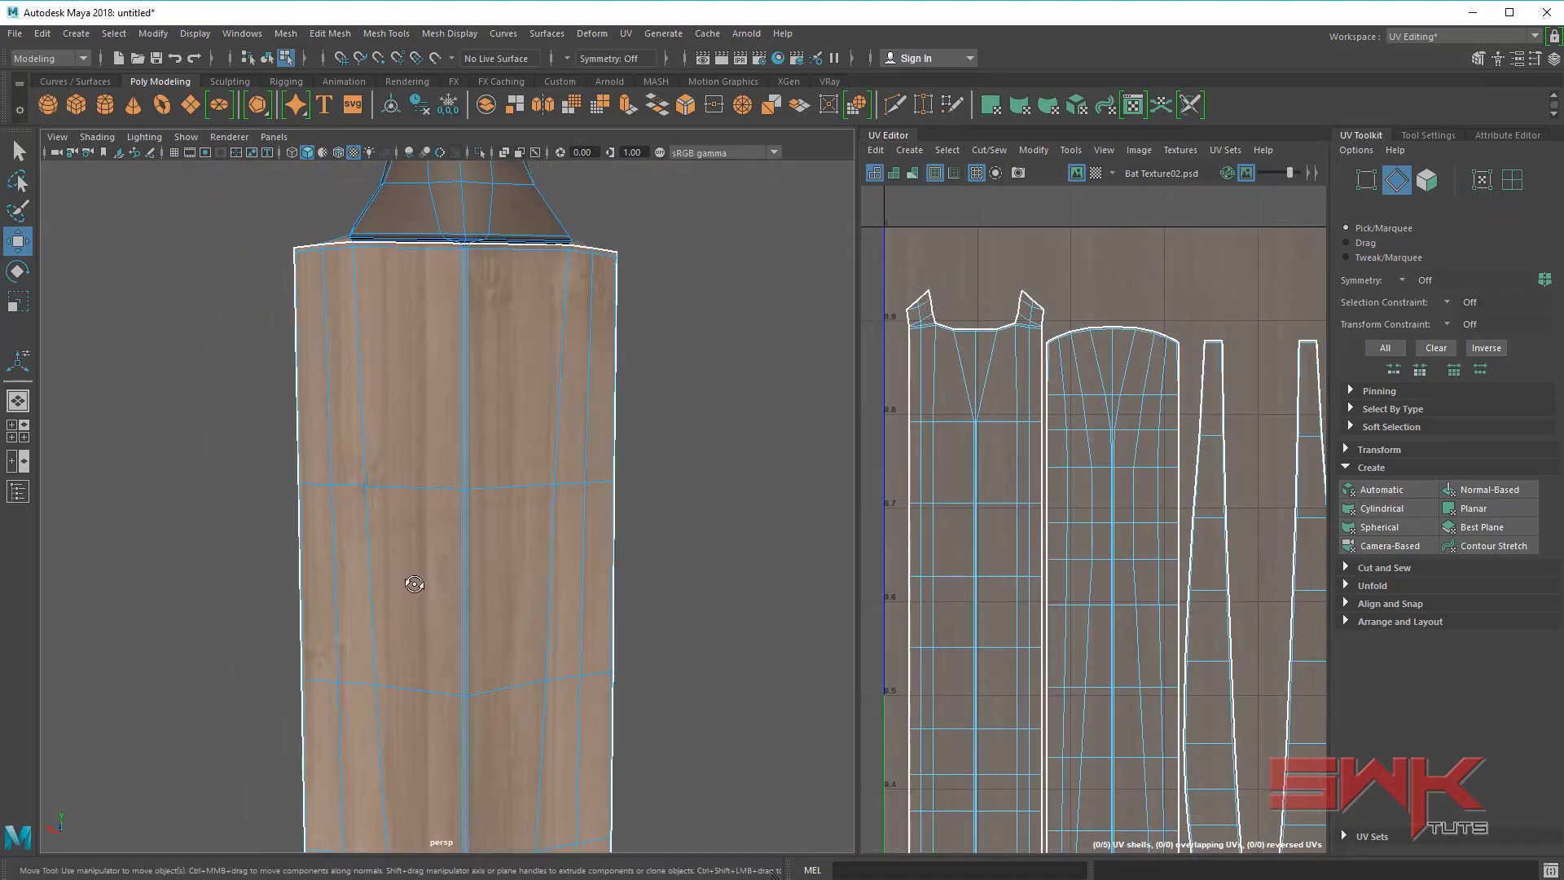
- Select the edges and UVs at the rounded end of the back-face shell to check where they lie on the bat
{"action": "left_click_drag", "start_coordinate": [1127, 306], "coordinate": [1068, 380]}
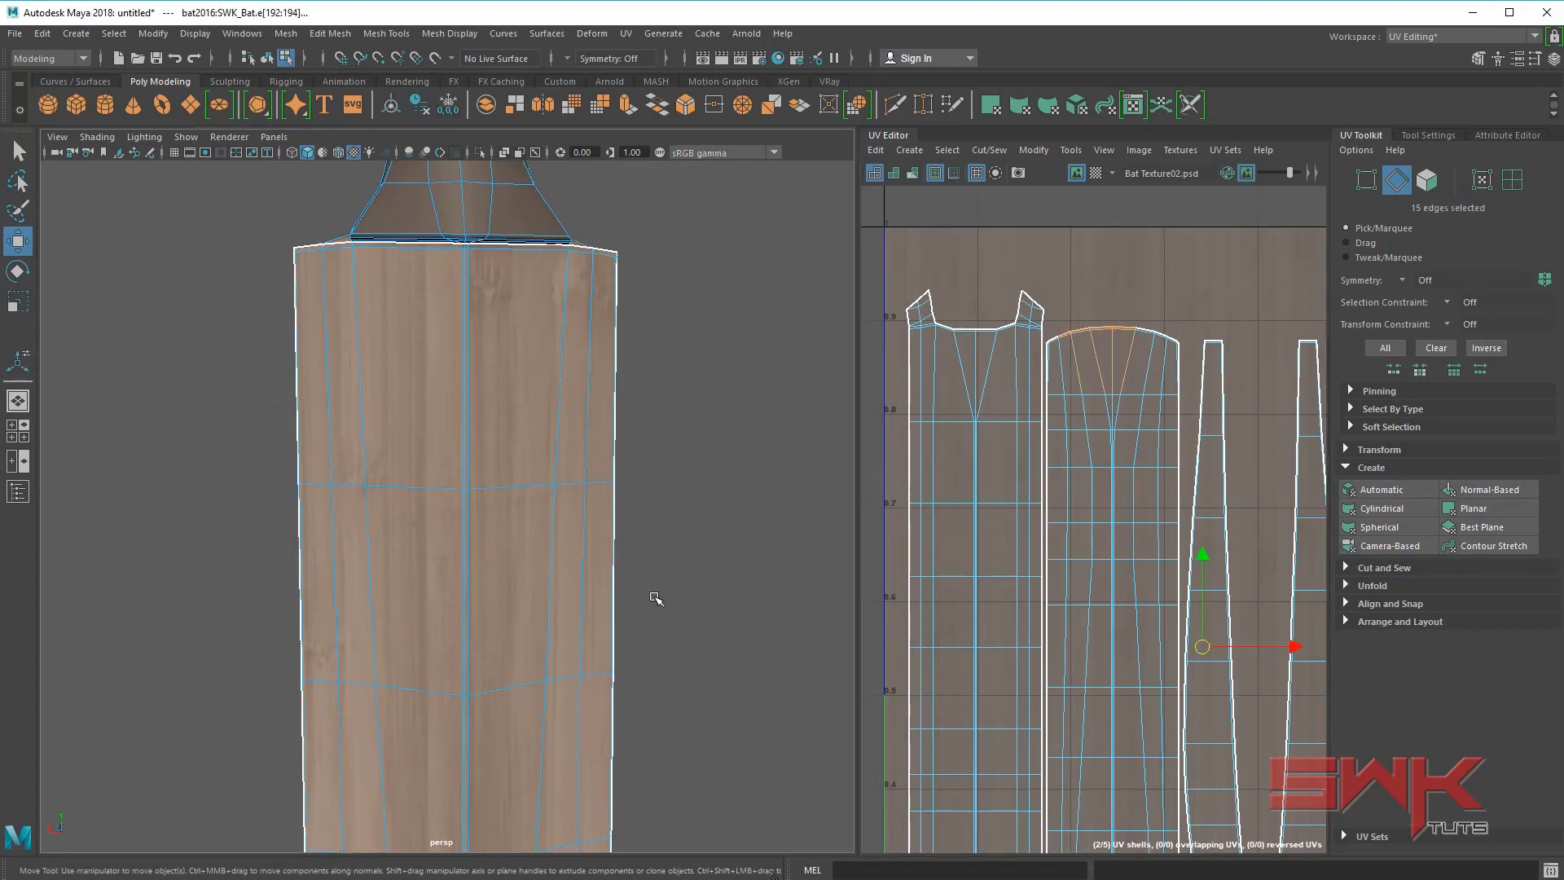
{"action": "scroll", "coordinate": [531, 666], "scroll_direction": "down", "scroll_amount": 4}
{"action": "middle_click_drag", "start_coordinate": [531, 666], "coordinate": [561, 390], "text": "alt"}
{"action": "scroll", "coordinate": [513, 676], "scroll_direction": "down", "scroll_amount": 3}
{"action": "left_click_drag", "start_coordinate": [513, 676], "coordinate": [538, 502], "text": "alt"}
{"action": "scroll", "coordinate": [652, 611], "scroll_direction": "up", "scroll_amount": 4}
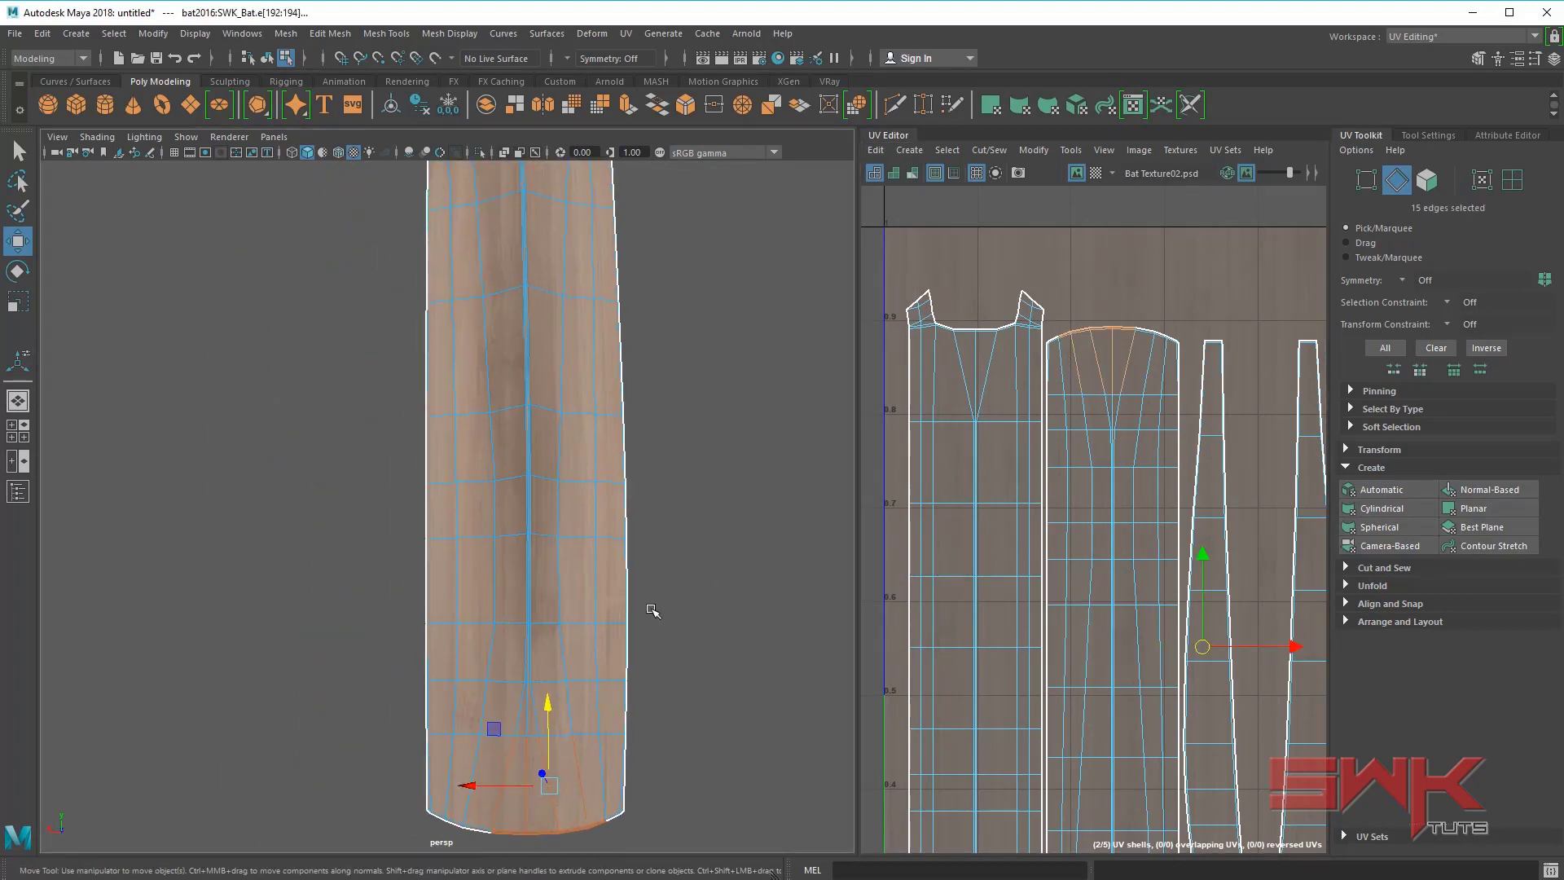
{"action": "left_click_drag", "start_coordinate": [652, 611], "coordinate": [612, 536], "text": "alt"}
{"action": "right_click_drag", "start_coordinate": [1083, 419], "coordinate": [1144, 412]}
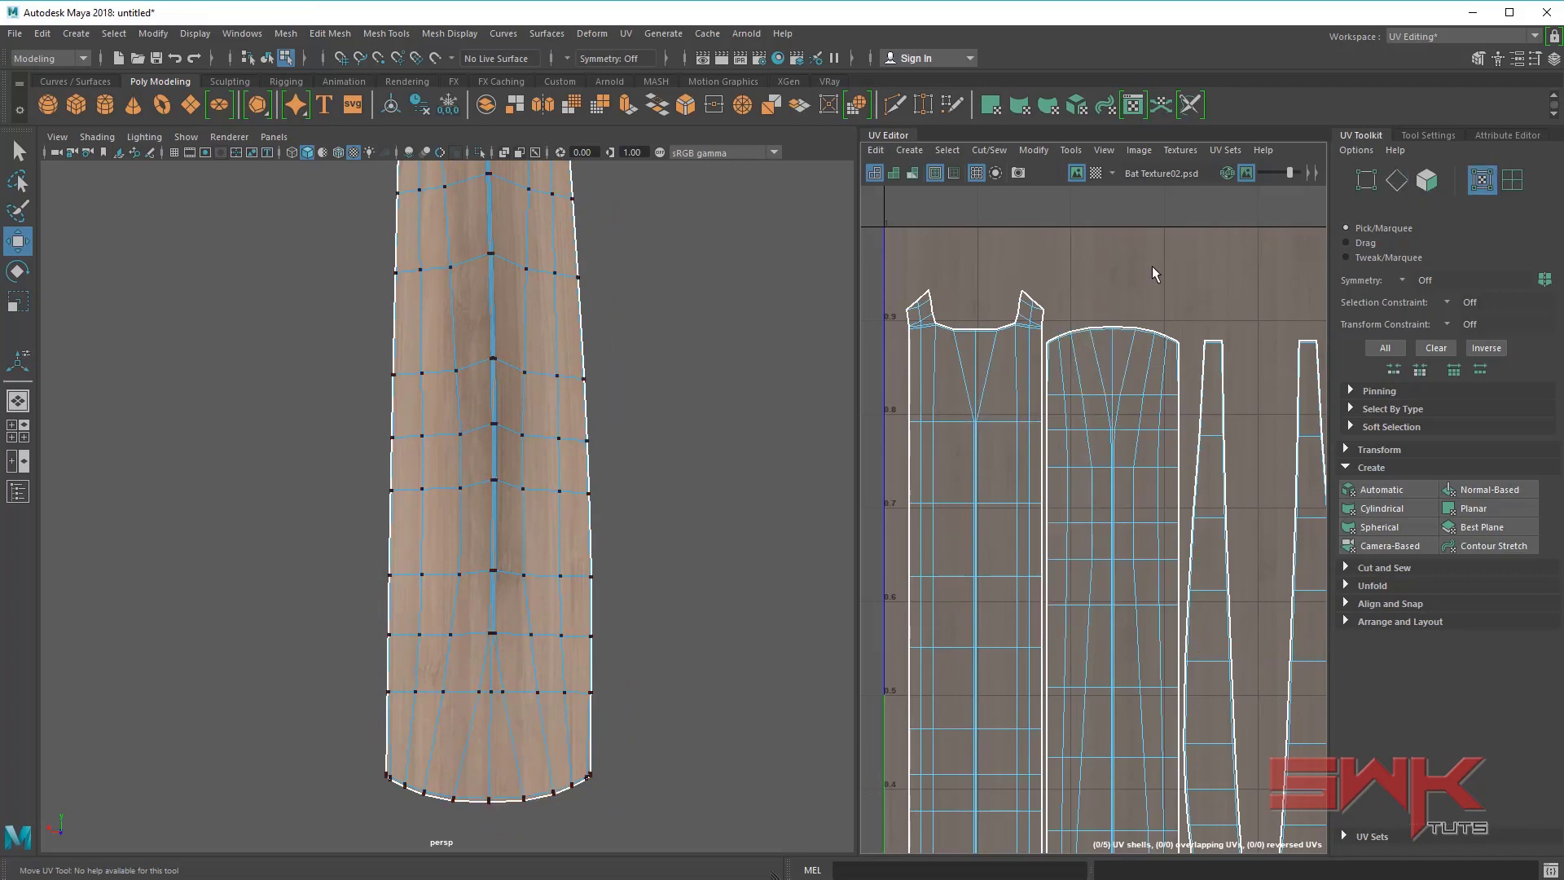
{"action": "left_click_drag", "start_coordinate": [1166, 267], "coordinate": [1094, 356]}
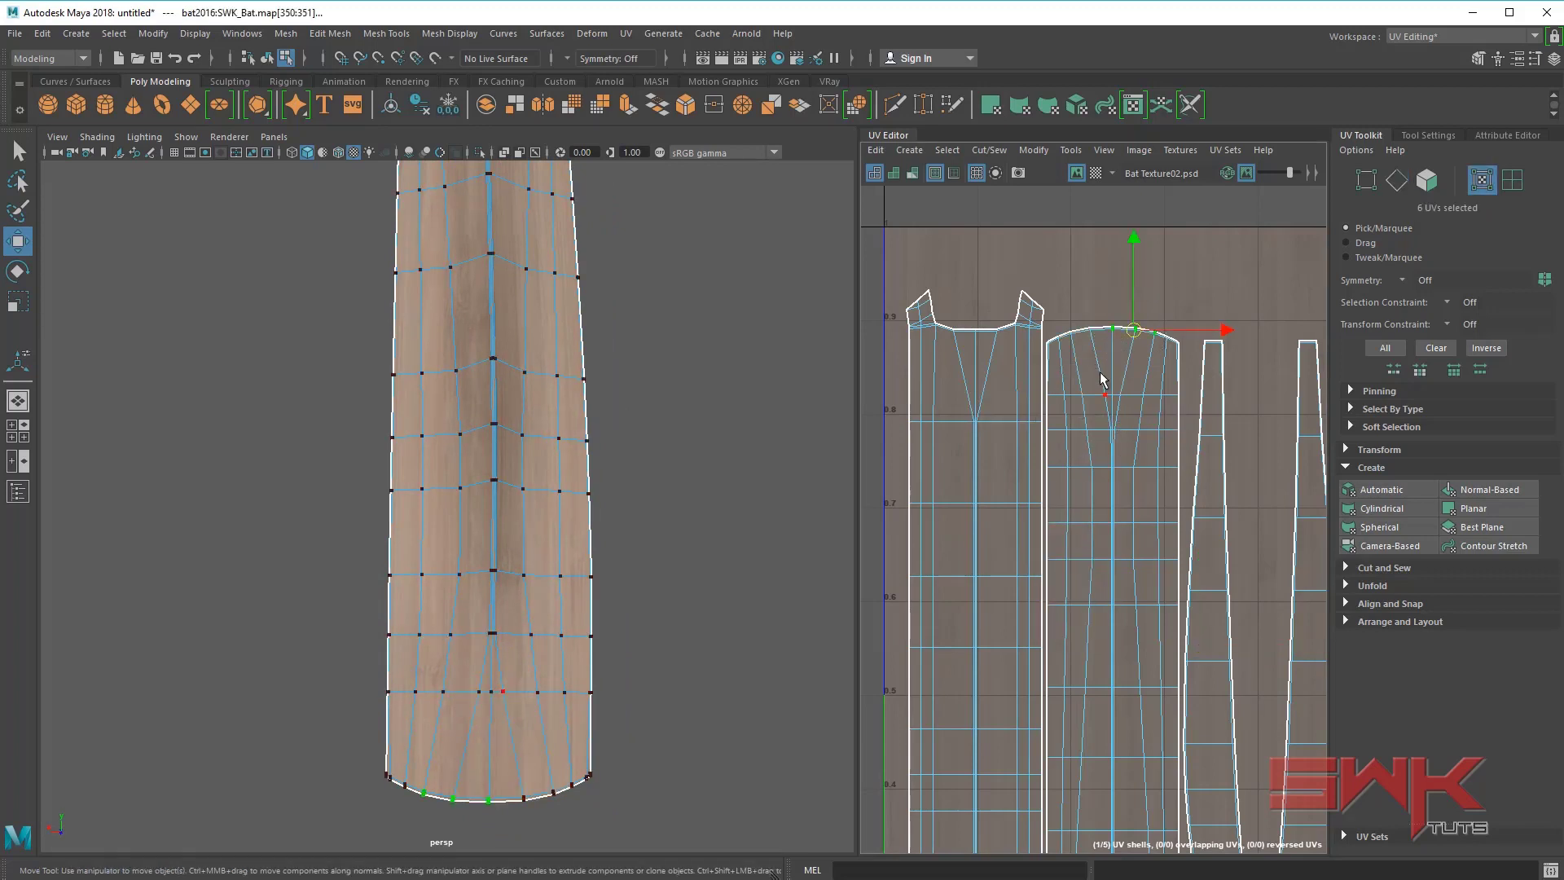
- Select the entire back-face UV shell and flip it along V
{"action": "right_click_drag", "start_coordinate": [1099, 379], "coordinate": [1139, 397]}
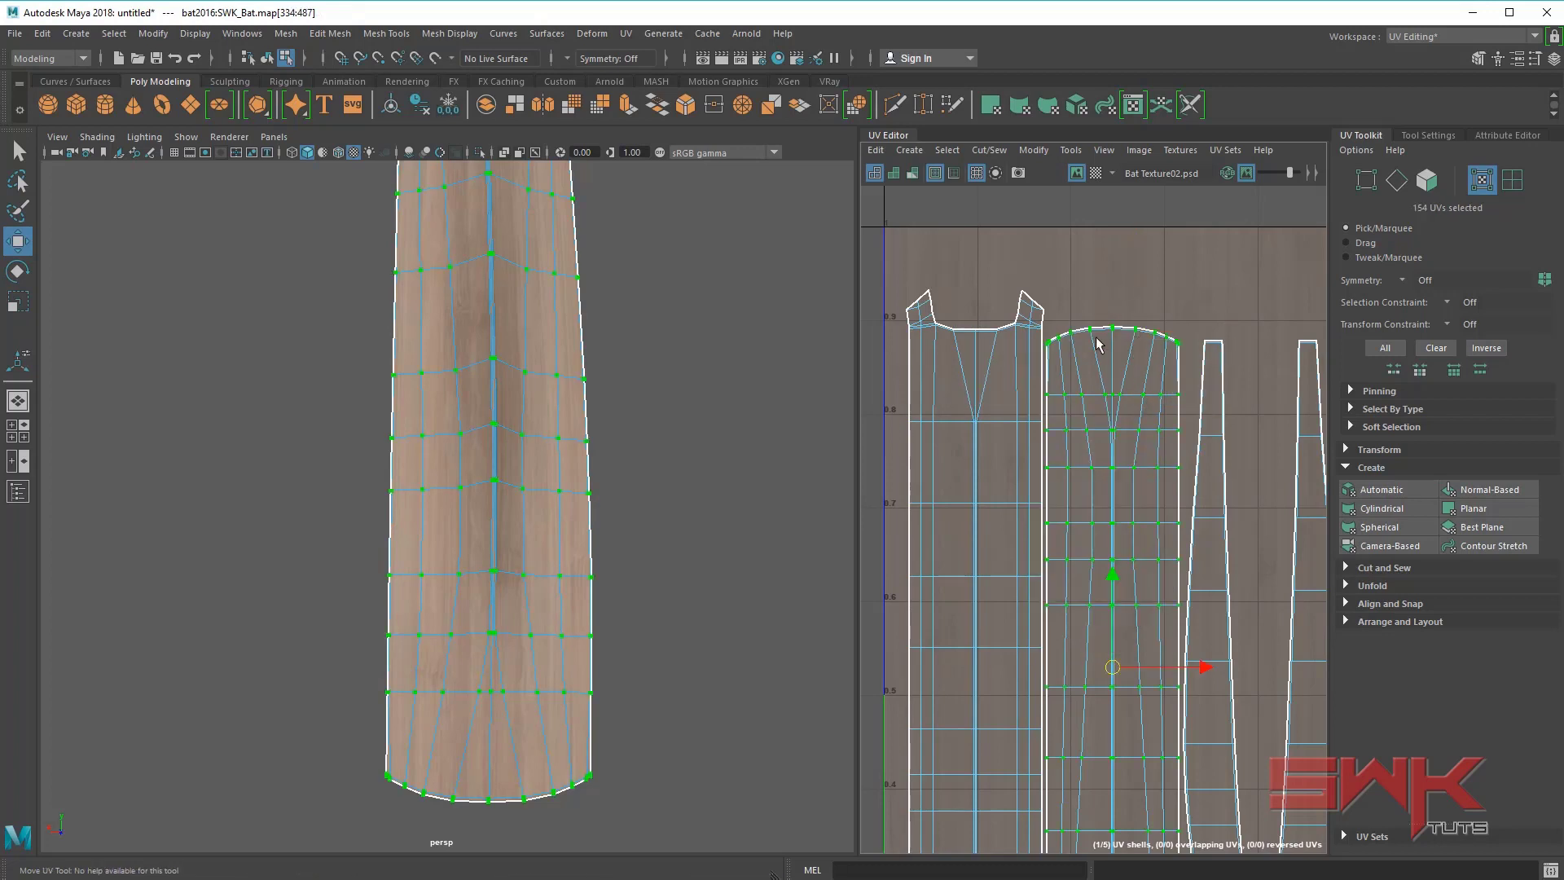
{"action": "middle_click_drag", "start_coordinate": [1106, 688], "coordinate": [1141, 534], "text": "alt"}
{"action": "scroll", "coordinate": [1156, 537], "scroll_direction": "down", "scroll_amount": 3}
{"action": "middle_click_drag", "start_coordinate": [1199, 417], "coordinate": [1145, 477], "text": "alt"}
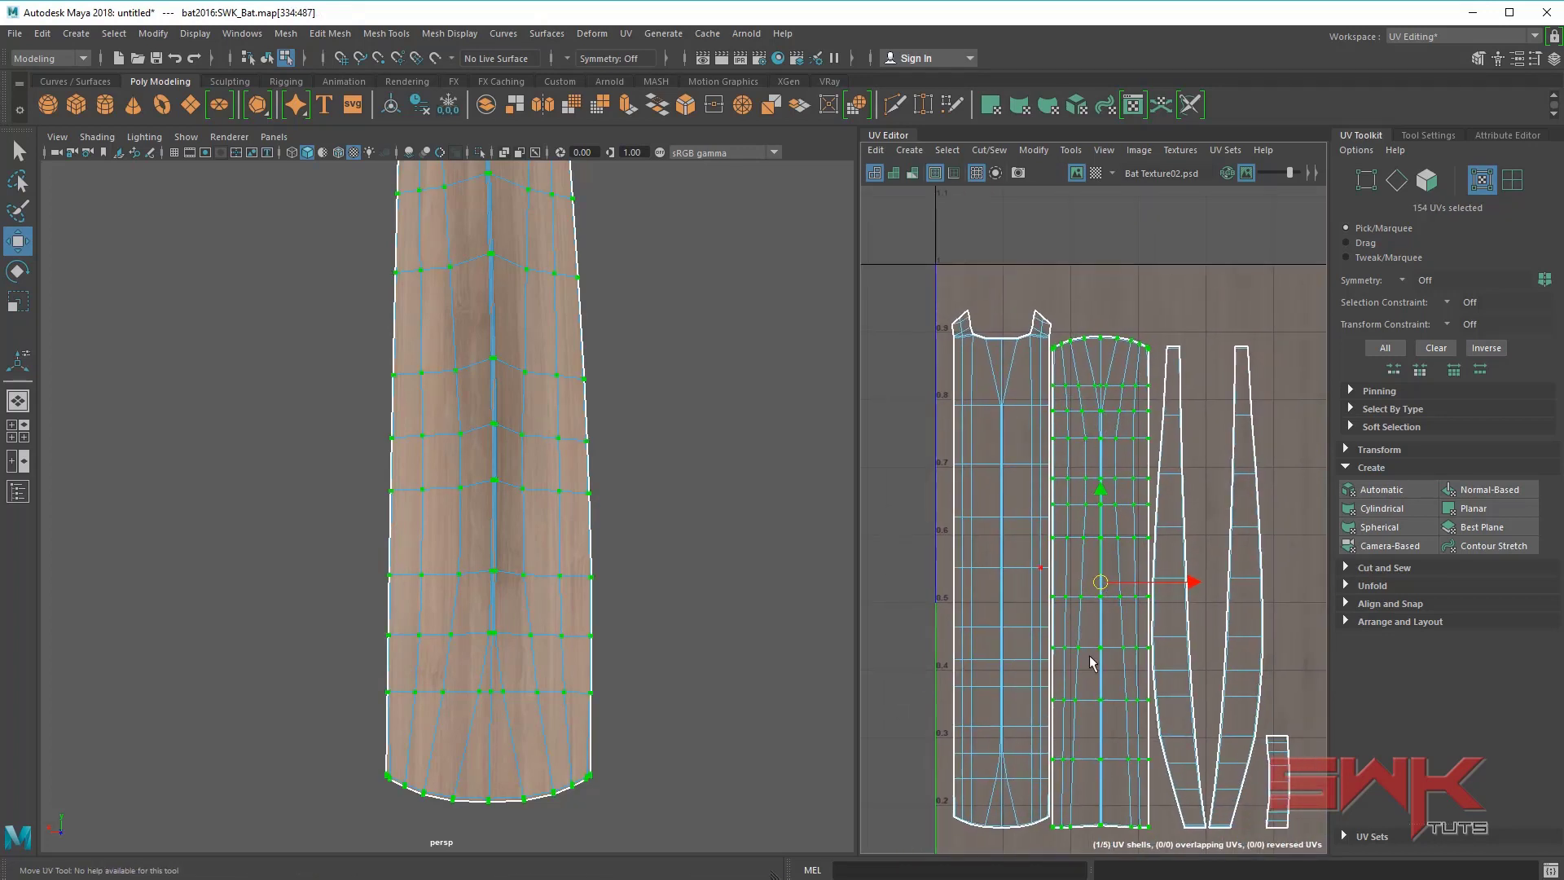
{"action": "middle_click_drag", "start_coordinate": [1123, 520], "coordinate": [1092, 480], "text": "alt"}
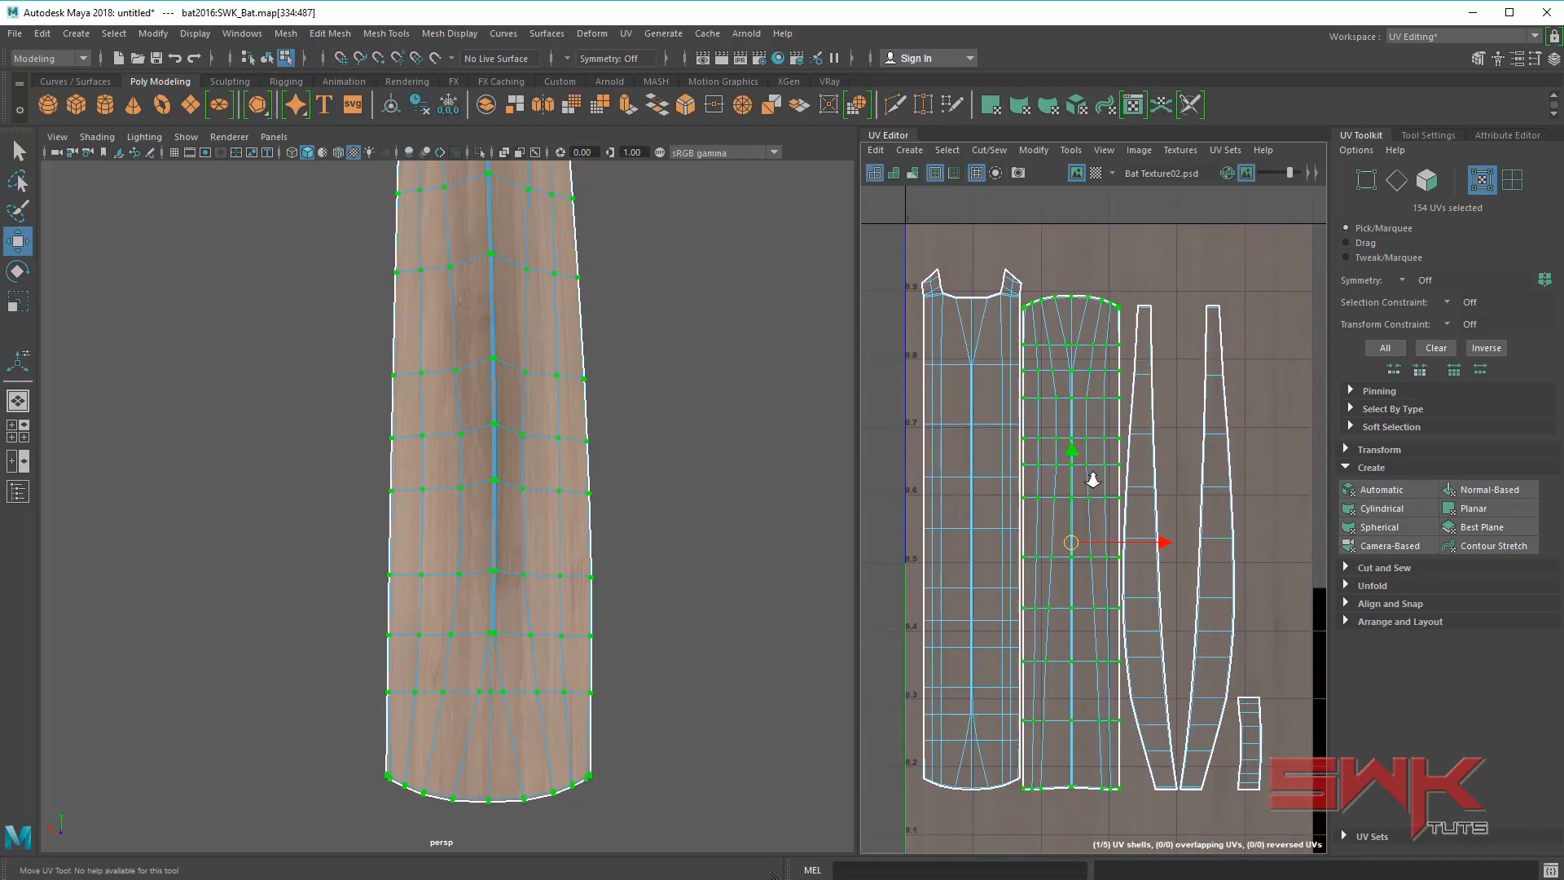
{"action": "scroll", "coordinate": [1098, 469], "scroll_direction": "up", "scroll_amount": 1}
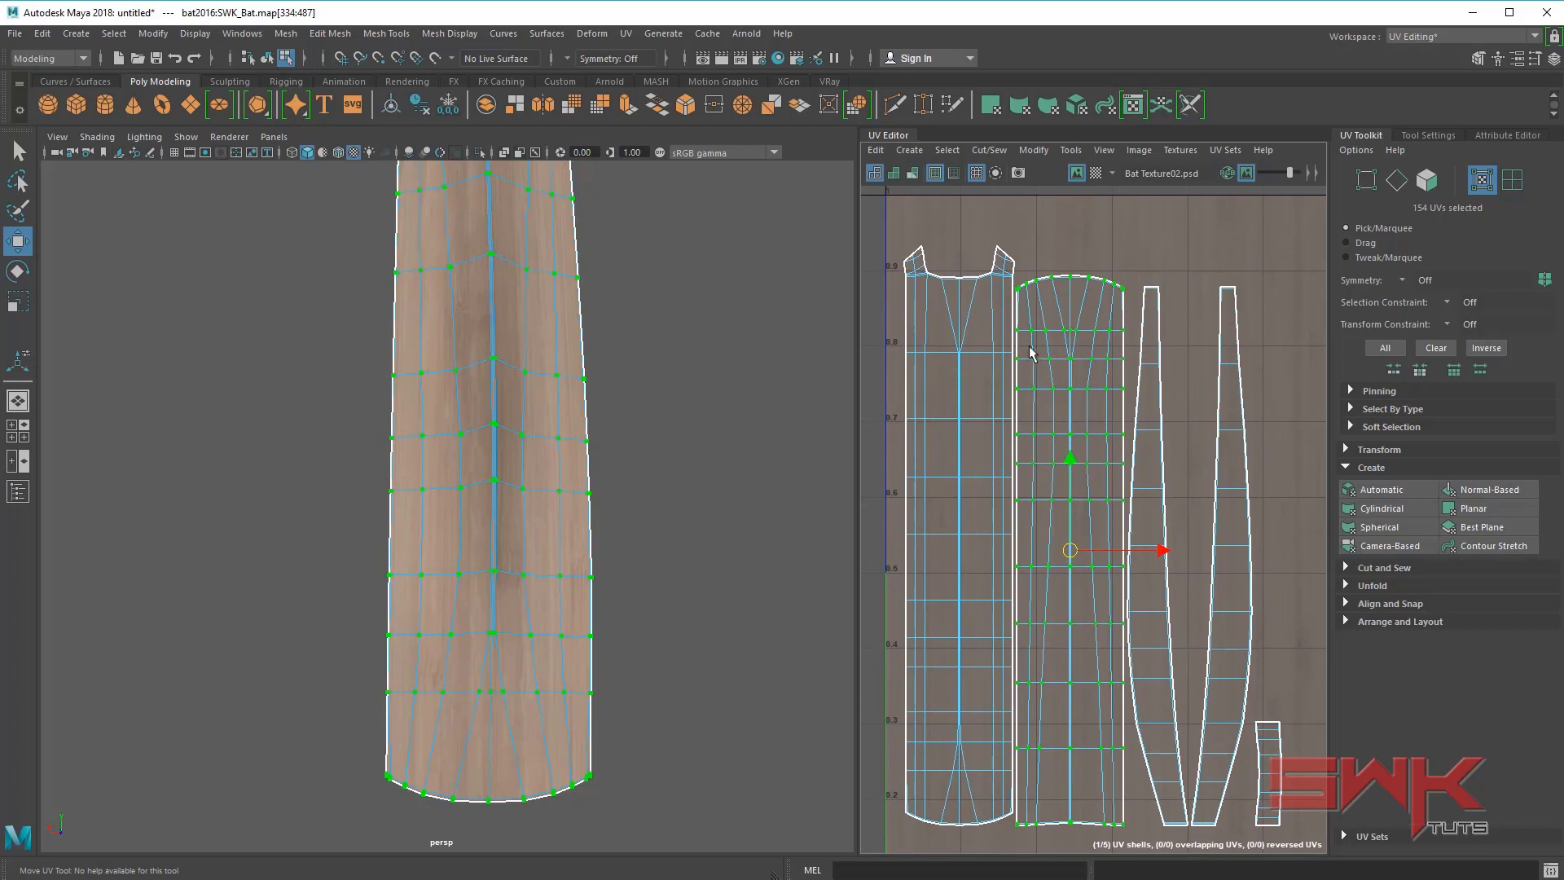
{"action": "left_click", "coordinate": [1345, 450]}
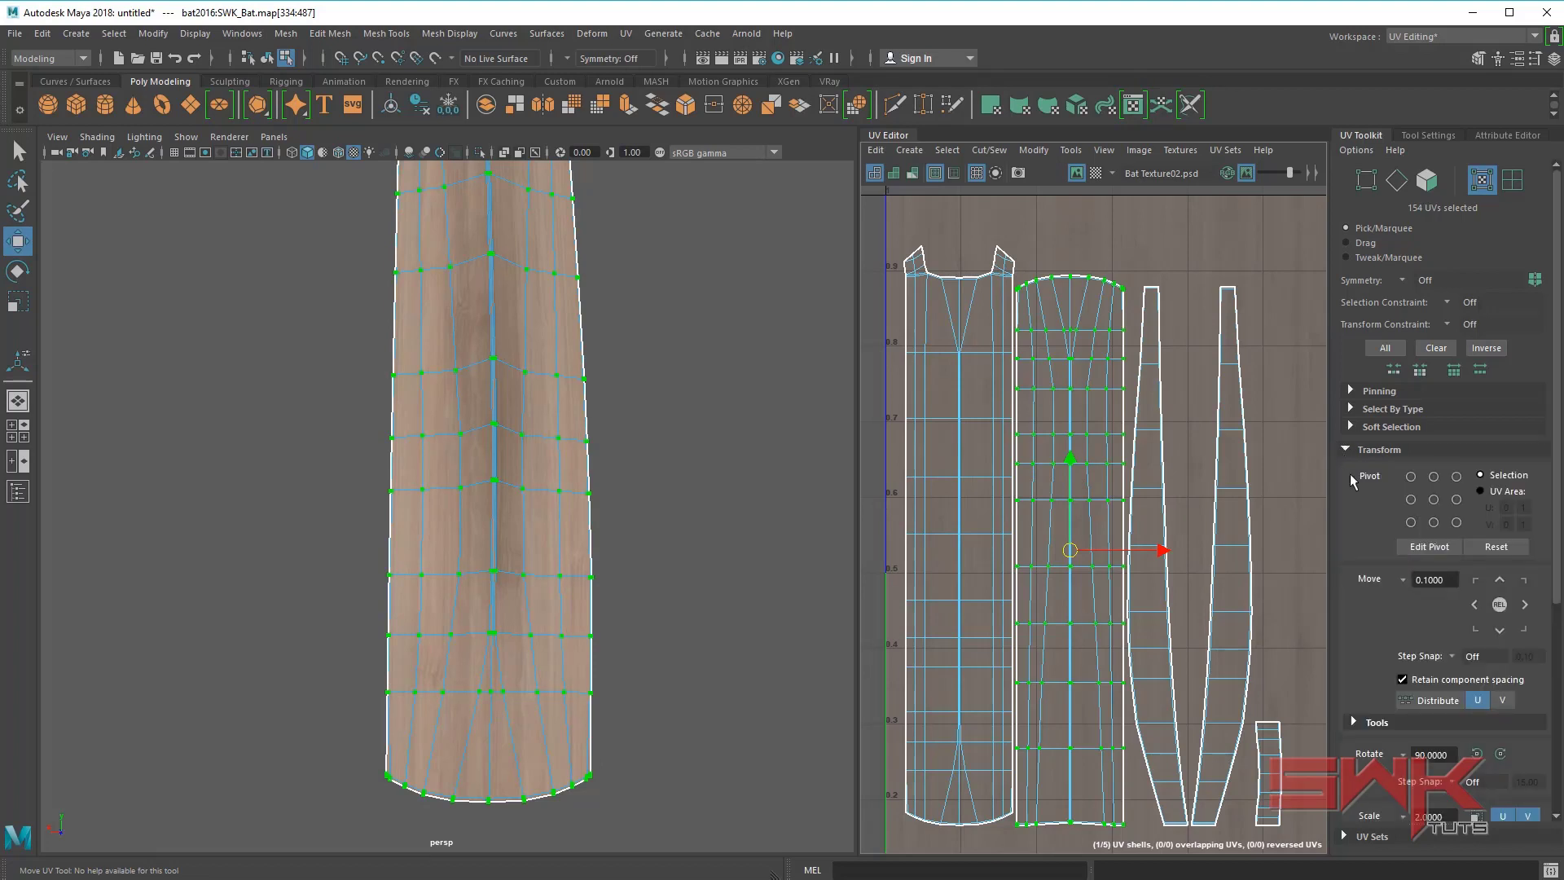
{"action": "scroll", "coordinate": [1361, 516], "scroll_direction": "down", "scroll_amount": 3}
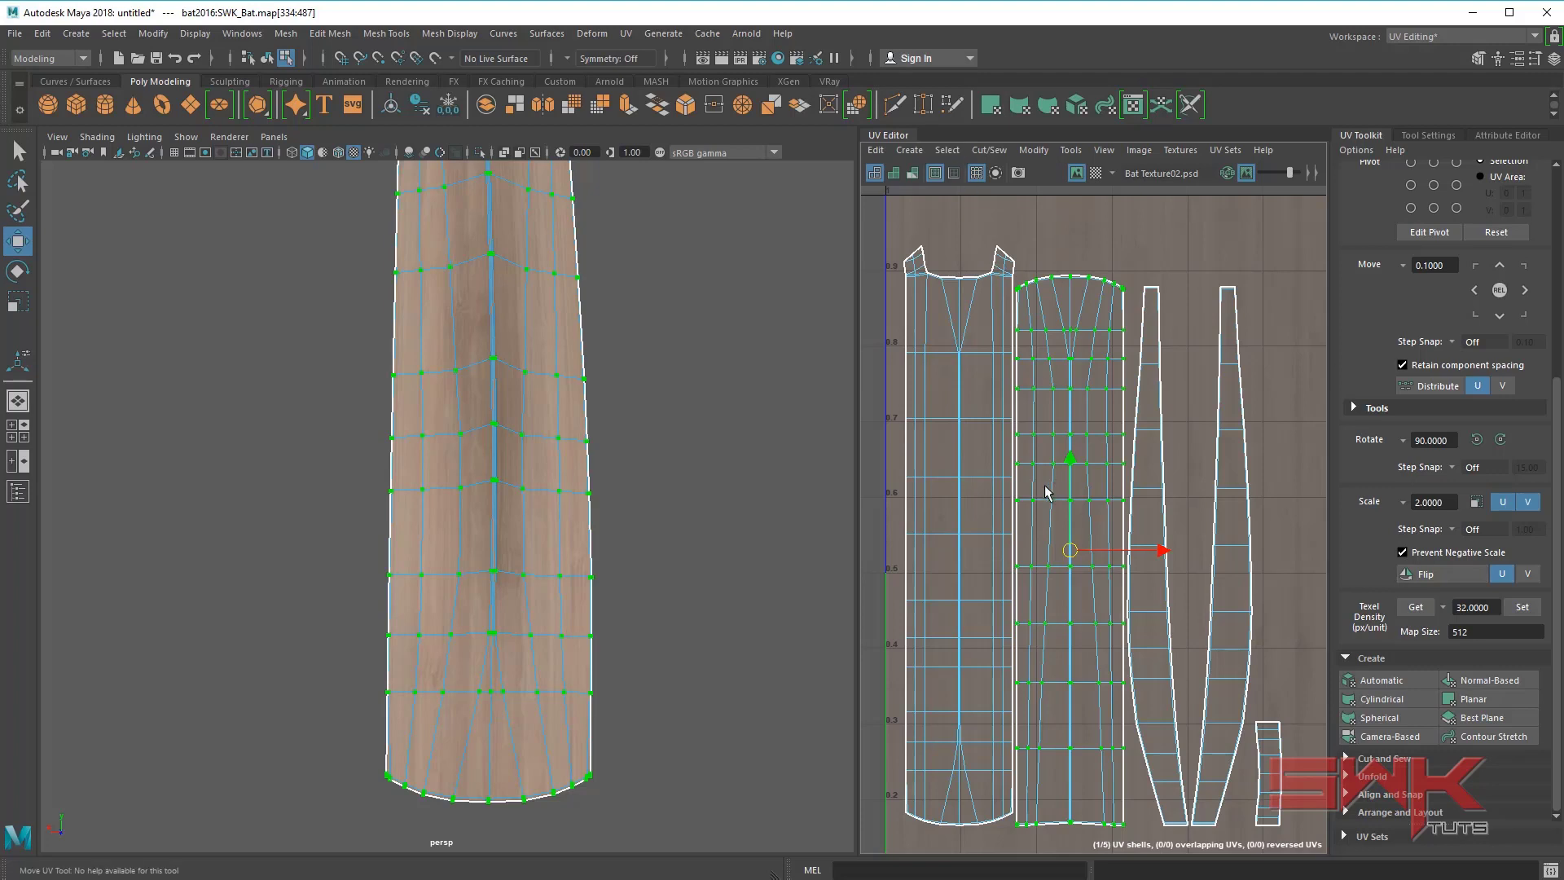
{"action": "middle_click_drag", "start_coordinate": [1038, 494], "coordinate": [1053, 501], "text": "alt"}
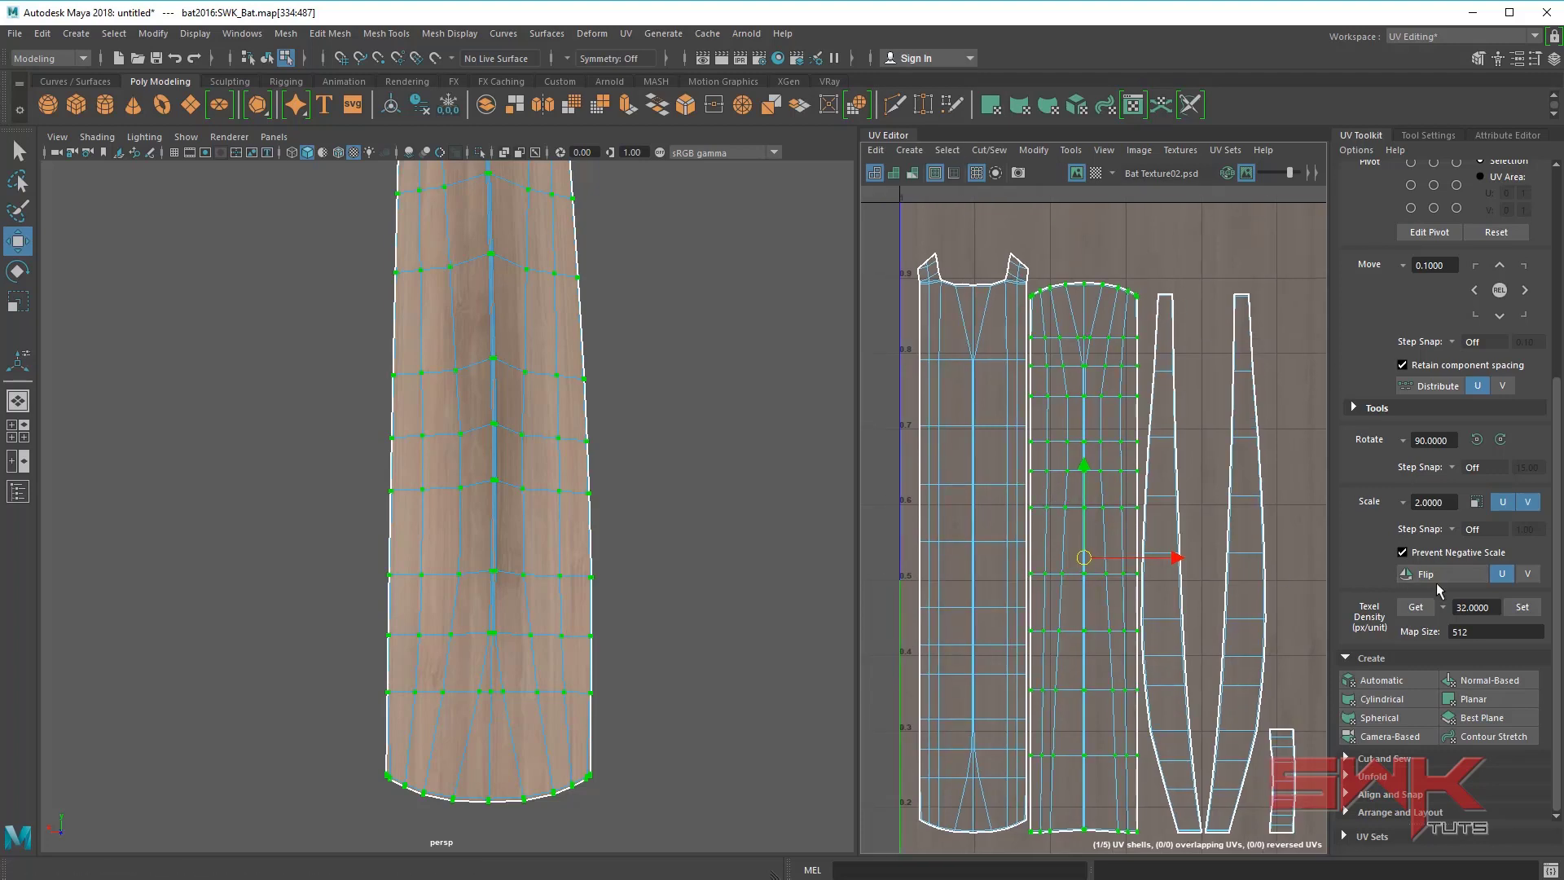
{"action": "left_click", "coordinate": [1527, 575]}
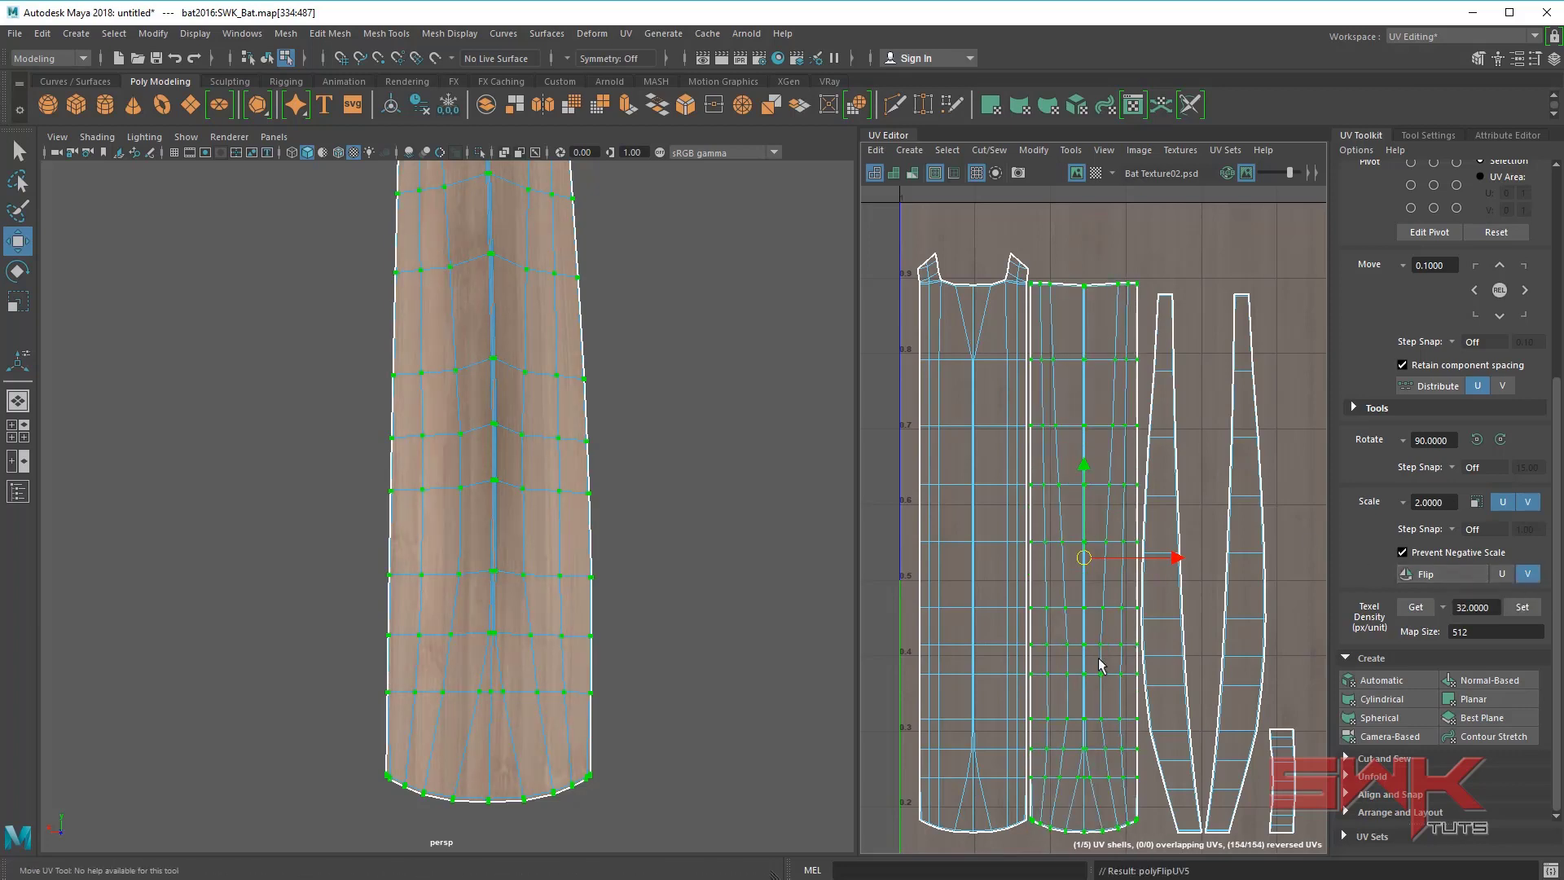
- Show the UV shells shaded to reveal reversed UVs and flip the back-face shell along U
{"action": "left_click", "coordinate": [1105, 152]}
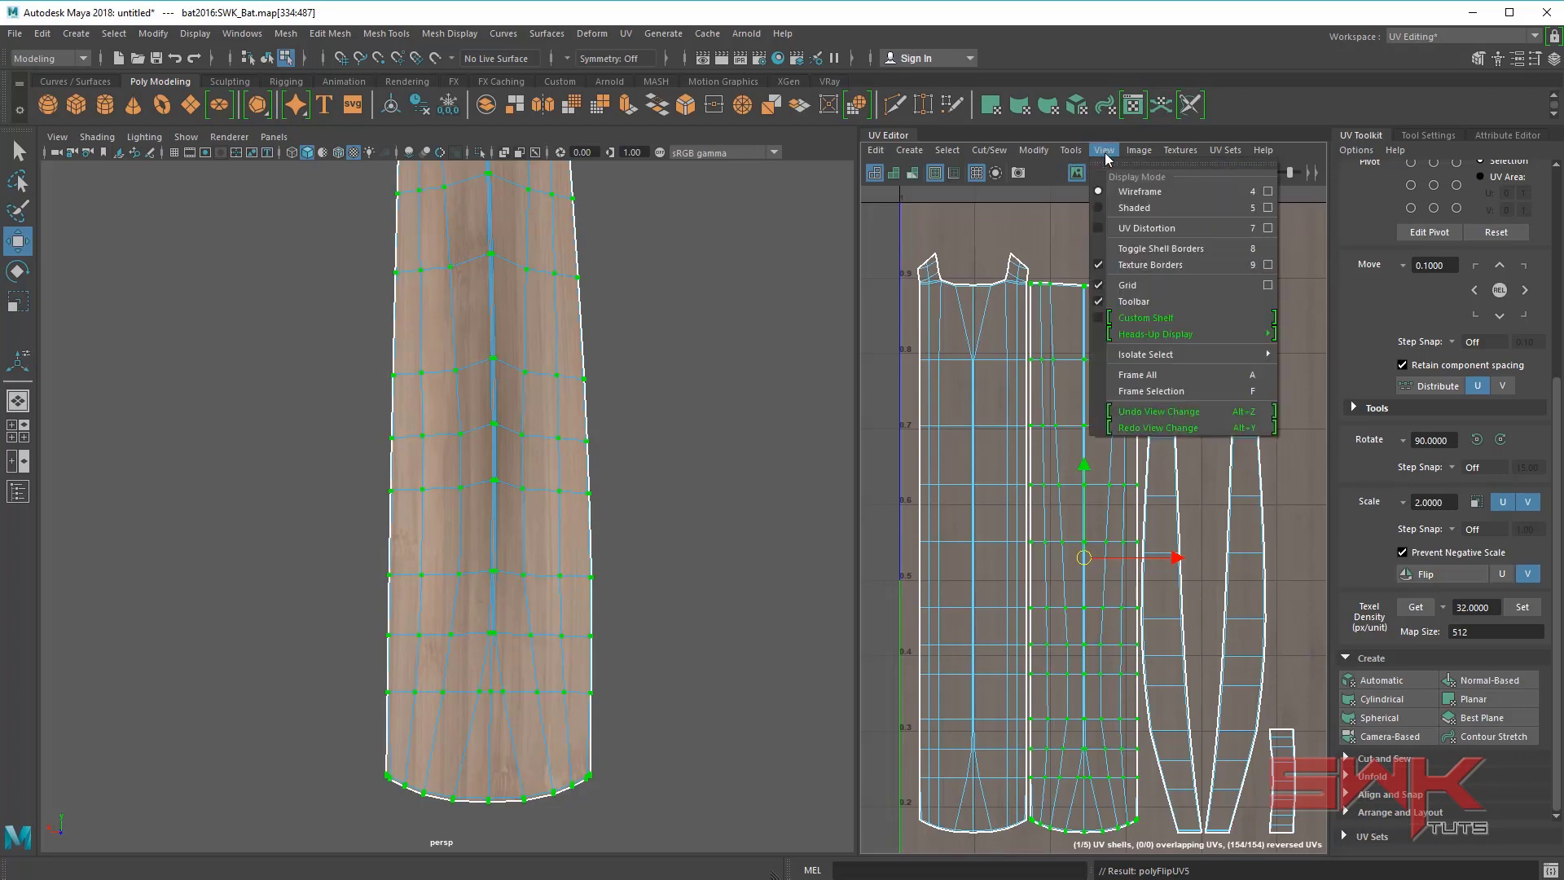
{"action": "left_click", "coordinate": [1101, 210]}
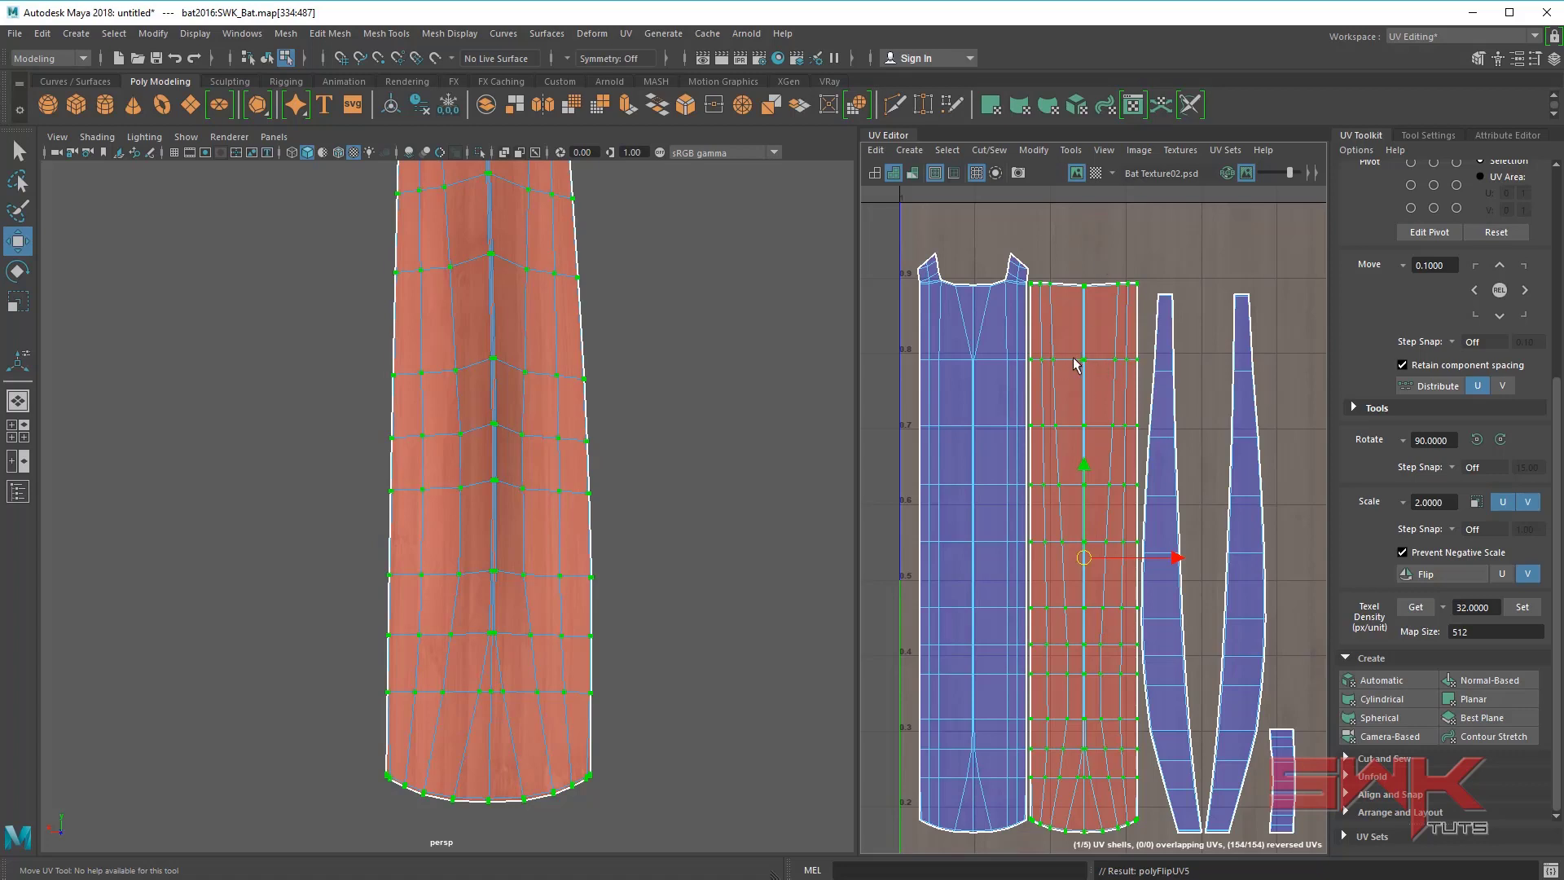
{"action": "left_click", "coordinate": [1501, 574]}
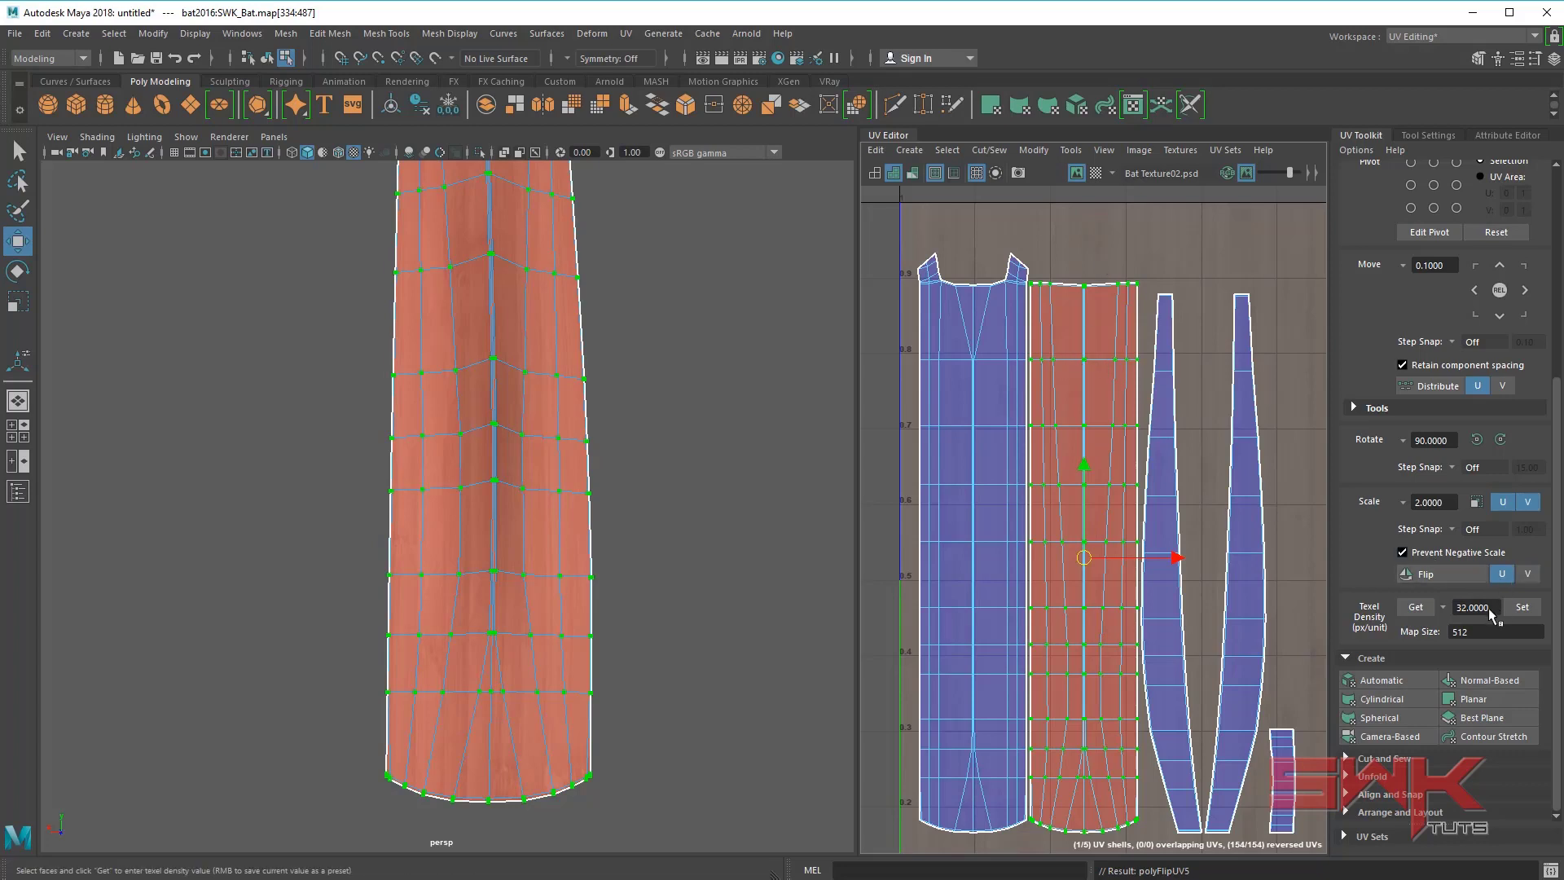
{"action": "left_click", "coordinate": [1459, 573]}
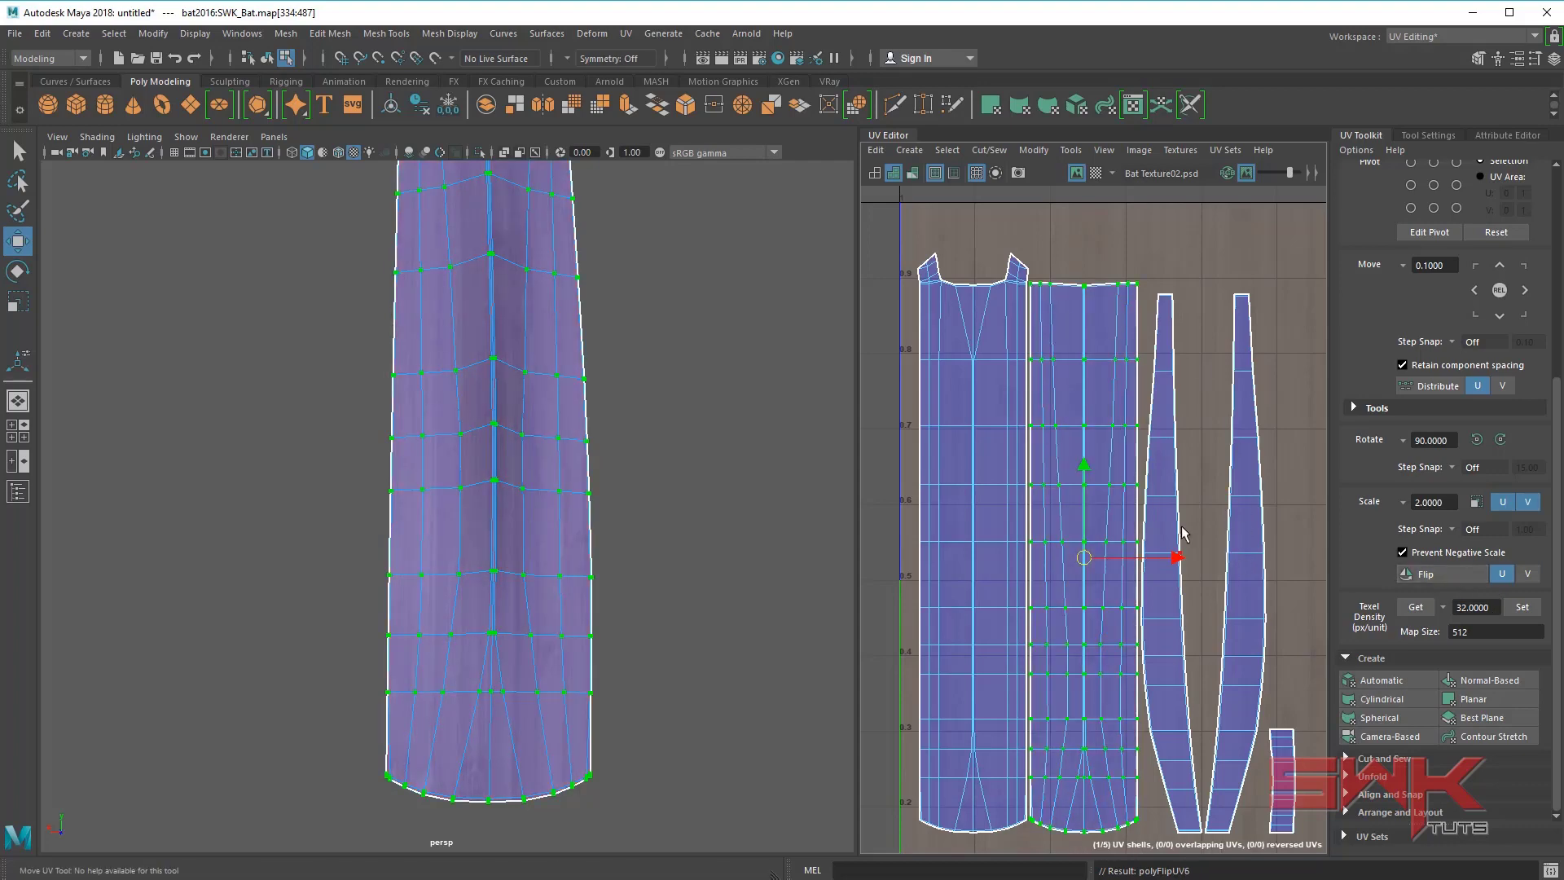
- Check the back face on the model and return the UV shells to wireframe display
{"action": "left_click_drag", "start_coordinate": [617, 429], "coordinate": [652, 484], "text": "alt"}
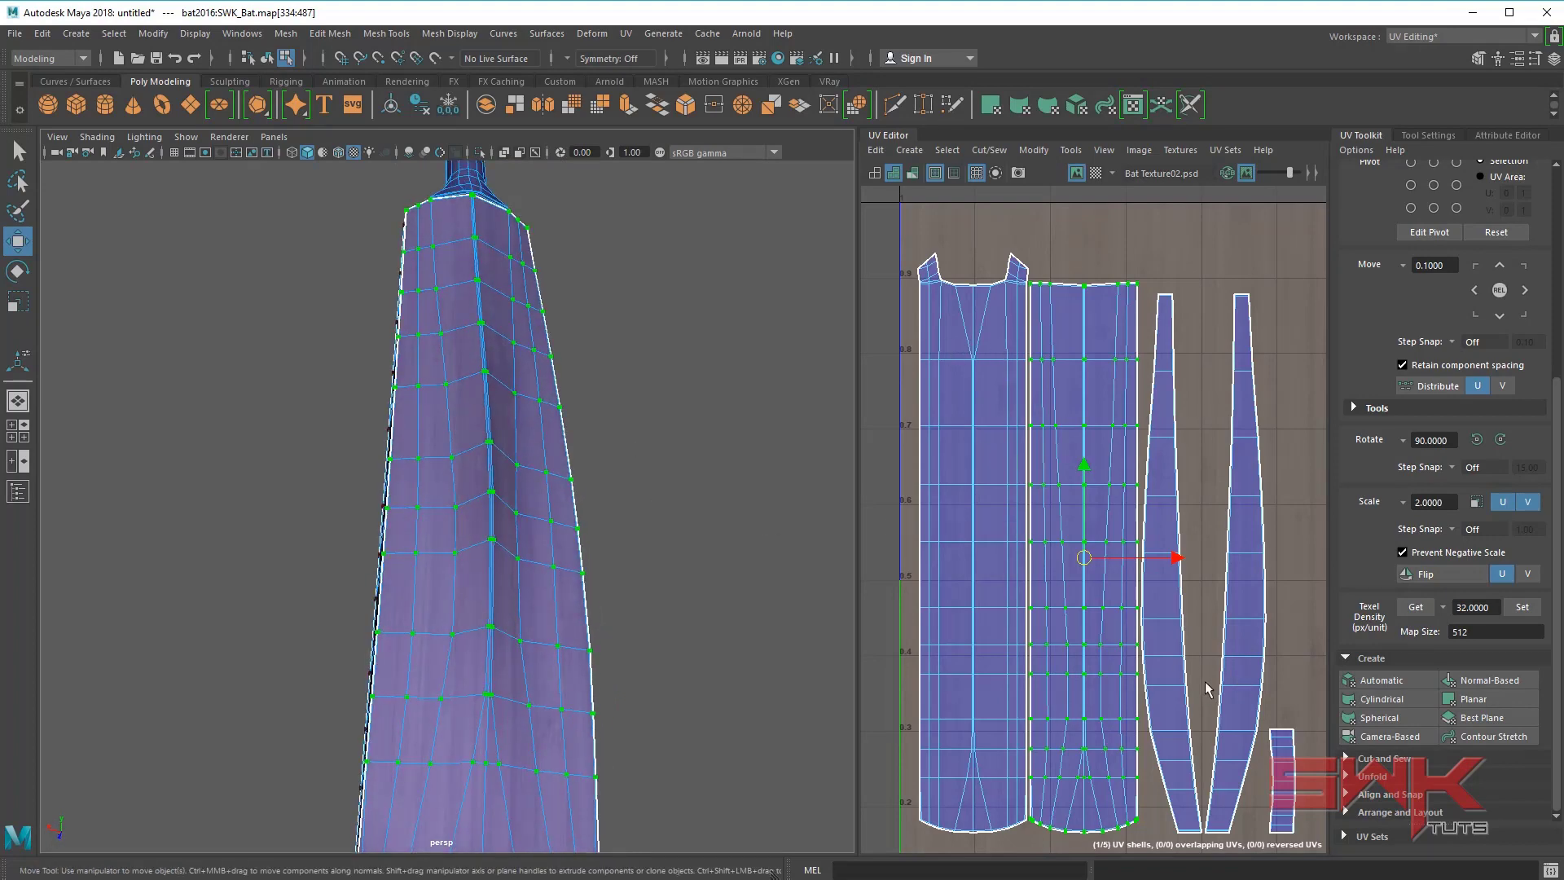
{"action": "left_click", "coordinate": [1071, 151]}
{"action": "mouse_move", "coordinate": [1104, 151]}
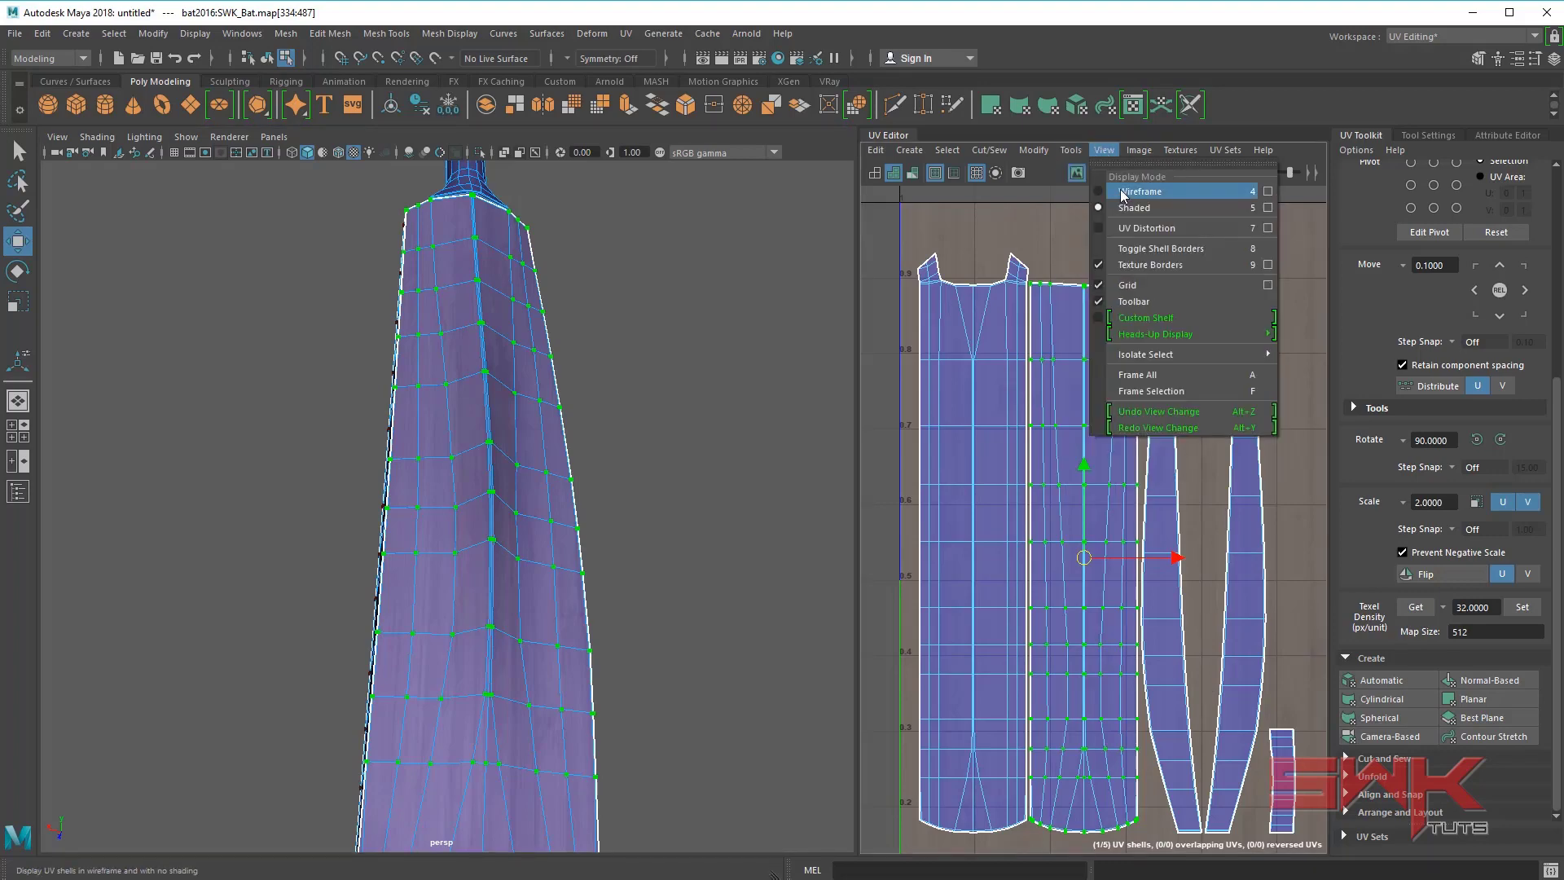
{"action": "left_click", "coordinate": [1124, 198]}
- Deselect the back-face UVs and return the bat to object selection mode
{"action": "left_click_drag", "start_coordinate": [552, 448], "coordinate": [528, 498], "text": "alt"}
{"action": "key", "text": "q"}
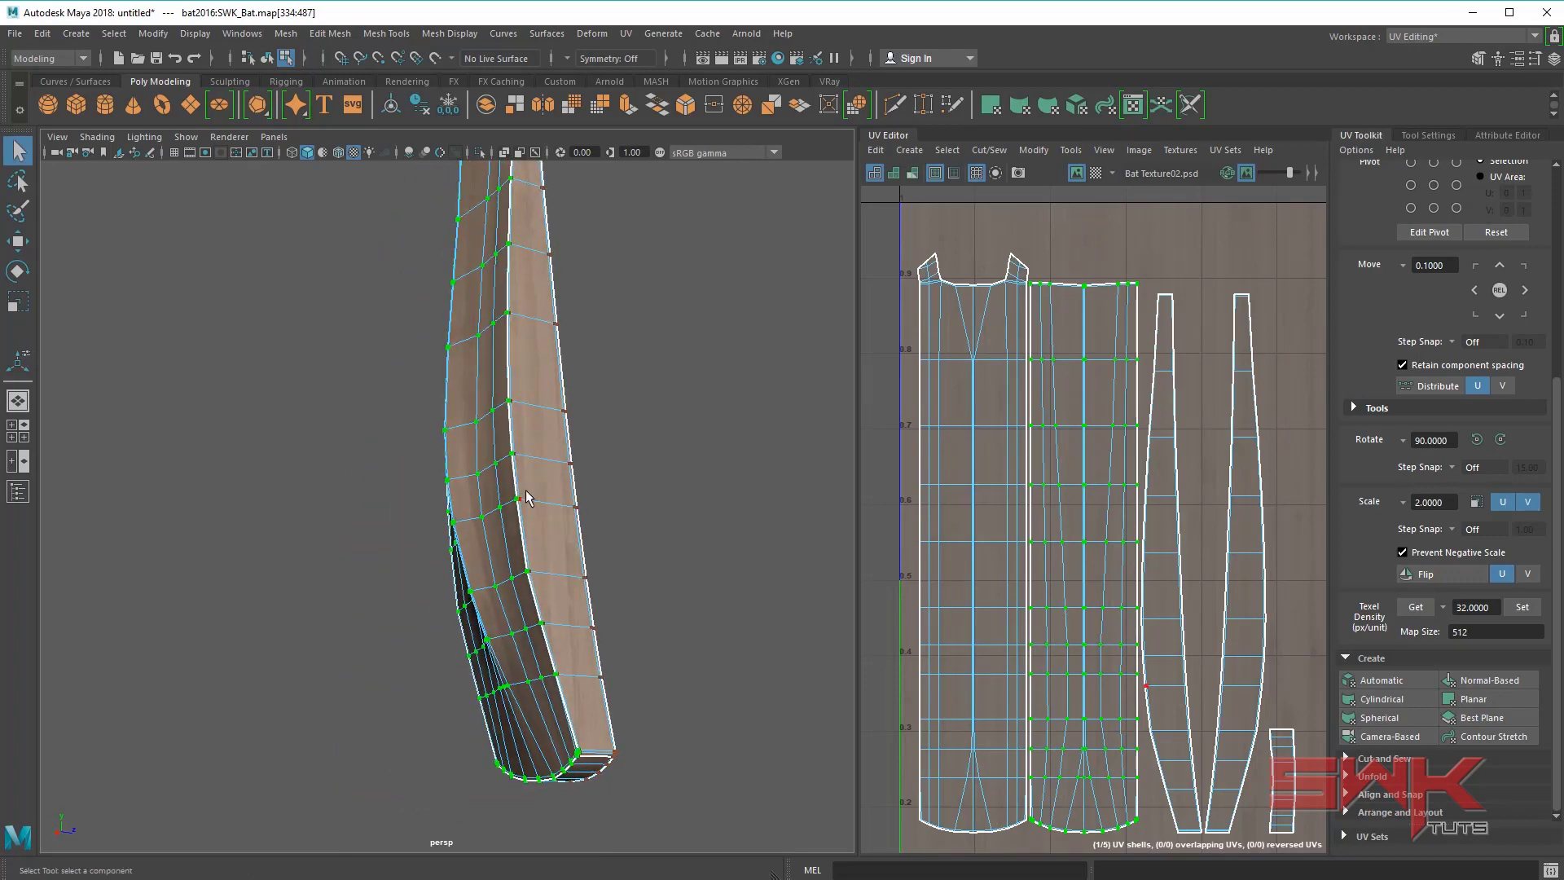
{"action": "left_click", "coordinate": [642, 421]}
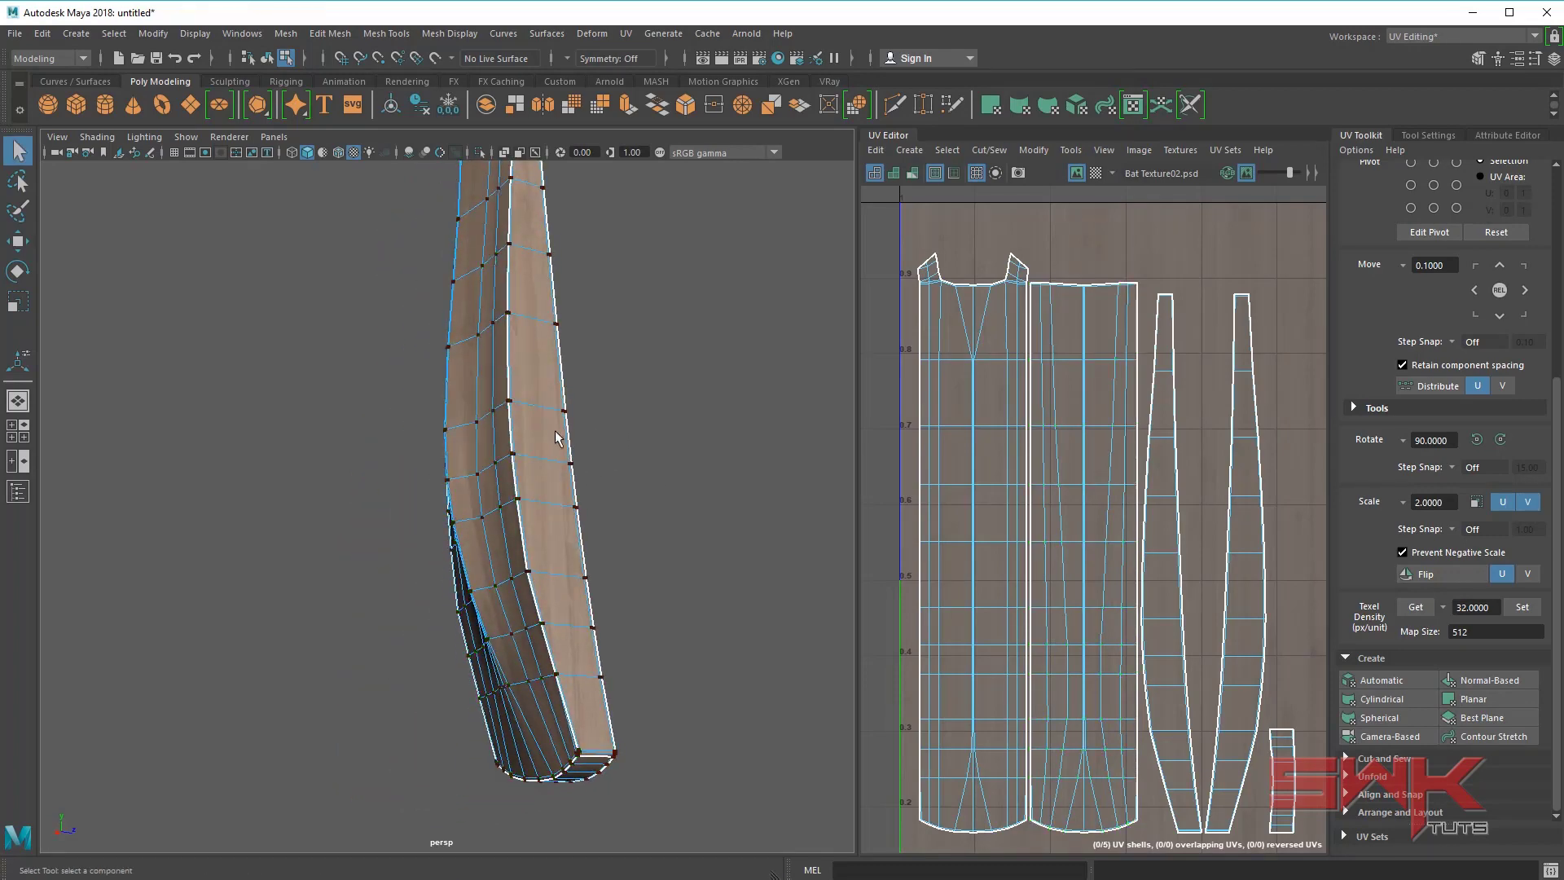
{"action": "right_click_drag", "start_coordinate": [552, 430], "coordinate": [627, 410]}
{"action": "left_click", "coordinate": [628, 412]}
{"action": "left_click_drag", "start_coordinate": [630, 425], "coordinate": [444, 426], "text": "alt"}
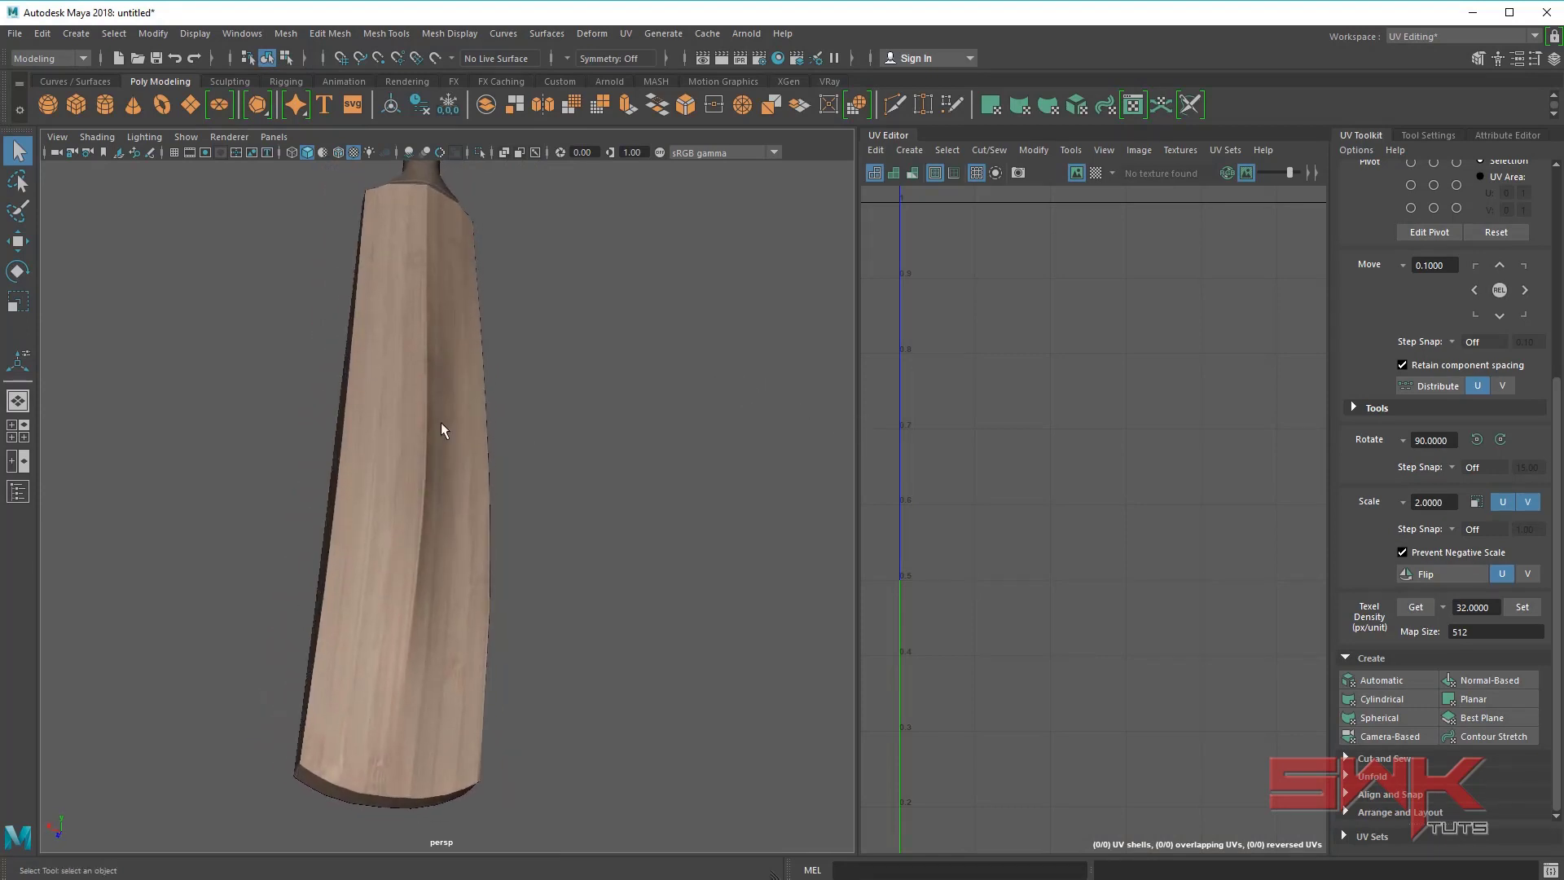
- Examine the wood texture on the bat's back and toe end using the smooth mesh preview
{"action": "left_click", "coordinate": [444, 426]}
{"action": "left_click", "coordinate": [657, 412]}
{"action": "left_click_drag", "start_coordinate": [657, 412], "coordinate": [712, 405], "text": "alt"}
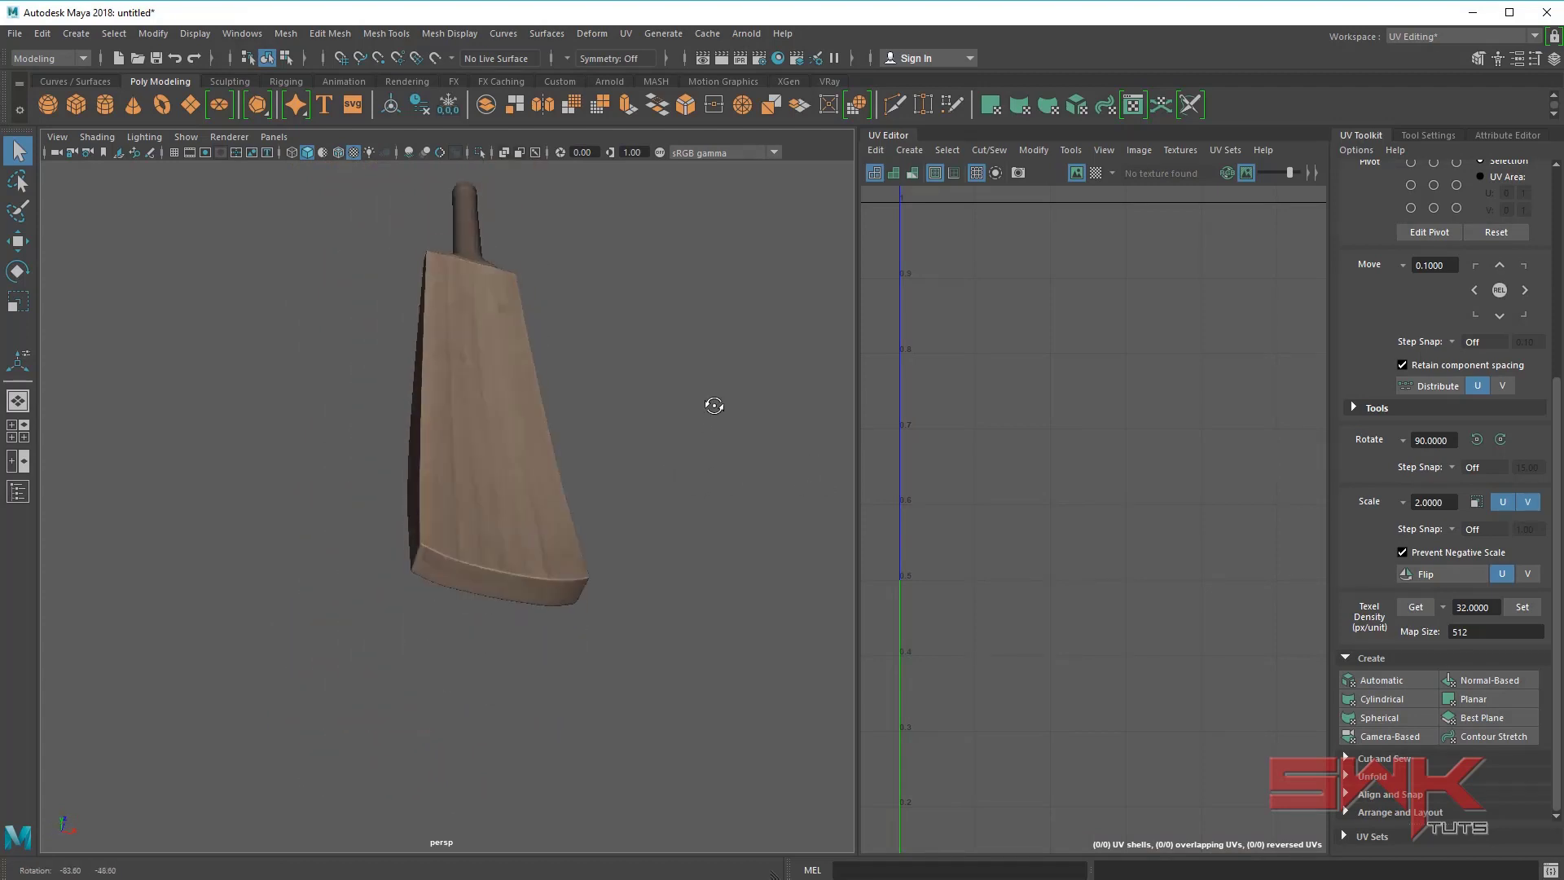
{"action": "right_click_drag", "start_coordinate": [712, 405], "coordinate": [693, 528], "text": "alt"}
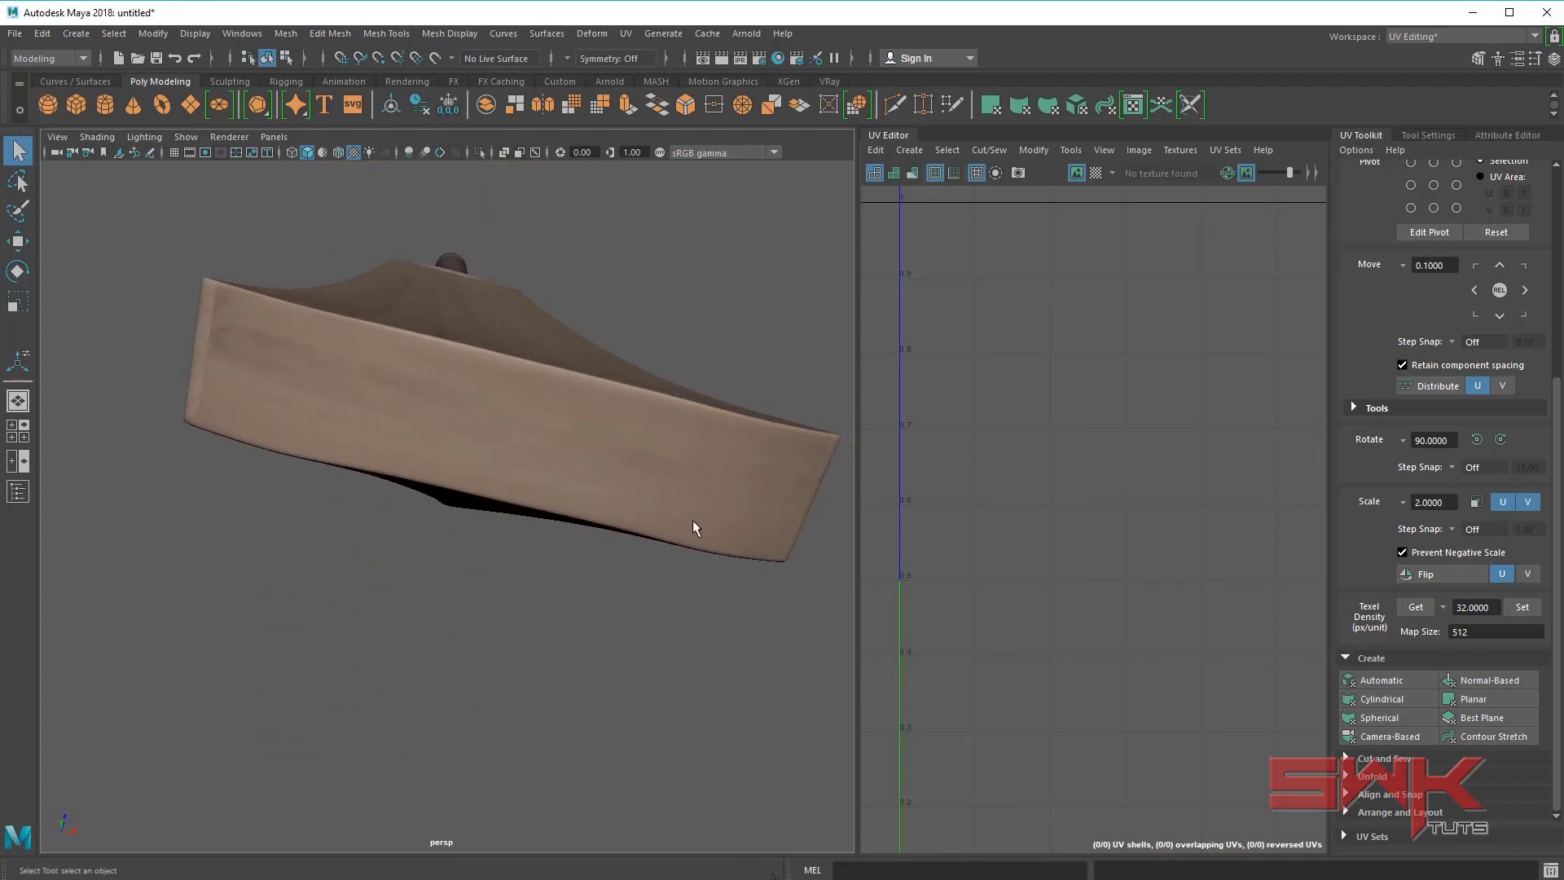
{"action": "left_click_drag", "start_coordinate": [521, 471], "coordinate": [405, 447], "text": "alt"}
{"action": "scroll", "coordinate": [410, 452], "scroll_direction": "up", "scroll_amount": 5}
{"action": "middle_click_drag", "start_coordinate": [298, 259], "coordinate": [306, 390], "text": "alt"}
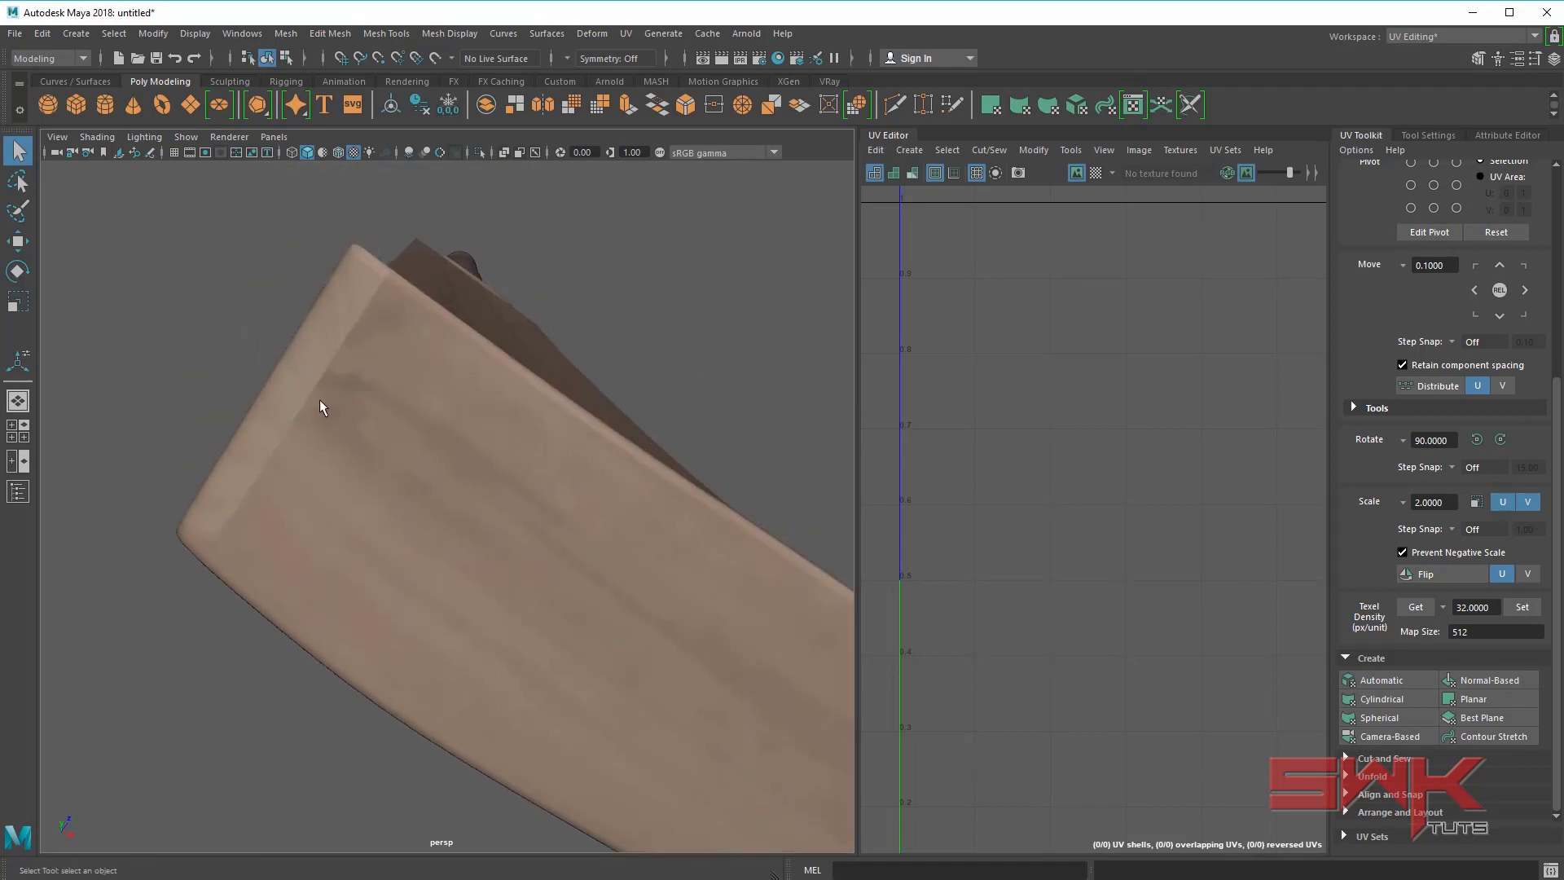
- Select the bat and return it to its unsmoothed display while inspecting the seam at the toe corner
{"action": "left_click", "coordinate": [314, 393]}
{"action": "left_click", "coordinate": [217, 324]}
{"action": "left_click", "coordinate": [324, 403]}
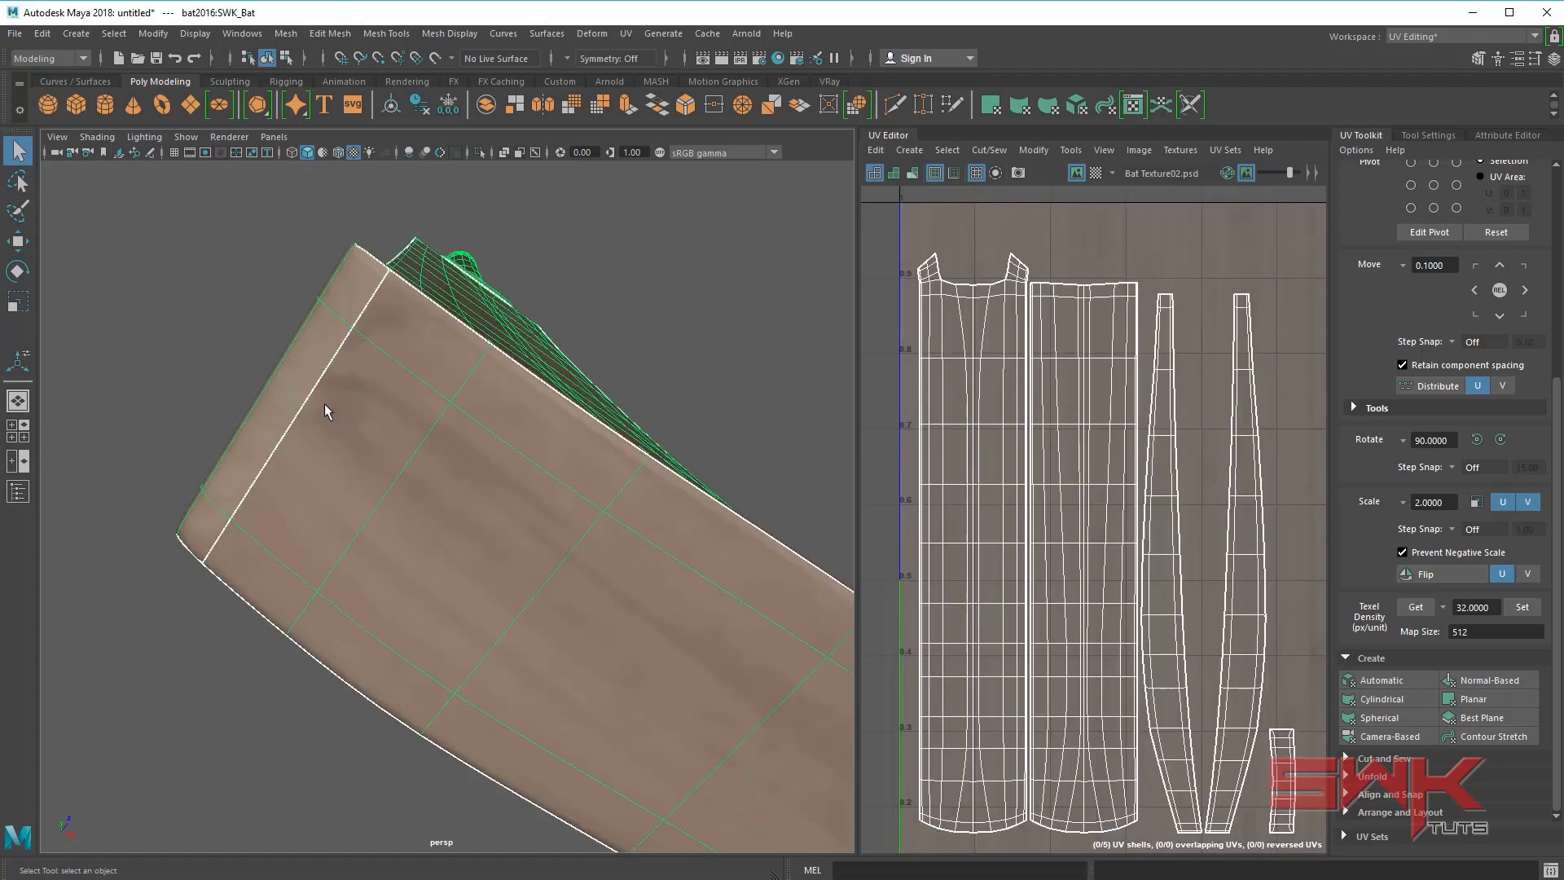
{"action": "left_click_drag", "start_coordinate": [324, 403], "coordinate": [400, 448], "text": "alt"}
{"action": "key", "text": "1"}
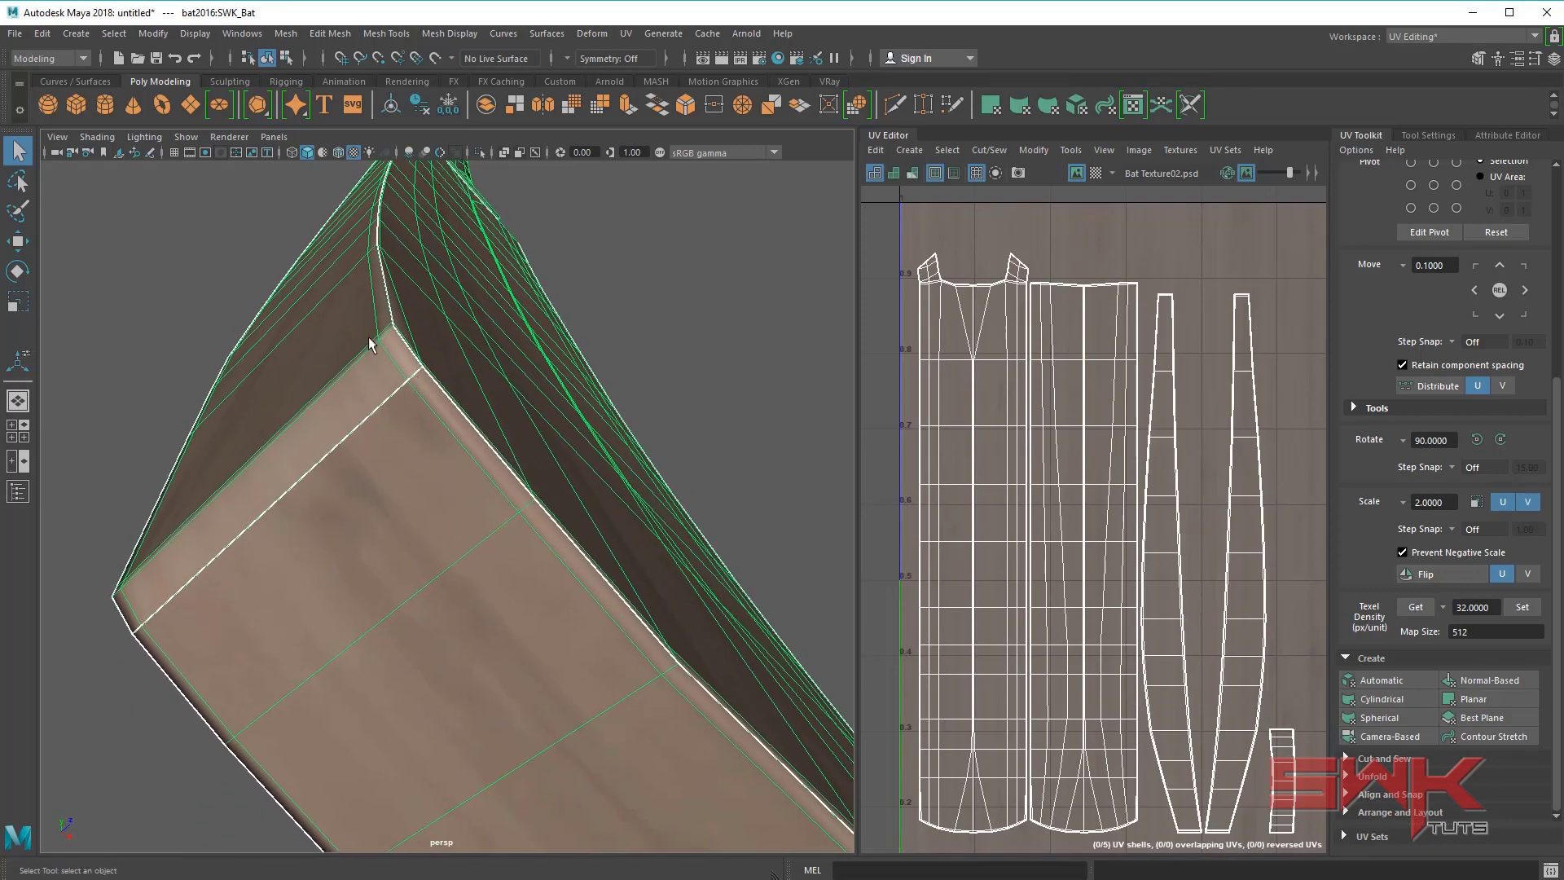
- Select the edge beside the toe seam on the bat and cut the narrow end strip off the left side UV shell
{"action": "right_click_drag", "start_coordinate": [312, 420], "coordinate": [309, 370]}
{"action": "left_click", "coordinate": [311, 409]}
{"action": "left_click_drag", "start_coordinate": [312, 417], "coordinate": [365, 444], "text": "alt"}
{"action": "left_click", "coordinate": [424, 464]}
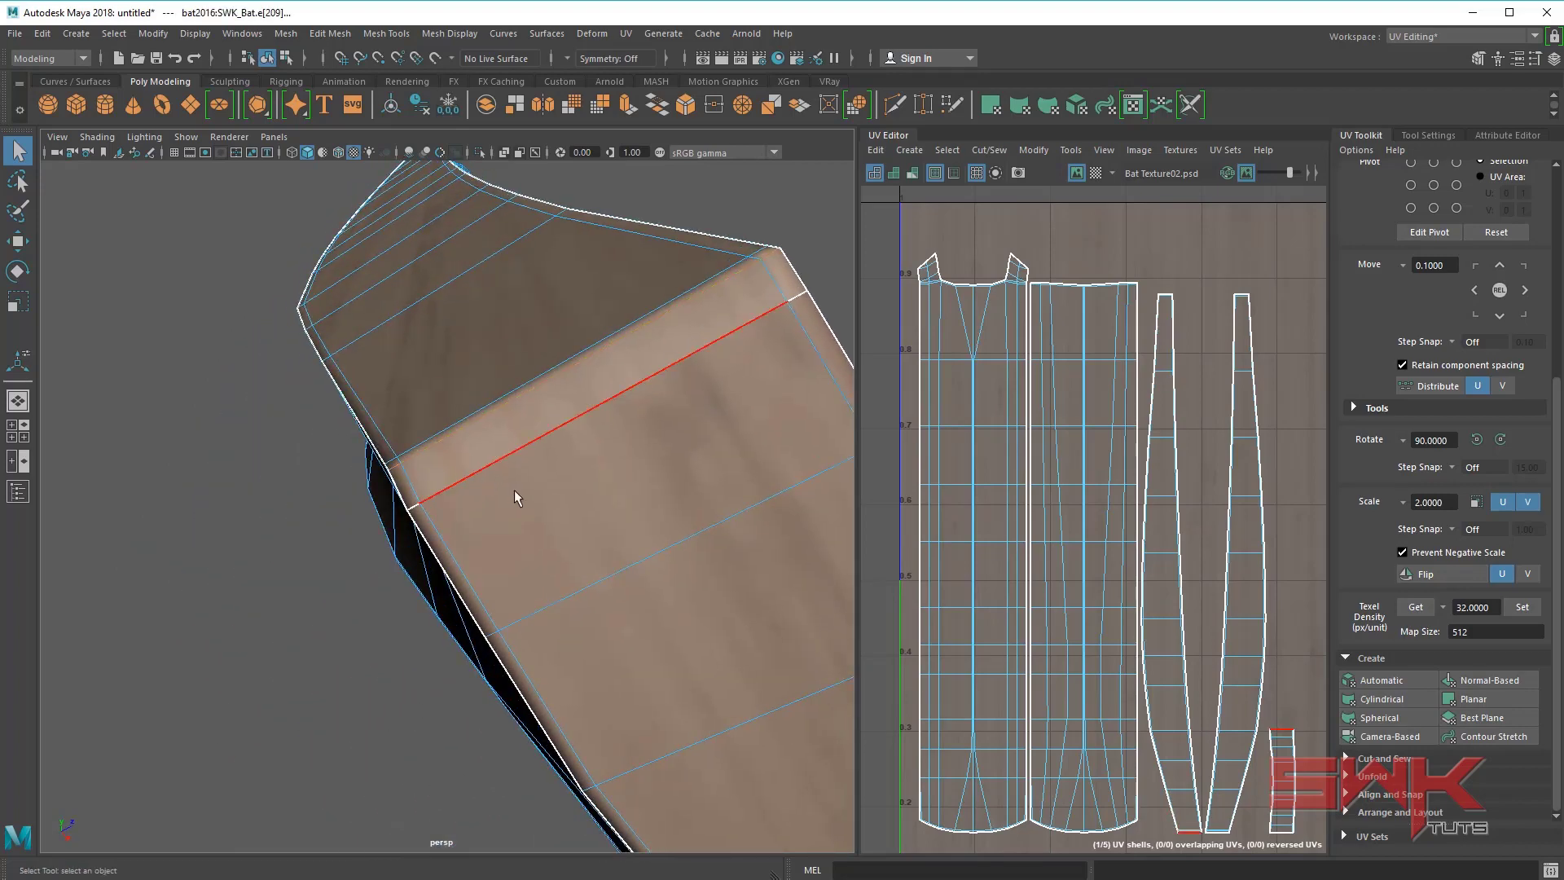
{"action": "left_click_drag", "start_coordinate": [513, 486], "coordinate": [469, 353], "text": "alt"}
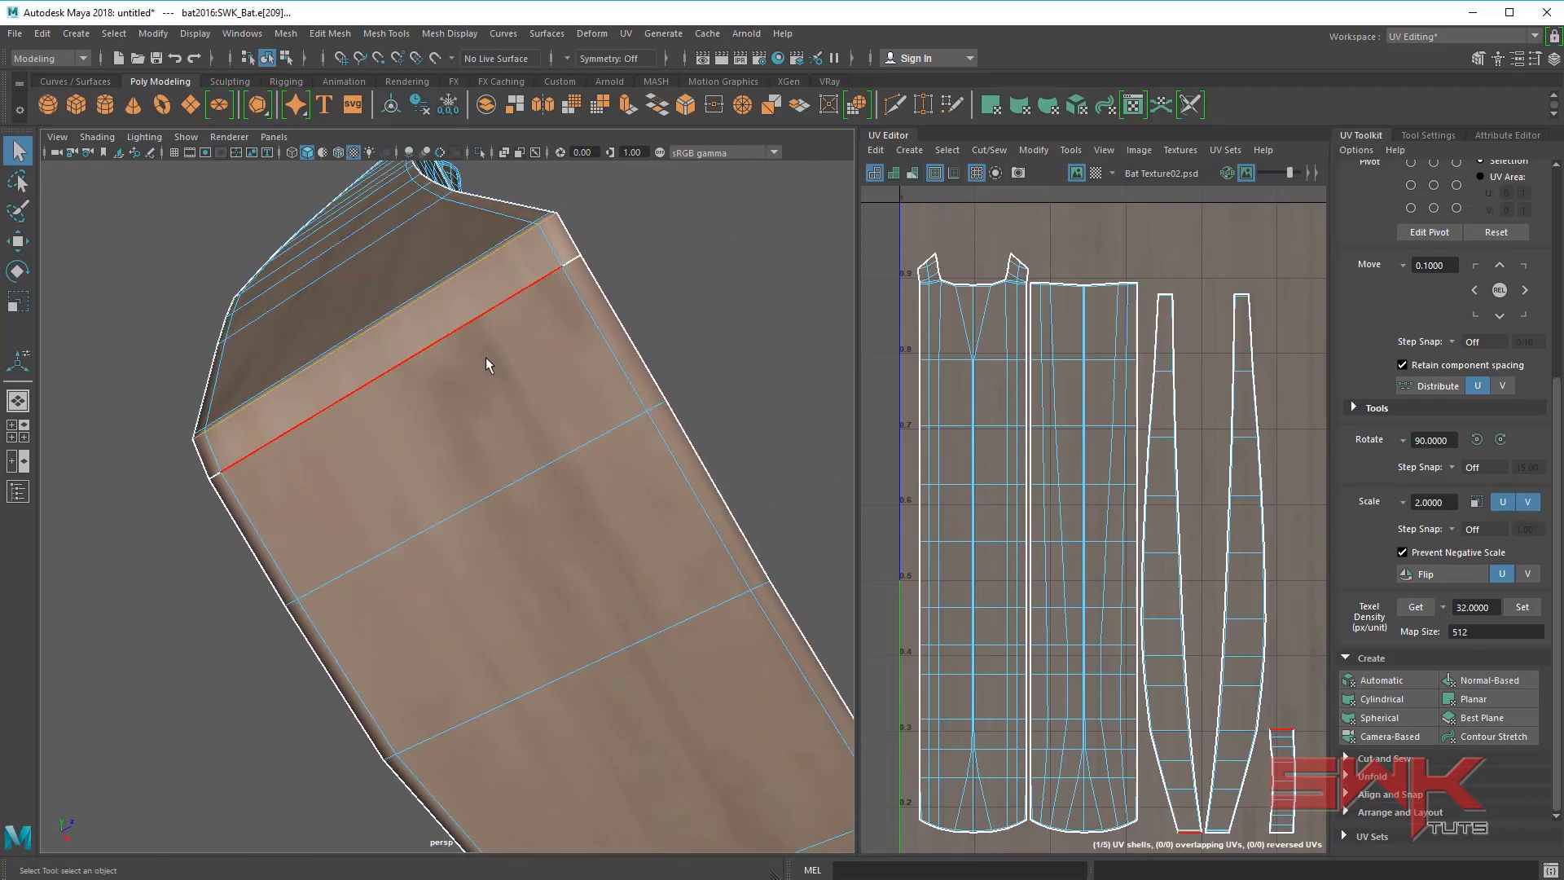
{"action": "middle_click_drag", "start_coordinate": [1098, 639], "coordinate": [1057, 444], "text": "alt"}
{"action": "right_click_drag", "start_coordinate": [1057, 444], "coordinate": [1090, 534], "text": "alt"}
{"action": "middle_click_drag", "start_coordinate": [1090, 534], "coordinate": [940, 463], "text": "alt"}
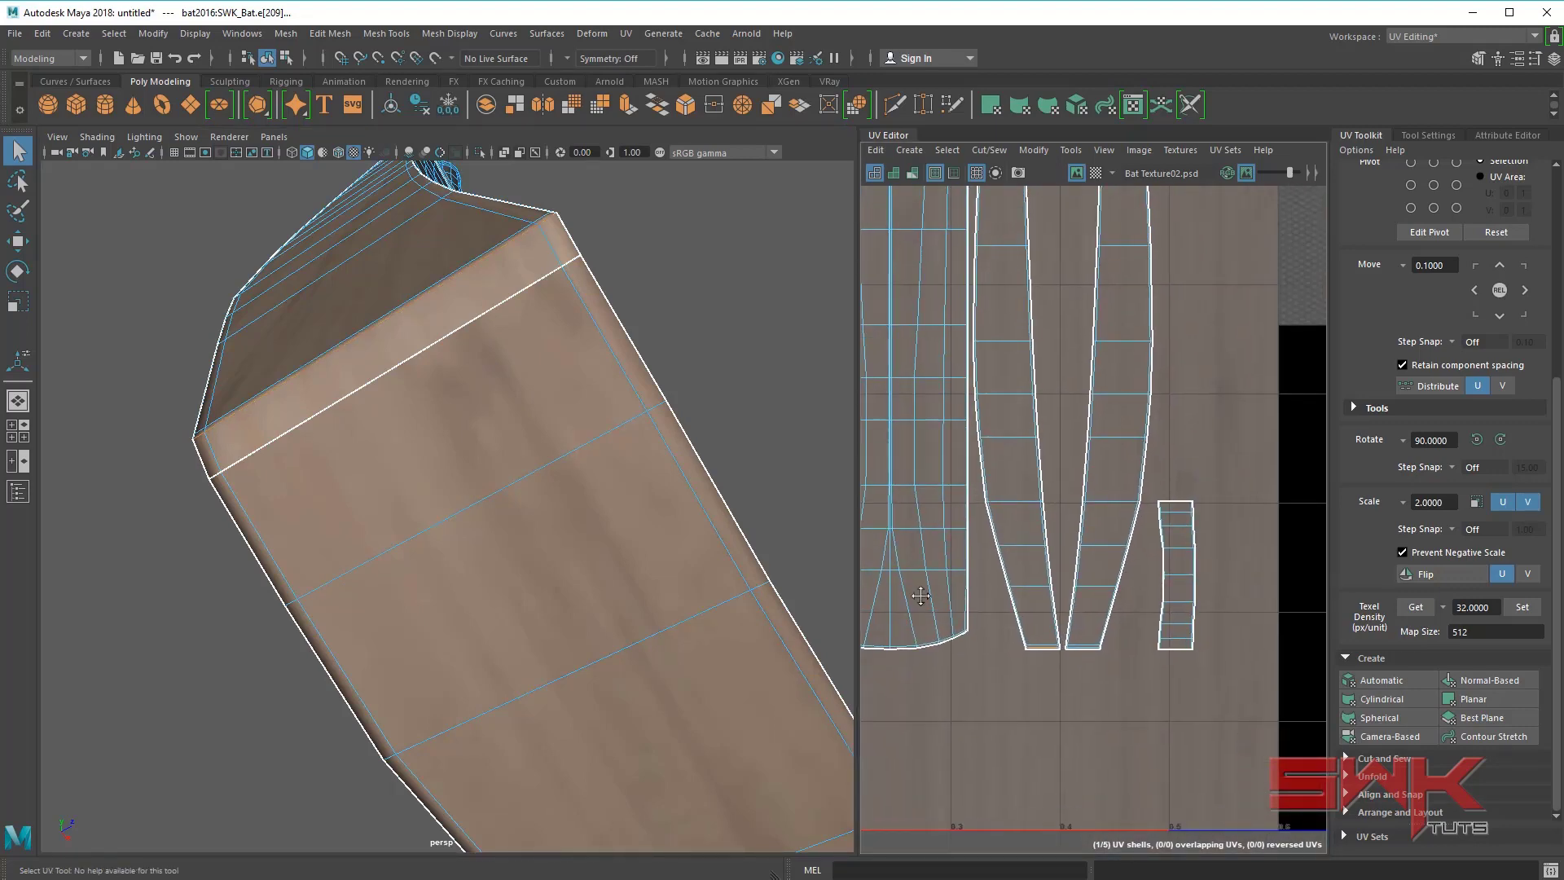
{"action": "middle_click_drag", "start_coordinate": [921, 596], "coordinate": [1099, 533], "text": "alt"}
{"action": "right_click_drag", "start_coordinate": [1052, 540], "coordinate": [1198, 646], "text": "alt"}
{"action": "middle_click_drag", "start_coordinate": [1088, 623], "coordinate": [969, 570], "text": "alt"}
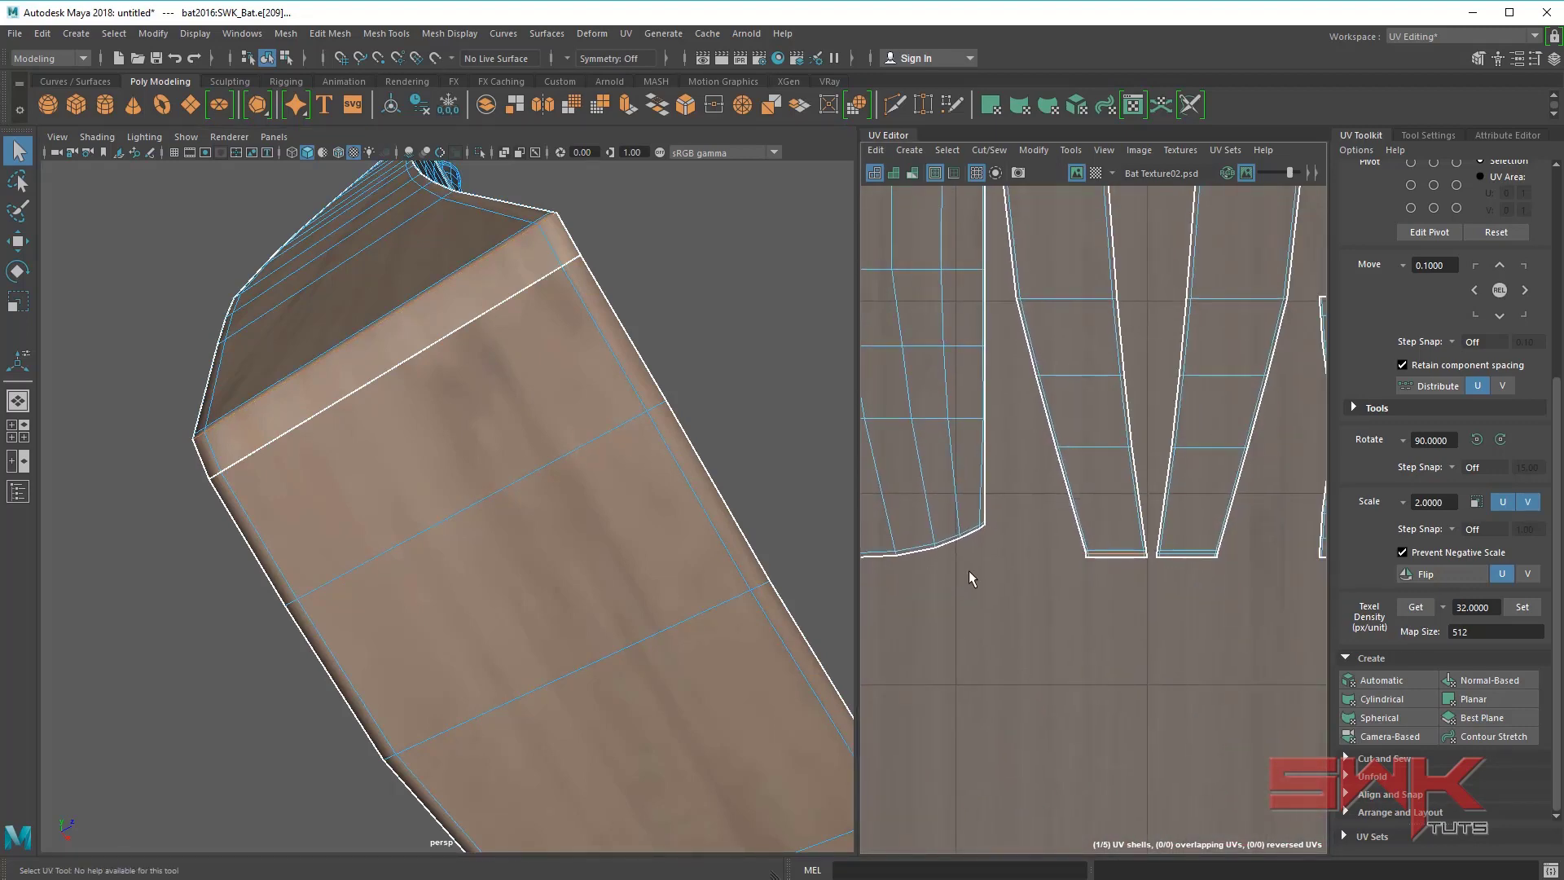
{"action": "right_click_drag", "start_coordinate": [969, 570], "coordinate": [1029, 563], "text": "alt"}
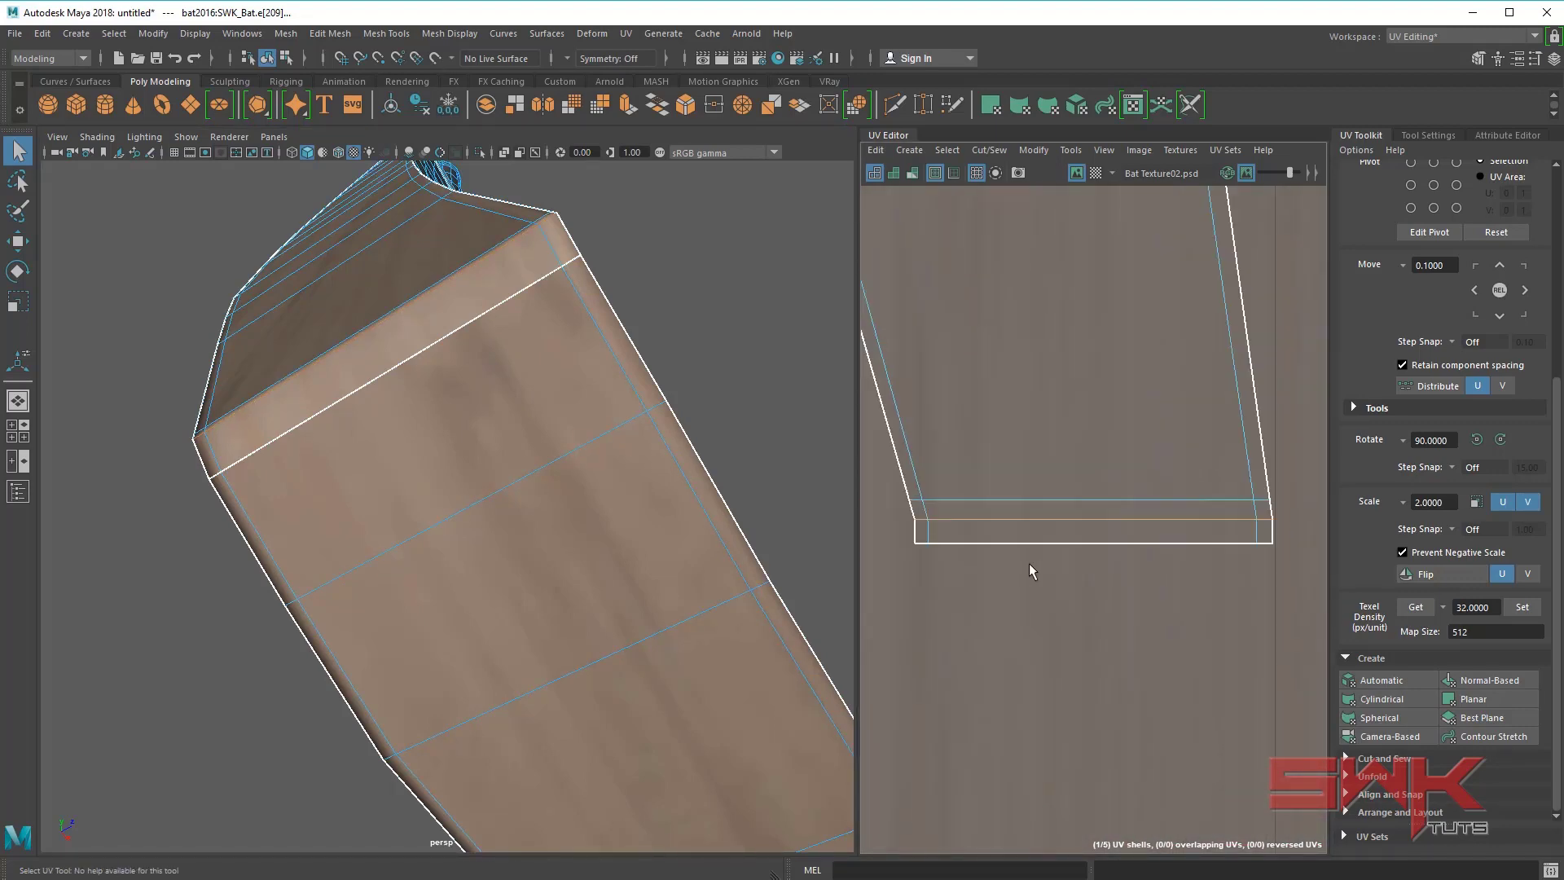
{"action": "right_click", "coordinate": [1059, 599], "text": "shift"}
{"action": "left_click", "coordinate": [981, 154]}
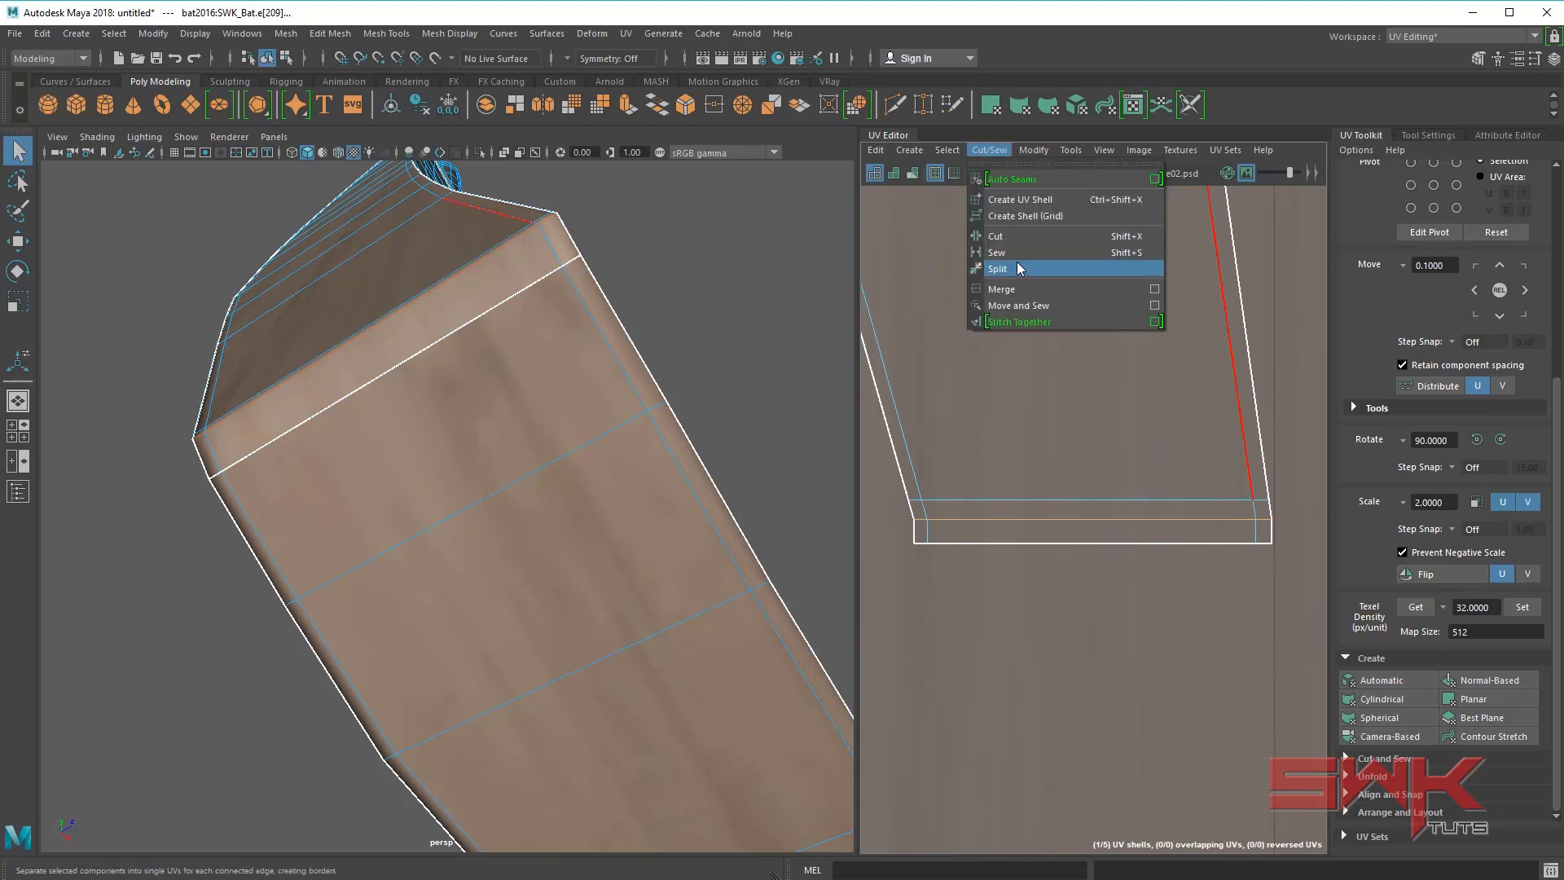
{"action": "left_click", "coordinate": [1019, 236]}
{"action": "right_click_drag", "start_coordinate": [1148, 576], "coordinate": [1086, 603], "text": "alt"}
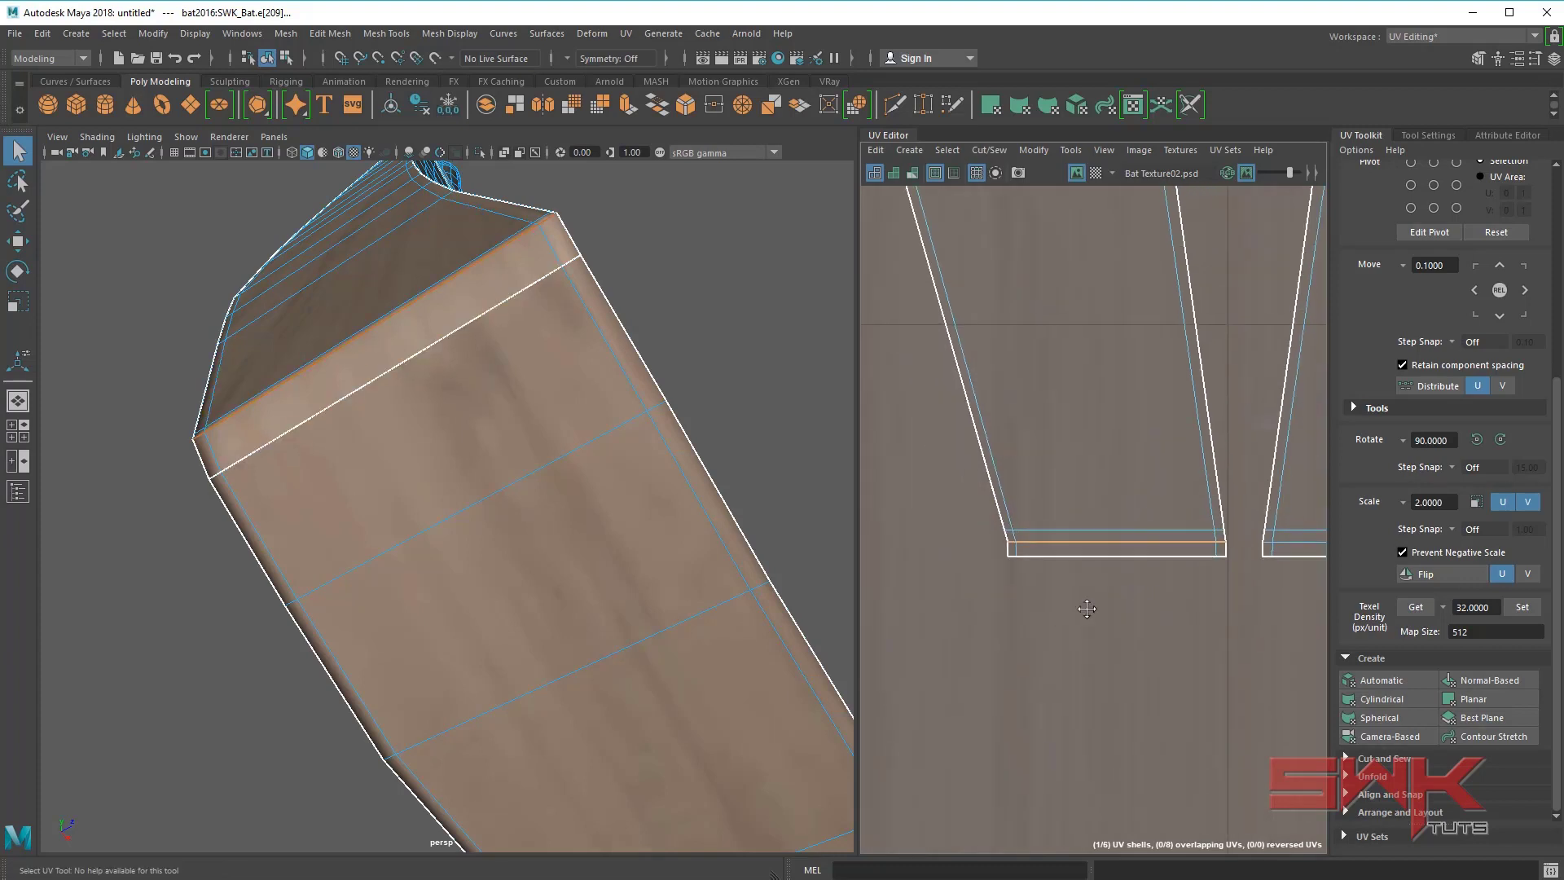
- Select the UVs of the detached end strip and move it into the empty space below the two side shells
{"action": "middle_click_drag", "start_coordinate": [1086, 603], "coordinate": [977, 554], "text": "alt"}
{"action": "right_click_drag", "start_coordinate": [1035, 506], "coordinate": [1144, 575]}
{"action": "left_click", "coordinate": [1095, 504]}
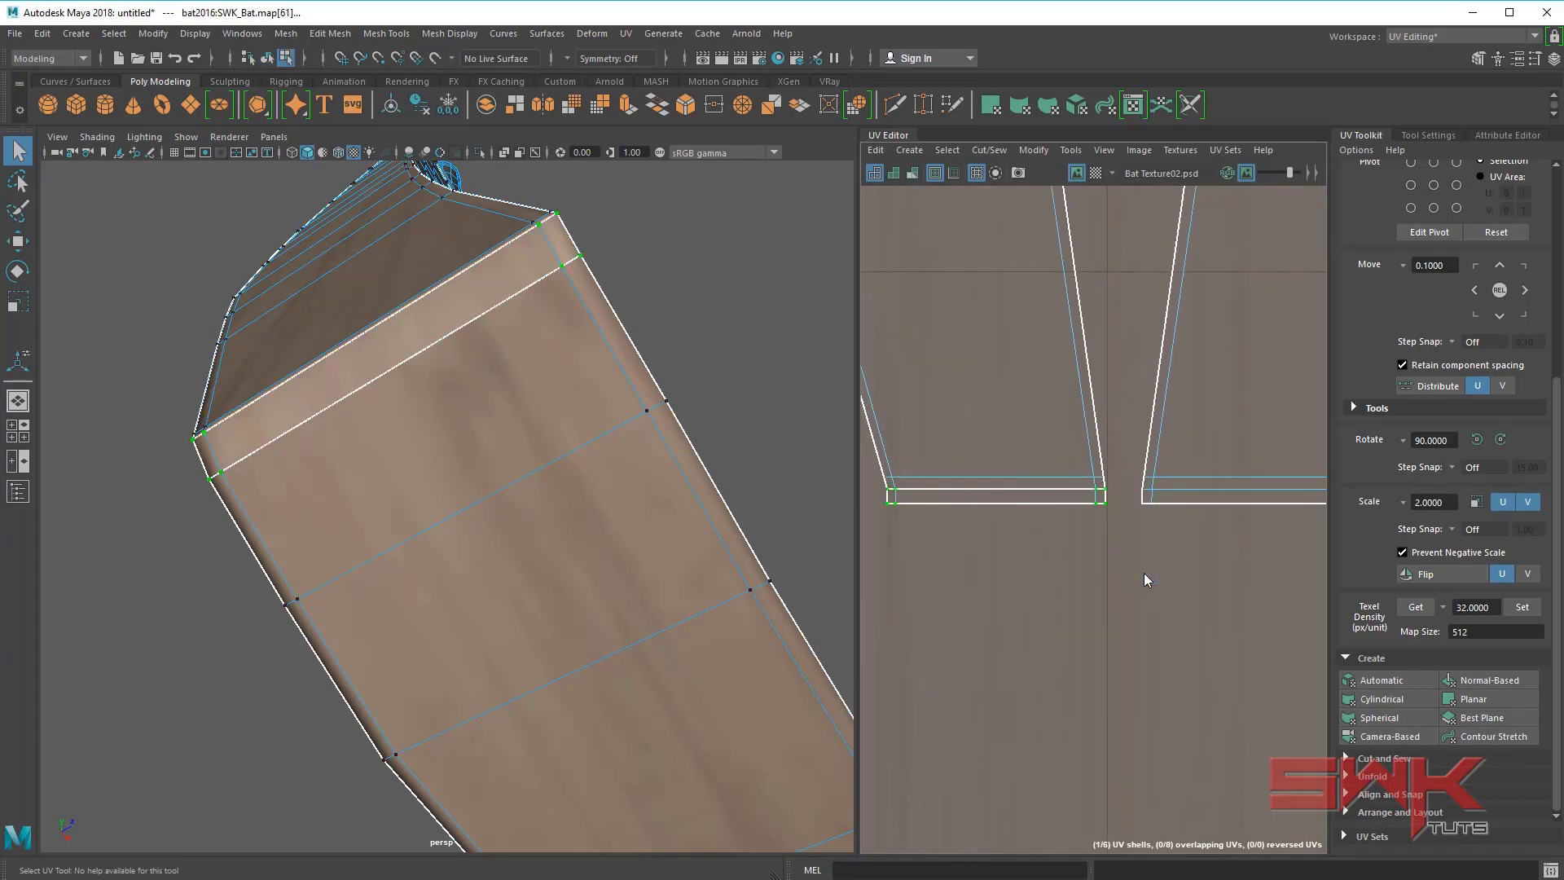
{"action": "key", "text": "w"}
{"action": "middle_click_drag", "start_coordinate": [1138, 564], "coordinate": [989, 555]}
{"action": "scroll", "coordinate": [982, 556], "scroll_direction": "down", "scroll_amount": 2}
{"action": "scroll", "coordinate": [979, 558], "scroll_direction": "down", "scroll_amount": 3}
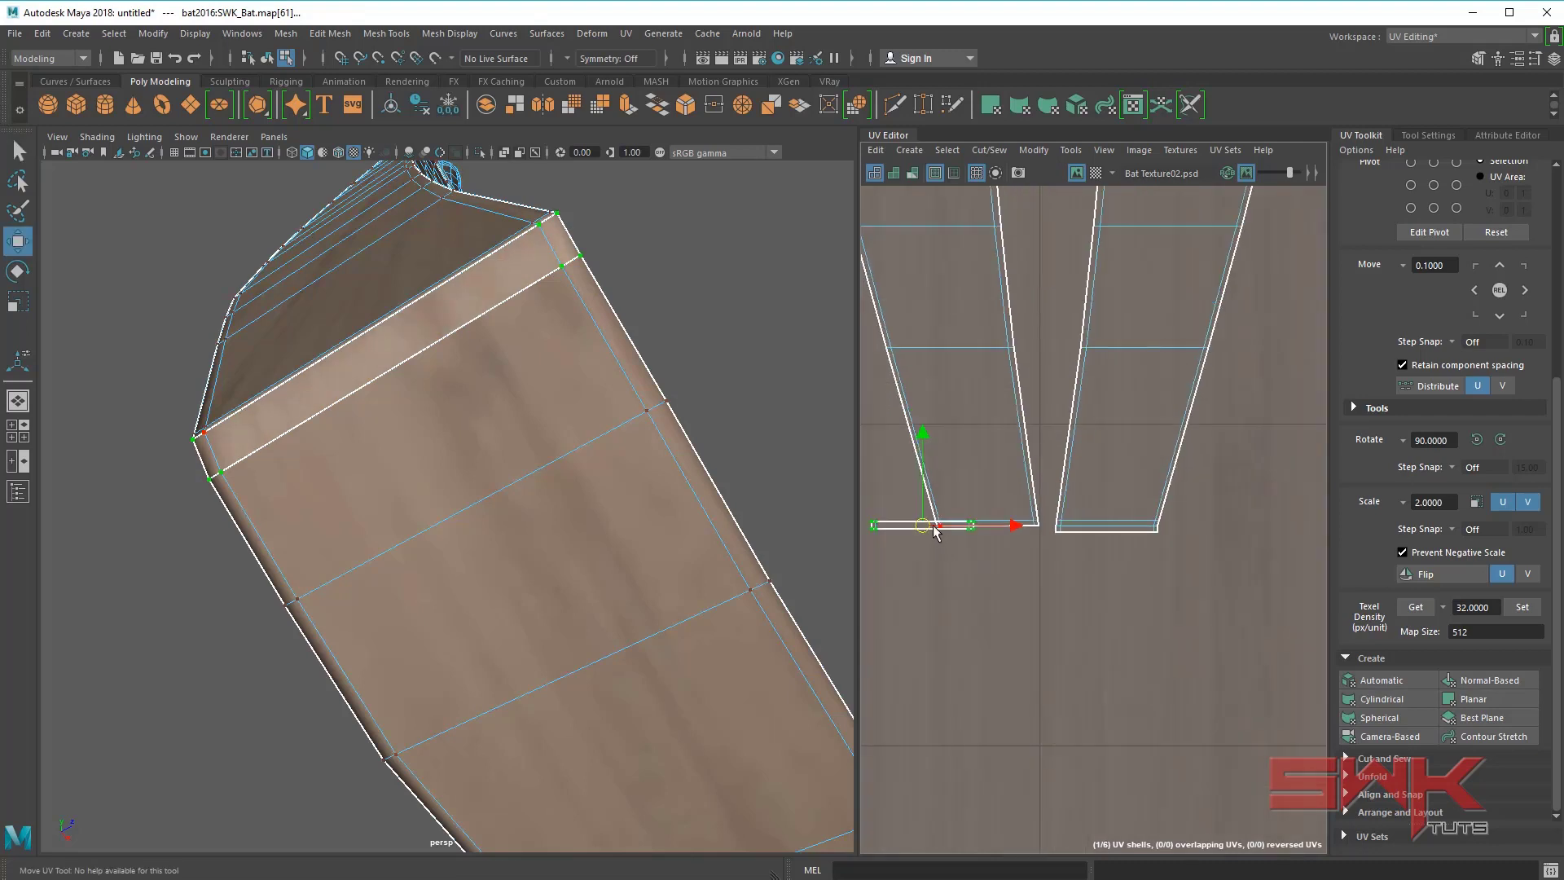
{"action": "left_click_drag", "start_coordinate": [978, 529], "coordinate": [1044, 605]}
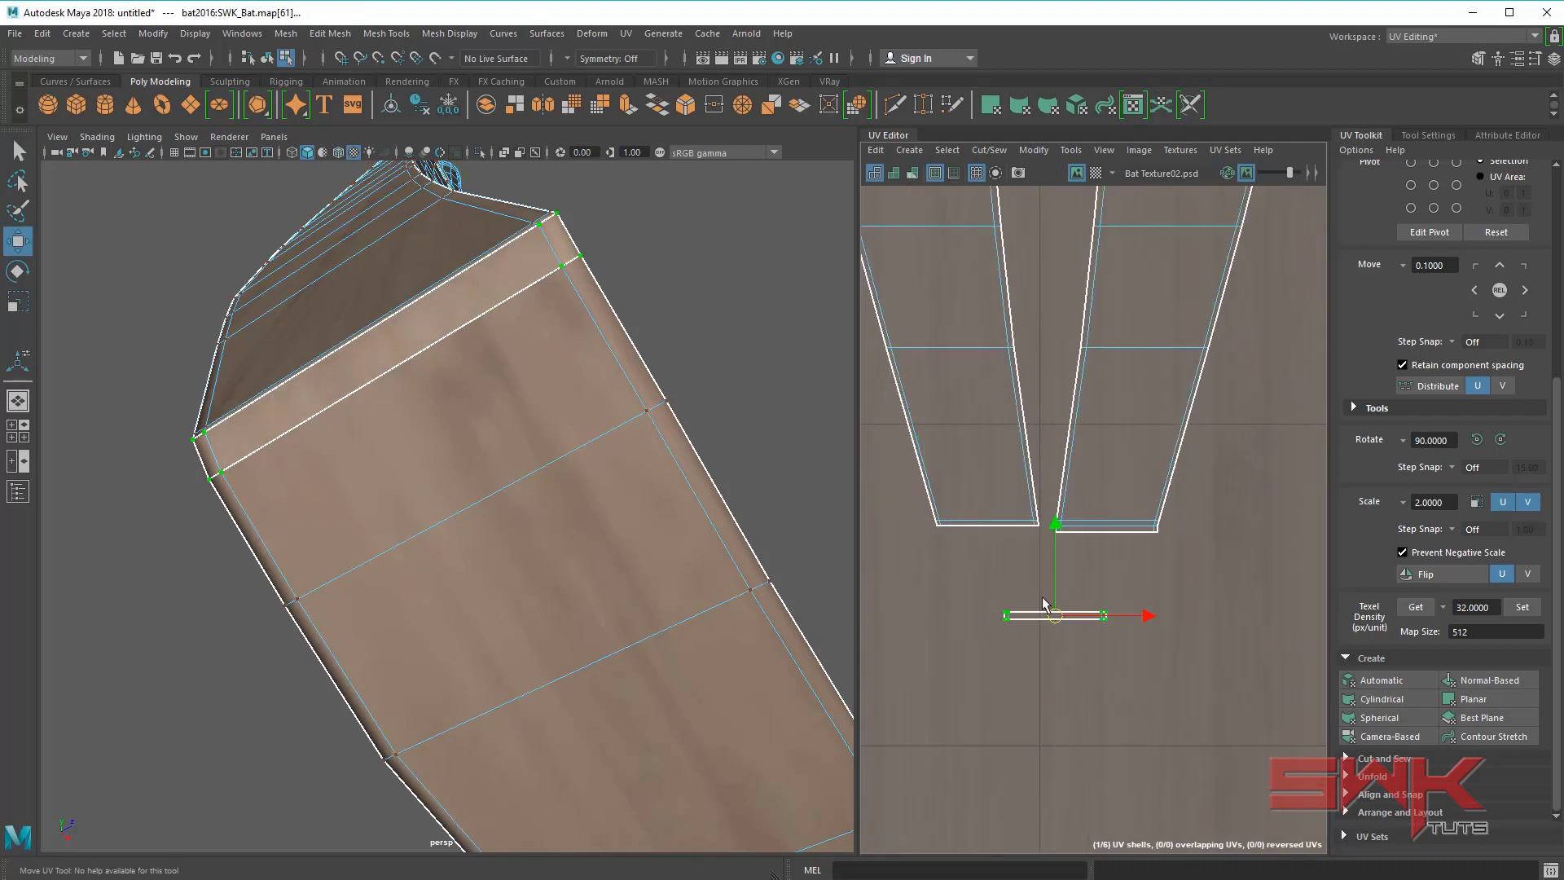
- Select the matching edge near the lower end of the right side UV shell and cut off its end strip
{"action": "middle_click_drag", "start_coordinate": [1064, 551], "coordinate": [1019, 485], "text": "alt"}
{"action": "scroll", "coordinate": [1015, 477], "scroll_direction": "up", "scroll_amount": 3}
{"action": "key", "text": "q"}
{"action": "right_click_drag", "start_coordinate": [1111, 510], "coordinate": [1103, 456]}
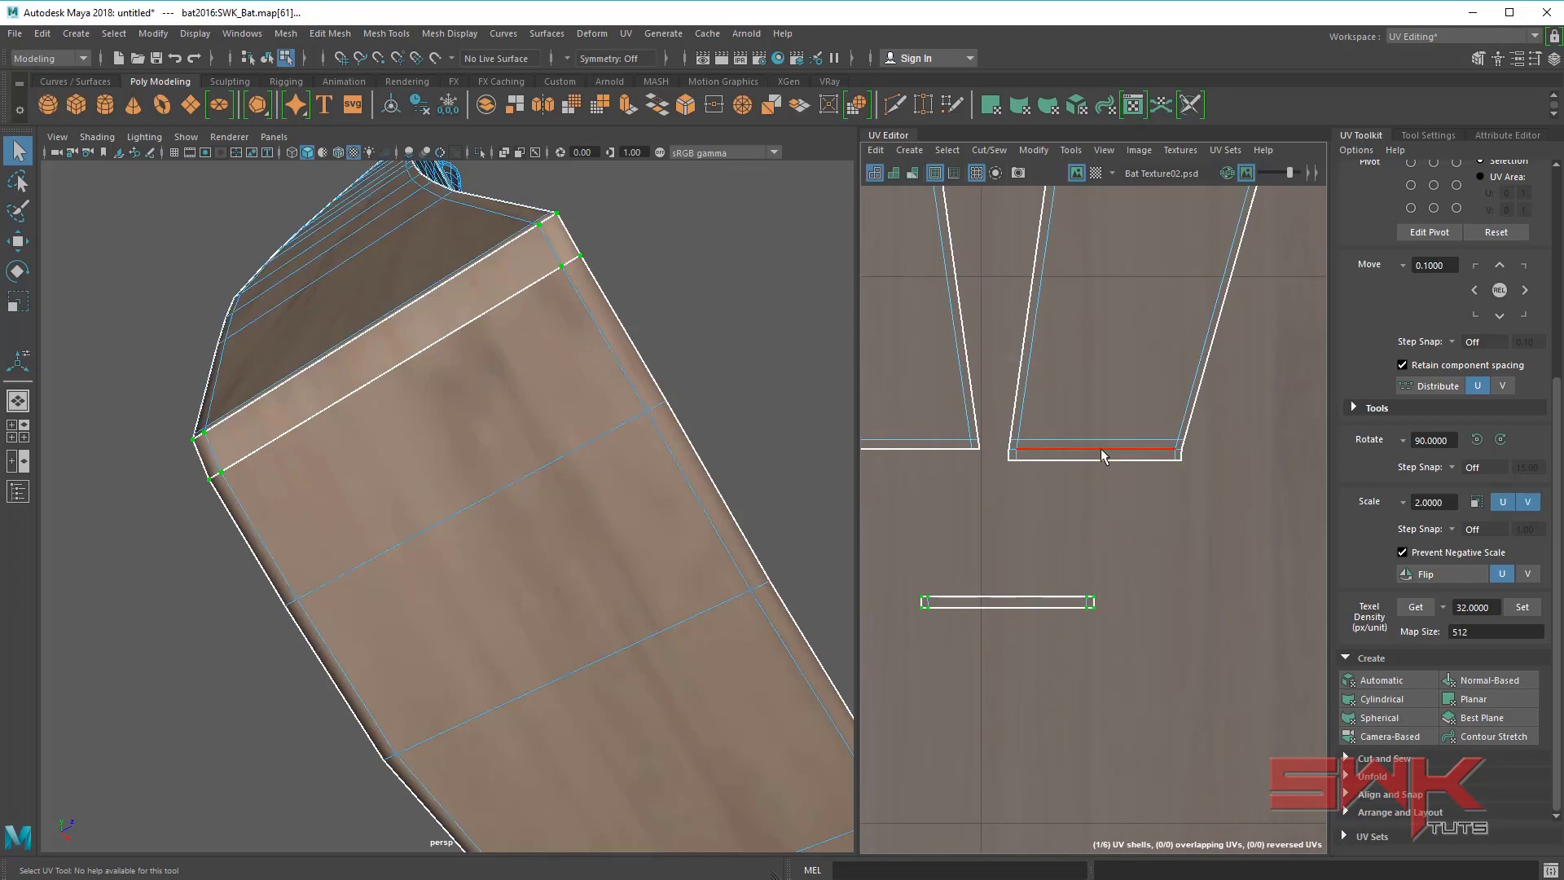
{"action": "left_click", "coordinate": [1101, 448]}
{"action": "left_click_drag", "start_coordinate": [619, 521], "coordinate": [387, 540], "text": "alt"}
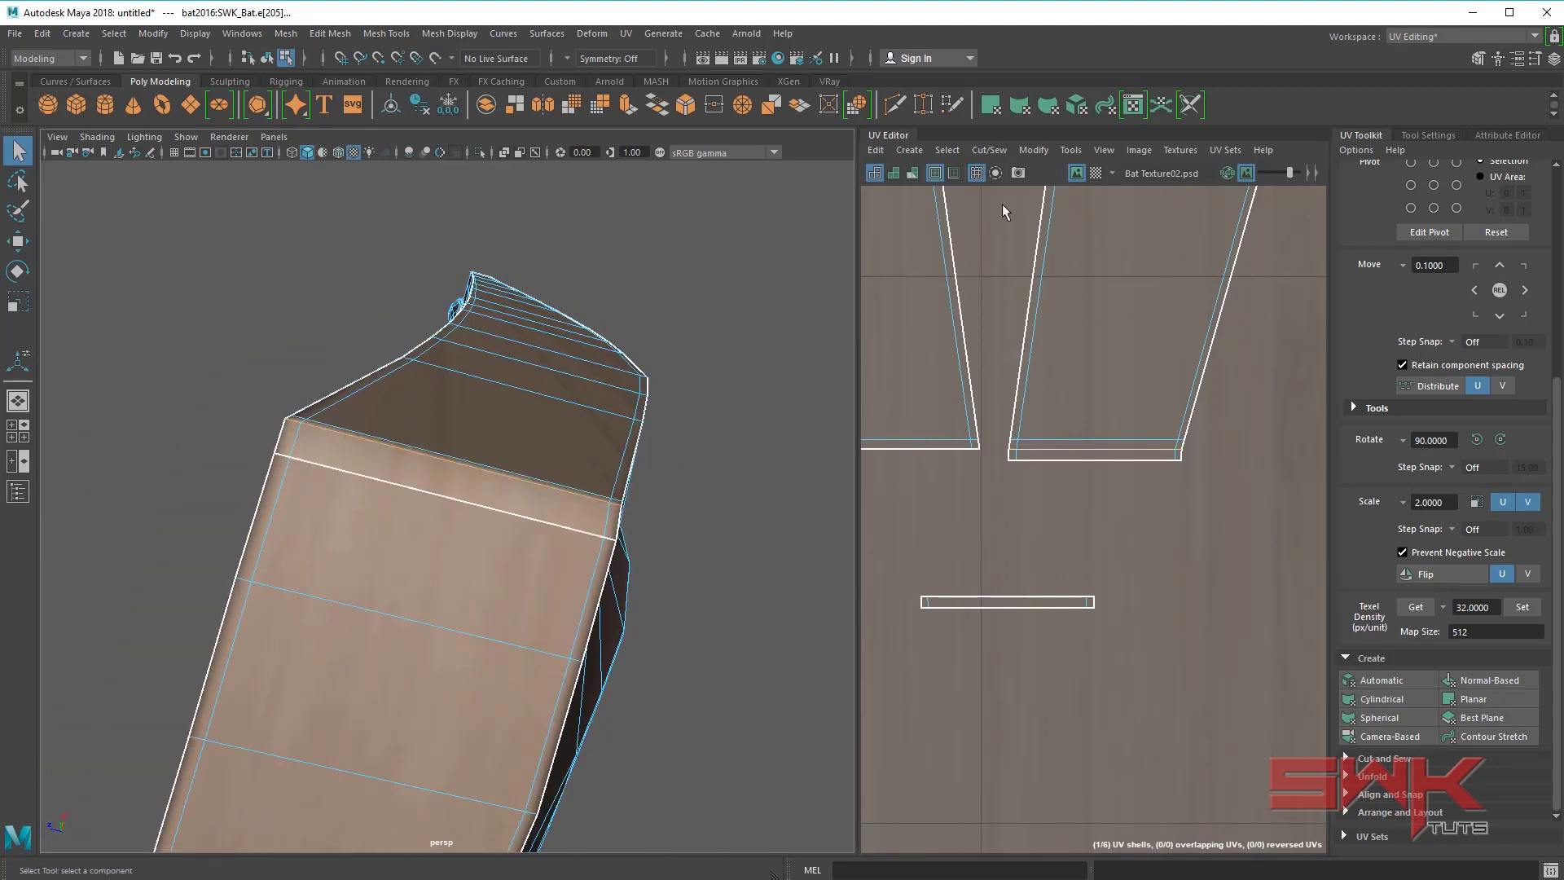
{"action": "left_click", "coordinate": [988, 150]}
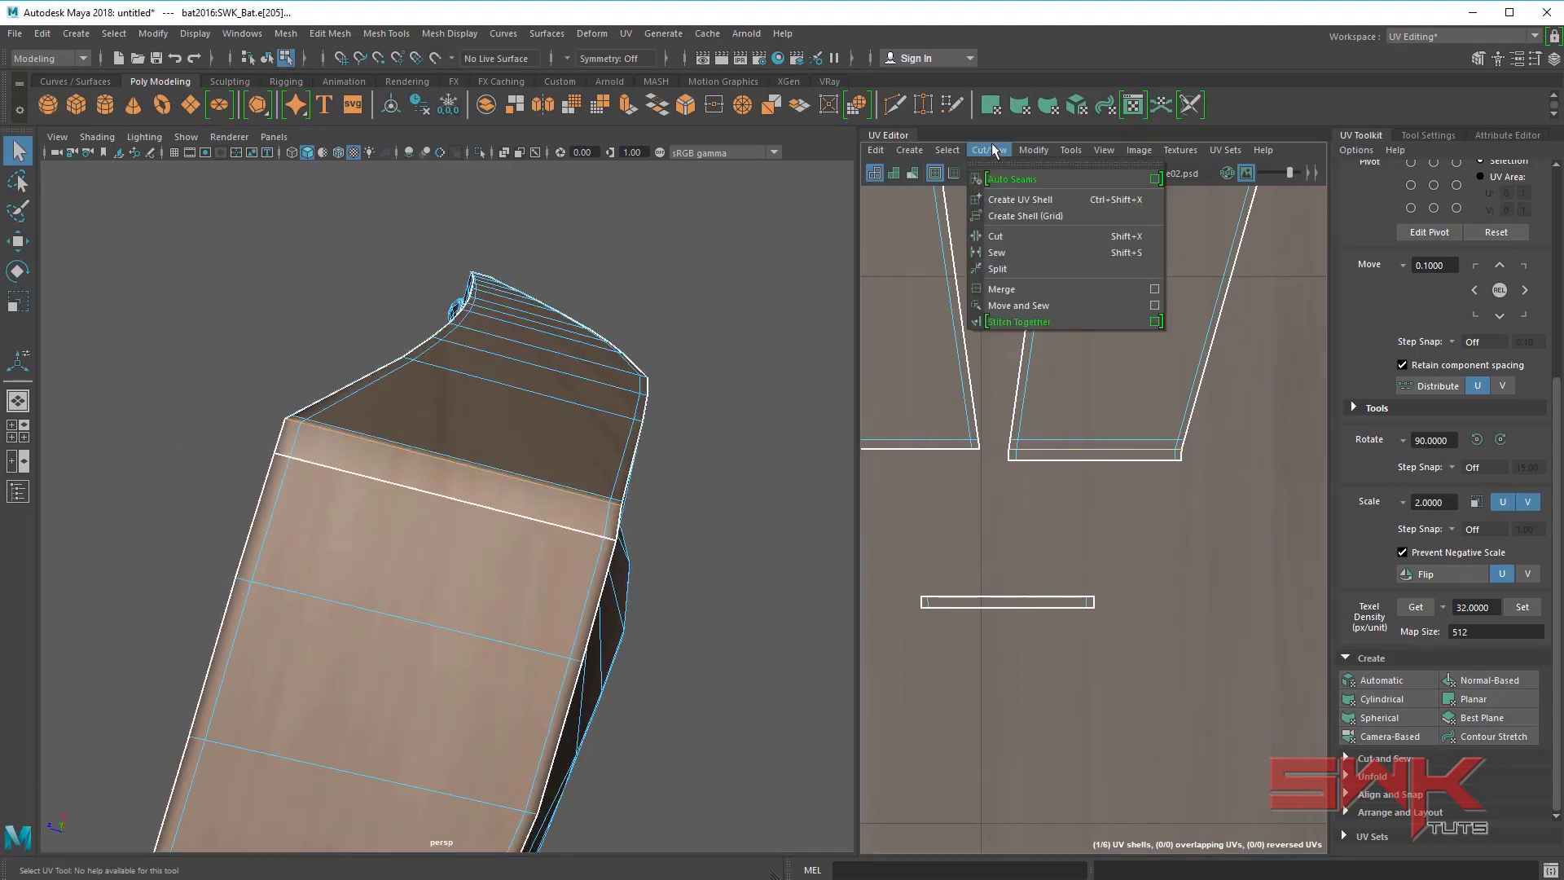
{"action": "left_click", "coordinate": [1026, 238]}
- Move the second end strip below its side shell, then return to edge selection with nothing selected
{"action": "right_click_drag", "start_coordinate": [1096, 499], "coordinate": [1221, 528]}
{"action": "left_click", "coordinate": [1175, 461]}
{"action": "key", "text": "w"}
{"action": "left_click_drag", "start_coordinate": [1088, 444], "coordinate": [1162, 551]}
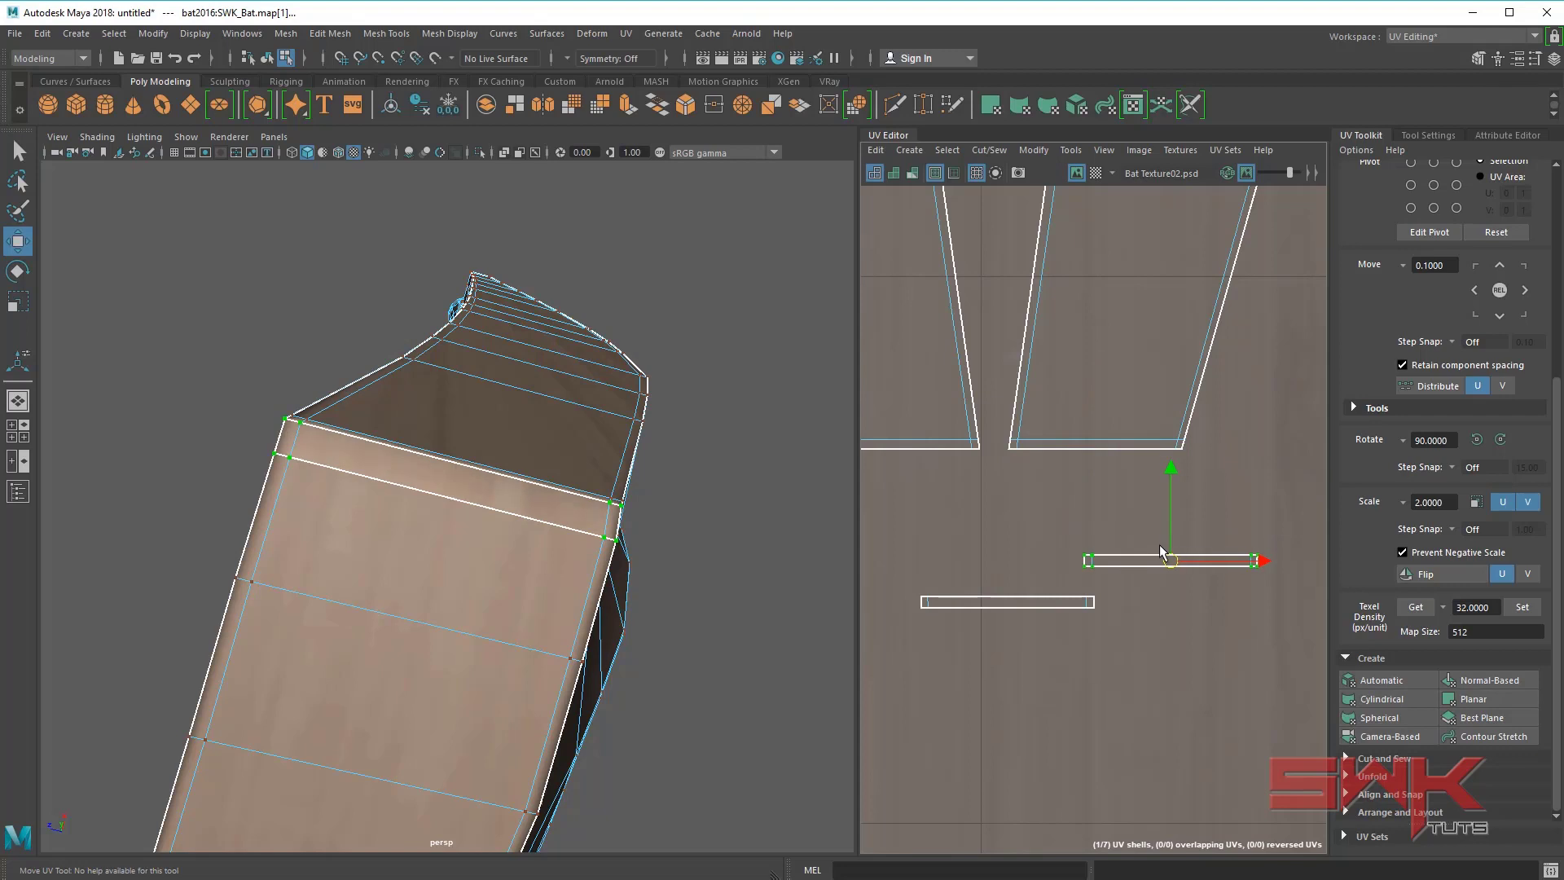
{"action": "right_click_drag", "start_coordinate": [487, 530], "coordinate": [481, 513]}
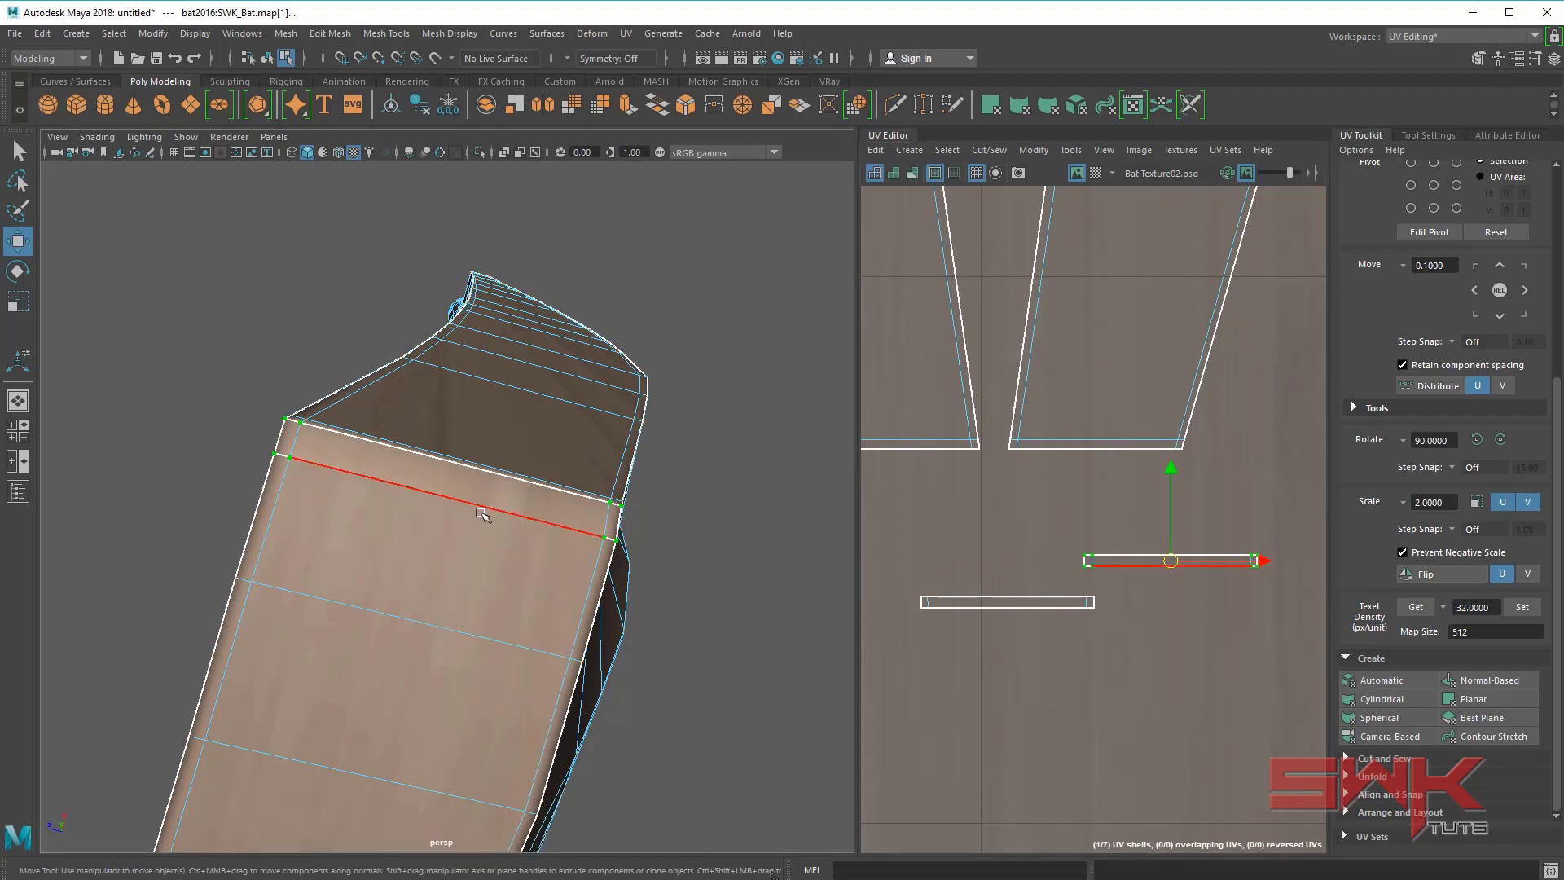
{"action": "key", "text": "q"}
{"action": "left_click", "coordinate": [662, 578]}
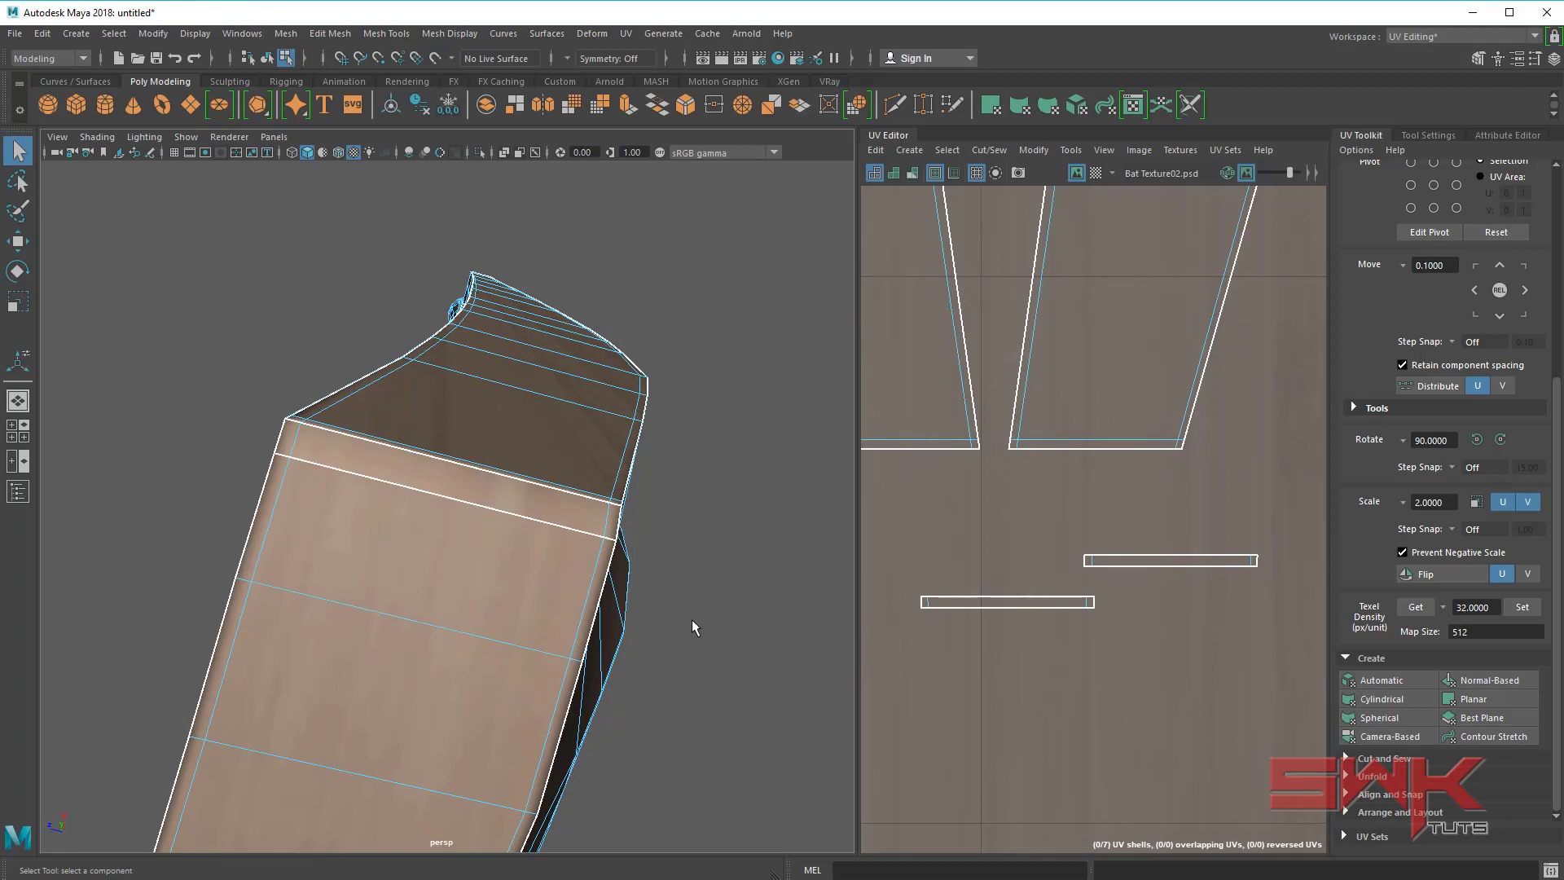
- Toggle the texture border display off and on to compare the seam edges at the bat's toe
{"action": "left_click_drag", "start_coordinate": [691, 616], "coordinate": [698, 622], "text": "alt"}
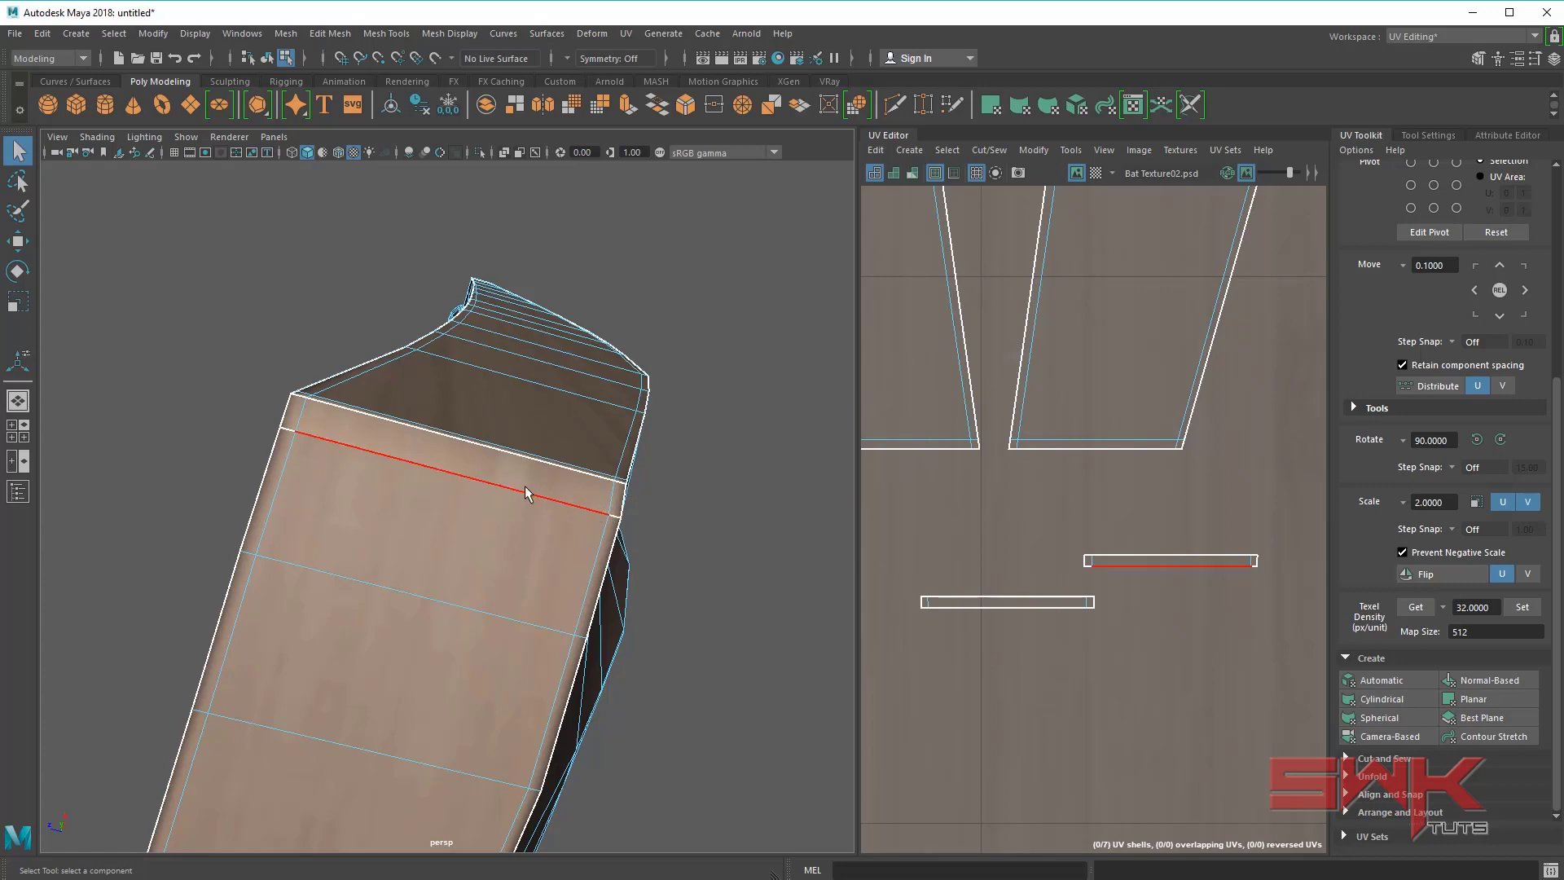
{"action": "left_click", "coordinate": [935, 173]}
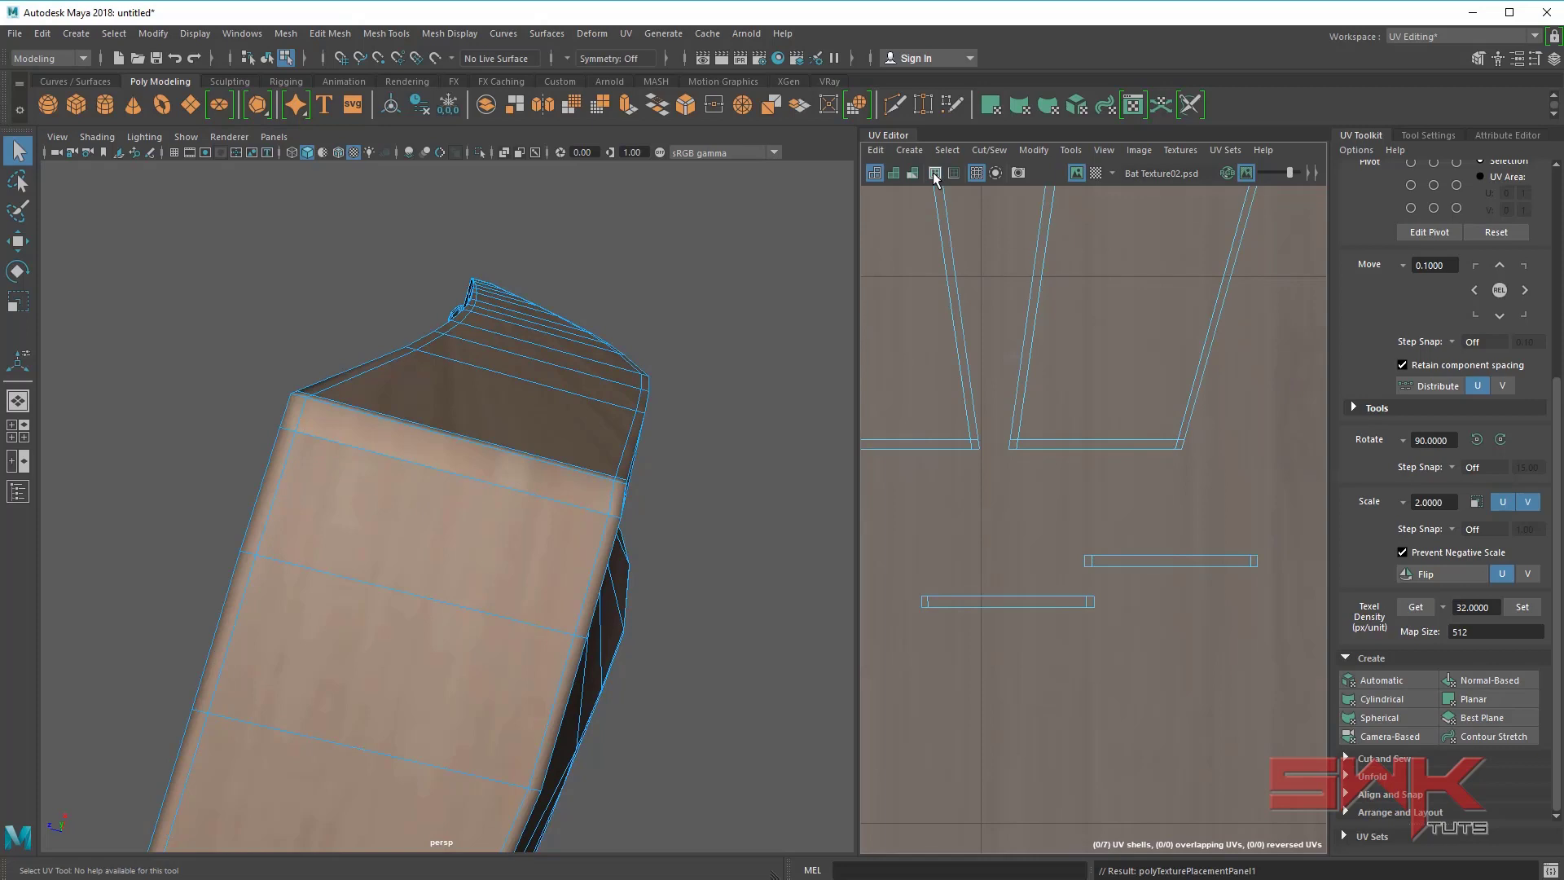
{"action": "left_click", "coordinate": [935, 174]}
{"action": "left_click", "coordinate": [935, 174]}
{"action": "left_click", "coordinate": [935, 175]}
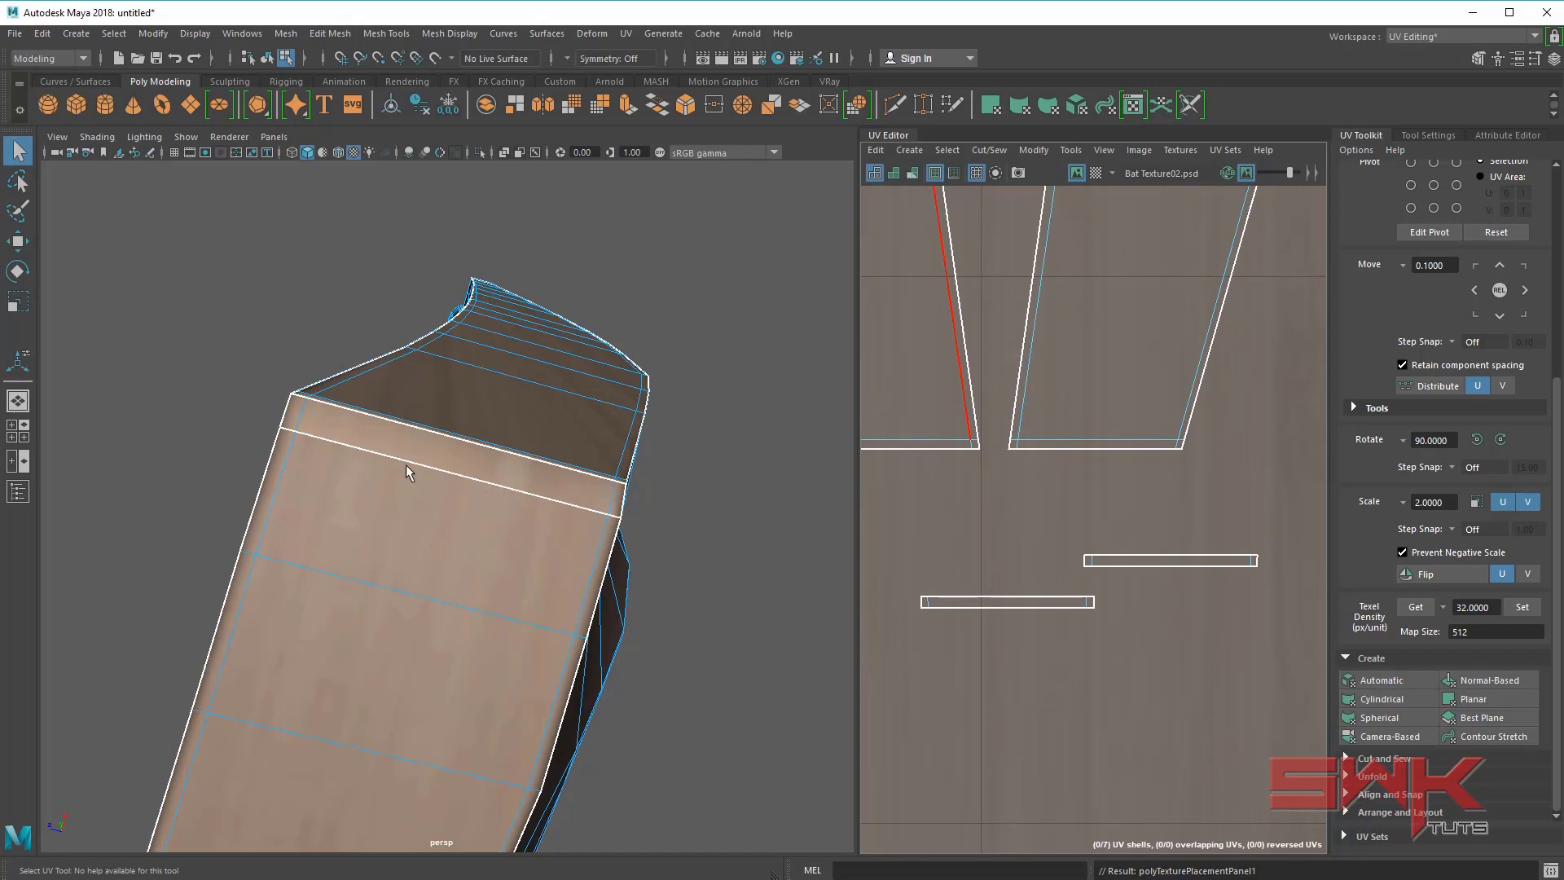
- Select the seam edges between the toe and its adjoining strip, and Move and Sew the strip onto the toe shell
{"action": "right_click_drag", "start_coordinate": [409, 463], "coordinate": [395, 427]}
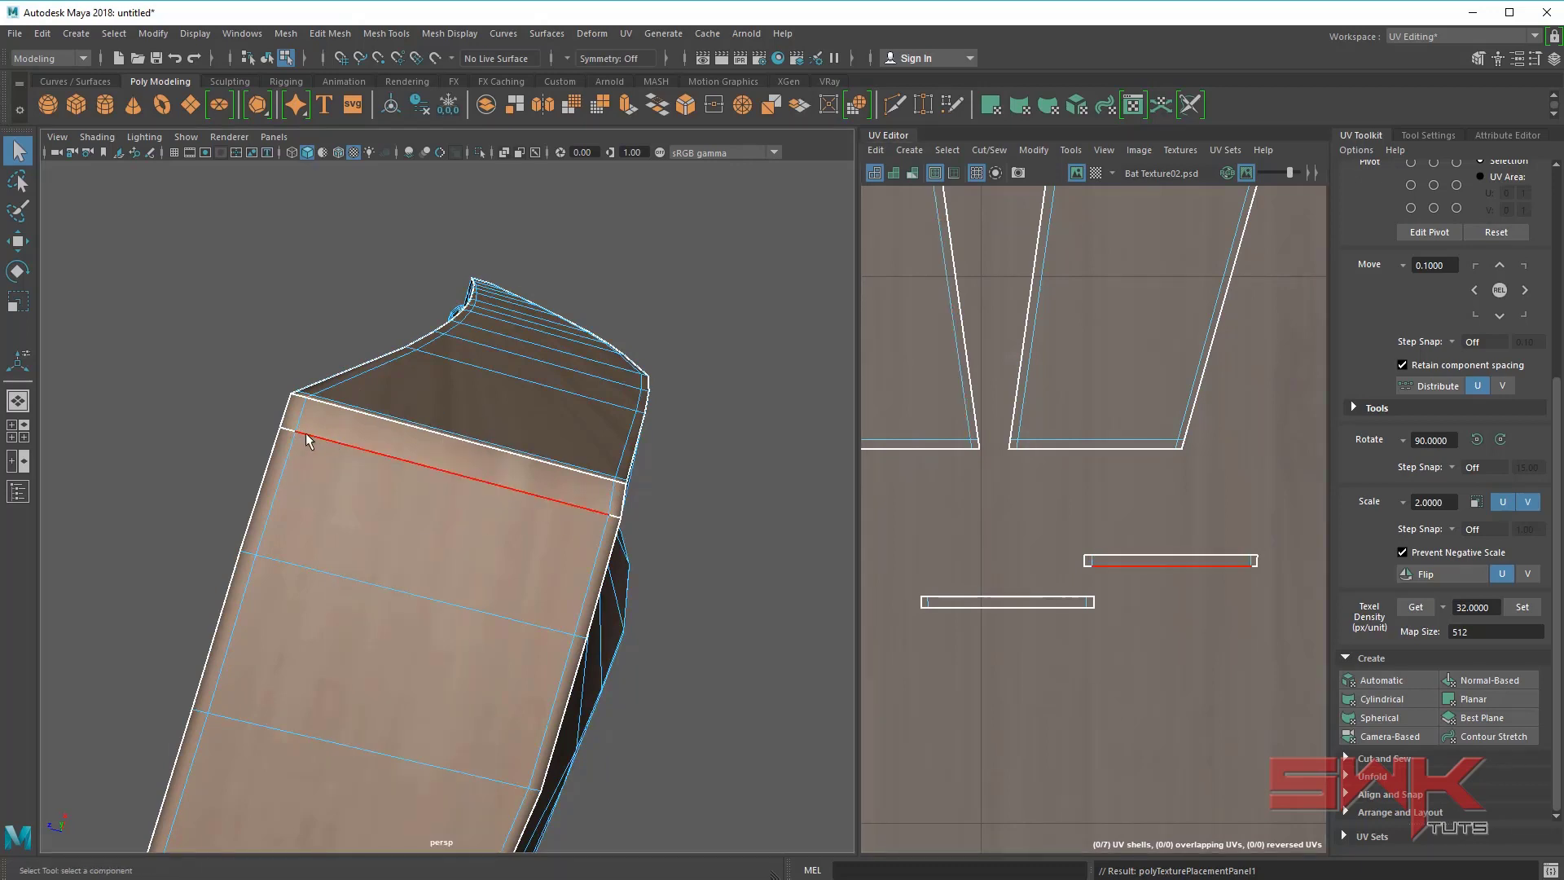
{"action": "left_click", "coordinate": [349, 444]}
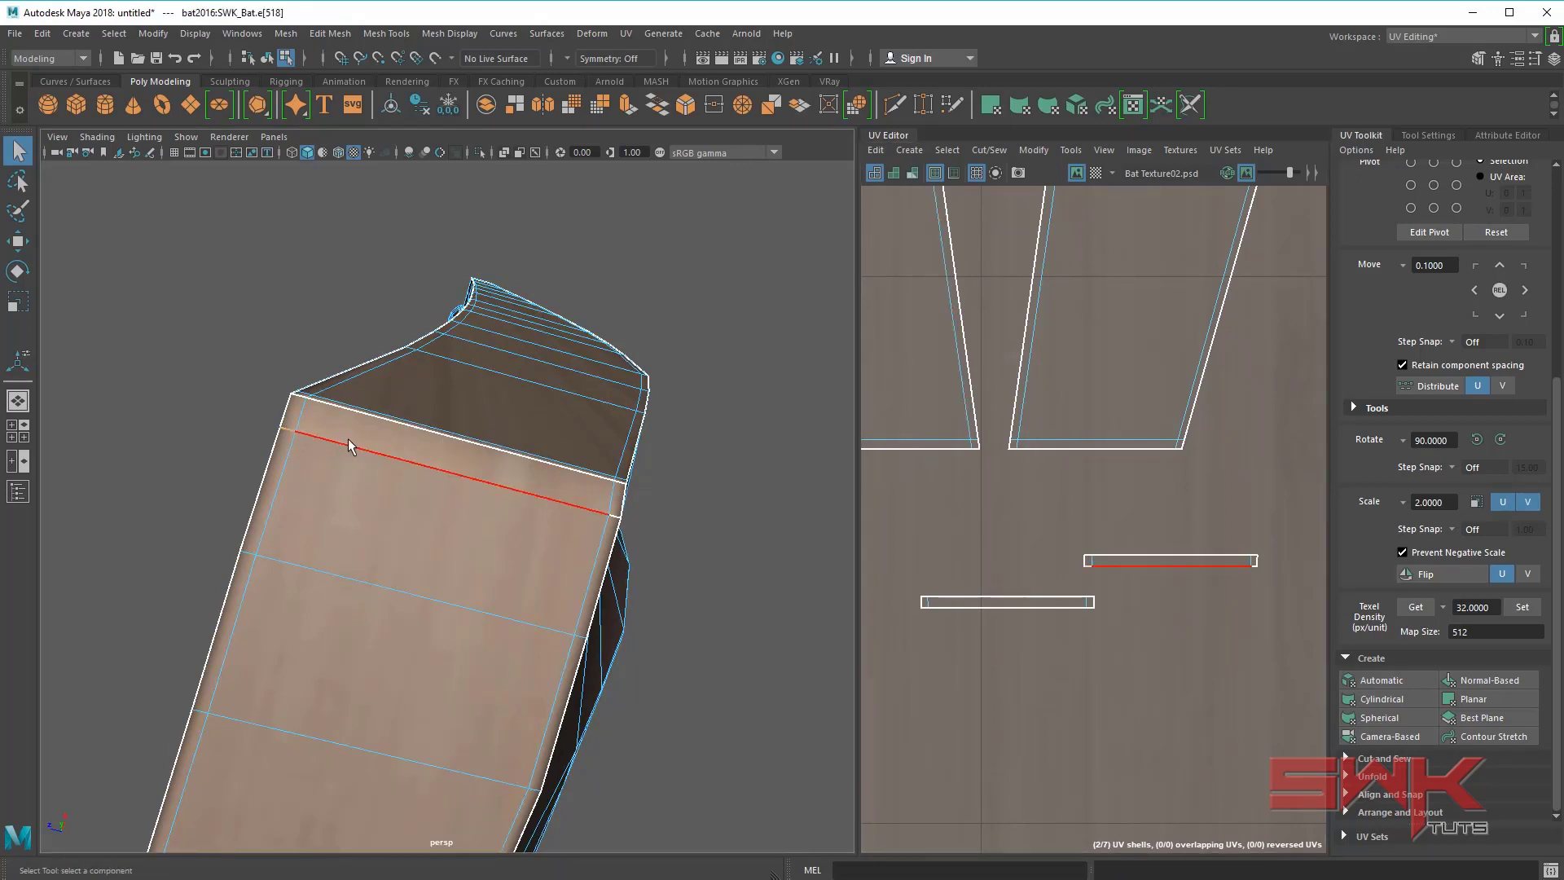
{"action": "left_click", "coordinate": [588, 512], "text": "shift"}
{"action": "left_click", "coordinate": [612, 515], "text": "shift"}
{"action": "scroll", "coordinate": [904, 505], "scroll_direction": "down", "scroll_amount": 5}
{"action": "middle_click_drag", "start_coordinate": [1089, 580], "coordinate": [1070, 591], "text": "alt"}
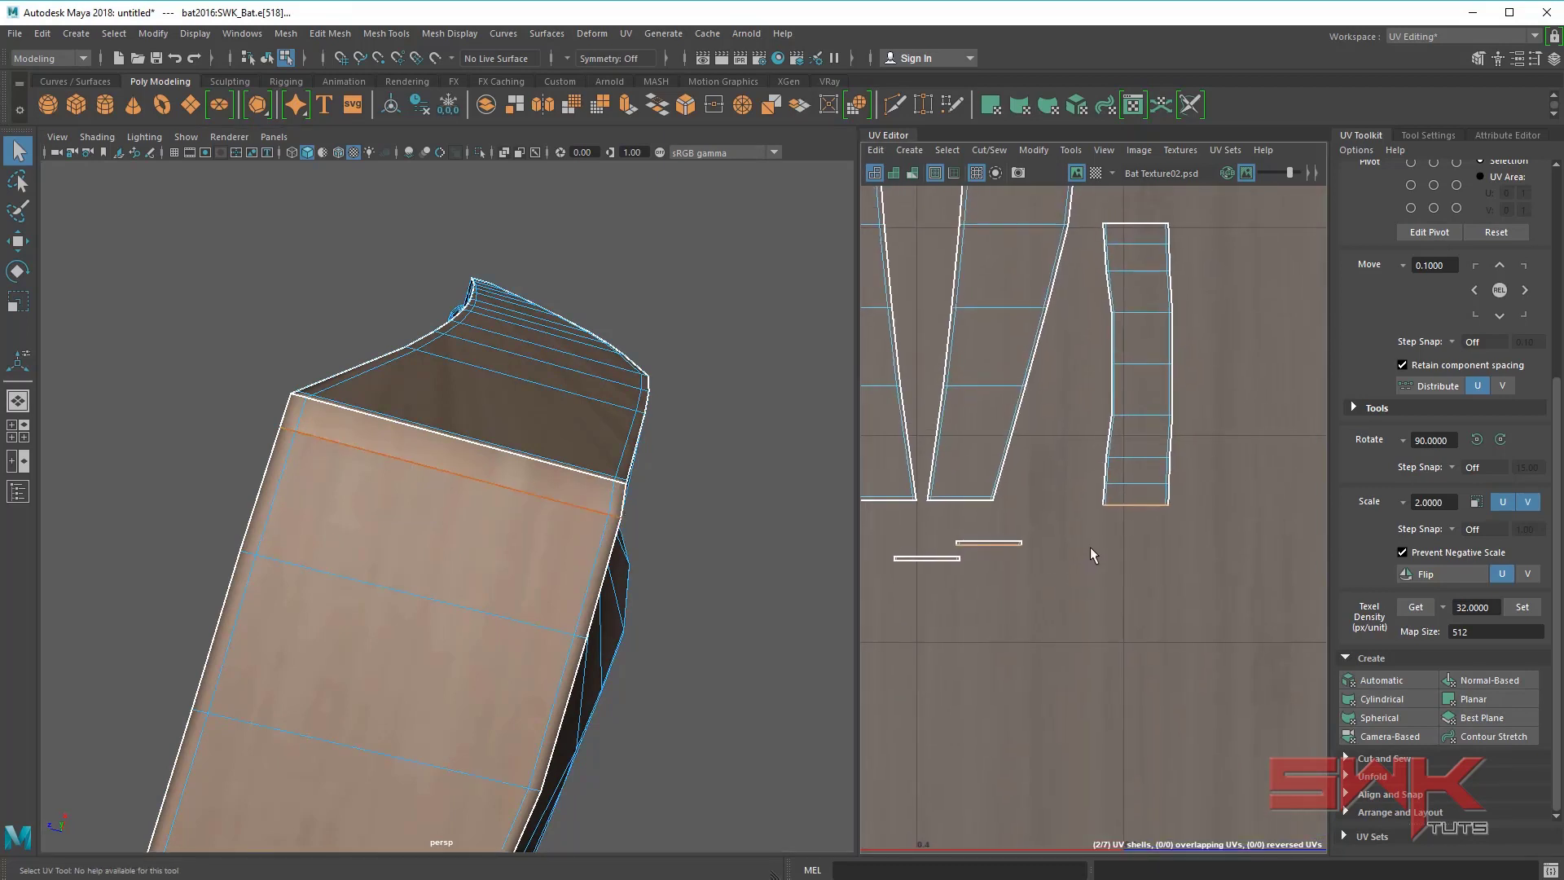
{"action": "scroll", "coordinate": [1090, 546], "scroll_direction": "up", "scroll_amount": 1}
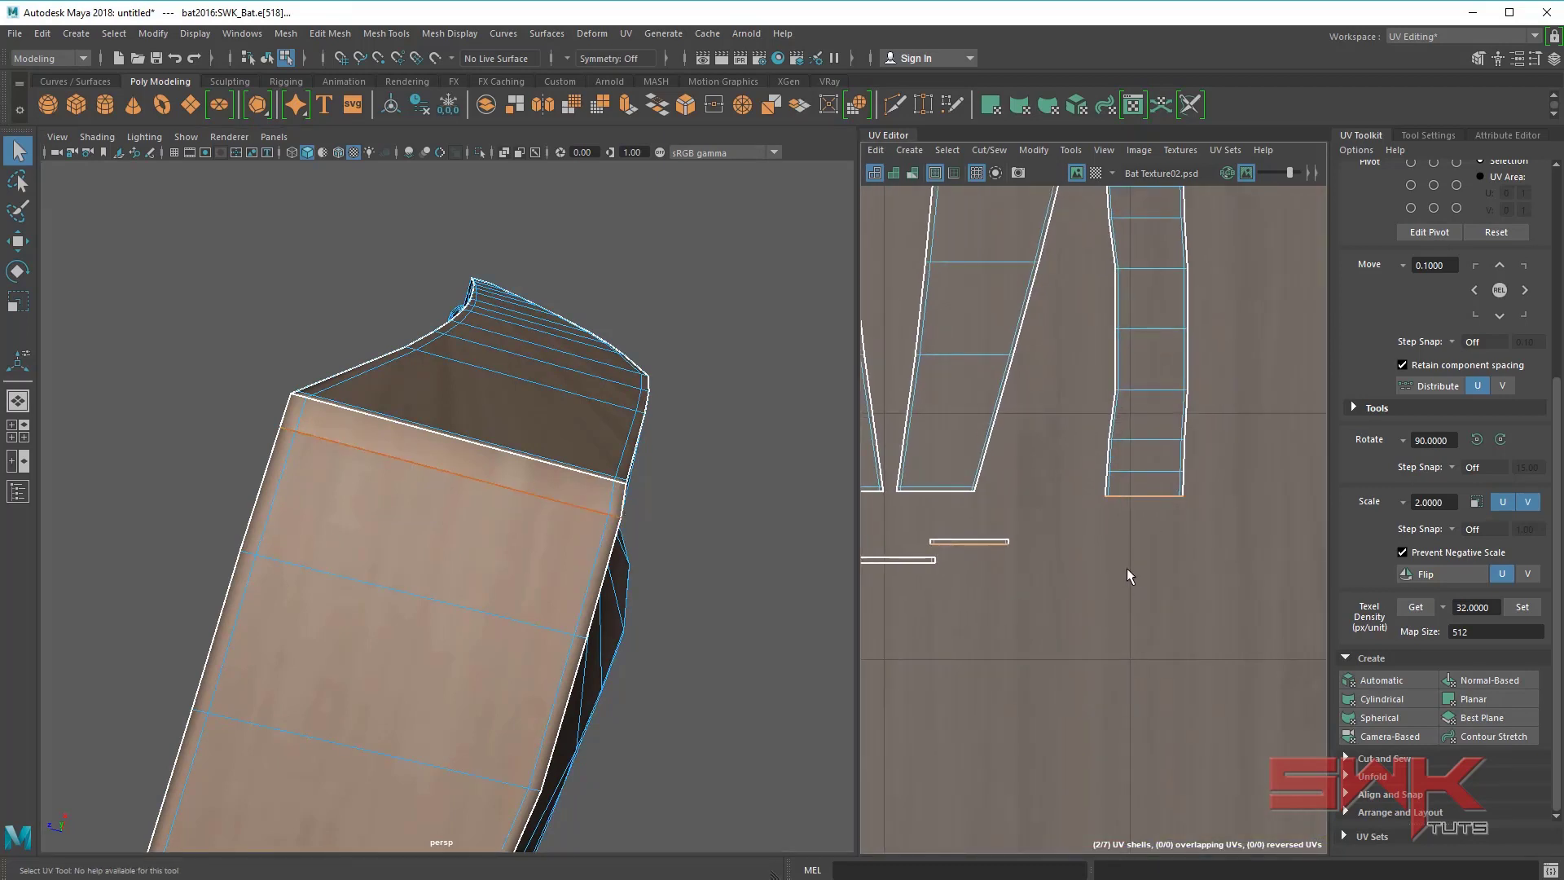
{"action": "left_click", "coordinate": [989, 150]}
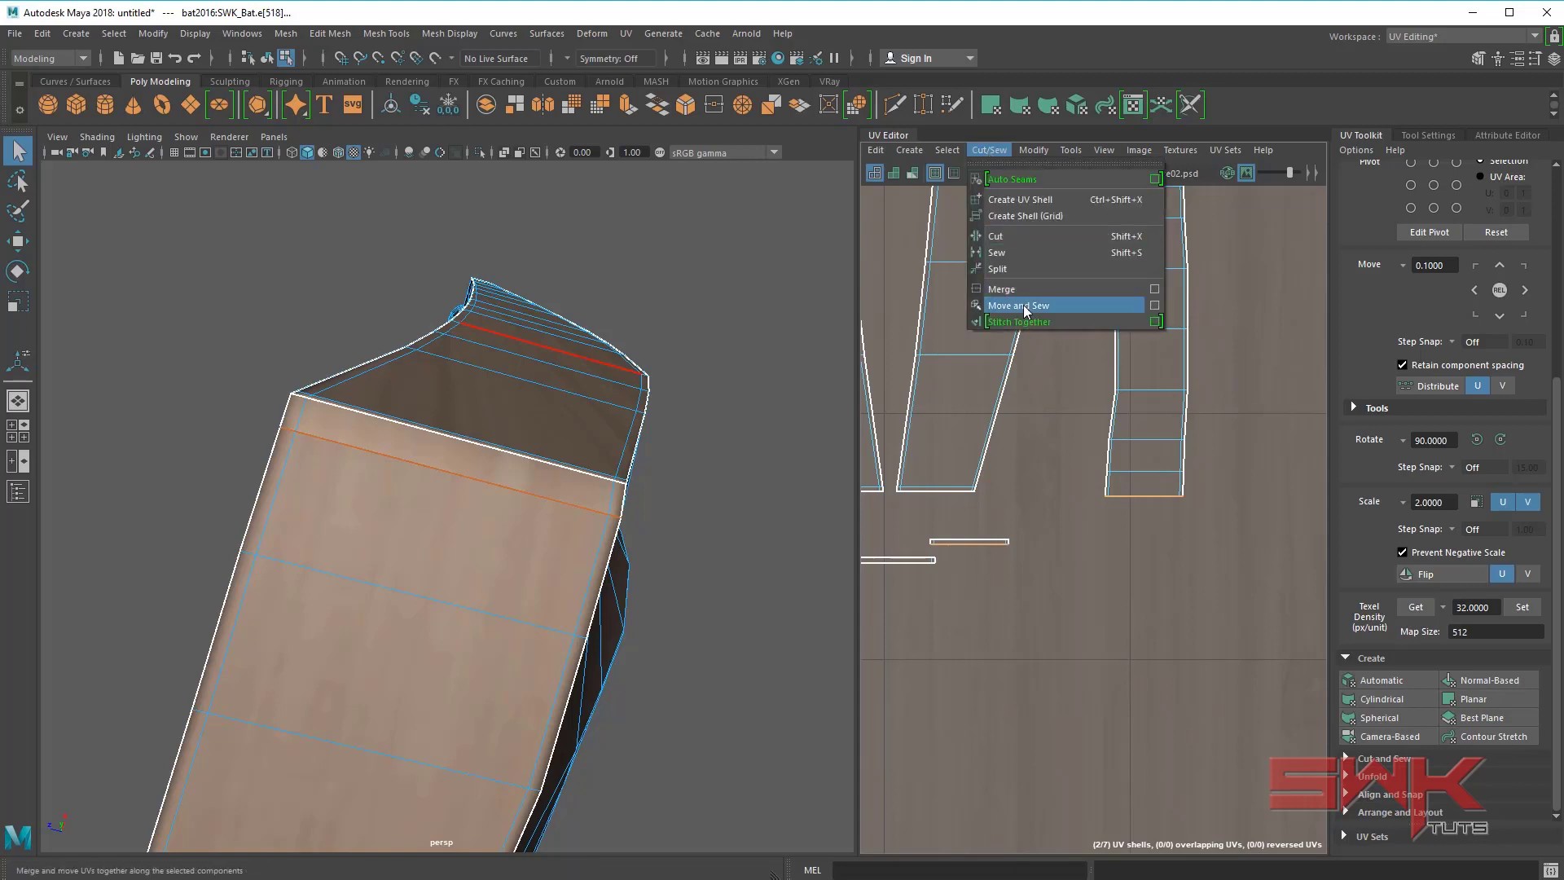
{"action": "left_click", "coordinate": [1023, 305]}
{"action": "scroll", "coordinate": [1141, 652], "scroll_direction": "up", "scroll_amount": 3}
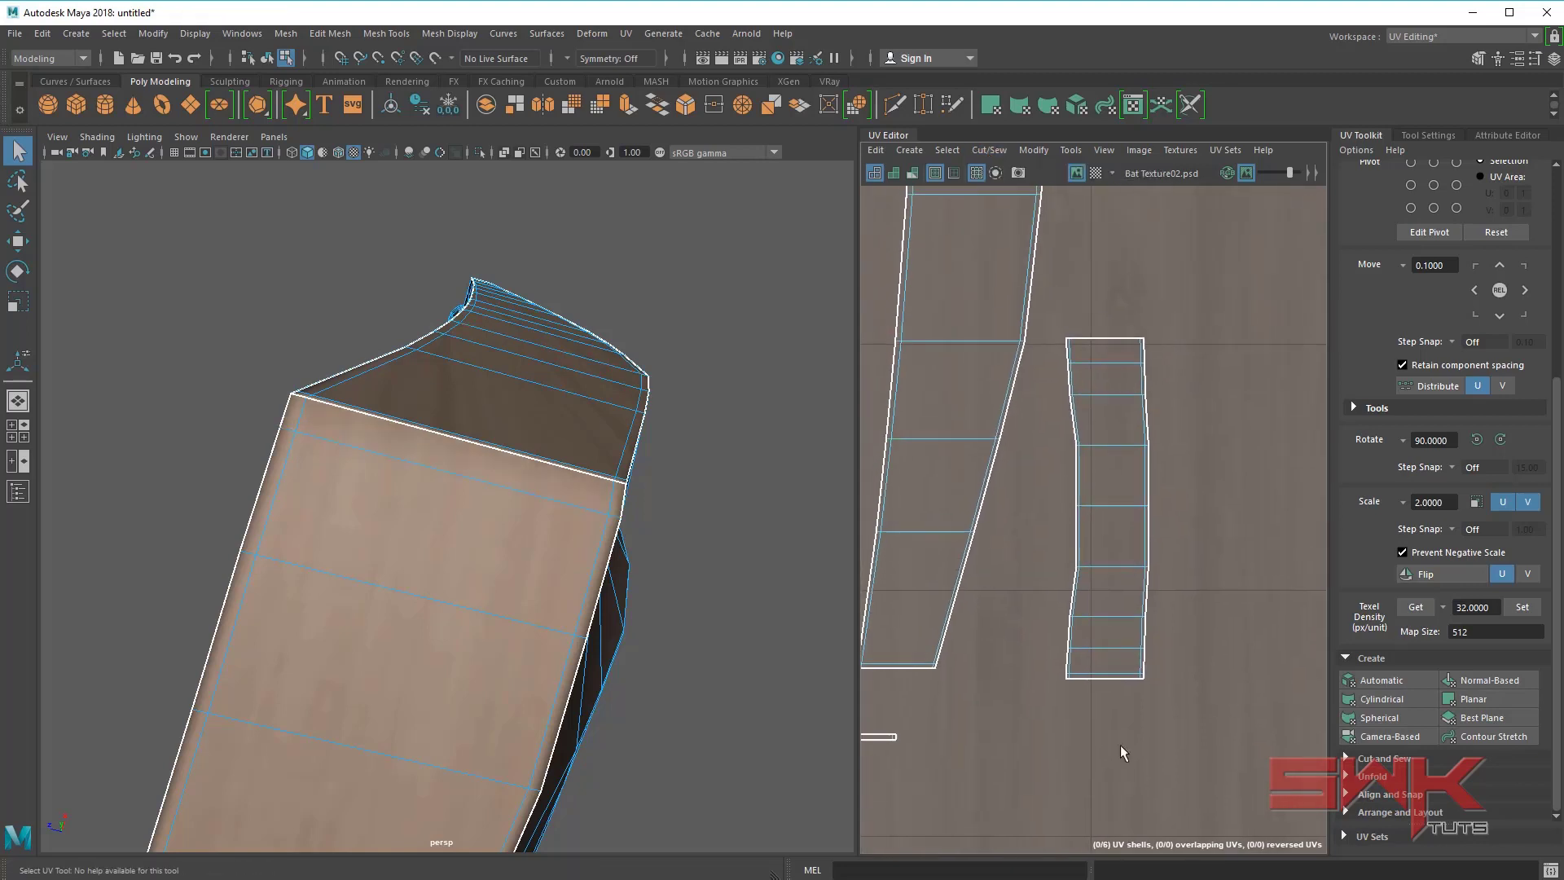
- Return to object mode, deselect the bat and inspect the texture seam at the toe's opposite end
{"action": "right_click_drag", "start_coordinate": [415, 547], "coordinate": [446, 490]}
{"action": "left_click", "coordinate": [188, 502]}
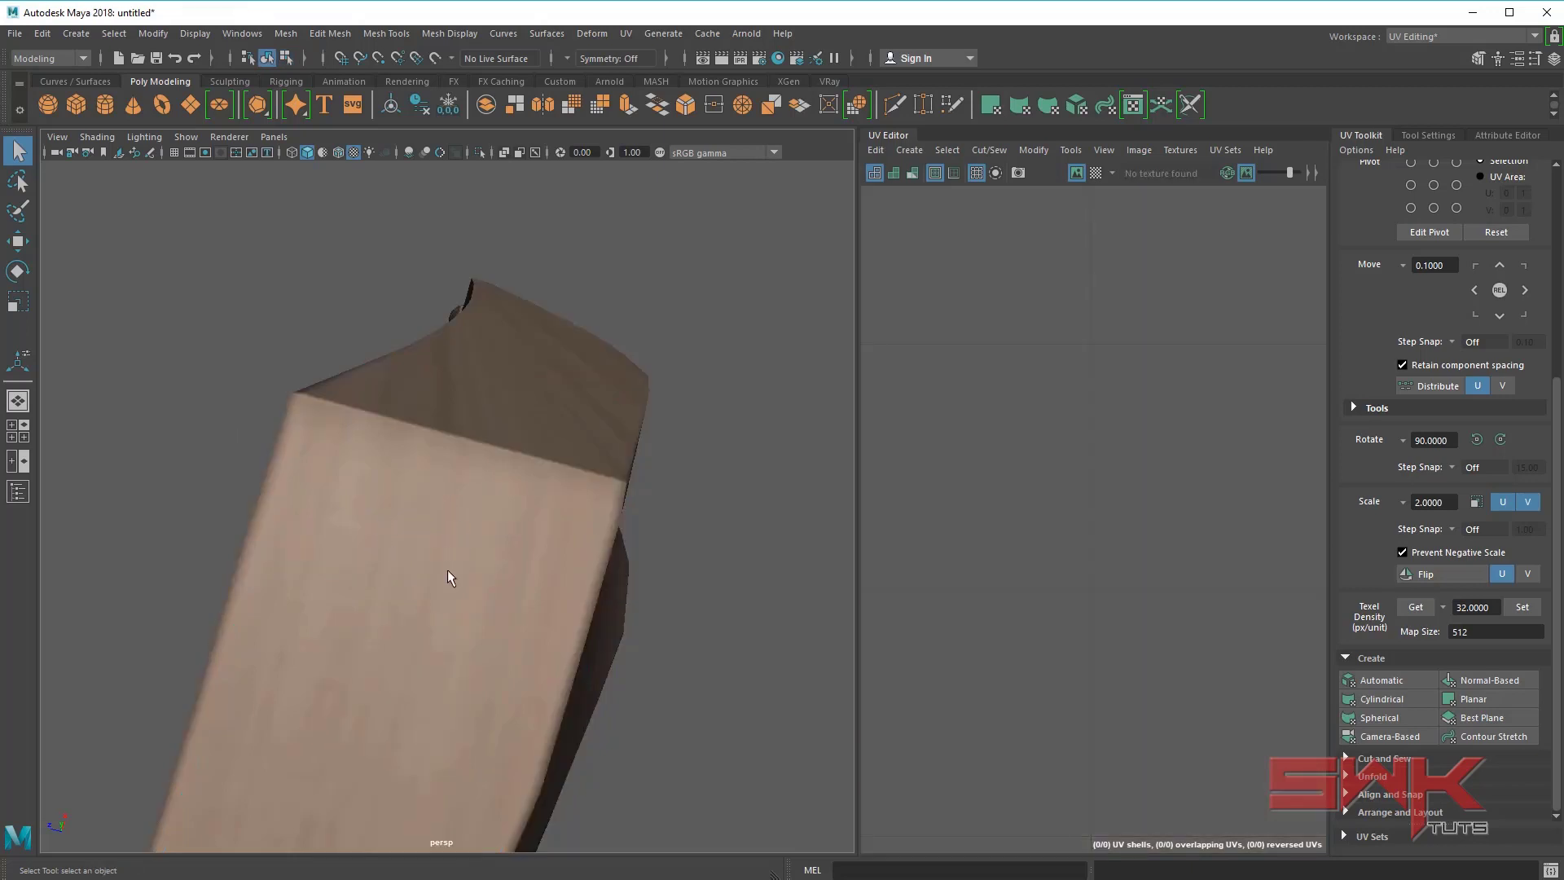
{"action": "left_click_drag", "start_coordinate": [447, 574], "coordinate": [555, 539], "text": "alt"}
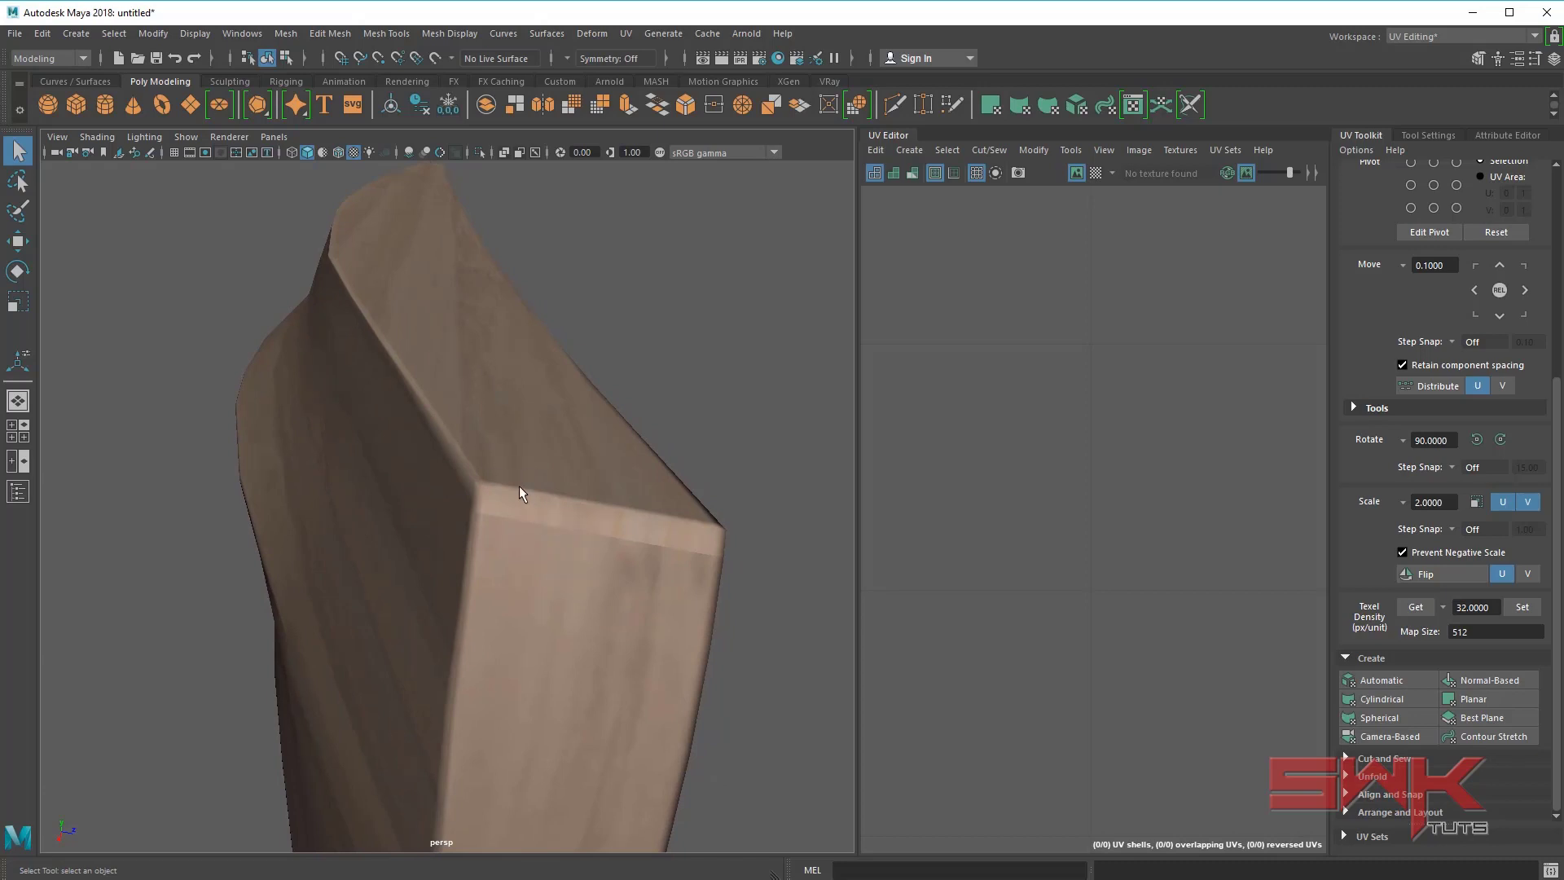
- Select all seam edges along the toe's opposite end and Move and Sew the remaining strip onto the toe shell
{"action": "left_click", "coordinate": [585, 512]}
{"action": "middle_click_drag", "start_coordinate": [1013, 514], "coordinate": [1123, 489], "text": "alt"}
{"action": "right_click_drag", "start_coordinate": [1119, 498], "coordinate": [1121, 453]}
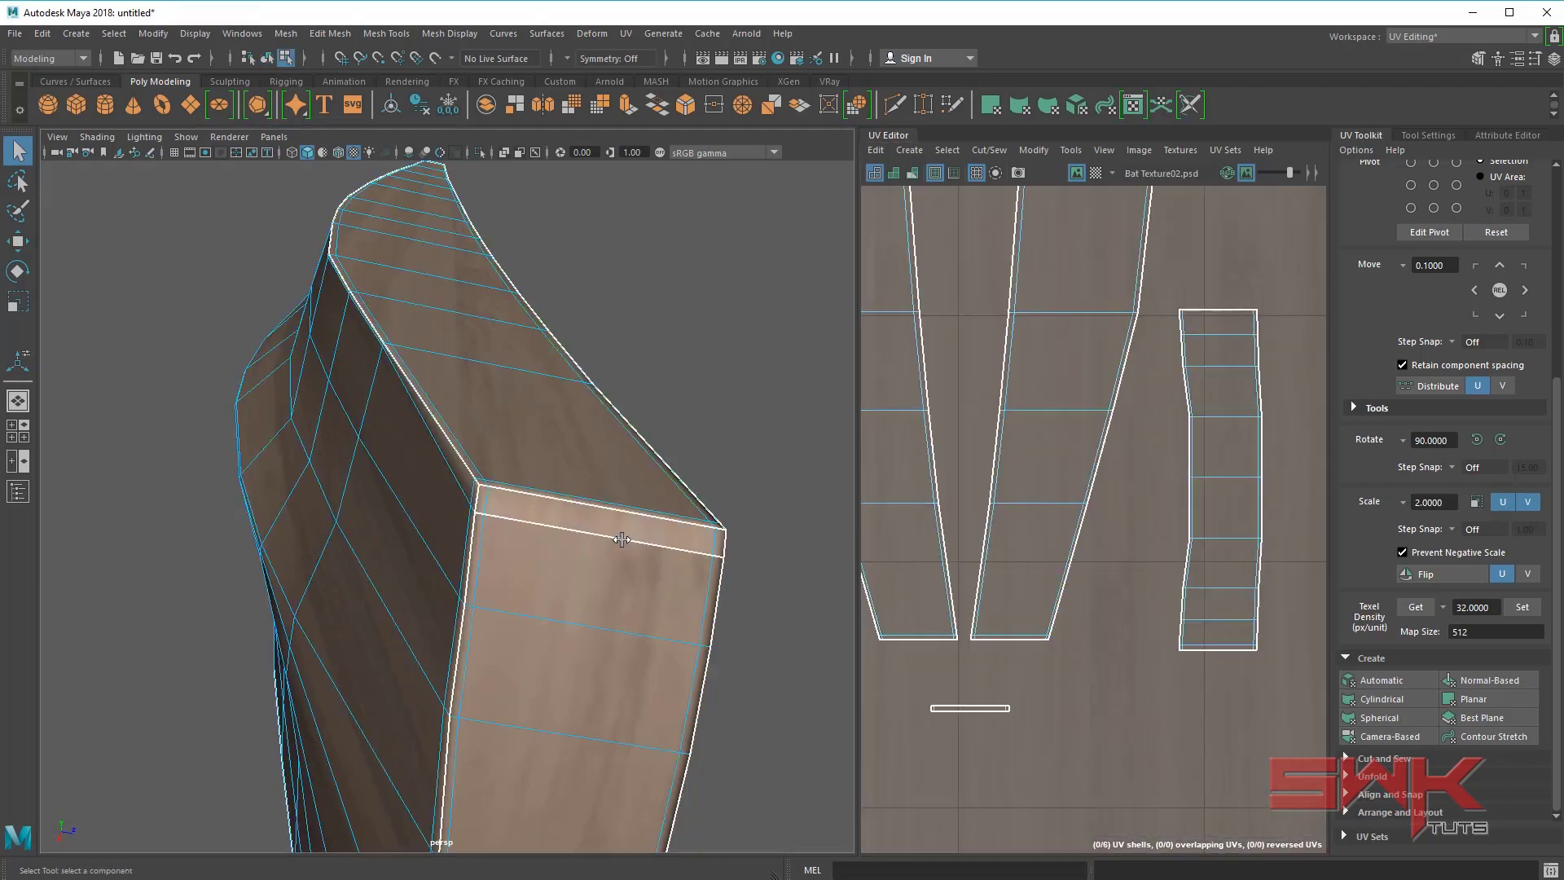
{"action": "left_click", "coordinate": [528, 524]}
{"action": "scroll", "coordinate": [489, 519], "scroll_direction": "up", "scroll_amount": 8}
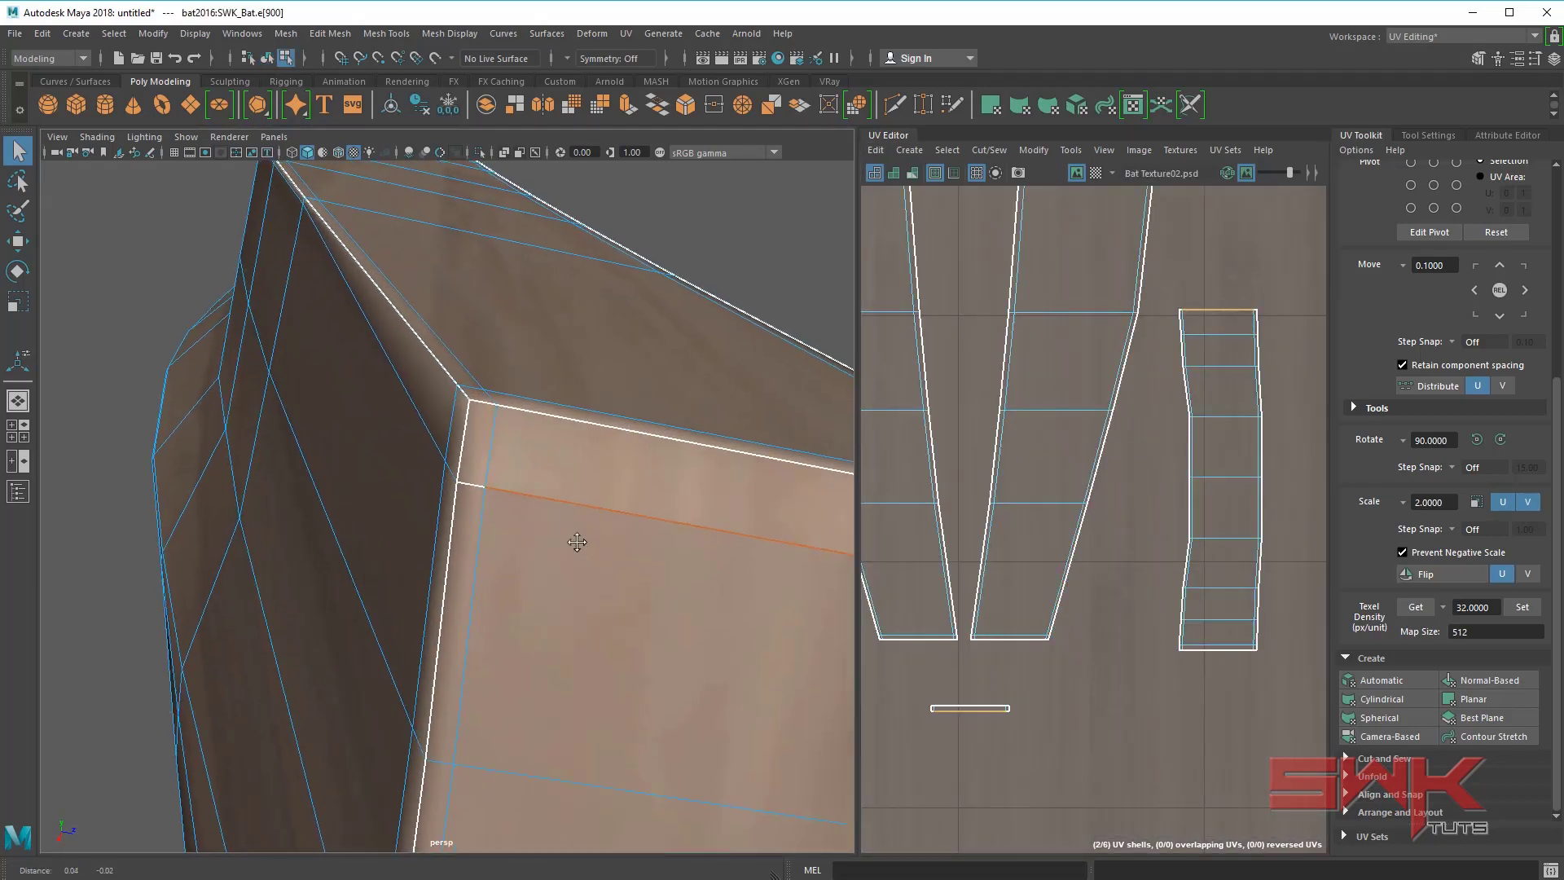
{"action": "middle_click_drag", "start_coordinate": [508, 537], "coordinate": [595, 543], "text": "alt"}
{"action": "scroll", "coordinate": [520, 537], "scroll_direction": "down", "scroll_amount": 1}
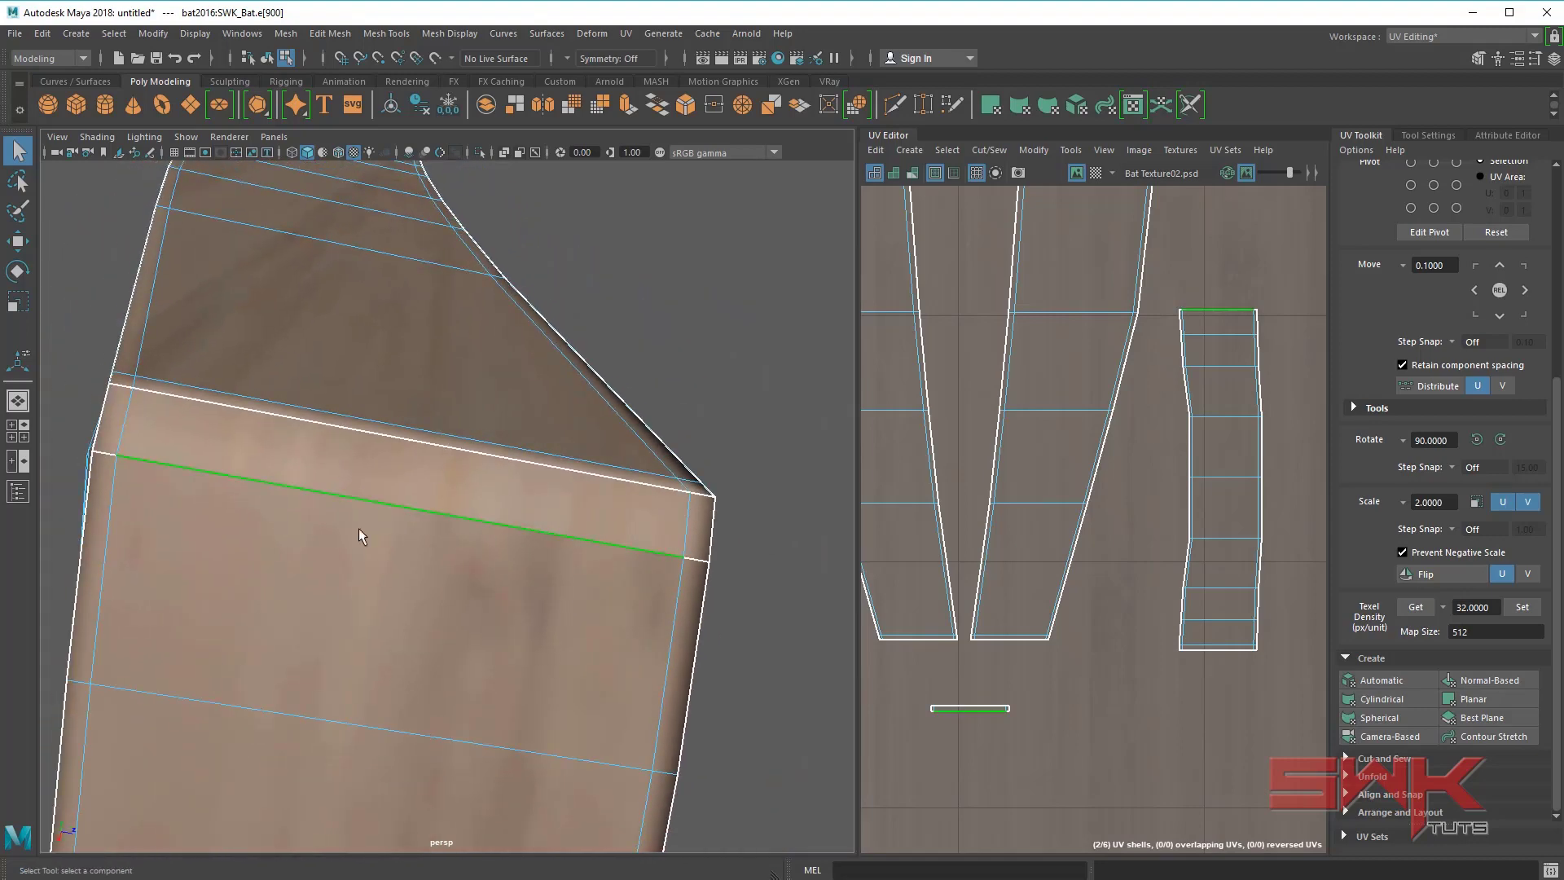
{"action": "left_click", "coordinate": [106, 453], "text": "shift"}
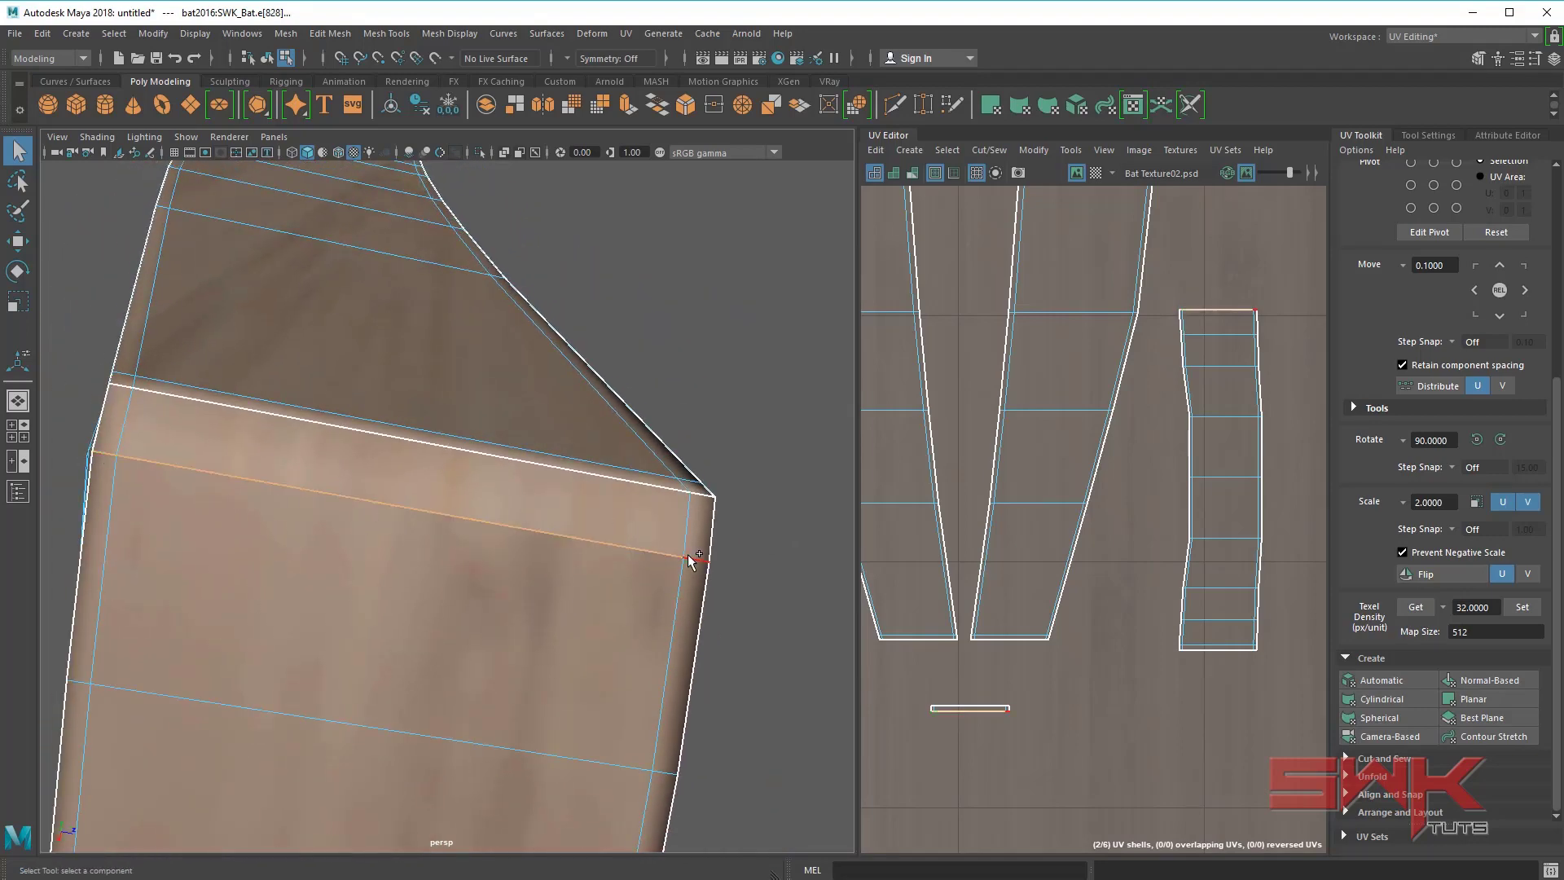
{"action": "left_click", "coordinate": [990, 150]}
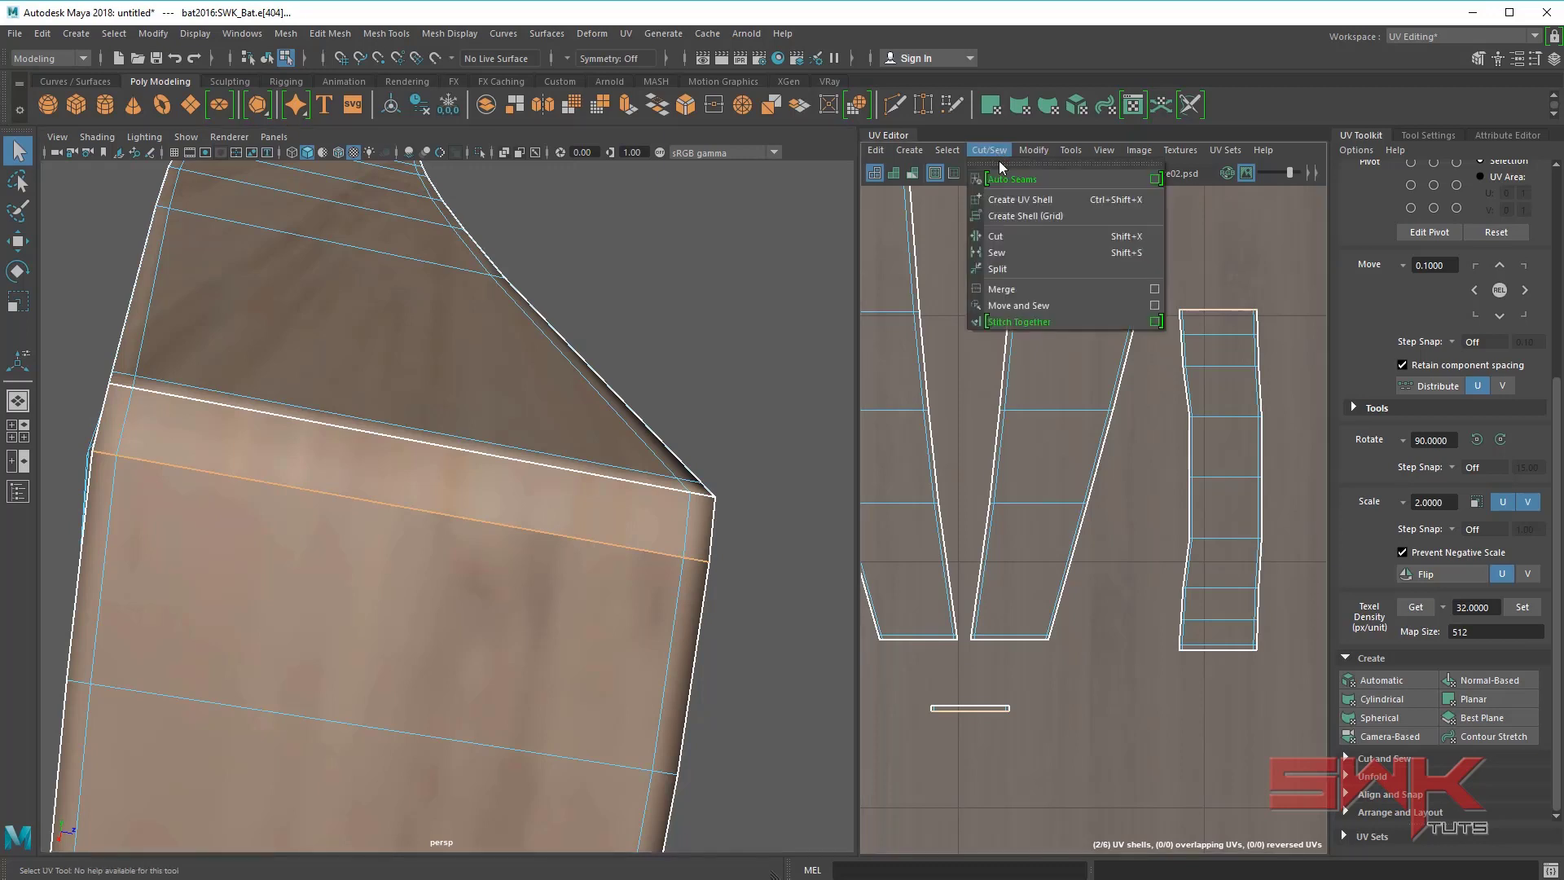
{"action": "left_click", "coordinate": [1028, 312]}
- Expand the UV selection to the whole toe shell and move it below the second blade shell
{"action": "scroll", "coordinate": [1146, 457], "scroll_direction": "down", "scroll_amount": 5}
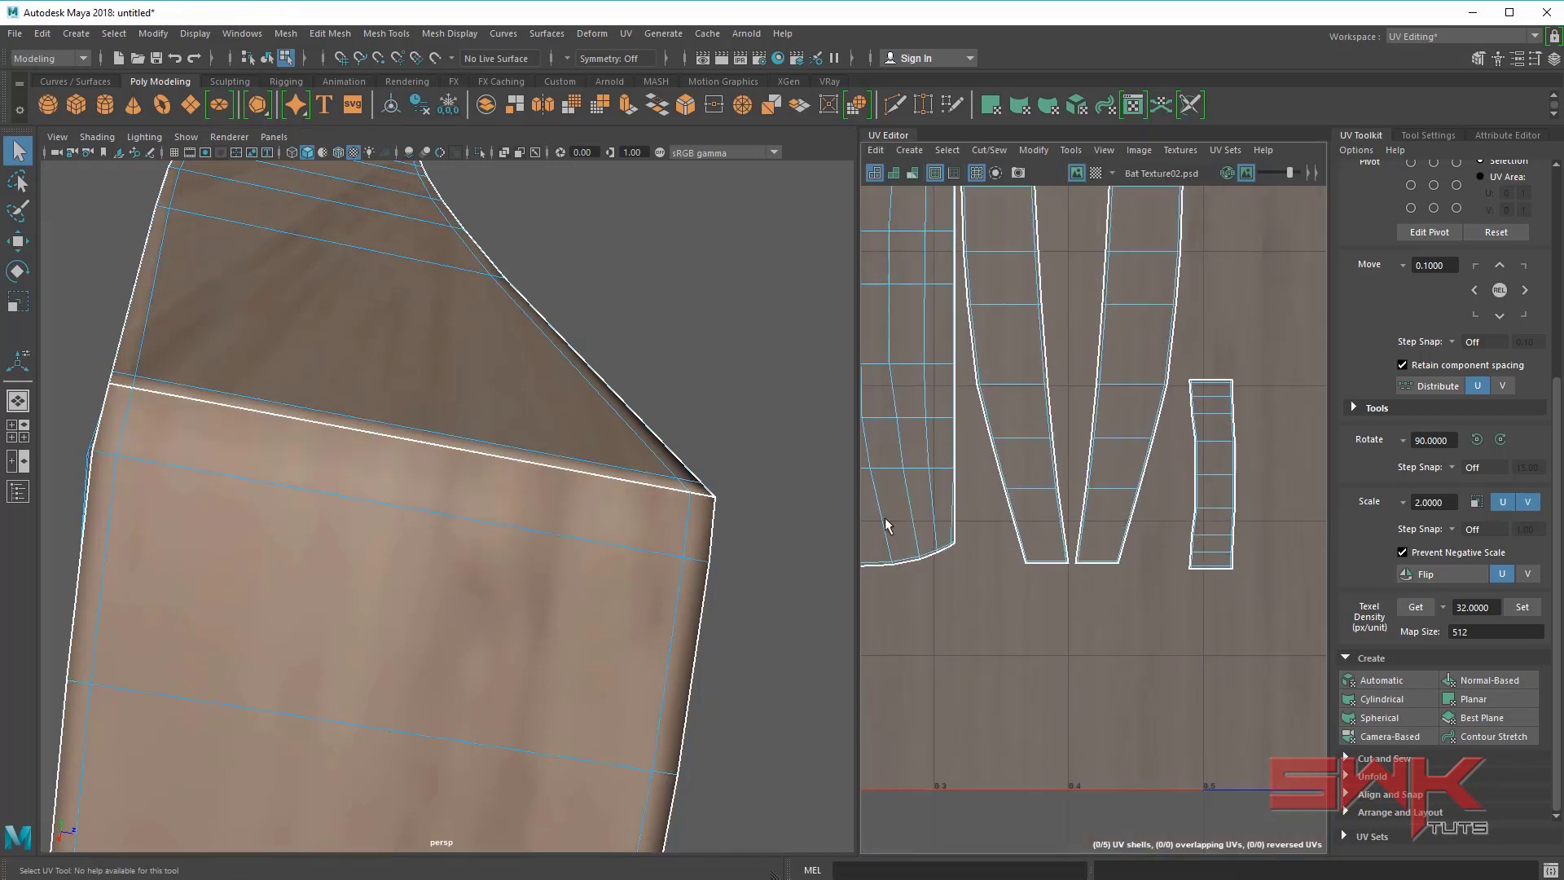
{"action": "right_click_drag", "start_coordinate": [1157, 532], "coordinate": [1205, 533]}
{"action": "left_click_drag", "start_coordinate": [1141, 523], "coordinate": [1178, 542]}
{"action": "right_click", "coordinate": [1178, 546], "text": "ctrl"}
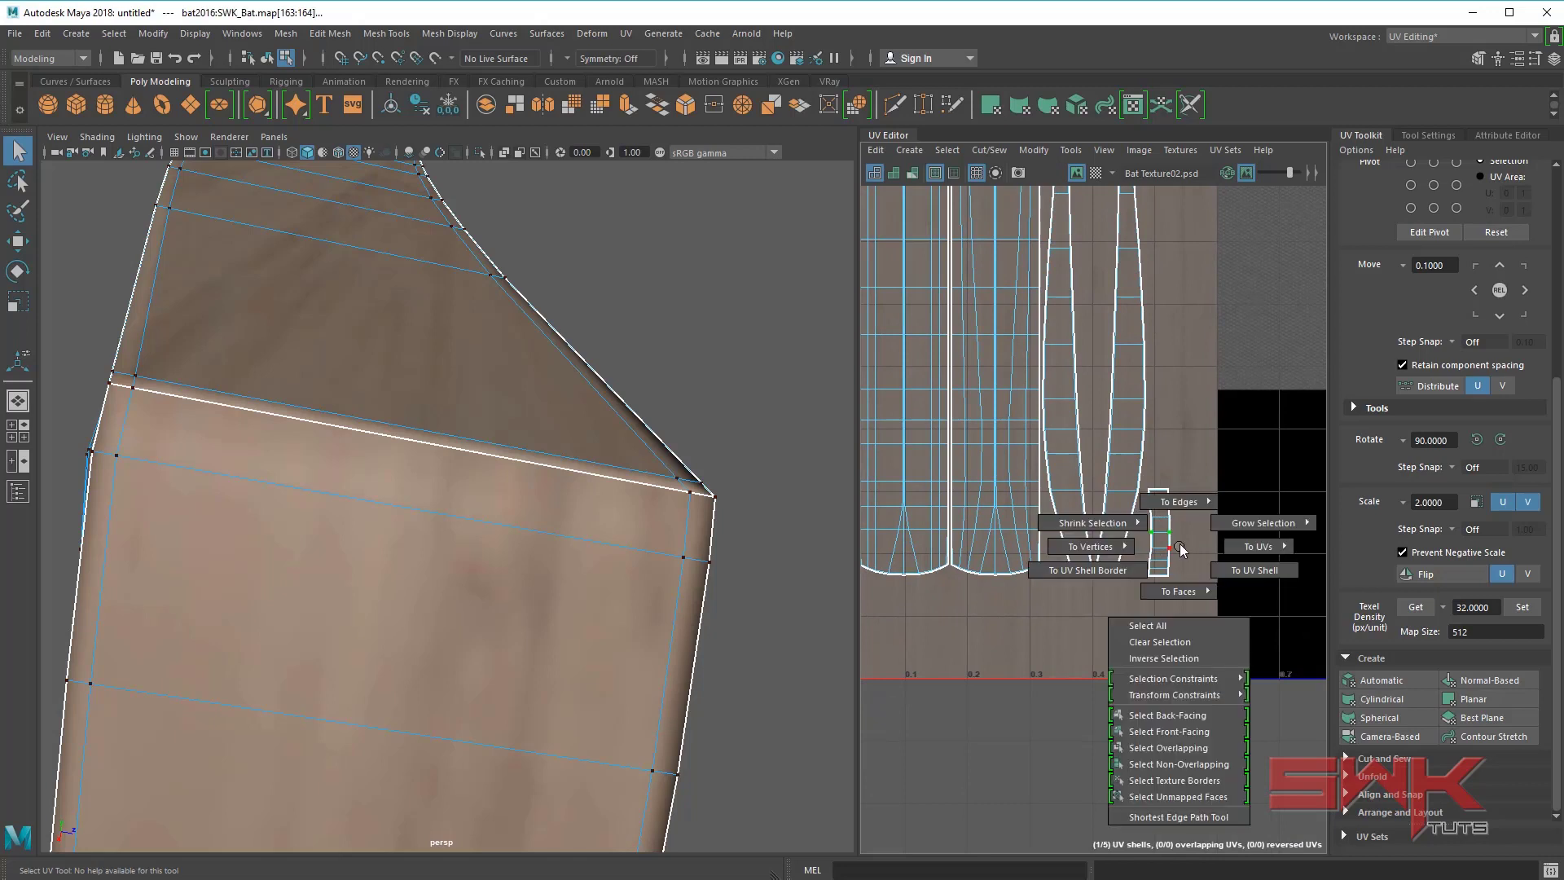
{"action": "left_click", "coordinate": [1201, 565]}
{"action": "key", "text": "w"}
{"action": "left_click_drag", "start_coordinate": [1162, 539], "coordinate": [971, 626]}
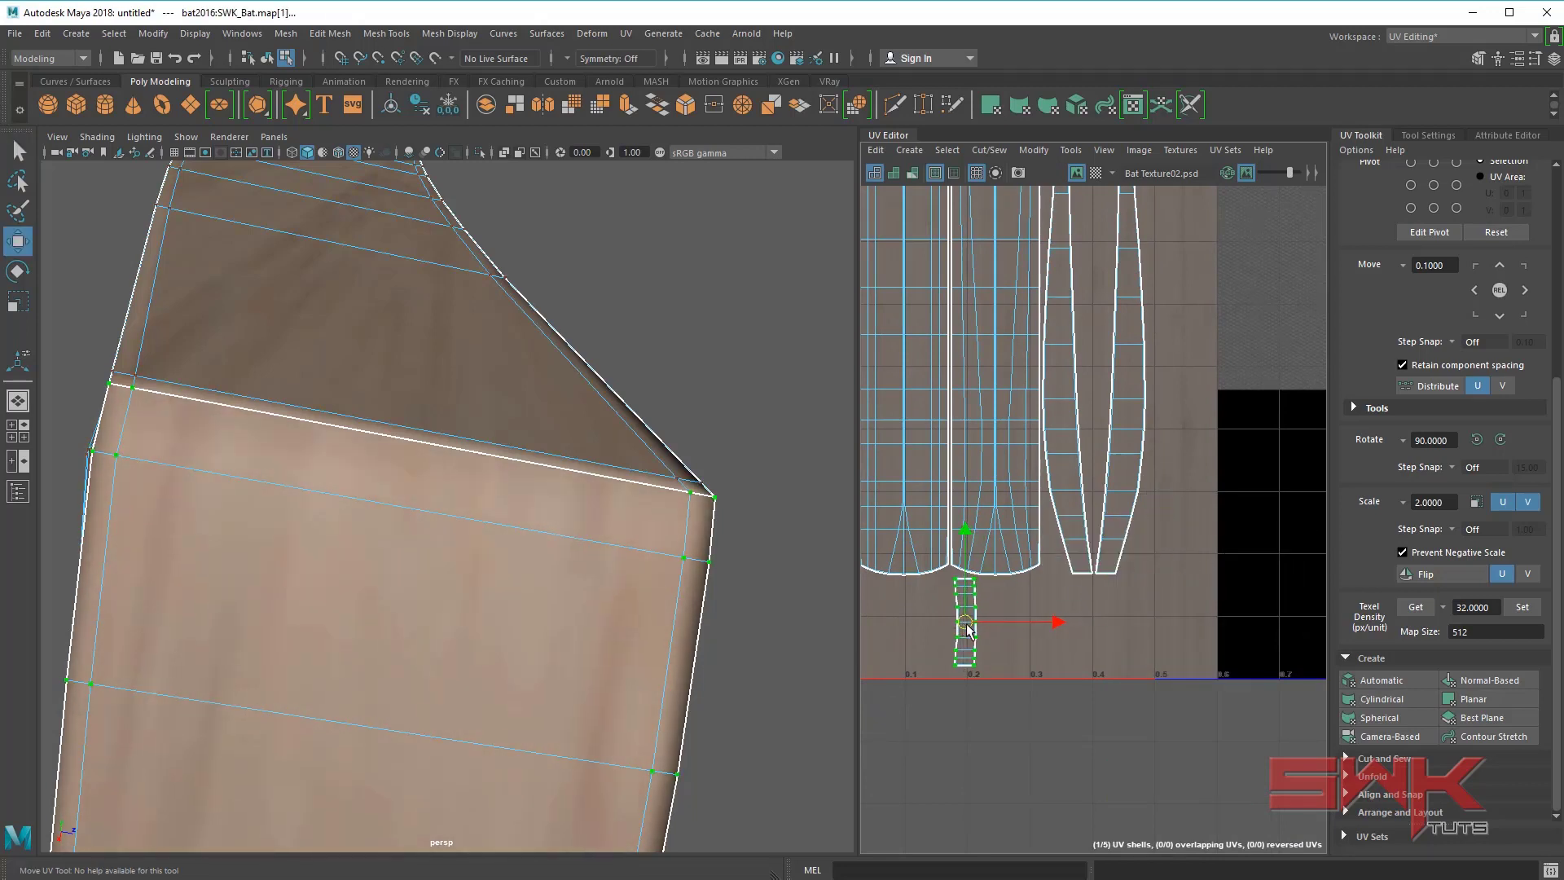
- Move the toe shell below the first blade shell and rotate it in 90-degree steps until it lies horizontally, centred under that shell
{"action": "middle_click_drag", "start_coordinate": [971, 625], "coordinate": [1095, 688], "text": "alt"}
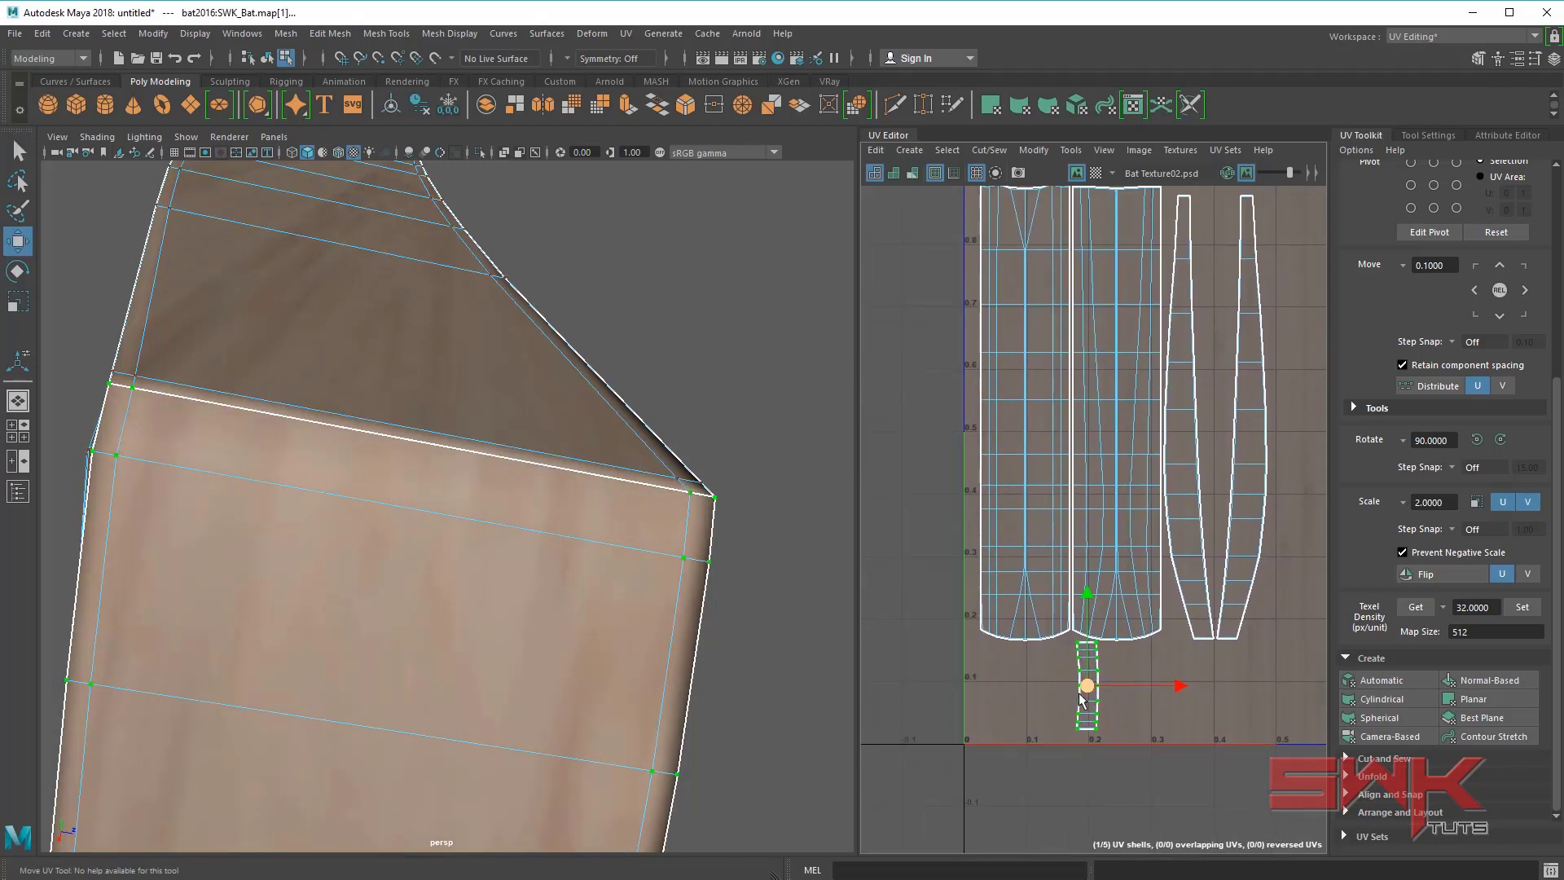
{"action": "left_click_drag", "start_coordinate": [1087, 685], "coordinate": [1017, 682]}
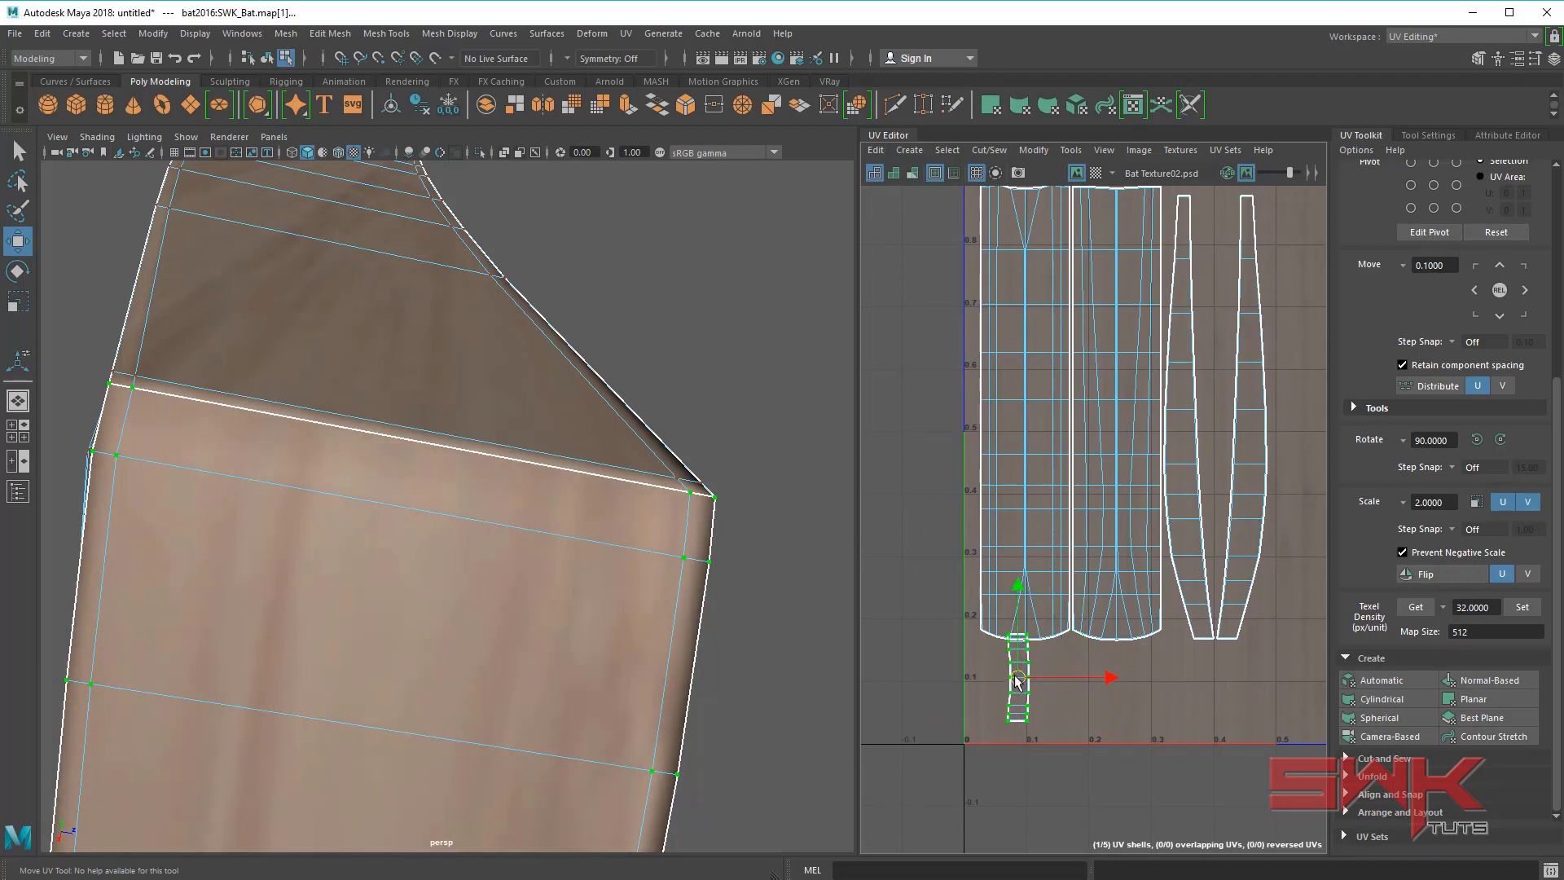
{"action": "left_click", "coordinate": [1477, 439]}
{"action": "left_click", "coordinate": [1477, 439]}
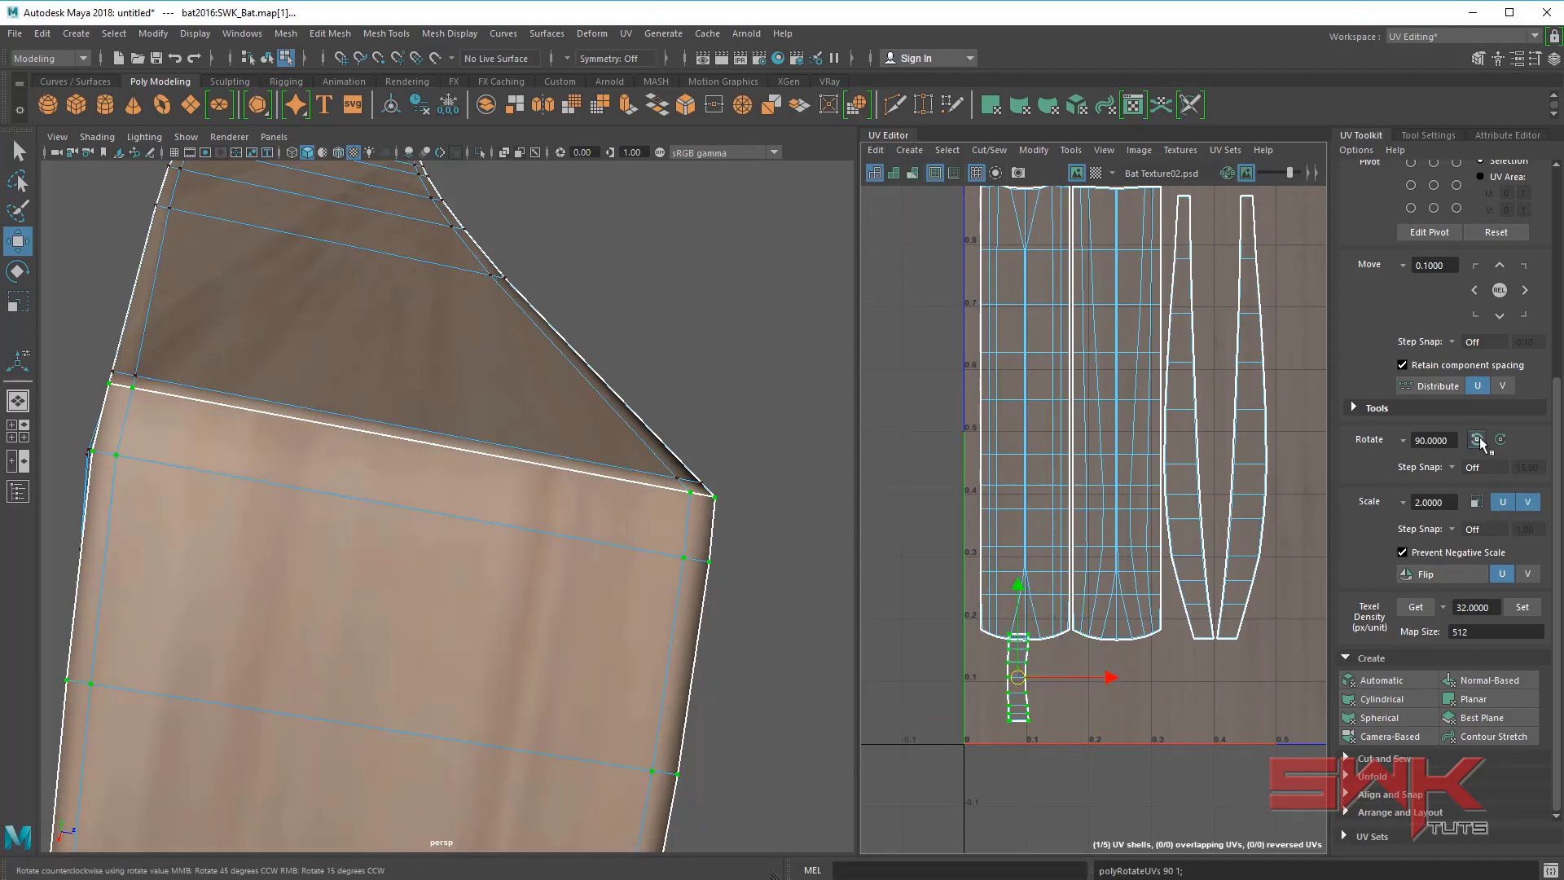
{"action": "left_click", "coordinate": [1477, 439]}
{"action": "scroll", "coordinate": [1005, 708], "scroll_direction": "up", "scroll_amount": 5}
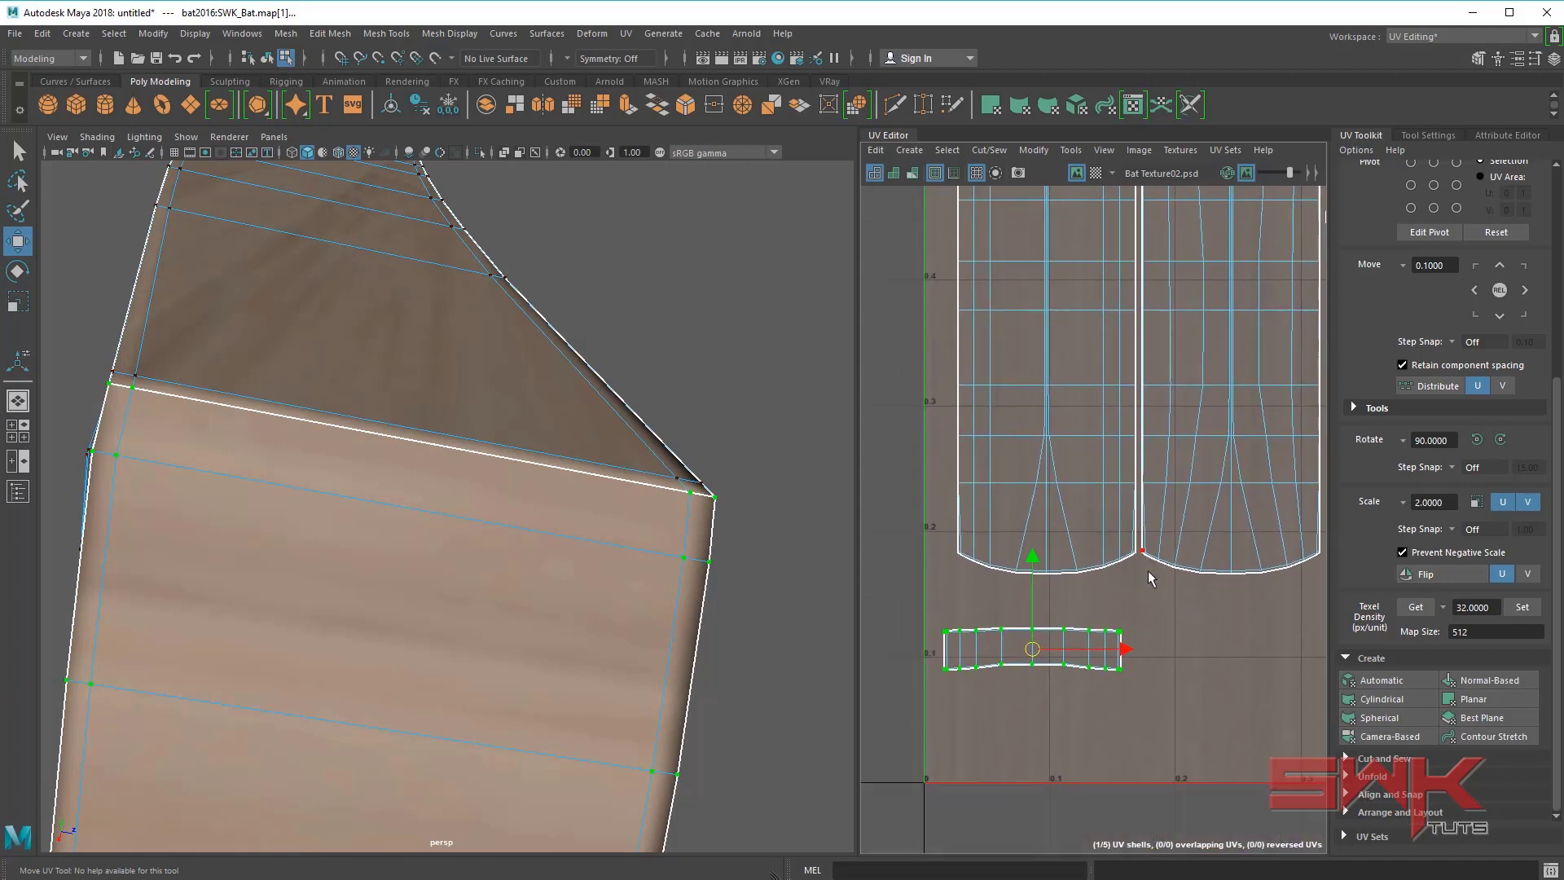
{"action": "left_click_drag", "start_coordinate": [1034, 649], "coordinate": [1048, 608]}
- Return to object mode and inspect the wood texture around the bat's toe and blade, checking the full UV layout
{"action": "right_click_drag", "start_coordinate": [652, 573], "coordinate": [585, 524], "text": "alt"}
{"action": "left_click", "coordinate": [684, 537]}
{"action": "left_click_drag", "start_coordinate": [684, 537], "coordinate": [521, 438], "text": "alt"}
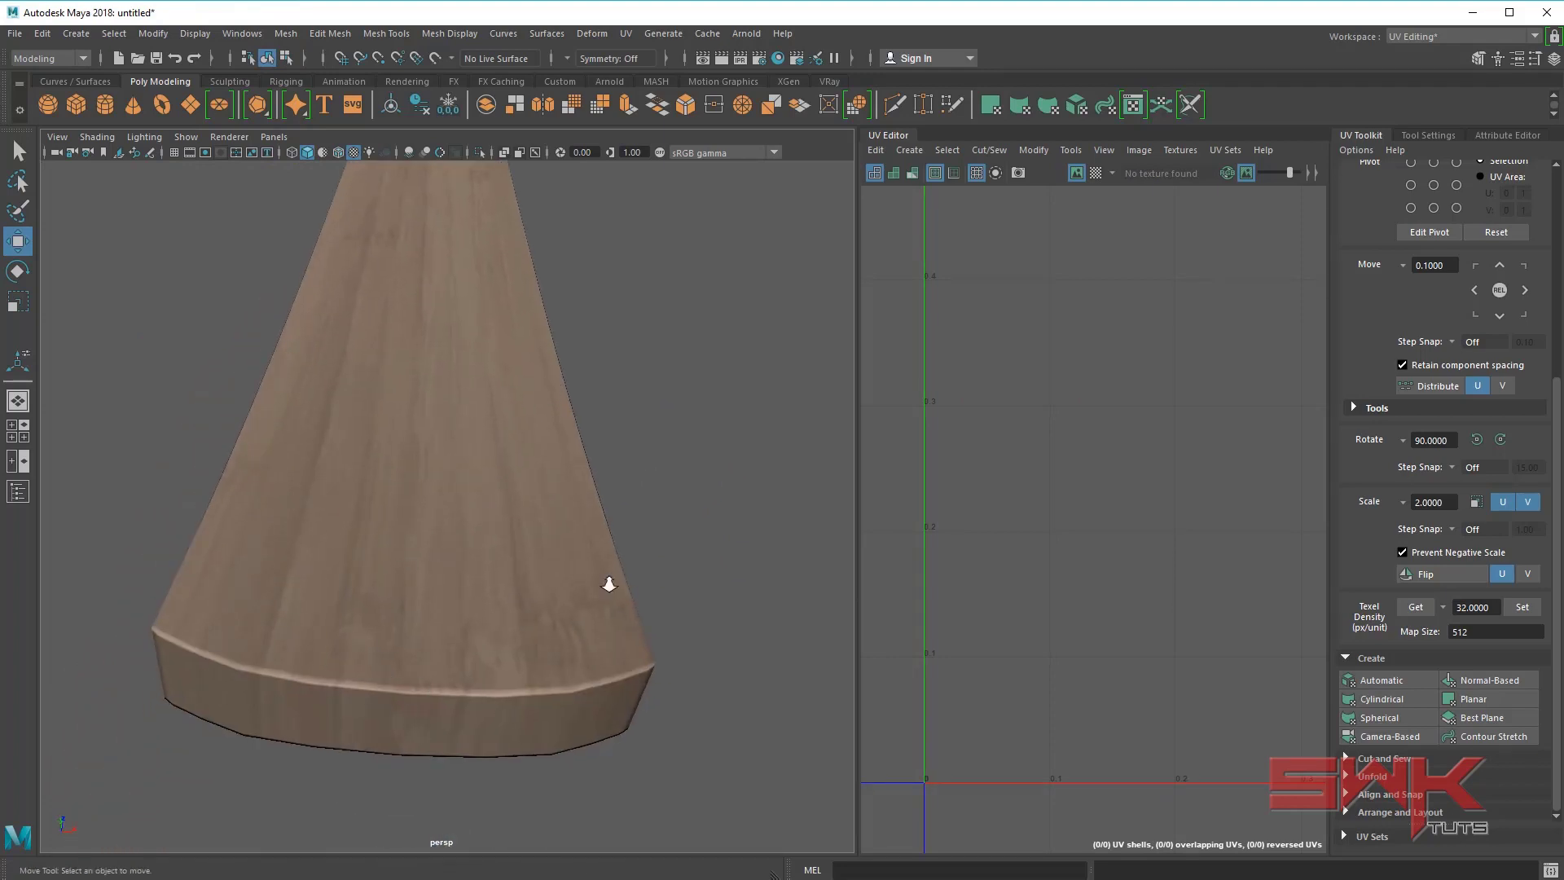
{"action": "left_click_drag", "start_coordinate": [610, 584], "coordinate": [542, 630], "text": "alt"}
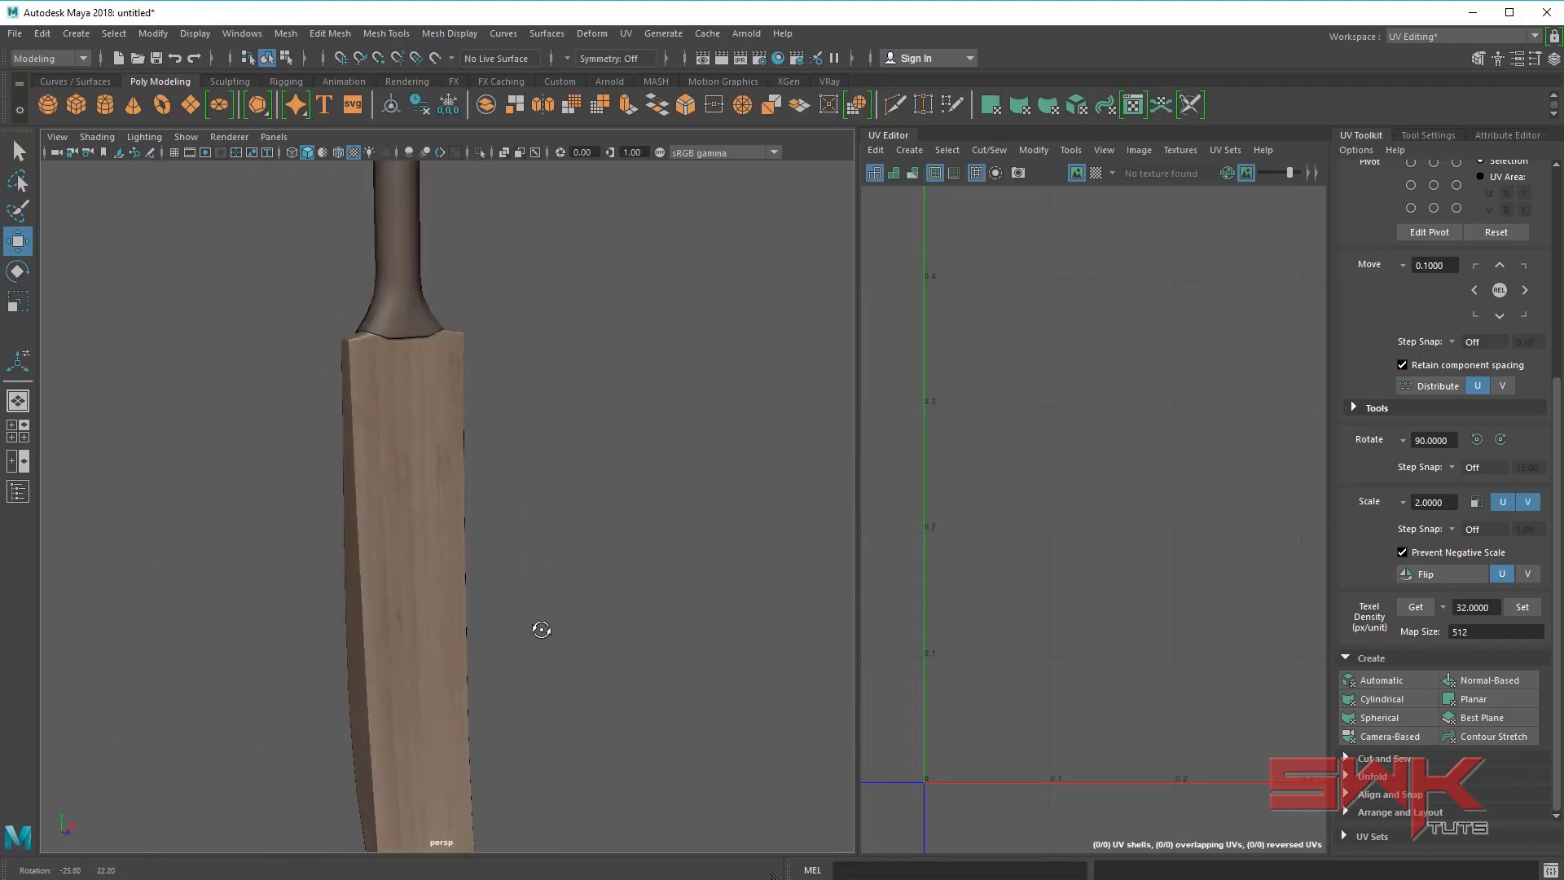
{"action": "left_click", "coordinate": [449, 591]}
{"action": "middle_click_drag", "start_coordinate": [1187, 483], "coordinate": [1054, 649], "text": "alt"}
{"action": "scroll", "coordinate": [1030, 615], "scroll_direction": "down", "scroll_amount": 7}
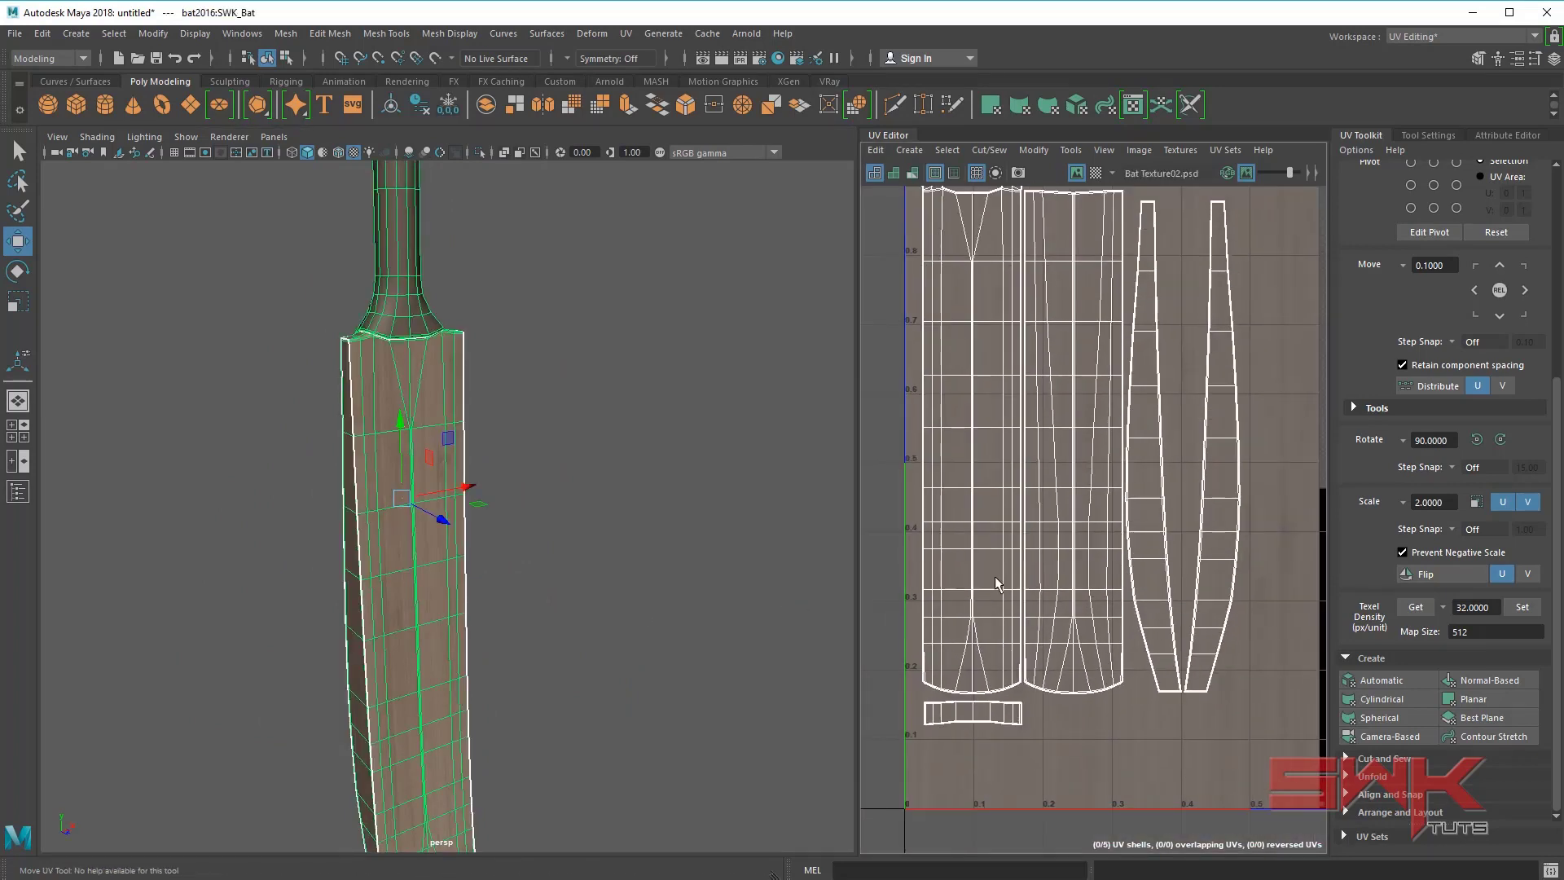
{"action": "left_click", "coordinate": [621, 600]}
{"action": "left_click_drag", "start_coordinate": [510, 594], "coordinate": [499, 506], "text": "alt"}
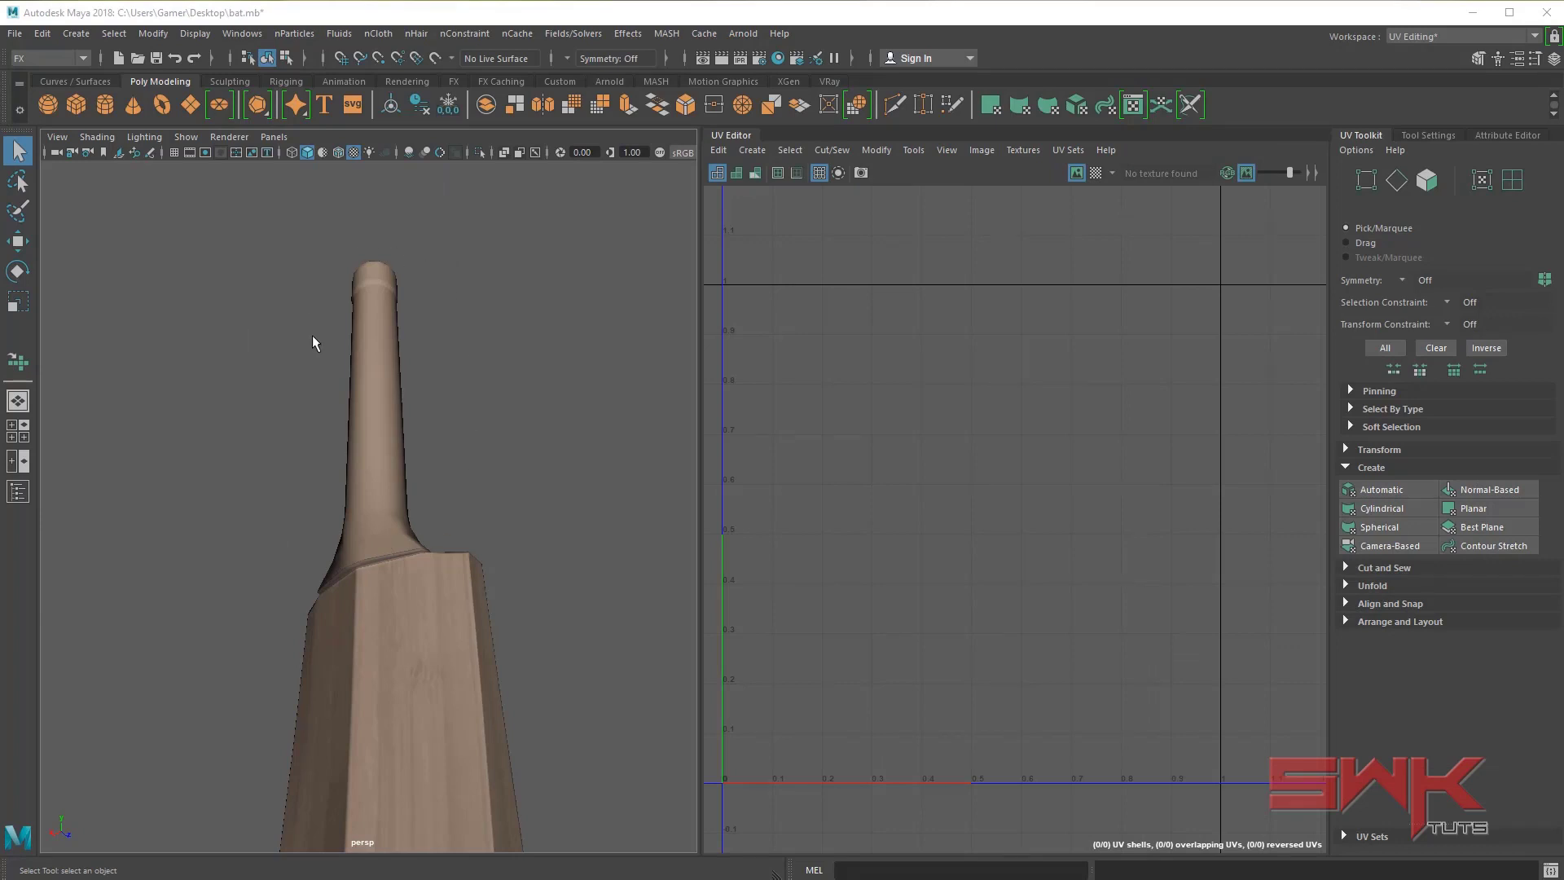
- Examine the bat handle, switch to the Photos app and browse the grip reference images, and return to Maya
{"action": "right_click_drag", "start_coordinate": [418, 455], "coordinate": [430, 603], "text": "alt"}
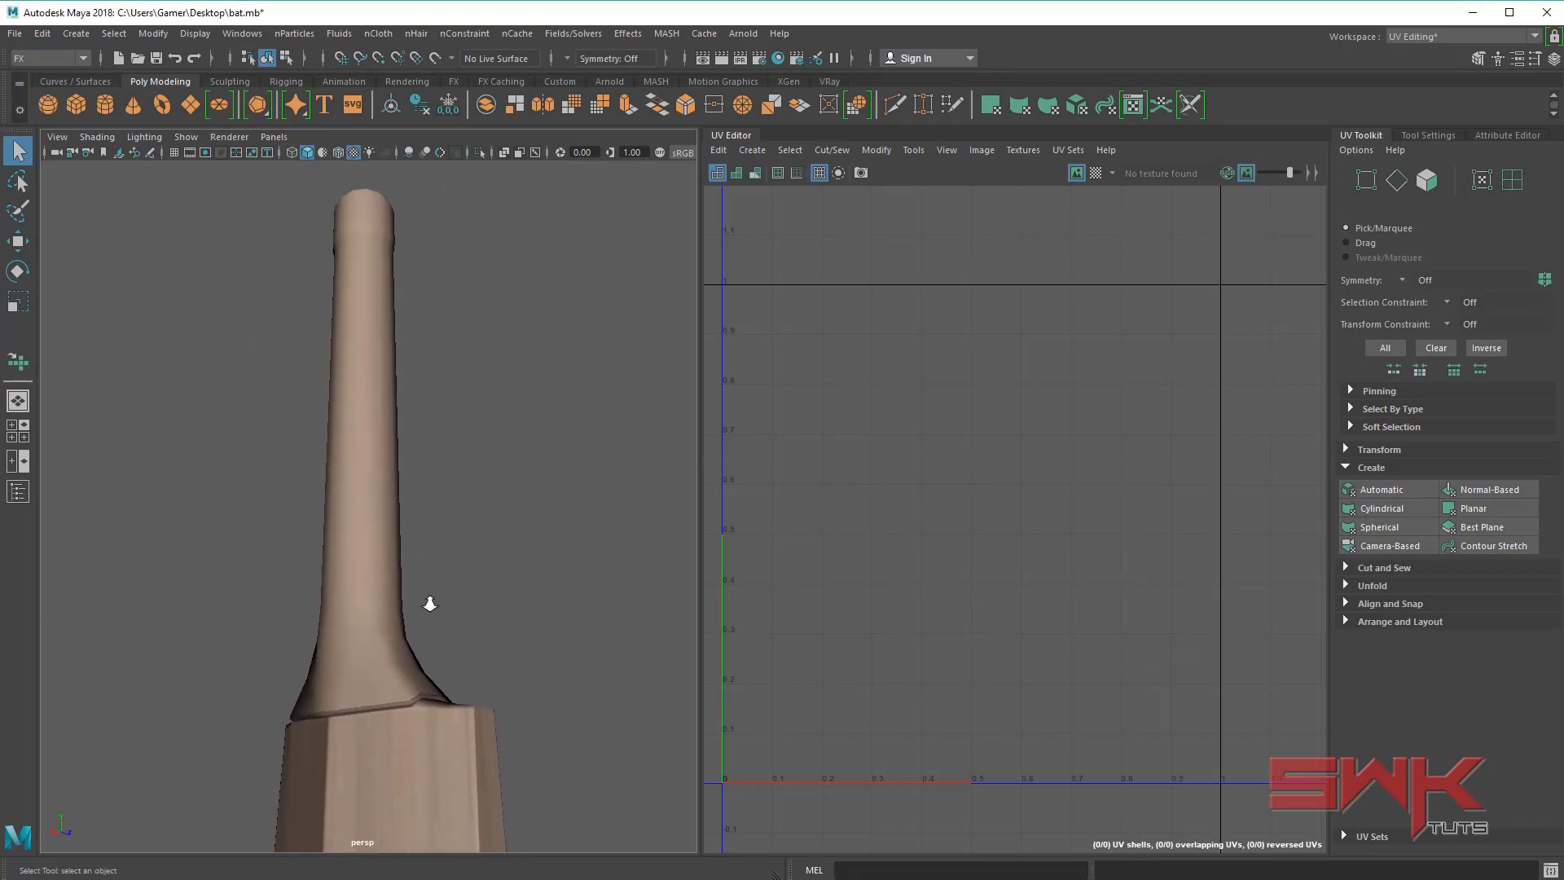
{"action": "key", "text": "alt+Tab"}
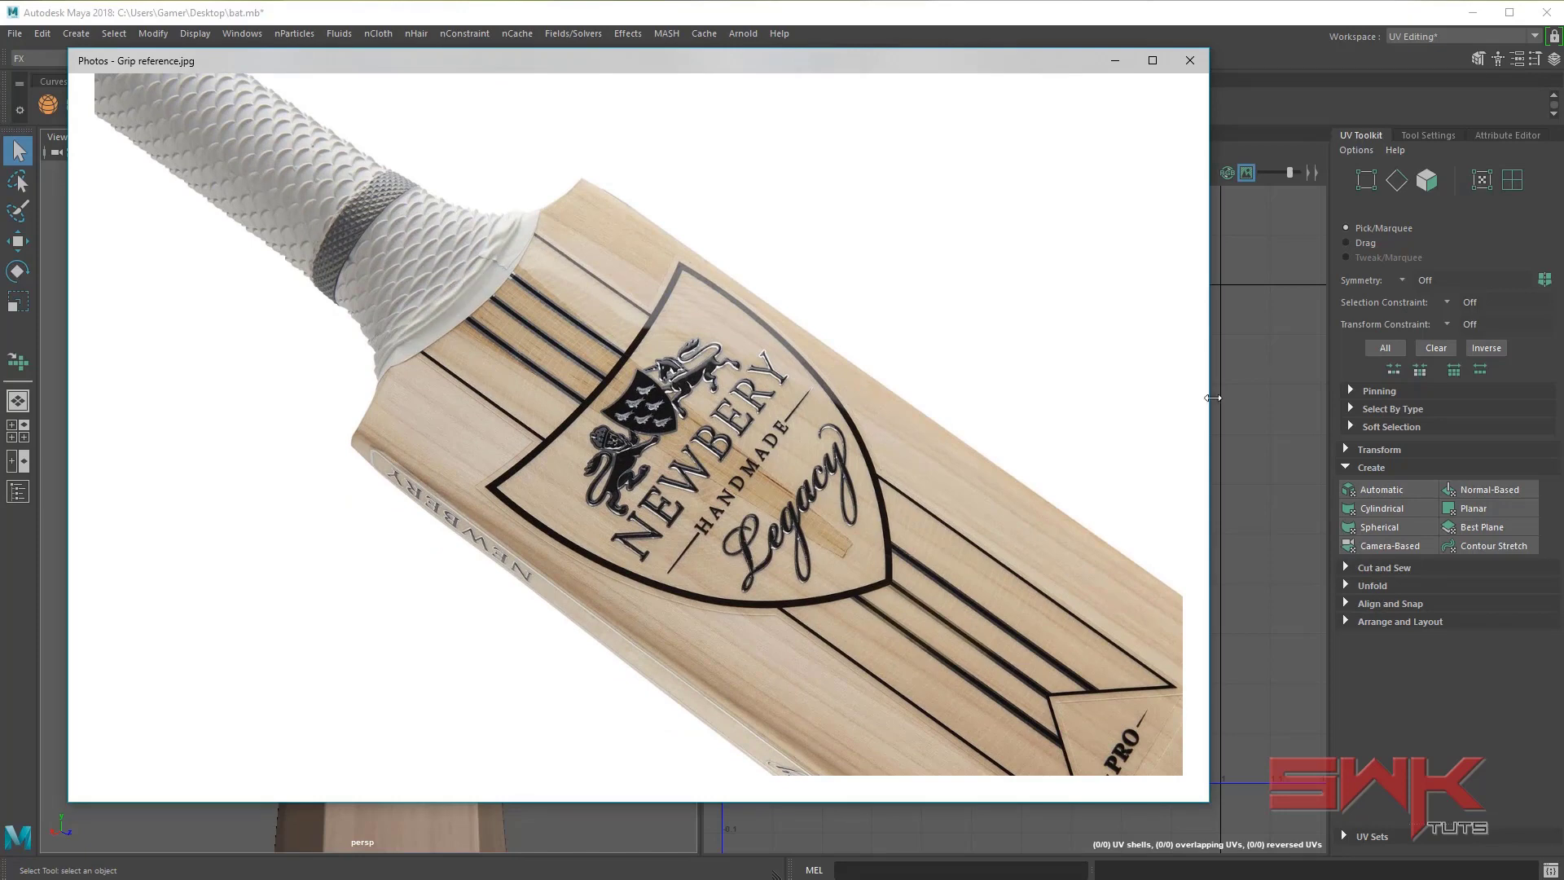
{"action": "key", "text": "Left"}
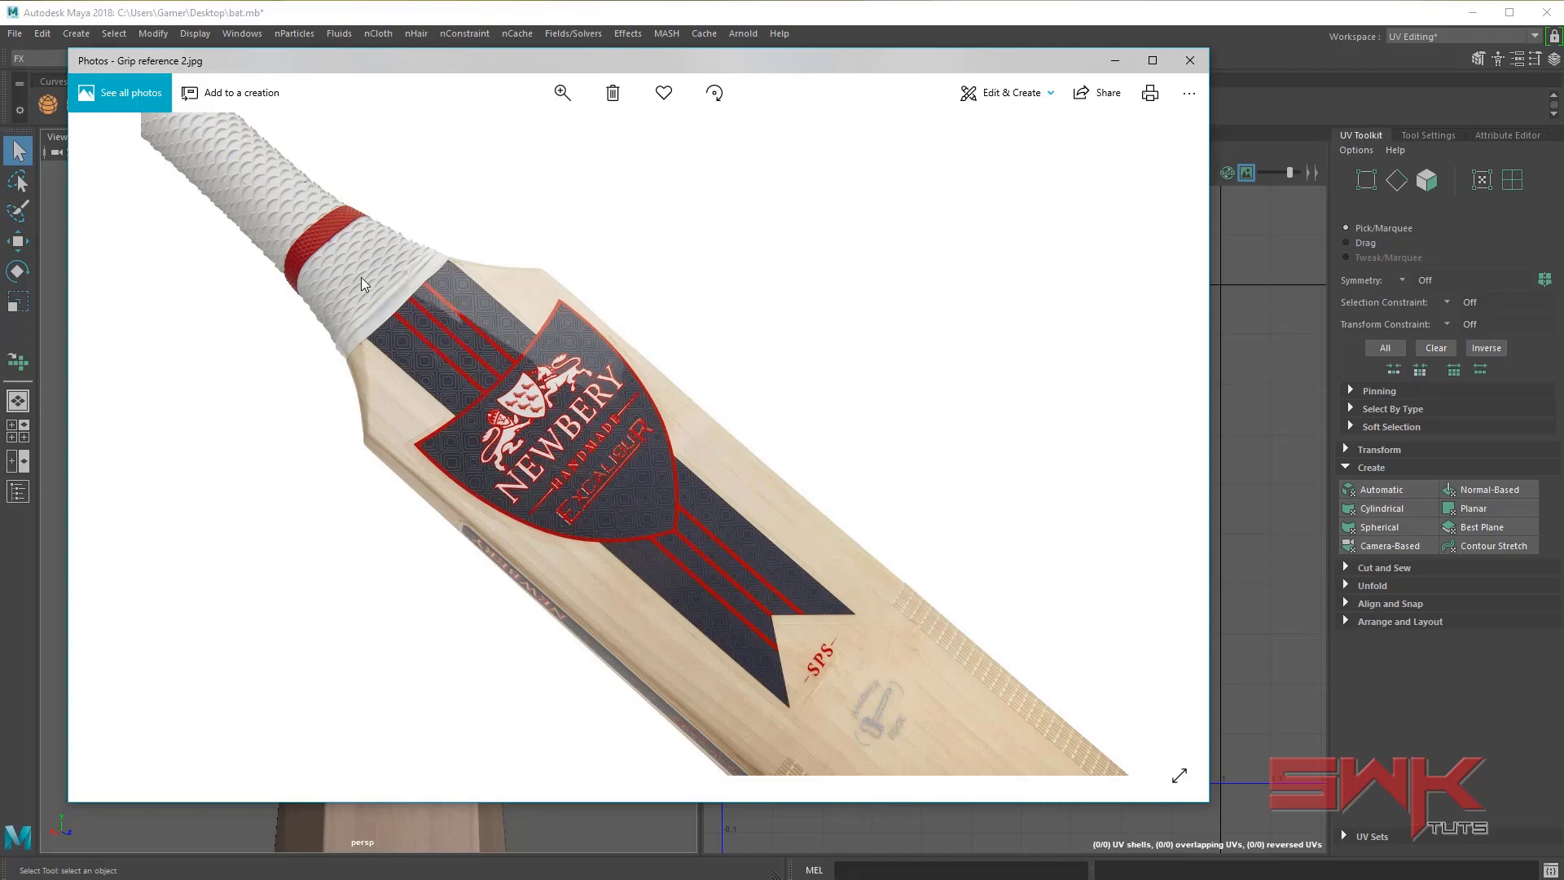
{"action": "left_click", "coordinate": [1167, 442]}
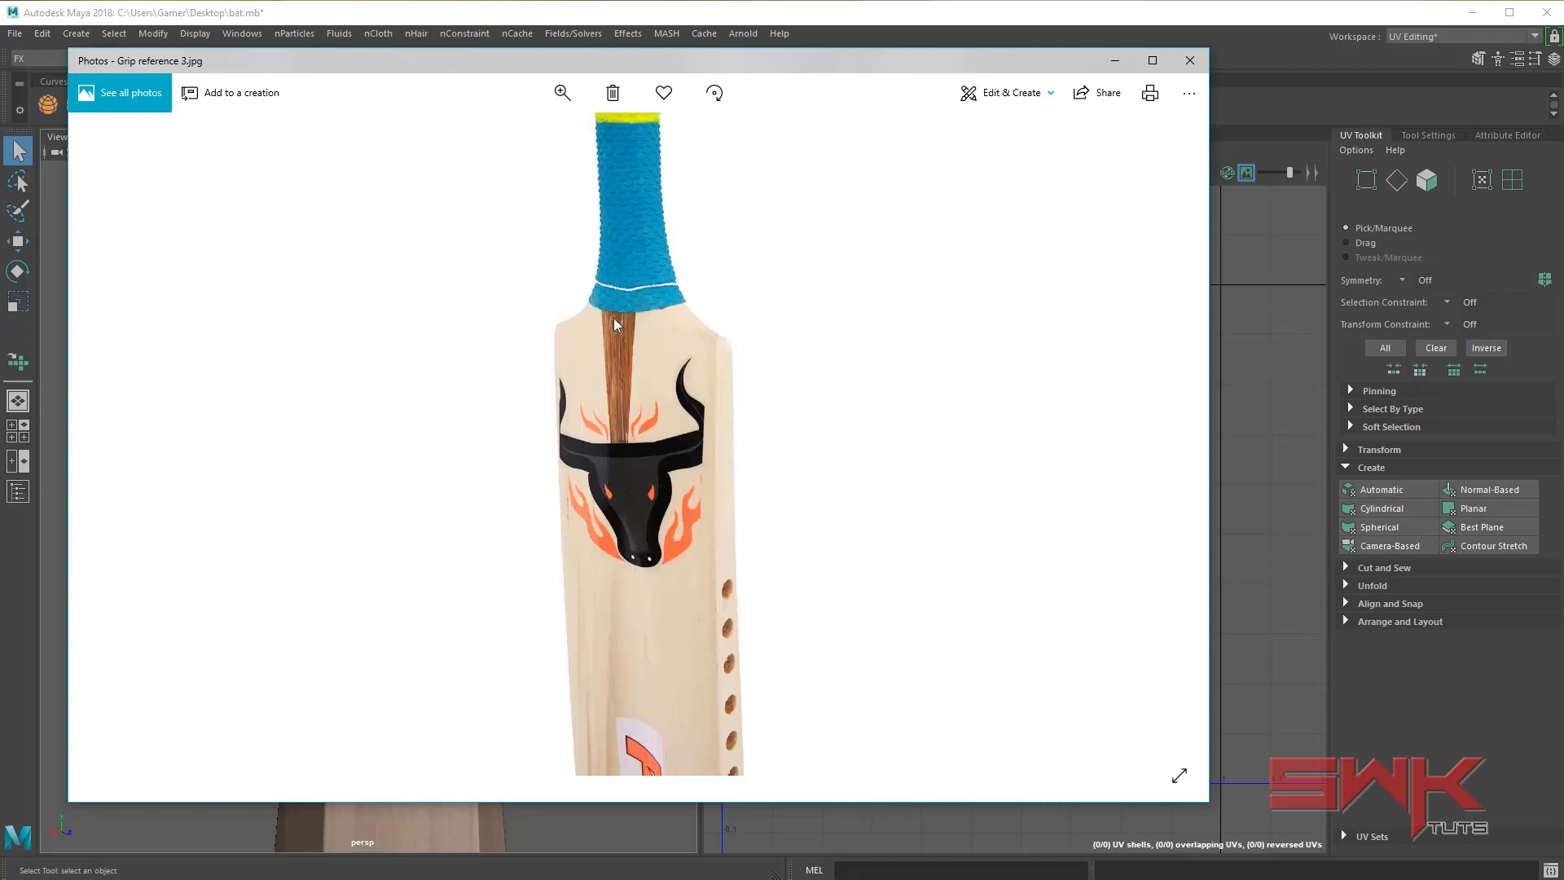
{"action": "left_click", "coordinate": [1167, 442]}
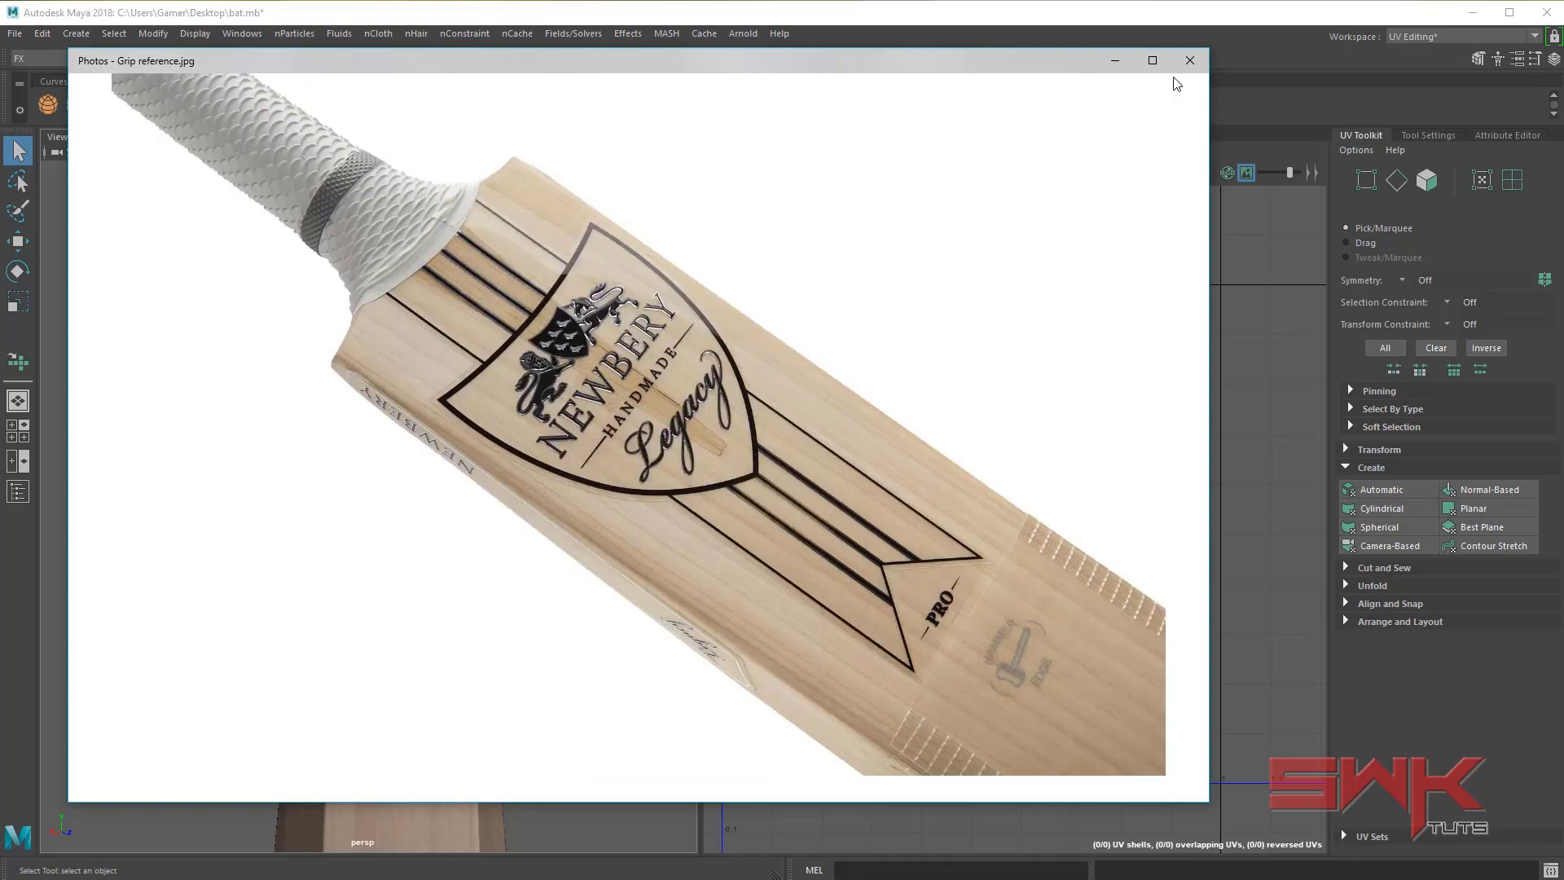
{"action": "left_click", "coordinate": [1107, 56]}
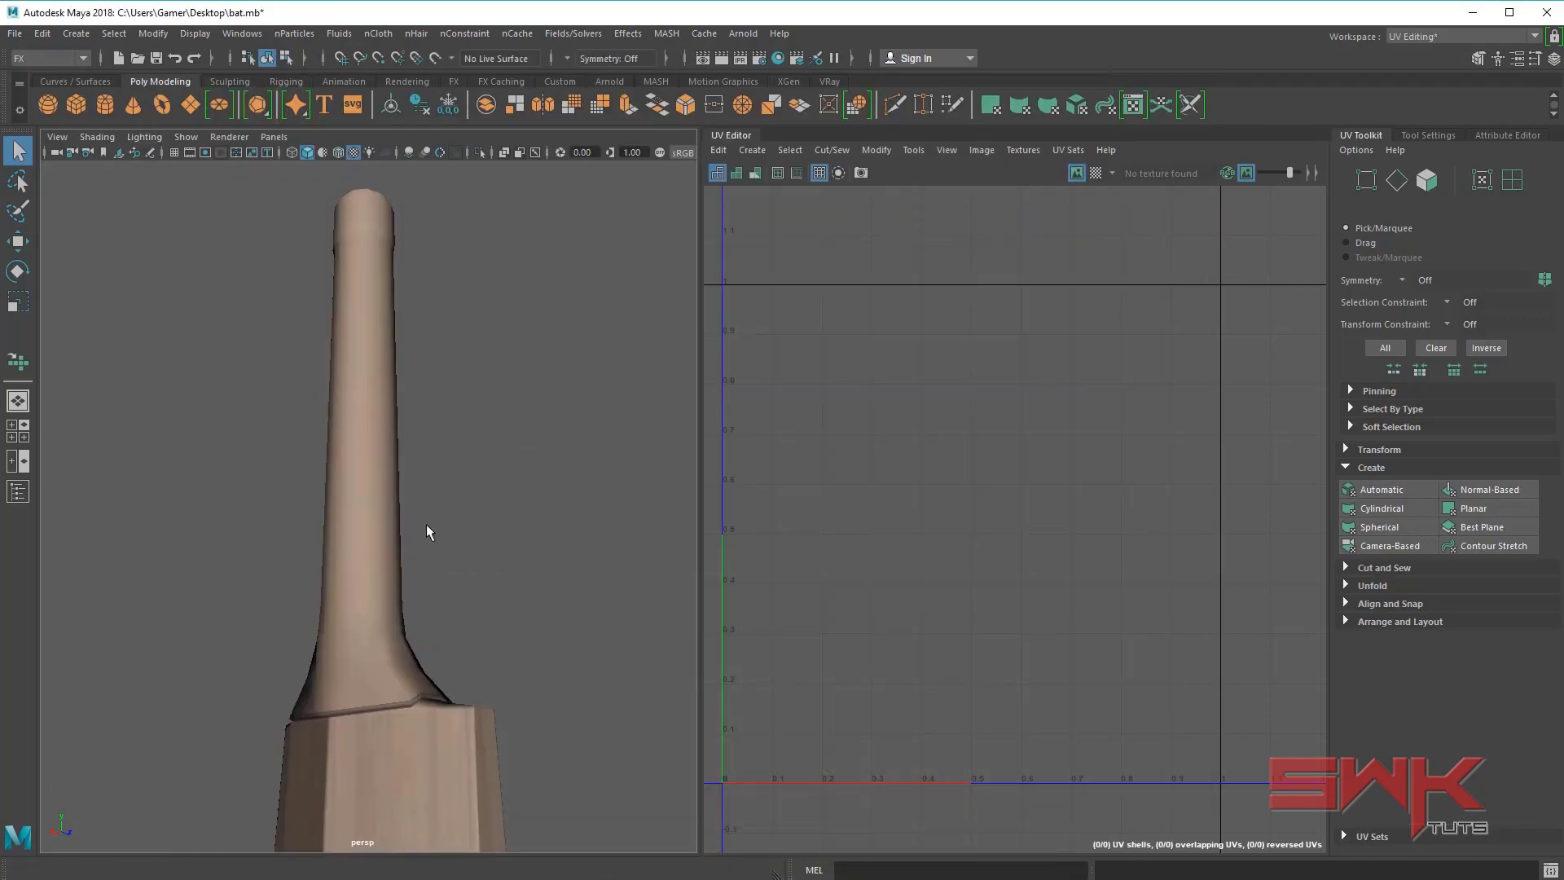
- Select the bat, switch the viewport to the front view and change to face selection mode around the handle
{"action": "left_click_drag", "start_coordinate": [427, 525], "coordinate": [349, 501], "text": "alt"}
{"action": "left_click", "coordinate": [348, 504]}
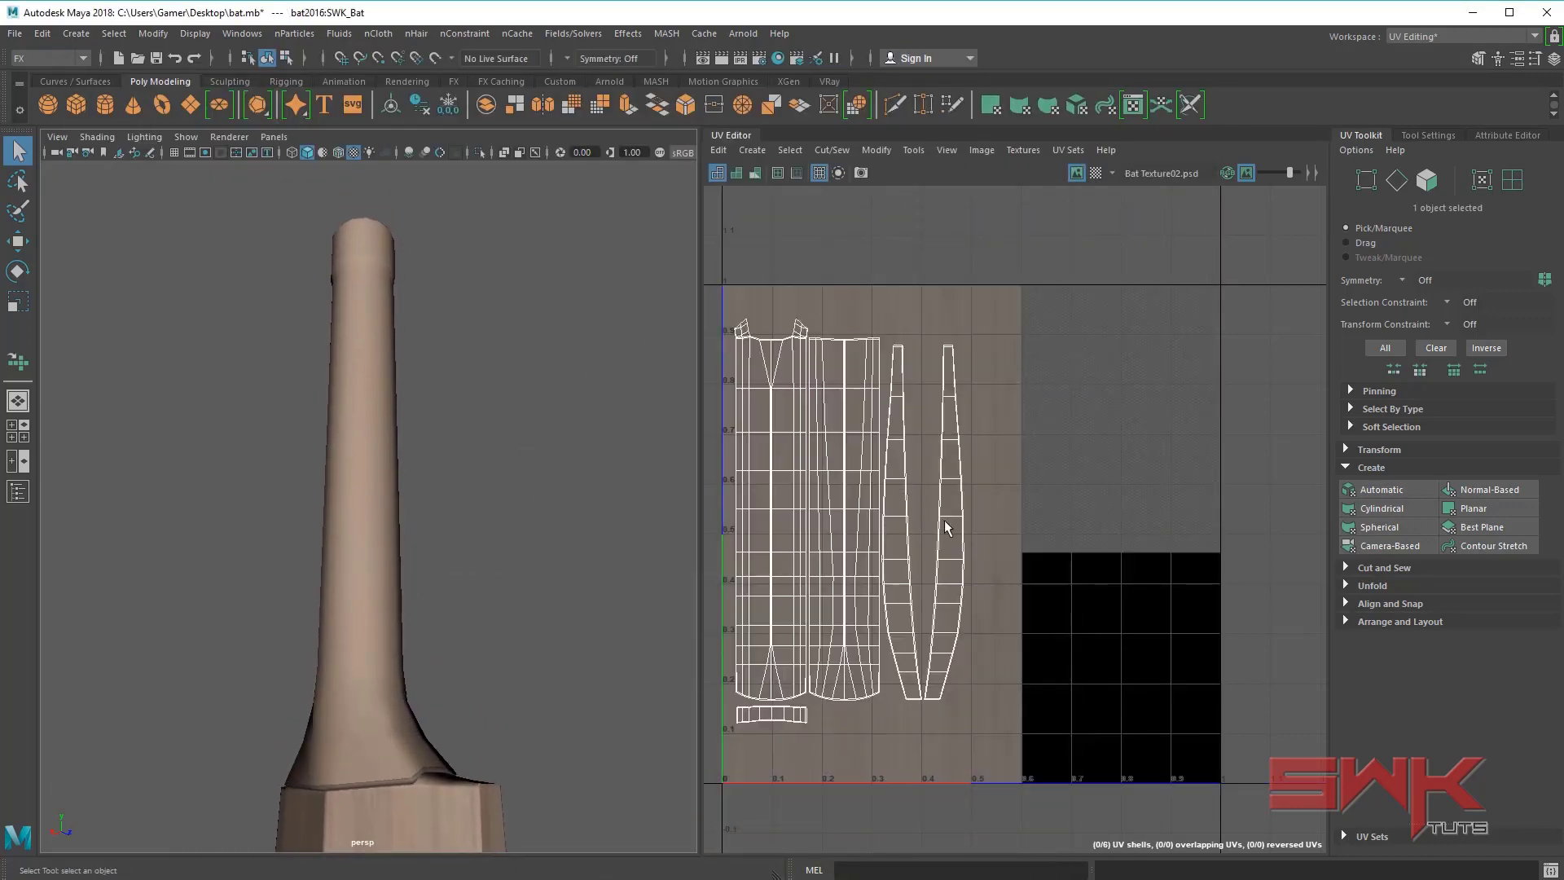
{"action": "middle_click_drag", "start_coordinate": [888, 518], "coordinate": [899, 526], "text": "alt"}
{"action": "key", "text": "space"}
{"action": "left_click_drag", "start_coordinate": [362, 359], "coordinate": [362, 391]}
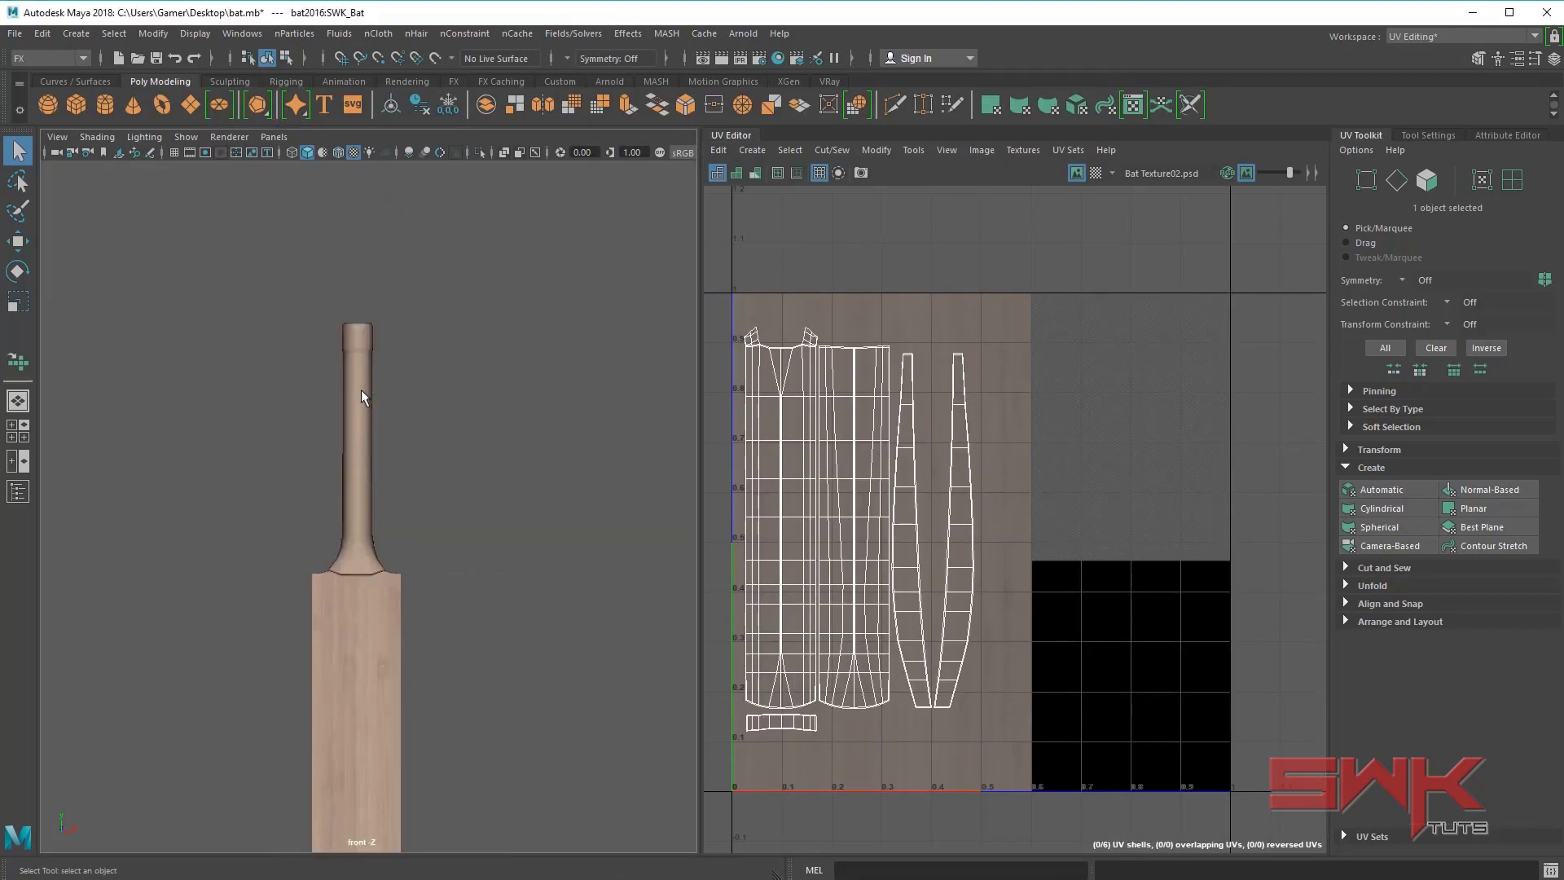
{"action": "right_click_drag", "start_coordinate": [360, 405], "coordinate": [361, 453]}
{"action": "scroll", "coordinate": [348, 459], "scroll_direction": "up", "scroll_amount": 3}
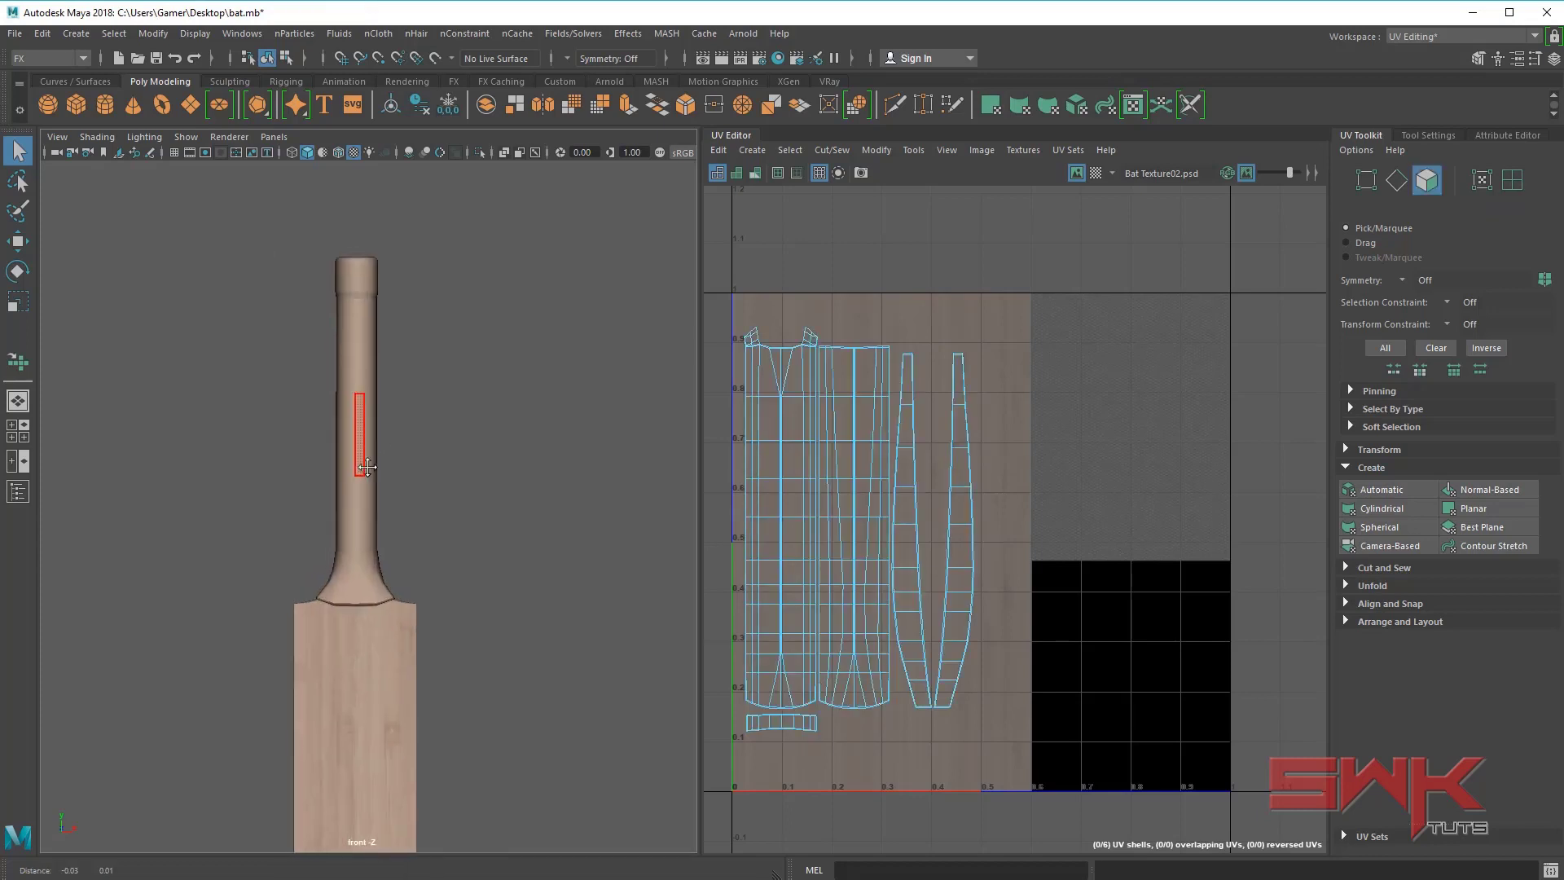
- Select the faces of the handle's middle section and enable Selection Highlighting for the viewport
{"action": "middle_click_drag", "start_coordinate": [358, 423], "coordinate": [369, 473], "text": "alt"}
{"action": "left_click_drag", "start_coordinate": [321, 460], "coordinate": [409, 525]}
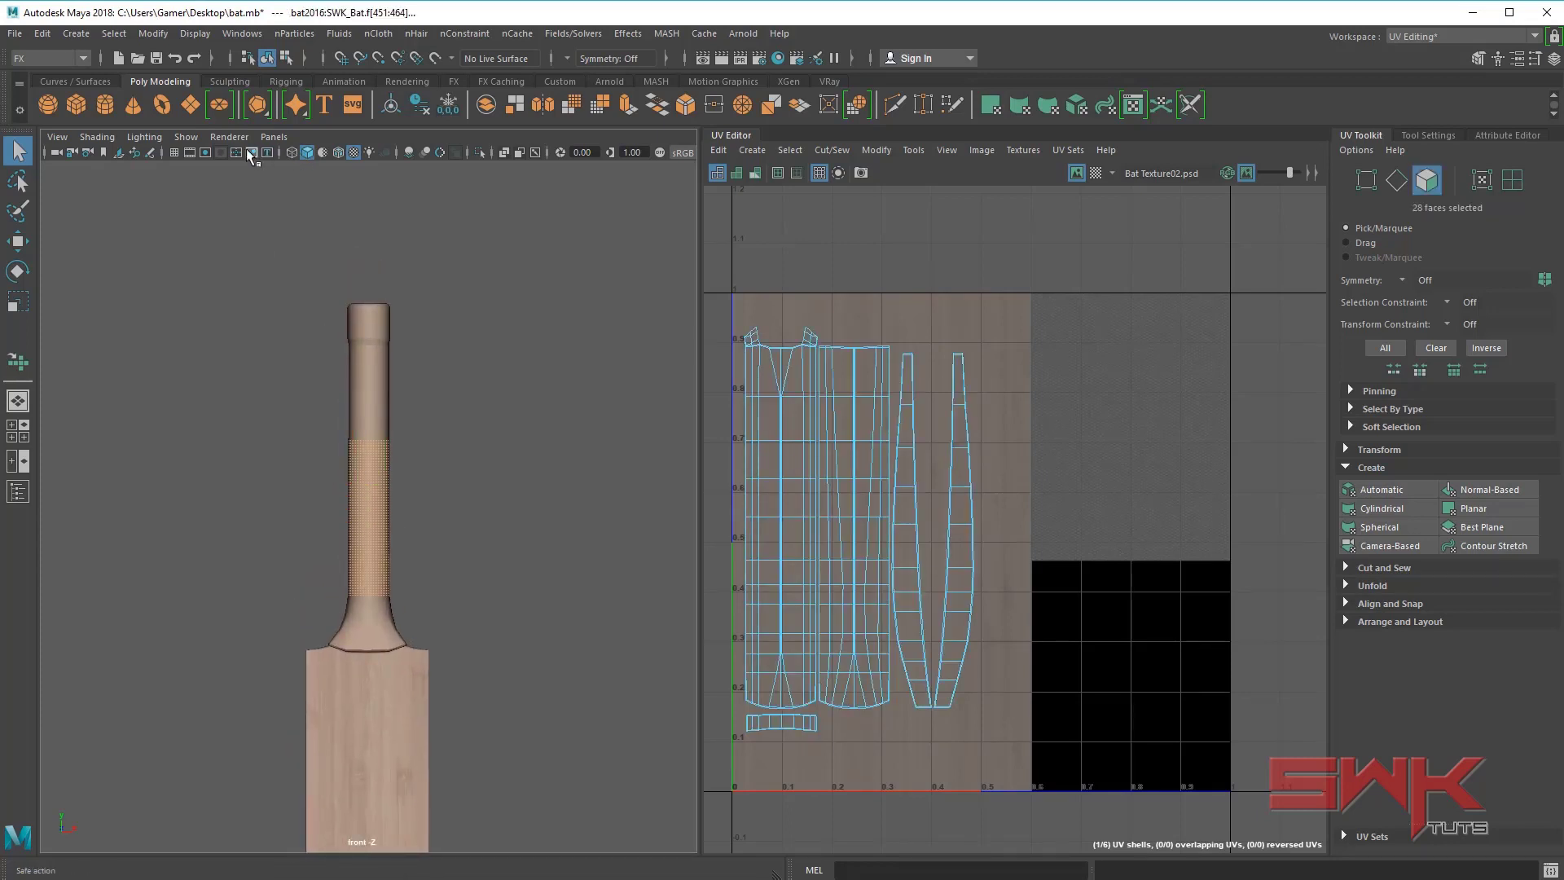
{"action": "left_click", "coordinate": [188, 144]}
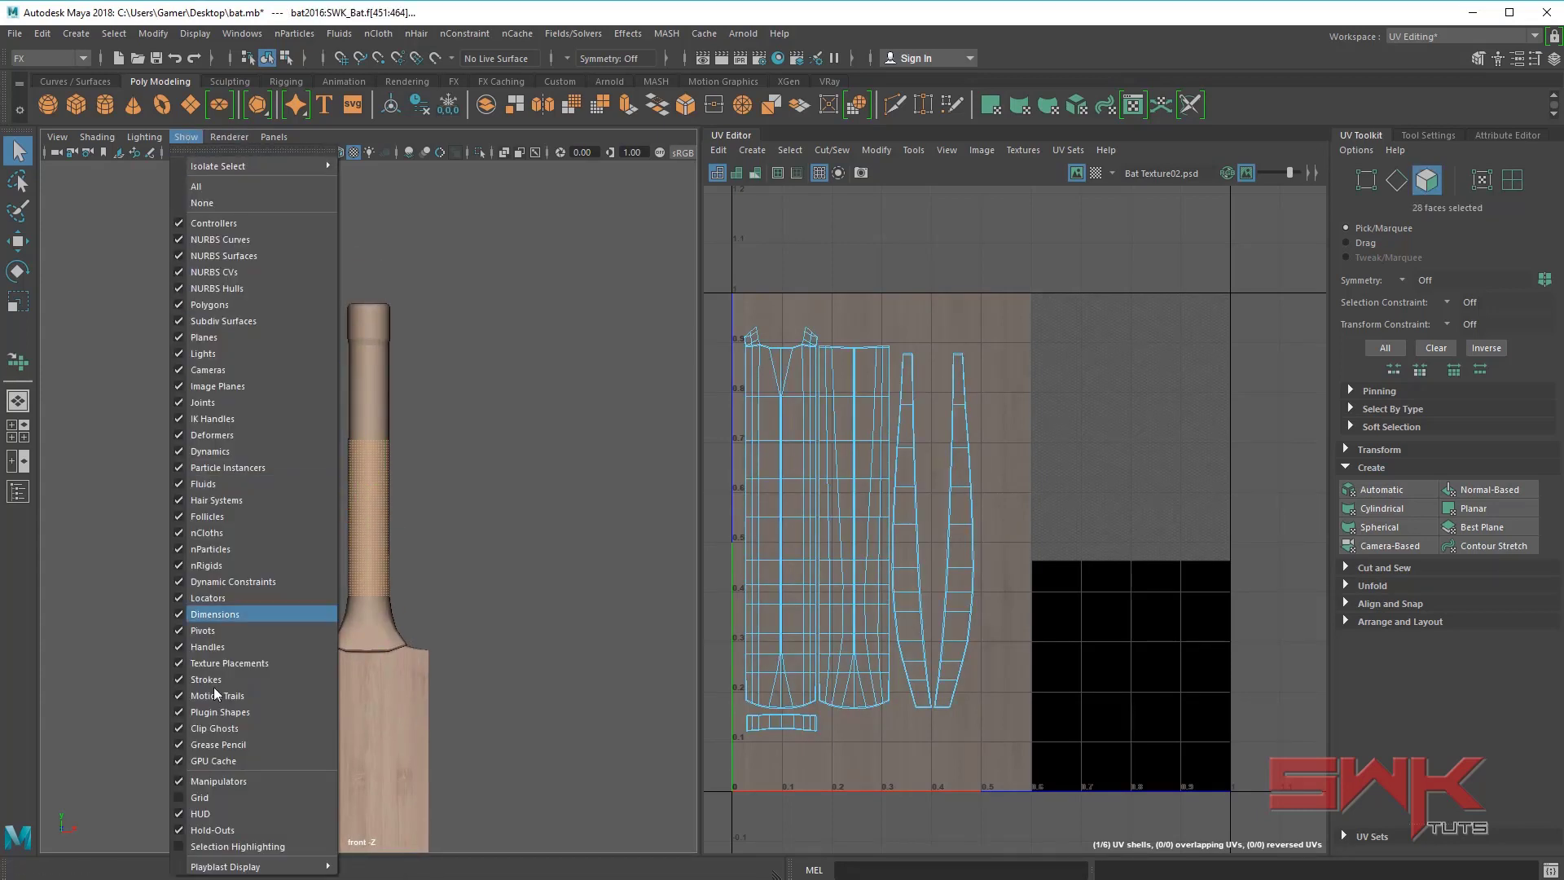
{"action": "left_click", "coordinate": [203, 847]}
{"action": "scroll", "coordinate": [446, 518], "scroll_direction": "up", "scroll_amount": 3}
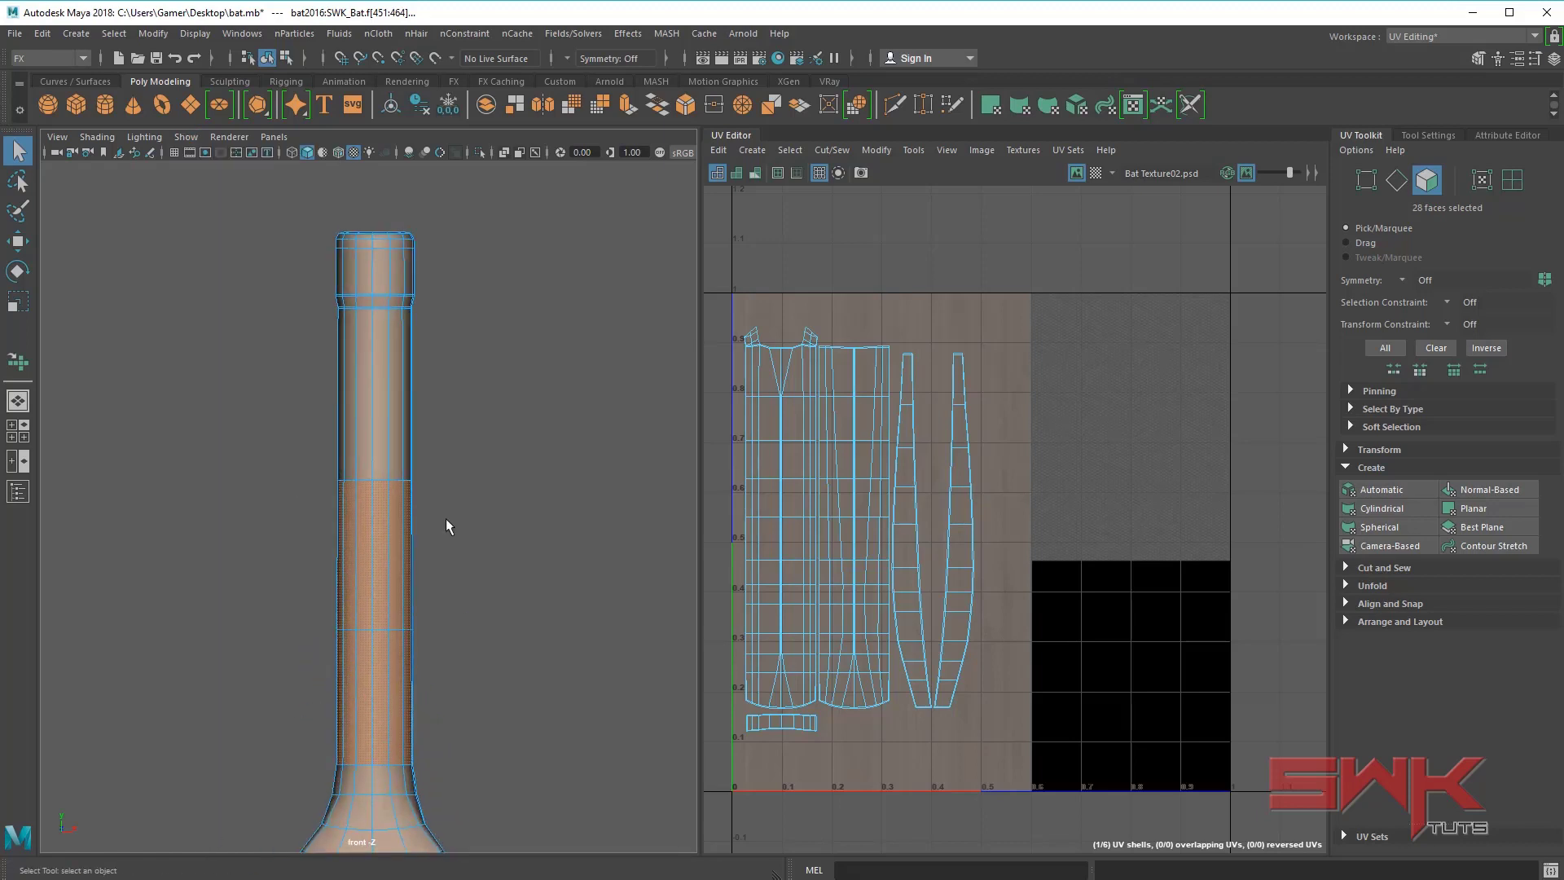
- Select all side faces of the handle, from just below its end cap down to the flared collar above the blade
{"action": "scroll", "coordinate": [456, 652], "scroll_direction": "up", "scroll_amount": 2}
{"action": "left_click_drag", "start_coordinate": [535, 720], "coordinate": [233, 324]}
{"action": "scroll", "coordinate": [570, 603], "scroll_direction": "up", "scroll_amount": 5}
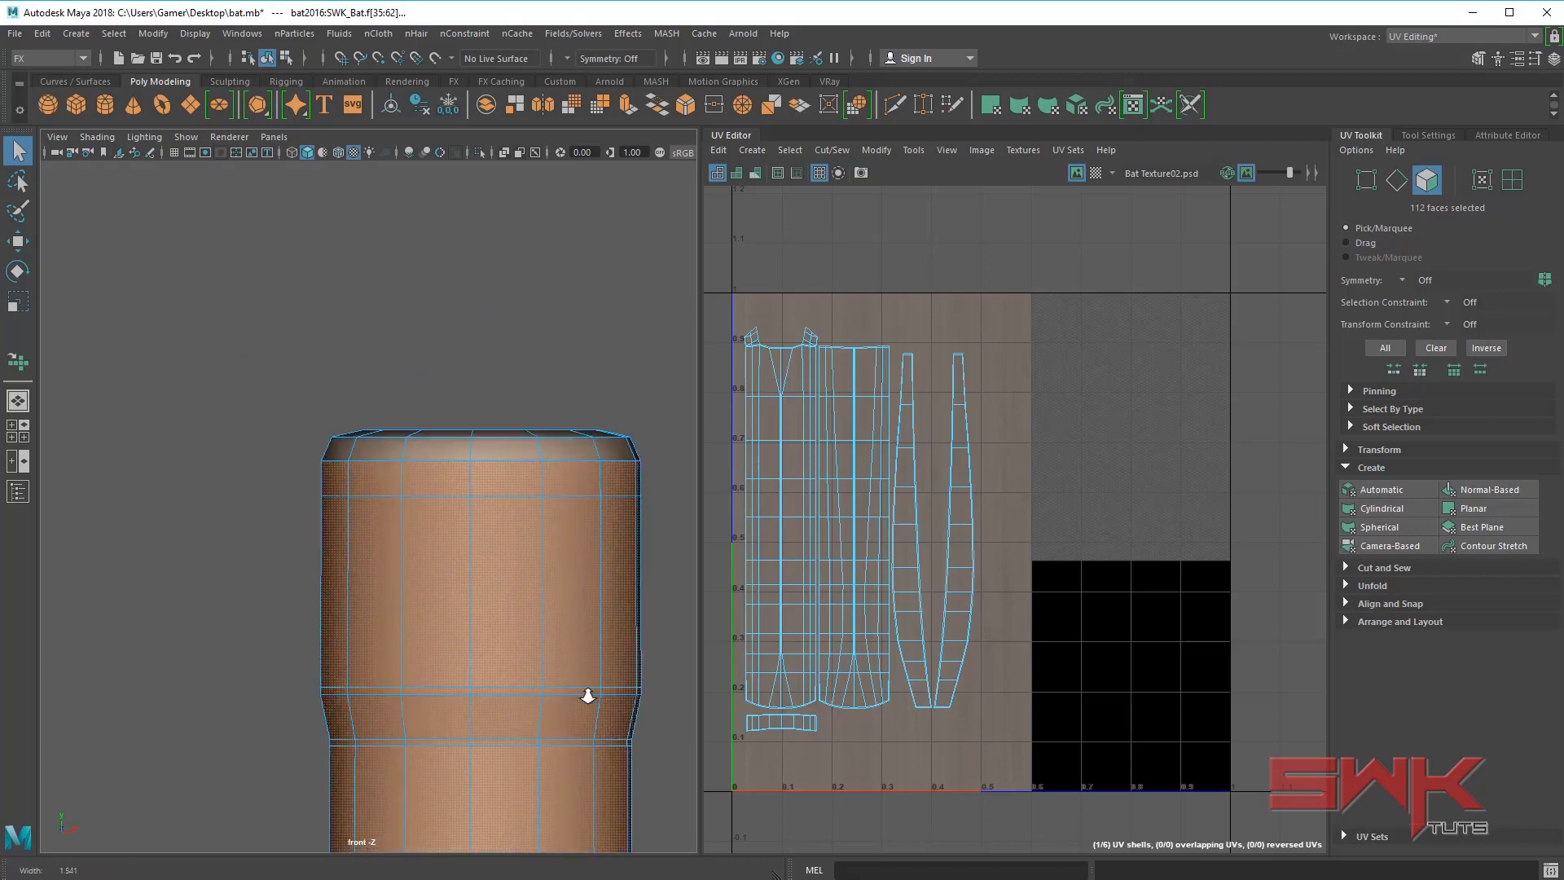
{"action": "middle_click_drag", "start_coordinate": [570, 613], "coordinate": [433, 611], "text": "alt"}
{"action": "left_click_drag", "start_coordinate": [582, 604], "coordinate": [156, 429]}
{"action": "middle_click_drag", "start_coordinate": [374, 607], "coordinate": [433, 296], "text": "alt"}
{"action": "middle_click_drag", "start_coordinate": [409, 729], "coordinate": [427, 310], "text": "alt"}
{"action": "left_click_drag", "start_coordinate": [127, 275], "coordinate": [662, 632]}
- Return to the perspective view and examine the selected handle faces alongside the grey grip area of the texture
{"action": "key", "text": "space"}
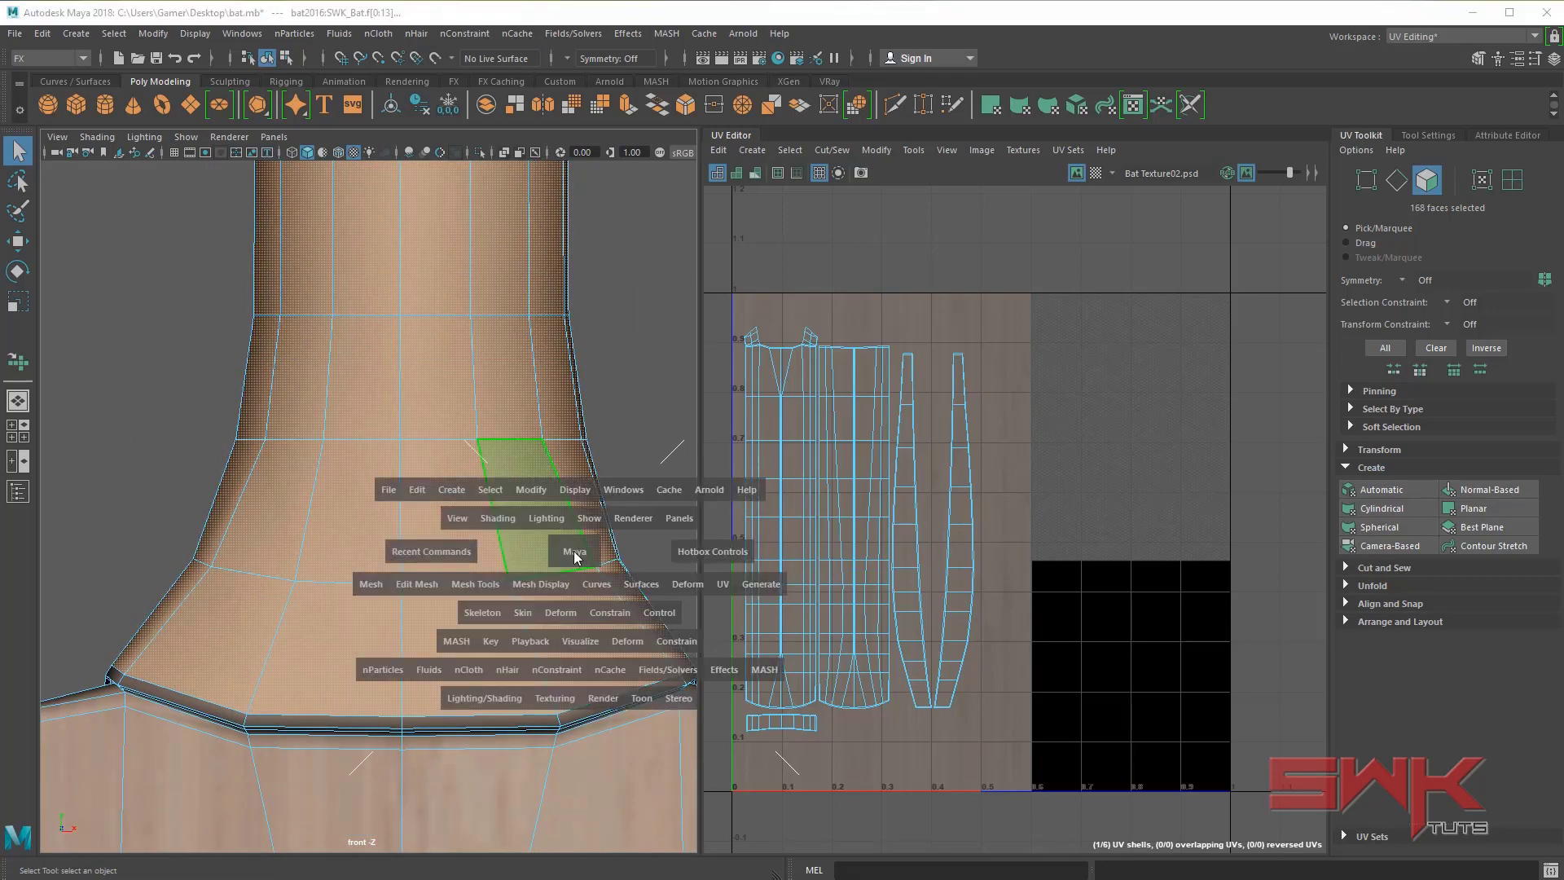
{"action": "left_click_drag", "start_coordinate": [573, 551], "coordinate": [391, 528]}
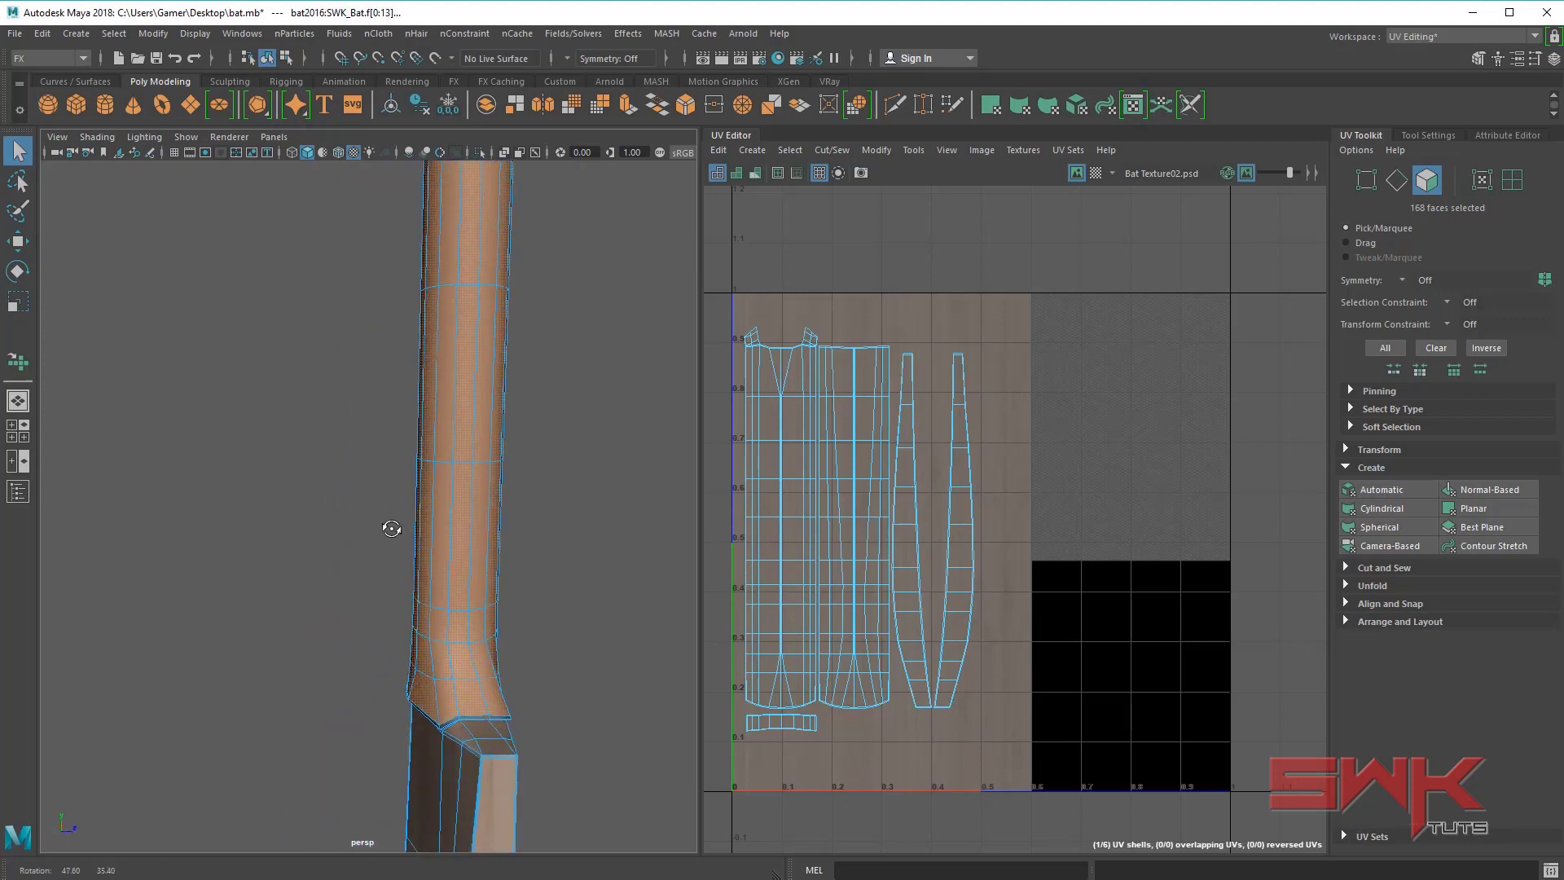
{"action": "middle_click_drag", "start_coordinate": [391, 527], "coordinate": [370, 527], "text": "alt"}
{"action": "left_click_drag", "start_coordinate": [370, 533], "coordinate": [385, 534], "text": "alt"}
{"action": "right_click_drag", "start_coordinate": [1056, 385], "coordinate": [1197, 558], "text": "alt"}
{"action": "middle_click_drag", "start_coordinate": [1115, 531], "coordinate": [838, 475], "text": "alt"}
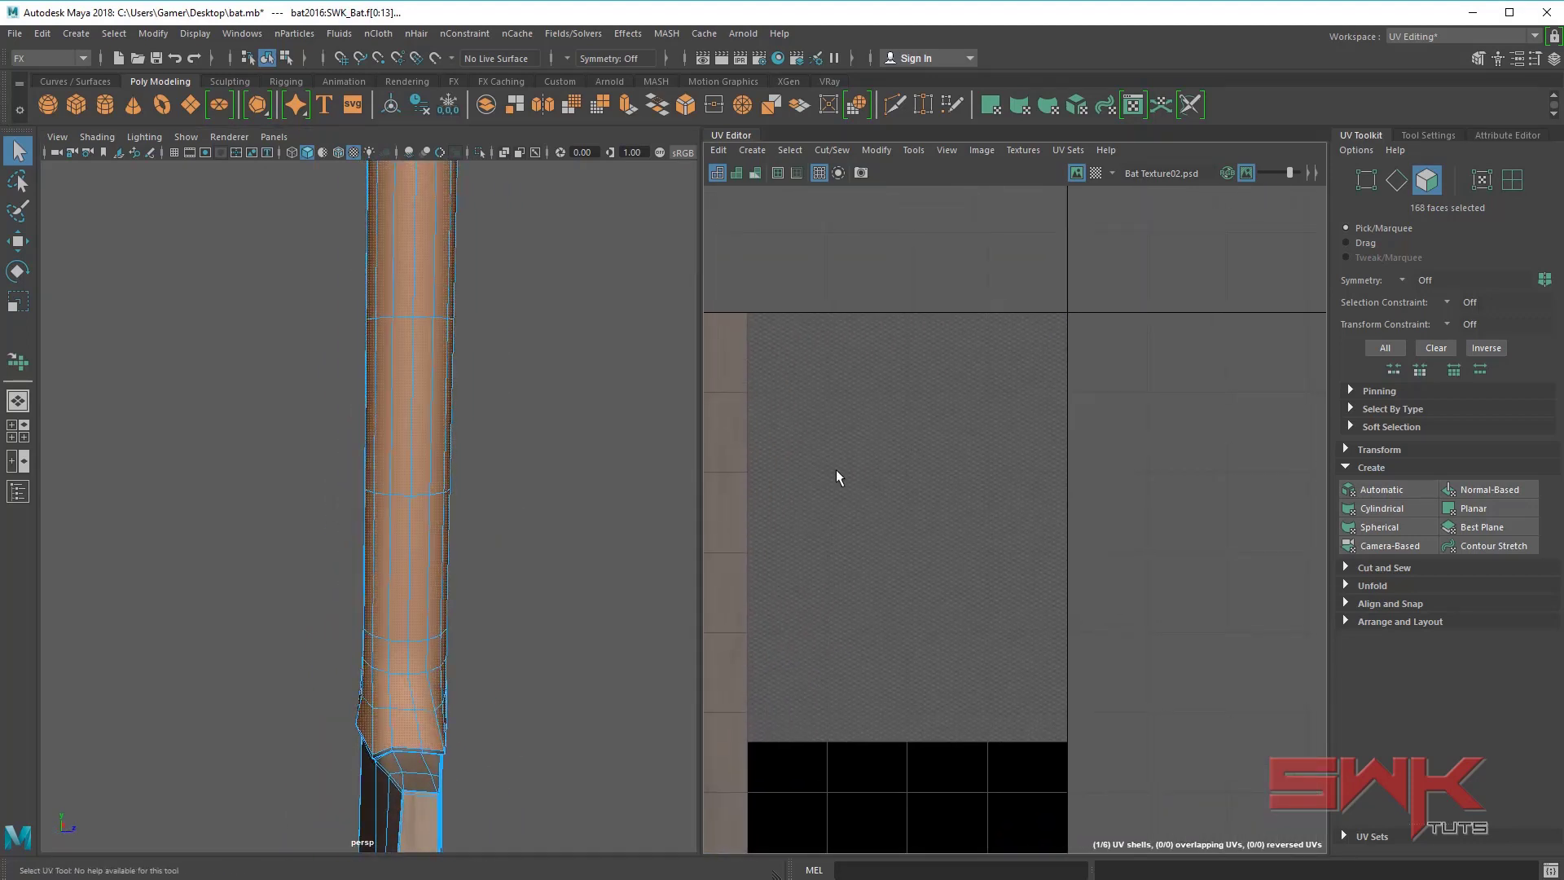
{"action": "right_click_drag", "start_coordinate": [839, 474], "coordinate": [987, 611], "text": "alt"}
{"action": "mouse_move", "coordinate": [988, 611]}
{"action": "middle_mouse_down", "text": "alt"}
{"action": "mouse_move", "coordinate": [1045, 562]}
{"action": "mouse_move", "coordinate": [1132, 561]}
{"action": "middle_mouse_up", "text": "alt"}
{"action": "right_click_drag", "start_coordinate": [1090, 544], "coordinate": [932, 575], "text": "alt"}
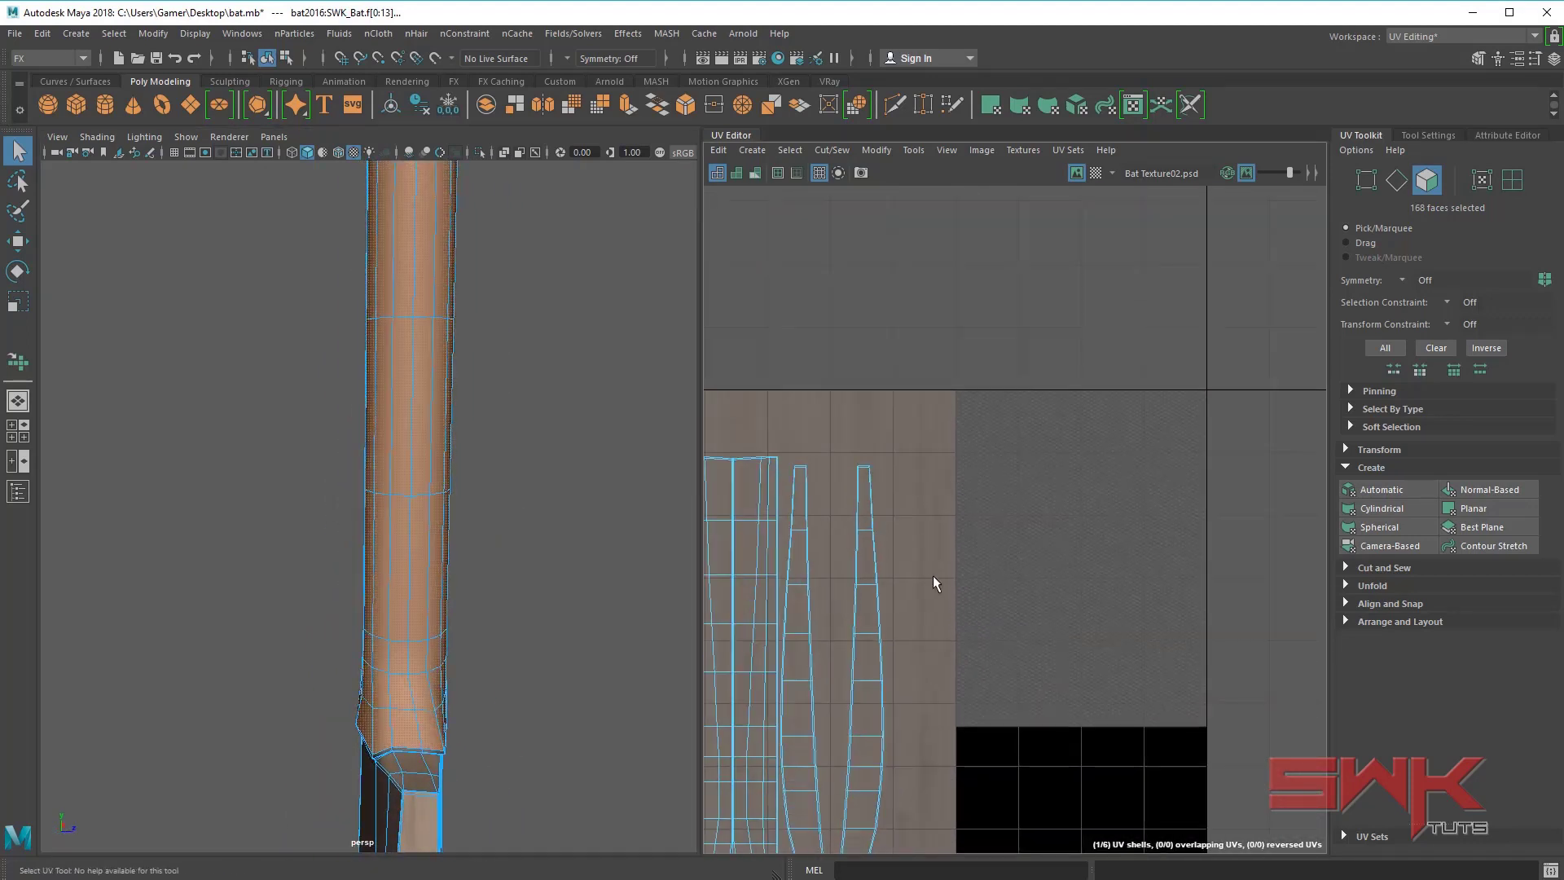
{"action": "middle_click_drag", "start_coordinate": [1068, 624], "coordinate": [1101, 545], "text": "alt"}
{"action": "right_click_drag", "start_coordinate": [1101, 544], "coordinate": [1051, 549], "text": "alt"}
{"action": "middle_click_drag", "start_coordinate": [515, 544], "coordinate": [499, 601], "text": "alt"}
{"action": "left_click_drag", "start_coordinate": [500, 600], "coordinate": [377, 496], "text": "alt"}
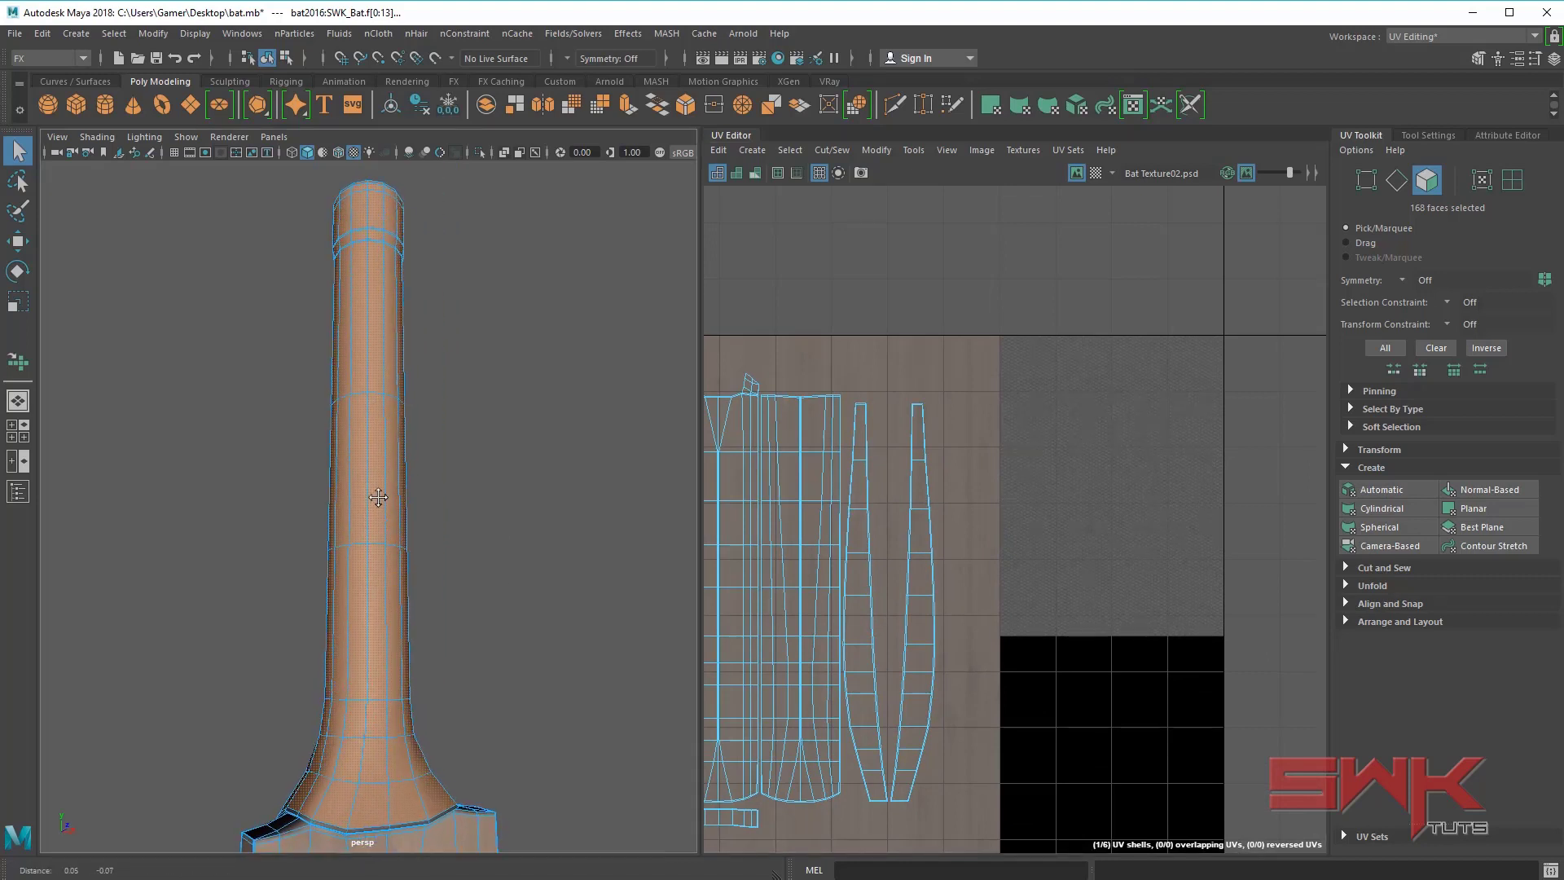
{"action": "right_click_drag", "start_coordinate": [377, 496], "coordinate": [353, 491], "text": "alt"}
{"action": "left_click_drag", "start_coordinate": [353, 491], "coordinate": [343, 489], "text": "alt"}
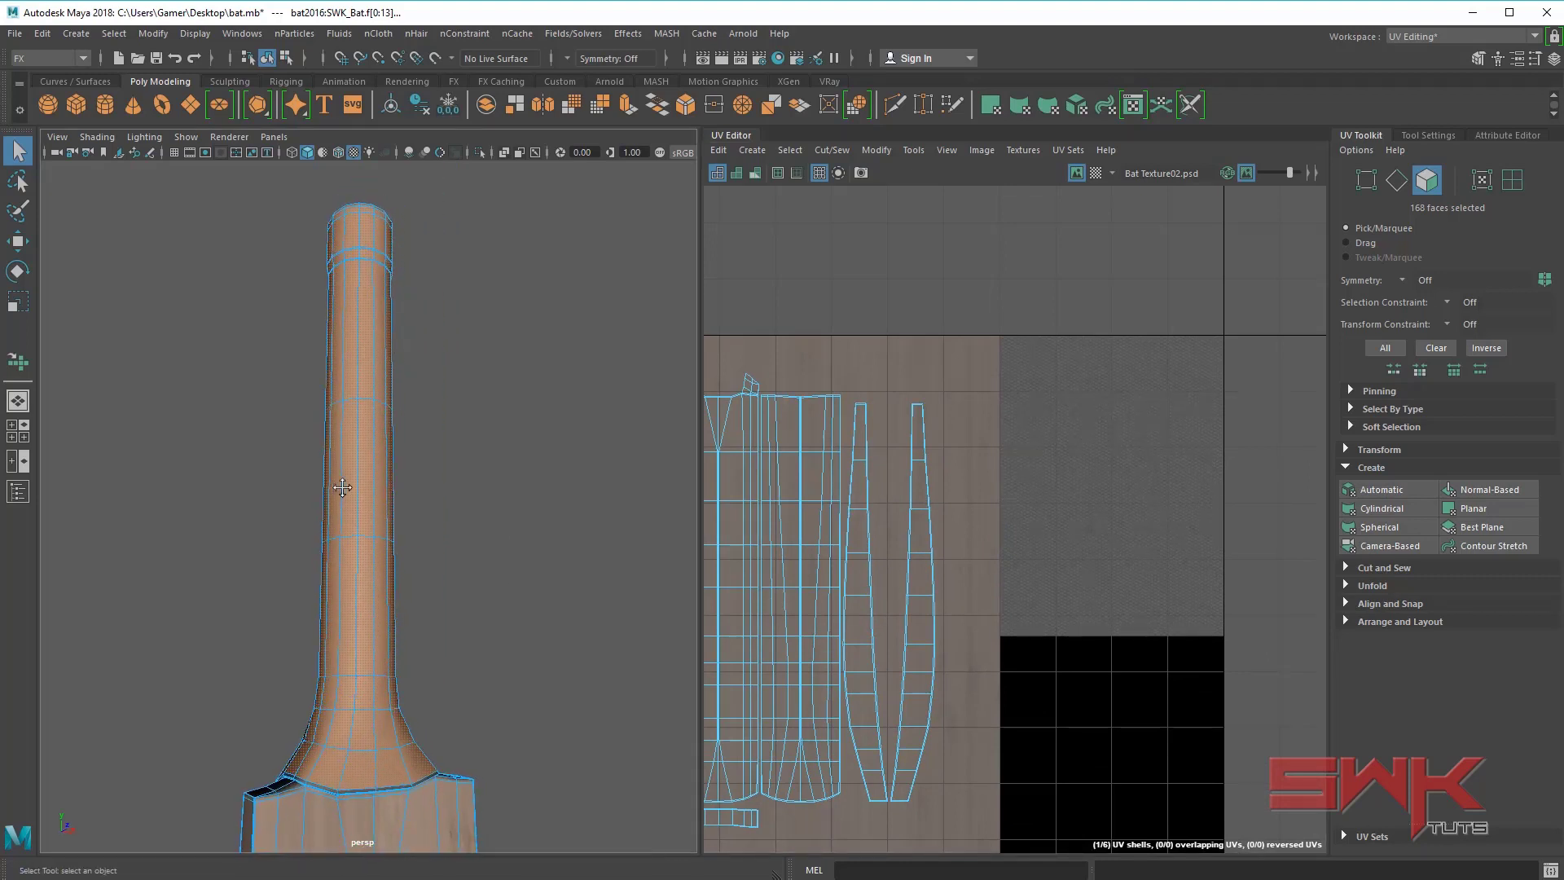
- Apply an Automatic UV projection to the selected handle faces
{"action": "left_click", "coordinate": [1374, 490]}
{"action": "middle_click_drag", "start_coordinate": [893, 607], "coordinate": [958, 556], "text": "alt"}
{"action": "right_click_drag", "start_coordinate": [957, 557], "coordinate": [845, 550], "text": "alt"}
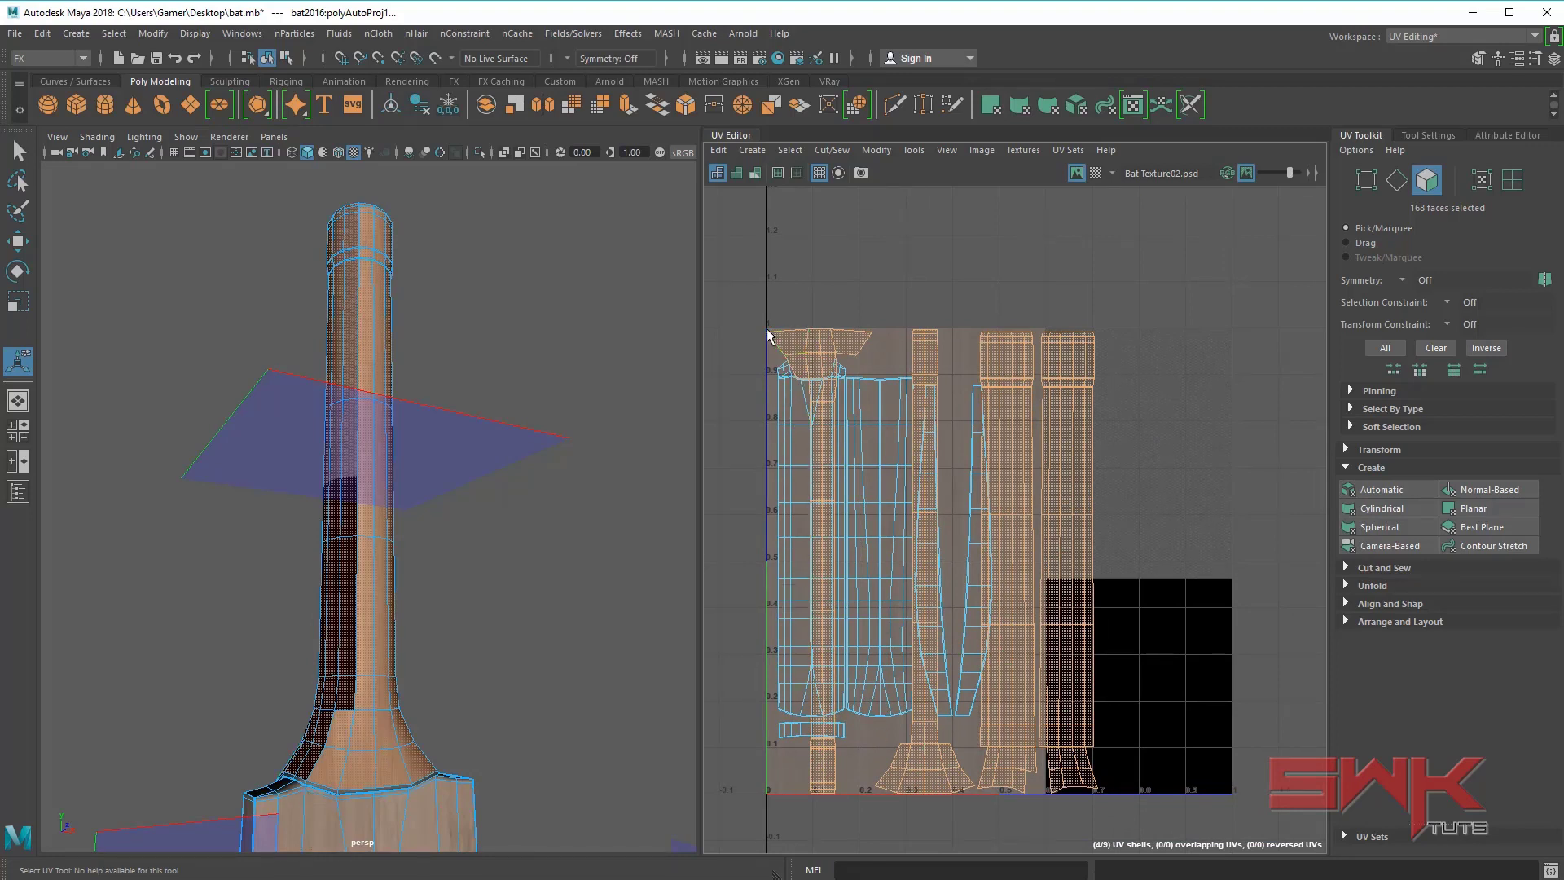
- Turn on the texture border display and inspect the shell seams around the handle
{"action": "left_click_drag", "start_coordinate": [434, 393], "coordinate": [359, 366], "text": "alt"}
{"action": "right_click_drag", "start_coordinate": [358, 367], "coordinate": [402, 440], "text": "alt"}
{"action": "left_click_drag", "start_coordinate": [403, 440], "coordinate": [653, 346], "text": "alt"}
{"action": "left_click", "coordinate": [777, 173]}
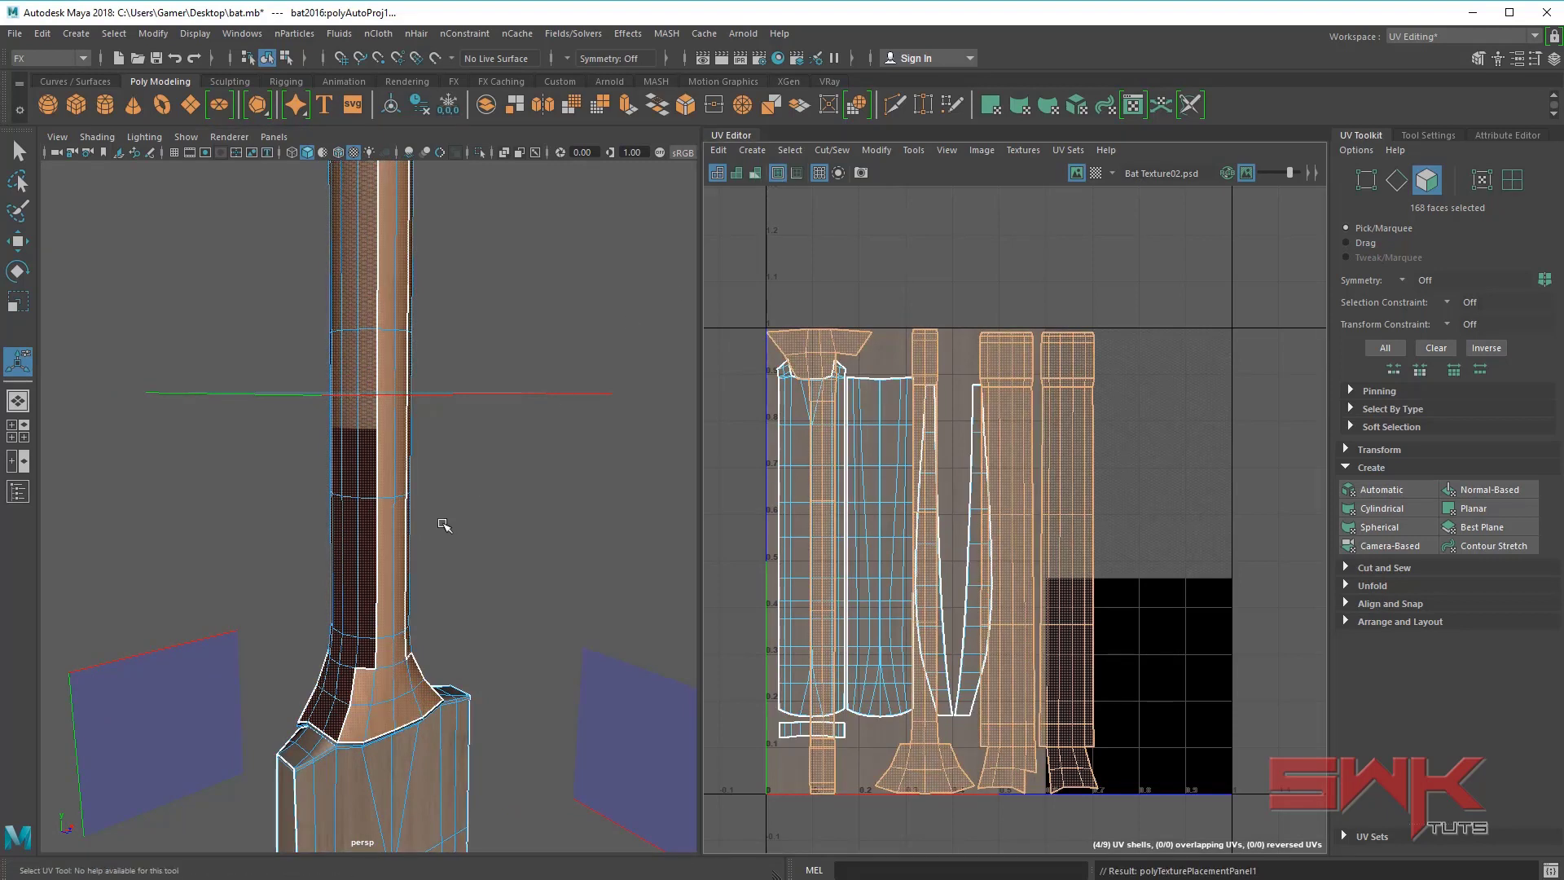
{"action": "left_click_drag", "start_coordinate": [403, 524], "coordinate": [366, 504], "text": "alt"}
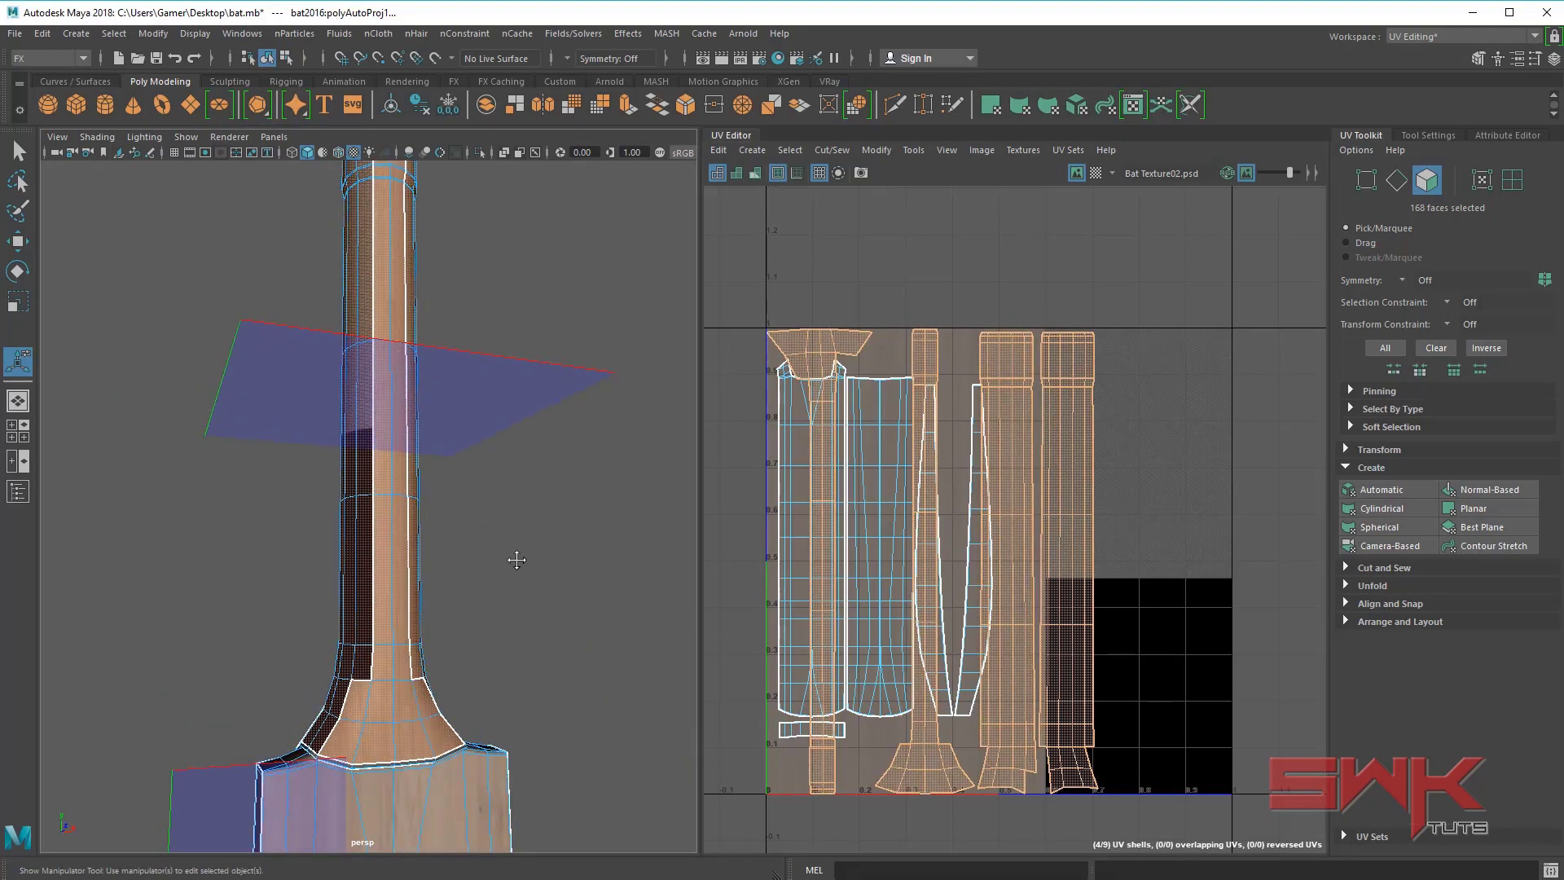
- Undo the automatic projection on the handle faces
{"action": "middle_click_drag", "start_coordinate": [517, 556], "coordinate": [493, 566], "text": "alt"}
{"action": "key", "text": "ctrl+z"}
{"action": "key", "text": "ctrl+z"}
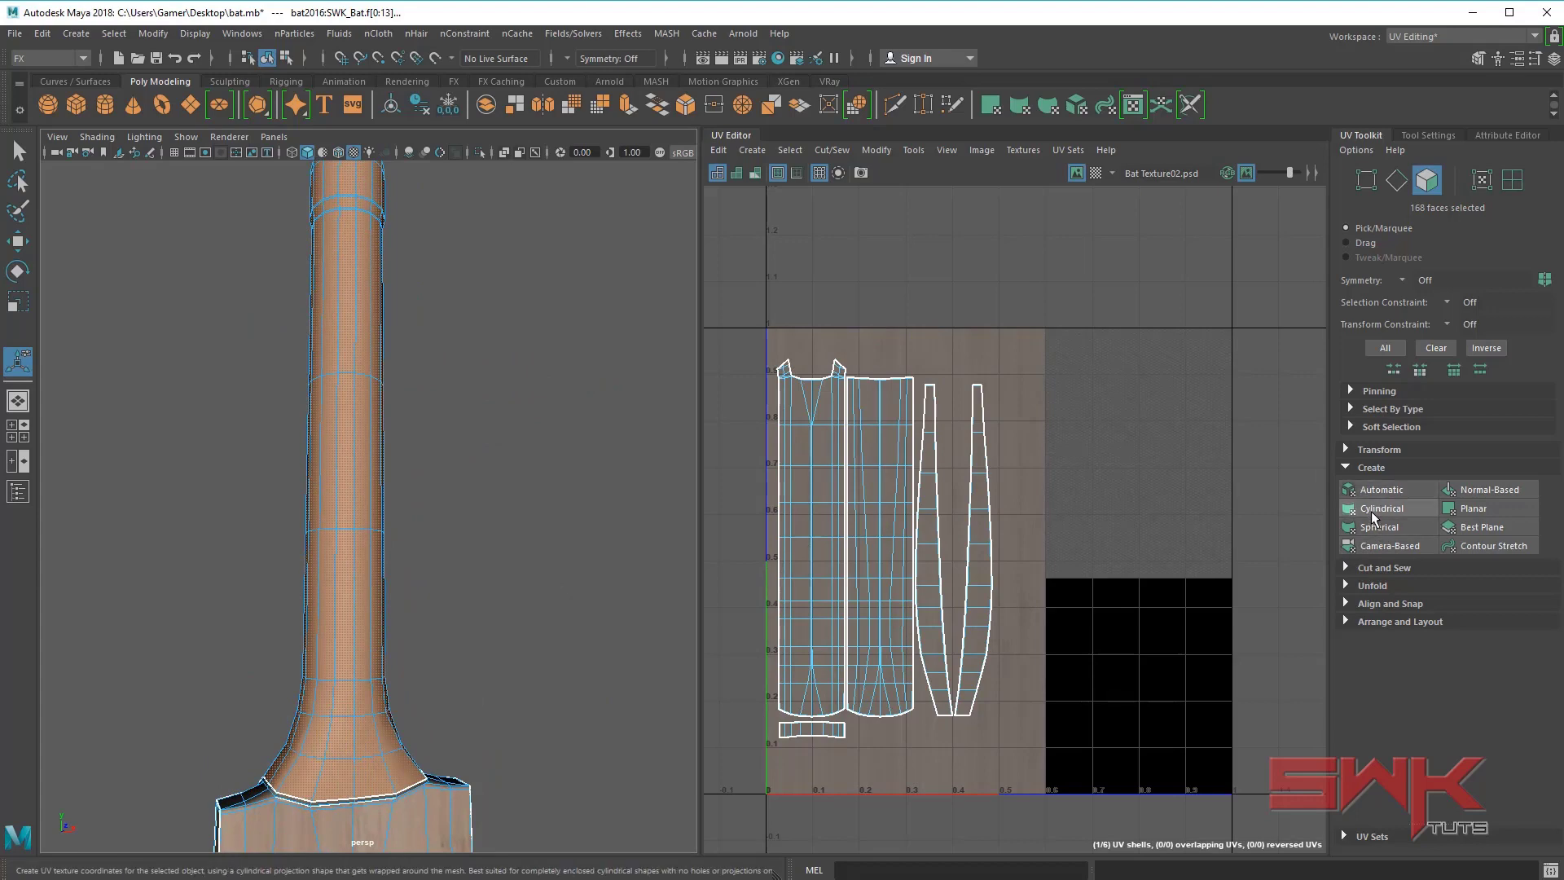
- Inspect the handle's round shape, switch to the Modeling menu set and apply a Cylindrical UV projection to the selected handle faces
{"action": "left_click_drag", "start_coordinate": [586, 477], "coordinate": [540, 551], "text": "alt"}
{"action": "right_click_drag", "start_coordinate": [541, 551], "coordinate": [380, 490], "text": "alt"}
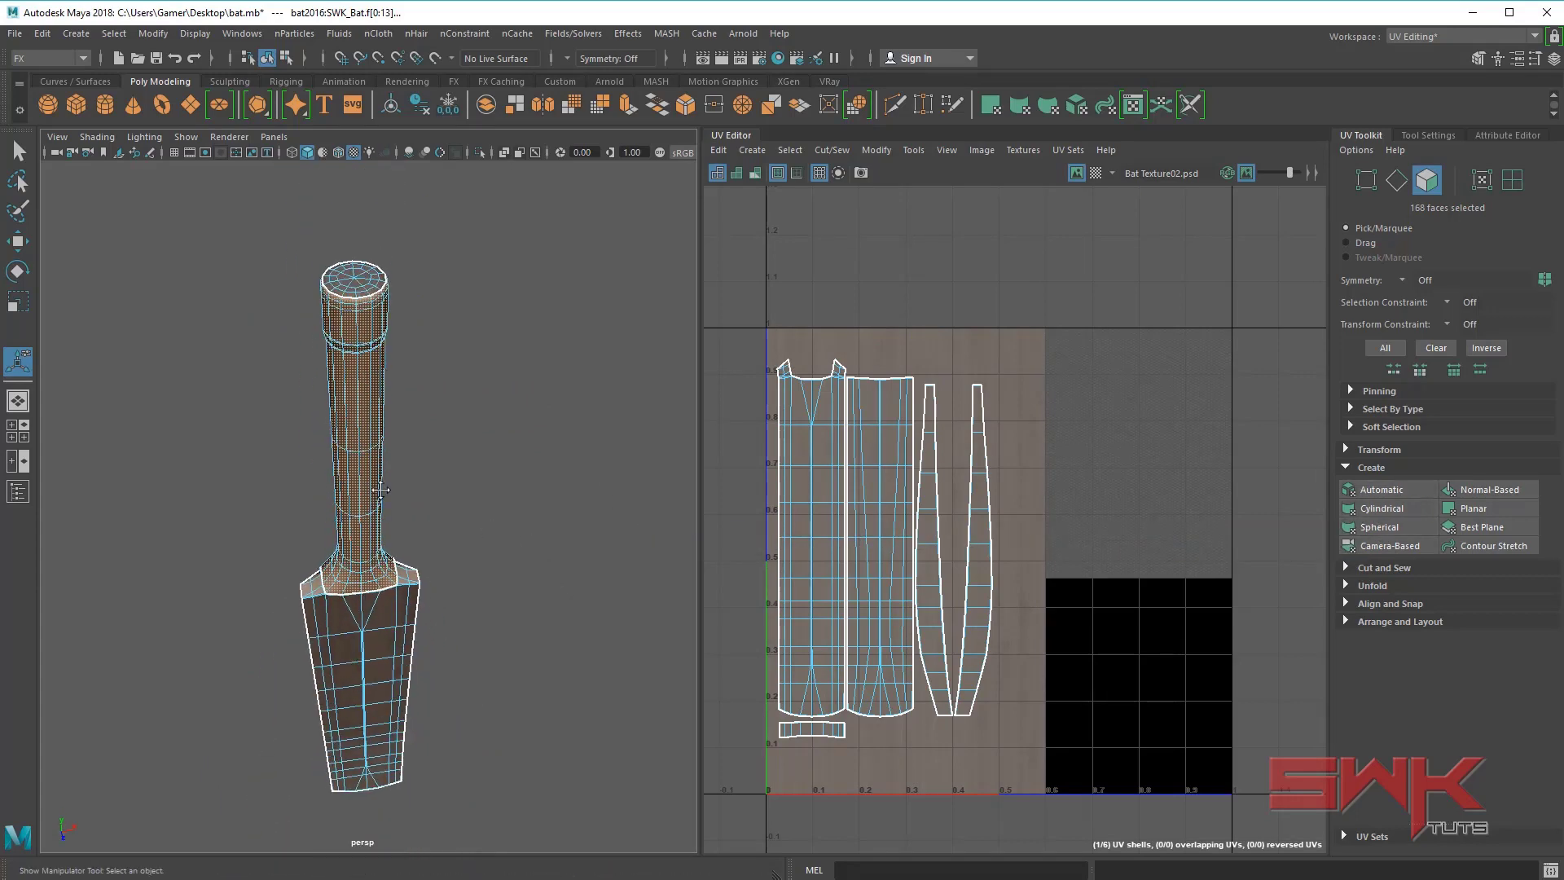
{"action": "left_click_drag", "start_coordinate": [380, 490], "coordinate": [276, 548], "text": "alt"}
{"action": "right_click_drag", "start_coordinate": [276, 549], "coordinate": [296, 559], "text": "alt"}
{"action": "left_click_drag", "start_coordinate": [296, 559], "coordinate": [311, 570], "text": "alt"}
{"action": "key", "text": "F2"}
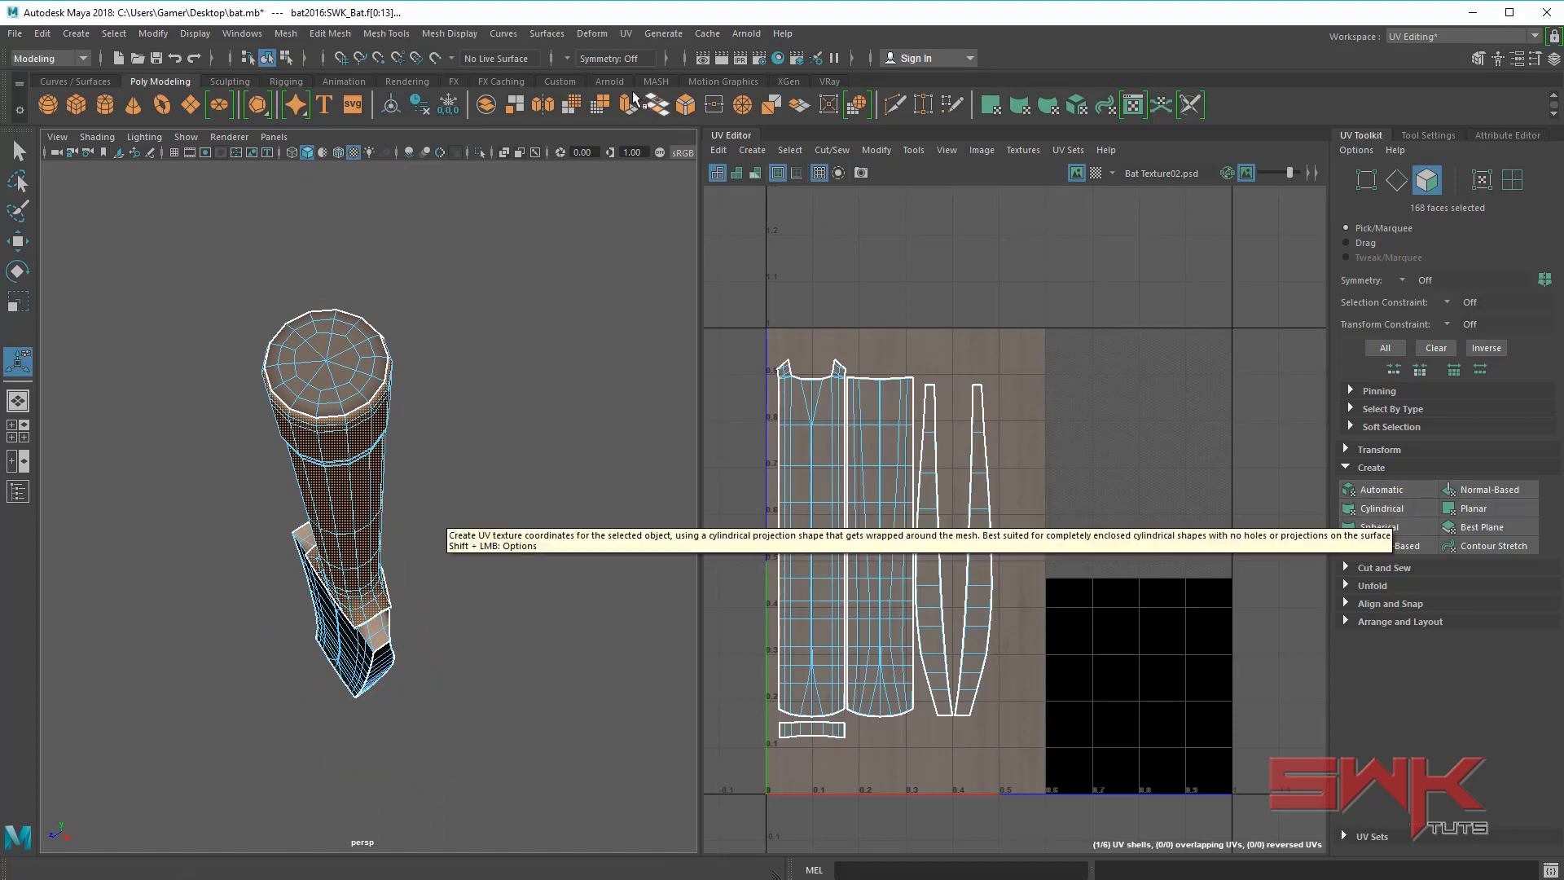
{"action": "left_click", "coordinate": [625, 33]}
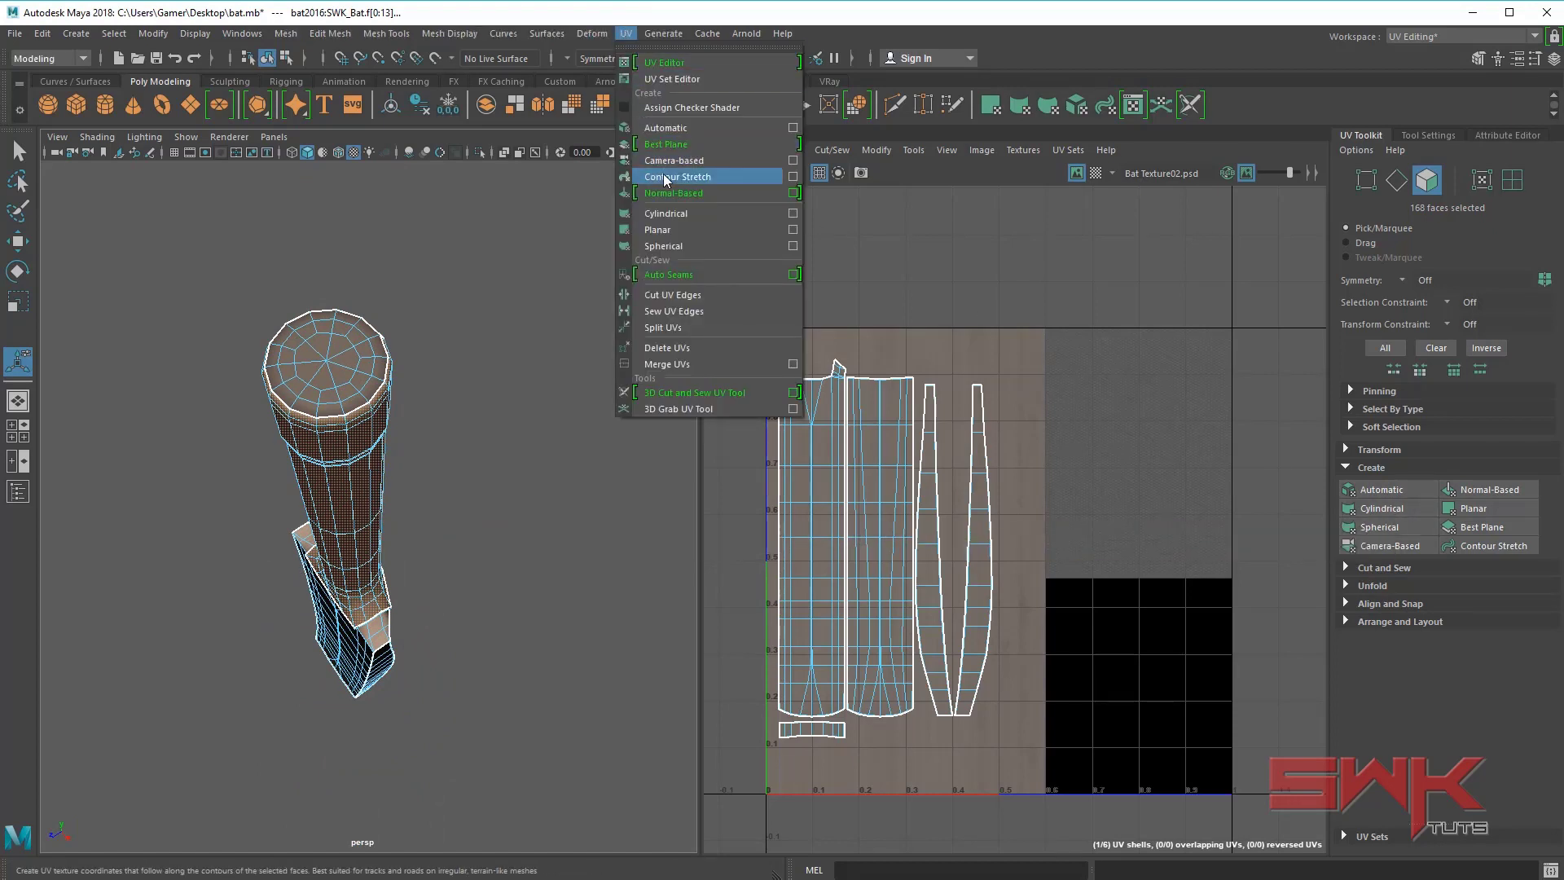
{"action": "left_click", "coordinate": [668, 213]}
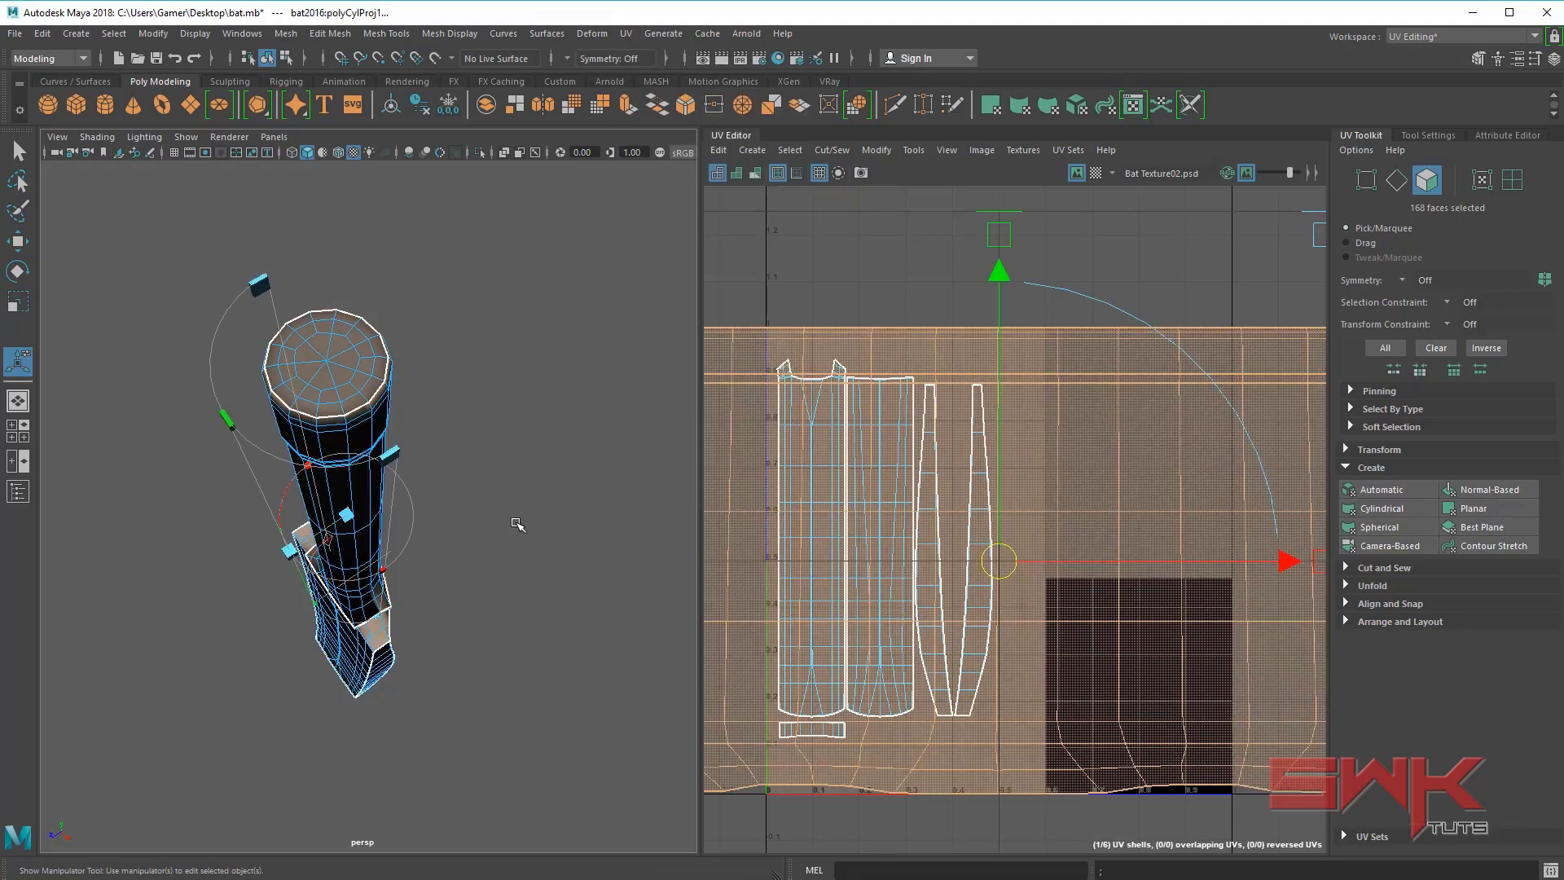
- Inspect the cylindrical projection around the handle, following its seam and texture from the cap down to the blade's shoulder
{"action": "left_click_drag", "start_coordinate": [547, 543], "coordinate": [347, 569], "text": "alt"}
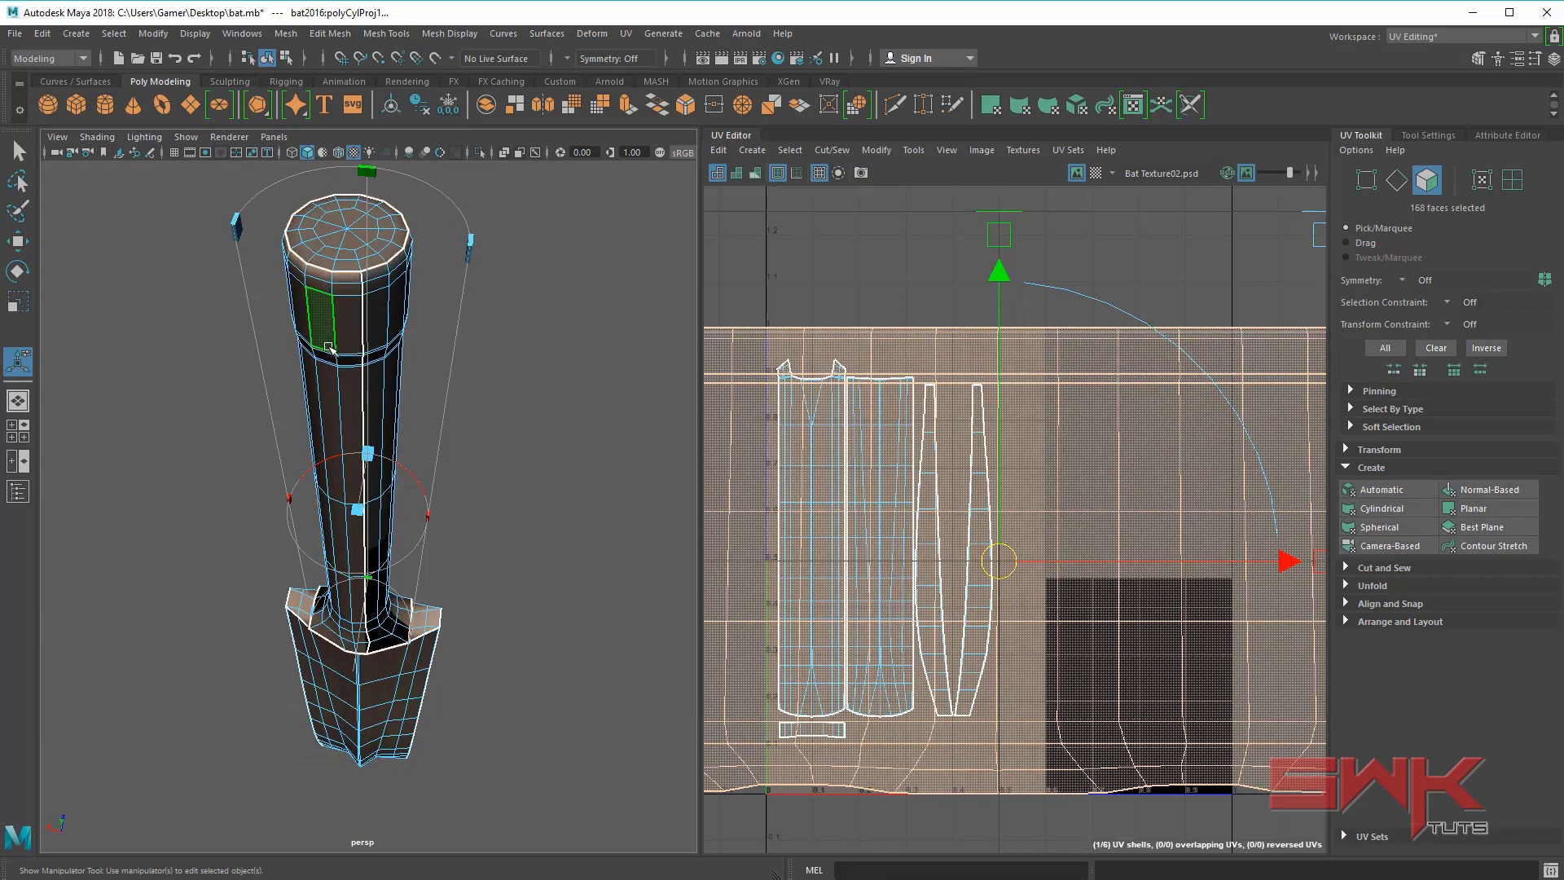
{"action": "mouse_move", "coordinate": [375, 505]}
{"action": "left_mouse_down", "text": "alt"}
{"action": "mouse_move", "coordinate": [388, 457]}
{"action": "mouse_move", "coordinate": [390, 526]}
{"action": "left_mouse_up", "text": "alt"}
{"action": "right_click_drag", "start_coordinate": [391, 525], "coordinate": [414, 558], "text": "alt"}
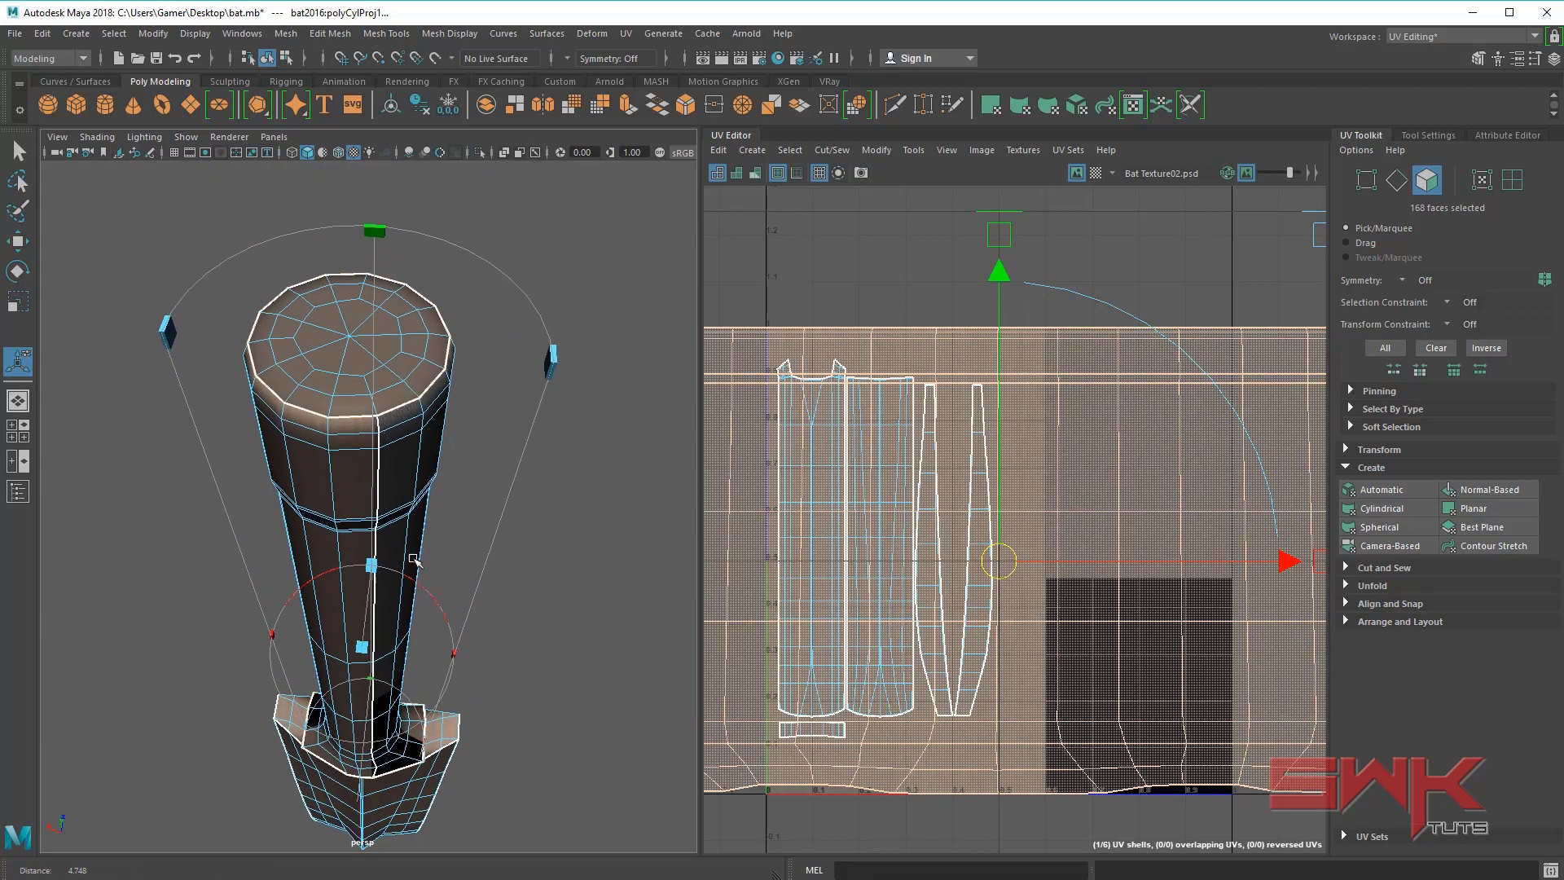
{"action": "scroll", "coordinate": [414, 559], "scroll_direction": "up", "scroll_amount": 2}
{"action": "left_click_drag", "start_coordinate": [351, 385], "coordinate": [348, 353], "text": "alt"}
{"action": "scroll", "coordinate": [349, 352], "scroll_direction": "down", "scroll_amount": 2}
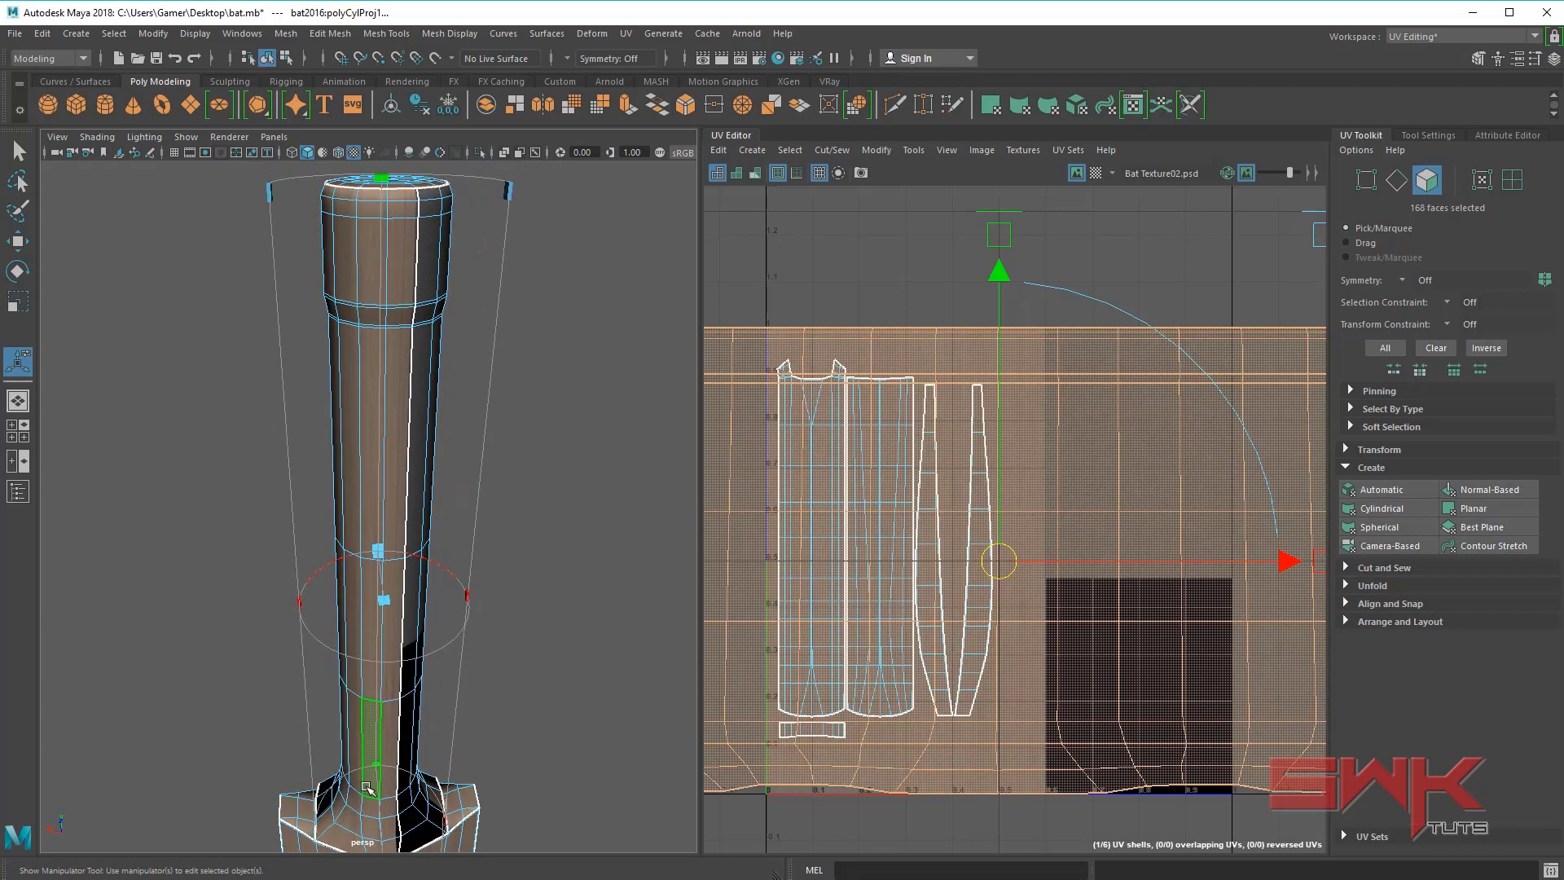
{"action": "scroll", "coordinate": [1063, 522], "scroll_direction": "down", "scroll_amount": 2}
{"action": "right_click_drag", "start_coordinate": [899, 564], "coordinate": [652, 590], "text": "alt"}
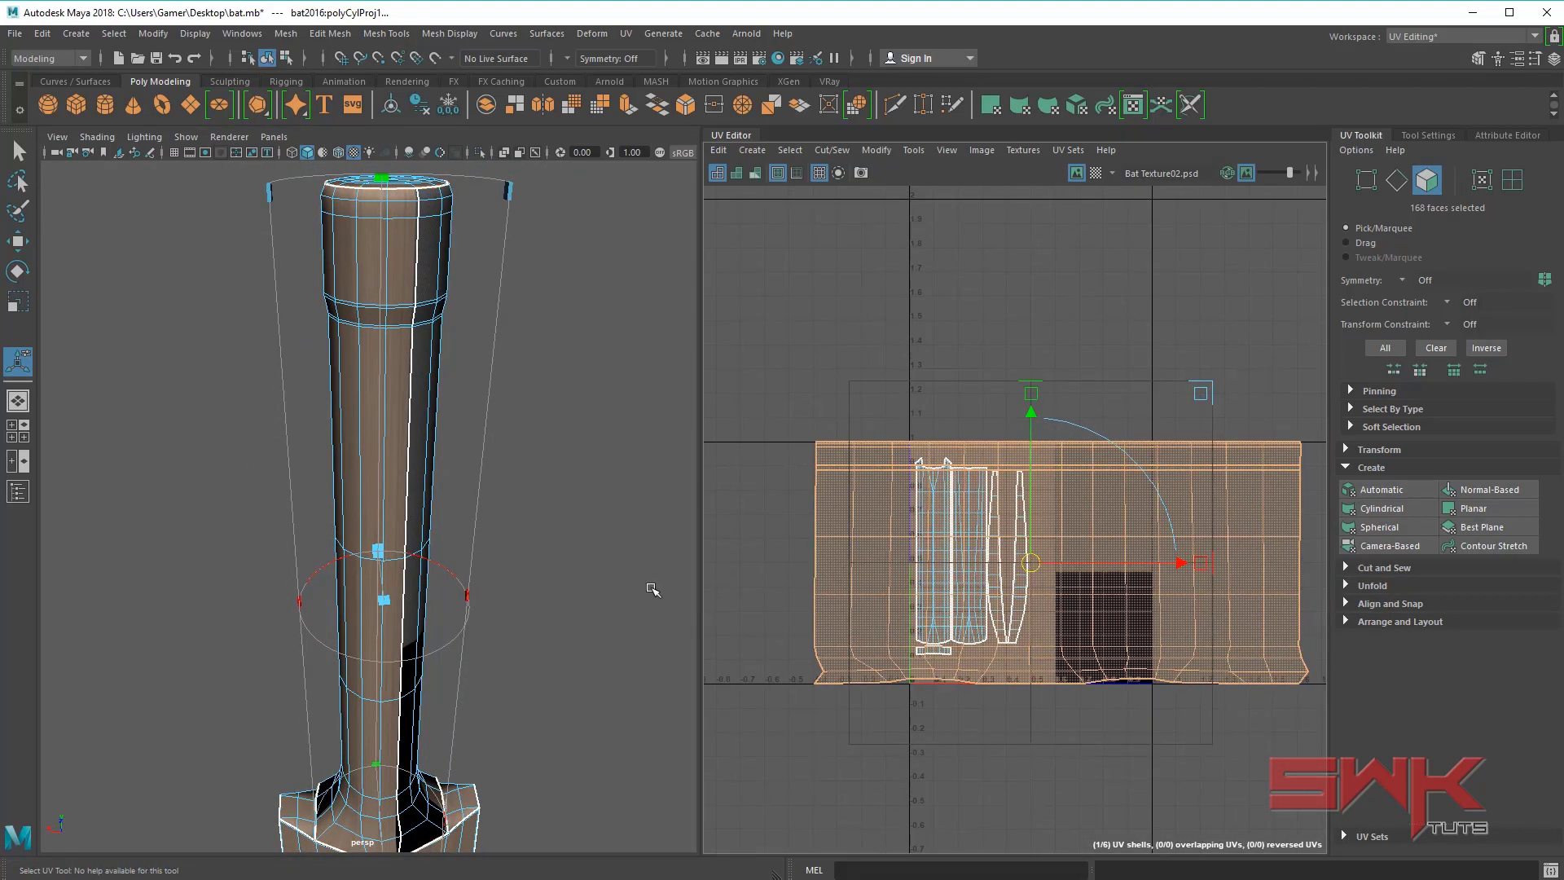
{"action": "middle_click_drag", "start_coordinate": [458, 614], "coordinate": [437, 548], "text": "alt"}
{"action": "left_click_drag", "start_coordinate": [450, 799], "coordinate": [404, 766], "text": "alt"}
{"action": "scroll", "coordinate": [402, 766], "scroll_direction": "up", "scroll_amount": 6}
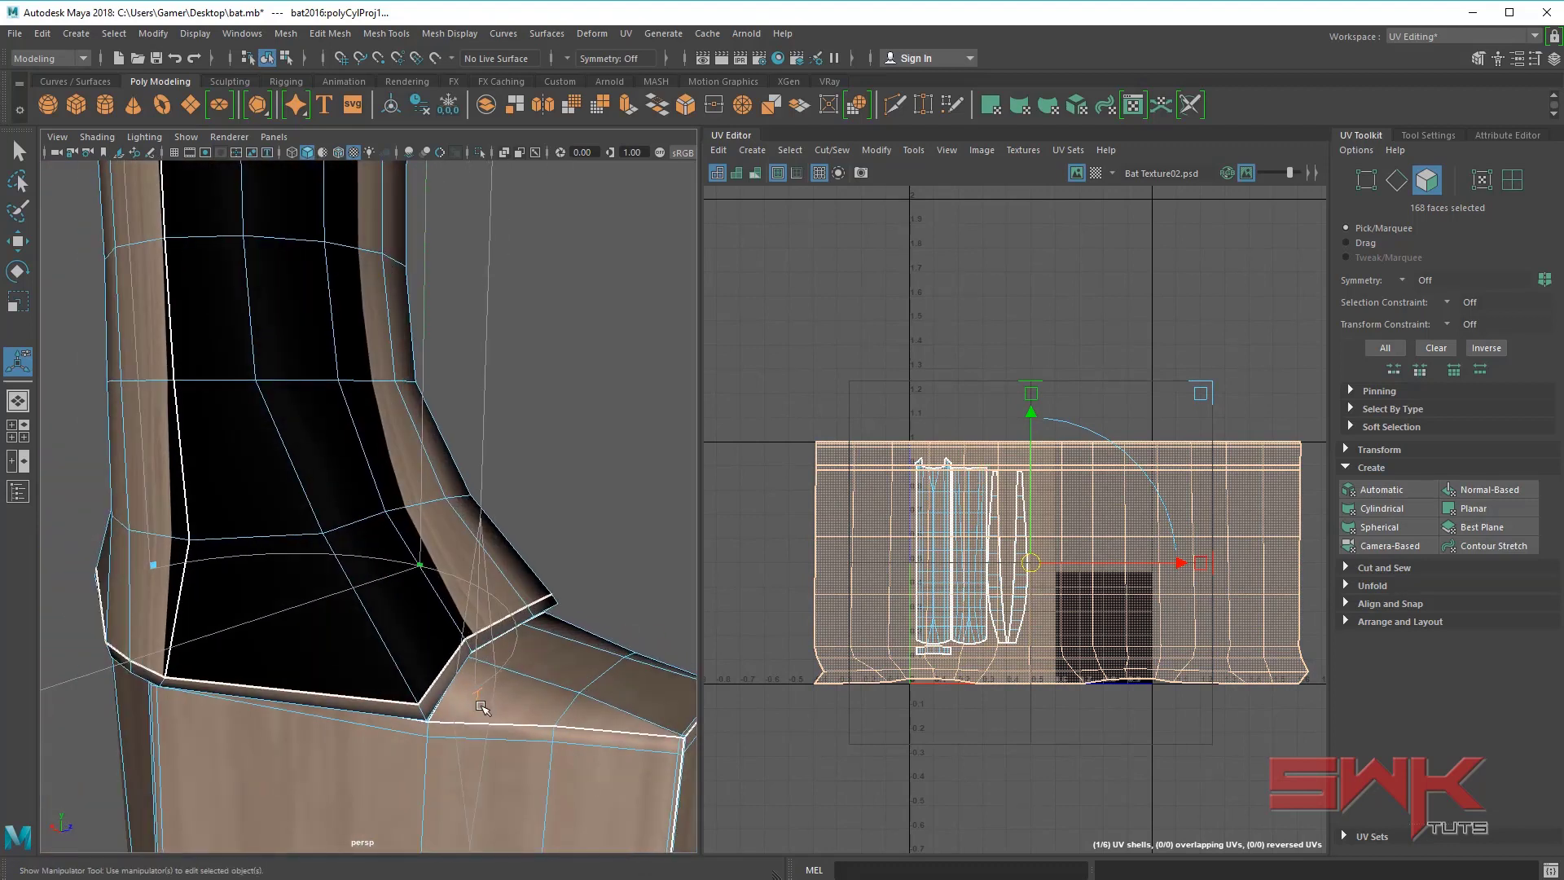
{"action": "scroll", "coordinate": [480, 702], "scroll_direction": "down", "scroll_amount": 8}
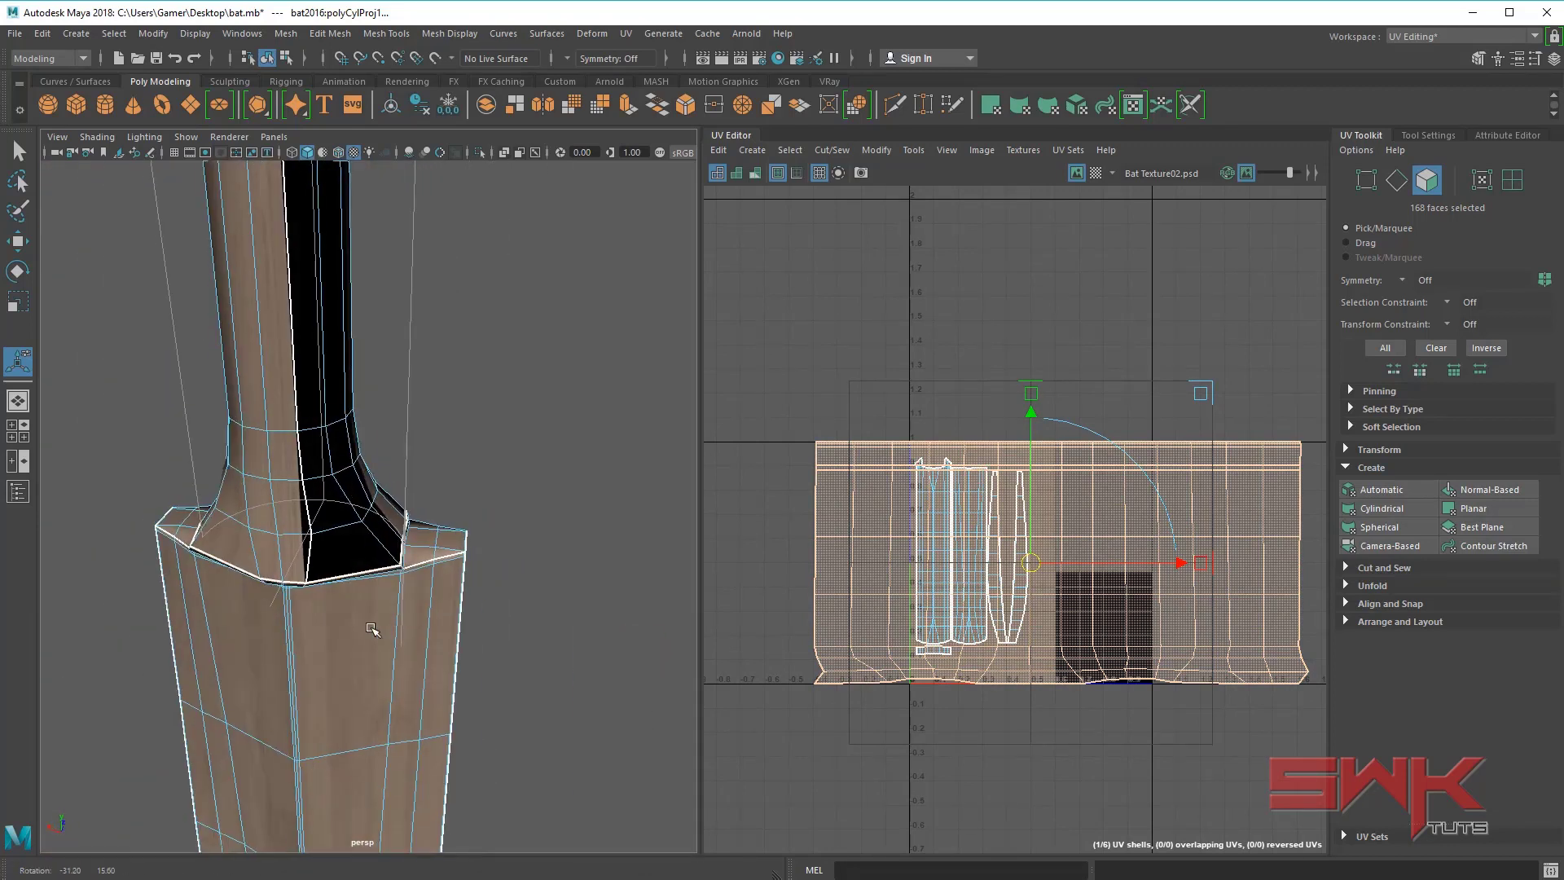
- Rotate the cylindrical projection slightly about the handle's long axis to shift the position of its seam
{"action": "middle_click_drag", "start_coordinate": [443, 645], "coordinate": [446, 603], "text": "alt"}
{"action": "left_click_drag", "start_coordinate": [456, 570], "coordinate": [429, 600], "text": "alt"}
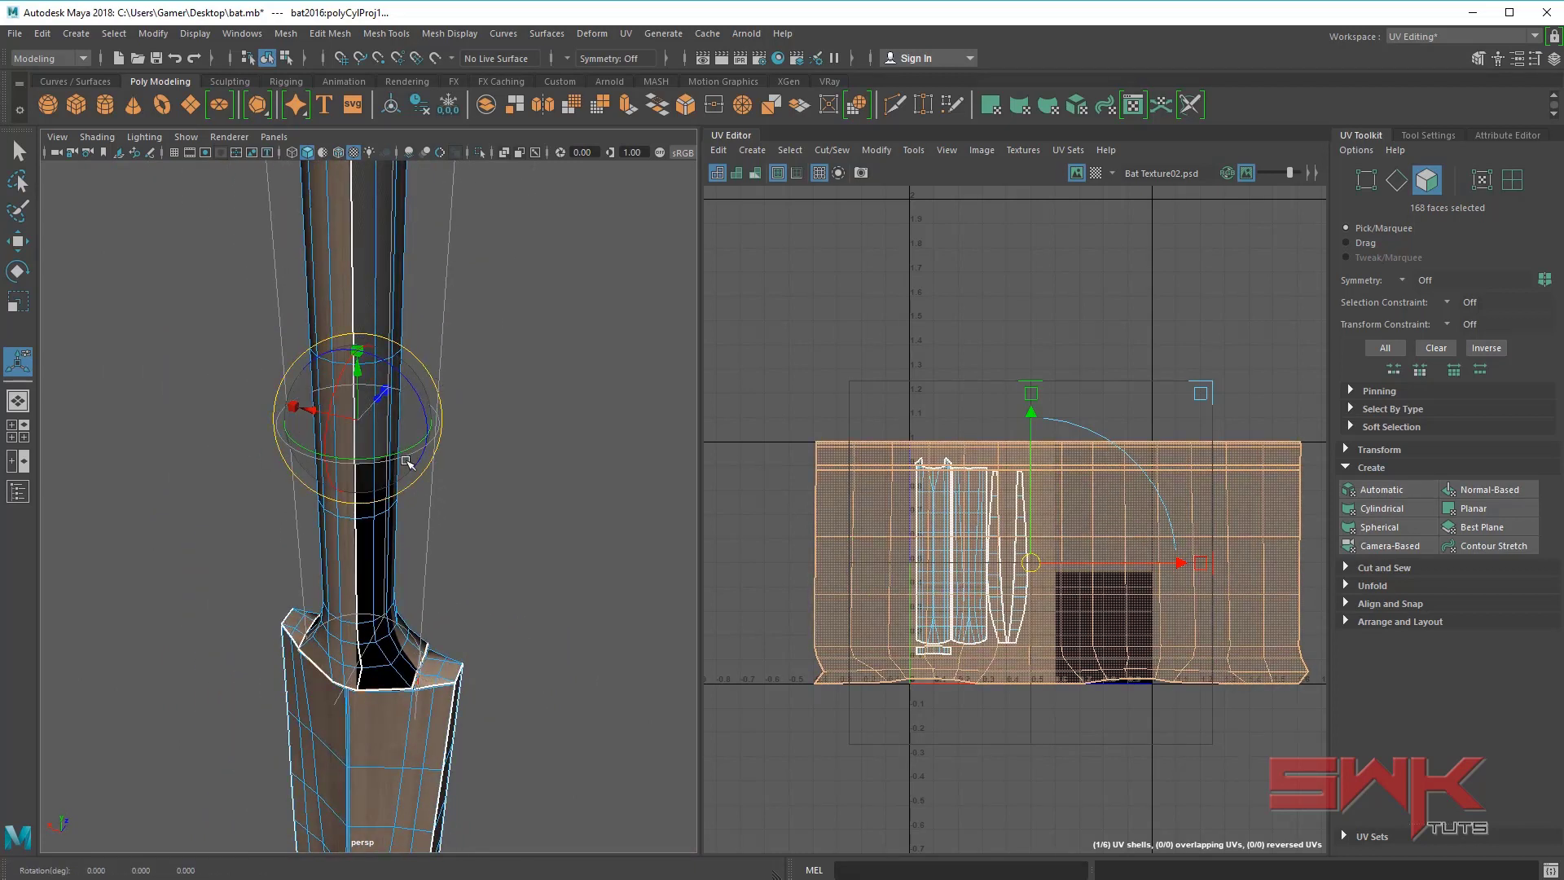
{"action": "left_click_drag", "start_coordinate": [419, 448], "coordinate": [442, 560], "text": "alt"}
{"action": "right_click_drag", "start_coordinate": [446, 569], "coordinate": [418, 544], "text": "alt"}
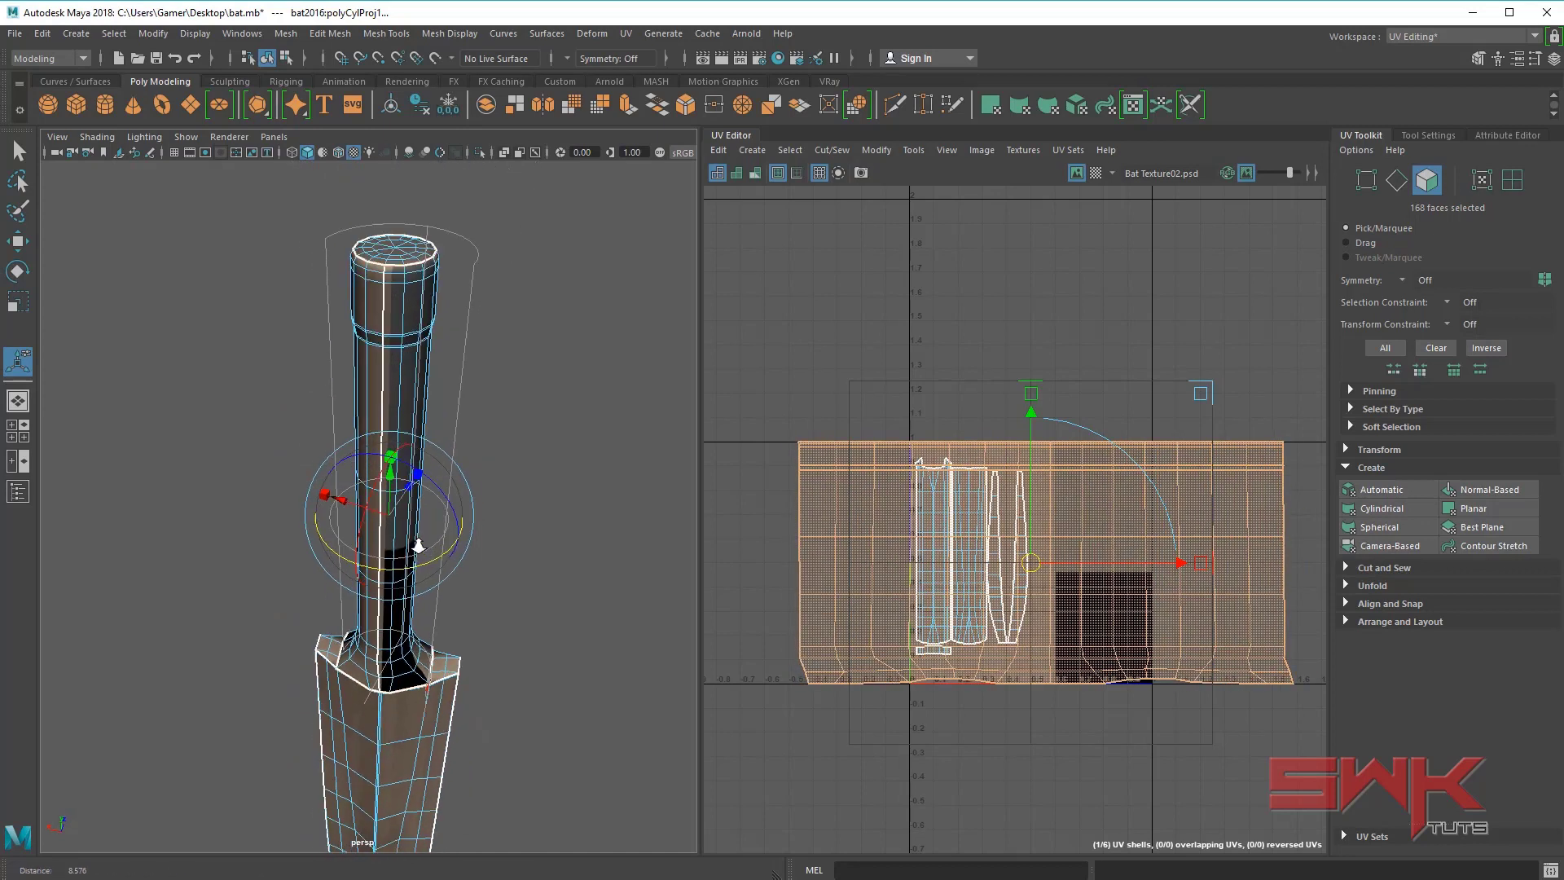
{"action": "left_click_drag", "start_coordinate": [418, 546], "coordinate": [486, 628], "text": "alt"}
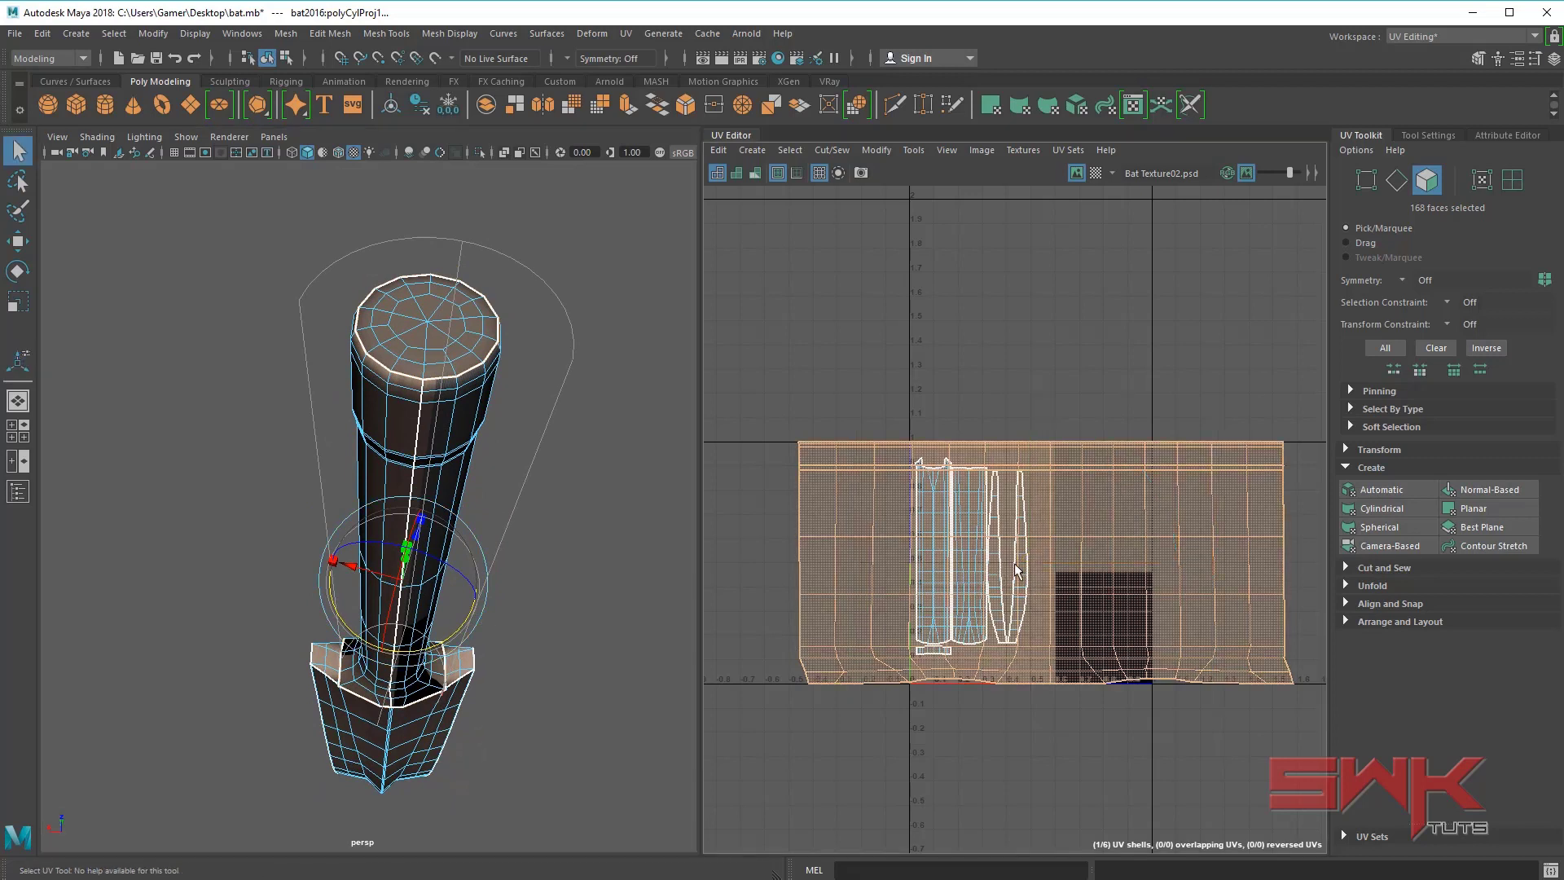
- Switch to UV selection and select the handle's whole UV shell by converting a few picked UVs to their shell
{"action": "key", "text": "q"}
{"action": "right_click_drag", "start_coordinate": [1112, 534], "coordinate": [1181, 528]}
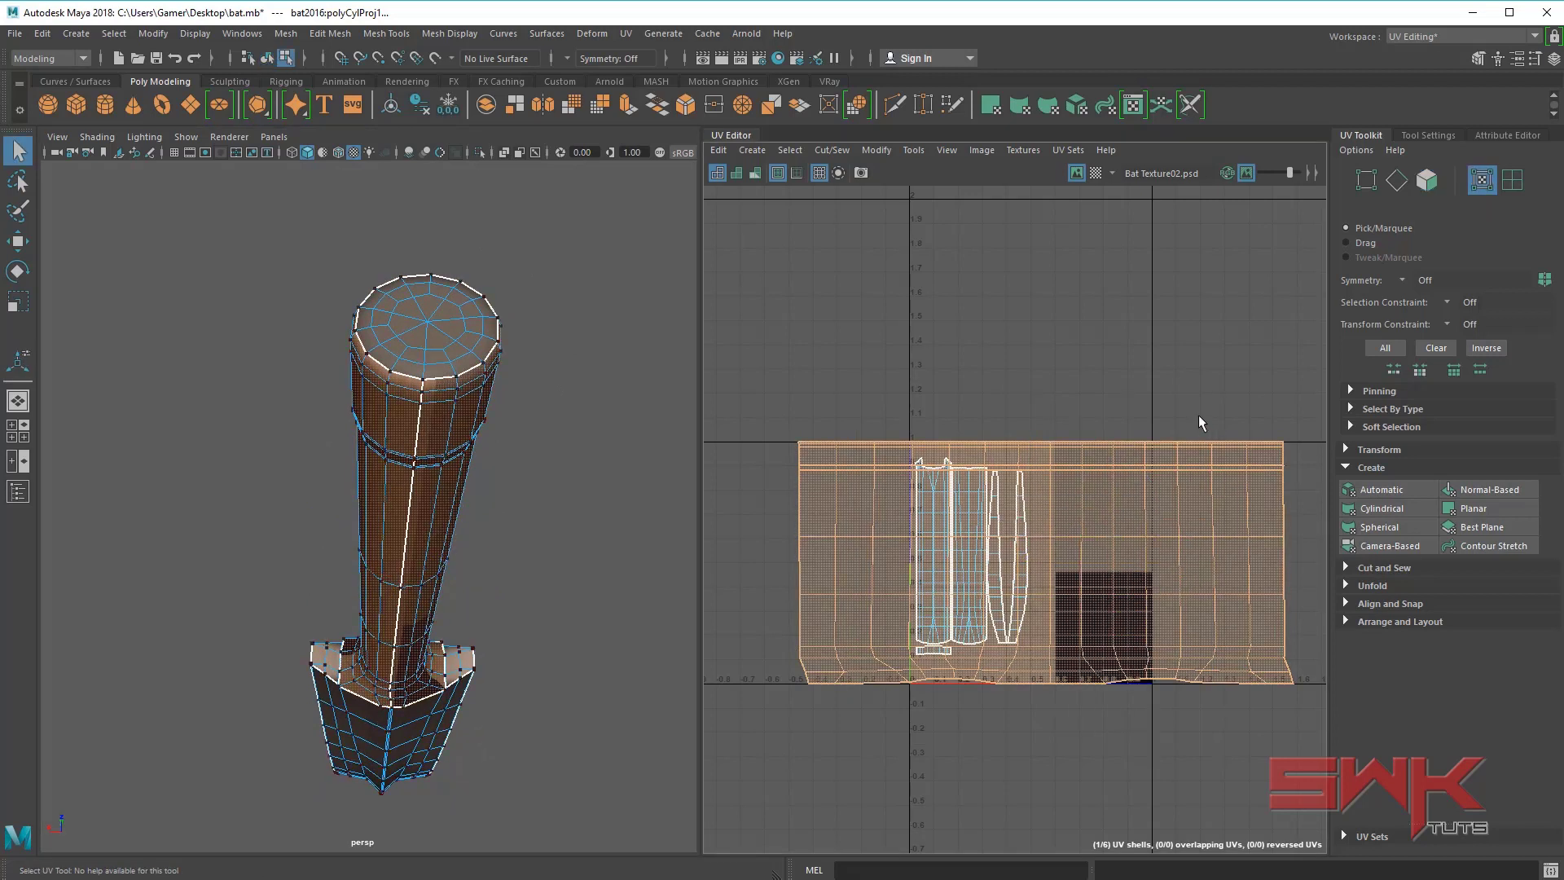
{"action": "right_click", "coordinate": [1231, 495], "text": "ctrl"}
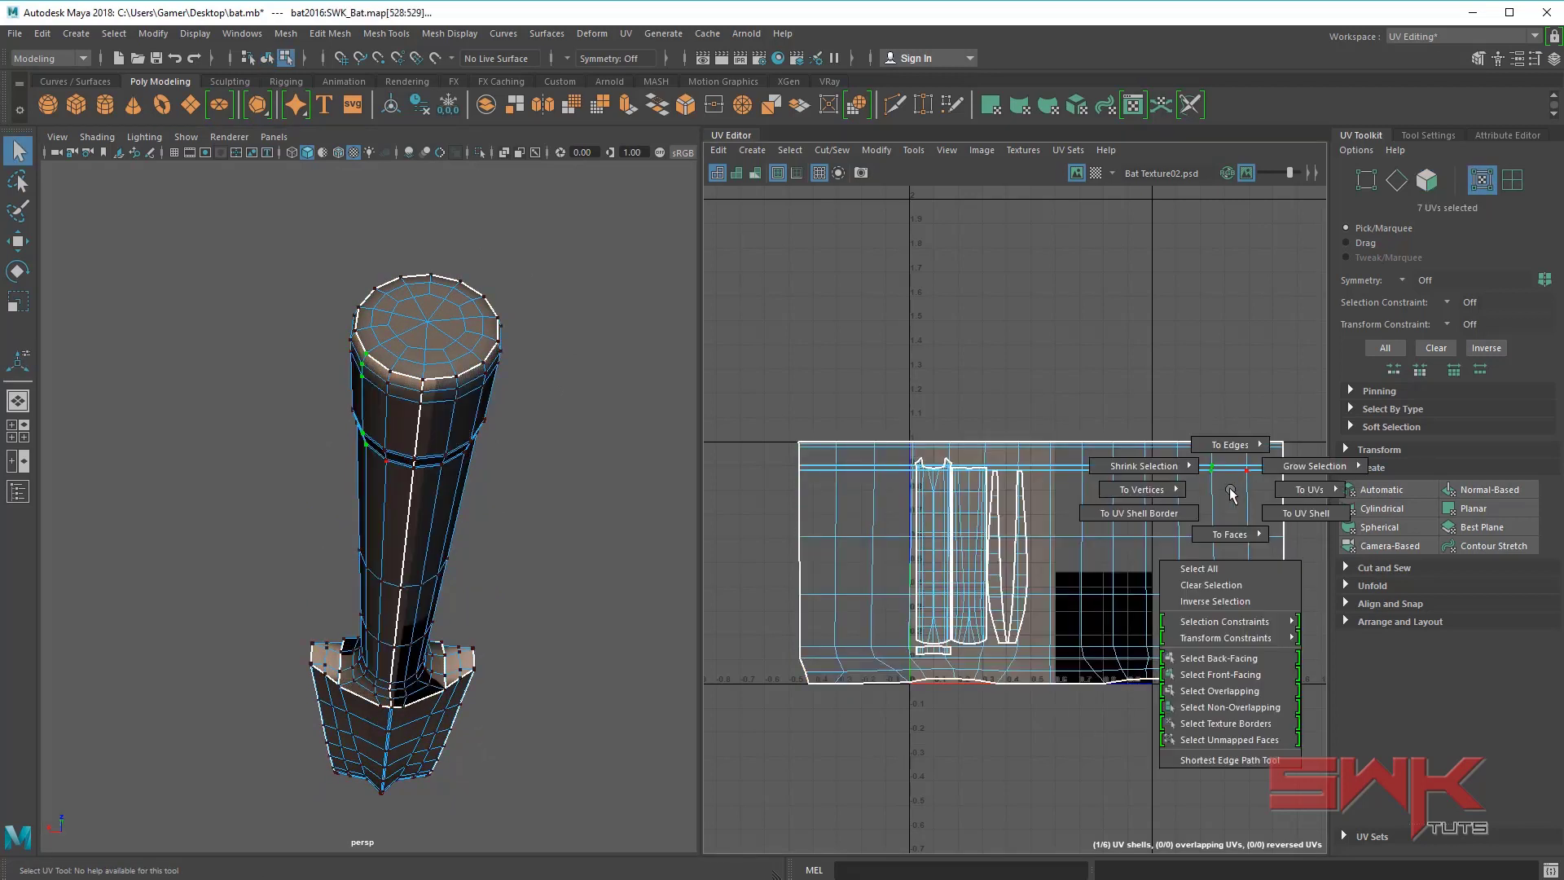
{"action": "left_click", "coordinate": [1259, 509]}
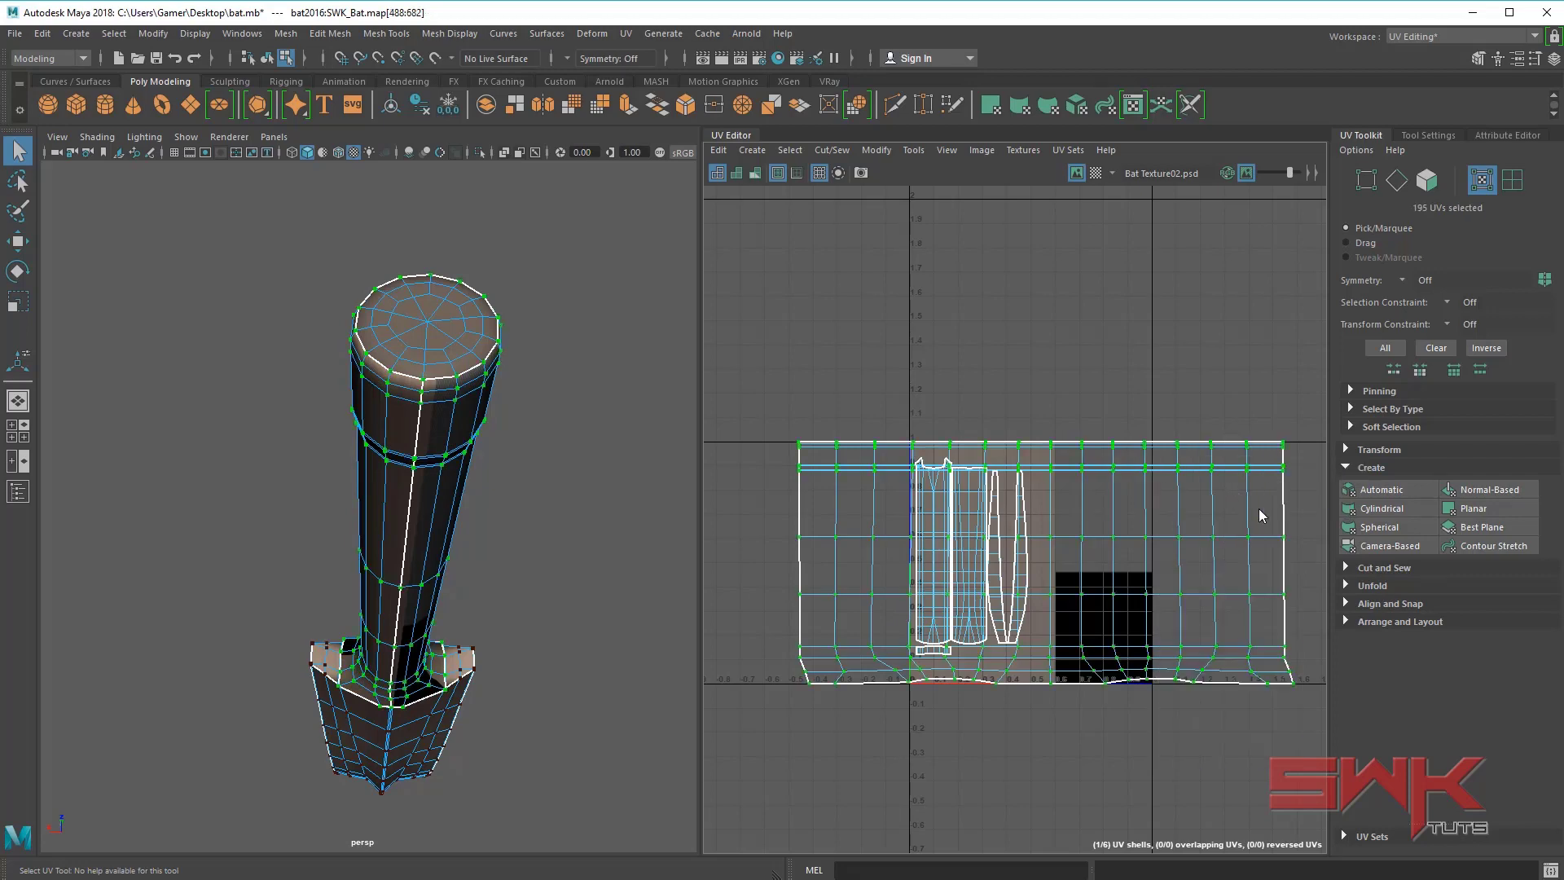
- Scale the handle shell down uniformly and move it over the grey grip texture area near the upper edge of the UV tile
{"action": "middle_click_drag", "start_coordinate": [1204, 610], "coordinate": [1073, 569], "text": "alt"}
{"action": "key", "text": "r"}
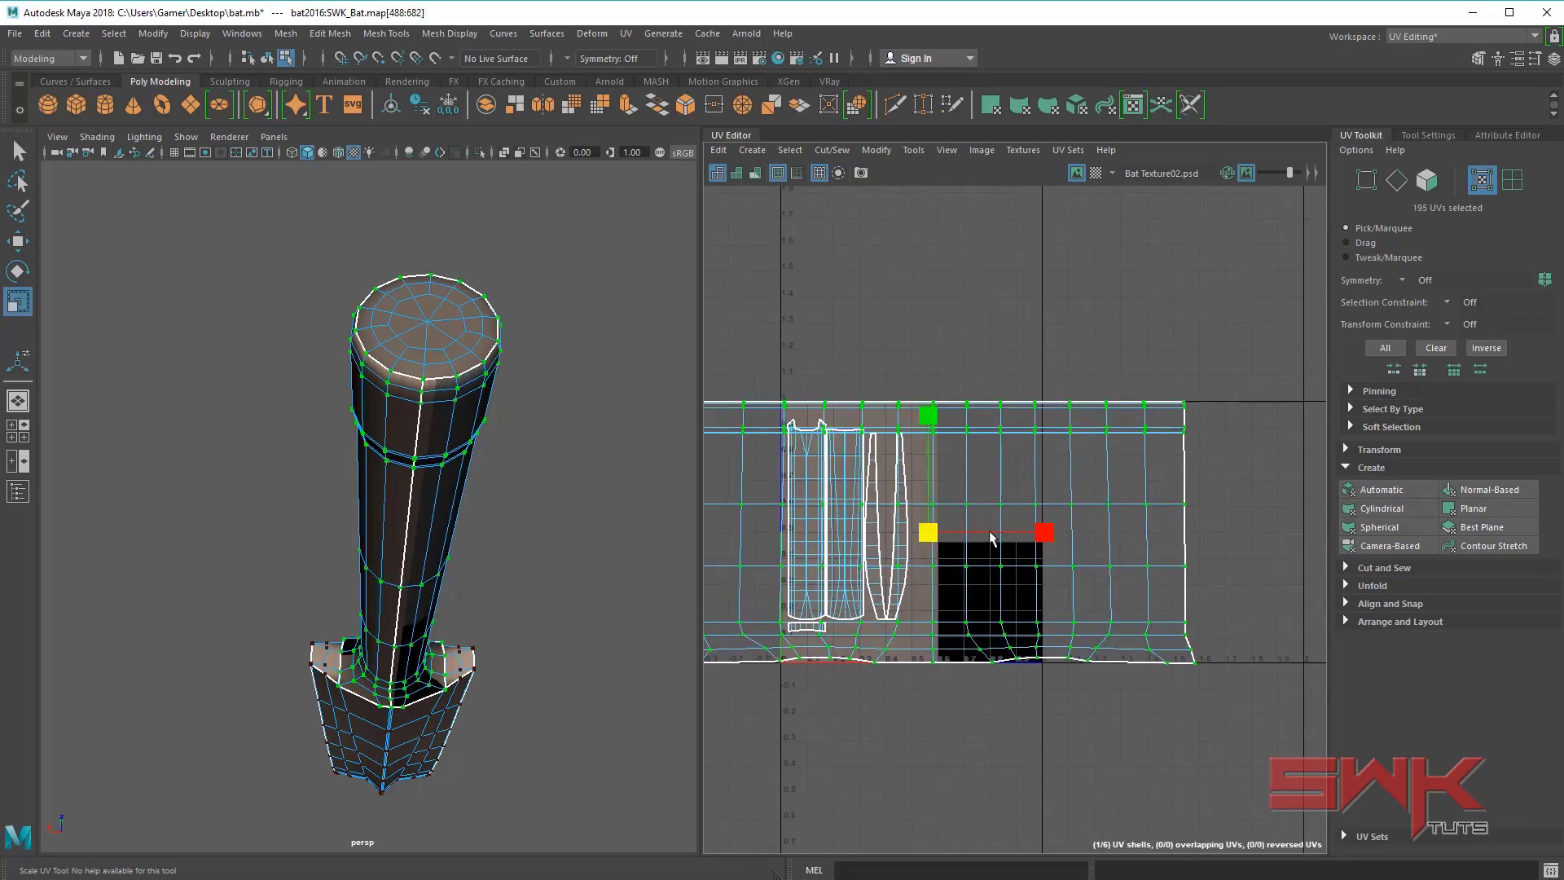
{"action": "left_click_drag", "start_coordinate": [926, 534], "coordinate": [1001, 477]}
{"action": "key", "text": "w"}
{"action": "right_click_drag", "start_coordinate": [997, 466], "coordinate": [1132, 576], "text": "alt"}
{"action": "right_click_drag", "start_coordinate": [1006, 524], "coordinate": [1137, 582], "text": "alt"}
- Turn on the checker map display and examine how the checks stretch along the handle
{"action": "left_click_drag", "start_coordinate": [573, 450], "coordinate": [465, 349], "text": "alt"}
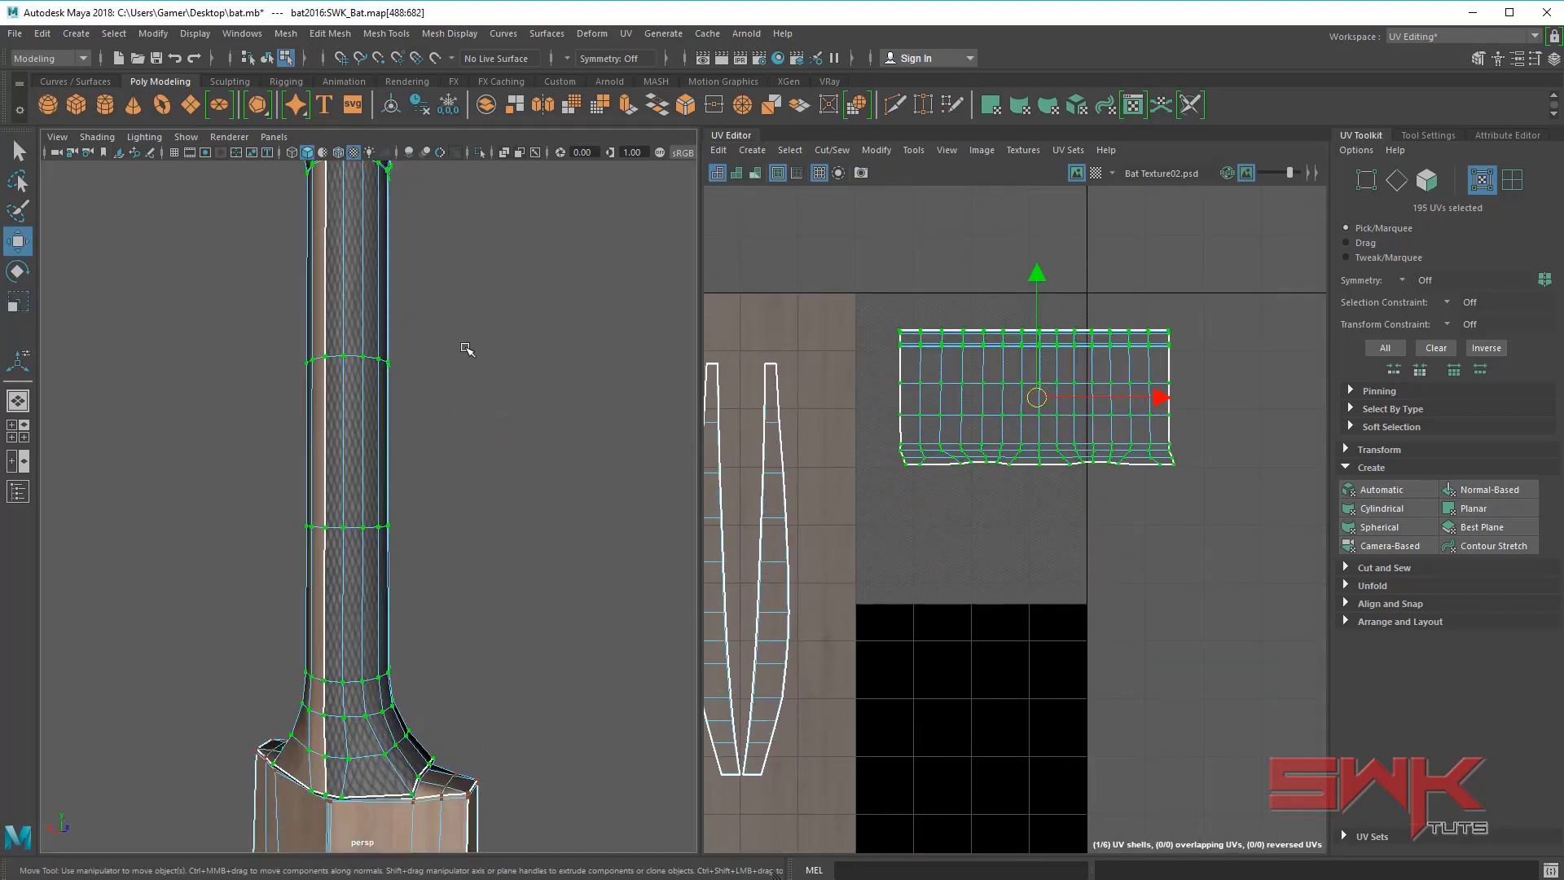
{"action": "middle_click_drag", "start_coordinate": [497, 325], "coordinate": [510, 501], "text": "alt"}
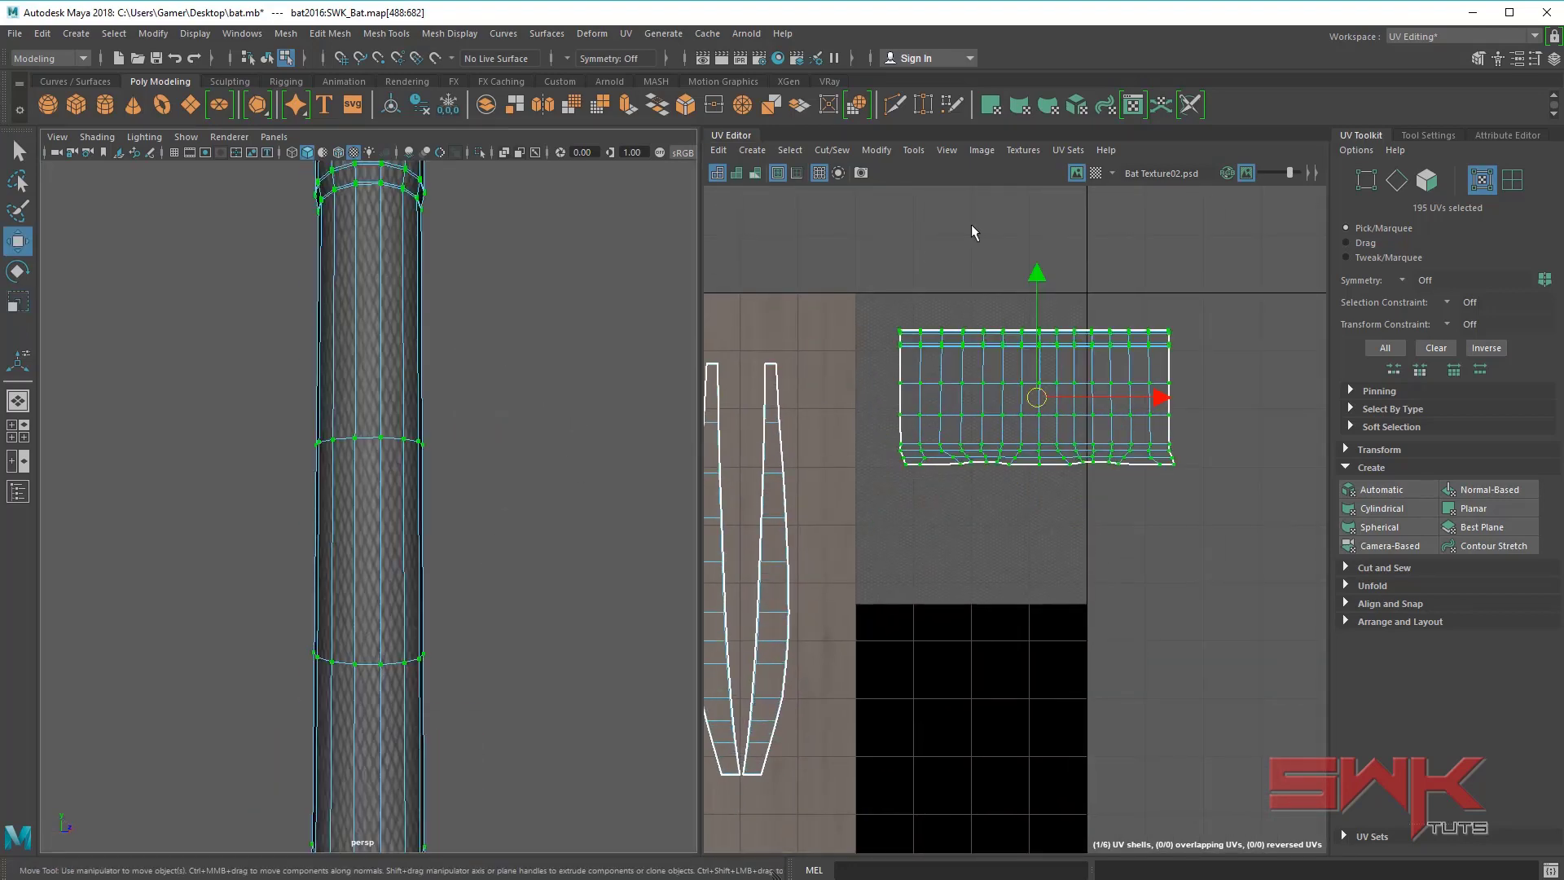
{"action": "left_click", "coordinate": [1095, 172]}
{"action": "scroll", "coordinate": [489, 422], "scroll_direction": "up", "scroll_amount": 2}
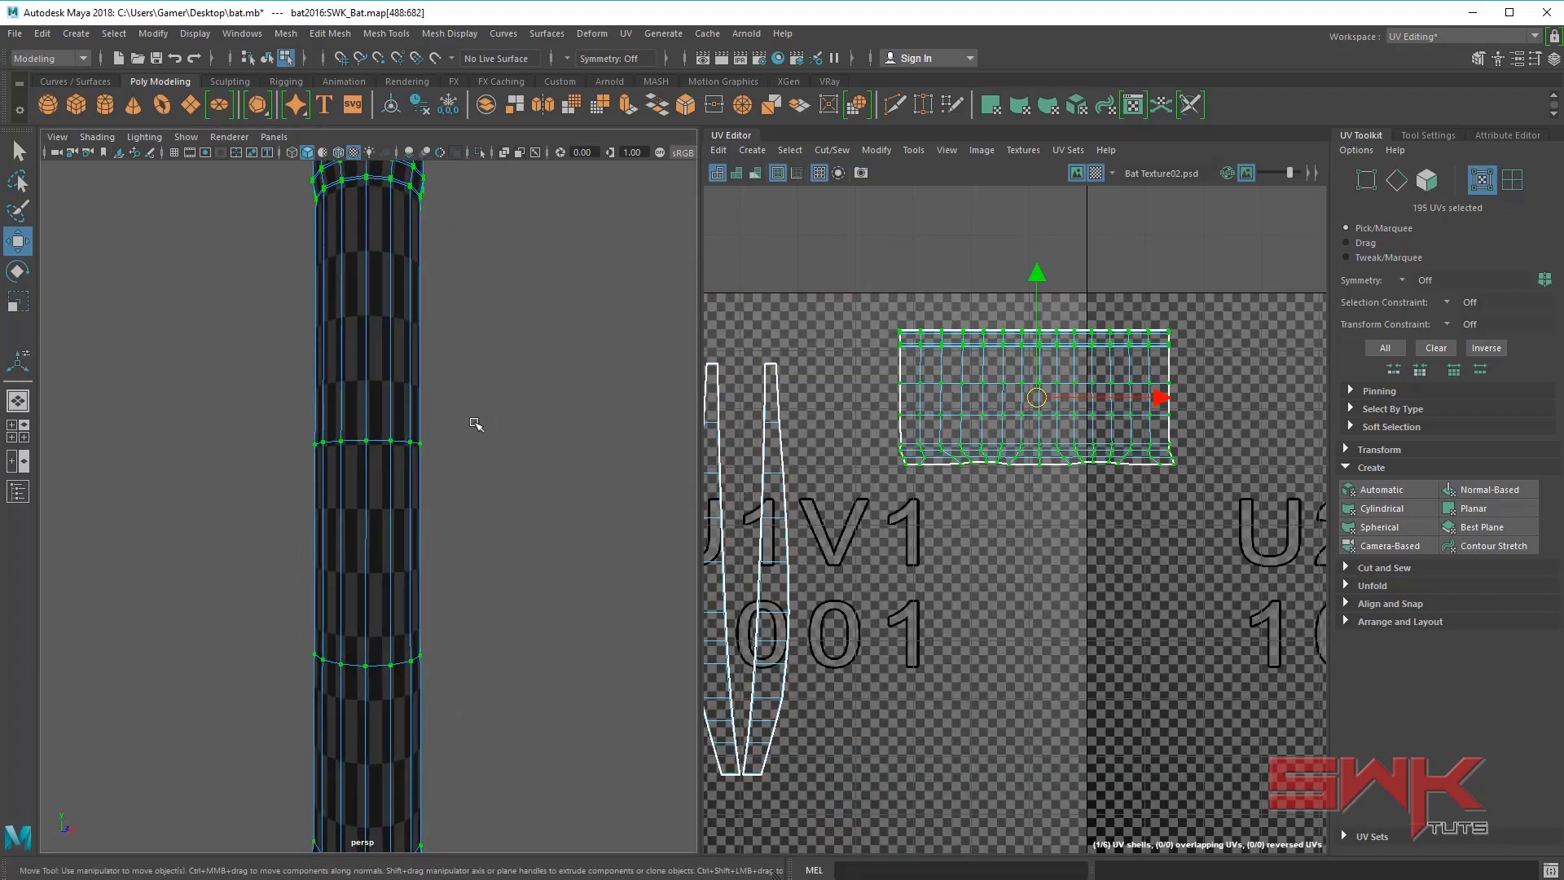
{"action": "left_click_drag", "start_coordinate": [458, 482], "coordinate": [450, 486], "text": "alt"}
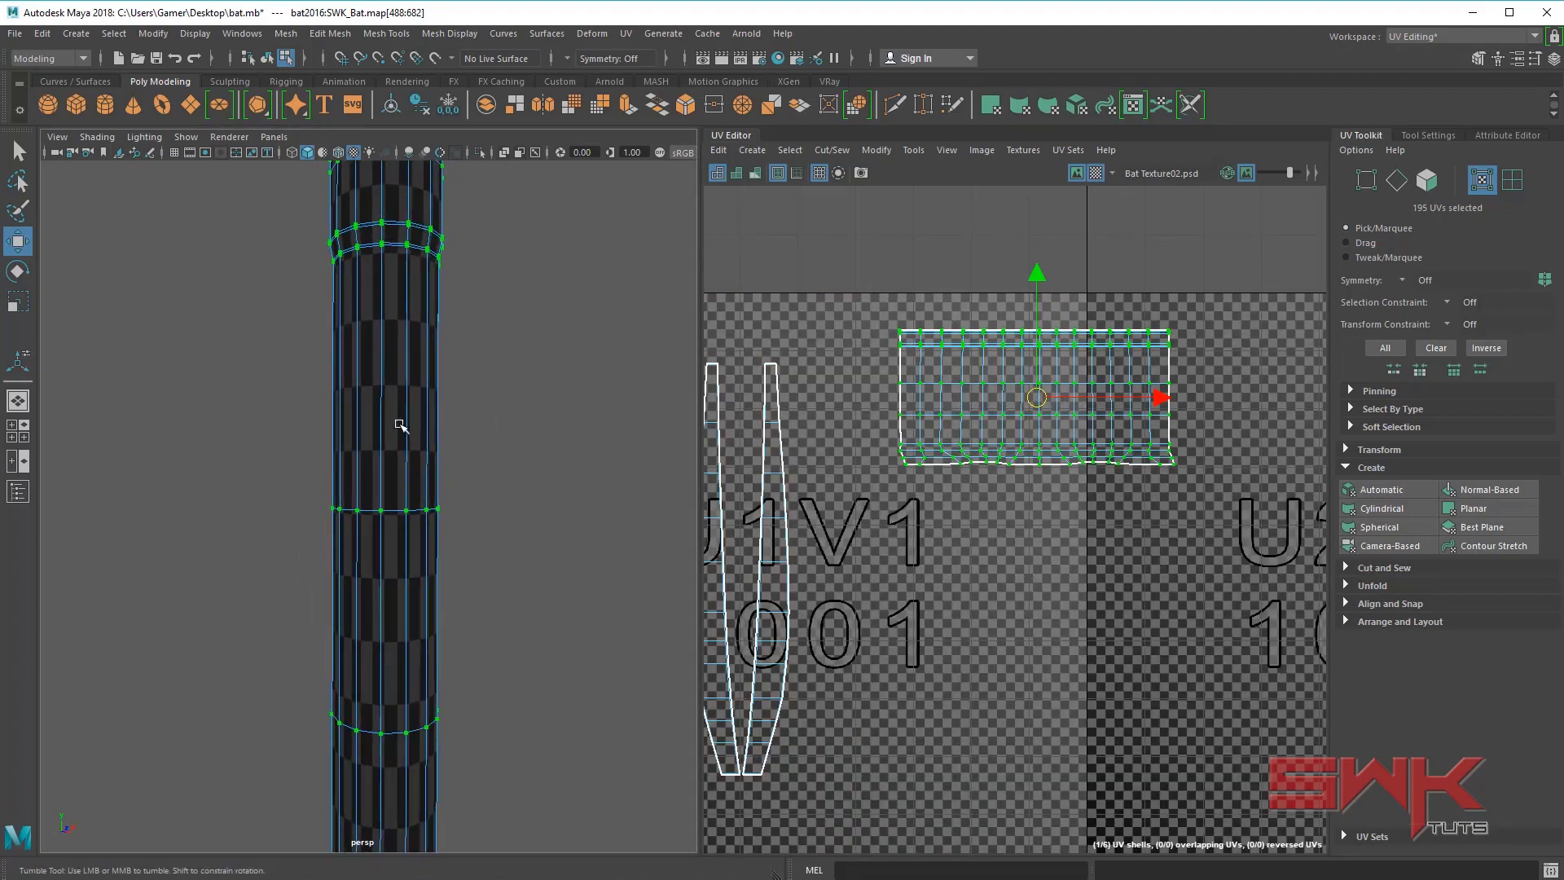
{"action": "right_click_drag", "start_coordinate": [381, 457], "coordinate": [444, 510], "text": "alt"}
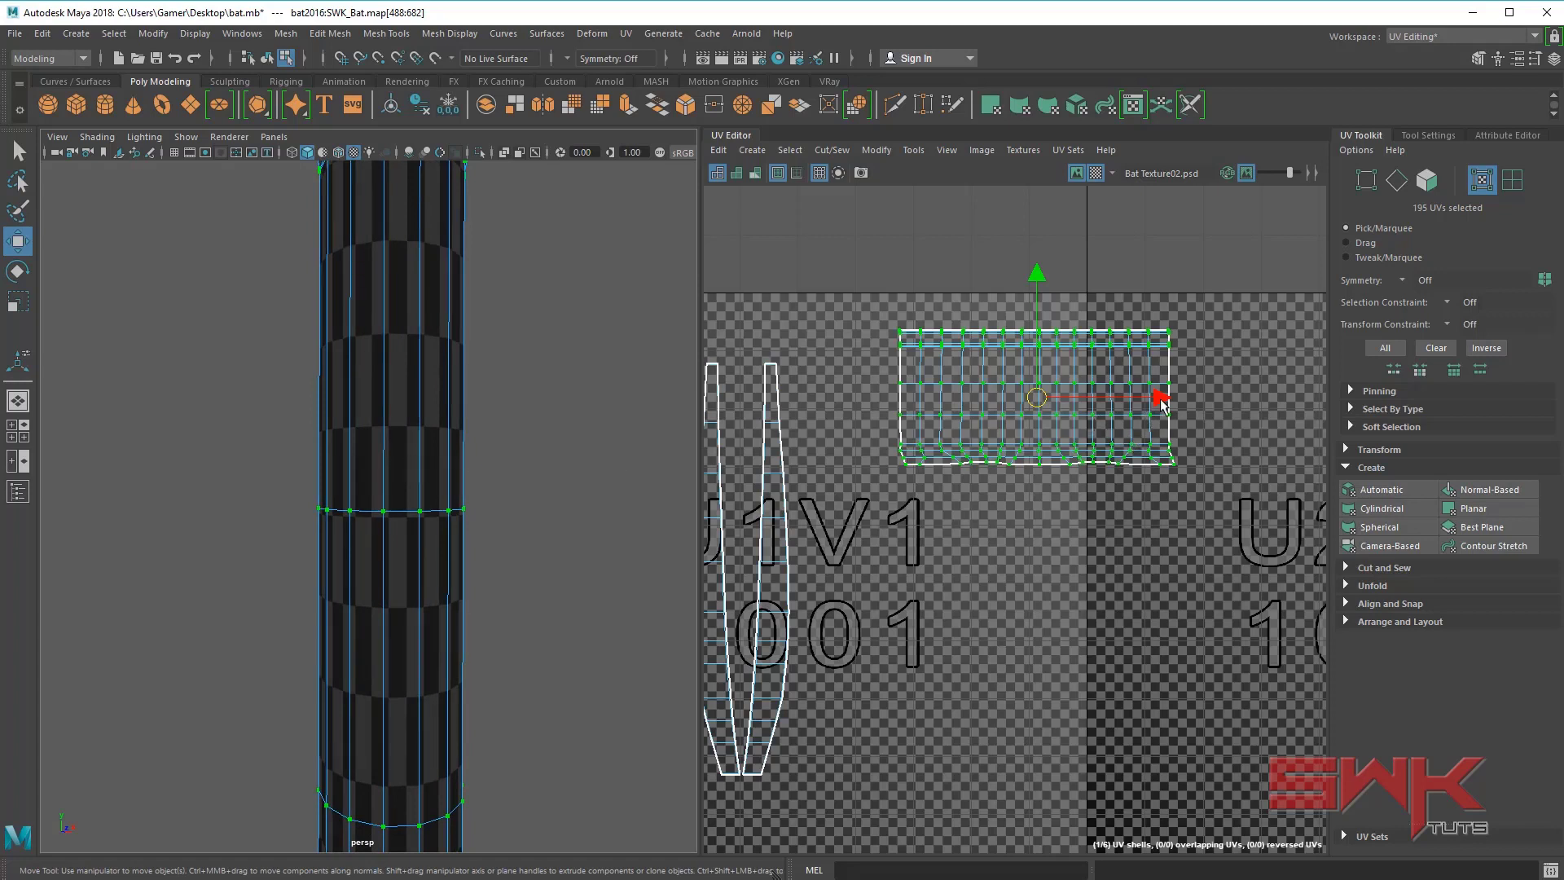
- Scale the handle shell narrower in U and much taller in V to reduce the checker stretching
{"action": "key", "text": "r"}
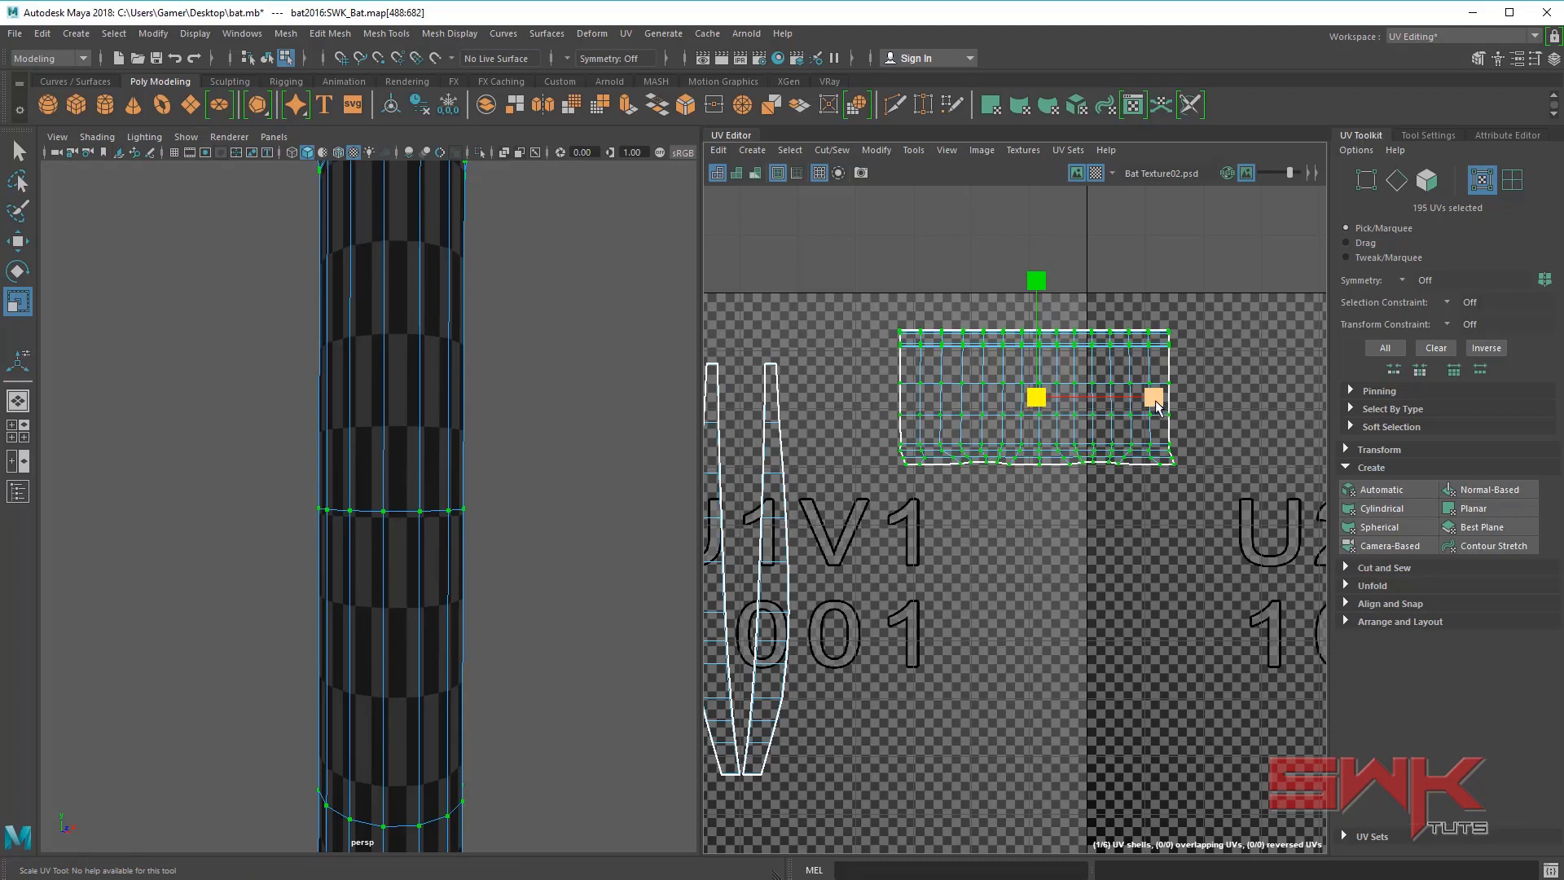
{"action": "left_click_drag", "start_coordinate": [1155, 400], "coordinate": [1255, 327]}
{"action": "left_click_drag", "start_coordinate": [635, 405], "coordinate": [423, 370], "text": "alt"}
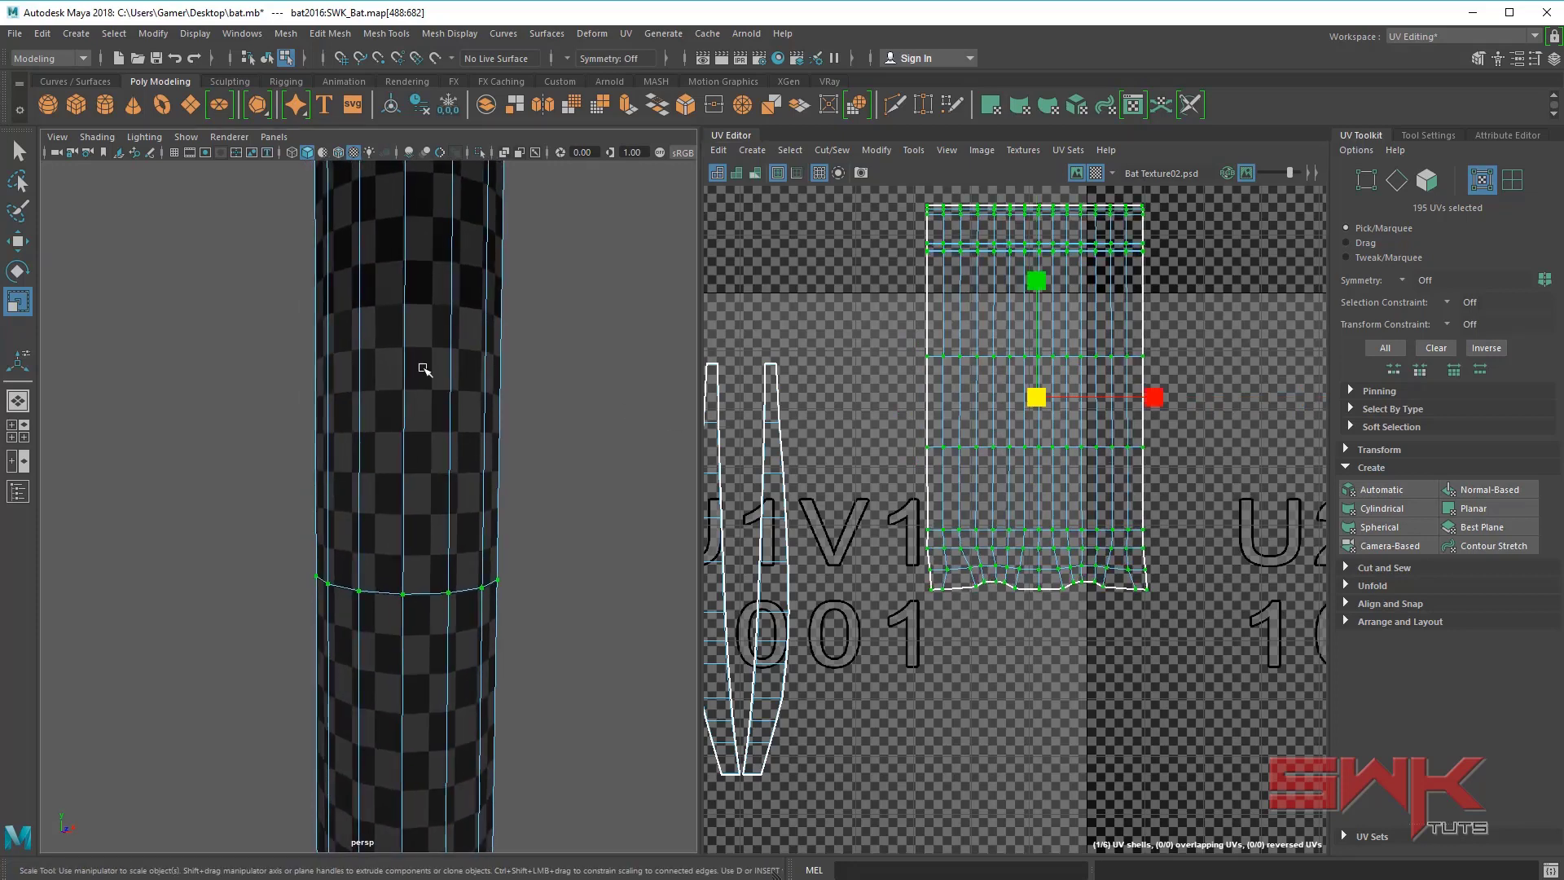
- Hide the viewport's selection highlighting and check the proportions of the checks on the handle
{"action": "left_click", "coordinate": [185, 138]}
{"action": "left_click", "coordinate": [205, 839]}
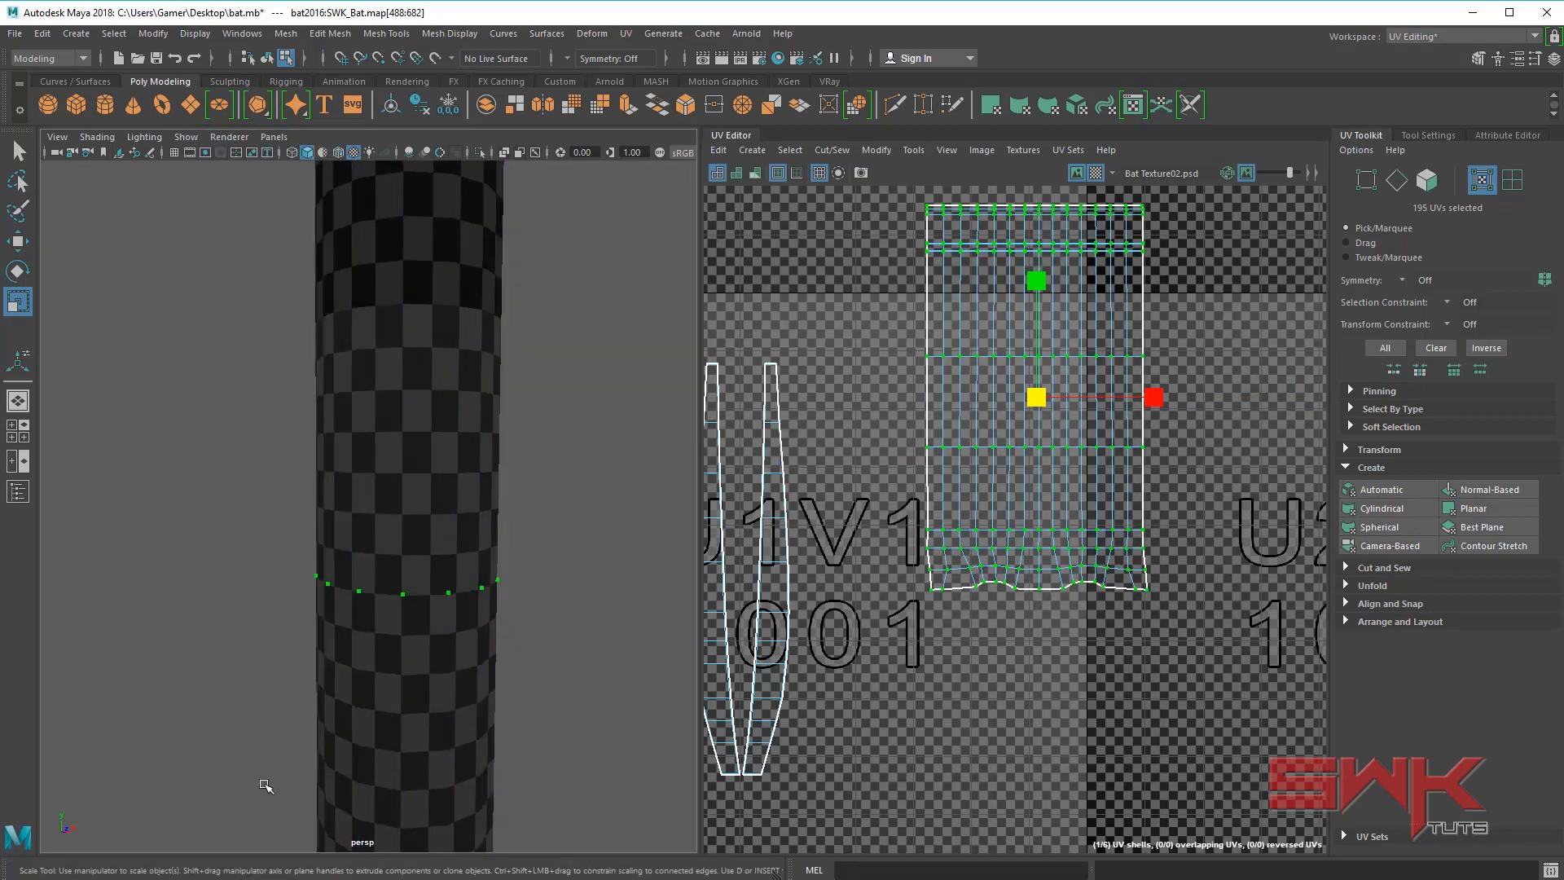
{"action": "left_click_drag", "start_coordinate": [410, 589], "coordinate": [403, 648], "text": "alt"}
{"action": "left_click_drag", "start_coordinate": [435, 544], "coordinate": [428, 548], "text": "alt"}
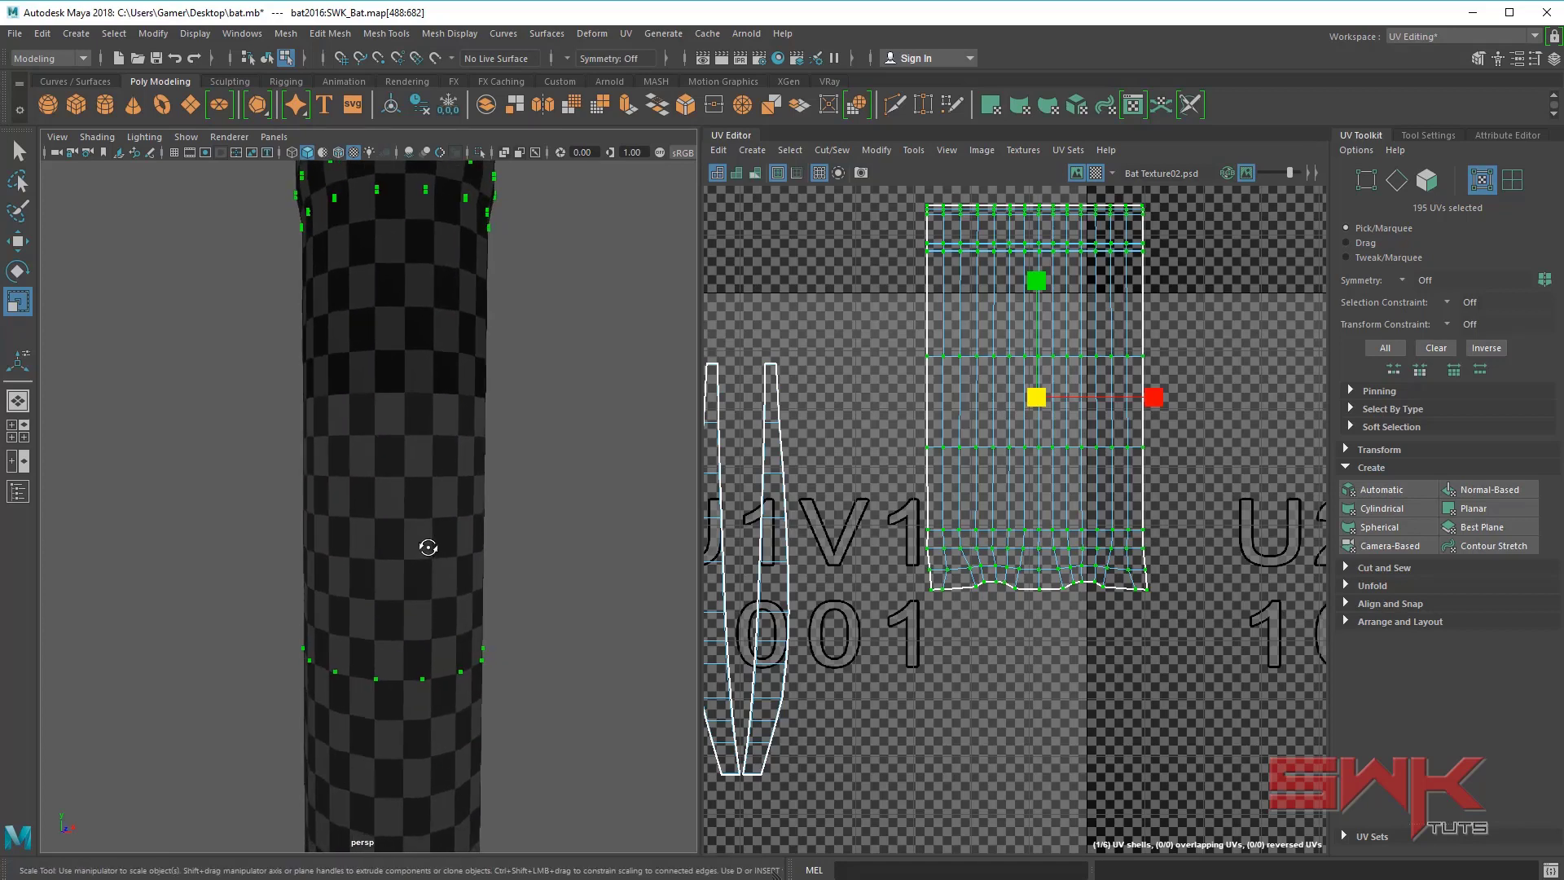
- Scale the handle shell narrower in U once more and check the checker pattern down to the handle's base
{"action": "left_click_drag", "start_coordinate": [1162, 405], "coordinate": [1121, 404]}
{"action": "left_click_drag", "start_coordinate": [541, 464], "coordinate": [413, 477], "text": "alt"}
{"action": "right_click_drag", "start_coordinate": [413, 476], "coordinate": [428, 491], "text": "alt"}
{"action": "middle_click_drag", "start_coordinate": [475, 611], "coordinate": [563, 456], "text": "alt"}
{"action": "right_click_drag", "start_coordinate": [563, 456], "coordinate": [433, 539], "text": "alt"}
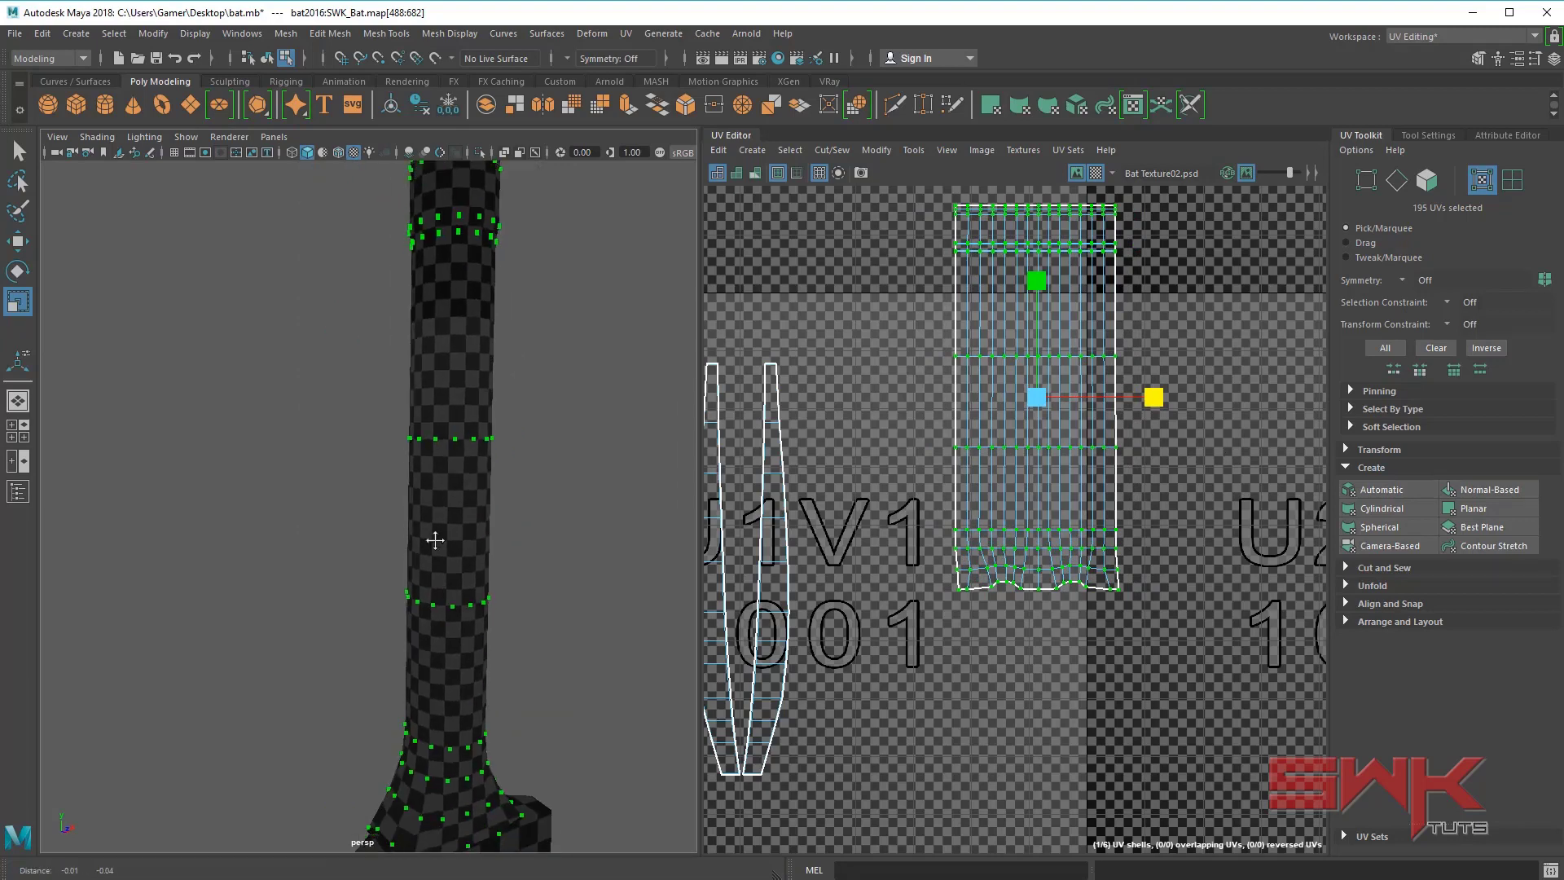
{"action": "middle_click_drag", "start_coordinate": [440, 582], "coordinate": [432, 487], "text": "alt"}
- Enable the viewport's colour view transform, then replace the checker map with the bat texture on the model
{"action": "left_click", "coordinate": [660, 152]}
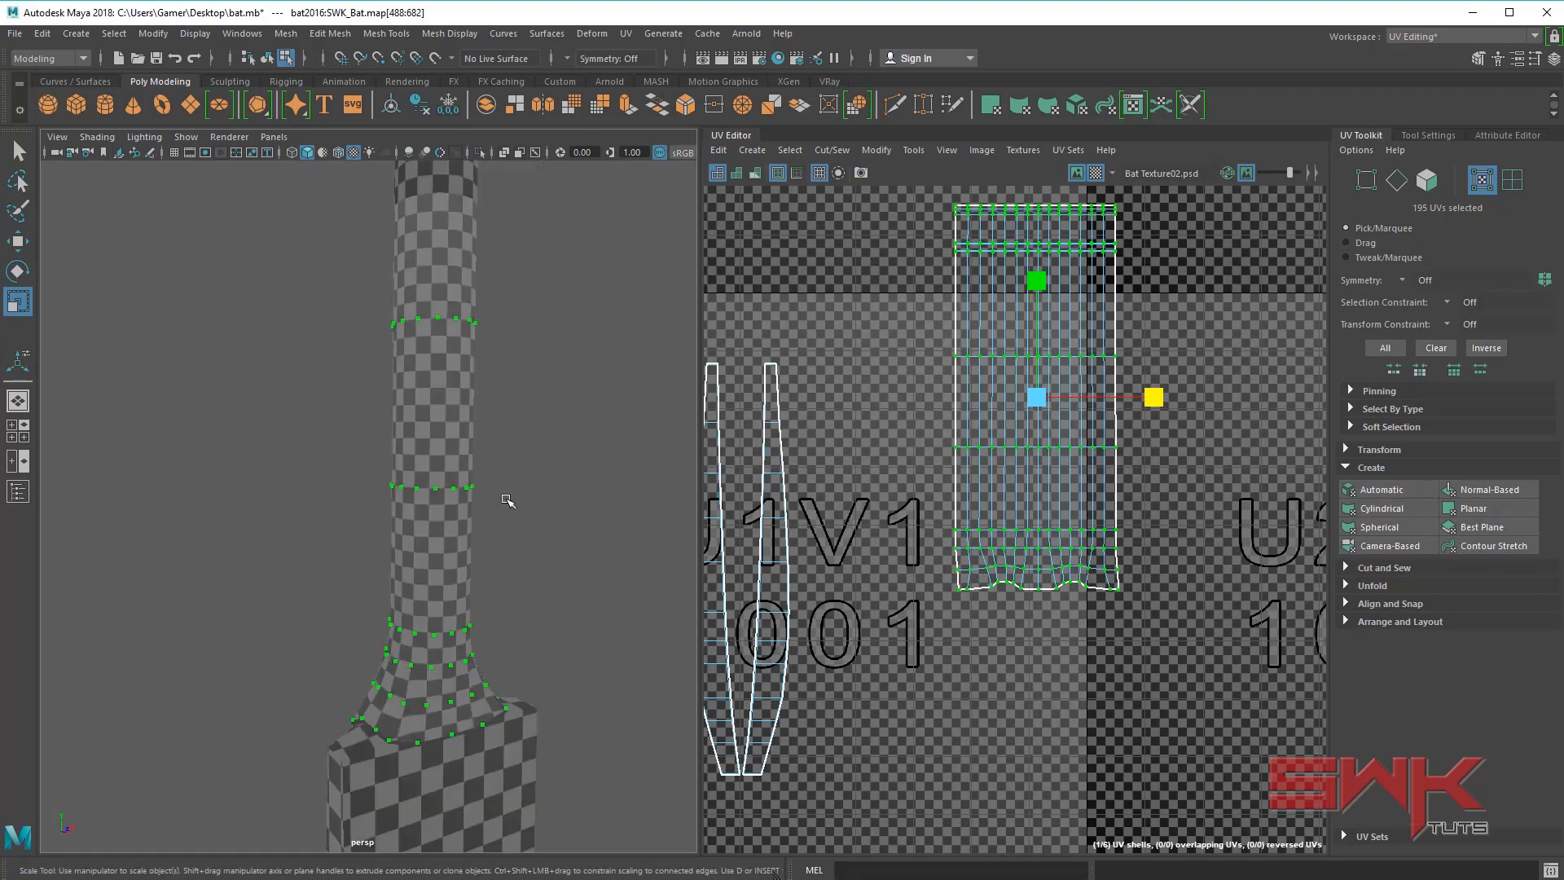
{"action": "left_click_drag", "start_coordinate": [512, 530], "coordinate": [145, 511], "text": "alt"}
{"action": "left_click", "coordinate": [1089, 177]}
{"action": "left_click_drag", "start_coordinate": [415, 554], "coordinate": [481, 554], "text": "alt"}
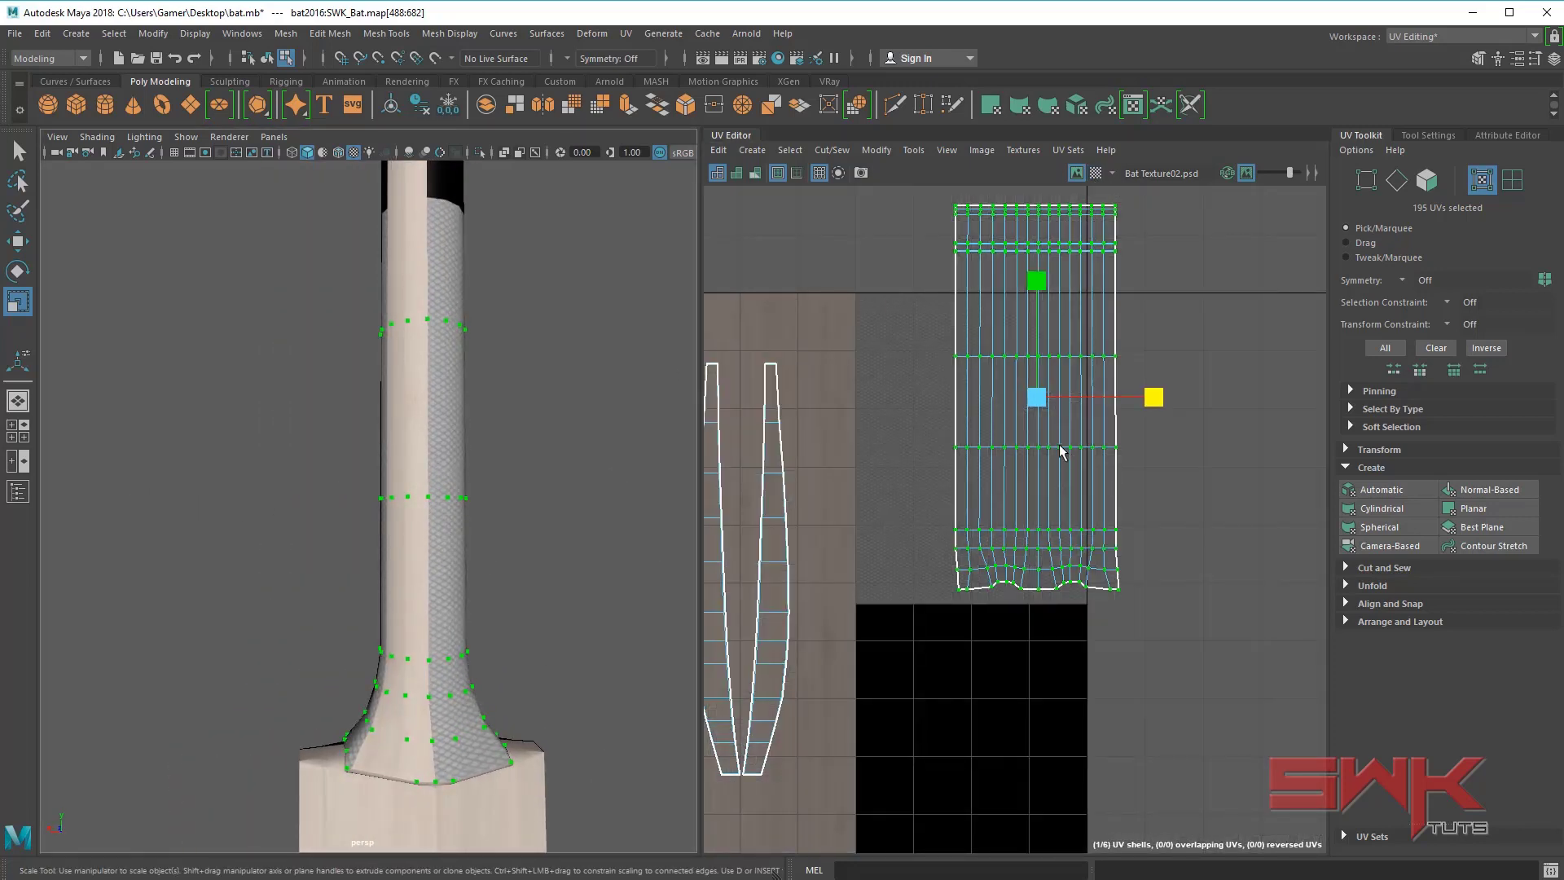
- Scale the handle shell down uniformly and move it fully inside the grey grip texture area
{"action": "left_click_drag", "start_coordinate": [1036, 407], "coordinate": [967, 457]}
{"action": "key", "text": "w"}
{"action": "key", "text": "r"}
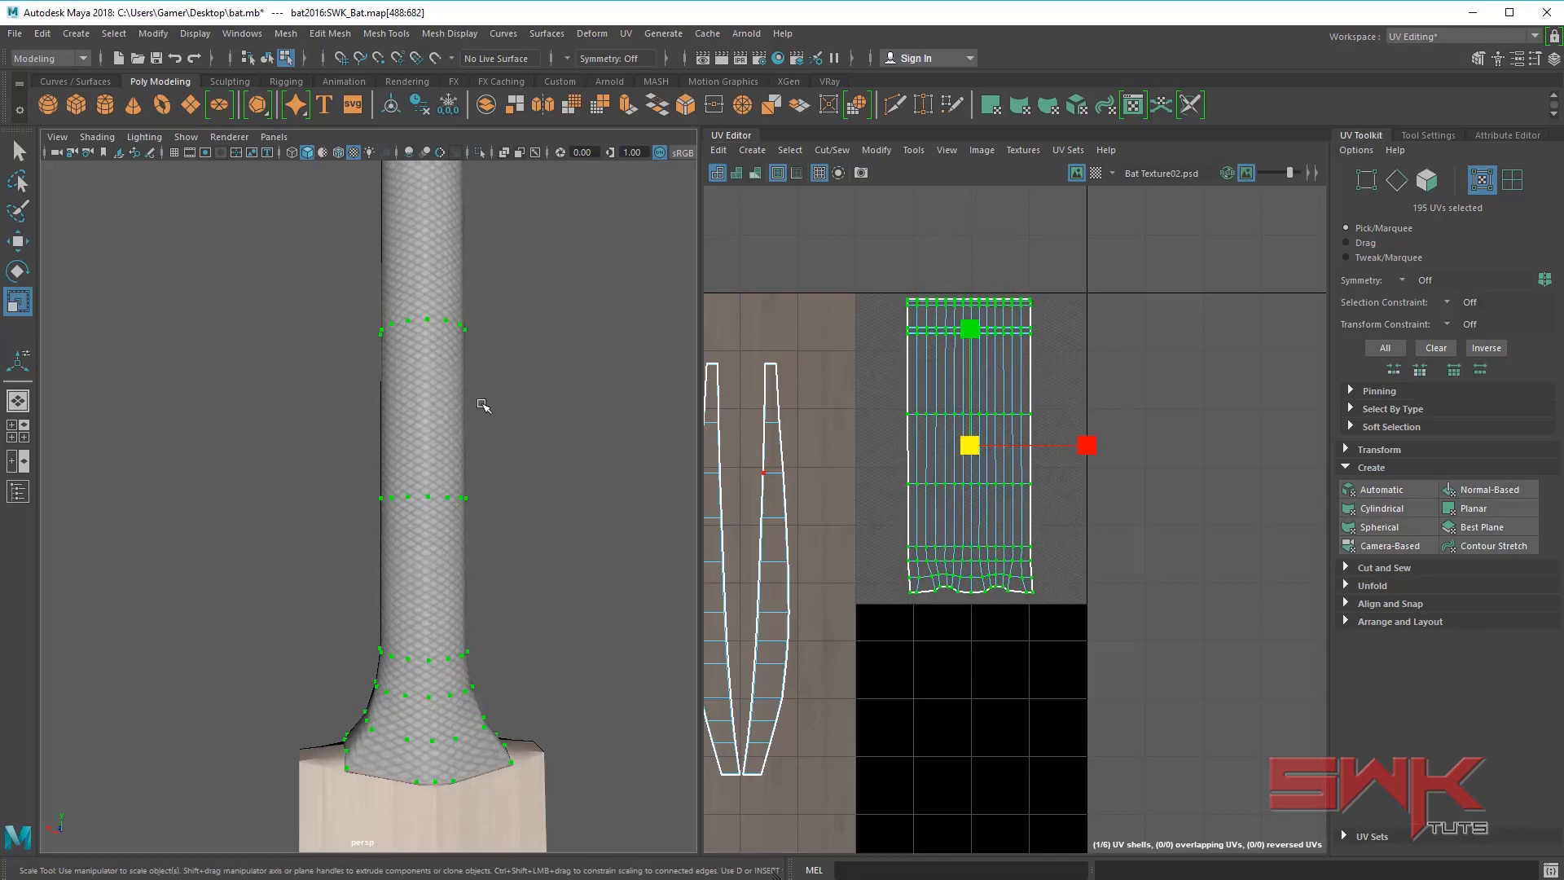
{"action": "left_click_drag", "start_coordinate": [474, 395], "coordinate": [462, 479], "text": "alt"}
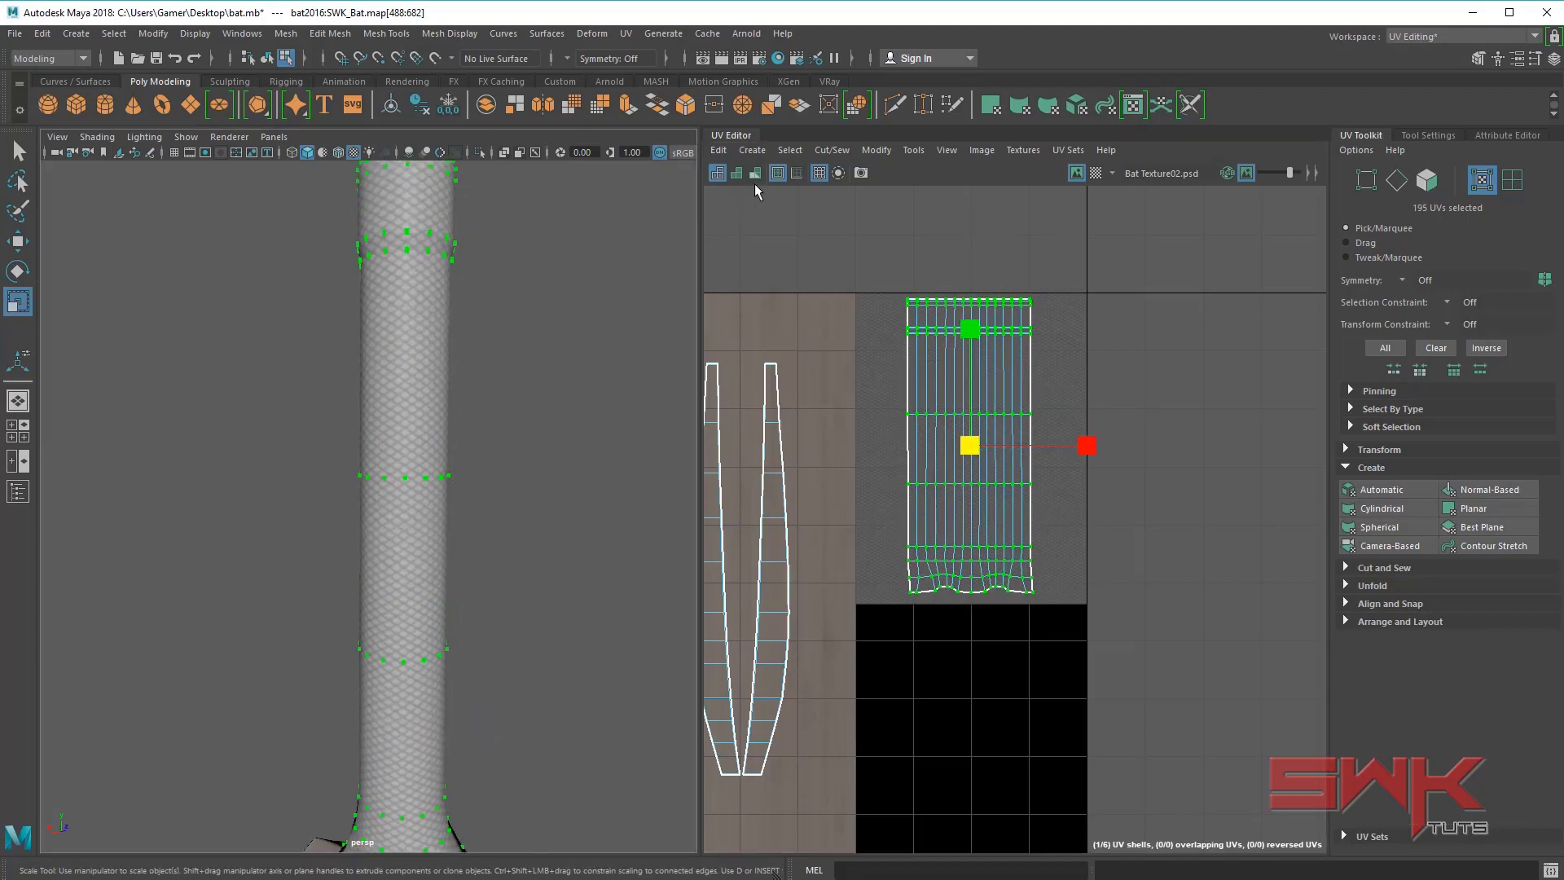
{"action": "left_click", "coordinate": [778, 174]}
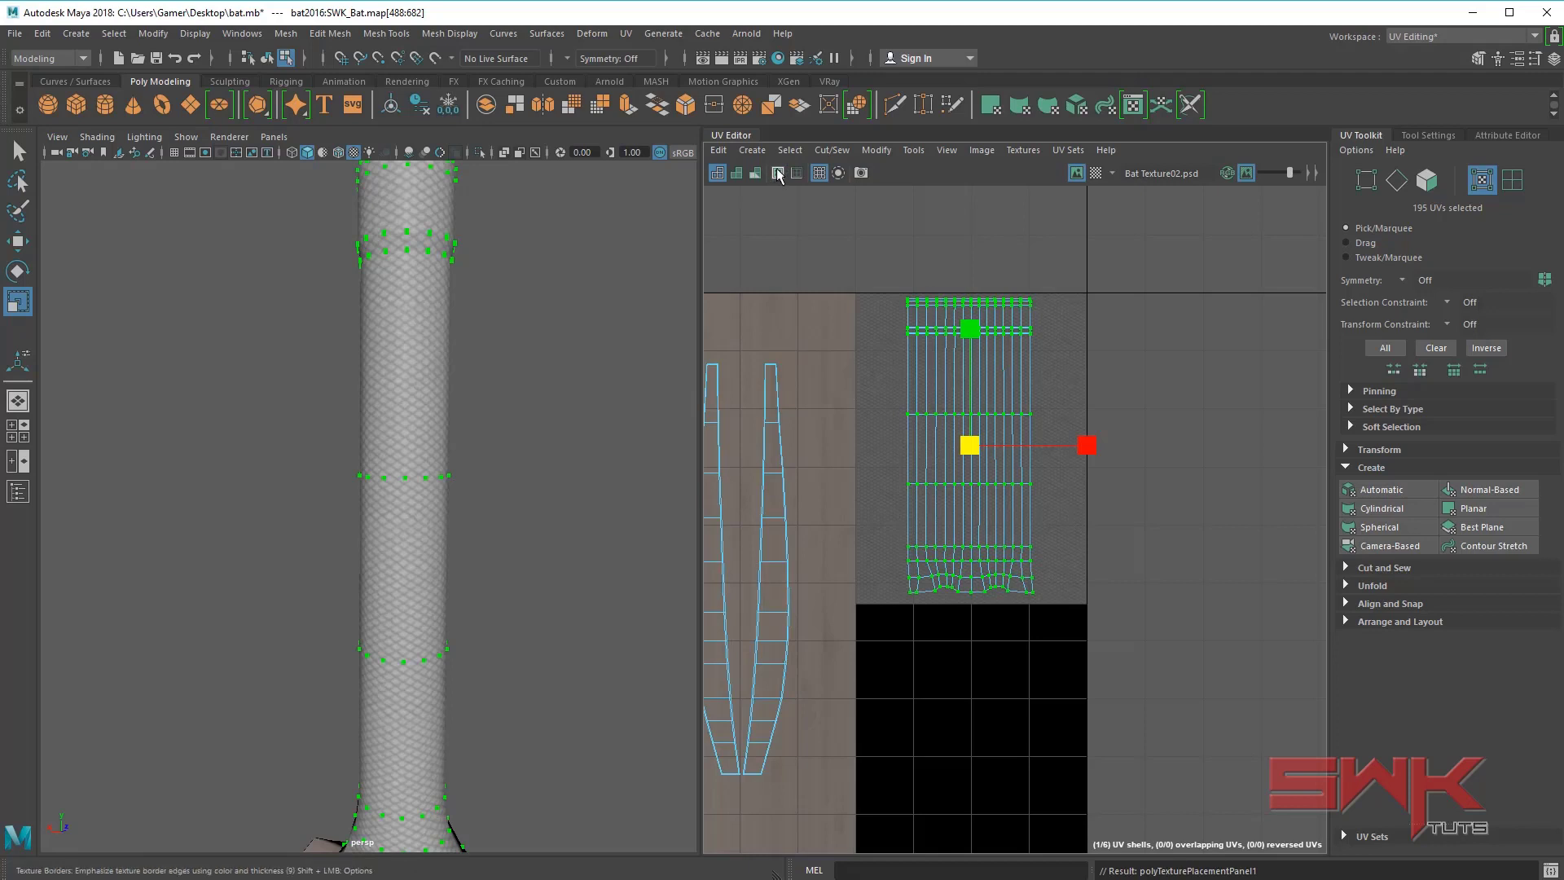
{"action": "left_click", "coordinate": [778, 173]}
- Turn the viewport's selection highlighting back on and inspect the shell seam up to the top of the handle
{"action": "left_click", "coordinate": [216, 138]}
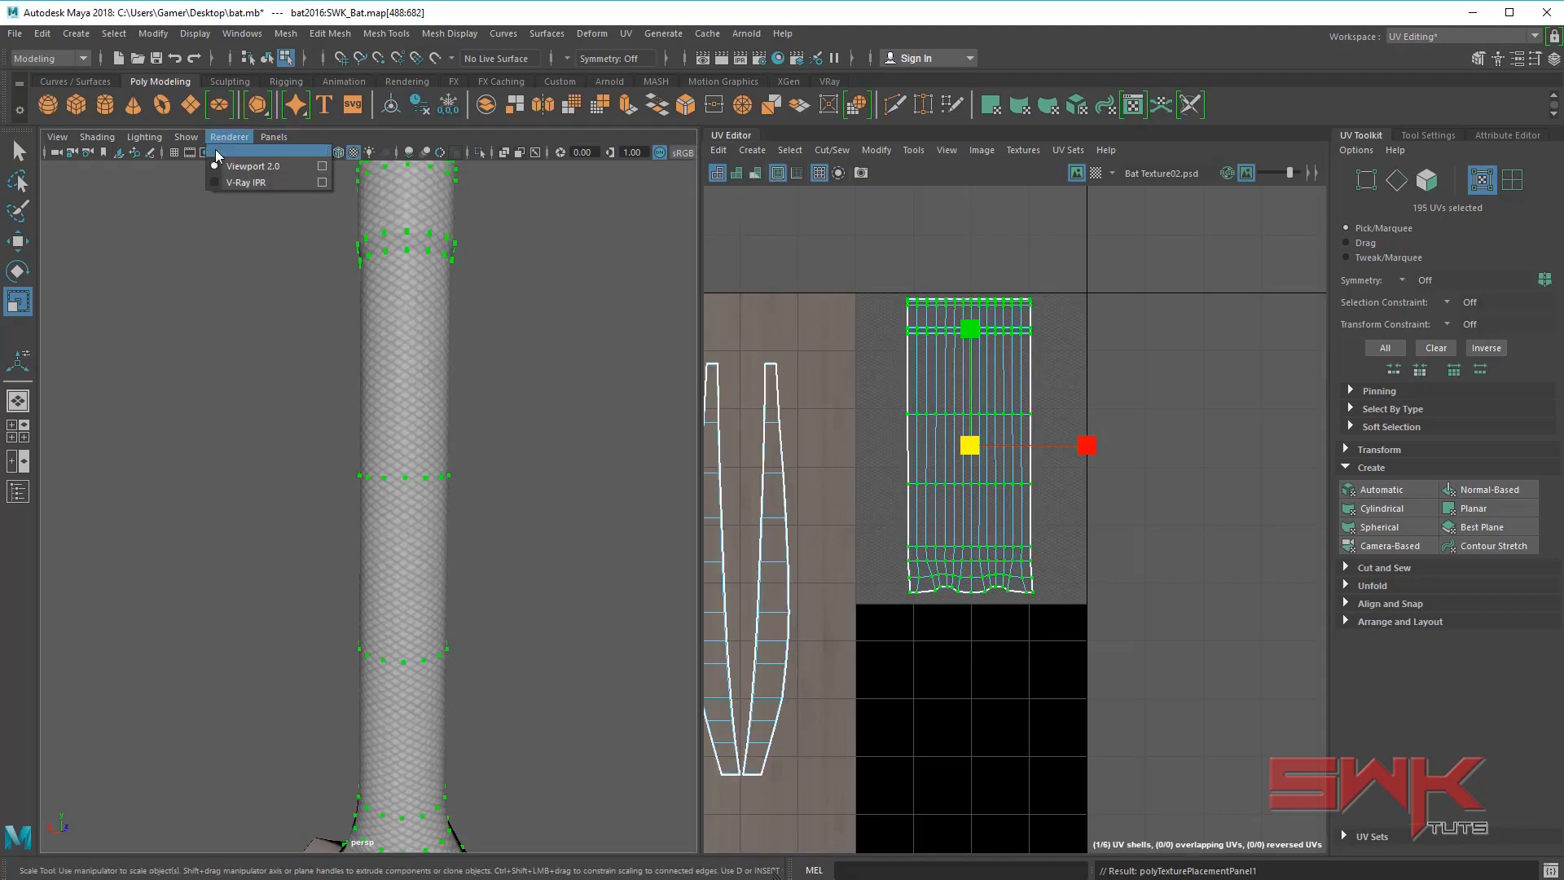
{"action": "left_click", "coordinate": [244, 843]}
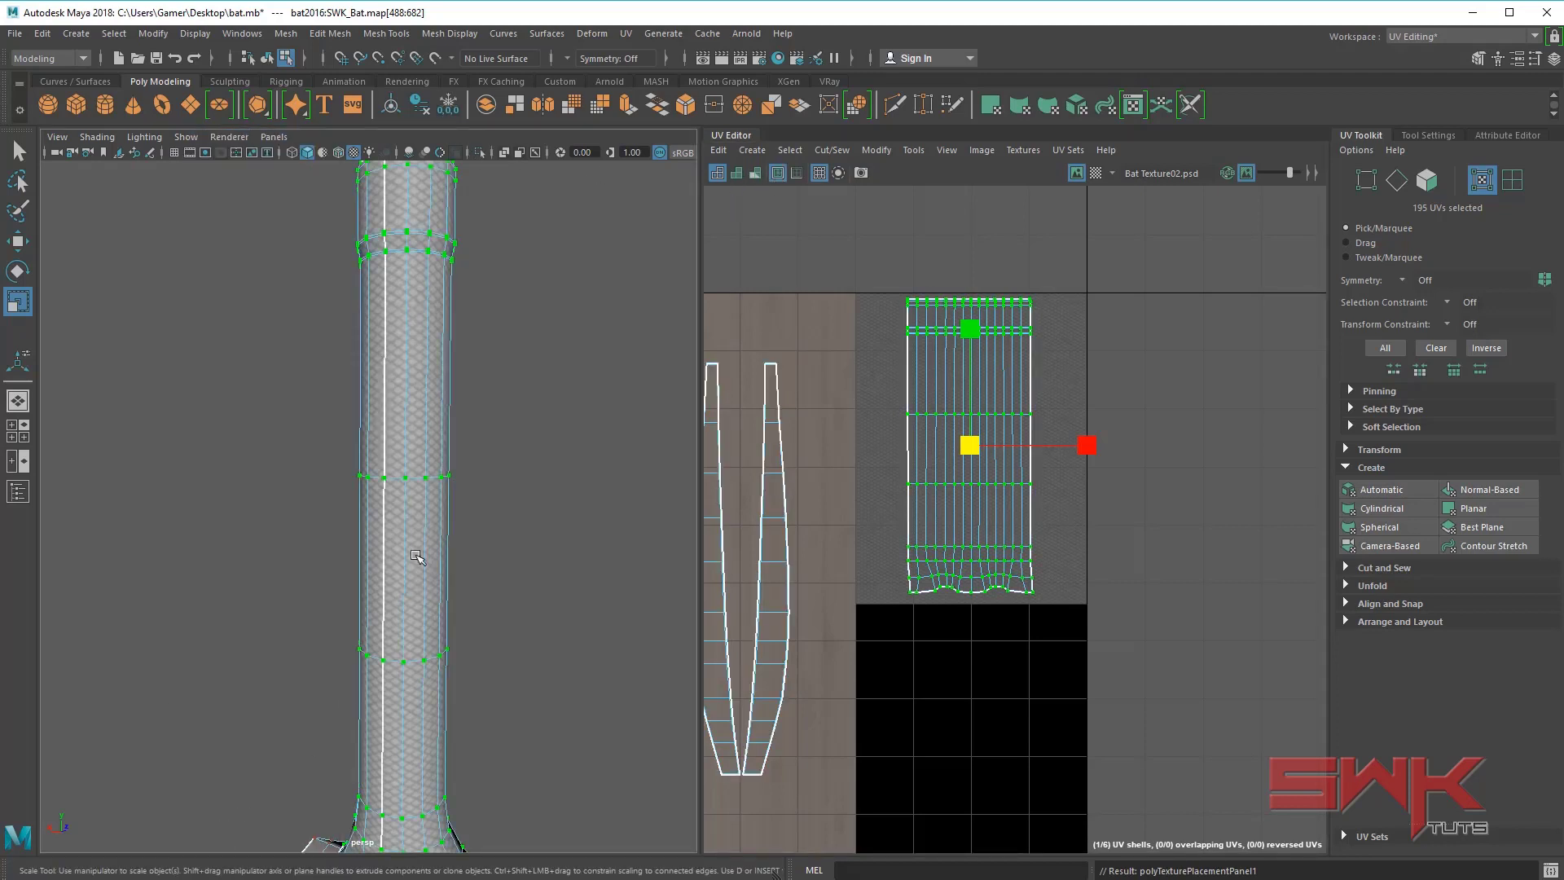
{"action": "middle_click_drag", "start_coordinate": [416, 556], "coordinate": [407, 786], "text": "alt"}
{"action": "left_click_drag", "start_coordinate": [377, 562], "coordinate": [423, 527], "text": "alt"}
{"action": "scroll", "coordinate": [440, 534], "scroll_direction": "up", "scroll_amount": 3}
{"action": "middle_click_drag", "start_coordinate": [514, 558], "coordinate": [429, 556], "text": "alt"}
{"action": "scroll", "coordinate": [429, 557], "scroll_direction": "up", "scroll_amount": 2}
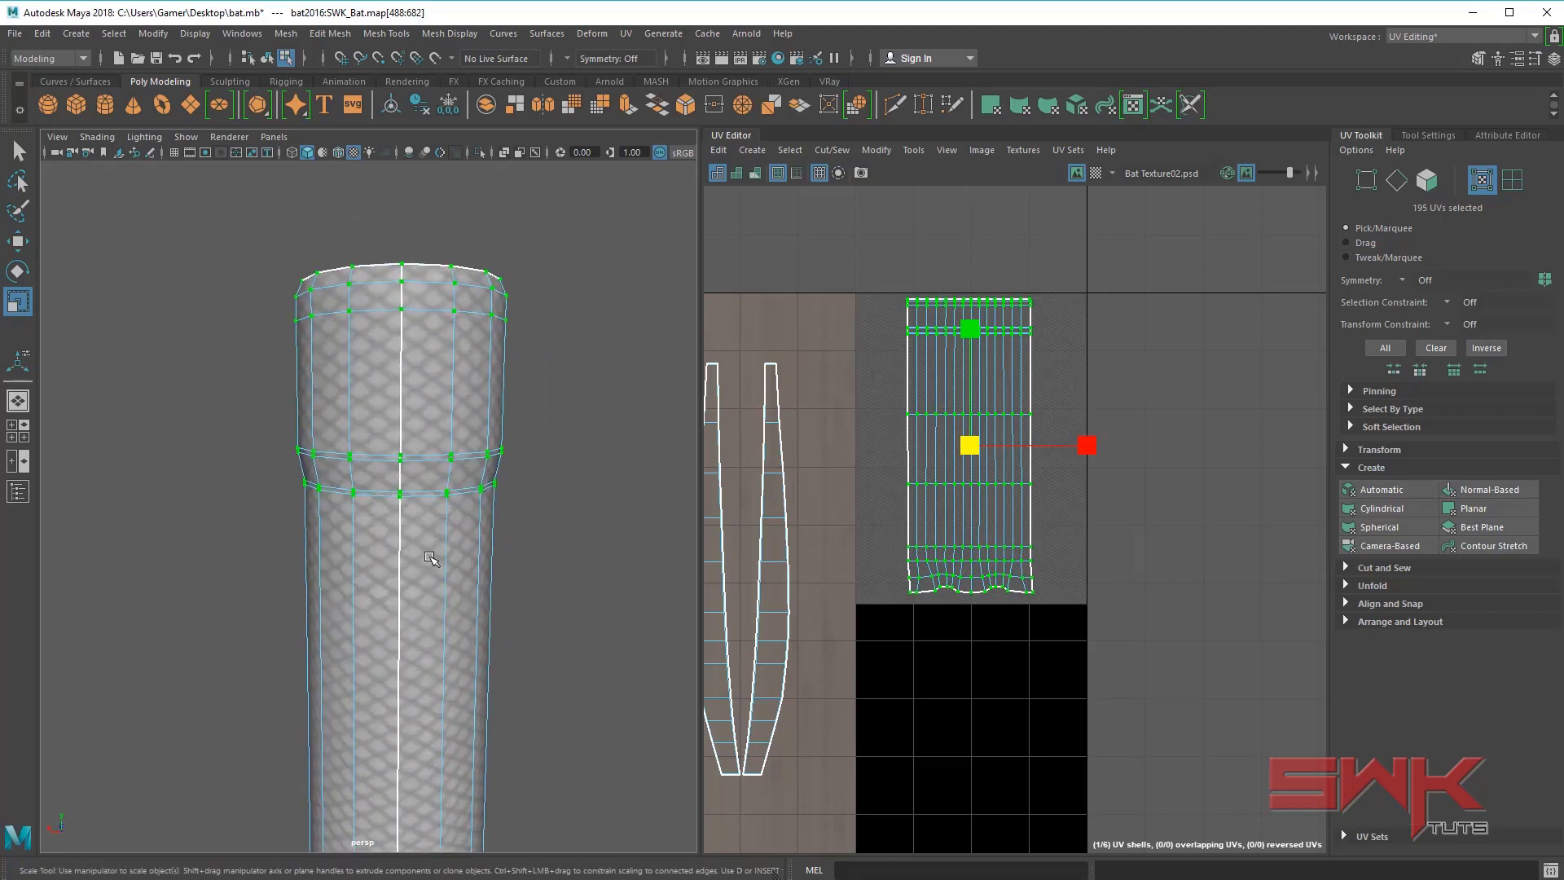
- Hide the selection highlighting again and examine the grip texture for a visible seam from the handle's top downwards
{"action": "left_click", "coordinate": [186, 136]}
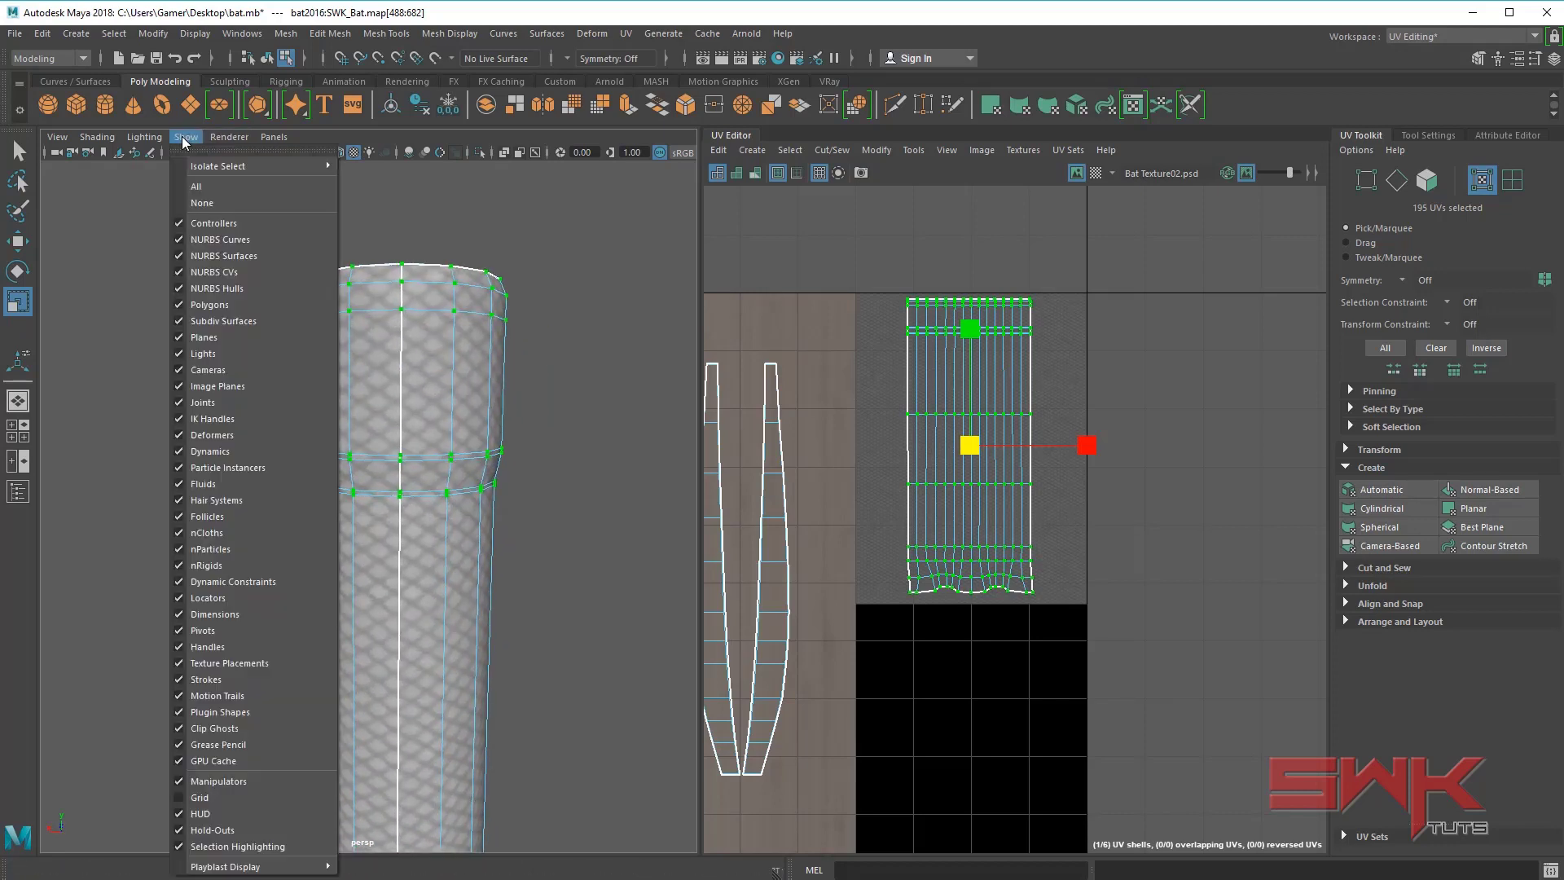
{"action": "left_click", "coordinate": [236, 846]}
{"action": "scroll", "coordinate": [421, 641], "scroll_direction": "up", "scroll_amount": 5}
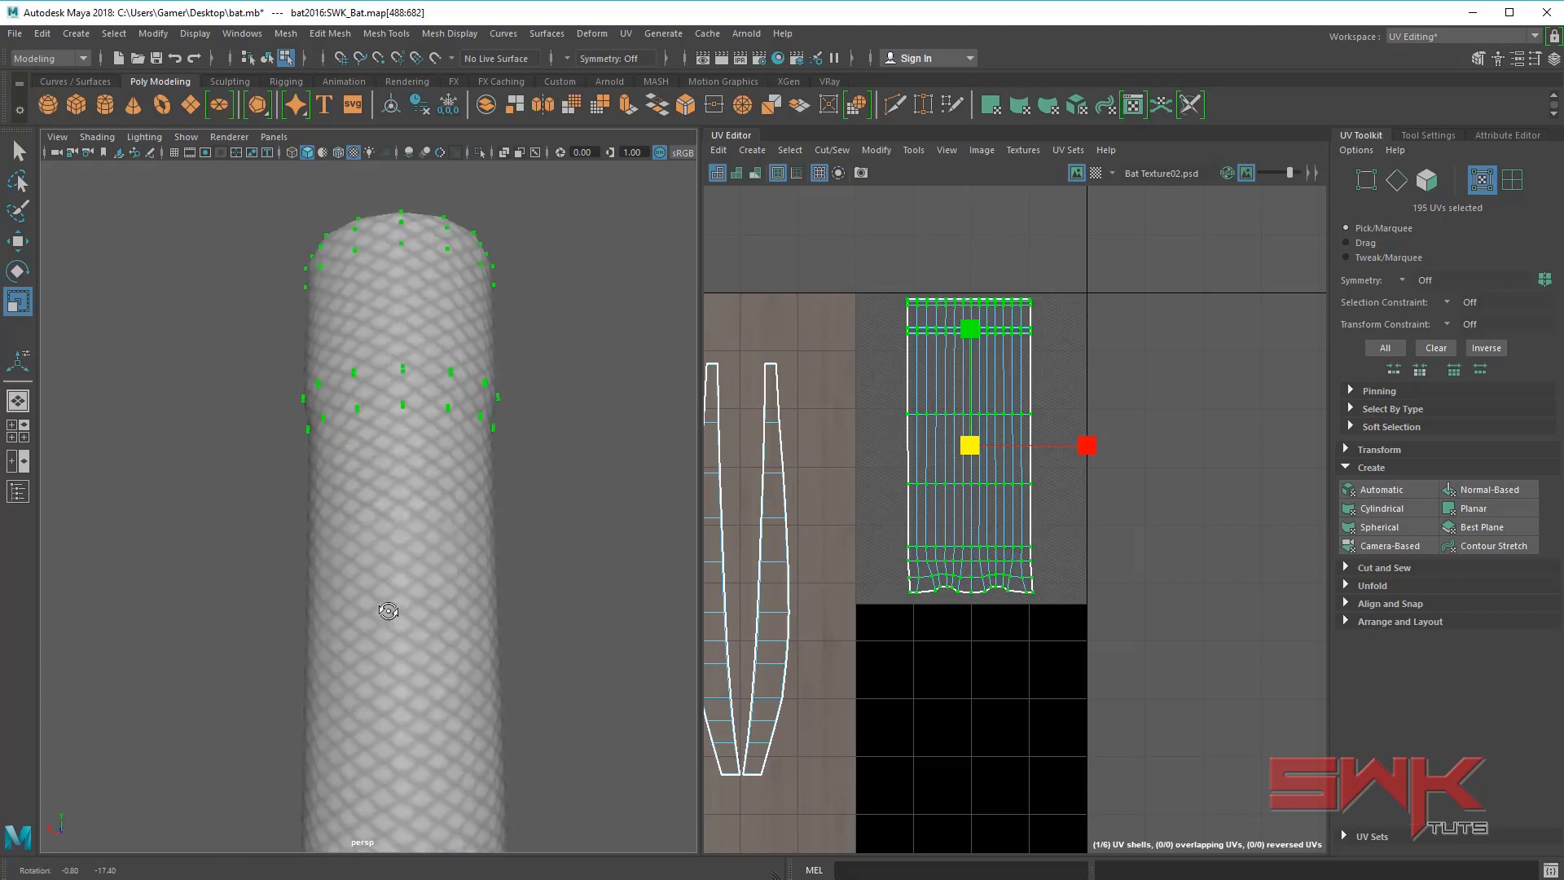
{"action": "middle_click_drag", "start_coordinate": [421, 641], "coordinate": [432, 687], "text": "alt"}
{"action": "left_click_drag", "start_coordinate": [430, 628], "coordinate": [429, 674], "text": "alt"}
{"action": "right_click_drag", "start_coordinate": [425, 652], "coordinate": [463, 688], "text": "alt"}
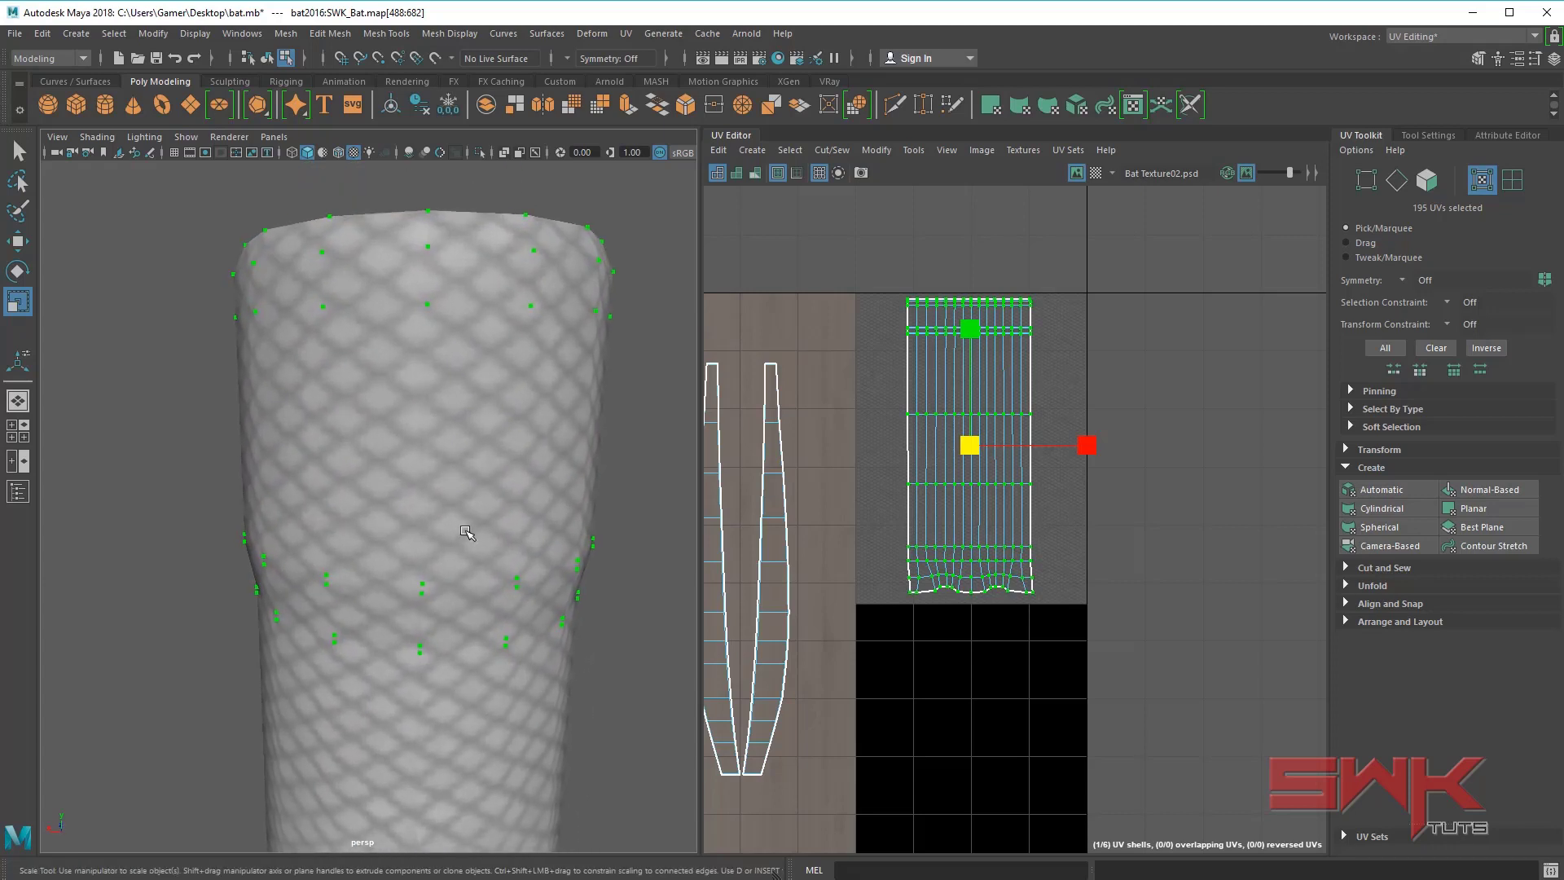
{"action": "middle_click_drag", "start_coordinate": [458, 713], "coordinate": [462, 565], "text": "alt"}
{"action": "right_click_drag", "start_coordinate": [467, 631], "coordinate": [426, 628], "text": "alt"}
{"action": "middle_click_drag", "start_coordinate": [431, 632], "coordinate": [442, 588], "text": "alt"}
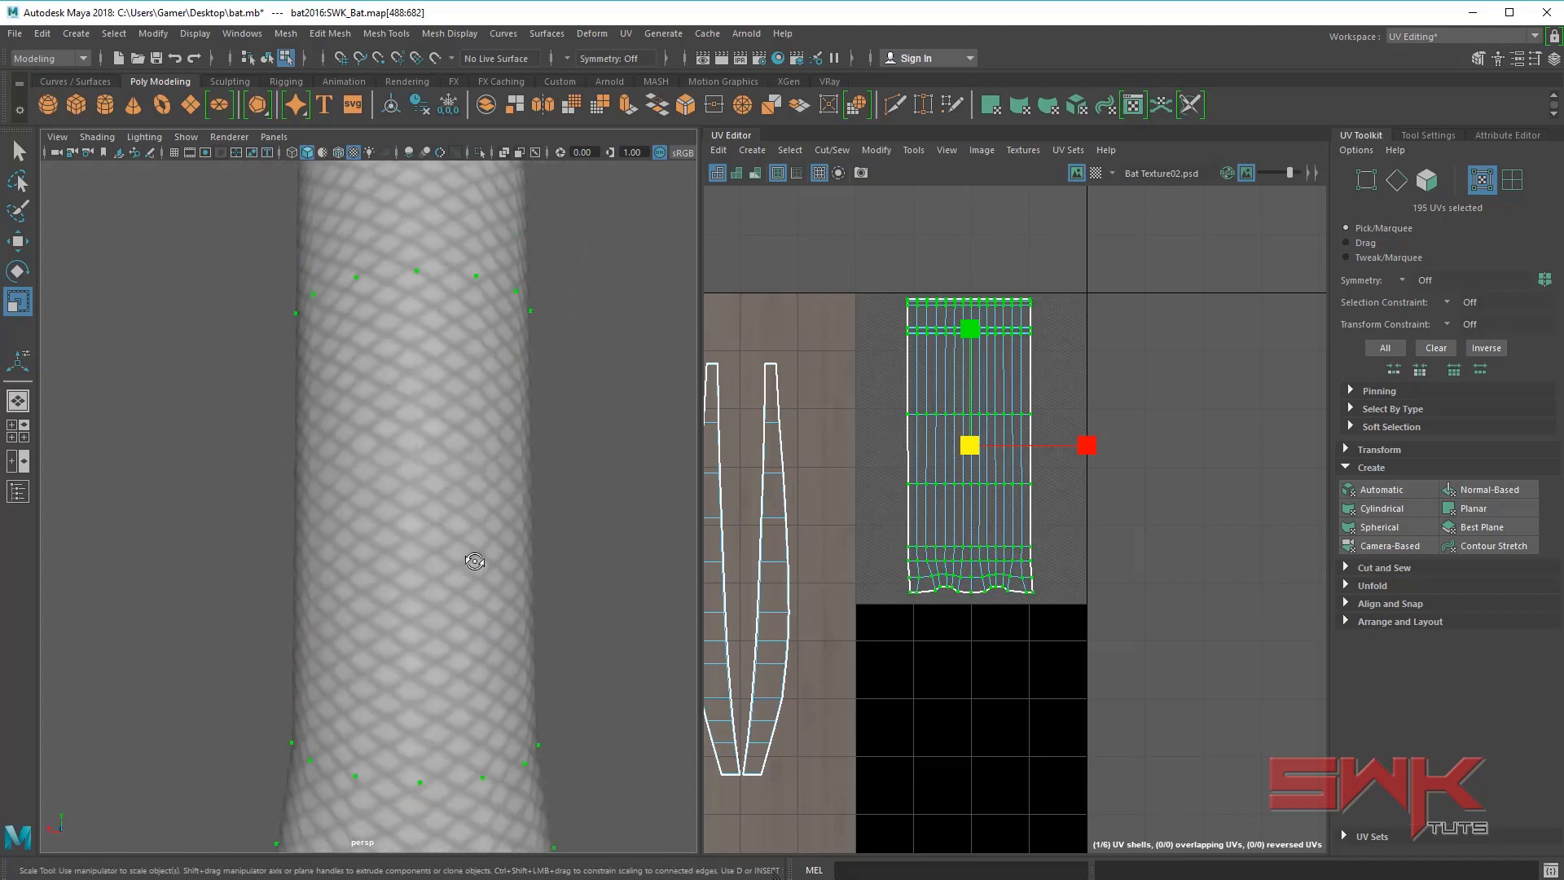
- Try scaling the handle shell slightly along its width while checking the grip texture at the handle's flared base
{"action": "right_click_drag", "start_coordinate": [477, 562], "coordinate": [317, 561], "text": "alt"}
{"action": "middle_click_drag", "start_coordinate": [366, 584], "coordinate": [363, 494], "text": "alt"}
{"action": "middle_click_drag", "start_coordinate": [413, 612], "coordinate": [430, 505], "text": "alt"}
{"action": "right_click_drag", "start_coordinate": [430, 506], "coordinate": [454, 548], "text": "alt"}
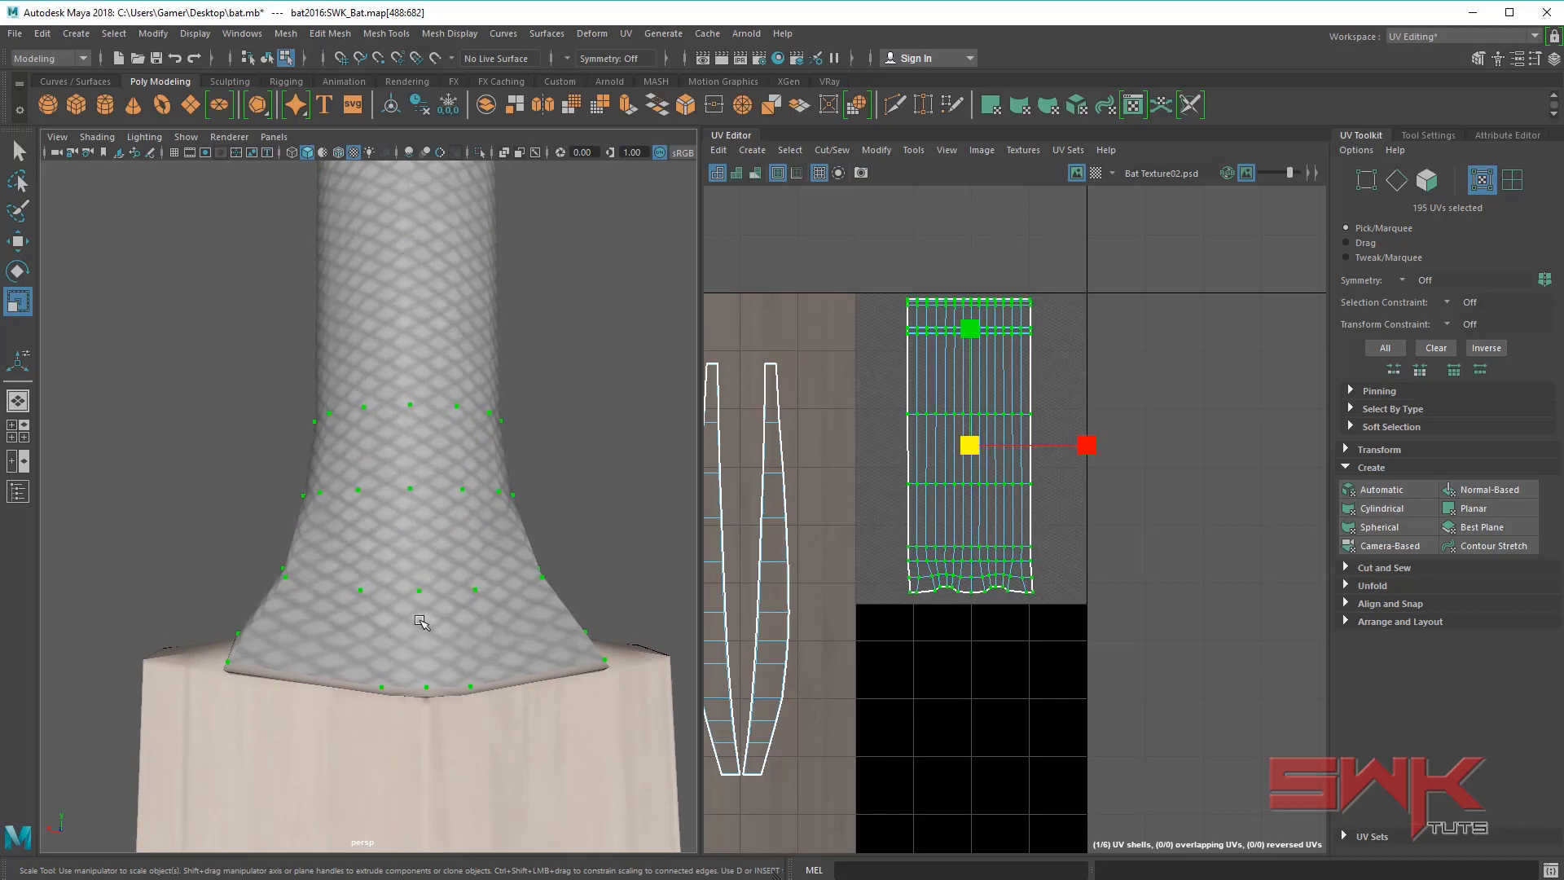
{"action": "right_click_drag", "start_coordinate": [405, 552], "coordinate": [463, 588], "text": "alt"}
{"action": "middle_click_drag", "start_coordinate": [462, 588], "coordinate": [419, 588], "text": "alt"}
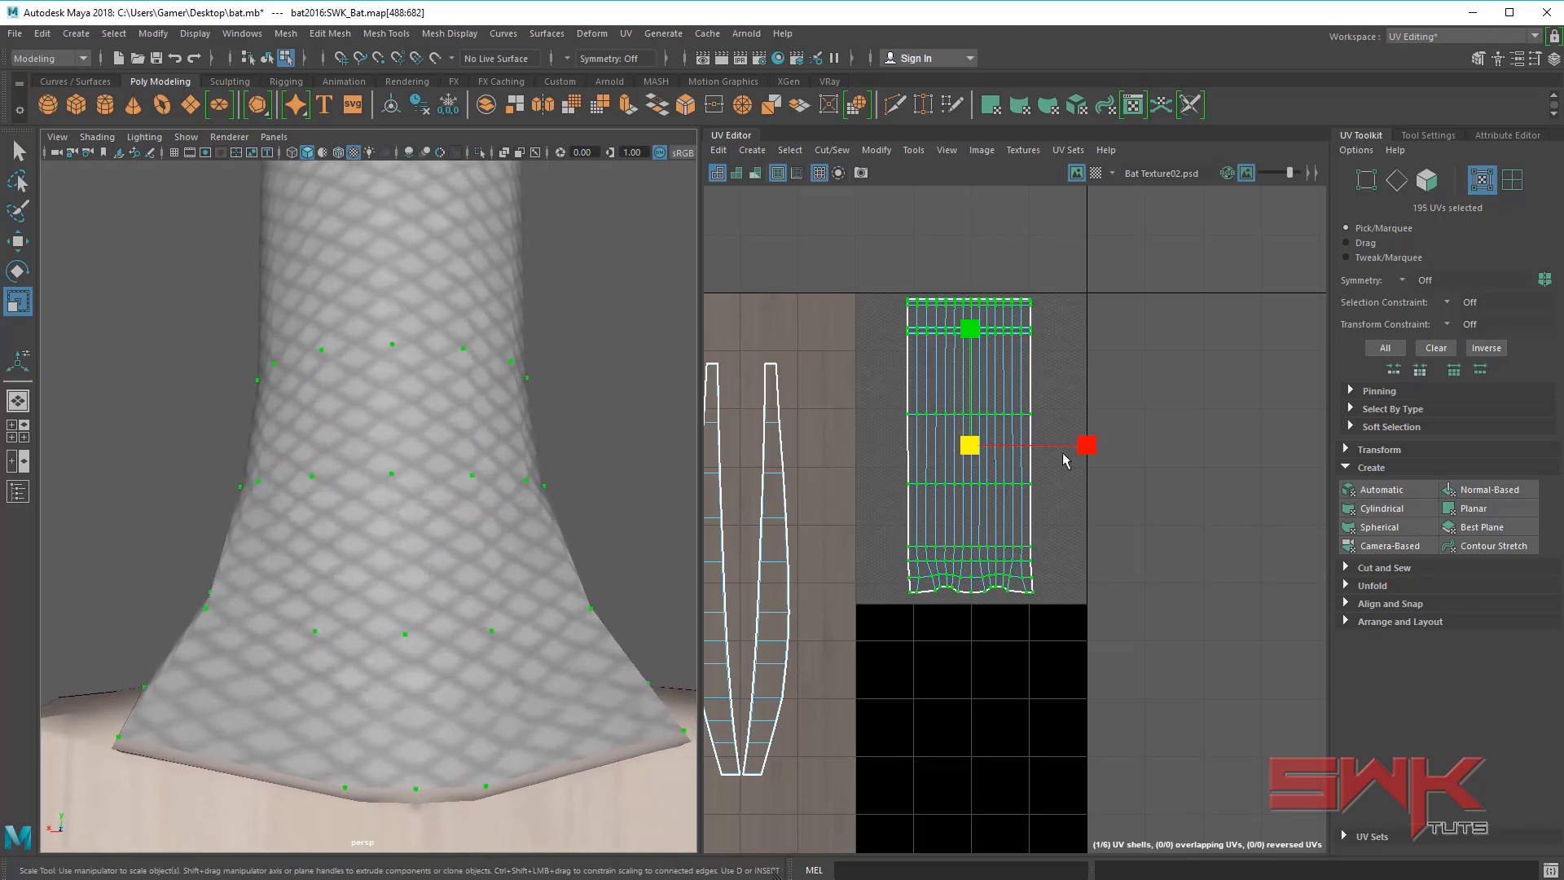
{"action": "left_click_drag", "start_coordinate": [1078, 453], "coordinate": [1084, 454]}
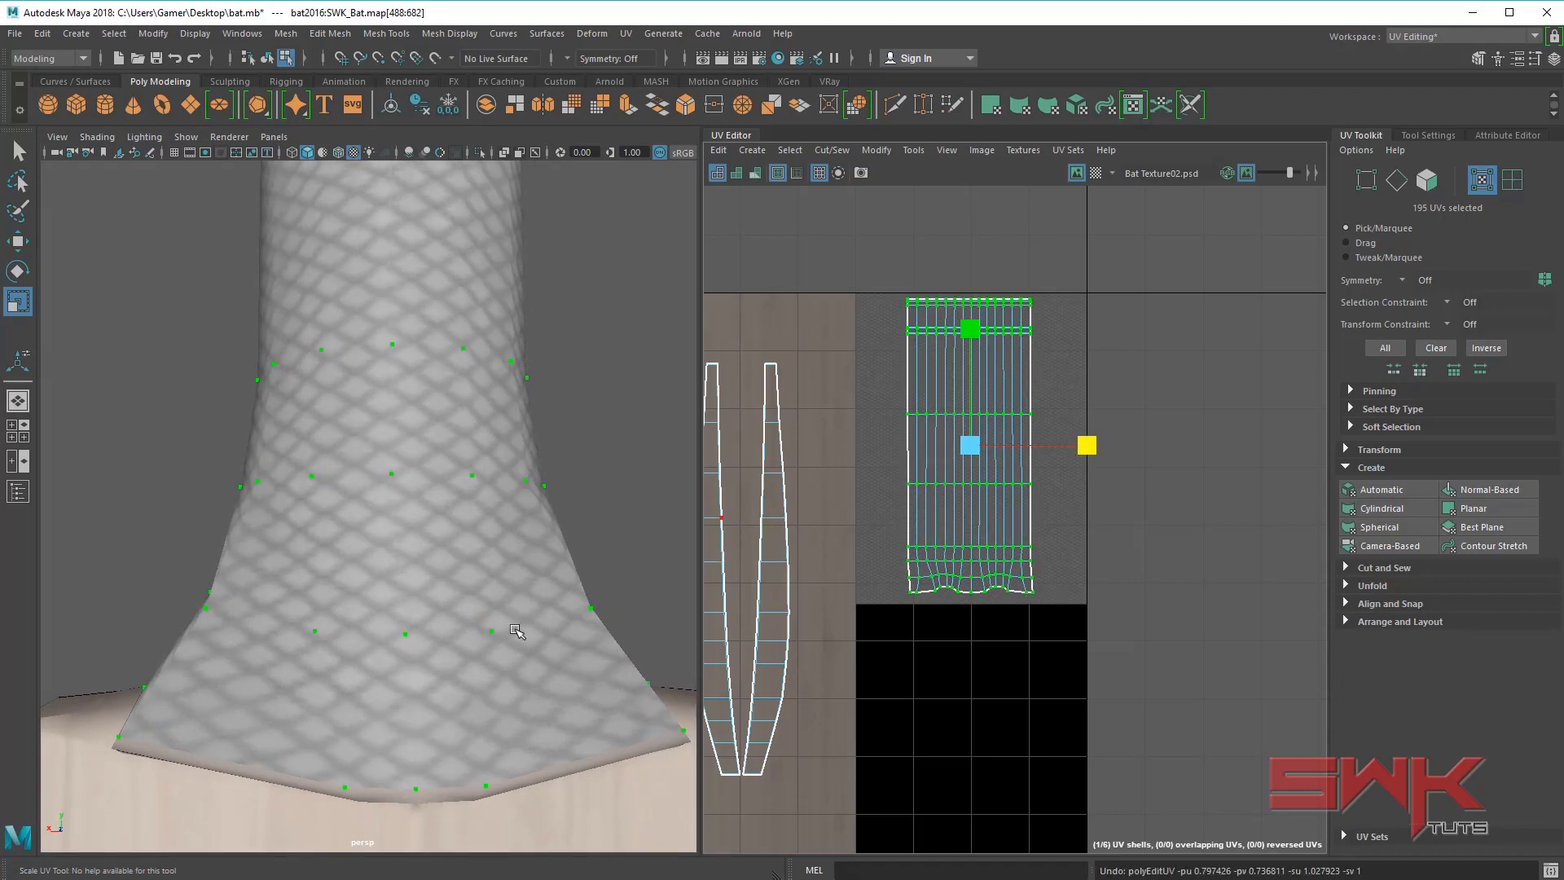
- Examine the grip texture around the handle's flared base and compare it with Grip reference.jpg in Photos
{"action": "left_click_drag", "start_coordinate": [515, 630], "coordinate": [347, 566], "text": "alt"}
{"action": "scroll", "coordinate": [394, 579], "scroll_direction": "down", "scroll_amount": 3}
{"action": "middle_click_drag", "start_coordinate": [347, 566], "coordinate": [398, 554], "text": "alt"}
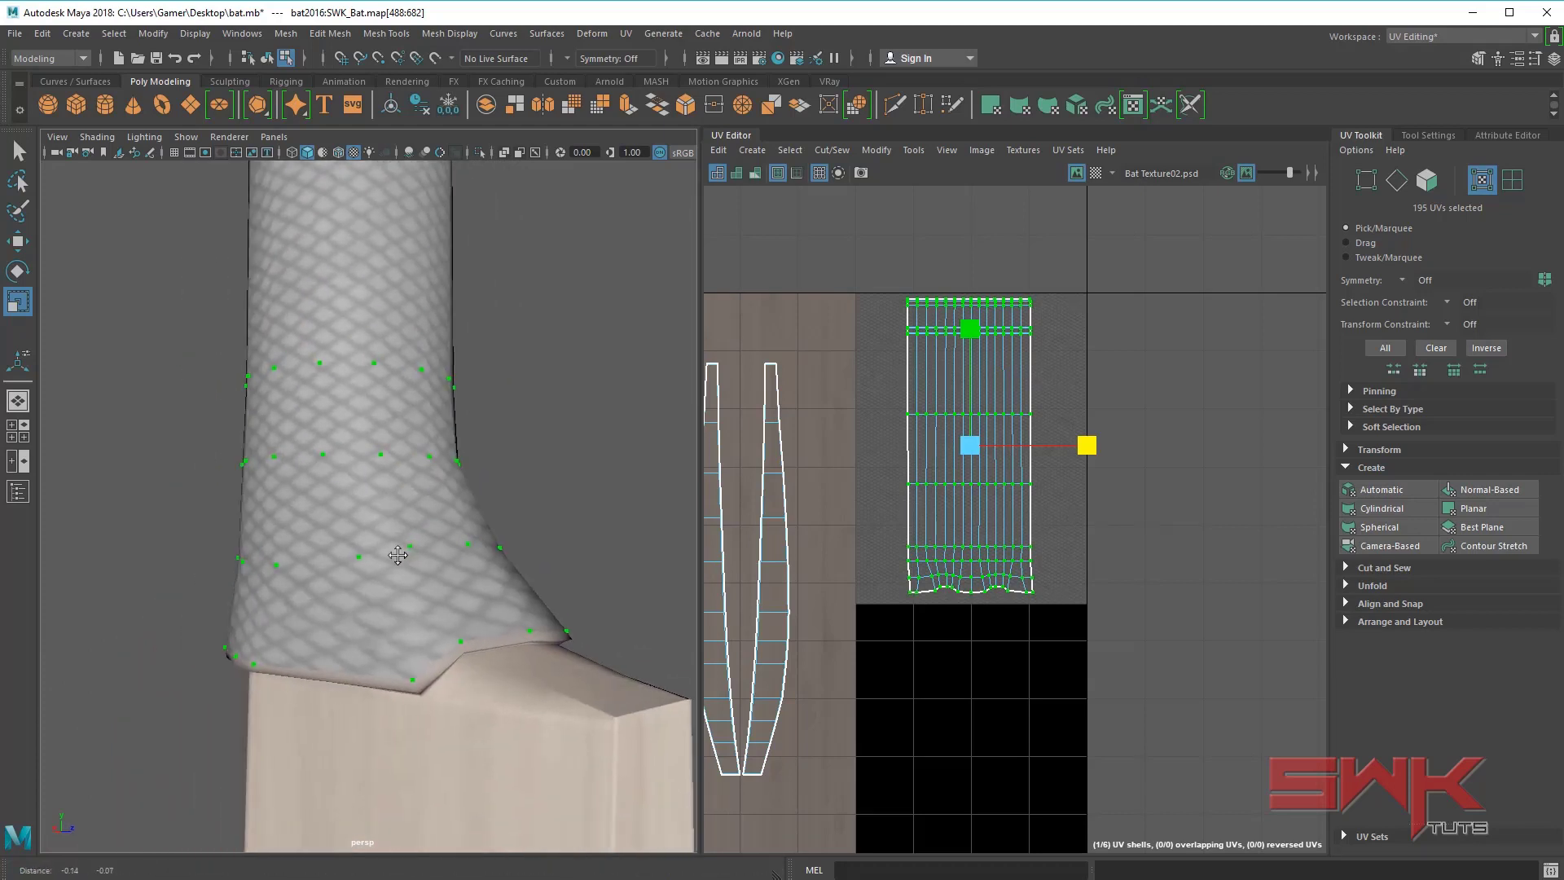
{"action": "left_click_drag", "start_coordinate": [397, 554], "coordinate": [269, 575], "text": "alt"}
{"action": "middle_click_drag", "start_coordinate": [269, 576], "coordinate": [313, 591], "text": "alt"}
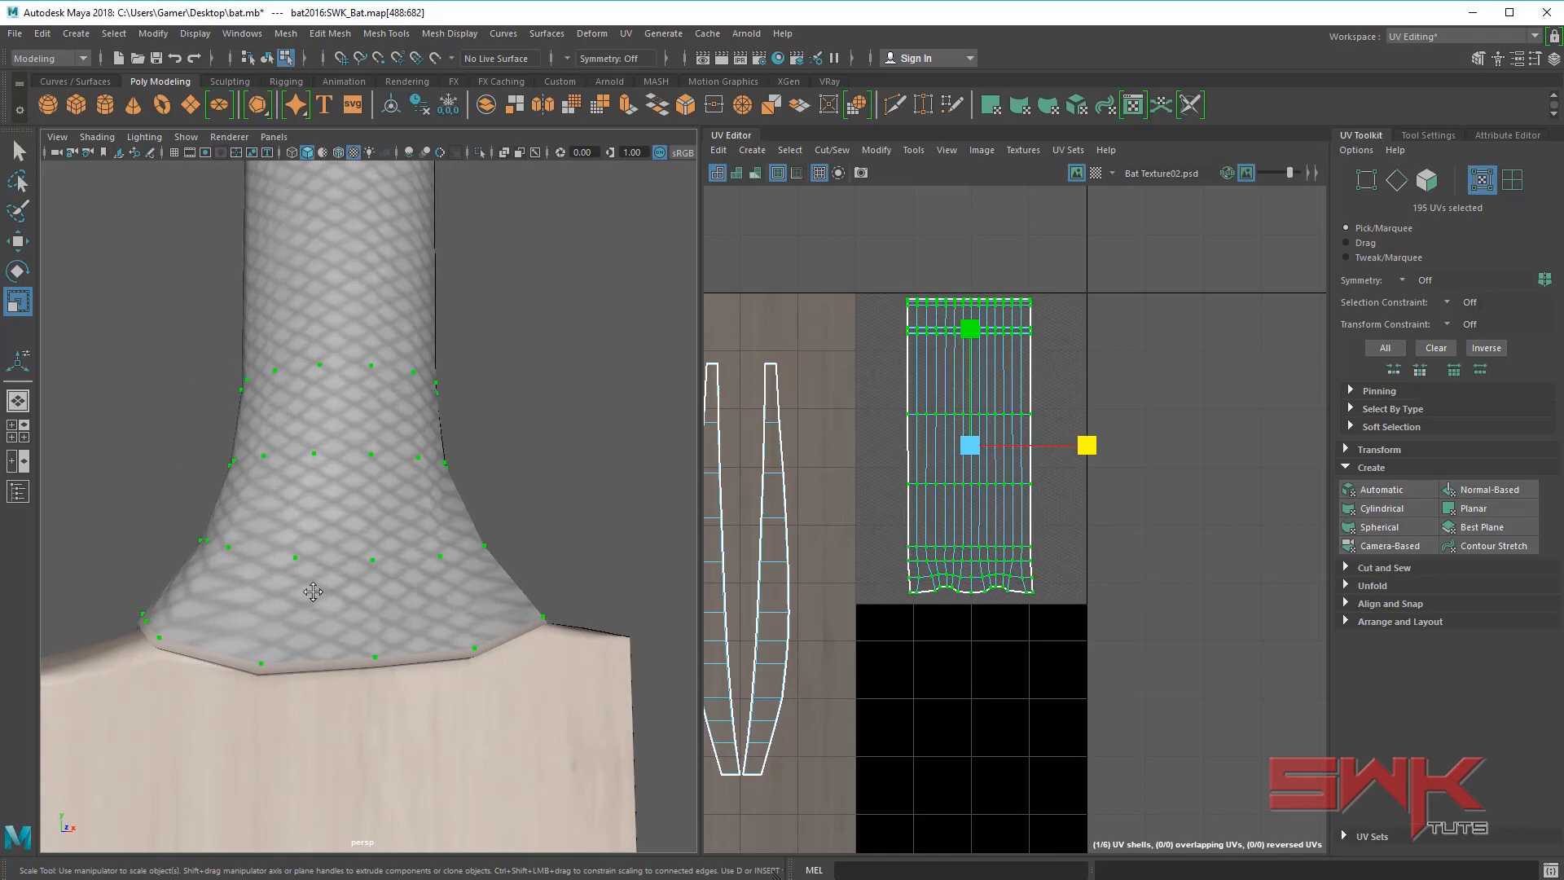
{"action": "left_click_drag", "start_coordinate": [313, 592], "coordinate": [384, 601], "text": "alt"}
{"action": "key", "text": "alt+Tab"}
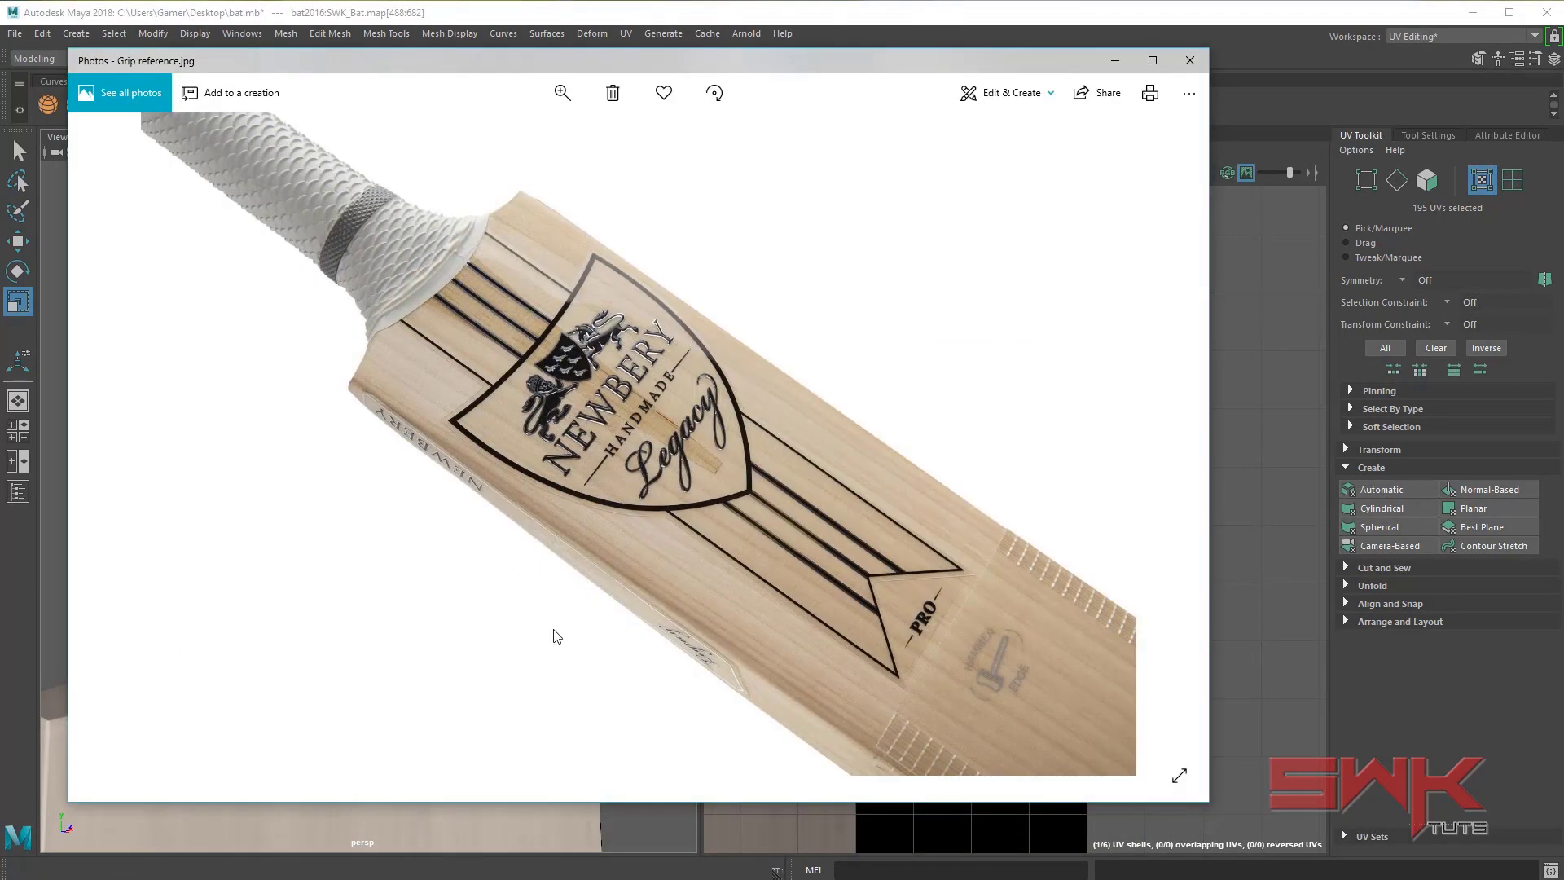
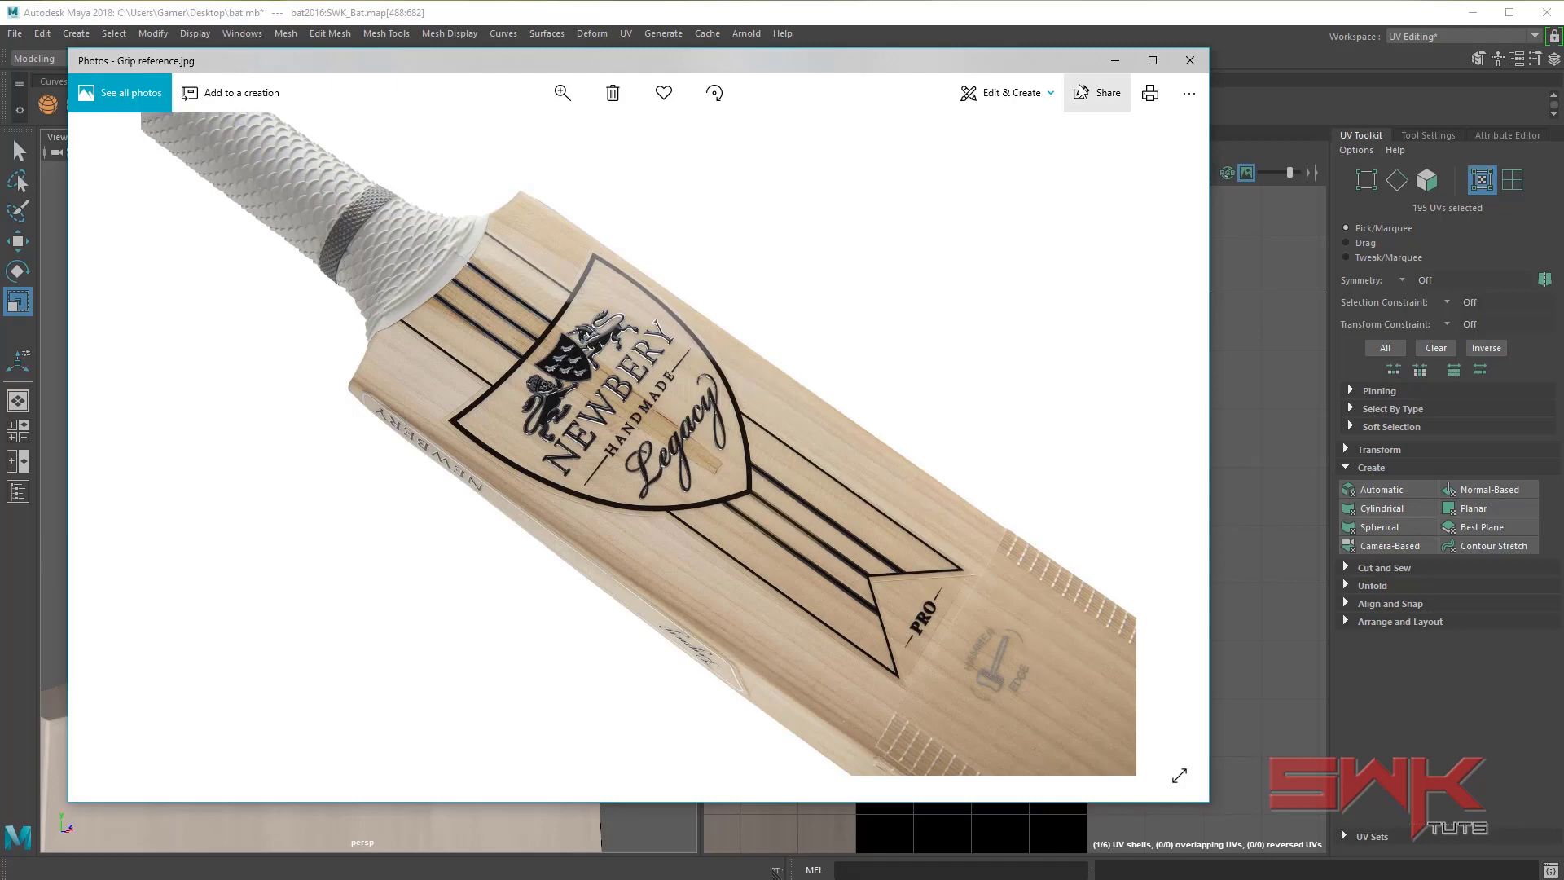
{"action": "left_click", "coordinate": [1115, 60]}
- Turn the viewport's selection highlighting back on to show the wireframe where the handle meets the blade's shoulder
{"action": "left_click_drag", "start_coordinate": [517, 496], "coordinate": [453, 499], "text": "alt"}
{"action": "left_click_drag", "start_coordinate": [410, 582], "coordinate": [295, 580], "text": "alt"}
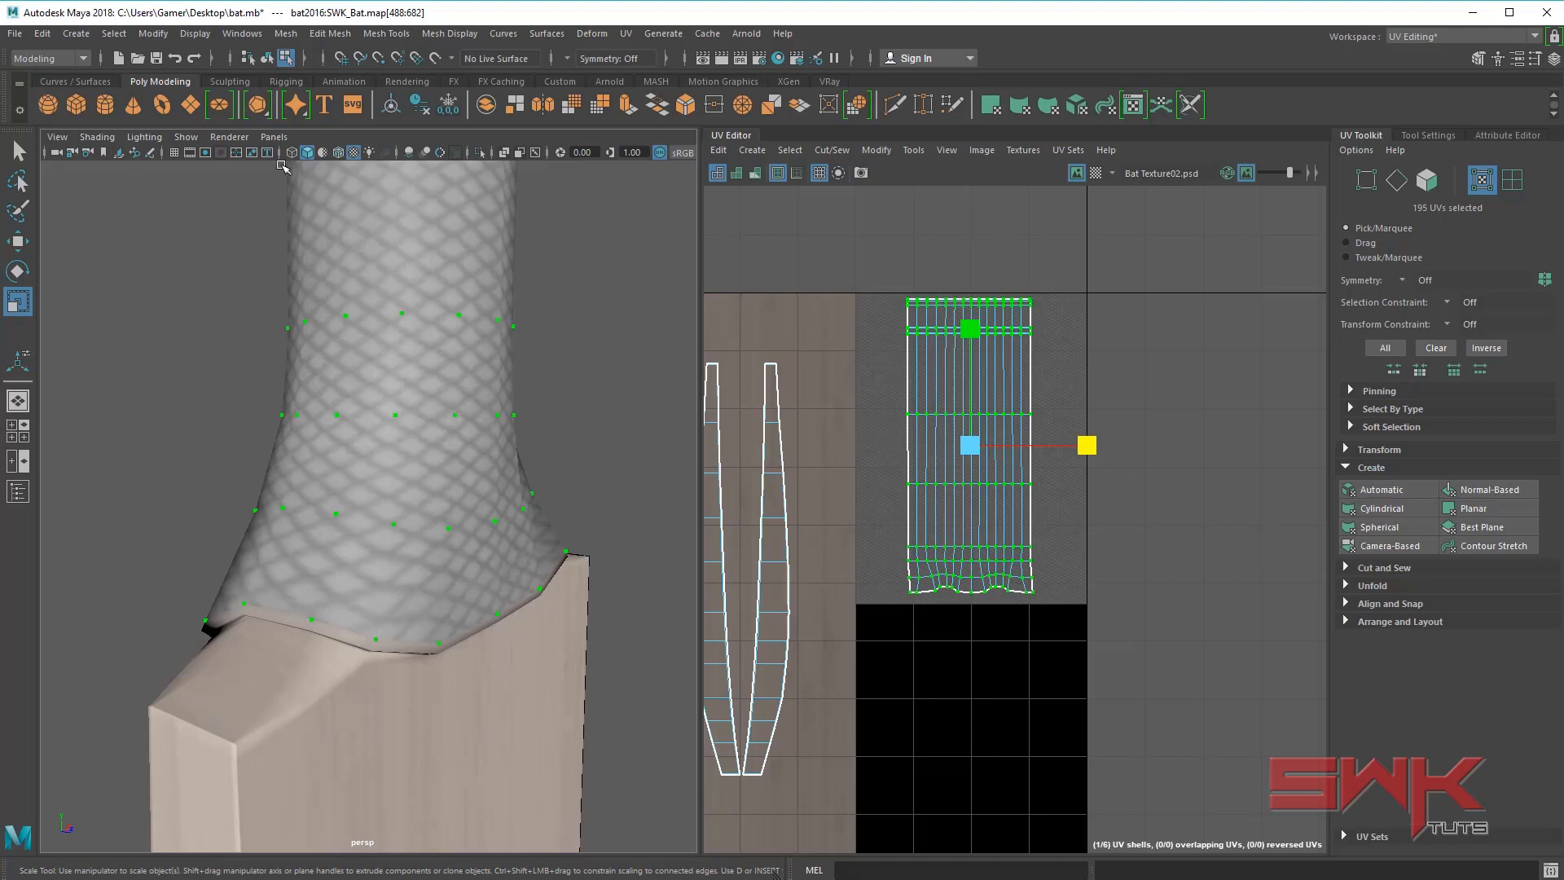
{"action": "left_click", "coordinate": [186, 137]}
{"action": "left_click", "coordinate": [244, 844]}
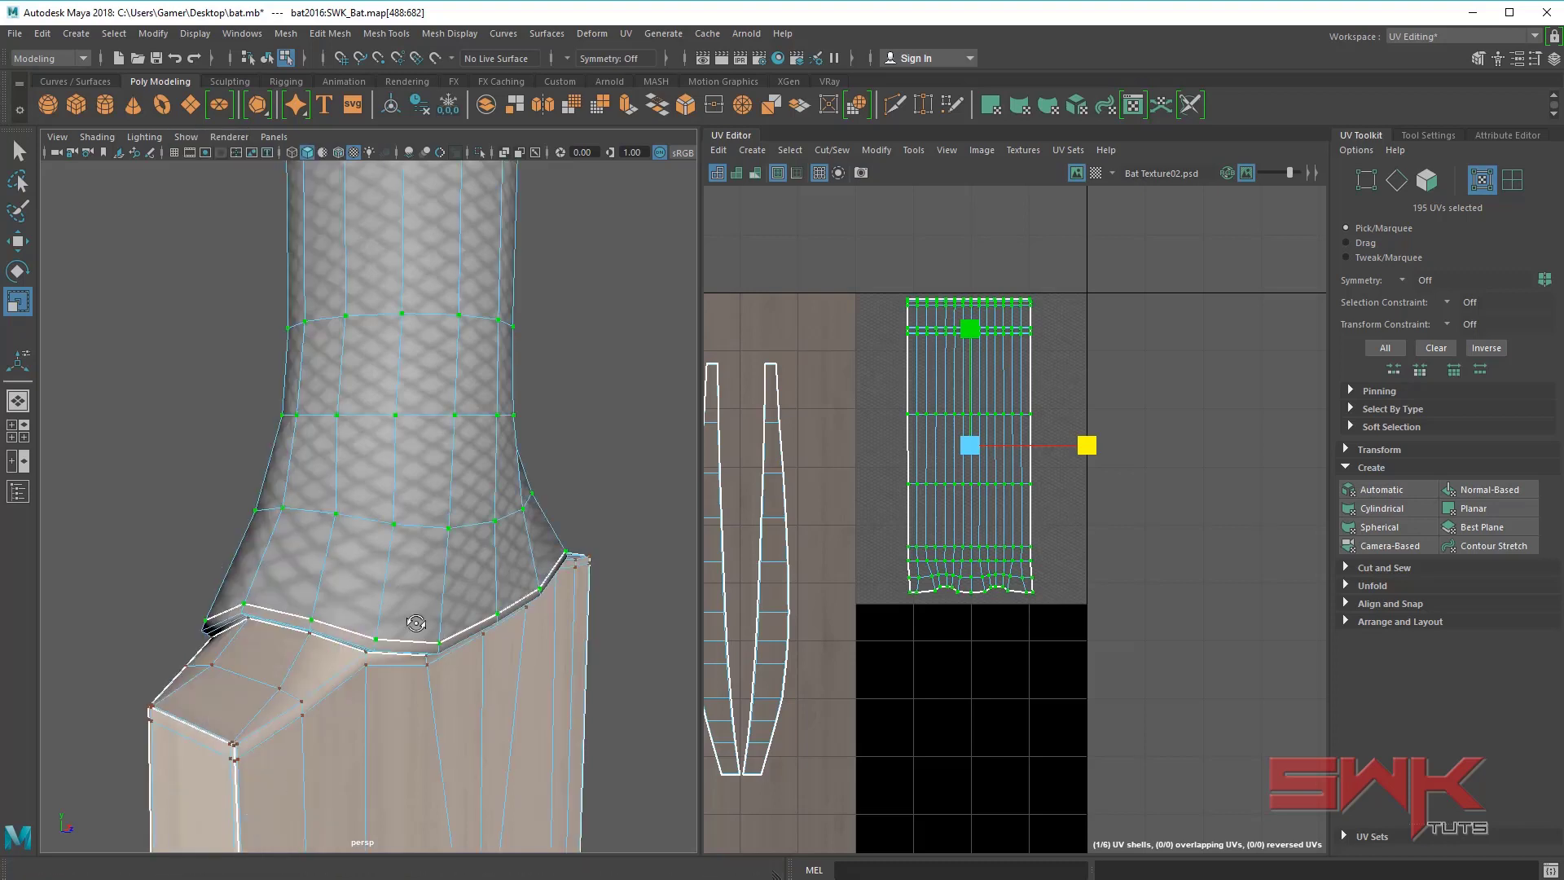
- Examine how the grip texture stretches around the flared base of the bat handle
{"action": "left_click_drag", "start_coordinate": [416, 622], "coordinate": [391, 626], "text": "alt"}
{"action": "scroll", "coordinate": [402, 618], "scroll_direction": "up", "scroll_amount": 3}
{"action": "middle_click_drag", "start_coordinate": [414, 615], "coordinate": [420, 611], "text": "alt"}
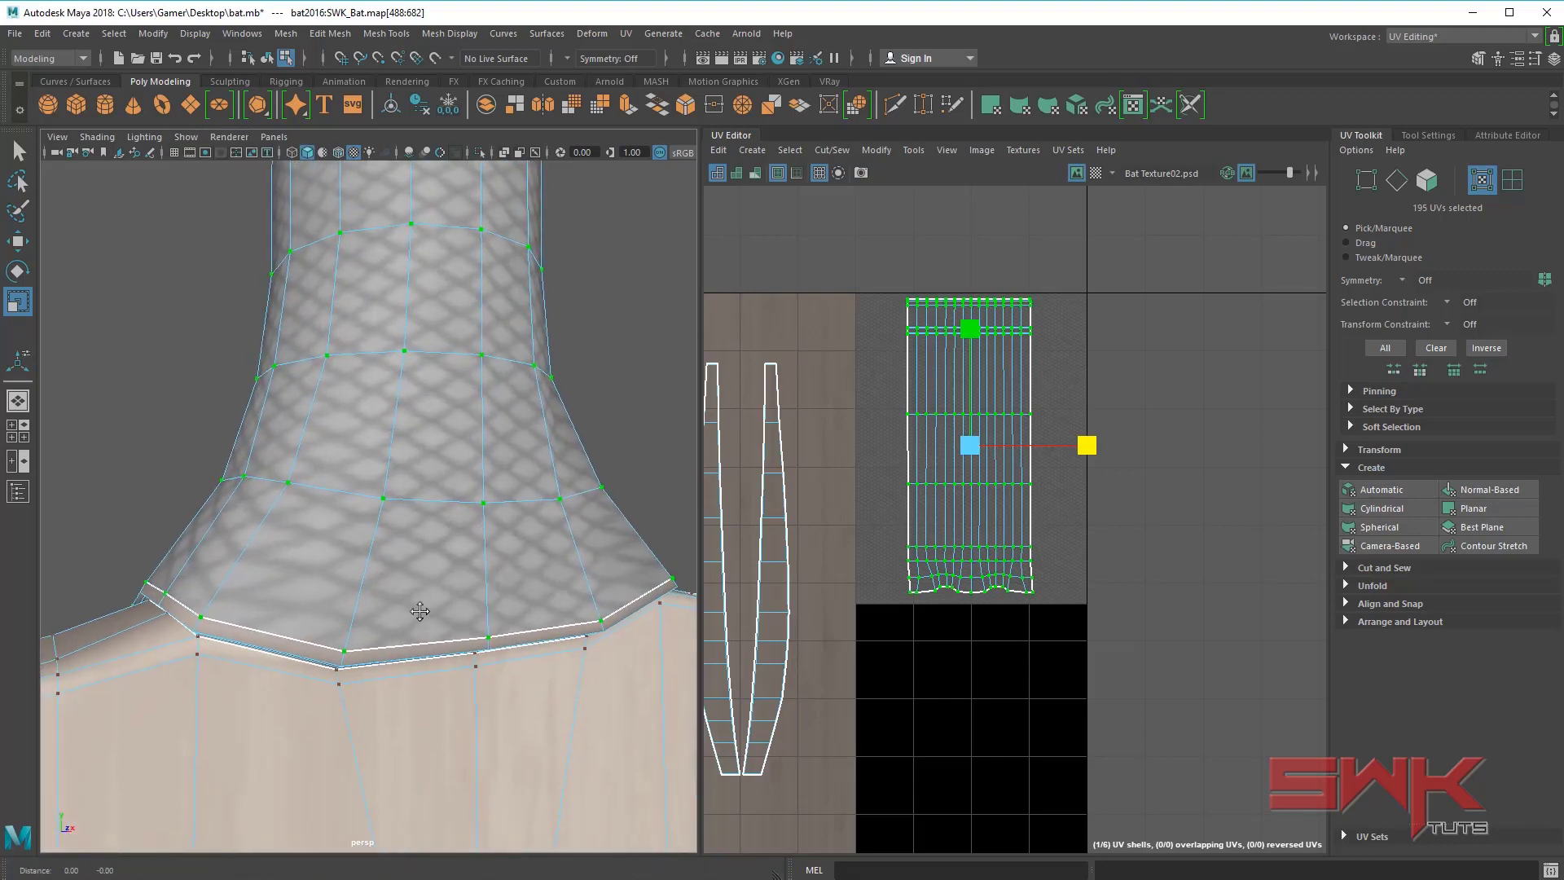
{"action": "left_click_drag", "start_coordinate": [419, 611], "coordinate": [331, 620], "text": "alt"}
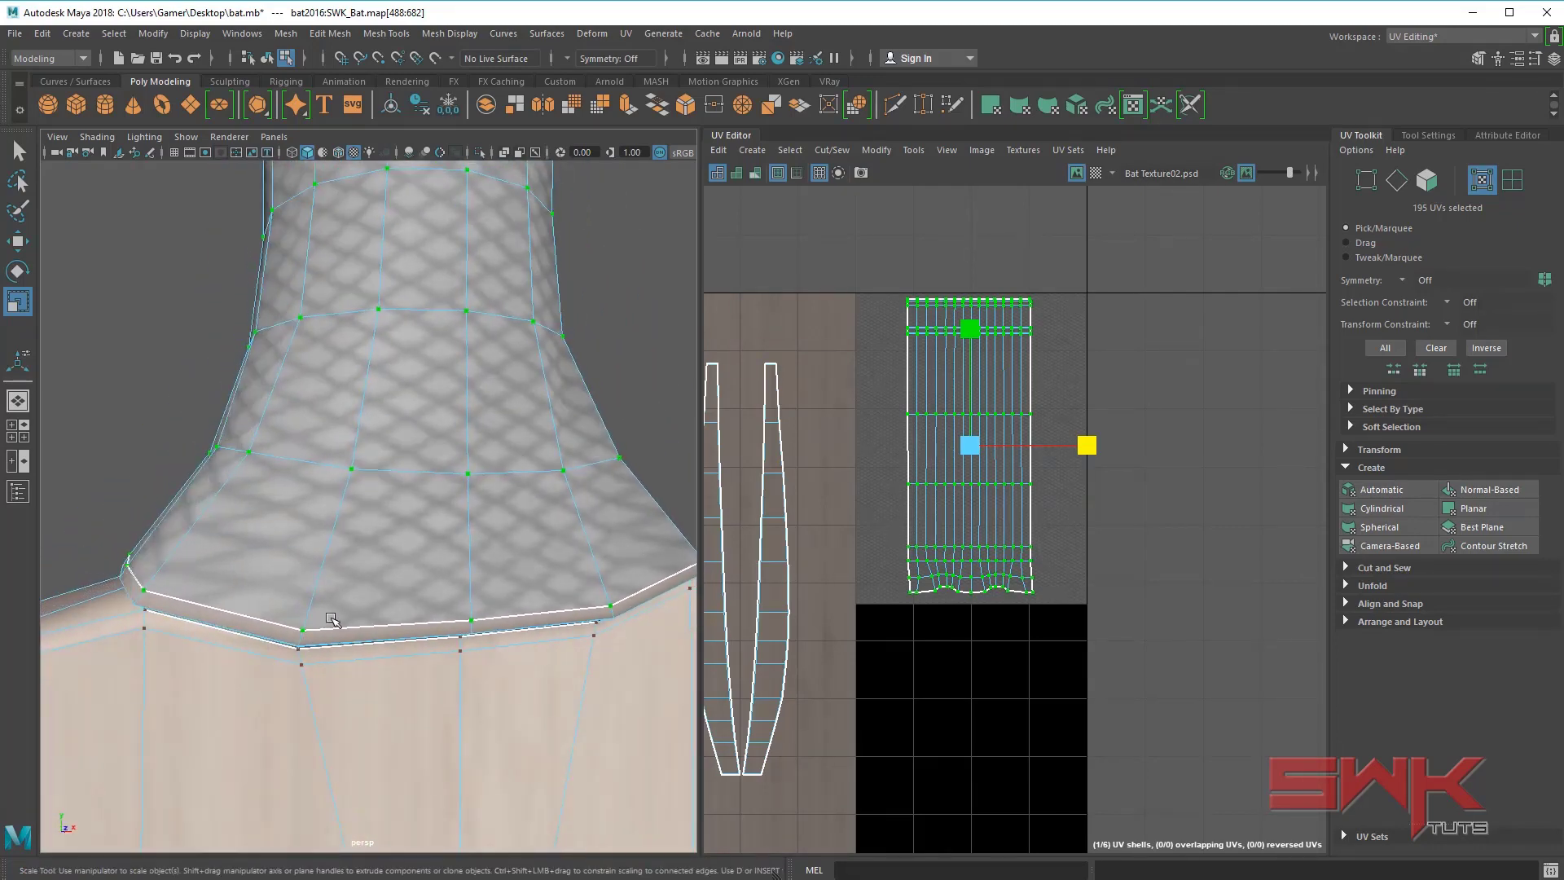
{"action": "scroll", "coordinate": [331, 621], "scroll_direction": "down", "scroll_amount": 3}
- Pin the four lowest UVs on each side border of the handle shell
{"action": "scroll", "coordinate": [988, 668], "scroll_direction": "up", "scroll_amount": 4}
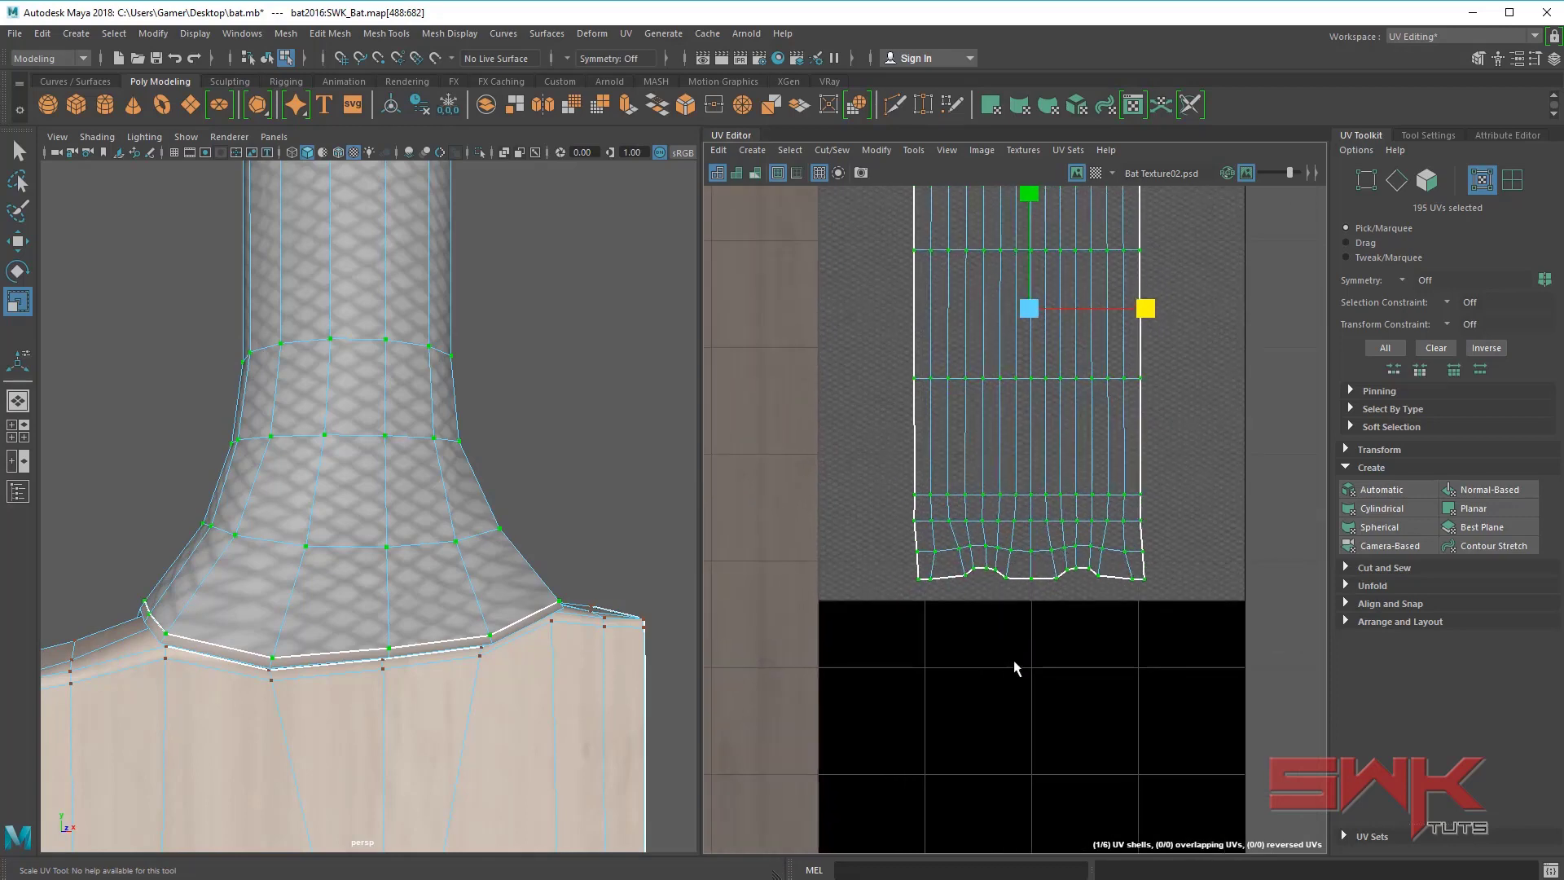
{"action": "middle_click_drag", "start_coordinate": [942, 544], "coordinate": [874, 542], "text": "alt"}
{"action": "right_click_drag", "start_coordinate": [874, 542], "coordinate": [951, 618], "text": "alt"}
{"action": "middle_click_drag", "start_coordinate": [951, 618], "coordinate": [916, 622], "text": "alt"}
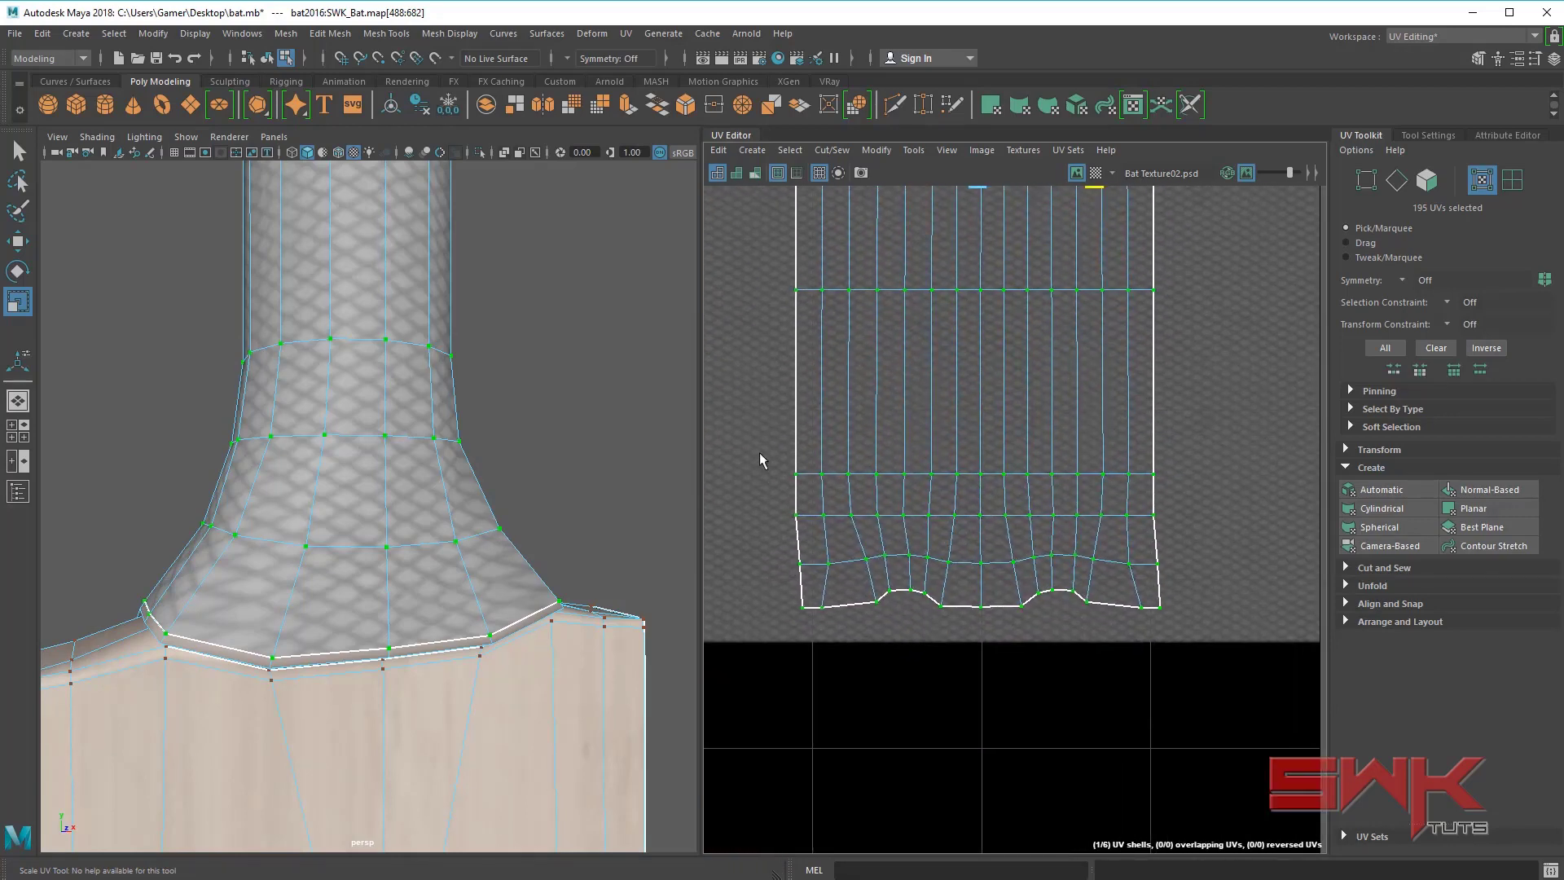
{"action": "left_click_drag", "start_coordinate": [796, 651], "coordinate": [806, 666]}
{"action": "left_click_drag", "start_coordinate": [1281, 454], "coordinate": [1147, 622], "text": "shift"}
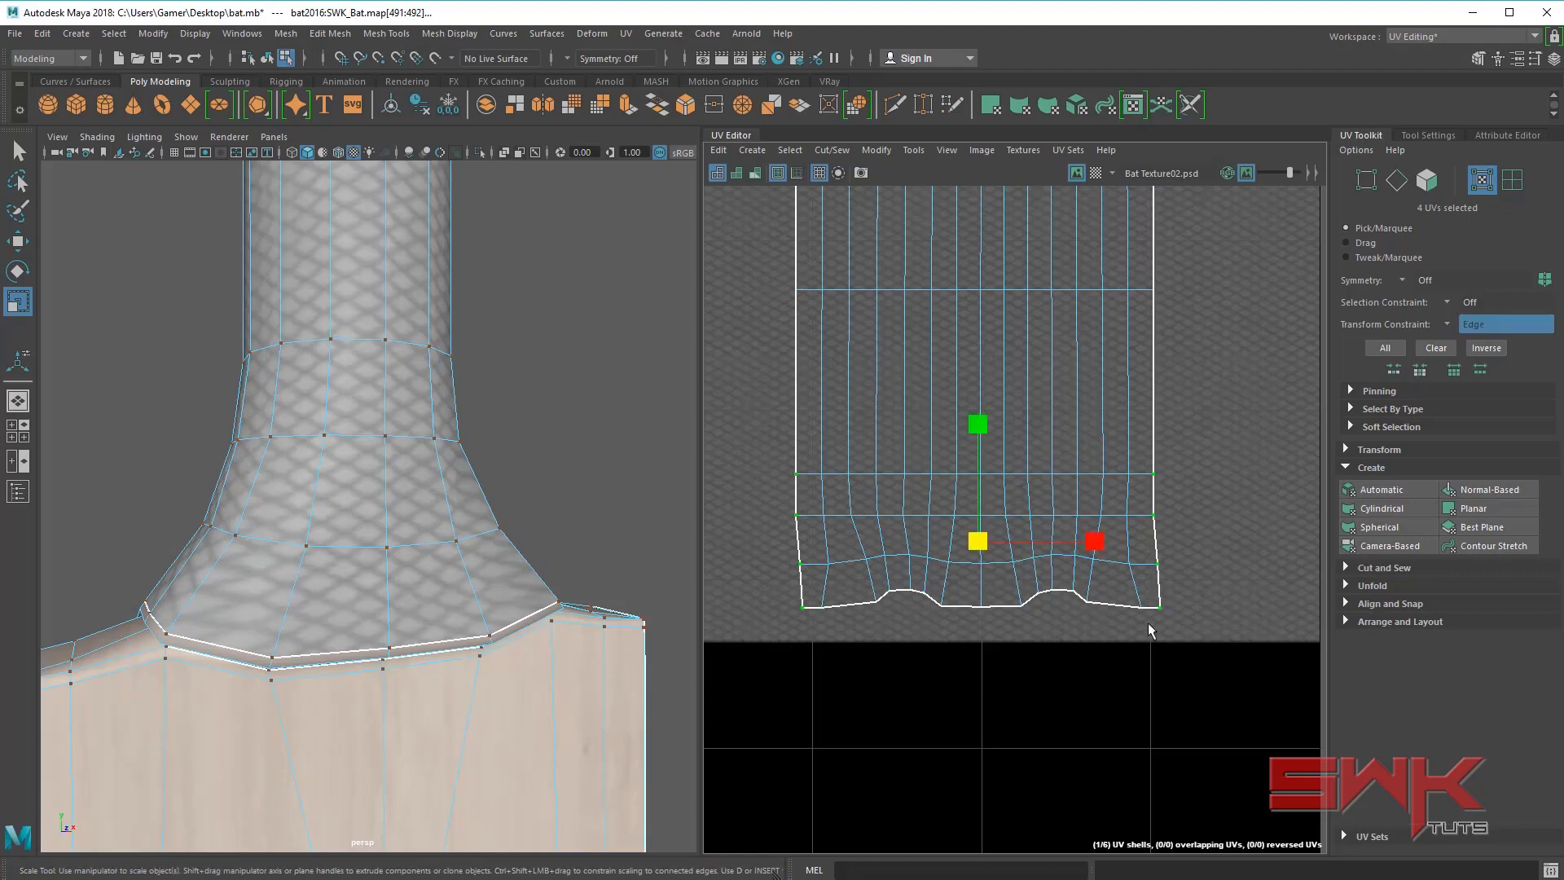
{"action": "left_click_drag", "start_coordinate": [590, 581], "coordinate": [374, 444], "text": "alt"}
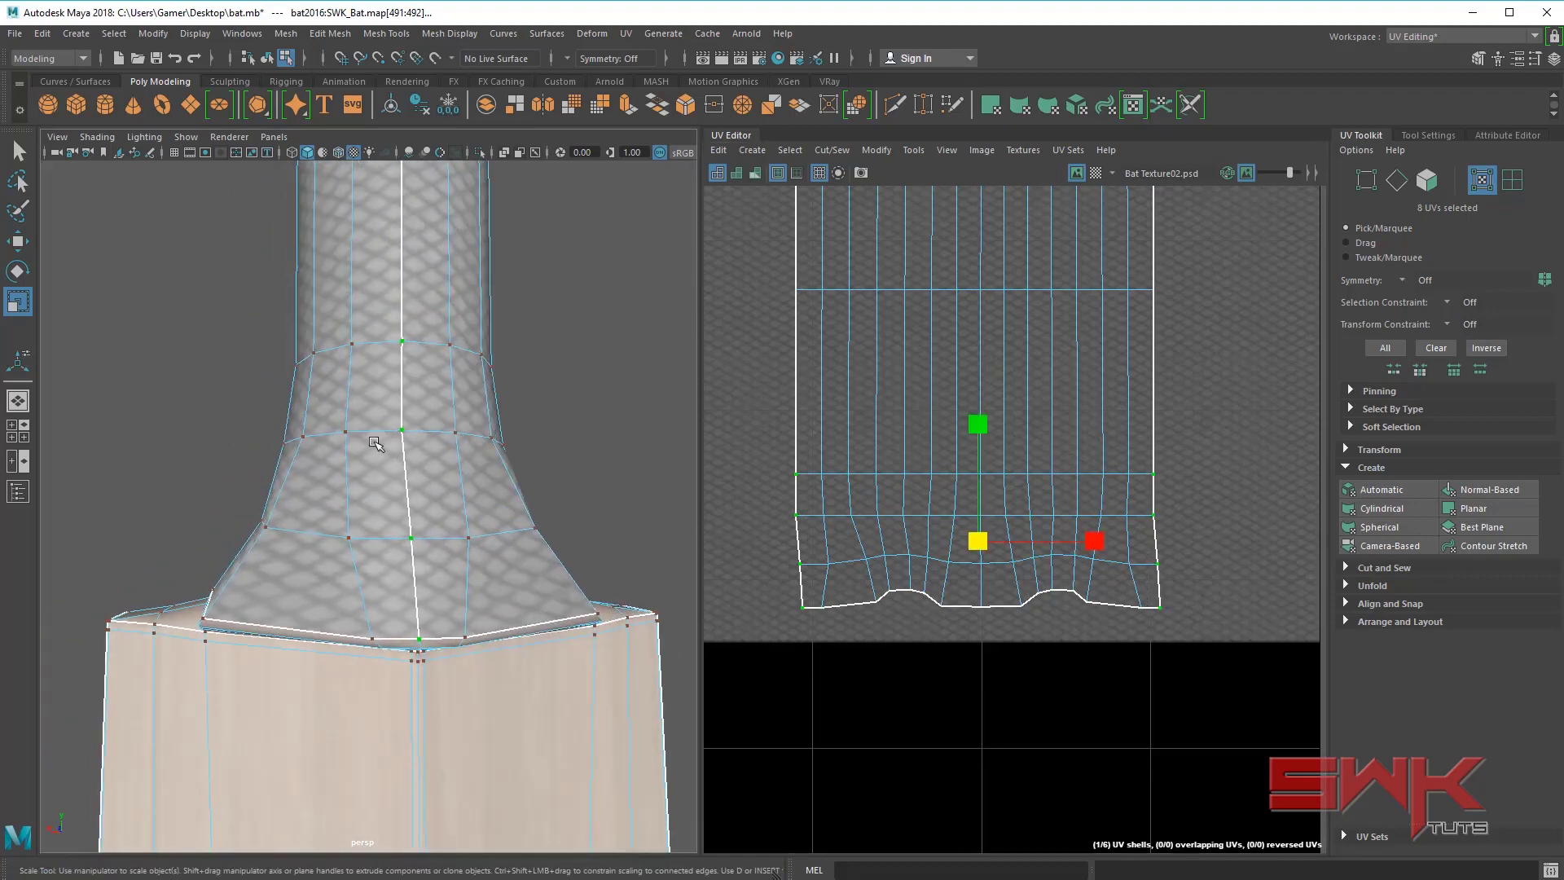
{"action": "mouse_move", "coordinate": [401, 600]}
{"action": "left_mouse_down", "text": "alt"}
{"action": "mouse_move", "coordinate": [383, 583]}
{"action": "mouse_move", "coordinate": [663, 575]}
{"action": "mouse_move", "coordinate": [388, 582]}
{"action": "left_mouse_up", "text": "alt"}
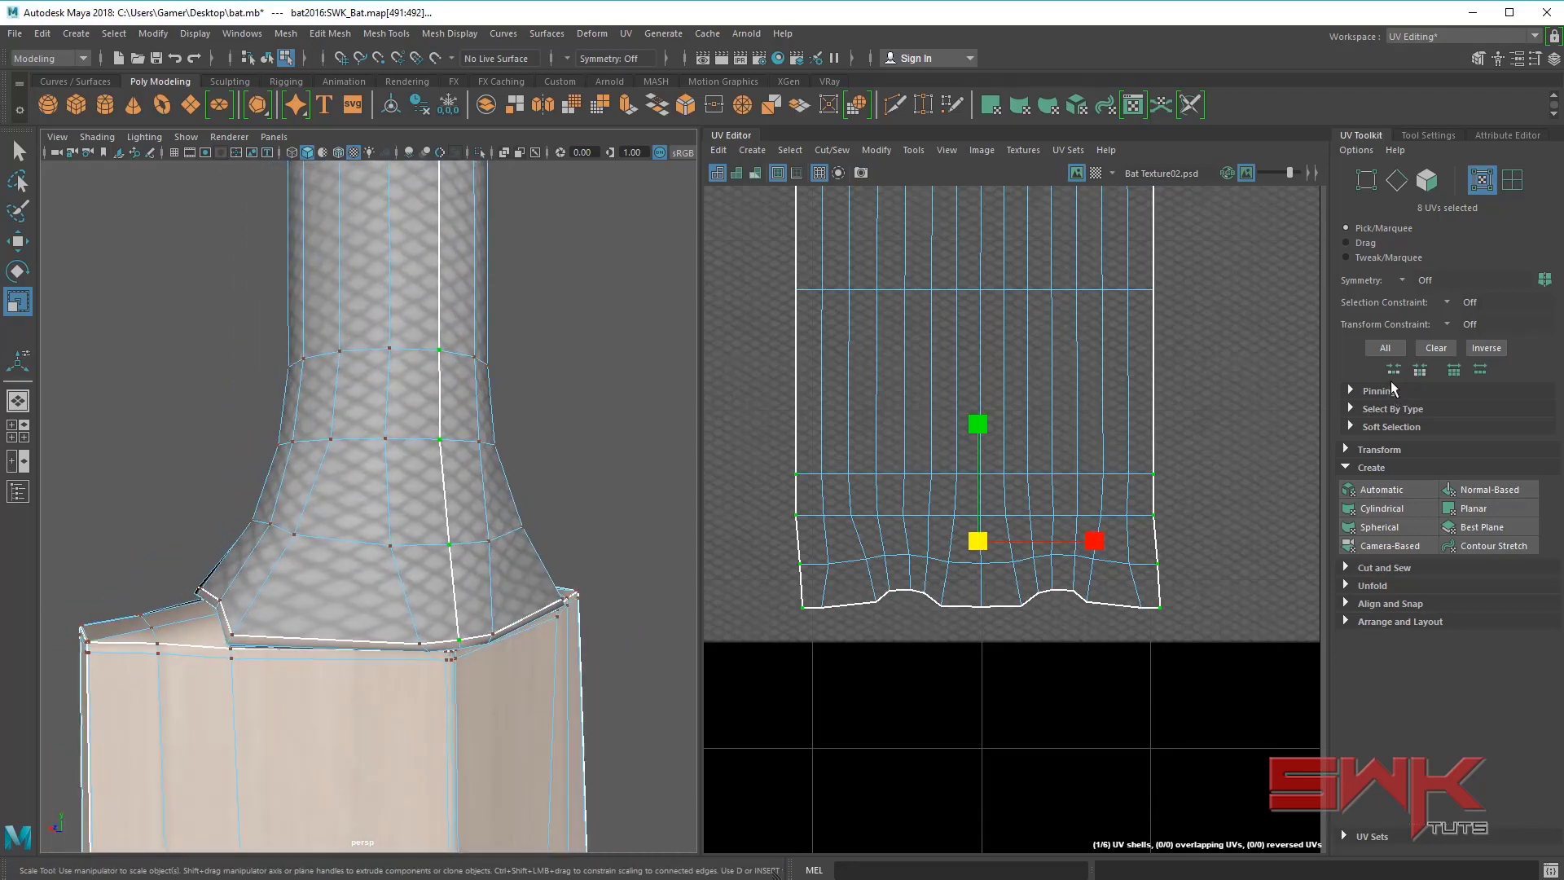
{"action": "left_click", "coordinate": [1366, 393]}
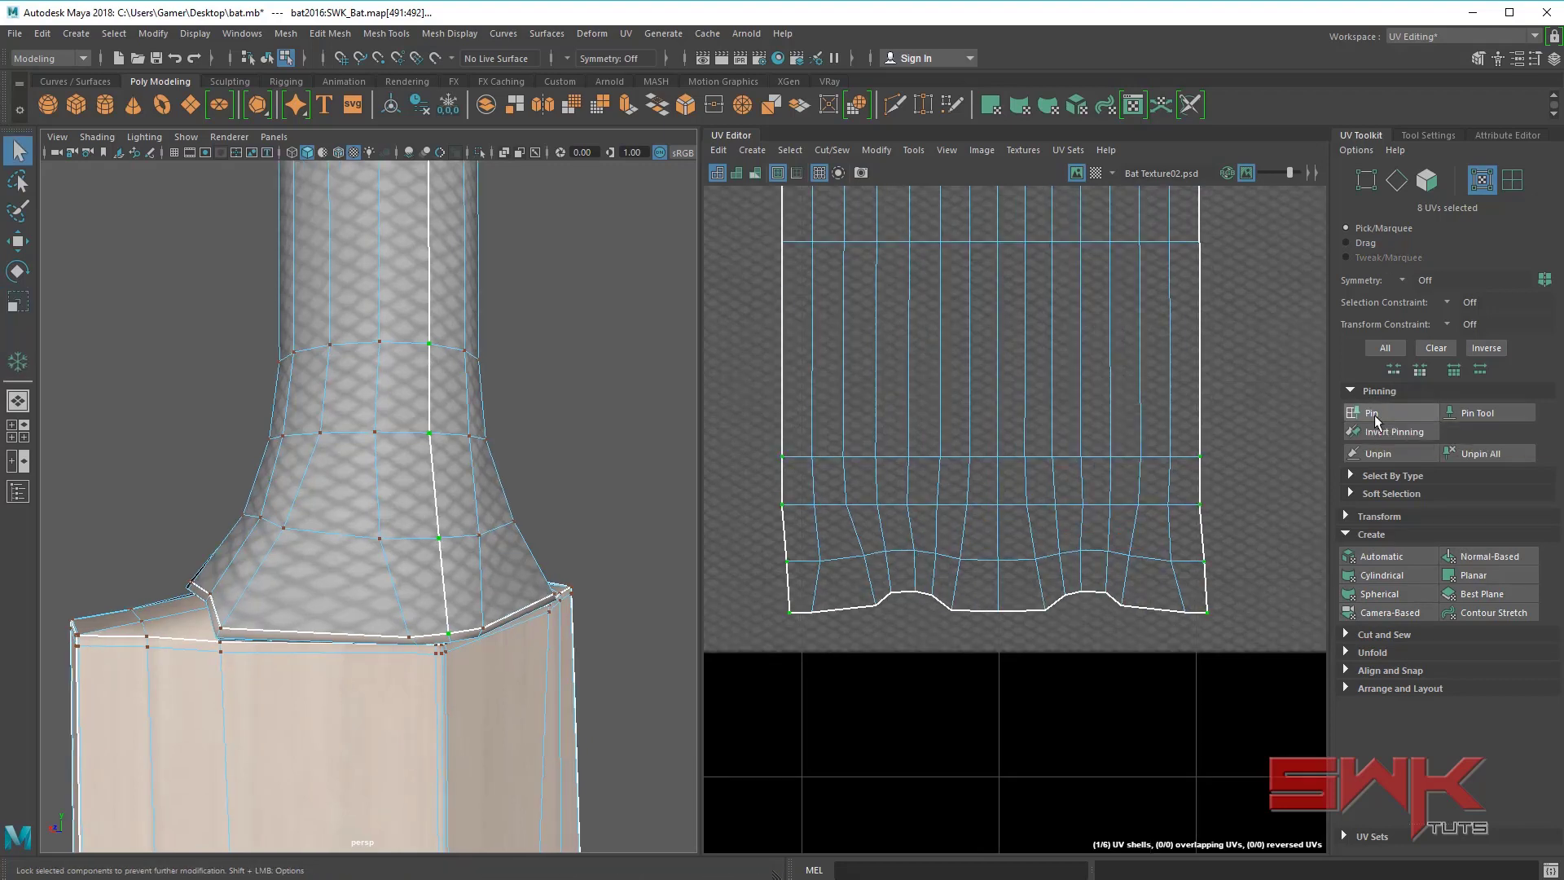
{"action": "left_click", "coordinate": [1372, 412]}
{"action": "scroll", "coordinate": [1140, 450], "scroll_direction": "up", "scroll_amount": 3}
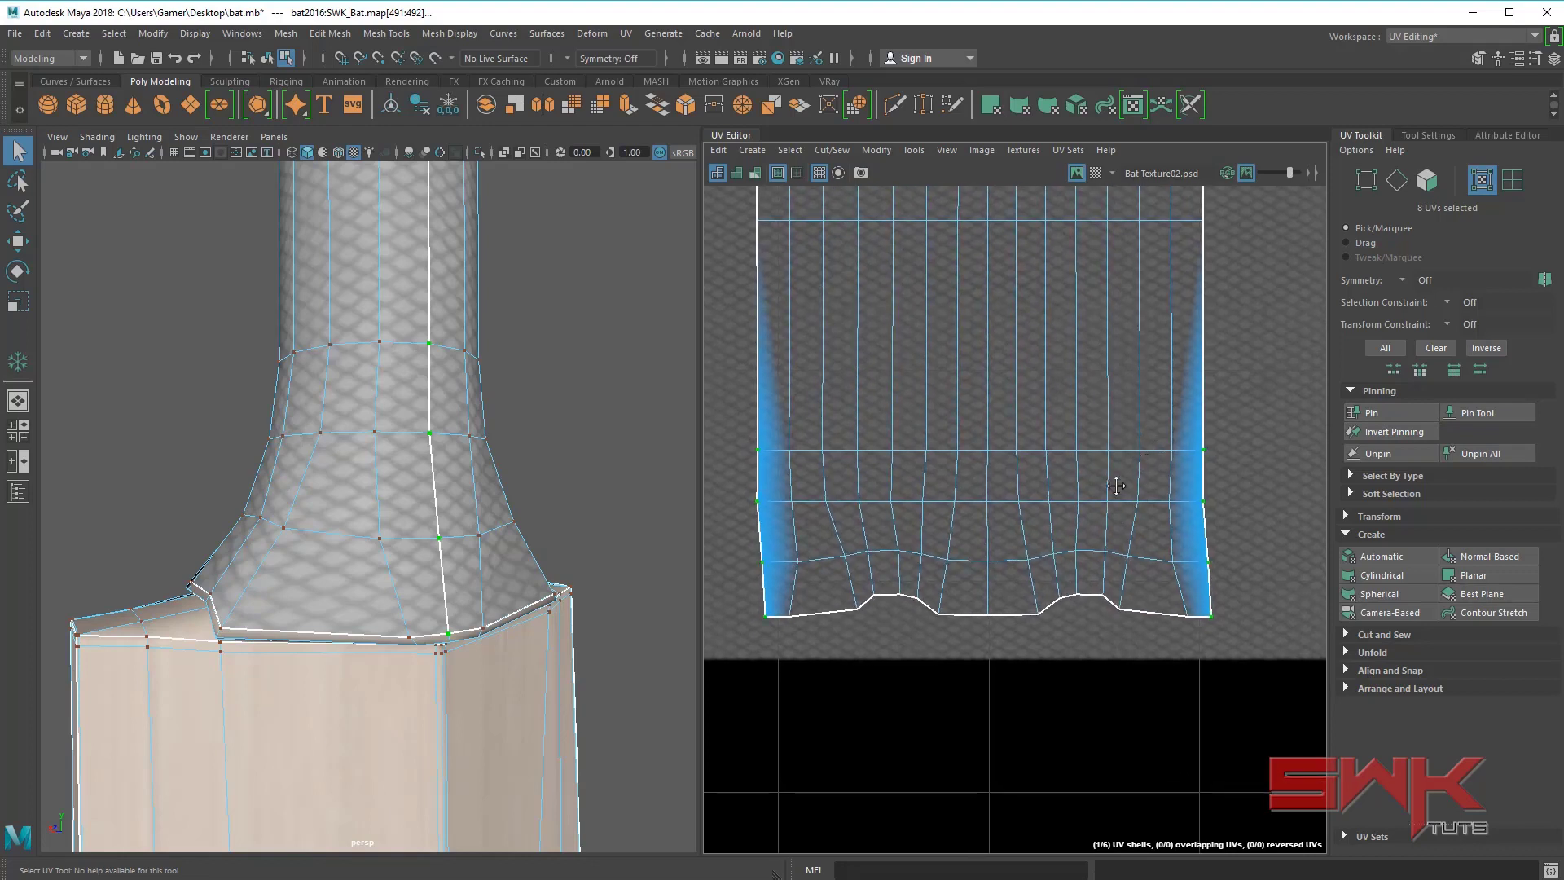
{"action": "left_click", "coordinate": [782, 33]}
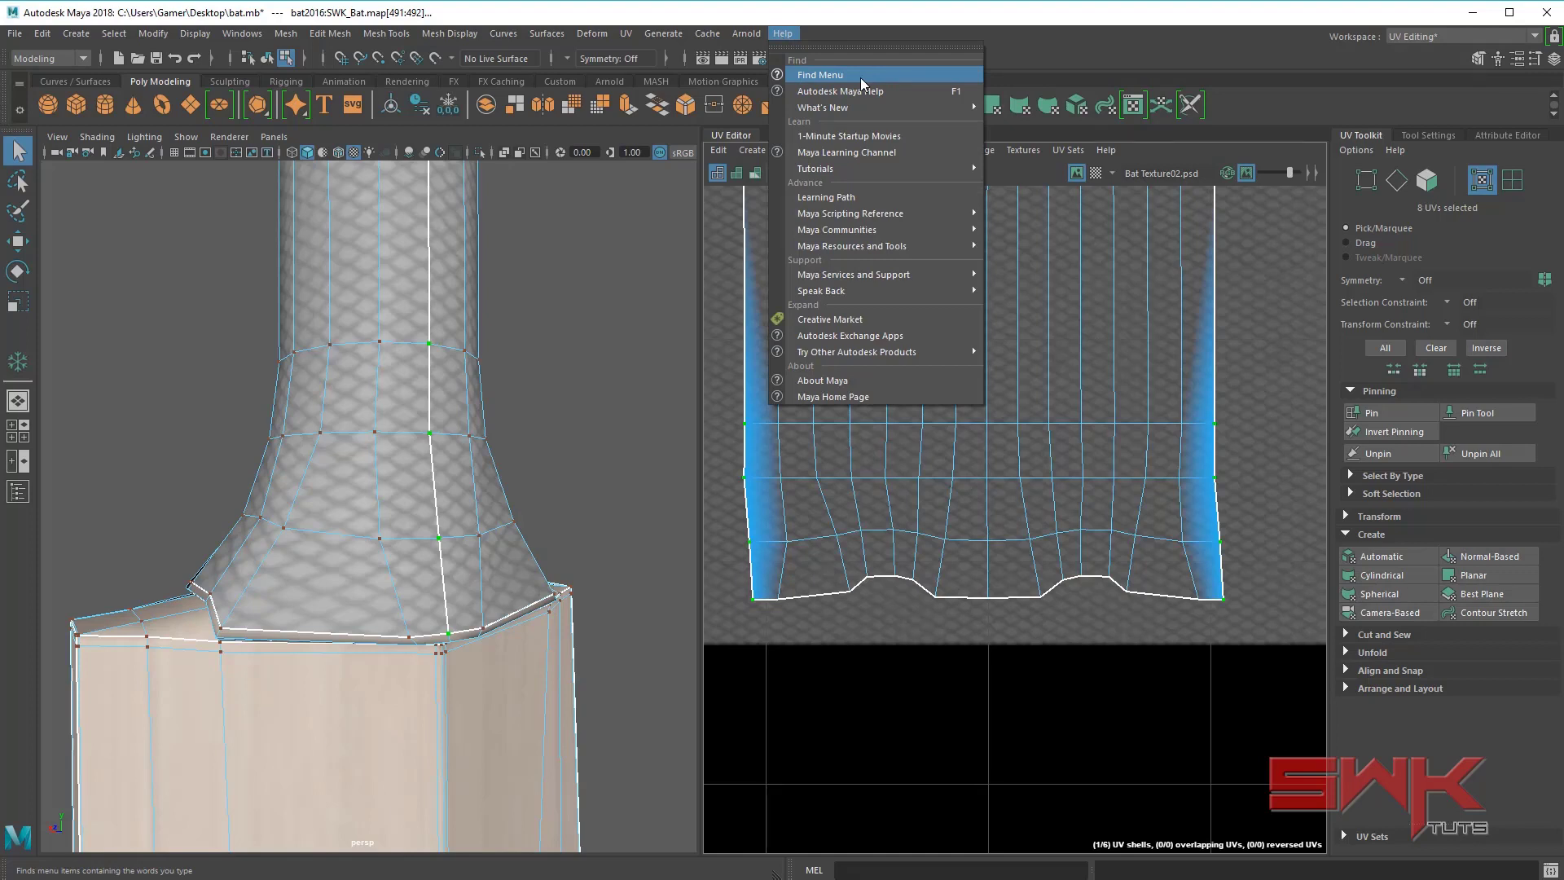
{"action": "left_click", "coordinate": [1177, 153]}
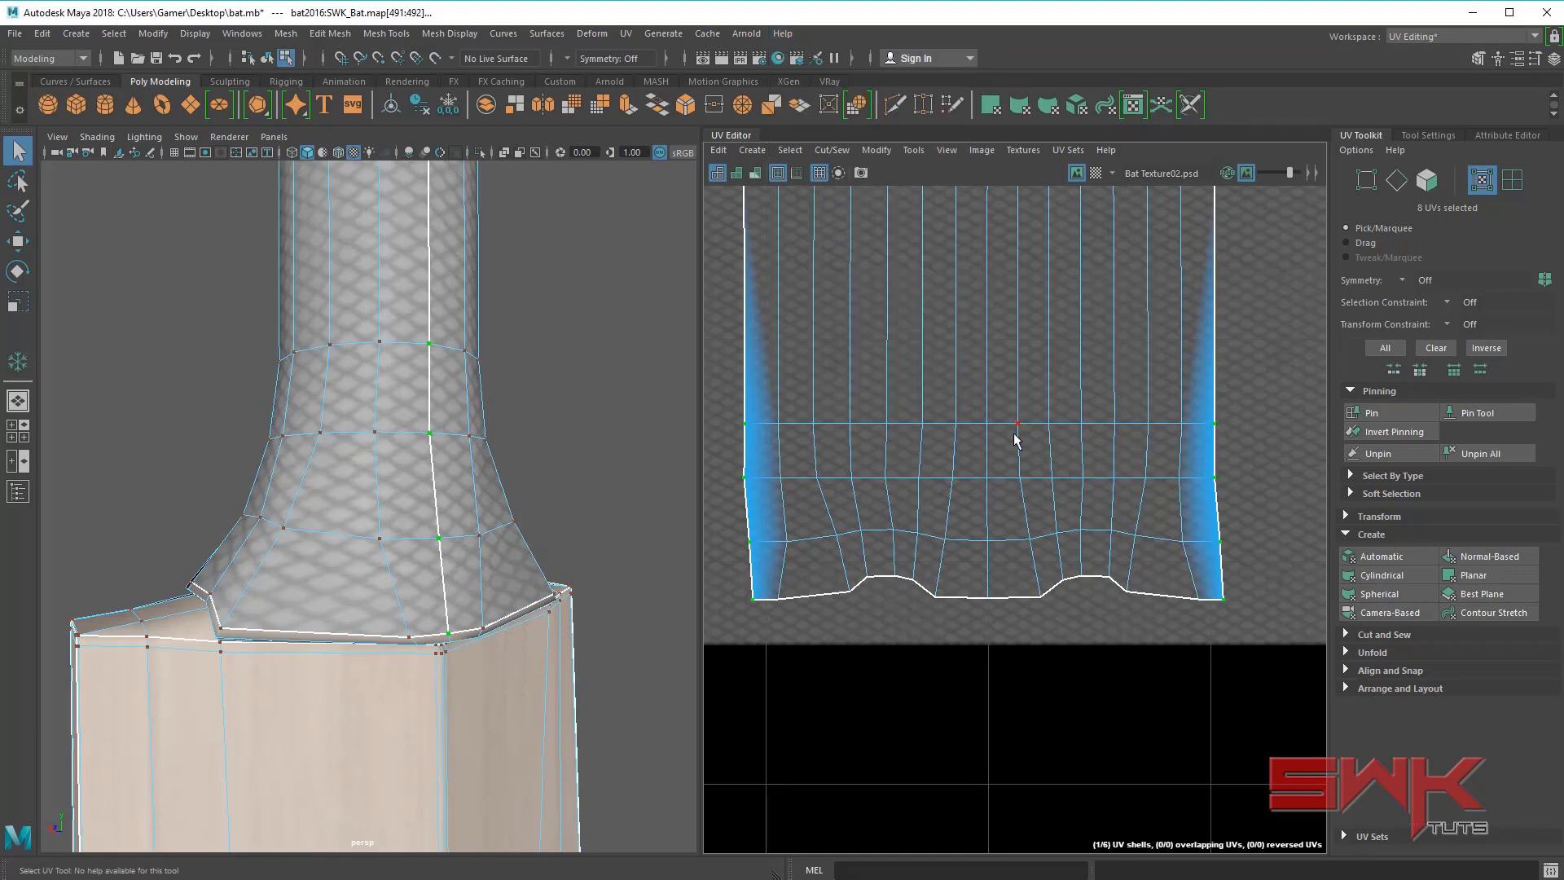
- Select all UVs in the four lowest rows of the handle shell
{"action": "middle_click_drag", "start_coordinate": [1017, 430], "coordinate": [1027, 420], "text": "alt"}
{"action": "right_click_drag", "start_coordinate": [1027, 420], "coordinate": [949, 419], "text": "alt"}
{"action": "middle_click_drag", "start_coordinate": [949, 419], "coordinate": [937, 428], "text": "alt"}
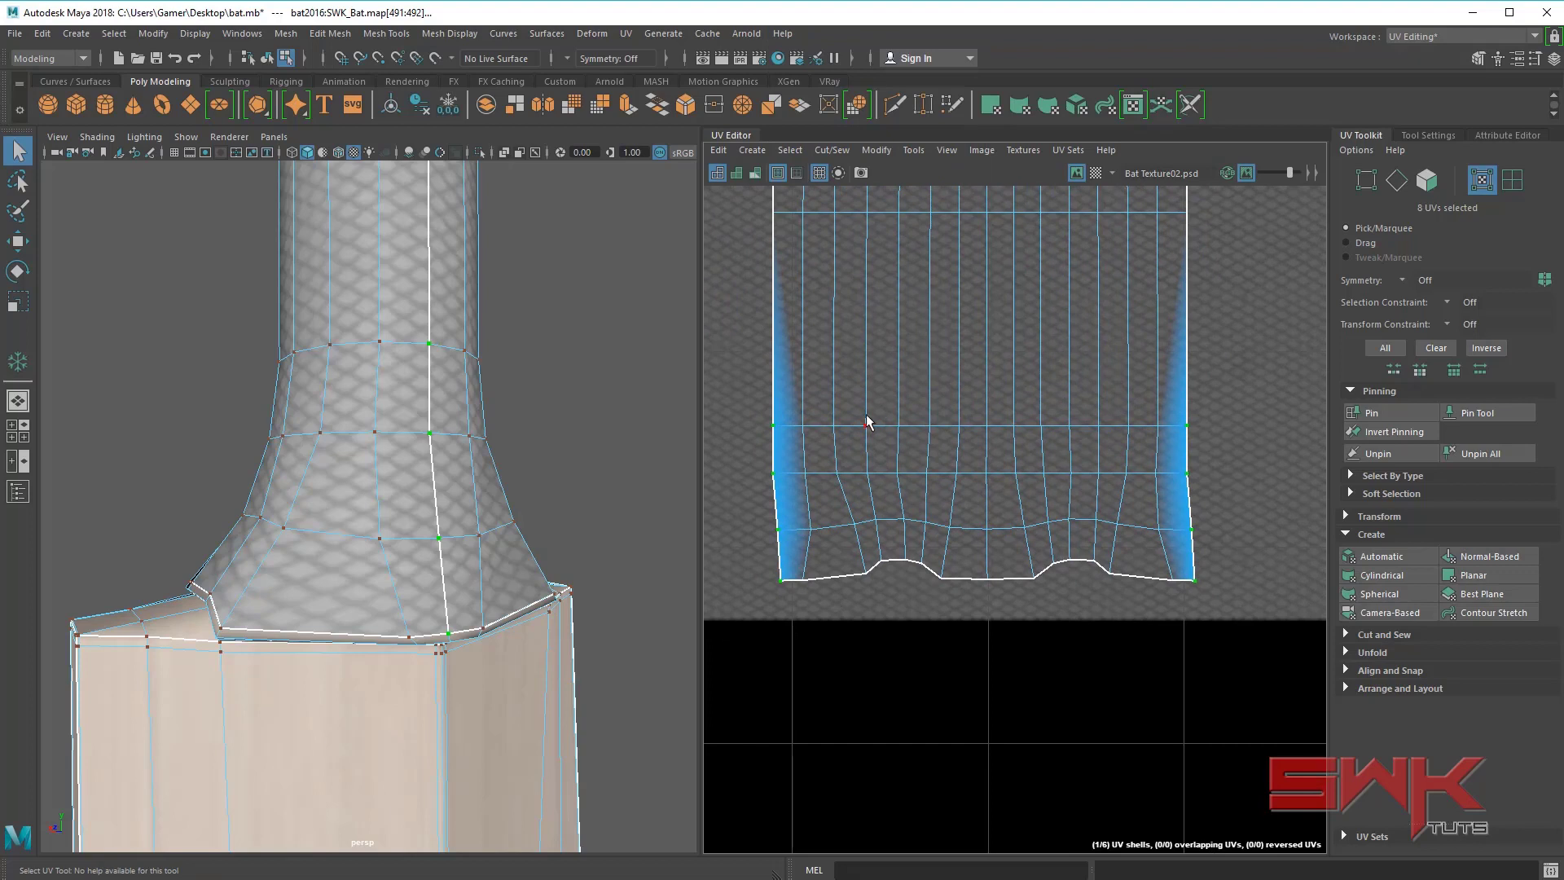
{"action": "left_click_drag", "start_coordinate": [728, 400], "coordinate": [1217, 638]}
{"action": "left_click_drag", "start_coordinate": [579, 570], "coordinate": [592, 561], "text": "alt"}
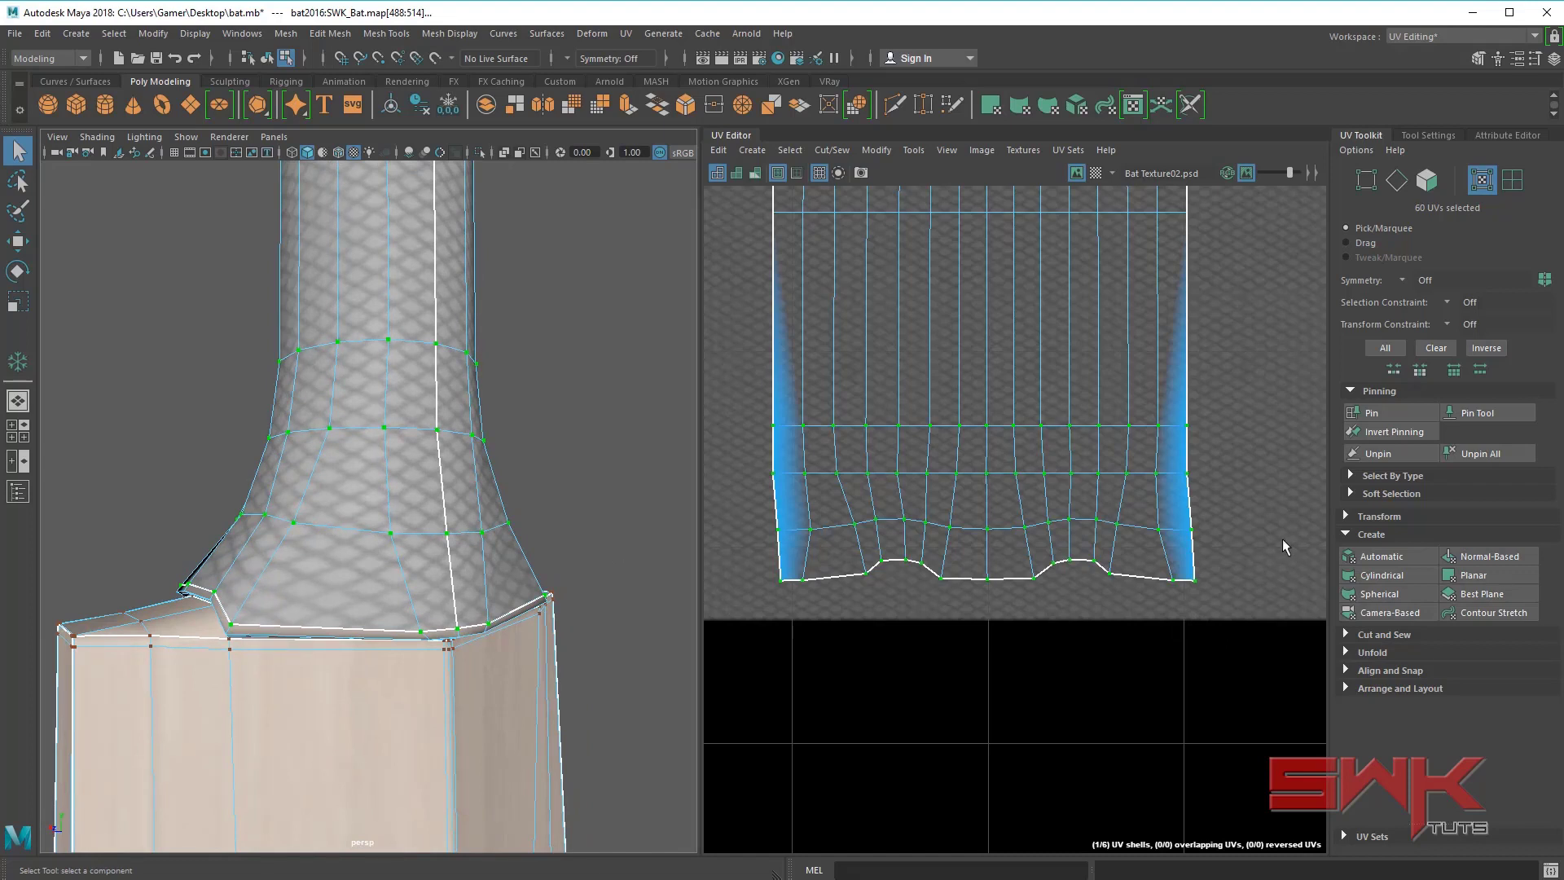
- Show the UV Distortion display for all the bat's UV shells
{"action": "middle_click_drag", "start_coordinate": [1282, 540], "coordinate": [1236, 776], "text": "alt"}
{"action": "right_click_drag", "start_coordinate": [1237, 776], "coordinate": [1071, 620], "text": "alt"}
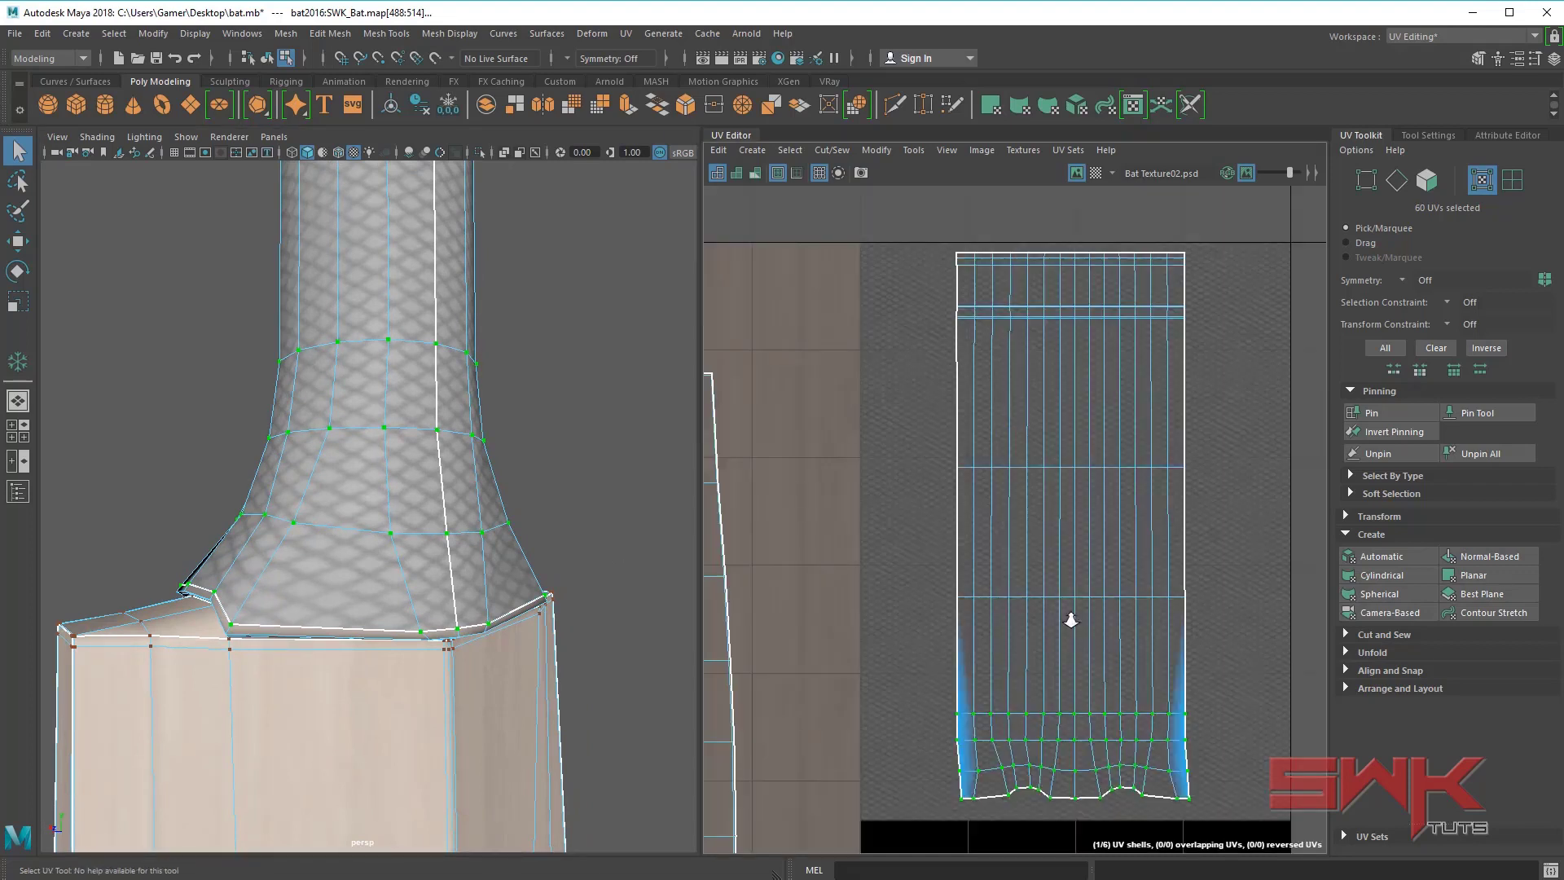
{"action": "middle_click_drag", "start_coordinate": [1068, 619], "coordinate": [1038, 594], "text": "alt"}
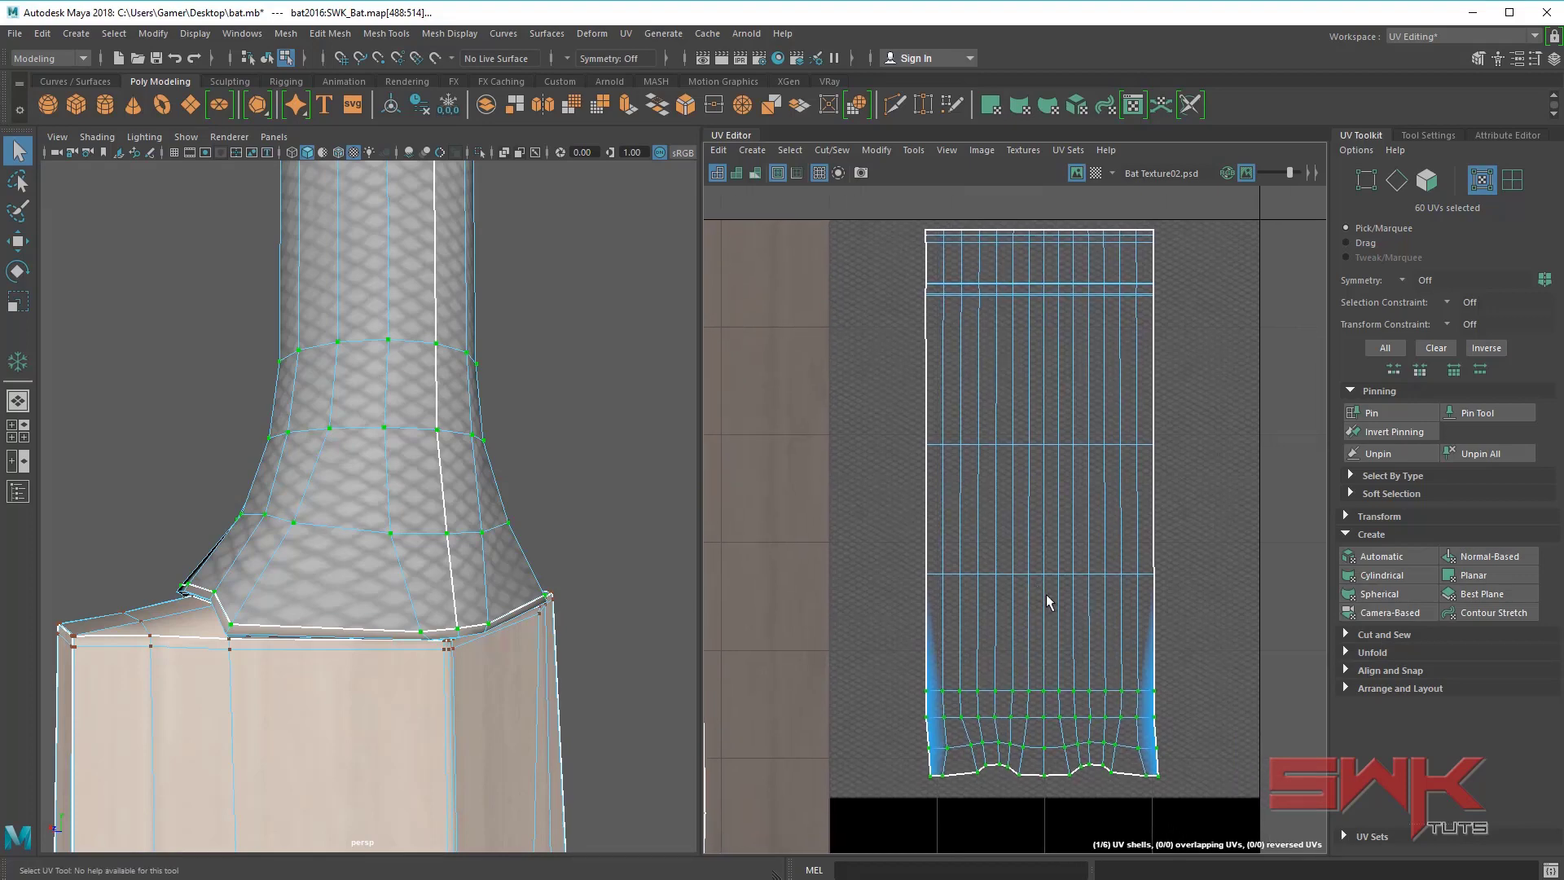
{"action": "right_click_drag", "start_coordinate": [1046, 593], "coordinate": [975, 452], "text": "alt"}
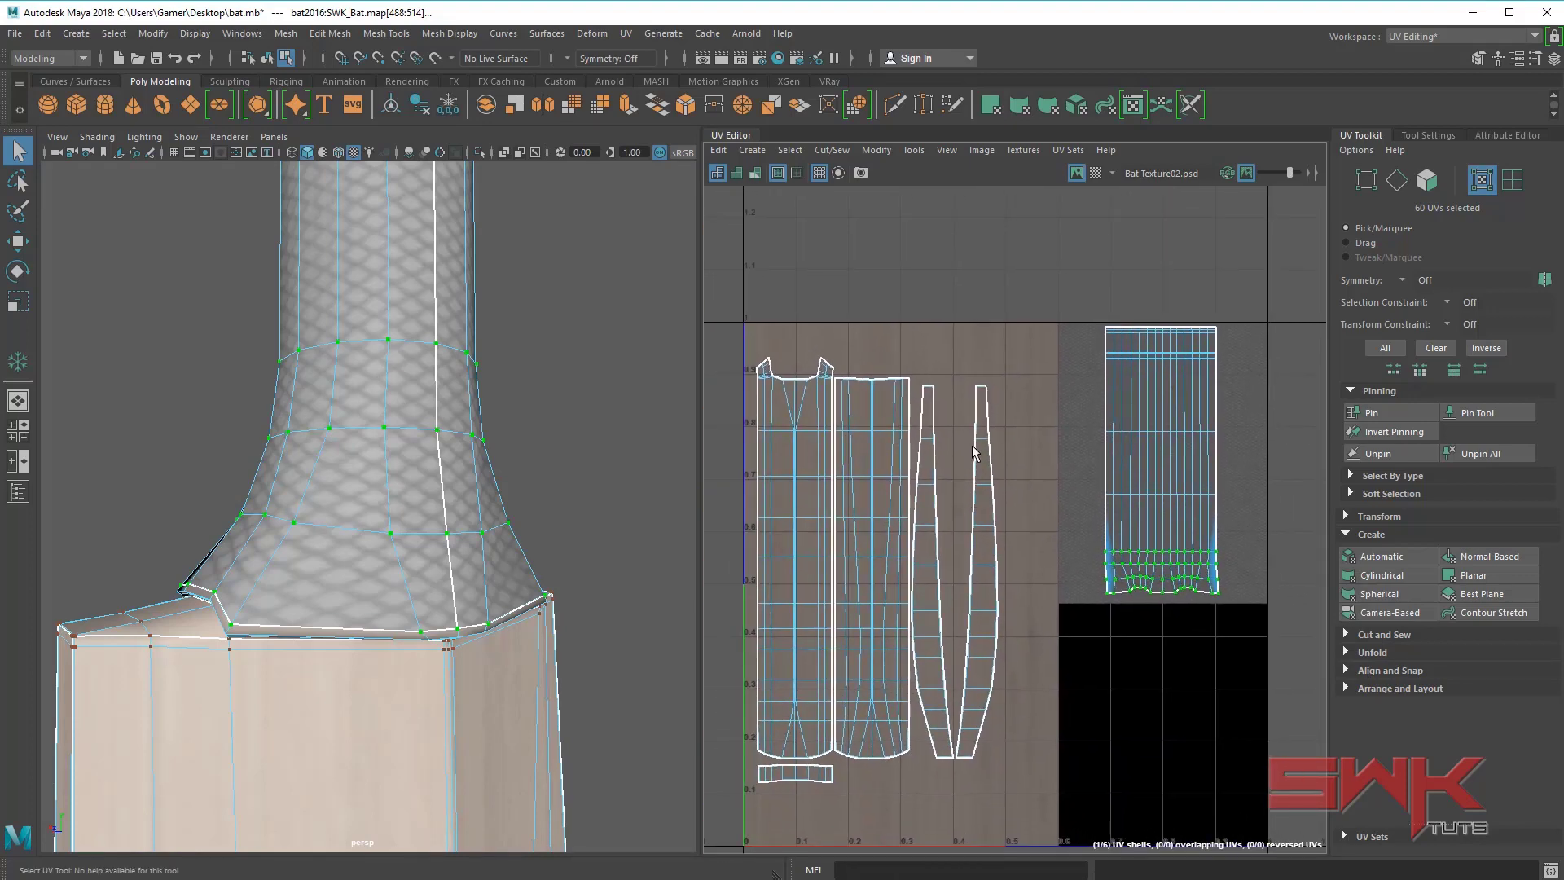
{"action": "left_click", "coordinate": [946, 150]}
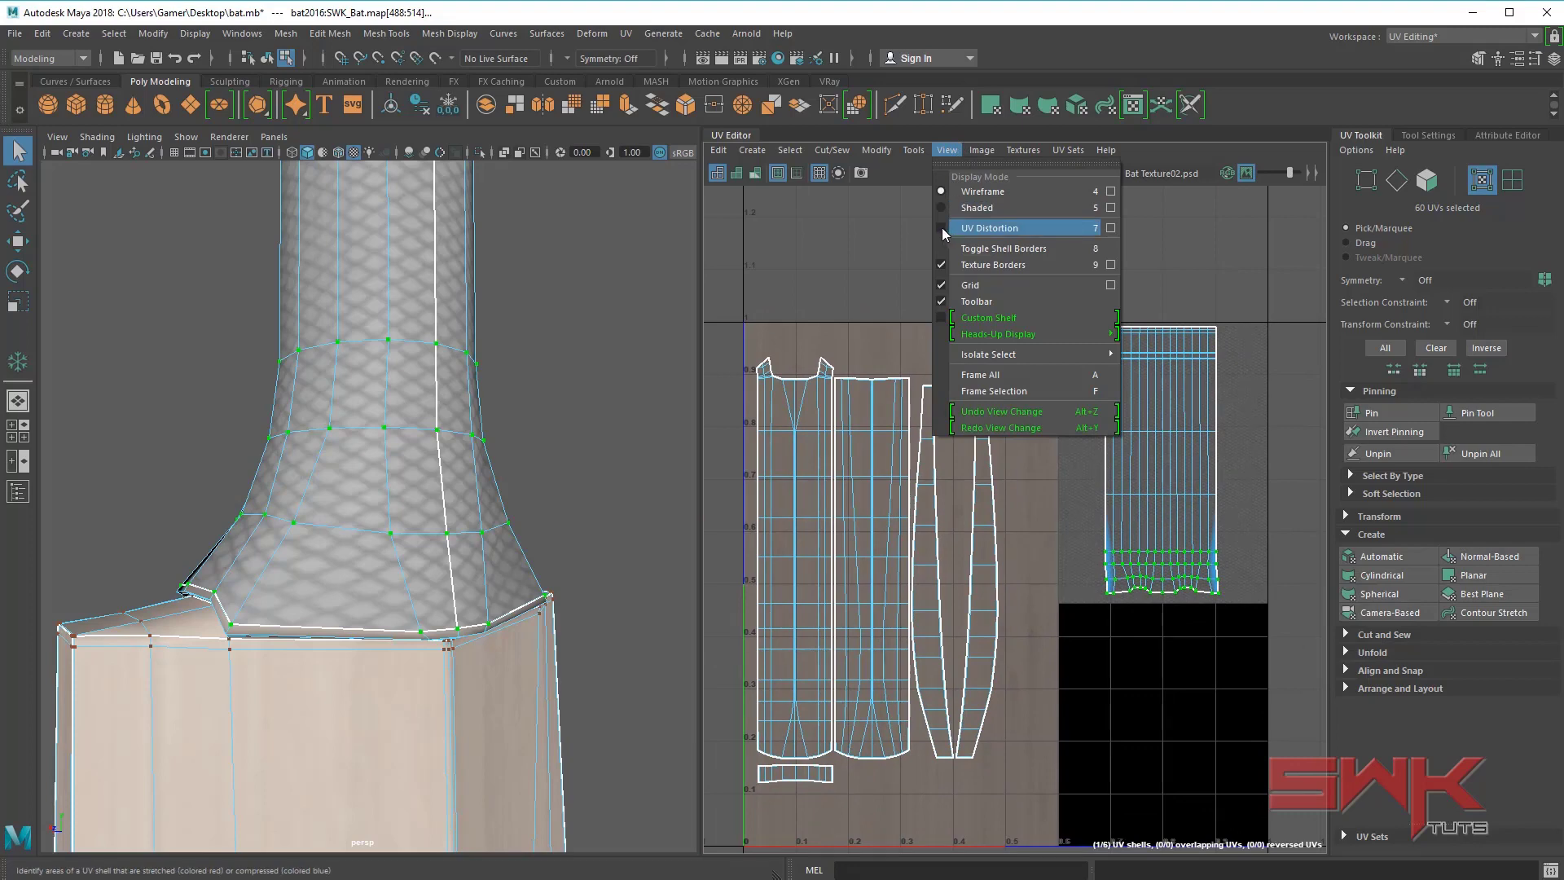
{"action": "left_click", "coordinate": [989, 228]}
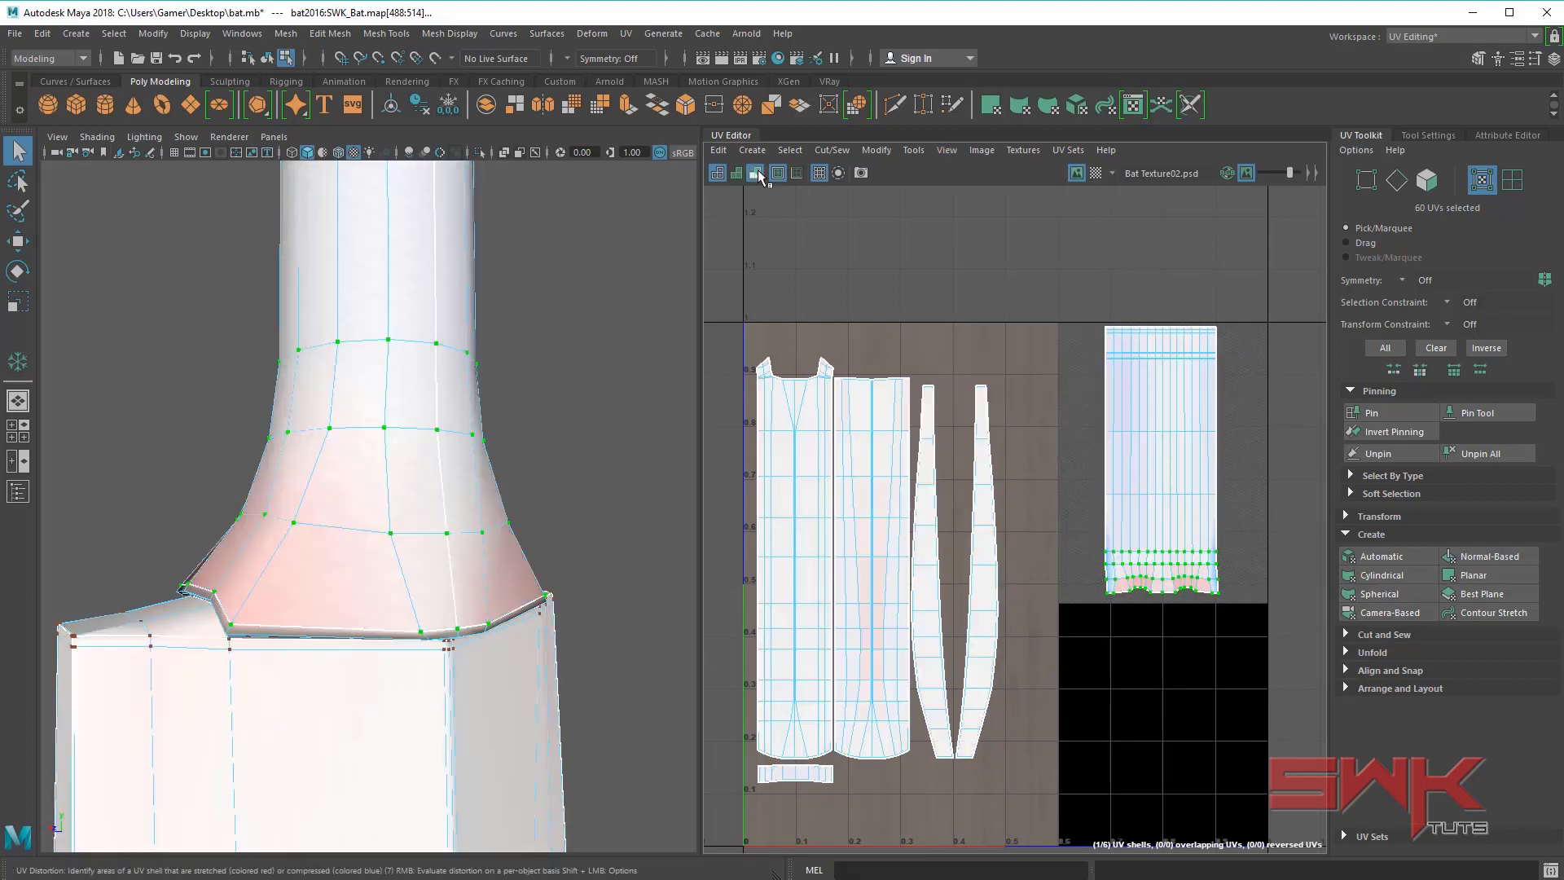
- Examine the distortion on the blade shells and the base of the handle shell, and turn off the distortion display
{"action": "middle_click_drag", "start_coordinate": [894, 588], "coordinate": [926, 488], "text": "alt"}
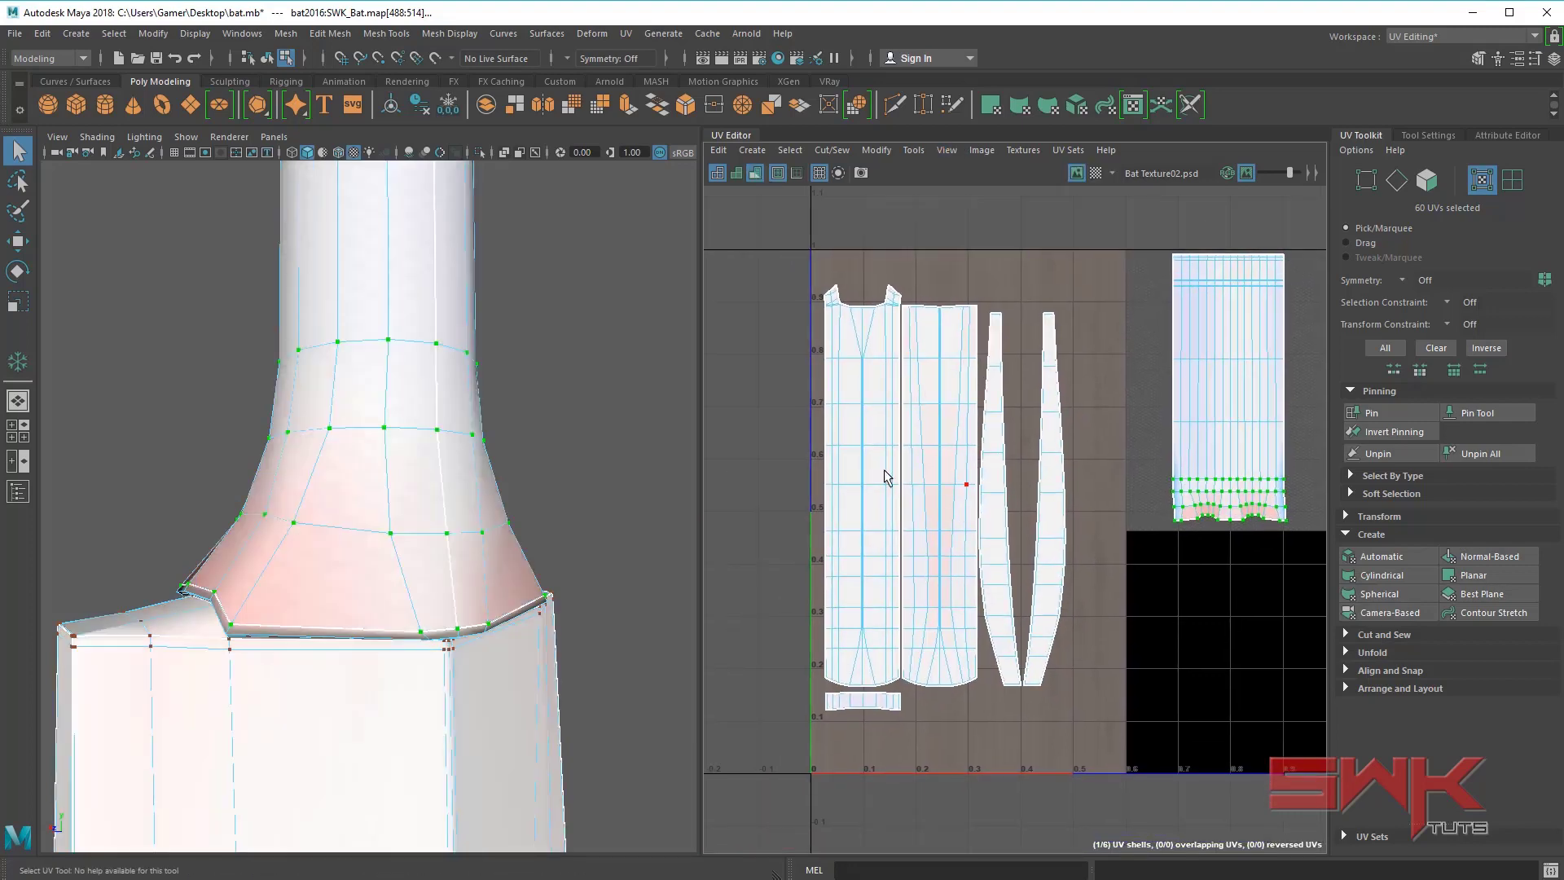
{"action": "scroll", "coordinate": [1028, 506], "scroll_direction": "up", "scroll_amount": 2}
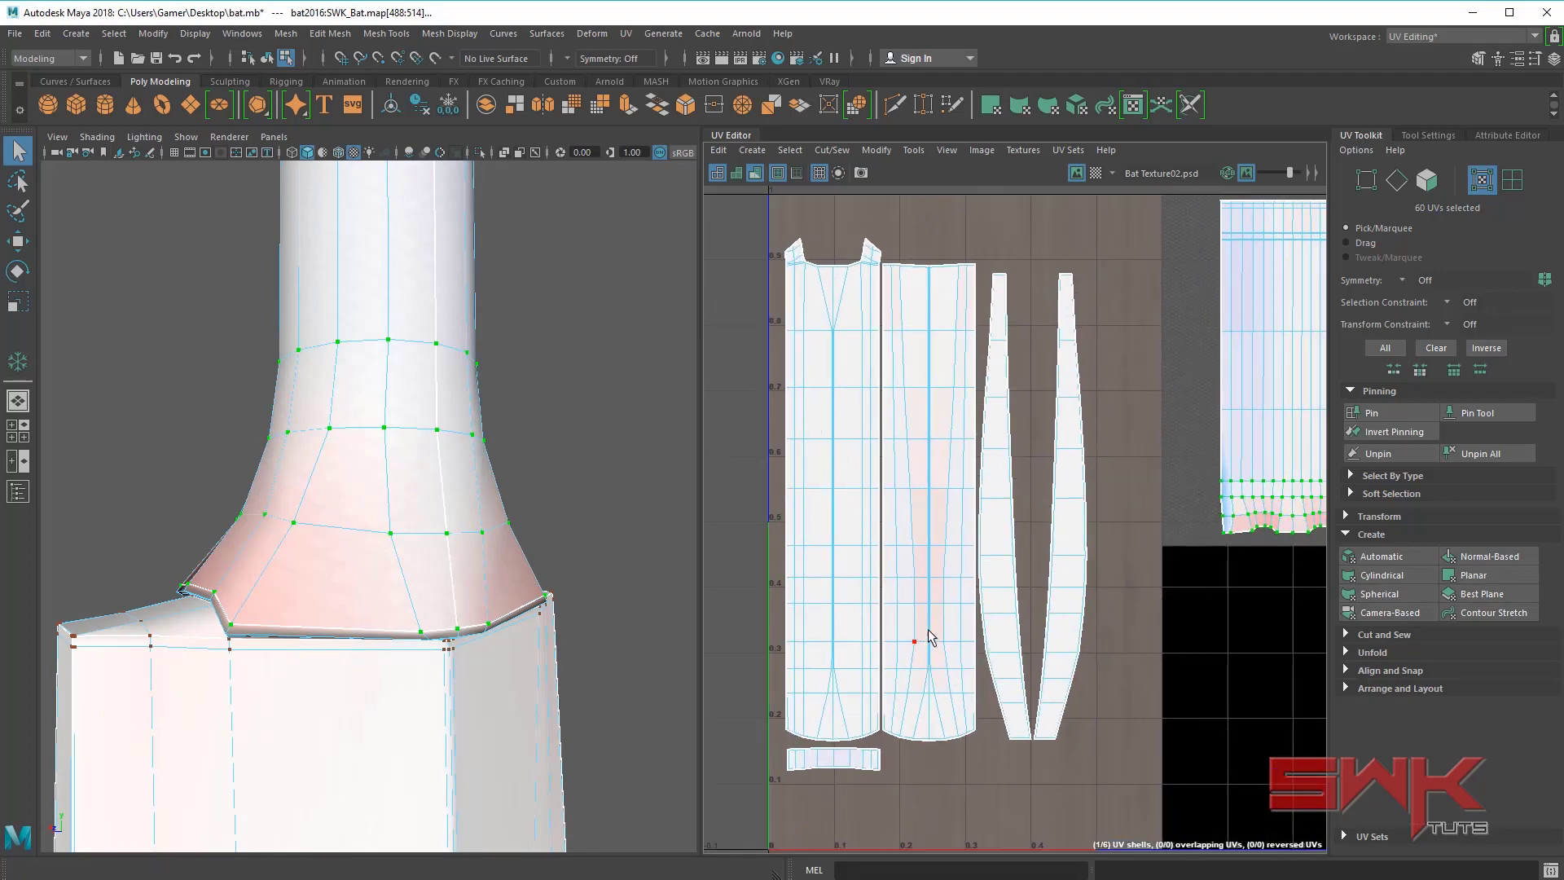
{"action": "middle_click_drag", "start_coordinate": [926, 594], "coordinate": [896, 589], "text": "alt"}
{"action": "right_click_drag", "start_coordinate": [894, 589], "coordinate": [1086, 675], "text": "alt"}
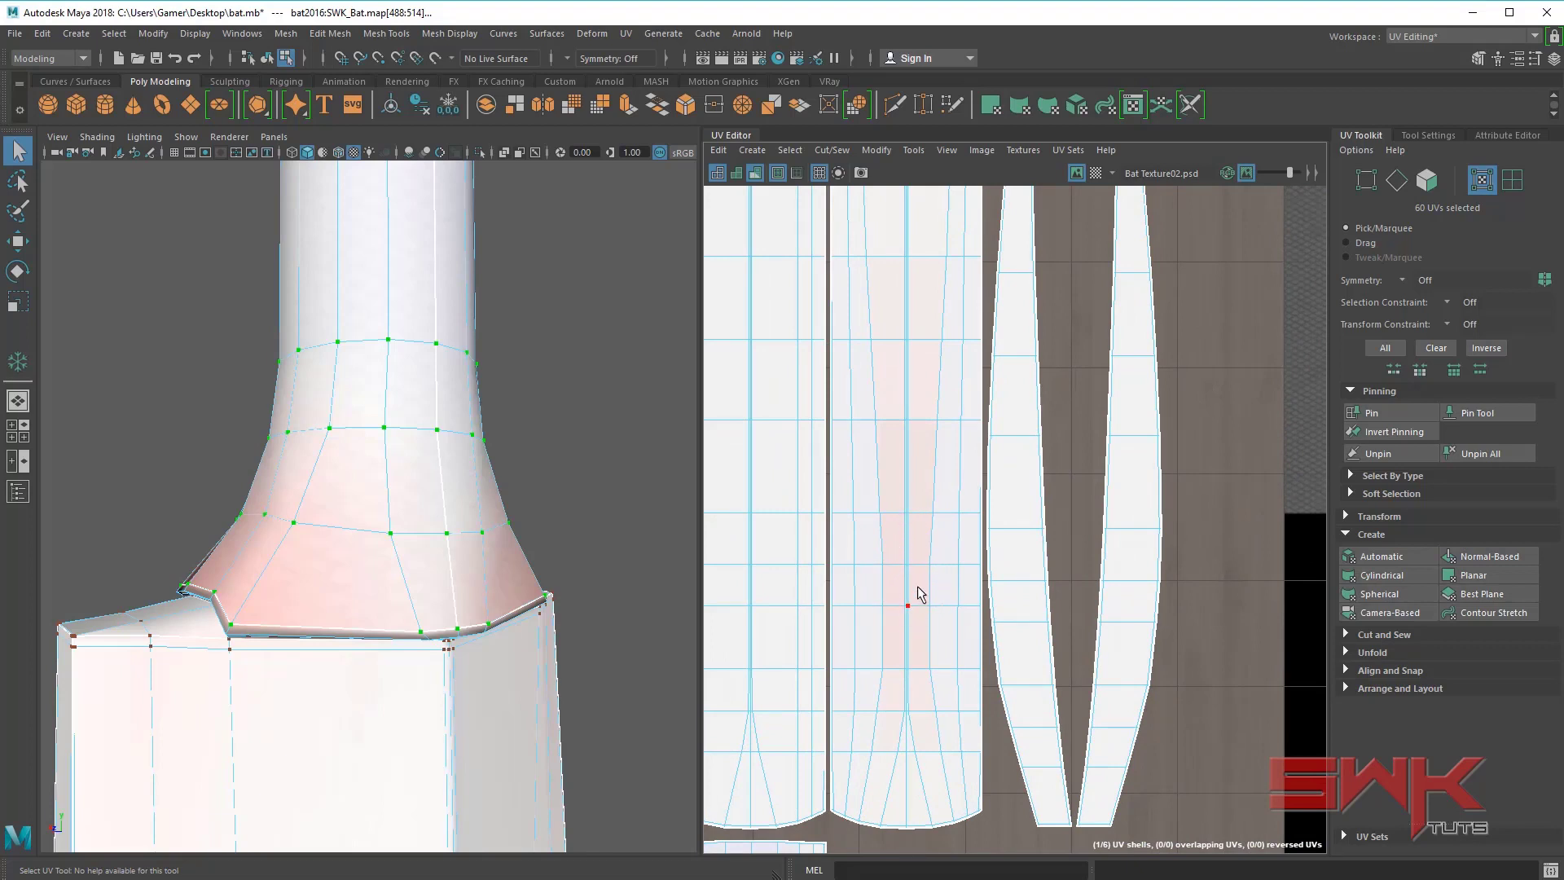
{"action": "key", "text": "f"}
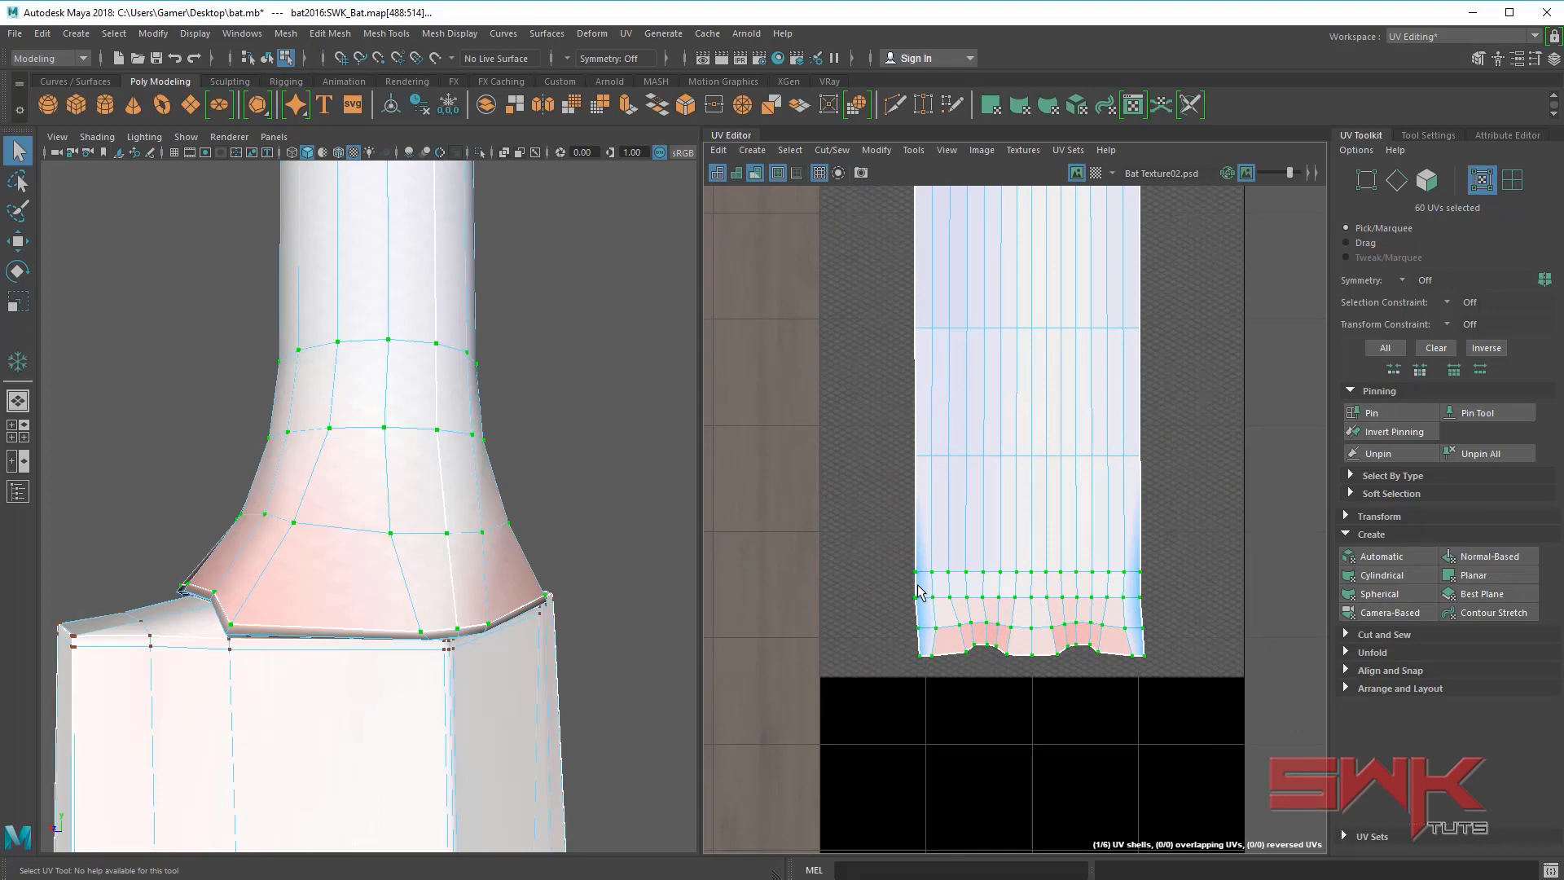
{"action": "scroll", "coordinate": [888, 573], "scroll_direction": "down", "scroll_amount": 1}
{"action": "middle_click_drag", "start_coordinate": [888, 573], "coordinate": [1076, 576], "text": "alt"}
{"action": "scroll", "coordinate": [1067, 574], "scroll_direction": "down", "scroll_amount": 1}
{"action": "middle_click_drag", "start_coordinate": [960, 562], "coordinate": [1011, 509], "text": "alt"}
{"action": "right_click_drag", "start_coordinate": [1010, 509], "coordinate": [984, 512], "text": "alt"}
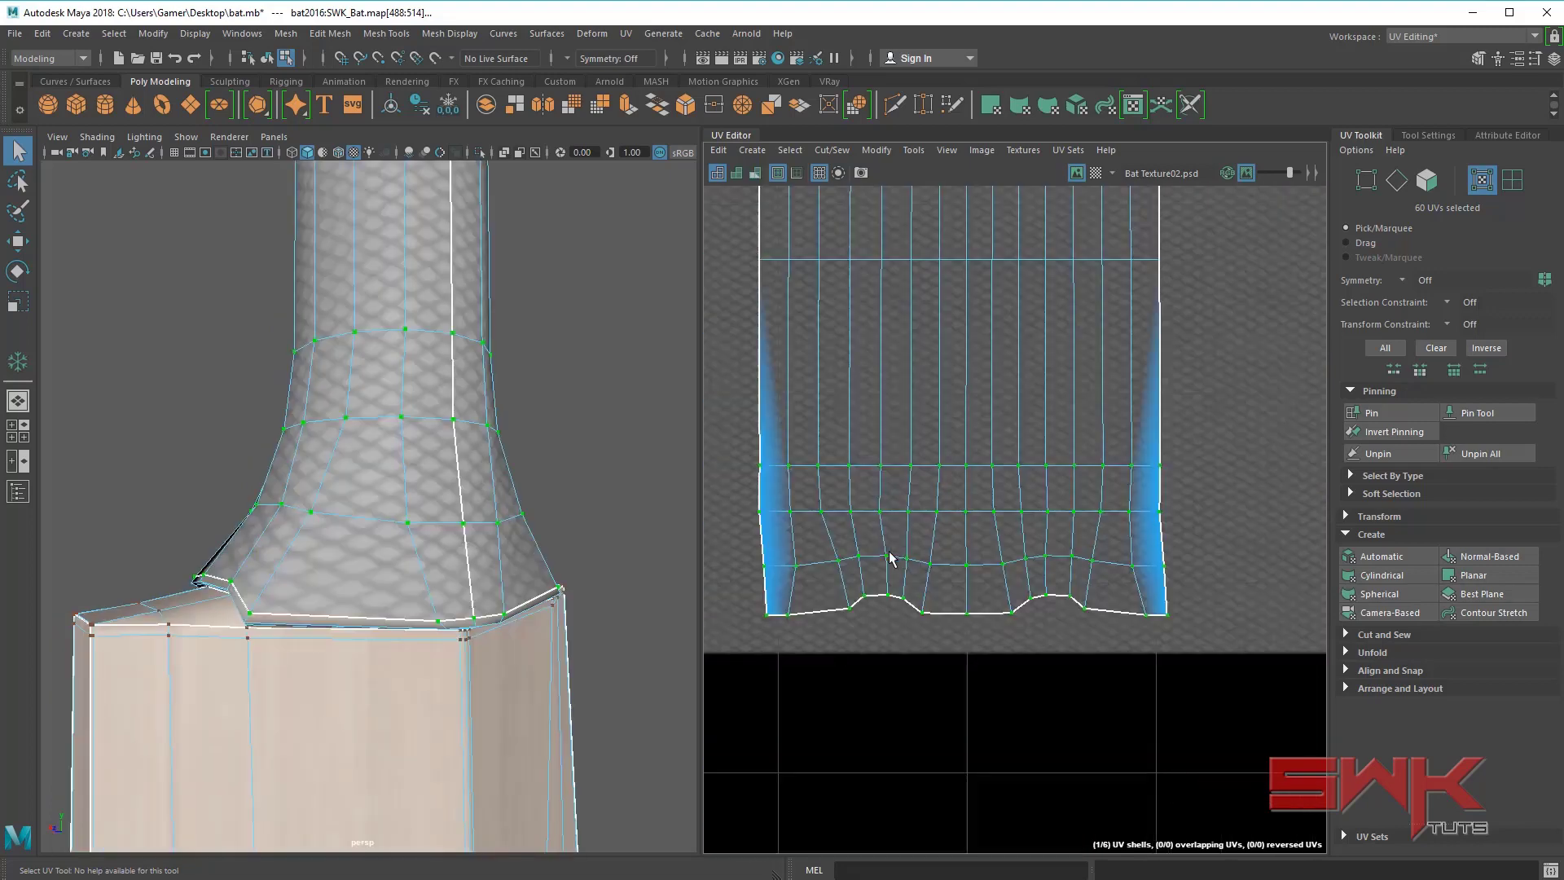
- Unfold the selected UVs at the base of the handle shell
{"action": "left_click_drag", "start_coordinate": [395, 539], "coordinate": [345, 565], "text": "alt"}
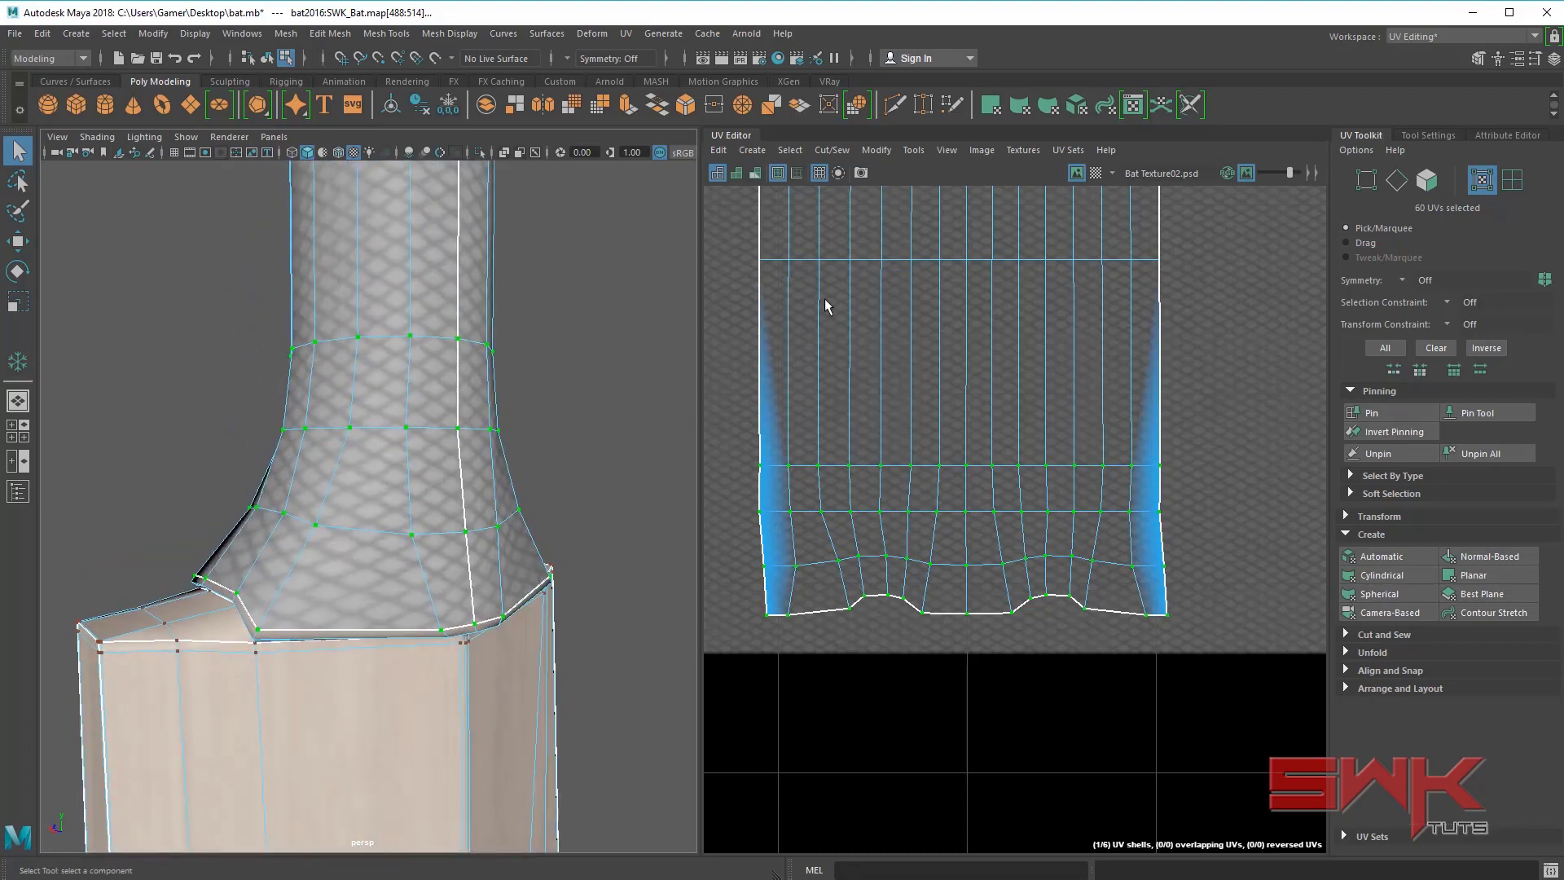
{"action": "left_click", "coordinate": [876, 152]}
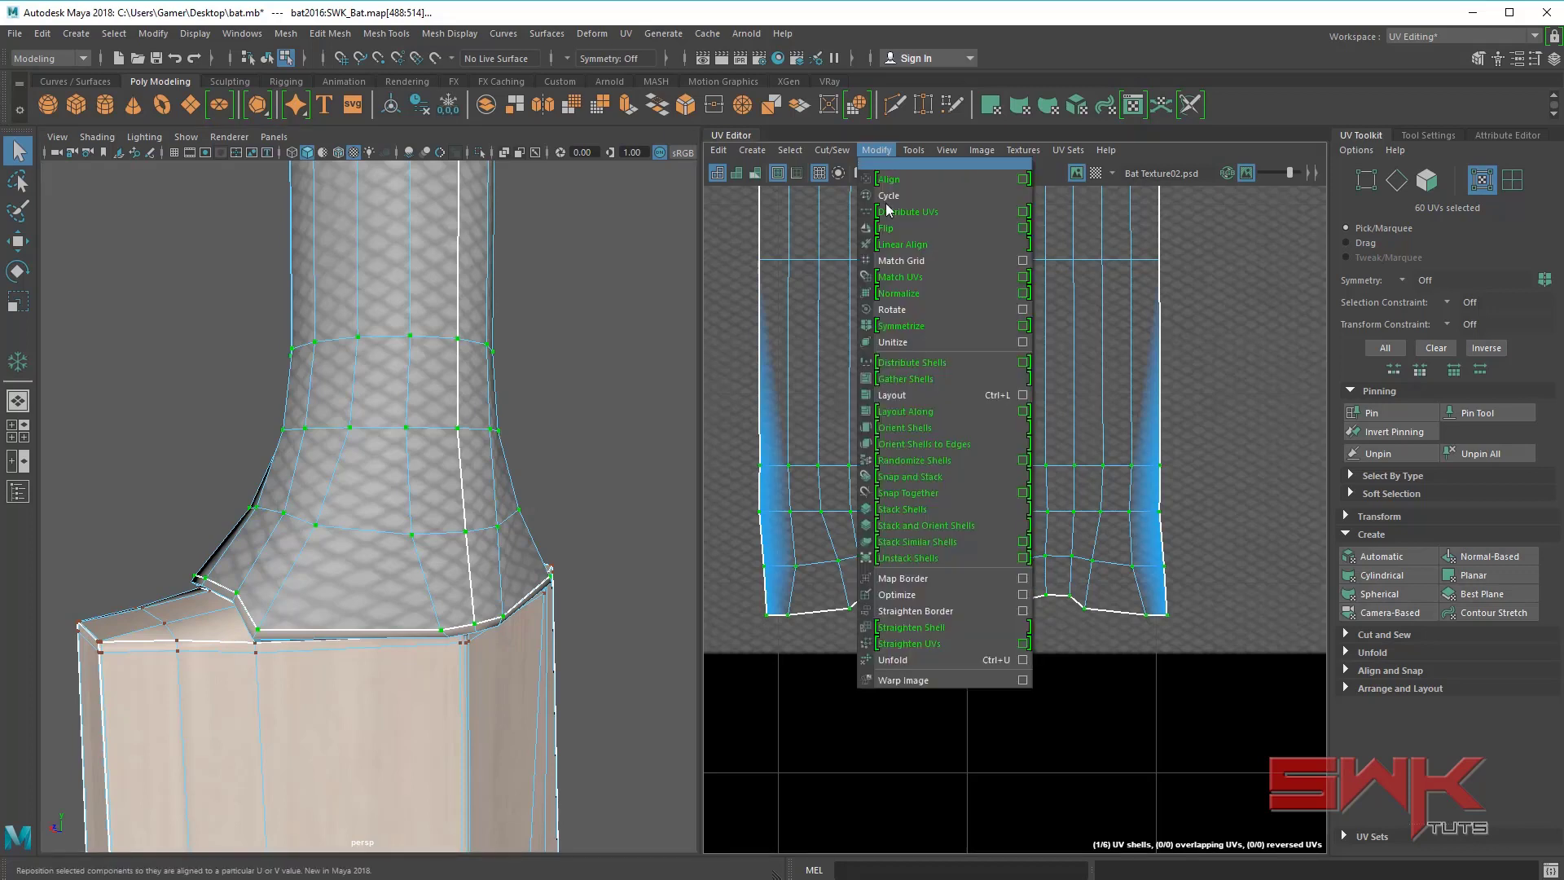
{"action": "left_click", "coordinate": [924, 656]}
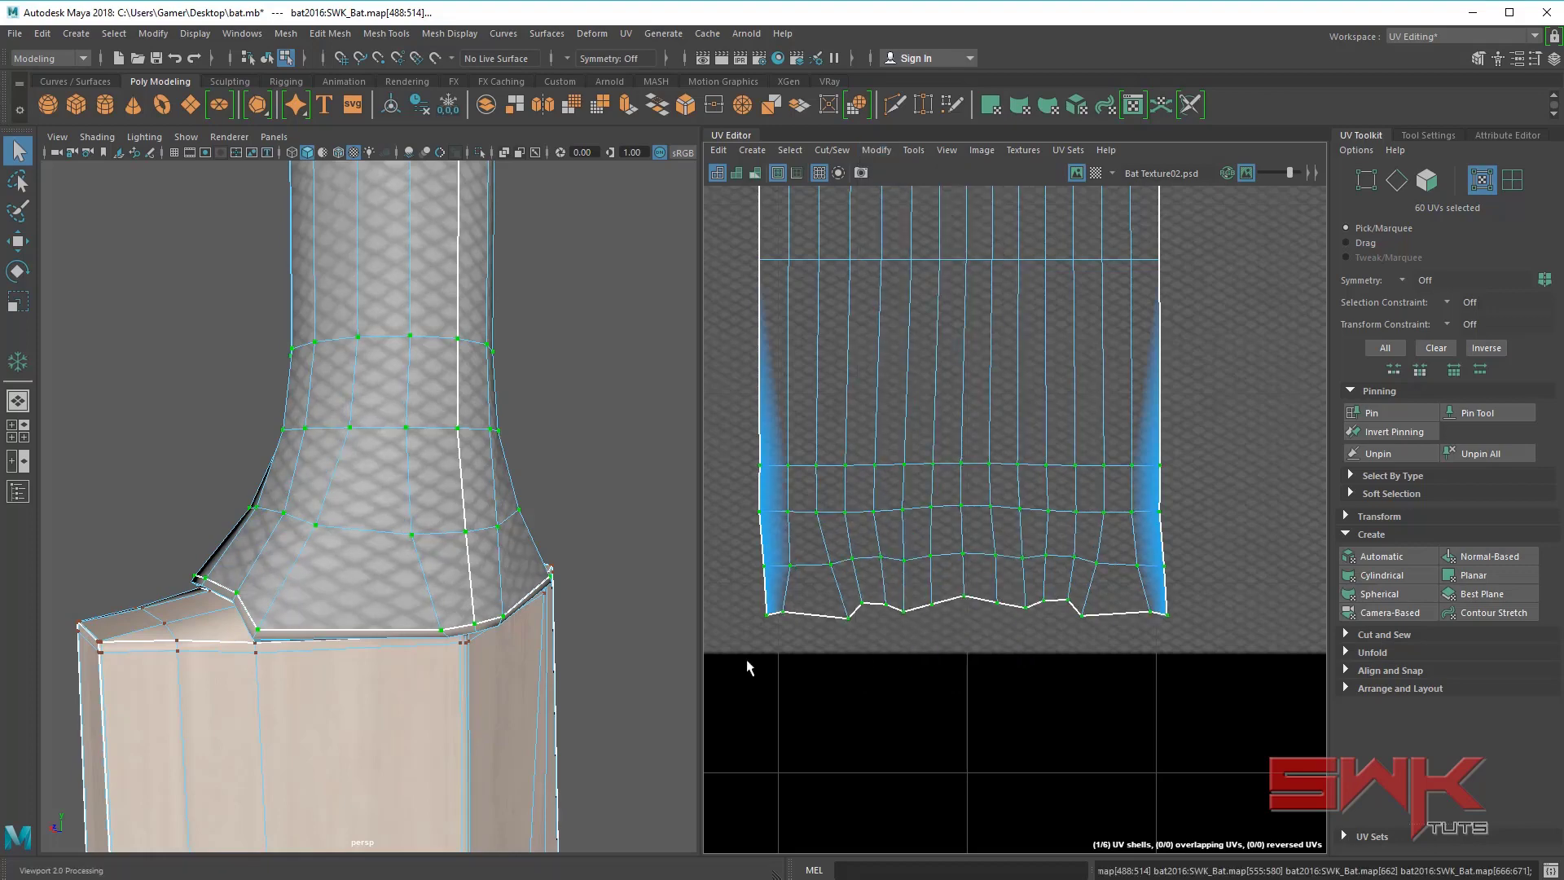
- Switch the bat from UV selection to object mode and select the whole mesh
{"action": "mouse_move", "coordinate": [522, 621]}
{"action": "left_mouse_down", "text": "alt"}
{"action": "mouse_move", "coordinate": [408, 639]}
{"action": "mouse_move", "coordinate": [363, 621]}
{"action": "mouse_move", "coordinate": [69, 635]}
{"action": "mouse_move", "coordinate": [73, 619]}
{"action": "mouse_move", "coordinate": [548, 623]}
{"action": "left_mouse_up", "text": "alt"}
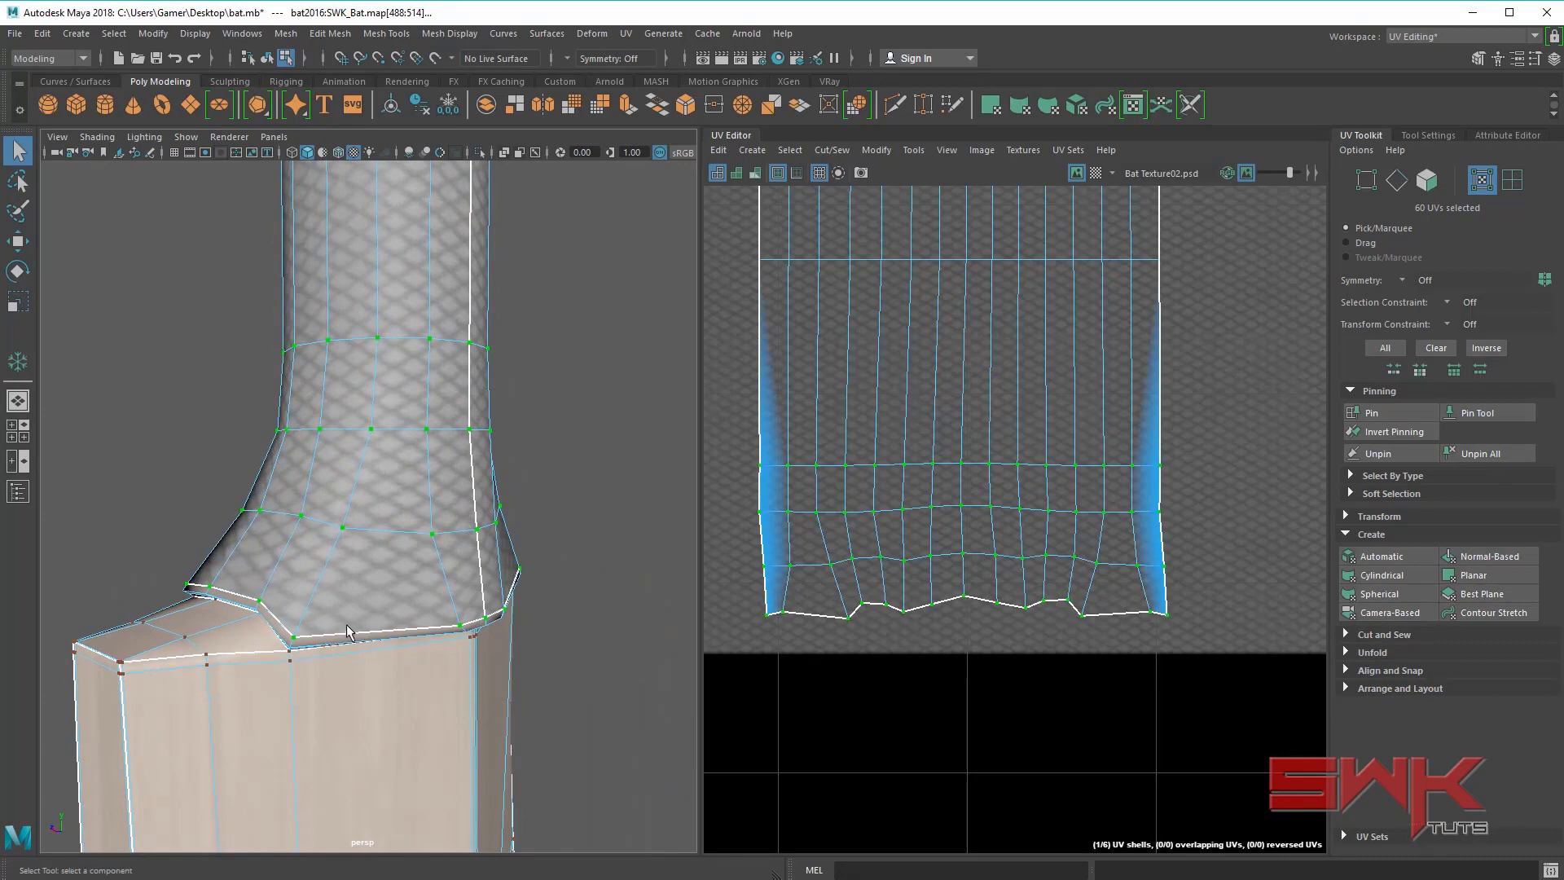
{"action": "left_click_drag", "start_coordinate": [347, 632], "coordinate": [562, 619], "text": "alt"}
{"action": "right_click_drag", "start_coordinate": [428, 505], "coordinate": [499, 448]}
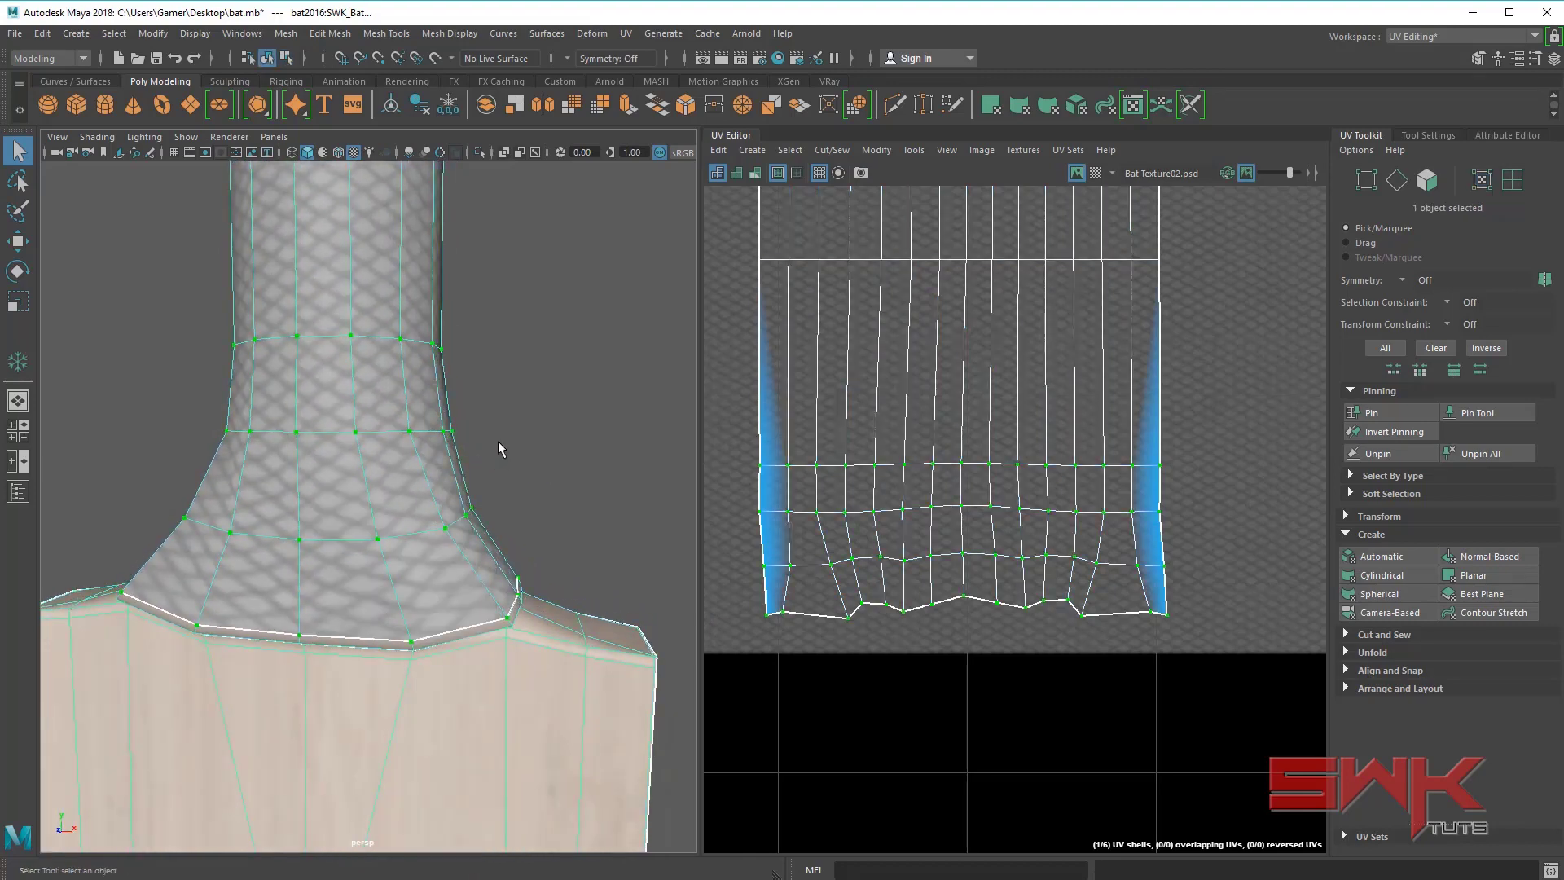
{"action": "left_click", "coordinate": [500, 448]}
{"action": "left_click_drag", "start_coordinate": [468, 453], "coordinate": [184, 484], "text": "alt"}
{"action": "left_click", "coordinate": [370, 492]}
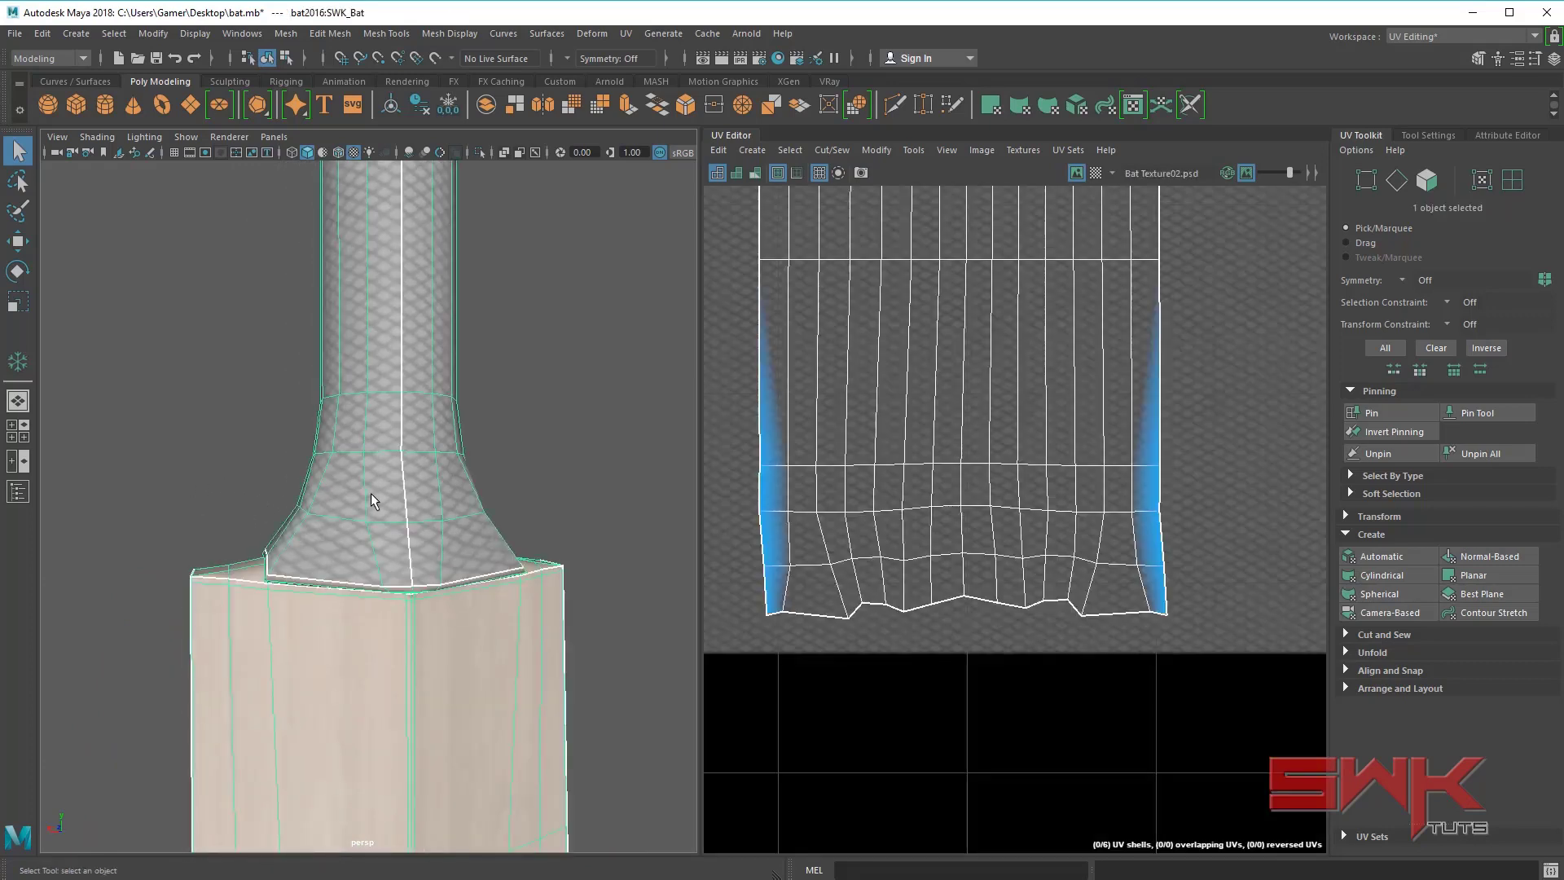
- Examine the unfolded handle shell and the grip texture around the handle's base, and deselect the bat
{"action": "scroll", "coordinate": [413, 434], "scroll_direction": "up", "scroll_amount": 1}
{"action": "middle_click_drag", "start_coordinate": [946, 413], "coordinate": [953, 583], "text": "alt"}
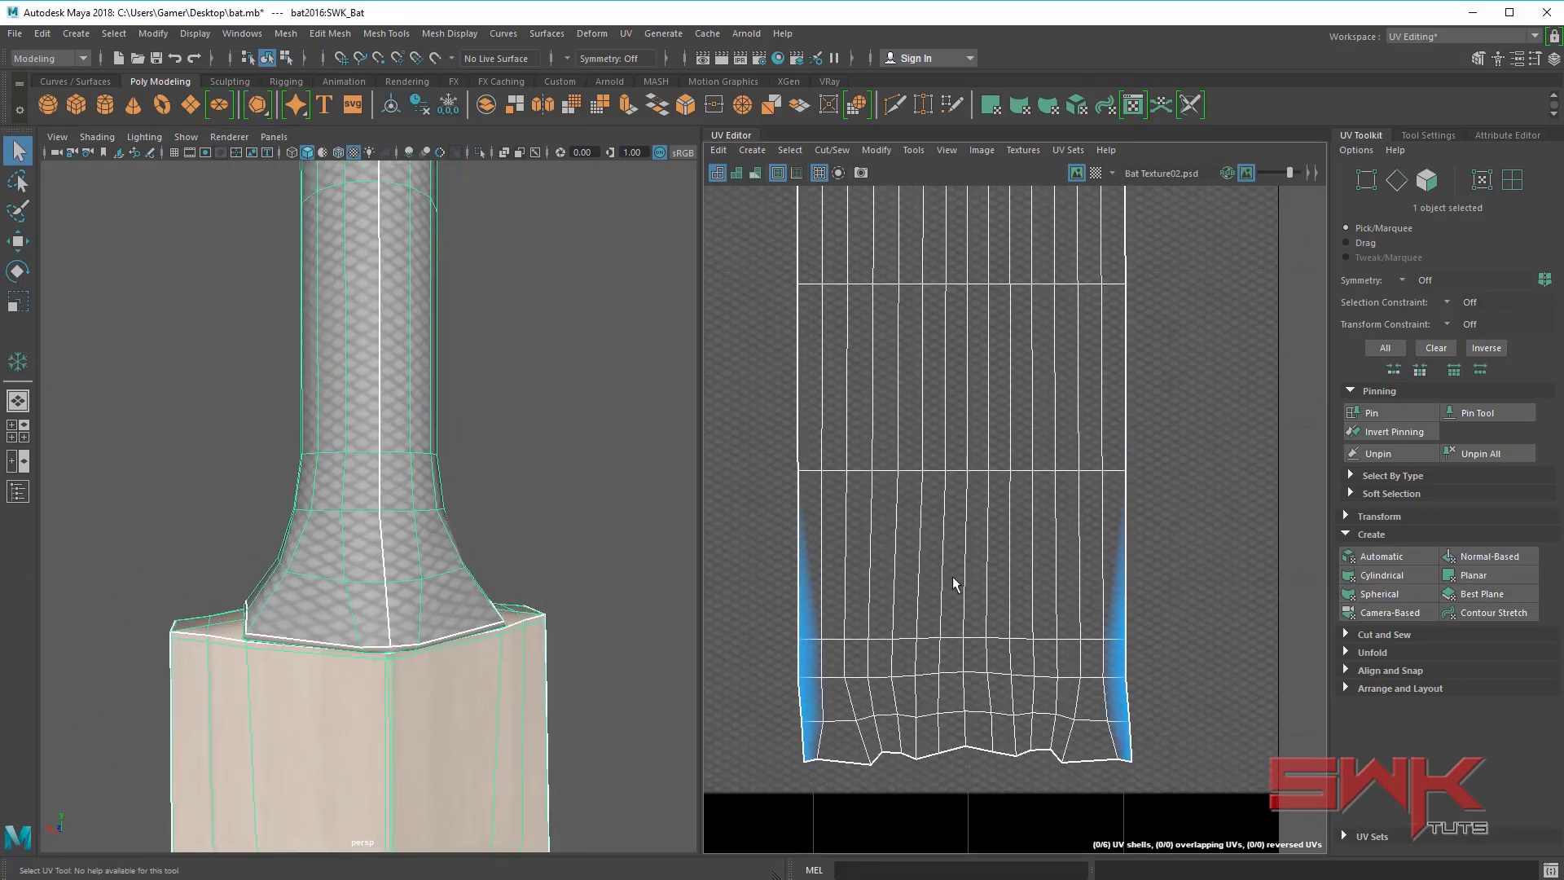
{"action": "right_click_drag", "start_coordinate": [953, 583], "coordinate": [877, 542], "text": "alt"}
{"action": "middle_click_drag", "start_coordinate": [877, 542], "coordinate": [863, 623], "text": "alt"}
{"action": "right_click_drag", "start_coordinate": [864, 624], "coordinate": [907, 579], "text": "alt"}
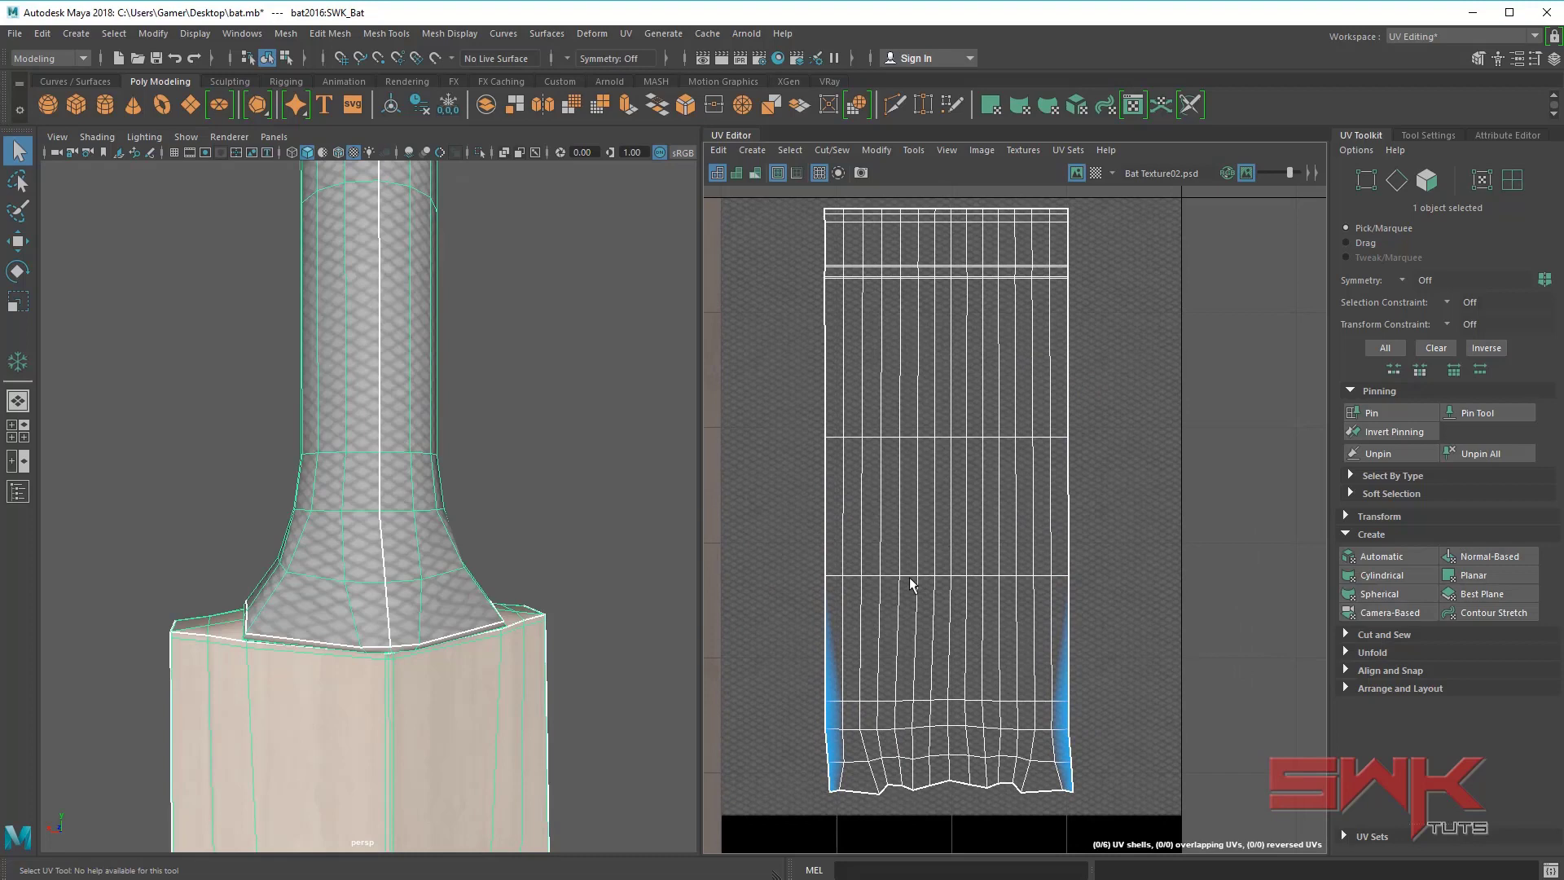
{"action": "scroll", "coordinate": [559, 544], "scroll_direction": "down", "scroll_amount": 4}
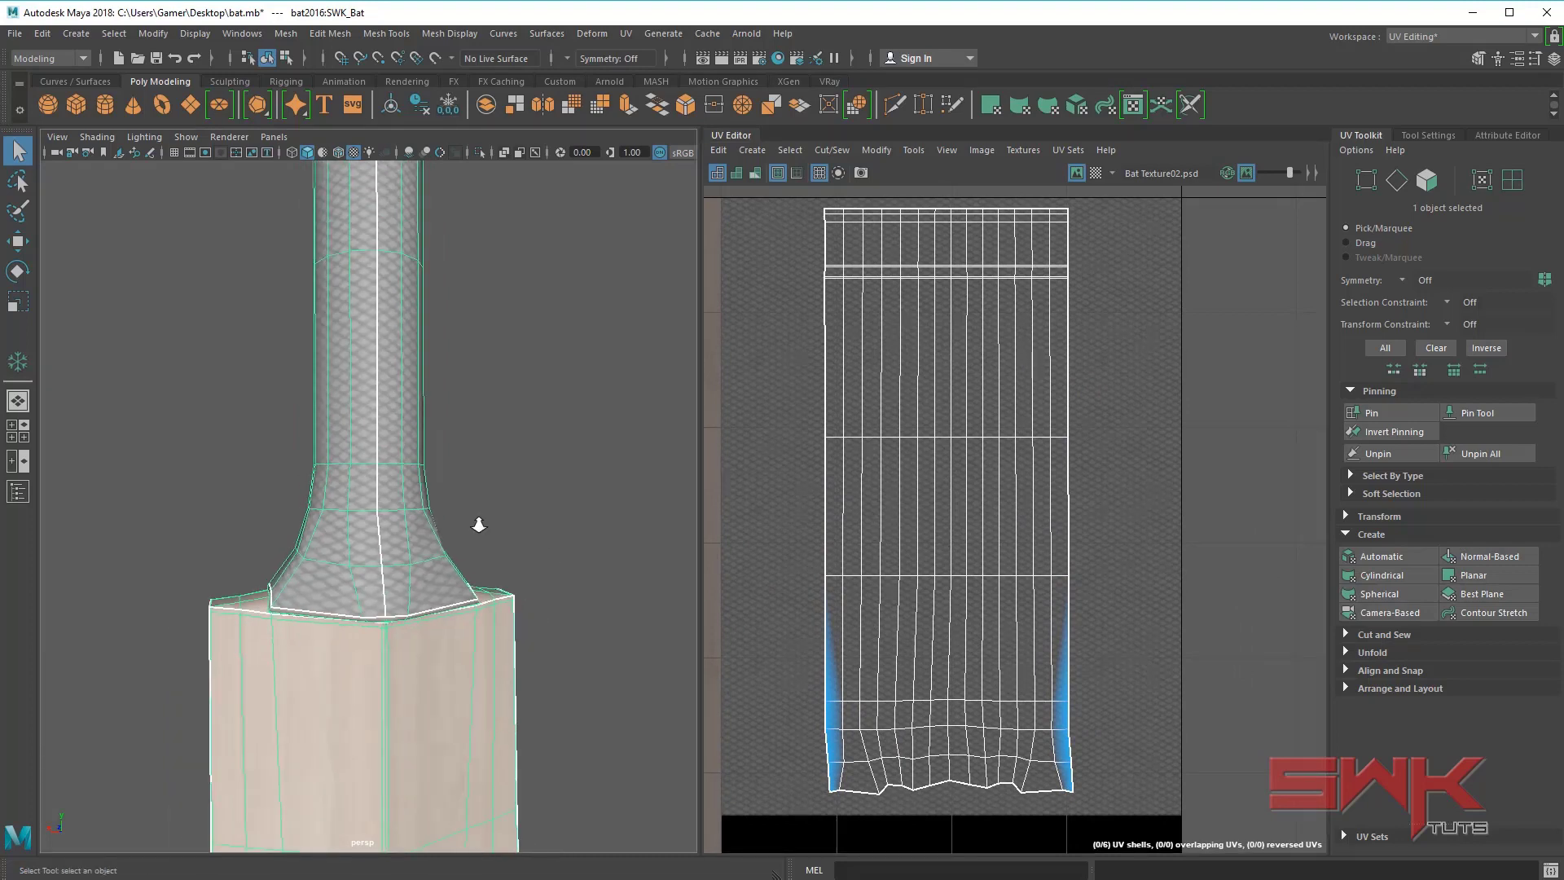
{"action": "left_click_drag", "start_coordinate": [447, 528], "coordinate": [175, 458], "text": "alt"}
{"action": "middle_click_drag", "start_coordinate": [334, 382], "coordinate": [392, 492], "text": "alt"}
{"action": "scroll", "coordinate": [392, 491], "scroll_direction": "up", "scroll_amount": 5}
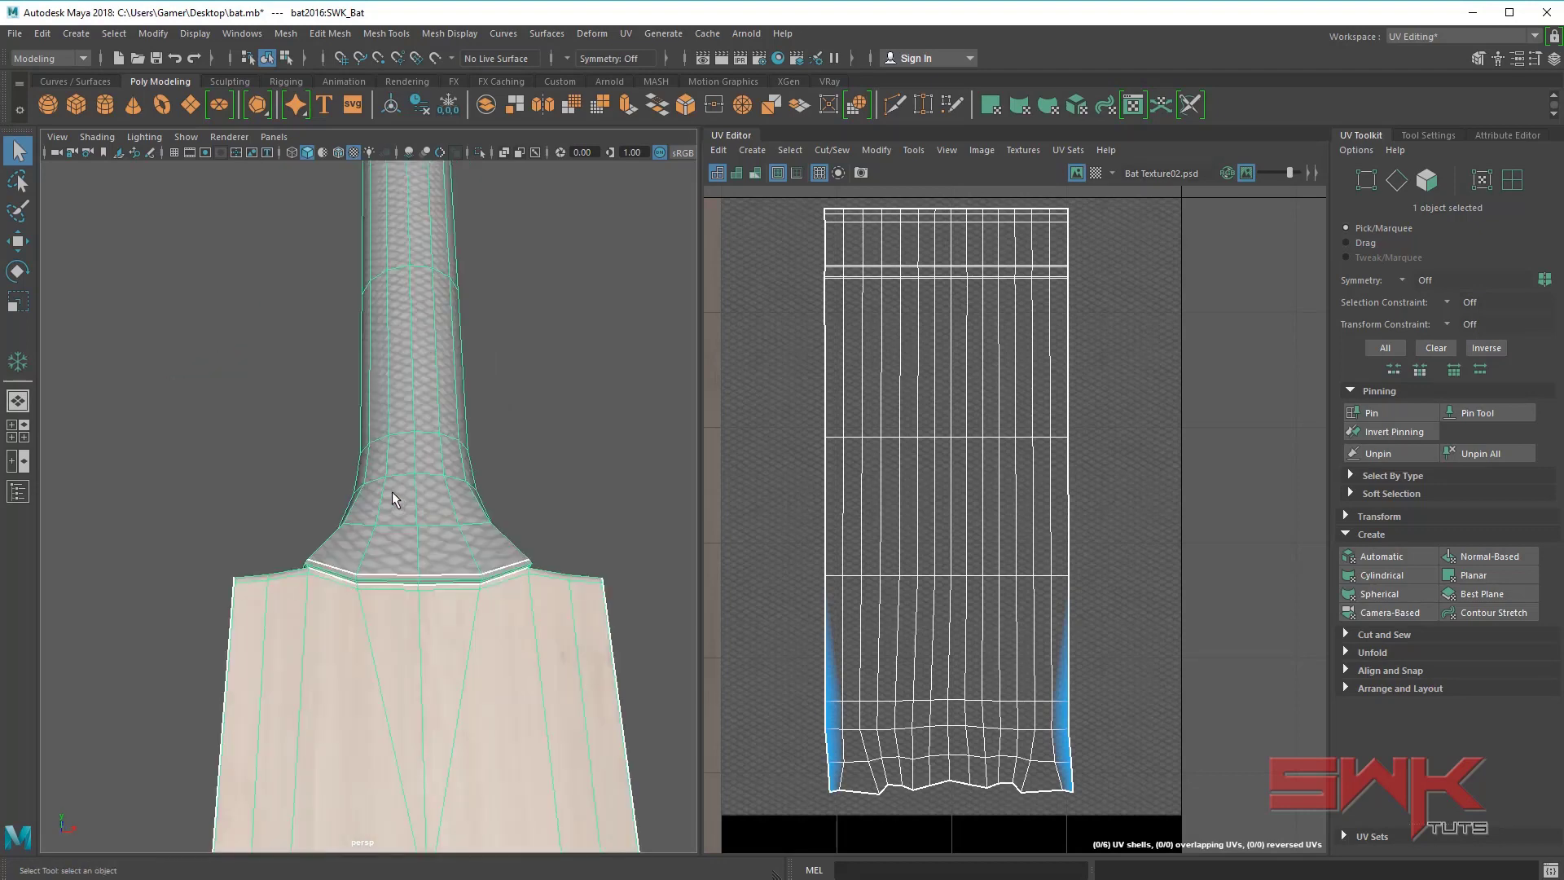
{"action": "middle_click_drag", "start_coordinate": [416, 552], "coordinate": [370, 526], "text": "alt"}
{"action": "scroll", "coordinate": [370, 526], "scroll_direction": "up", "scroll_amount": 2}
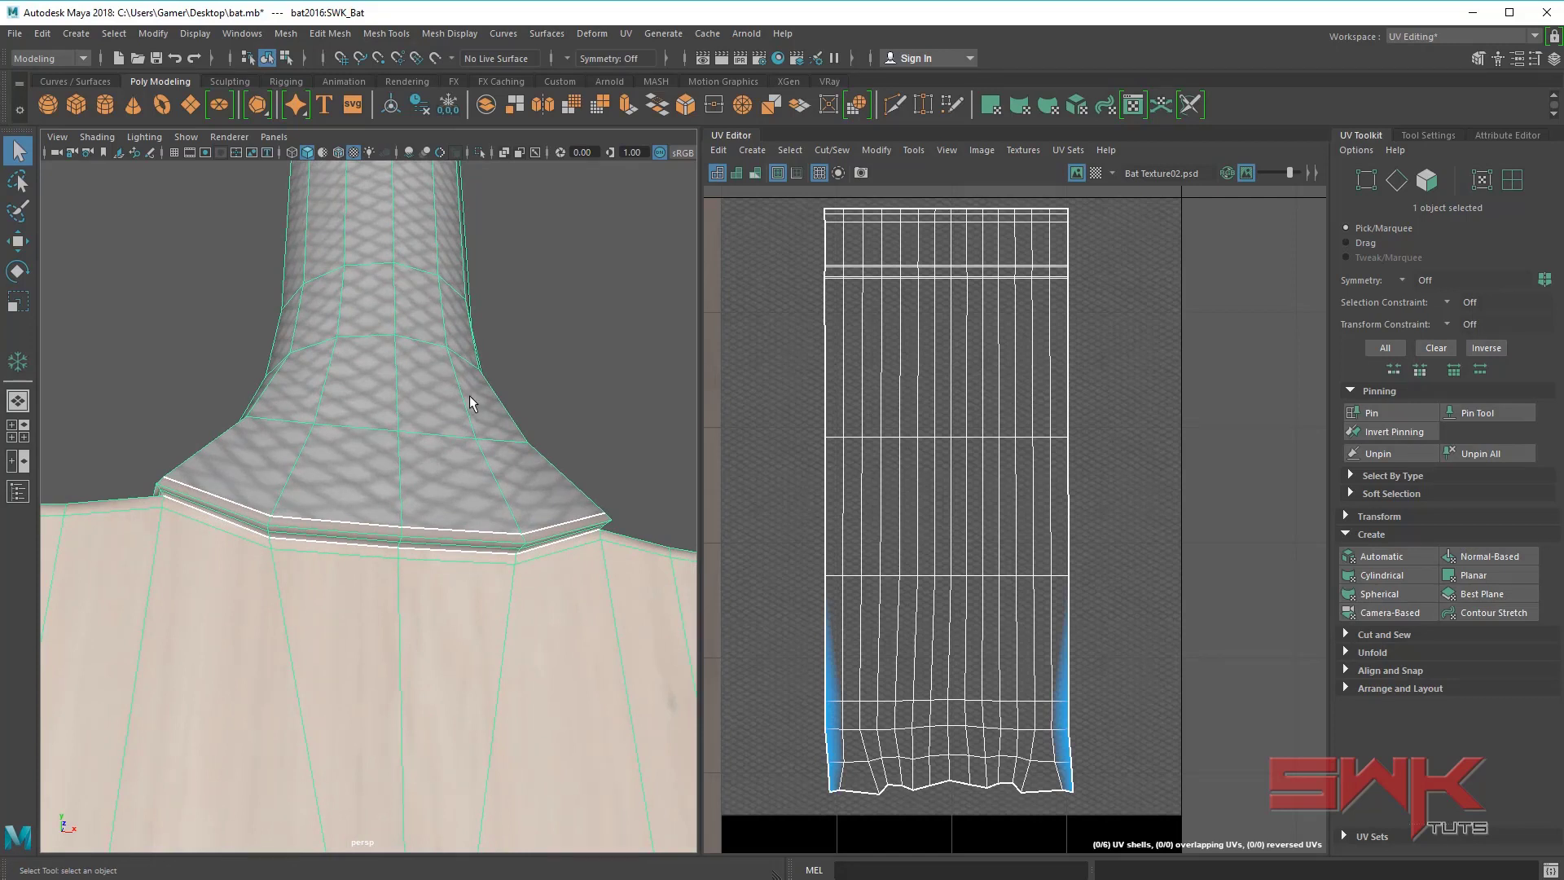
{"action": "left_click", "coordinate": [580, 333]}
{"action": "scroll", "coordinate": [388, 334], "scroll_direction": "down", "scroll_amount": 4}
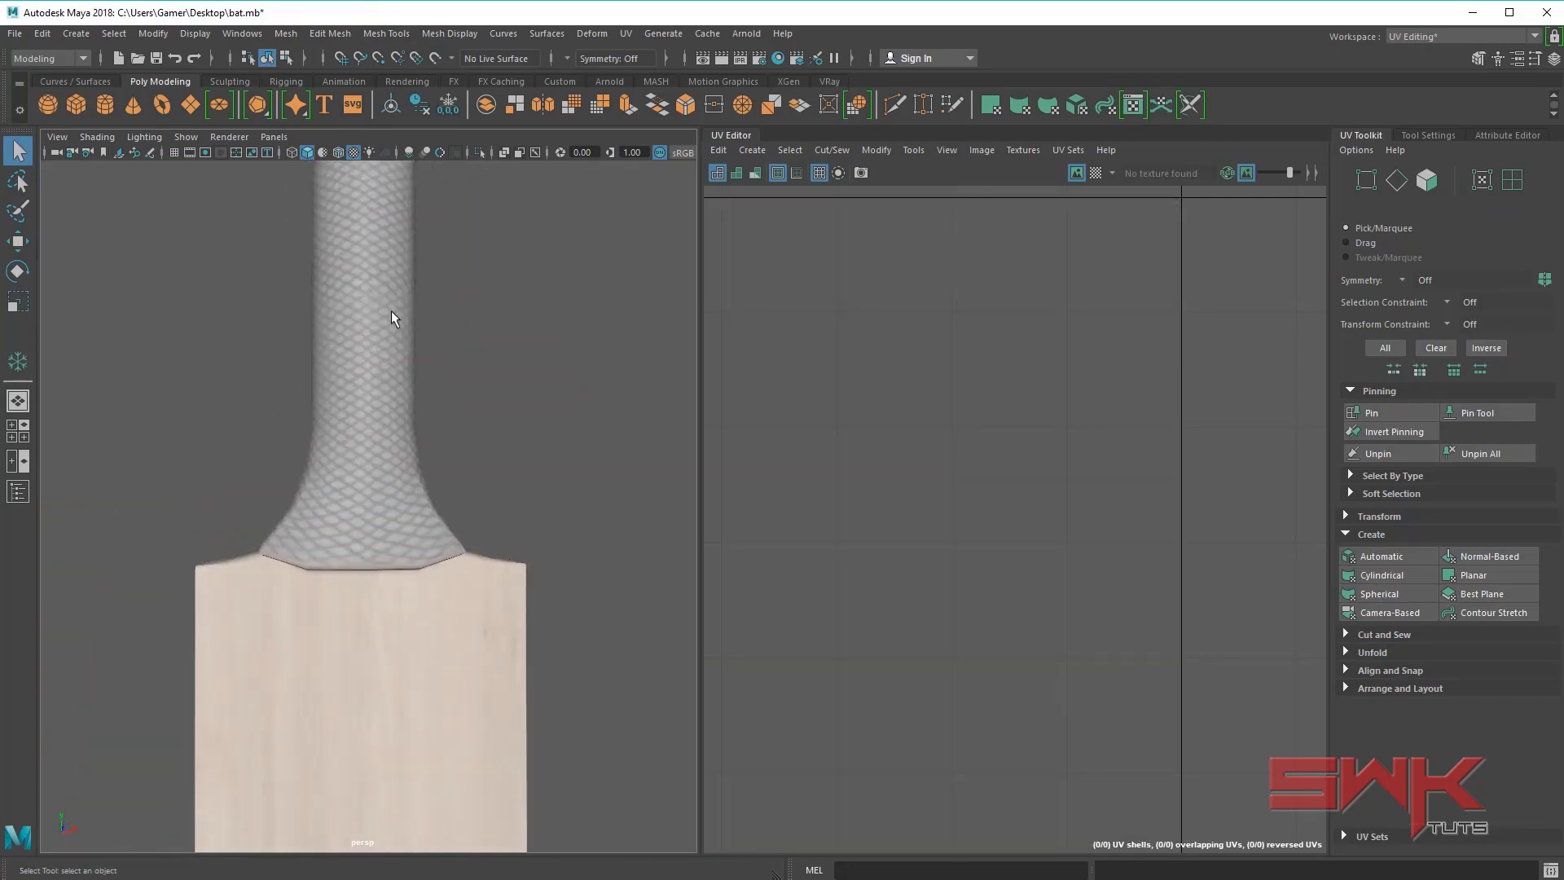
- Select the bat and examine the joint between the handle's base and the blade
{"action": "middle_click_drag", "start_coordinate": [381, 593], "coordinate": [463, 516], "text": "alt"}
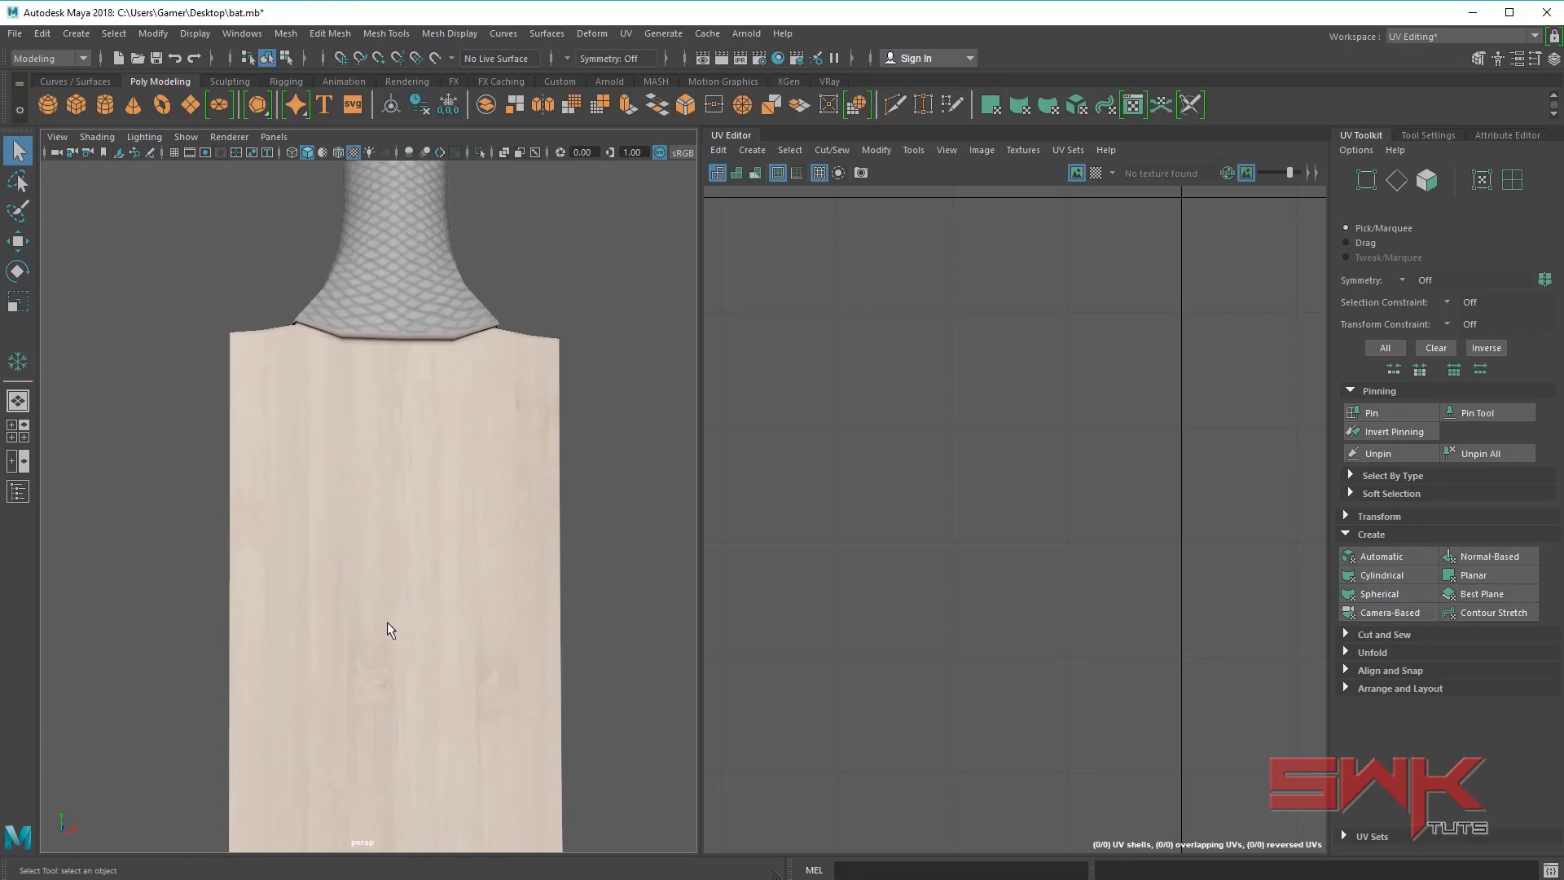
{"action": "left_click", "coordinate": [459, 514]}
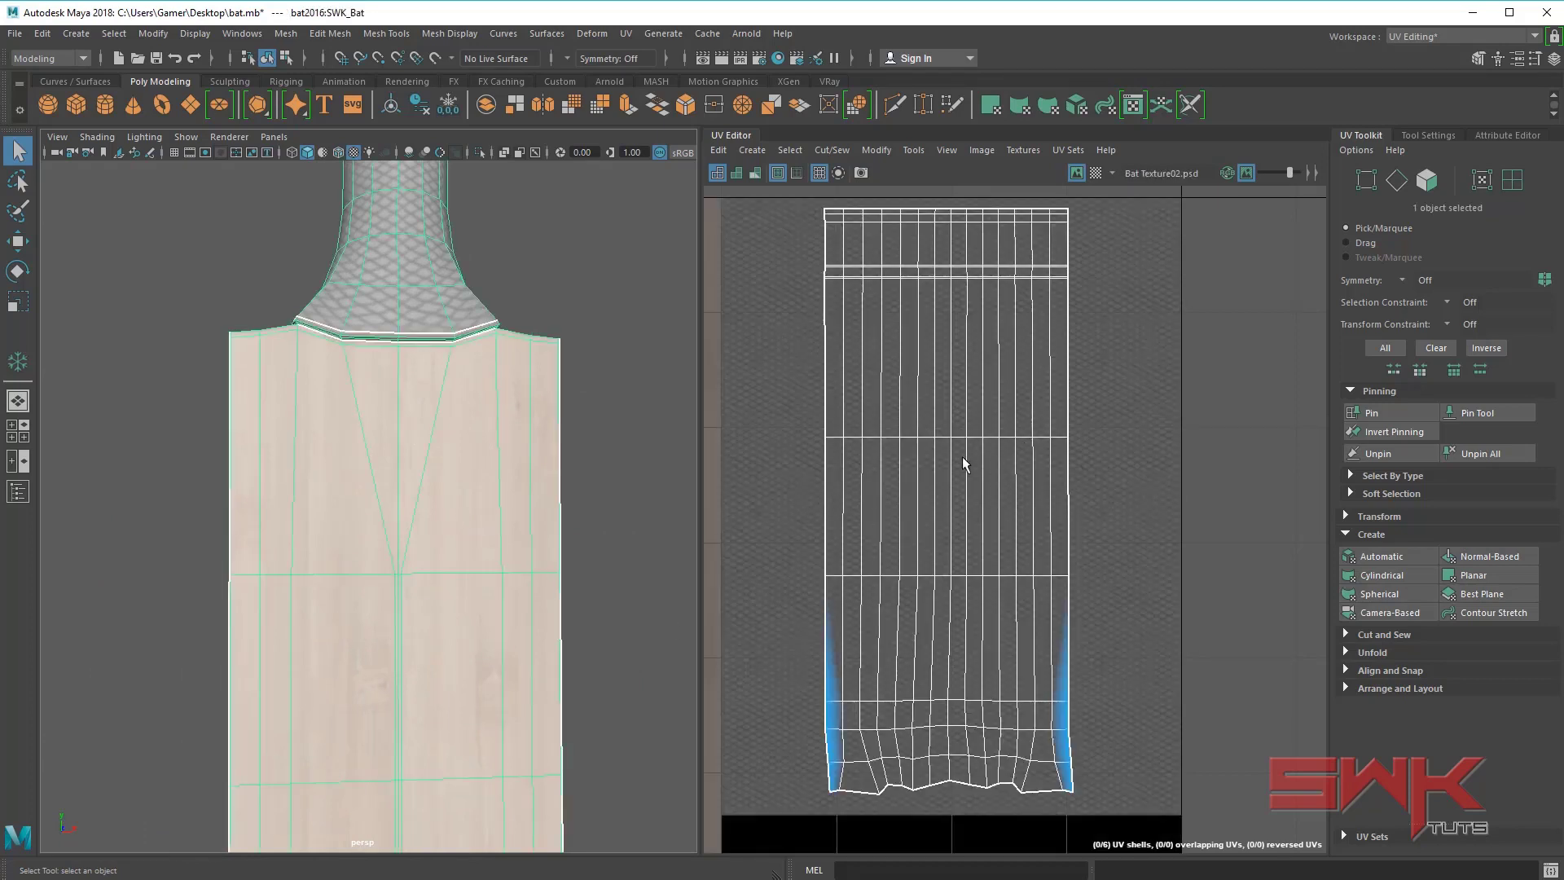
{"action": "middle_click_drag", "start_coordinate": [290, 301], "coordinate": [304, 458], "text": "alt"}
{"action": "right_click_drag", "start_coordinate": [304, 458], "coordinate": [485, 521], "text": "alt"}
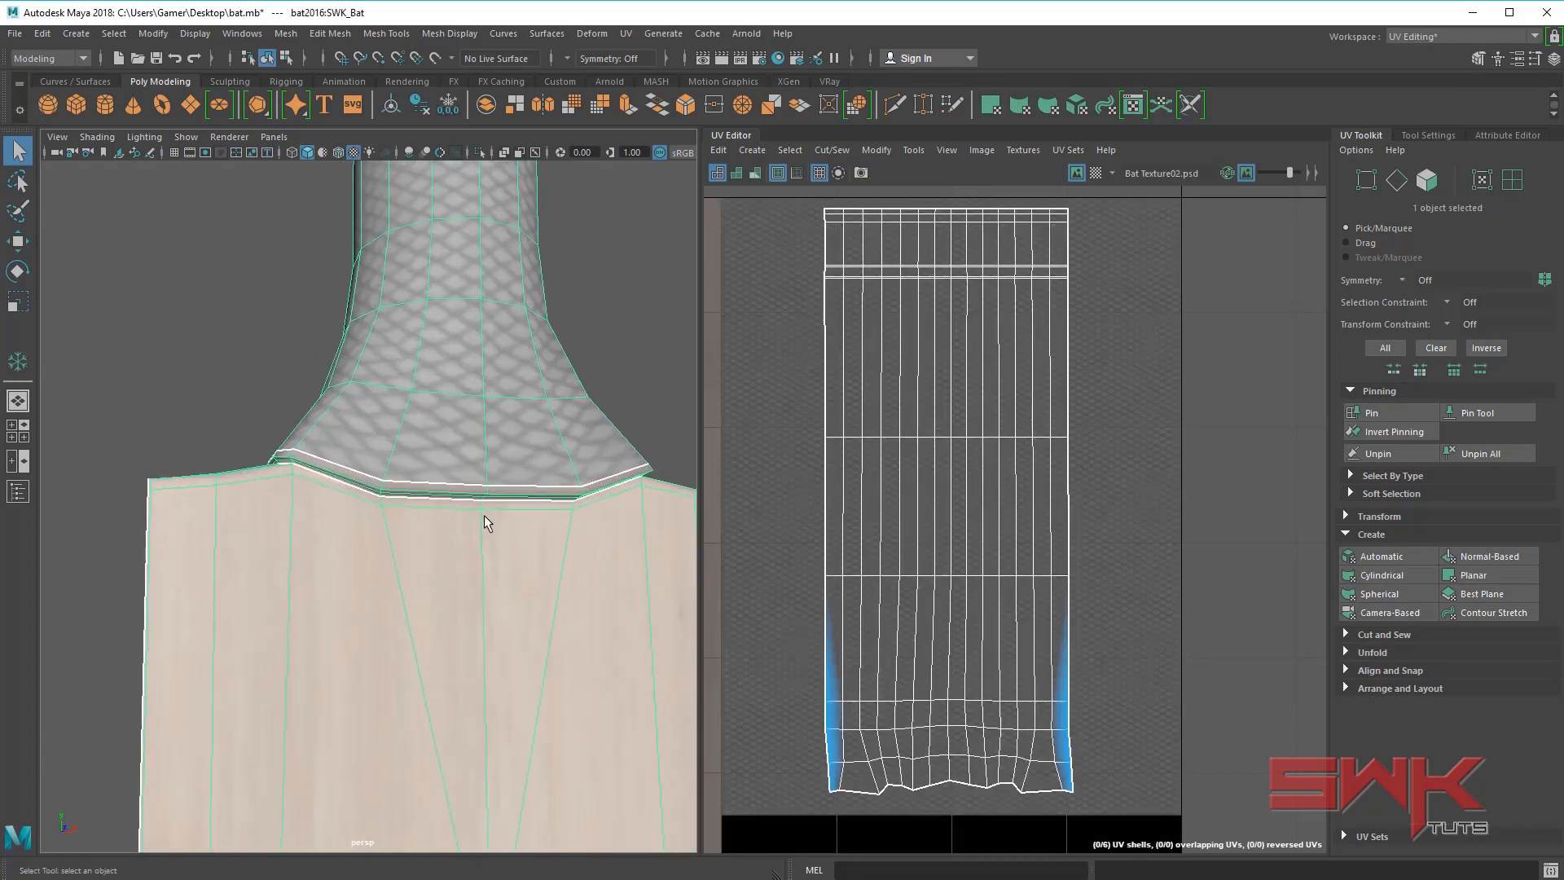
{"action": "middle_click_drag", "start_coordinate": [484, 464], "coordinate": [359, 521], "text": "alt"}
{"action": "left_click_drag", "start_coordinate": [359, 520], "coordinate": [500, 593], "text": "alt"}
{"action": "right_click_drag", "start_coordinate": [531, 489], "coordinate": [429, 353], "text": "alt"}
{"action": "middle_click_drag", "start_coordinate": [429, 353], "coordinate": [430, 481], "text": "alt"}
{"action": "left_click_drag", "start_coordinate": [429, 481], "coordinate": [456, 444], "text": "alt"}
- Switch the bat to face selection and select all the faces of the handle's end cap
{"action": "key", "text": "space"}
{"action": "middle_click_drag", "start_coordinate": [488, 285], "coordinate": [384, 649], "text": "alt"}
{"action": "middle_click_drag", "start_coordinate": [405, 188], "coordinate": [299, 478], "text": "alt"}
{"action": "right_click_drag", "start_coordinate": [294, 468], "coordinate": [294, 513]}
{"action": "left_click_drag", "start_coordinate": [79, 383], "coordinate": [429, 464]}
{"action": "key", "text": "space"}
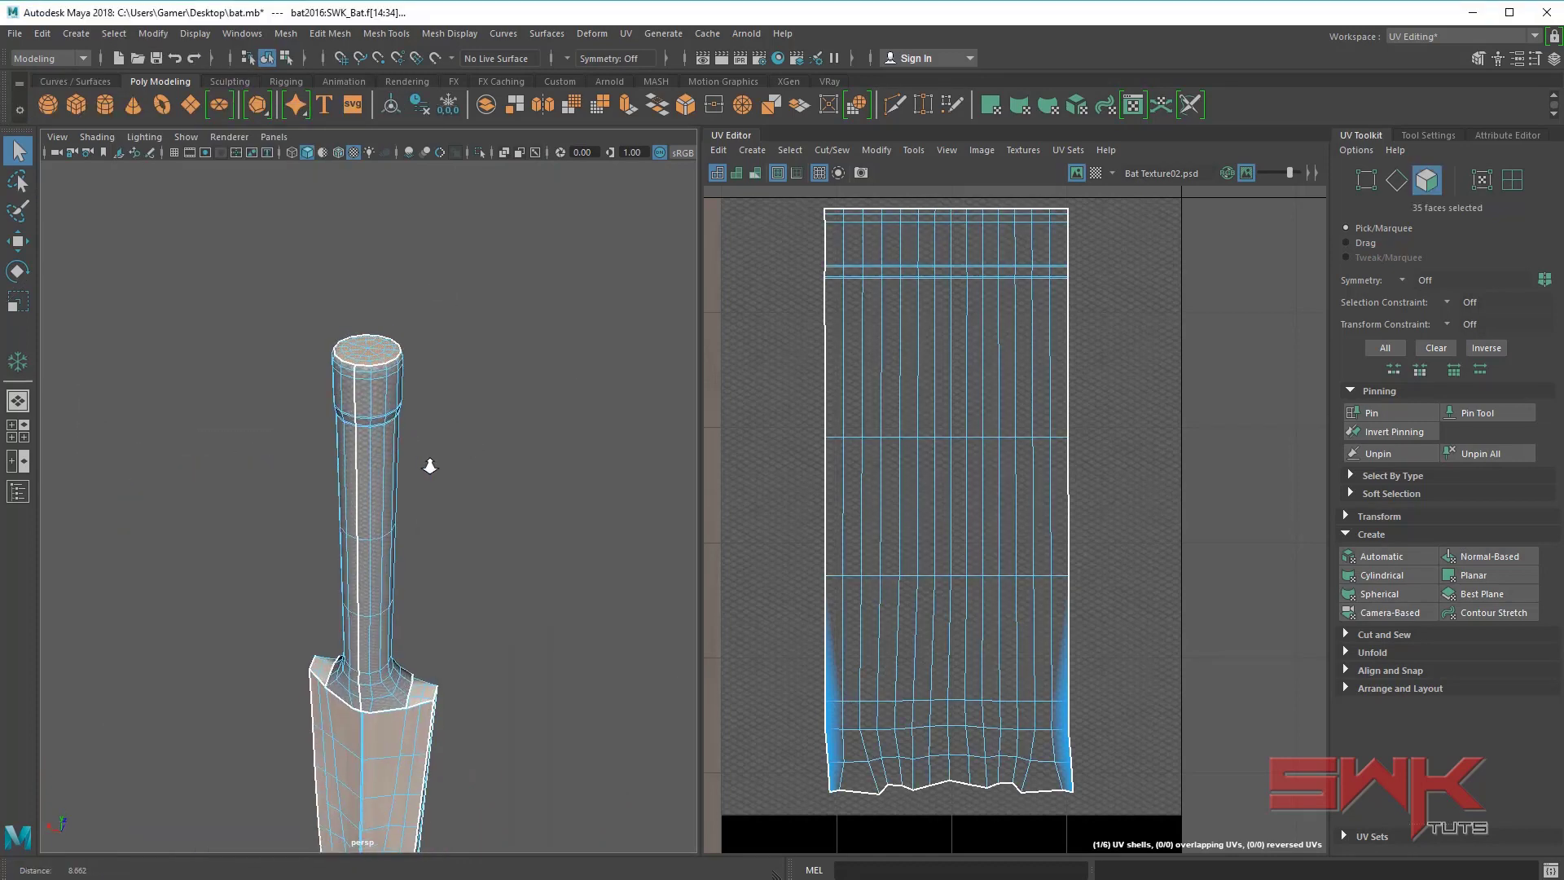
- Apply an automatic UV projection to the selected end cap faces of the handle
{"action": "right_click_drag", "start_coordinate": [429, 464], "coordinate": [537, 456], "text": "alt"}
{"action": "middle_click_drag", "start_coordinate": [333, 264], "coordinate": [308, 498], "text": "alt"}
{"action": "right_click_drag", "start_coordinate": [308, 498], "coordinate": [596, 549], "text": "alt"}
{"action": "scroll", "coordinate": [1031, 463], "scroll_direction": "down", "scroll_amount": 2}
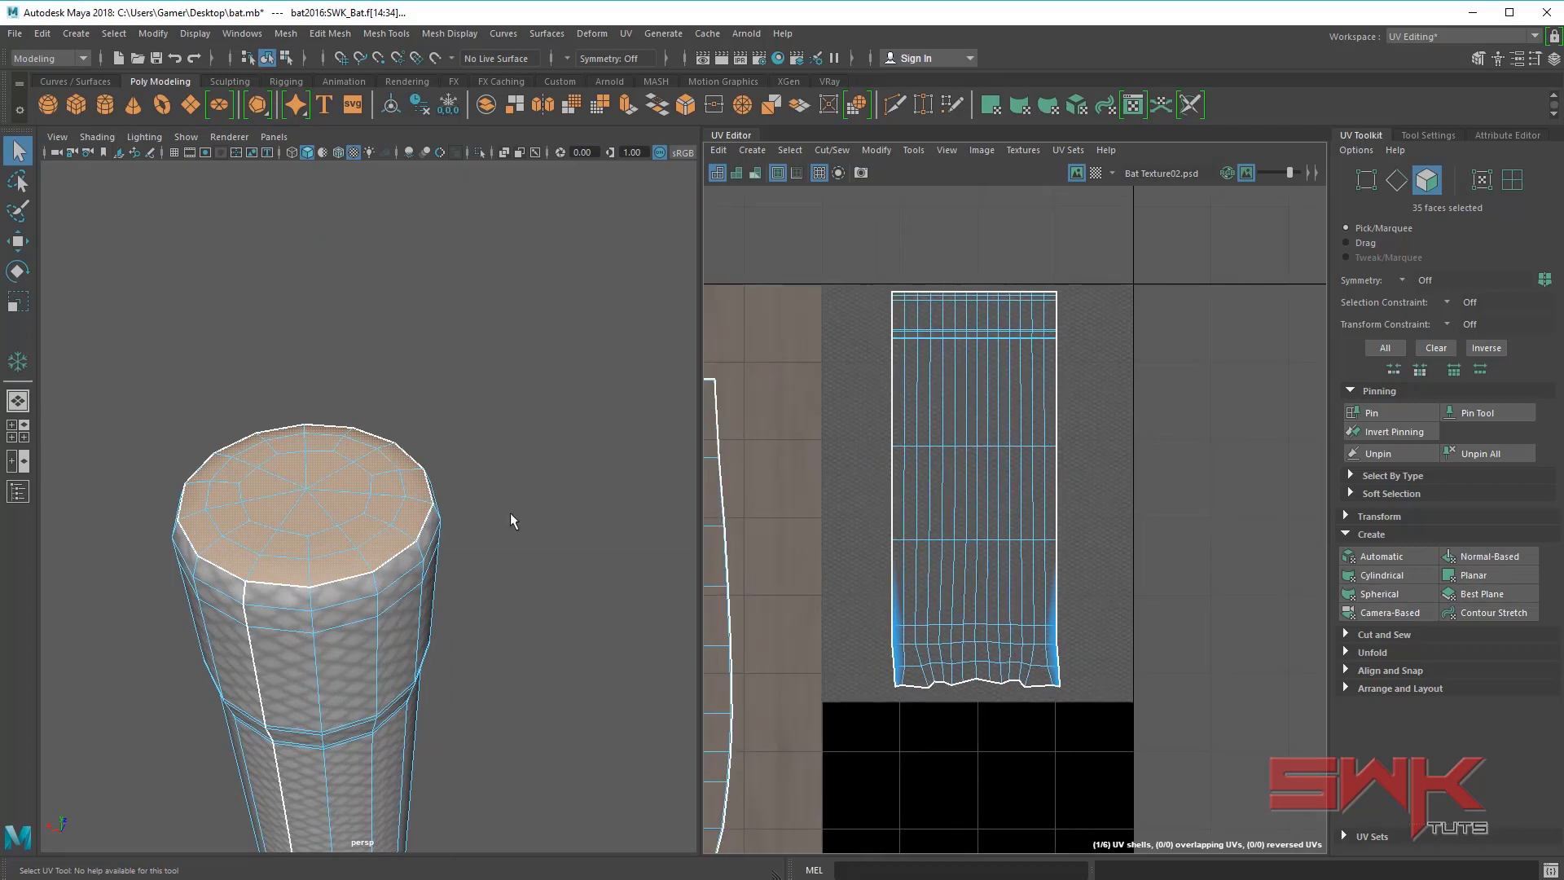
{"action": "scroll", "coordinate": [457, 513], "scroll_direction": "down", "scroll_amount": 3}
{"action": "key", "text": "w"}
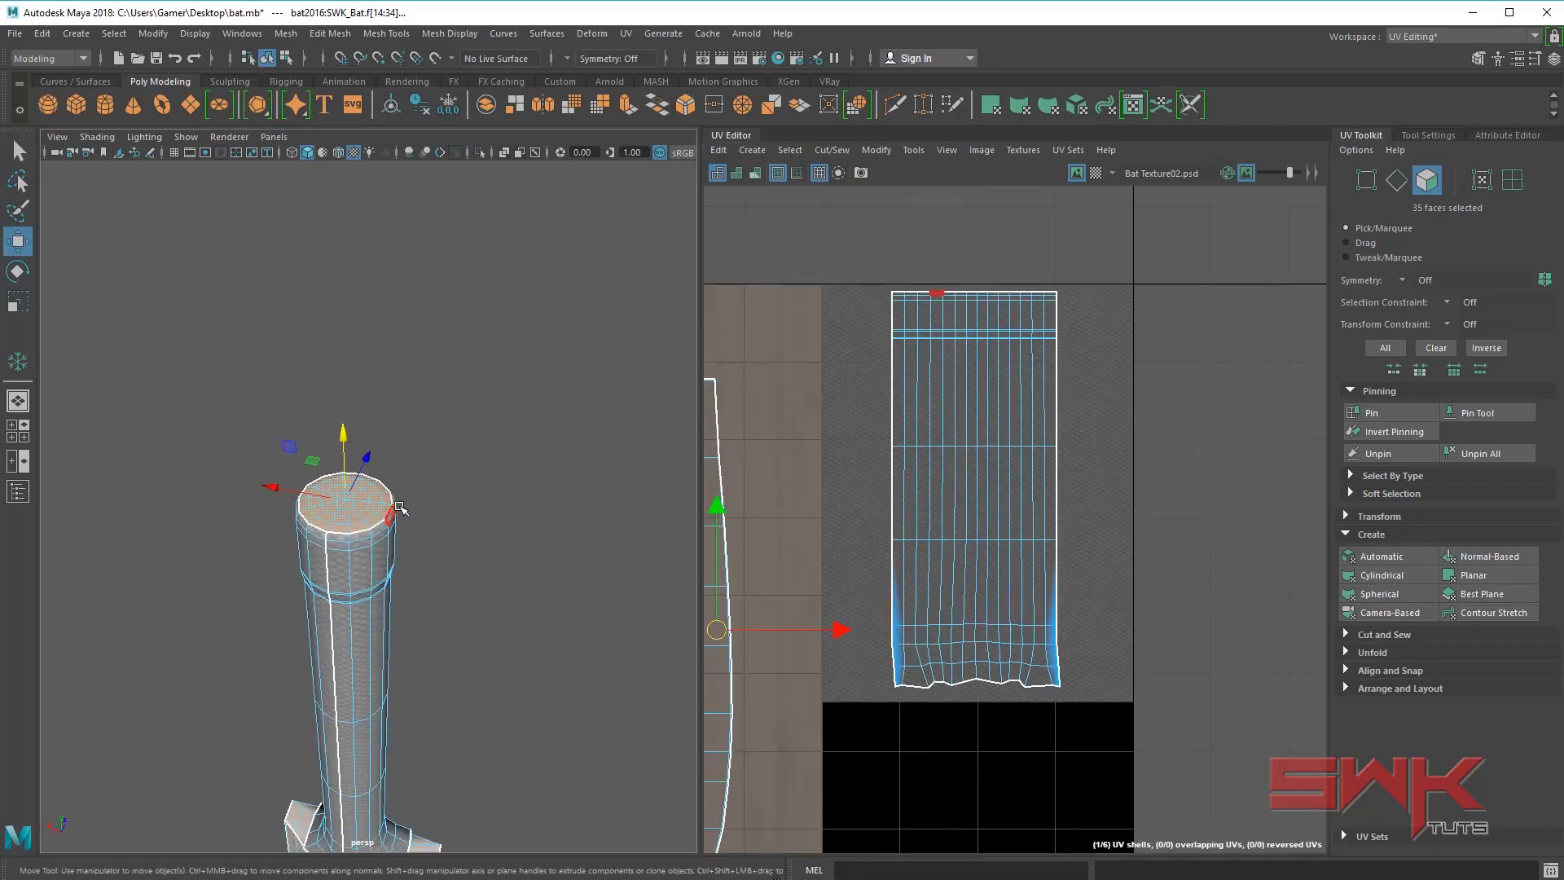
{"action": "left_click", "coordinate": [1381, 557]}
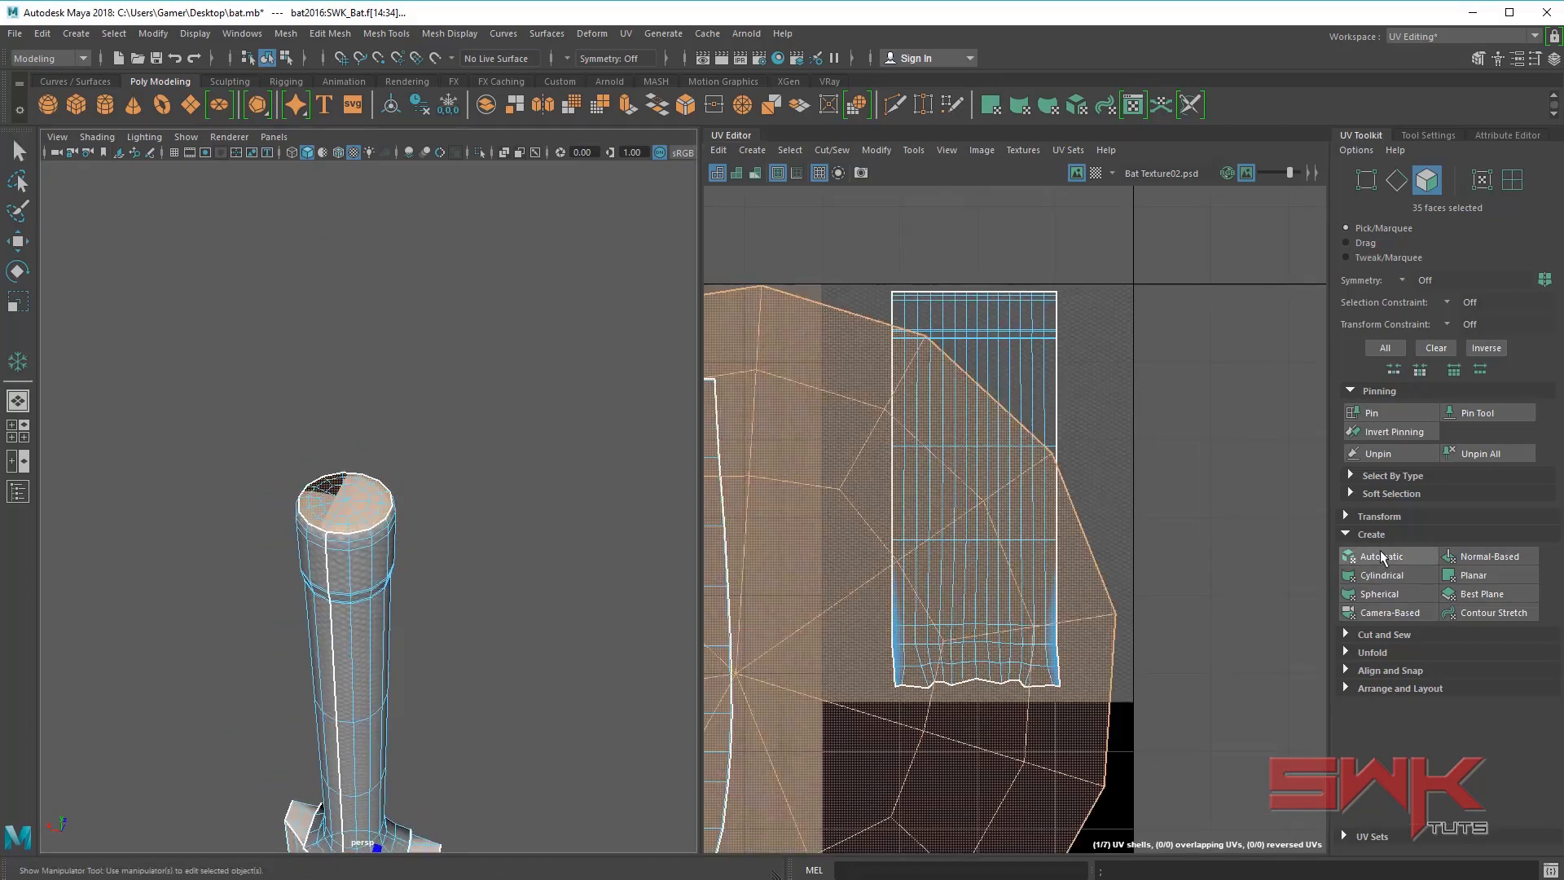
- Scale down the end cap's UV shell and place it on the wood texture below the blade's side shells
{"action": "scroll", "coordinate": [952, 484], "scroll_direction": "down", "scroll_amount": 2}
{"action": "middle_click_drag", "start_coordinate": [952, 484], "coordinate": [1054, 432], "text": "alt"}
{"action": "right_click_drag", "start_coordinate": [1054, 432], "coordinate": [916, 474], "text": "alt"}
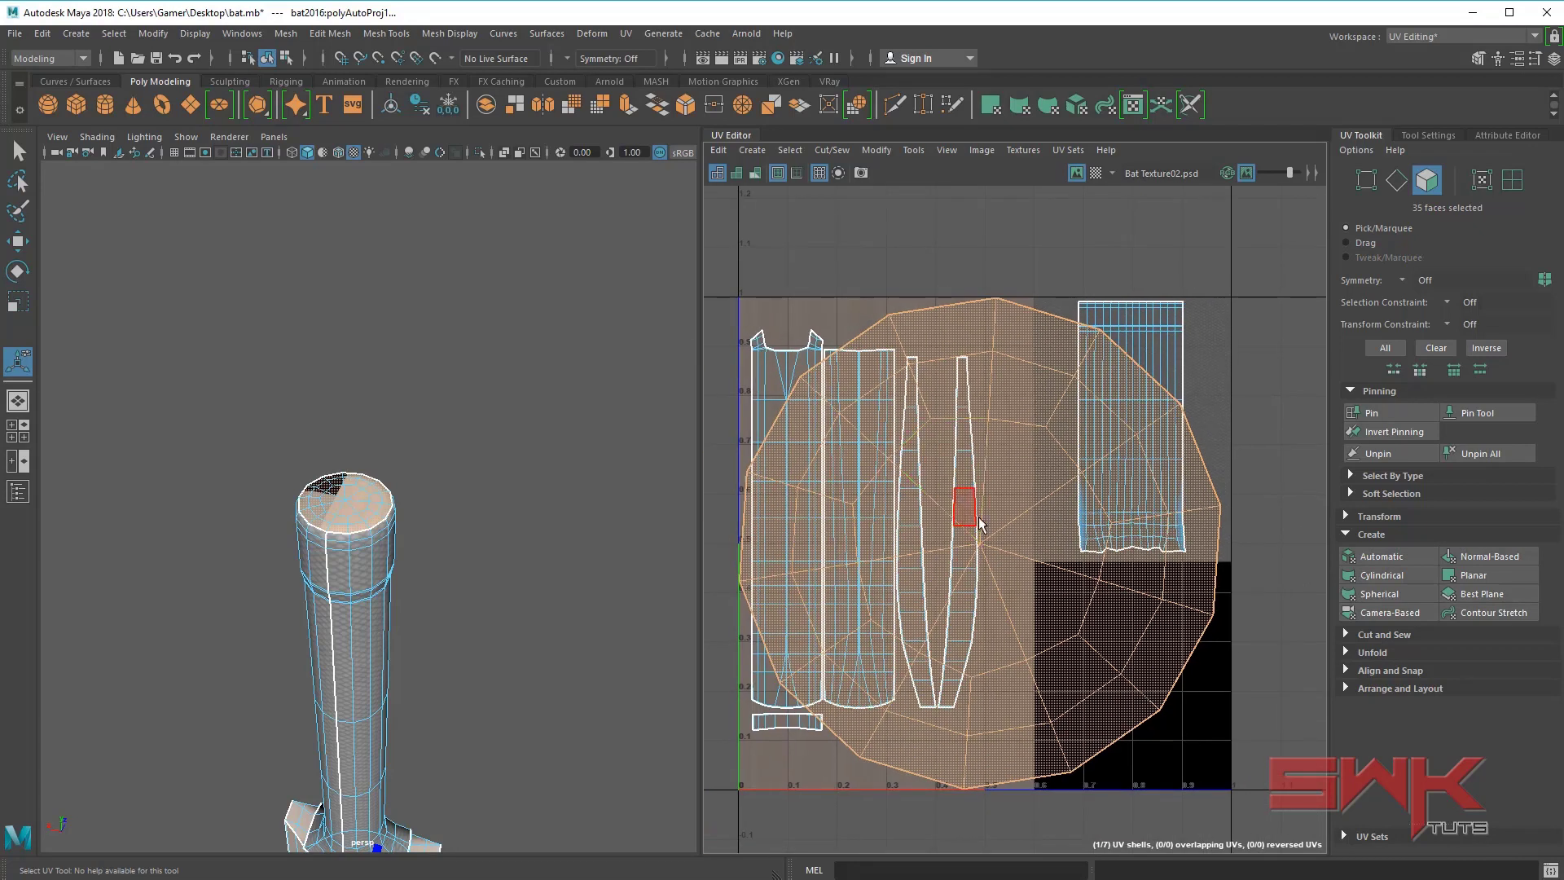
{"action": "key", "text": "r"}
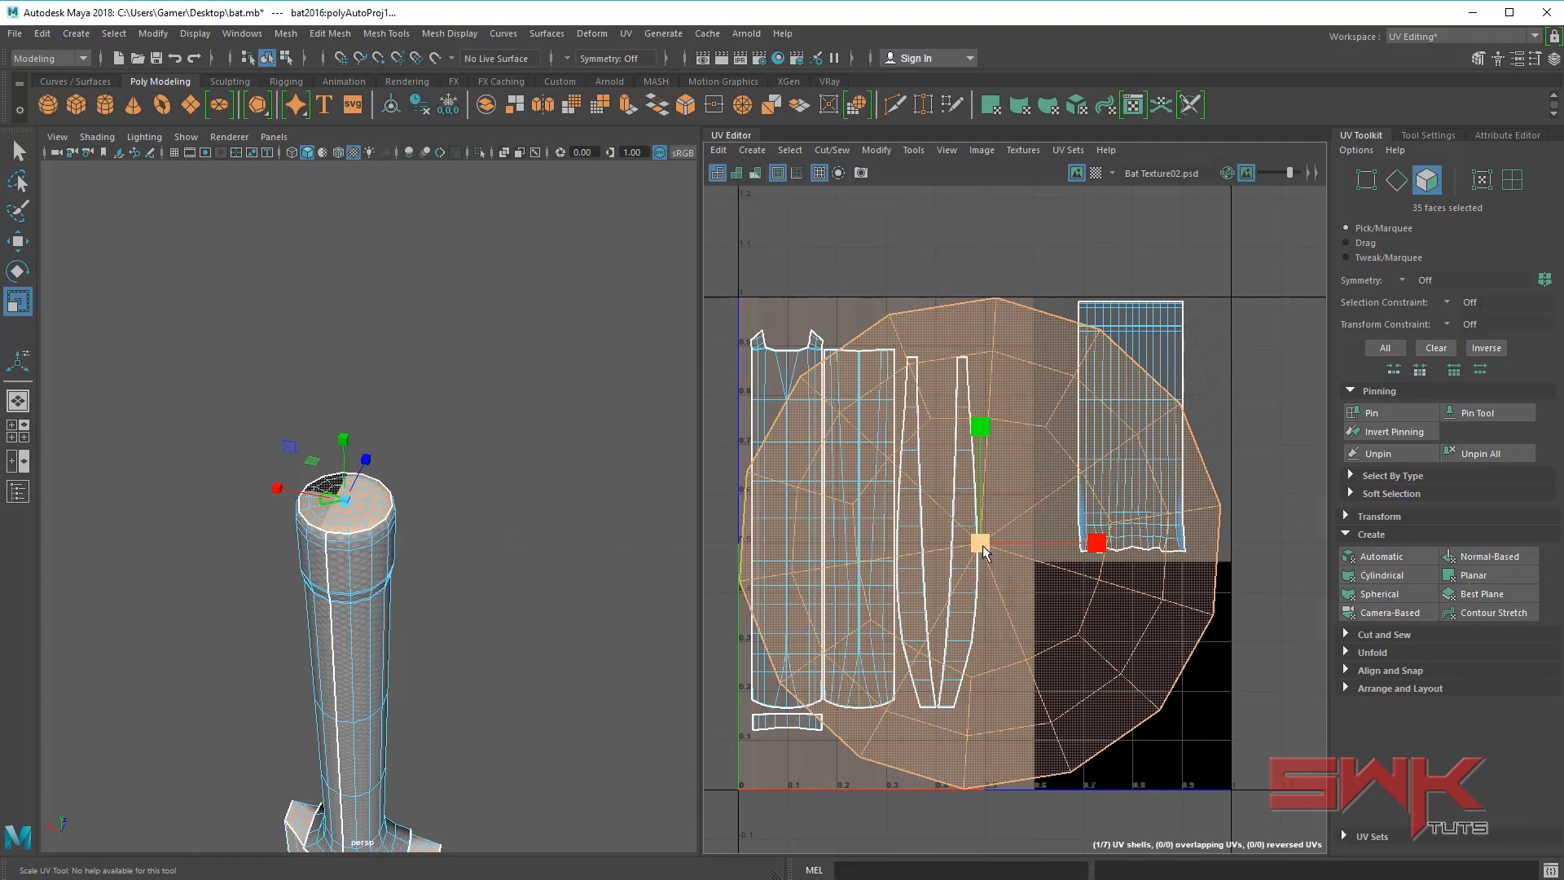
{"action": "left_click_drag", "start_coordinate": [982, 545], "coordinate": [883, 599]}
{"action": "key", "text": "w"}
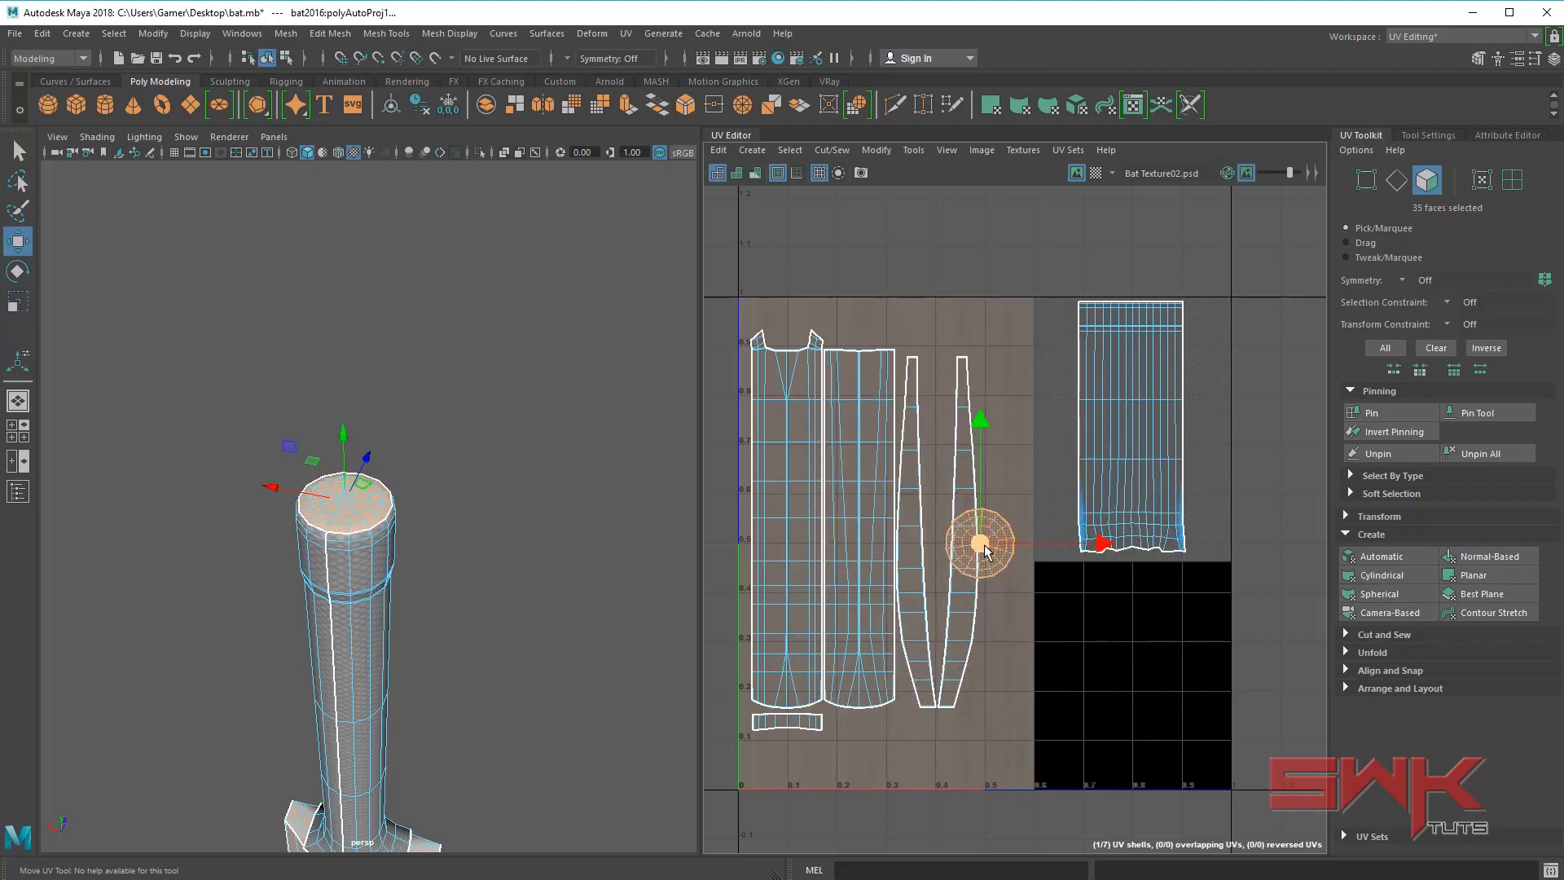
{"action": "left_click_drag", "start_coordinate": [986, 552], "coordinate": [982, 749]}
- Using the checker pattern as a guide, resize the cap's UV shell to match the handle's checker scale, and restore the texture display
{"action": "key", "text": "f"}
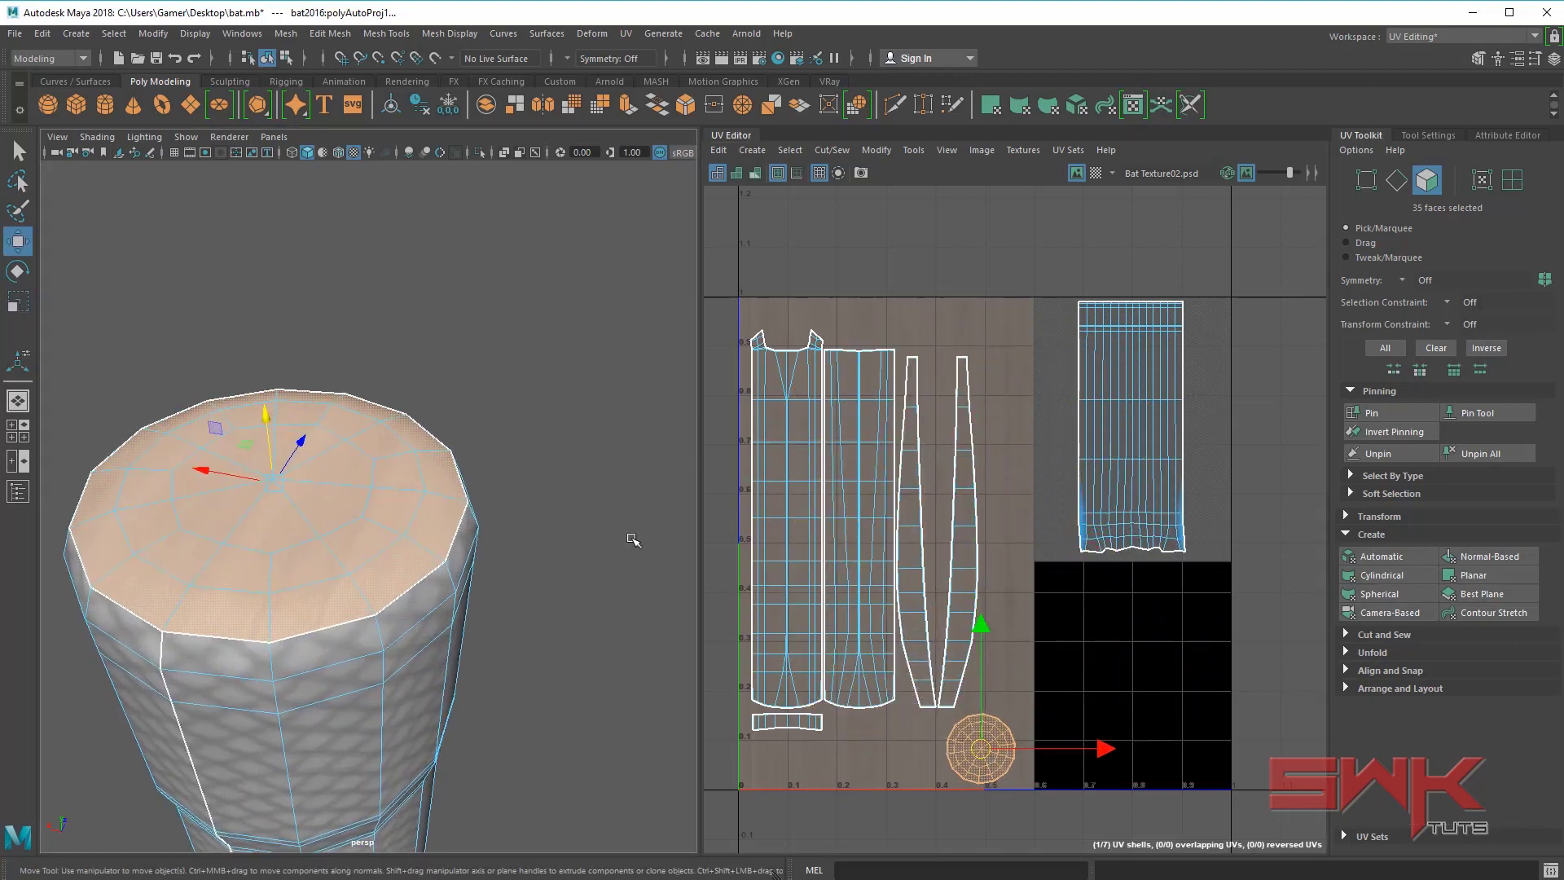
{"action": "left_click", "coordinate": [1095, 173]}
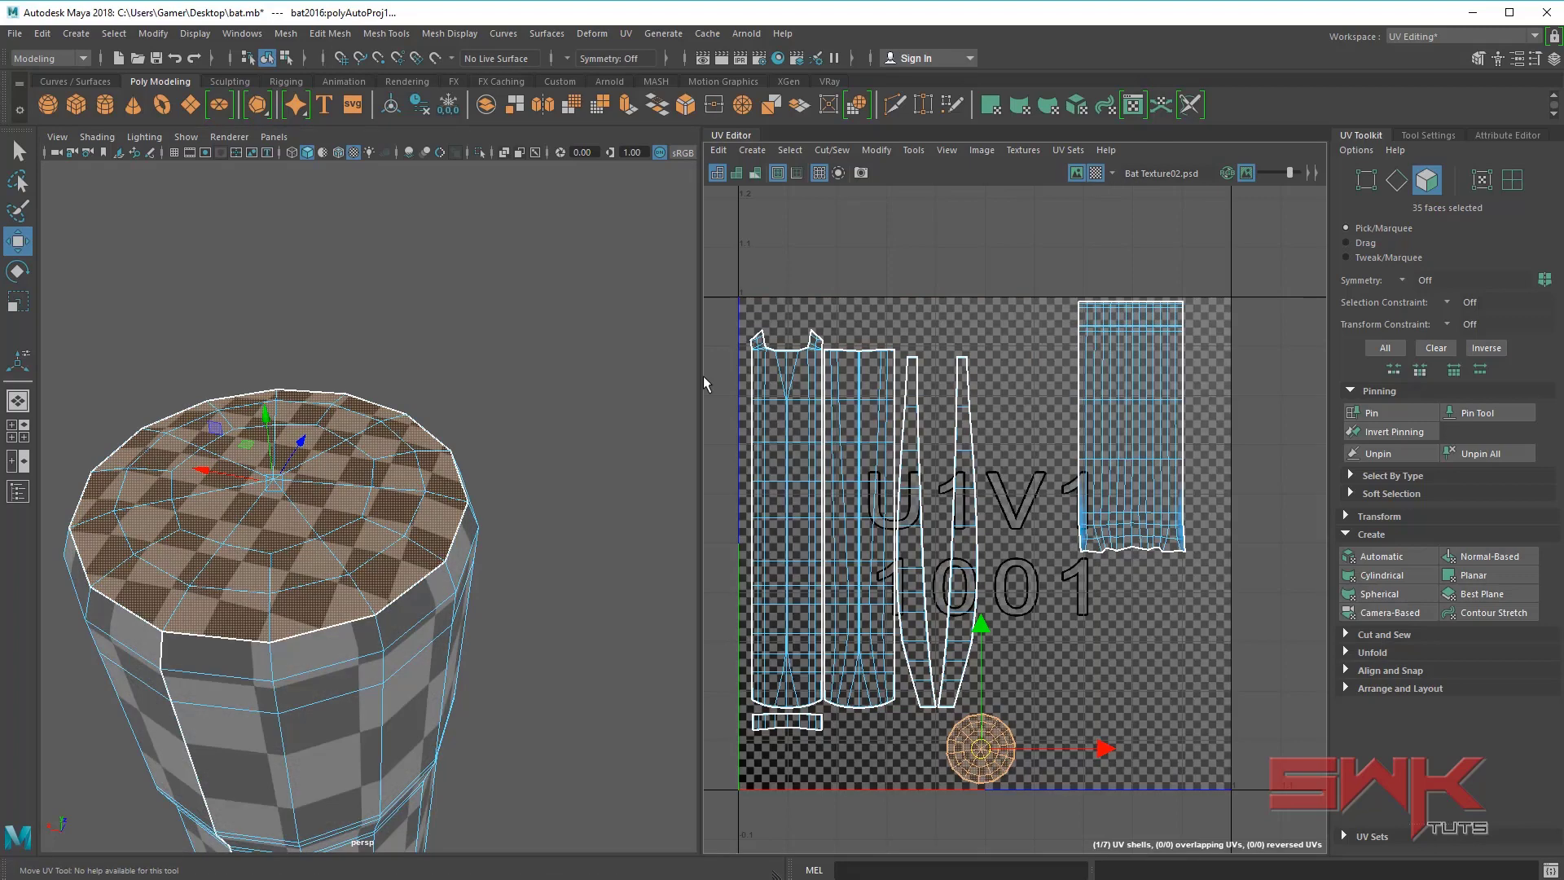
{"action": "key", "text": "r"}
{"action": "left_click_drag", "start_coordinate": [975, 784], "coordinate": [917, 775]}
{"action": "key", "text": "w"}
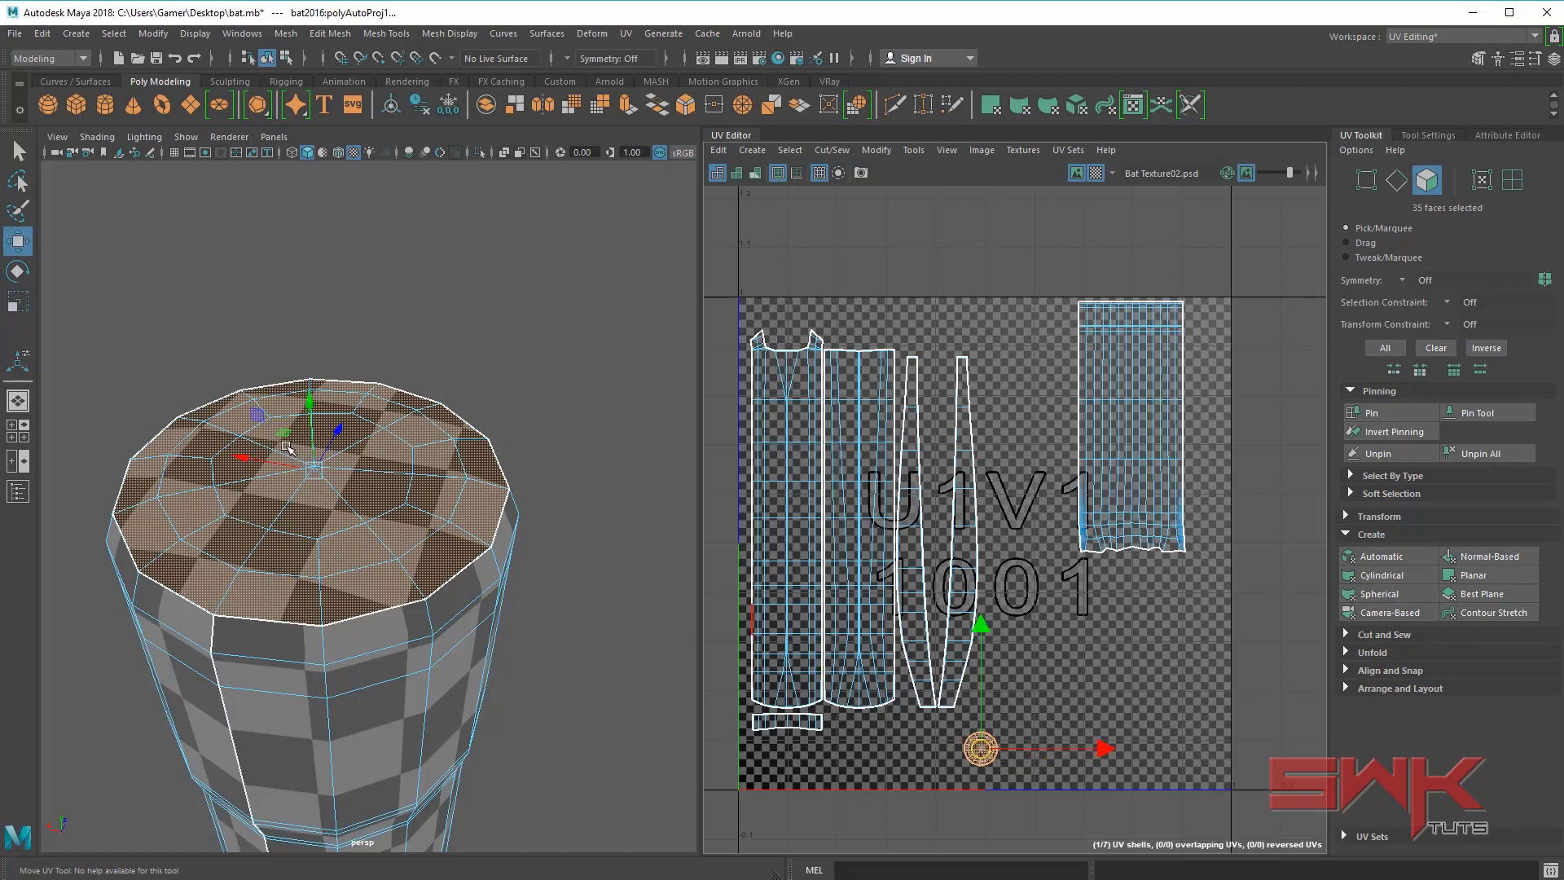
{"action": "left_click_drag", "start_coordinate": [1103, 749], "coordinate": [1079, 748]}
{"action": "key", "text": "r"}
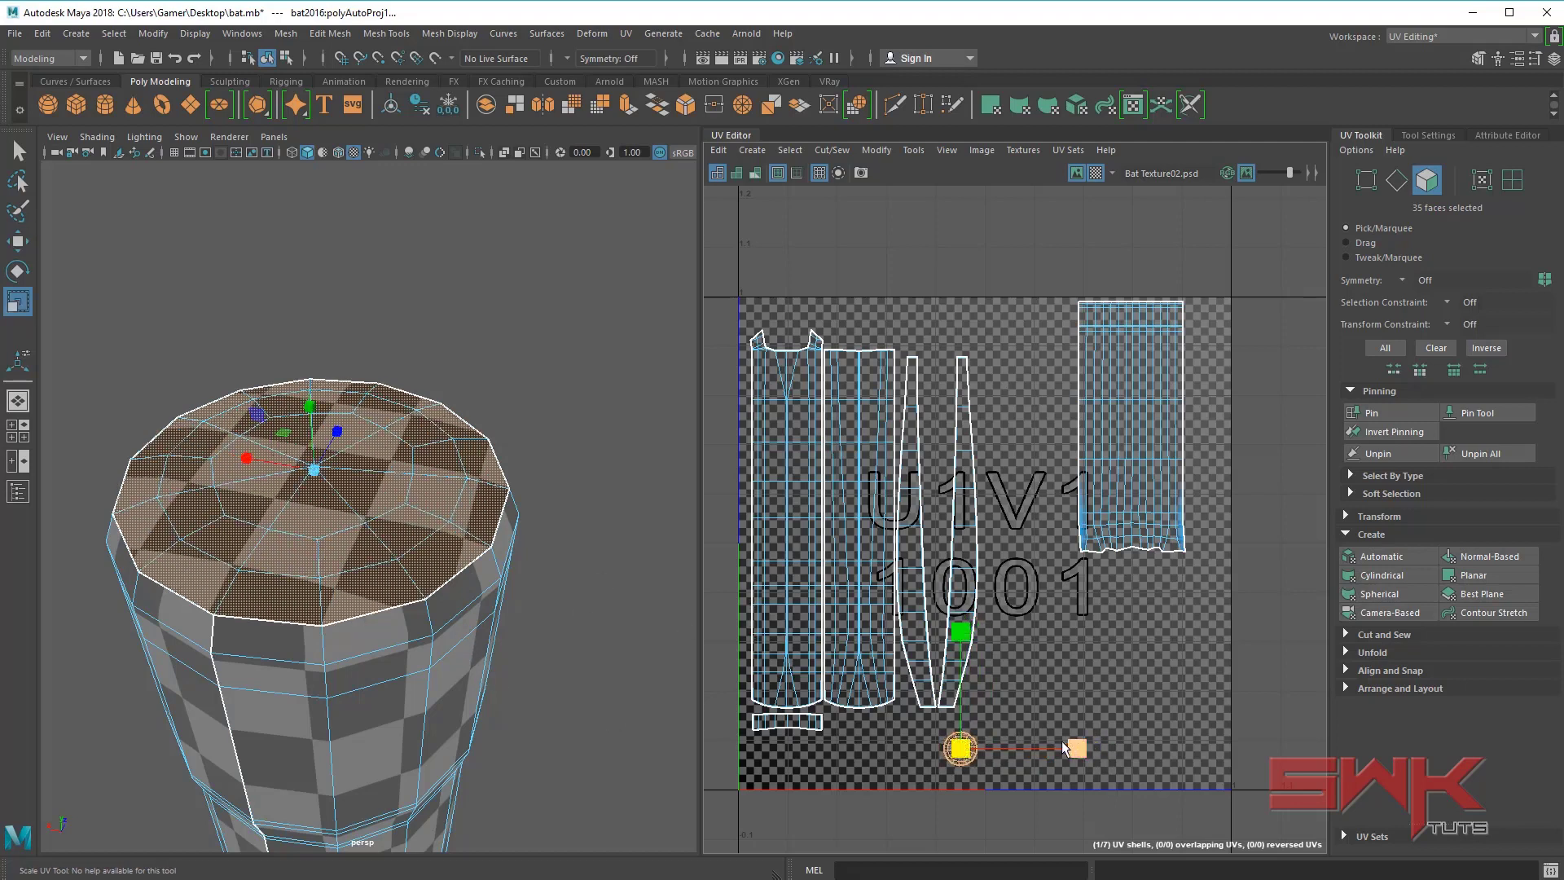
{"action": "left_click_drag", "start_coordinate": [961, 748], "coordinate": [970, 746]}
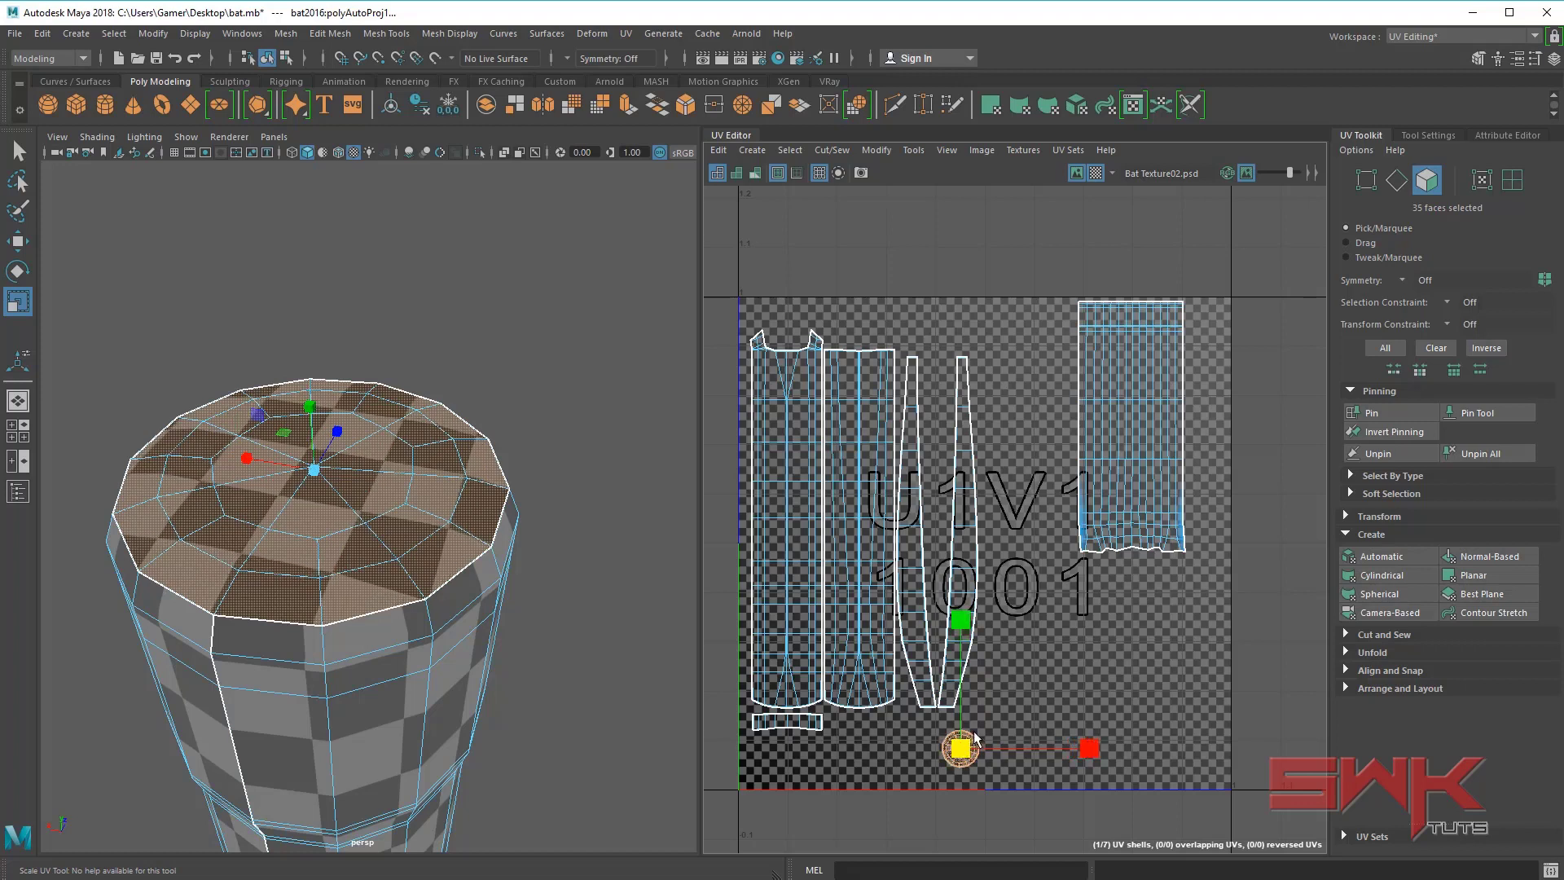
{"action": "key", "text": "w"}
{"action": "left_click", "coordinate": [1093, 171]}
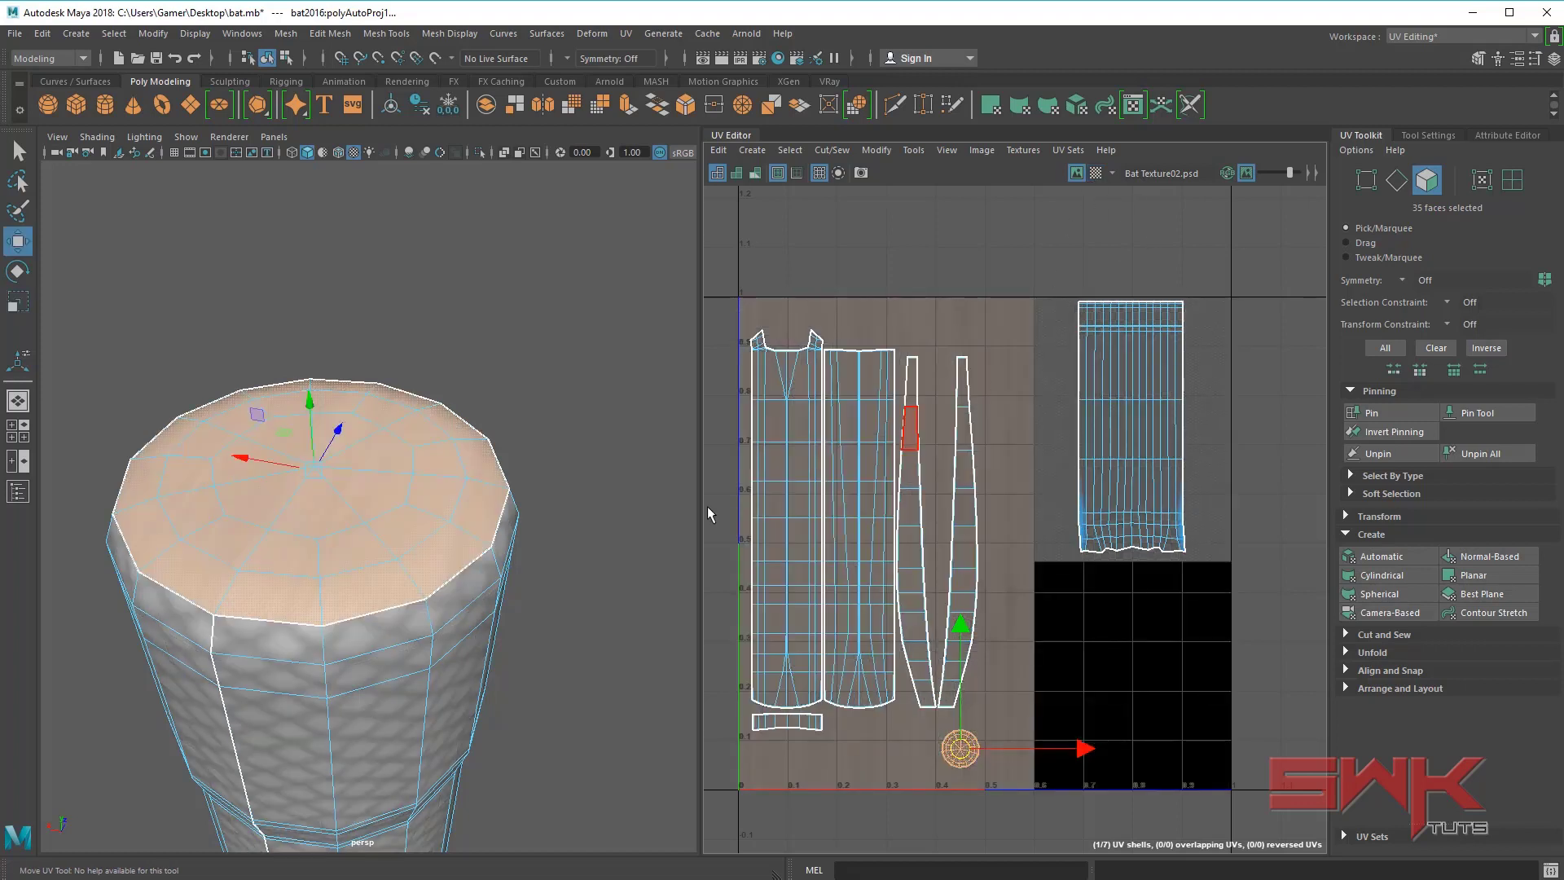
- Turn off the viewport's color management and deselect the bat to view the whole handle
{"action": "middle_click_drag", "start_coordinate": [234, 611], "coordinate": [221, 511], "text": "alt"}
{"action": "left_click_drag", "start_coordinate": [222, 513], "coordinate": [322, 466], "text": "alt"}
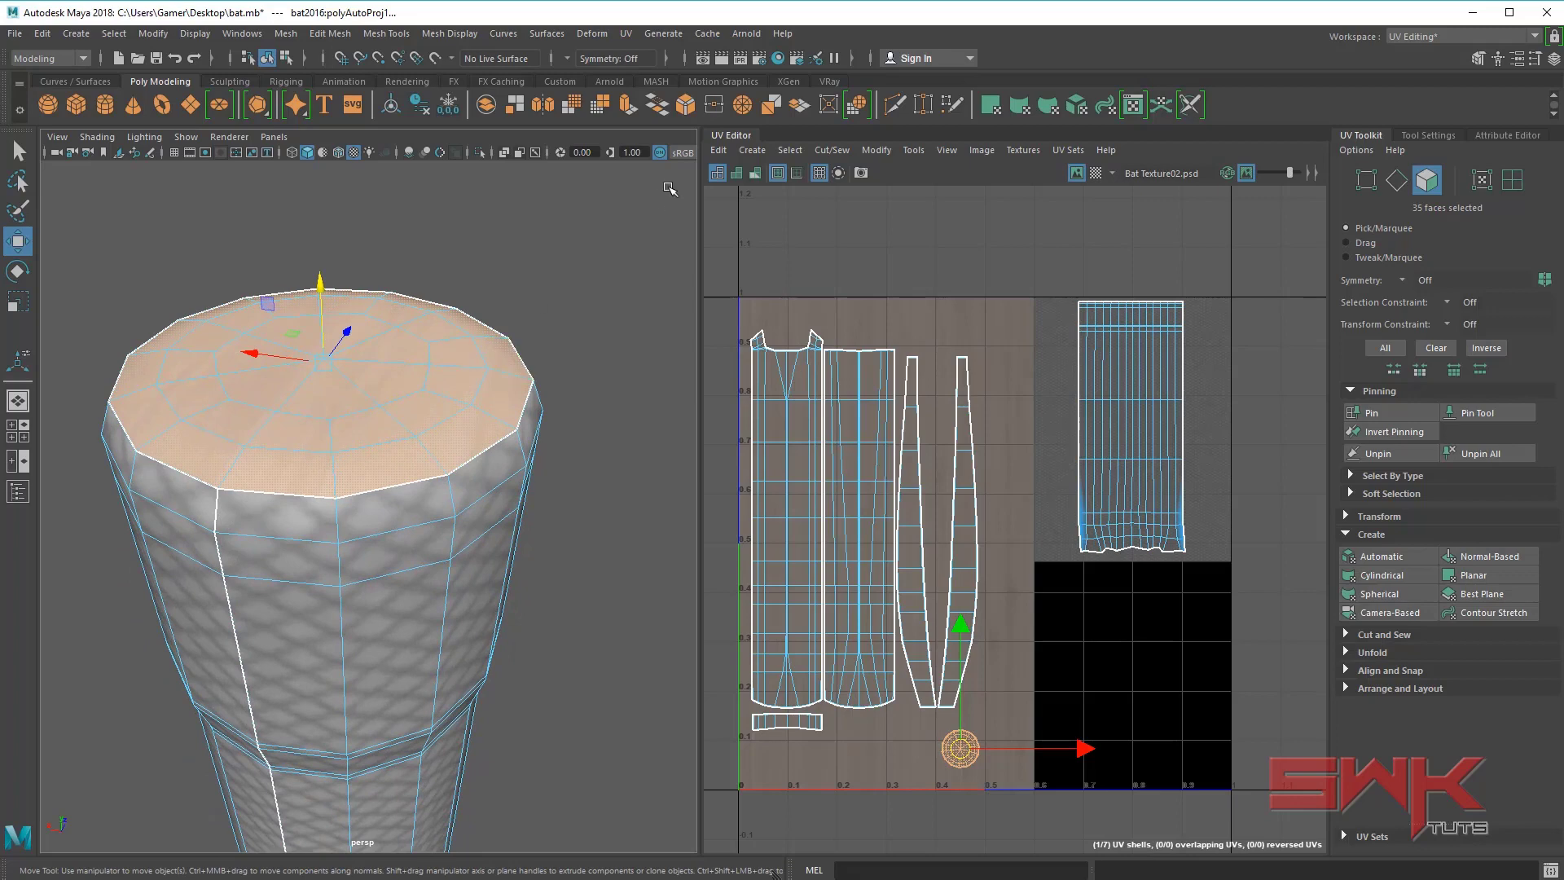
{"action": "left_click", "coordinate": [661, 153]}
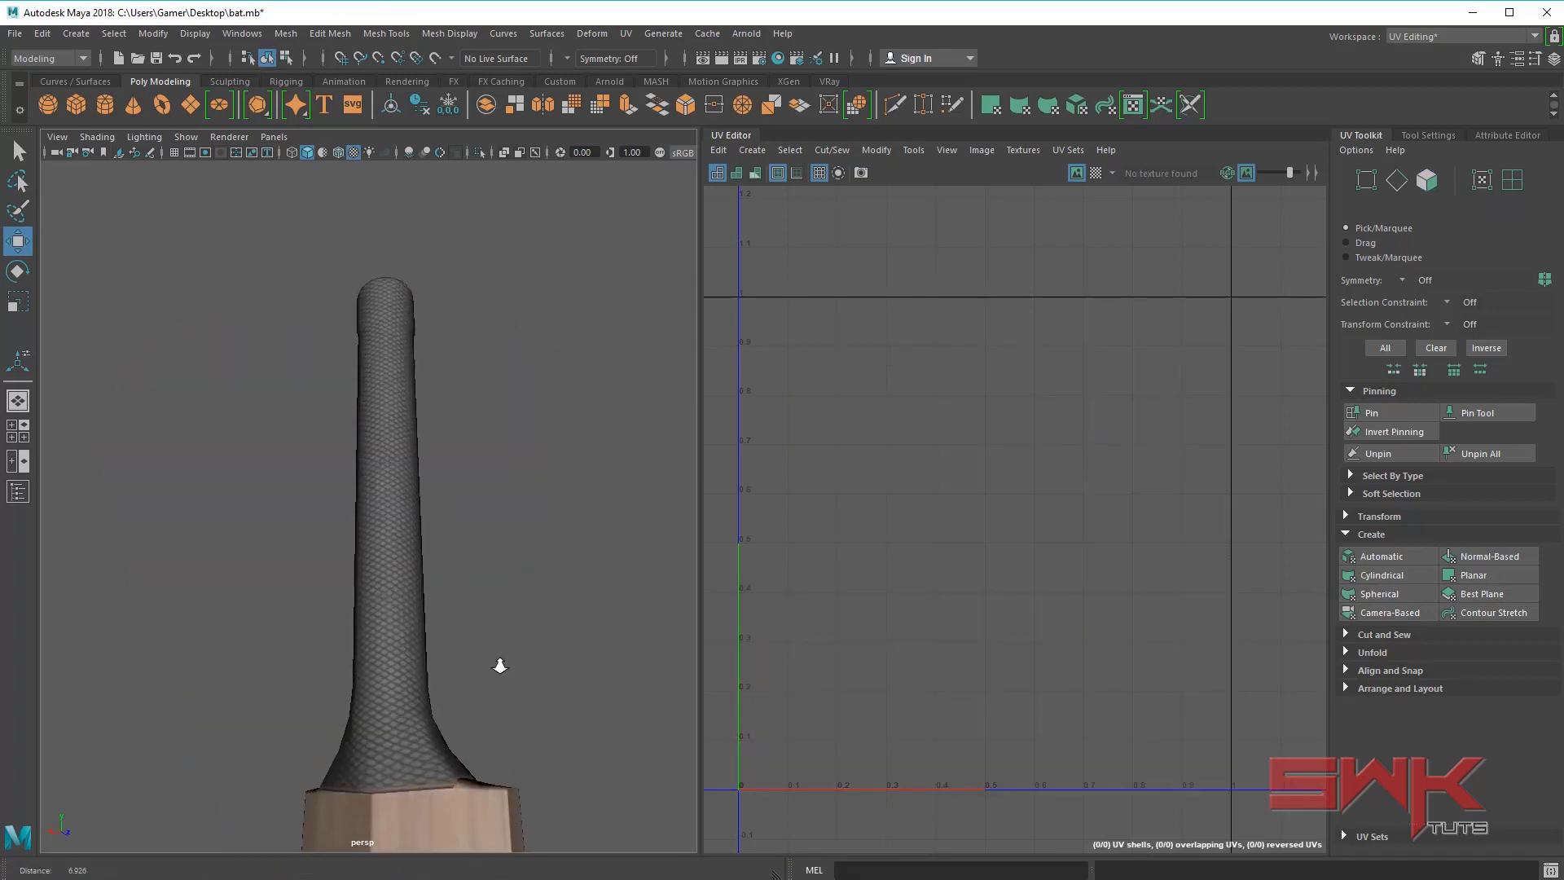
{"action": "mouse_move", "coordinate": [500, 663]}
{"action": "right_mouse_down", "text": "alt"}
{"action": "mouse_move", "coordinate": [406, 495]}
{"action": "mouse_move", "coordinate": [494, 651]}
{"action": "right_mouse_up", "text": "alt"}
{"action": "middle_click_drag", "start_coordinate": [493, 651], "coordinate": [418, 467], "text": "alt"}
- Select the loop of faces running along the groove between the handle's base and the blade
{"action": "left_click", "coordinate": [401, 412]}
{"action": "right_click_drag", "start_coordinate": [401, 412], "coordinate": [423, 433], "text": "alt"}
{"action": "middle_click_drag", "start_coordinate": [423, 432], "coordinate": [342, 385], "text": "alt"}
{"action": "right_click_drag", "start_coordinate": [343, 386], "coordinate": [371, 443], "text": "alt"}
{"action": "key", "text": "q"}
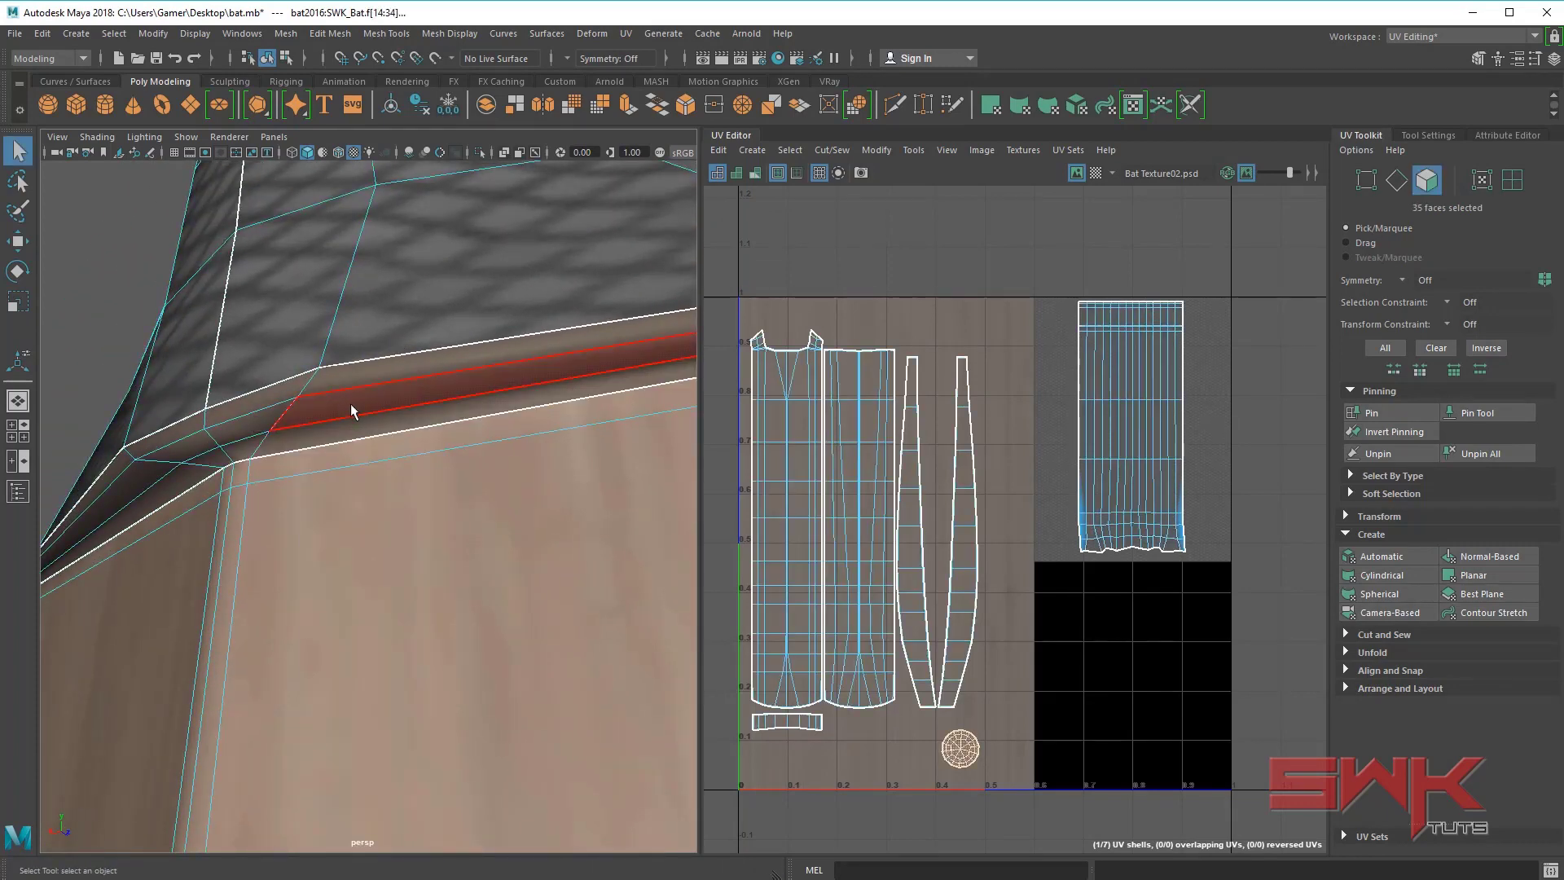
{"action": "left_click", "coordinate": [353, 411]}
{"action": "double_click", "coordinate": [257, 427], "text": "shift"}
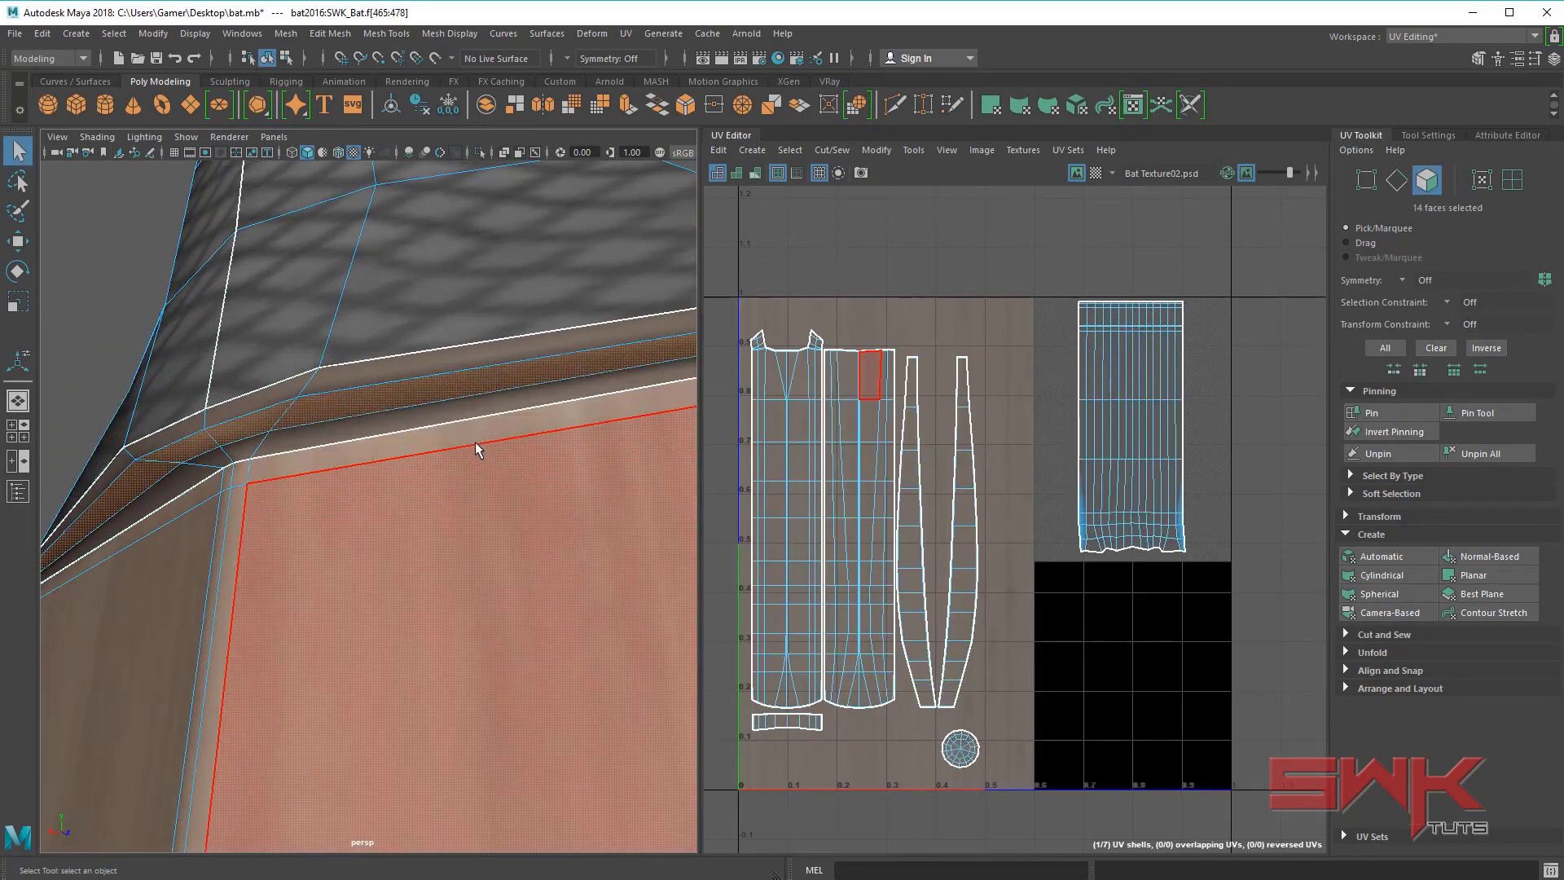
- Grow the groove face selection by one ring and check it around the handle's base
{"action": "left_click_drag", "start_coordinate": [478, 448], "coordinate": [350, 459], "text": "alt"}
{"action": "middle_click_drag", "start_coordinate": [349, 458], "coordinate": [341, 506], "text": "alt"}
{"action": "mouse_move", "coordinate": [341, 507]}
{"action": "left_mouse_down", "text": "alt"}
{"action": "mouse_move", "coordinate": [289, 505]}
{"action": "mouse_move", "coordinate": [387, 531]}
{"action": "mouse_move", "coordinate": [354, 528]}
{"action": "left_mouse_up", "text": "alt"}
{"action": "right_click_drag", "start_coordinate": [354, 528], "coordinate": [362, 533], "text": "alt"}
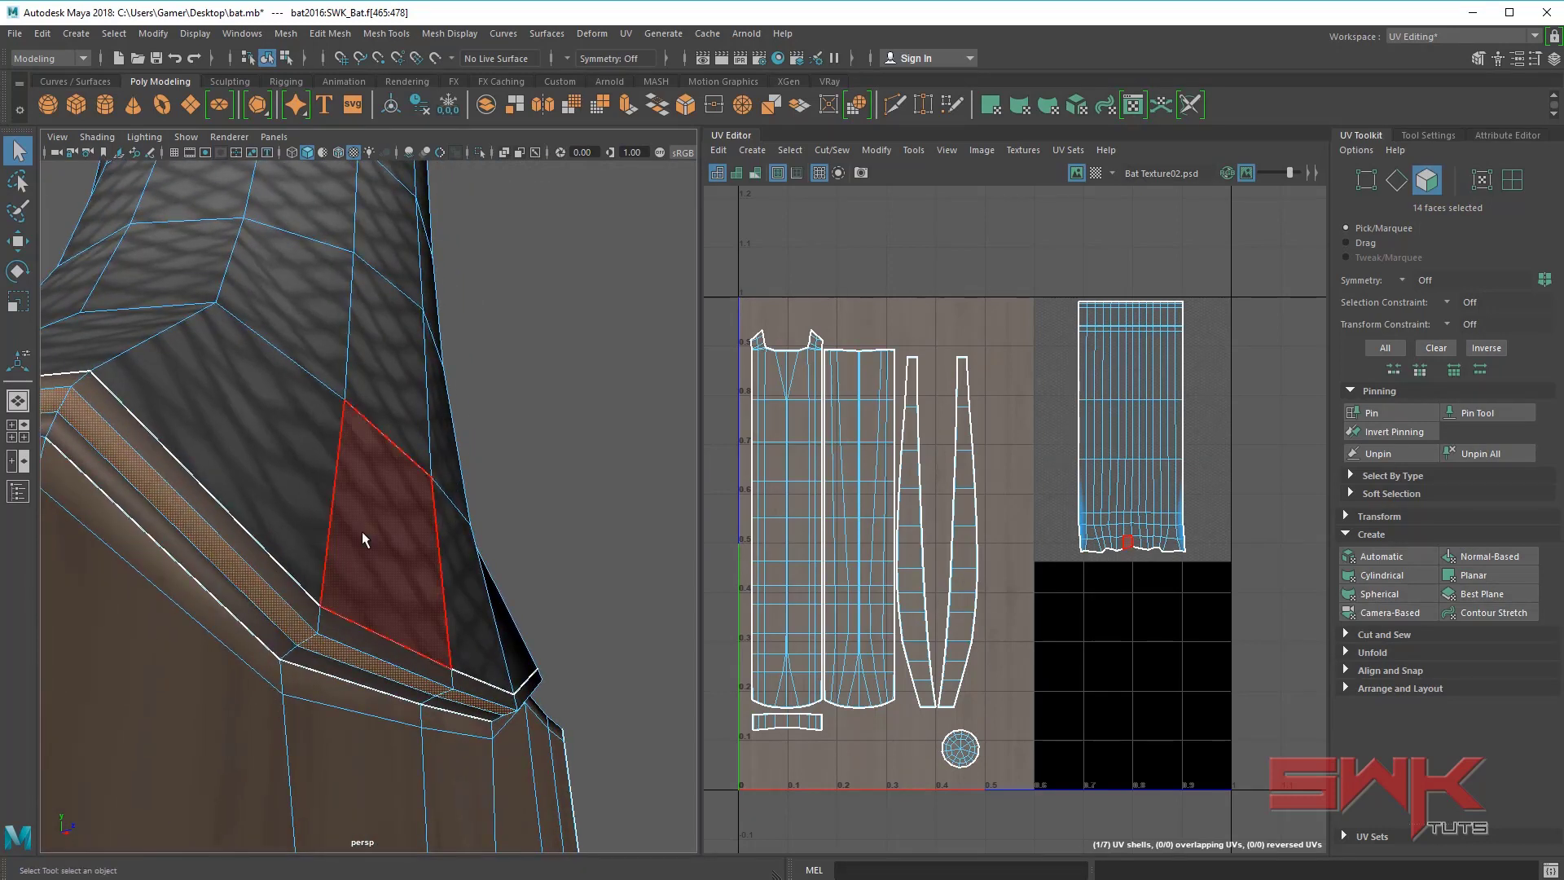
{"action": "key", "text": "shift+period"}
{"action": "right_click_drag", "start_coordinate": [412, 539], "coordinate": [408, 541], "text": "alt"}
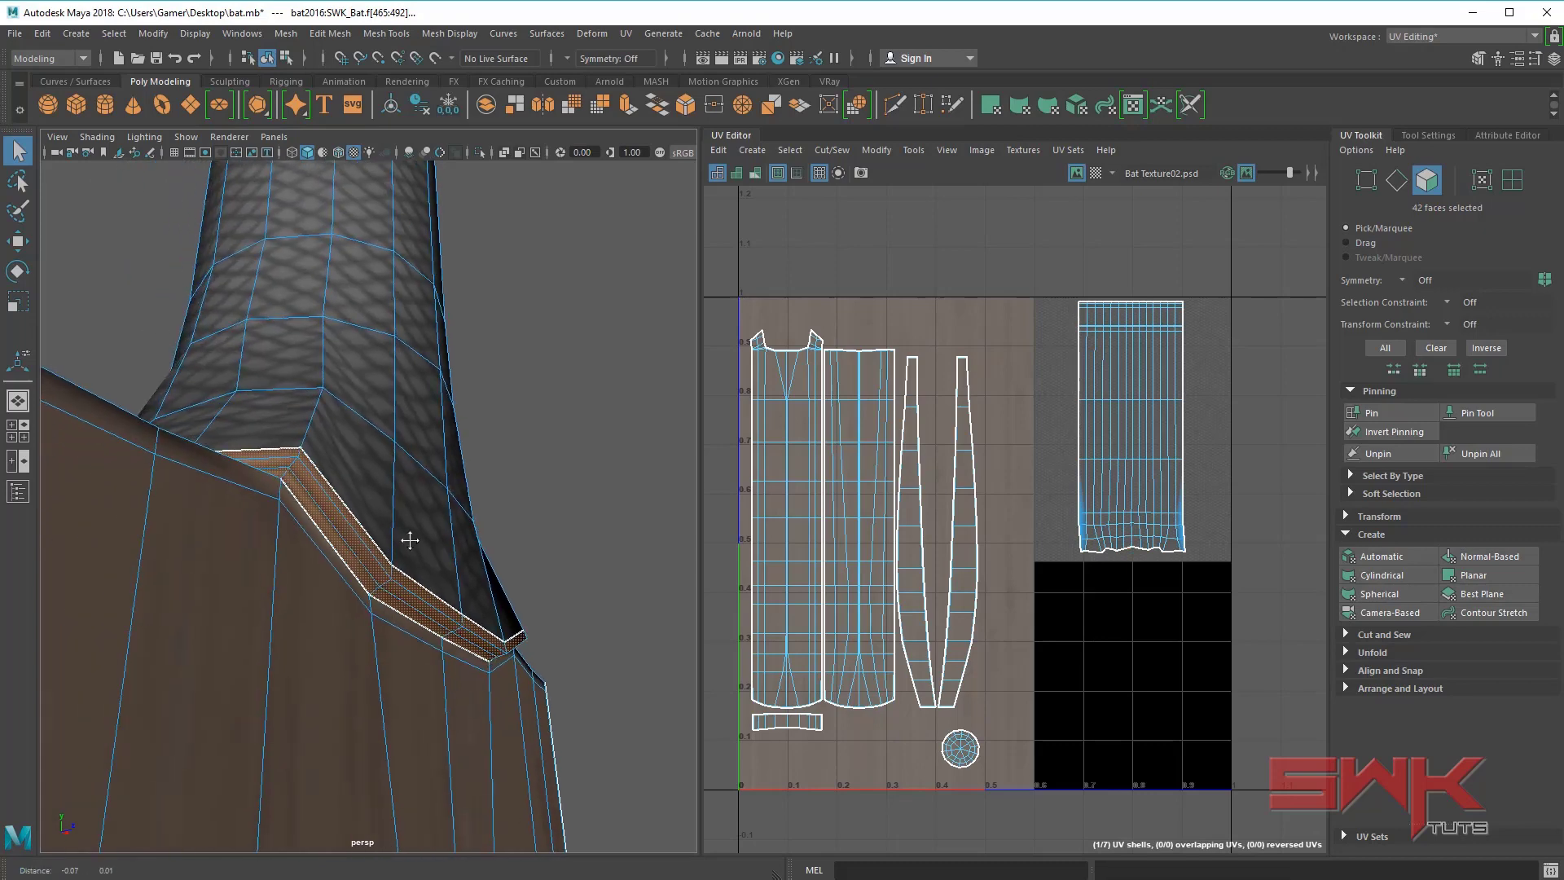
{"action": "left_click_drag", "start_coordinate": [408, 540], "coordinate": [401, 548], "text": "alt"}
{"action": "middle_click_drag", "start_coordinate": [401, 549], "coordinate": [384, 580], "text": "alt"}
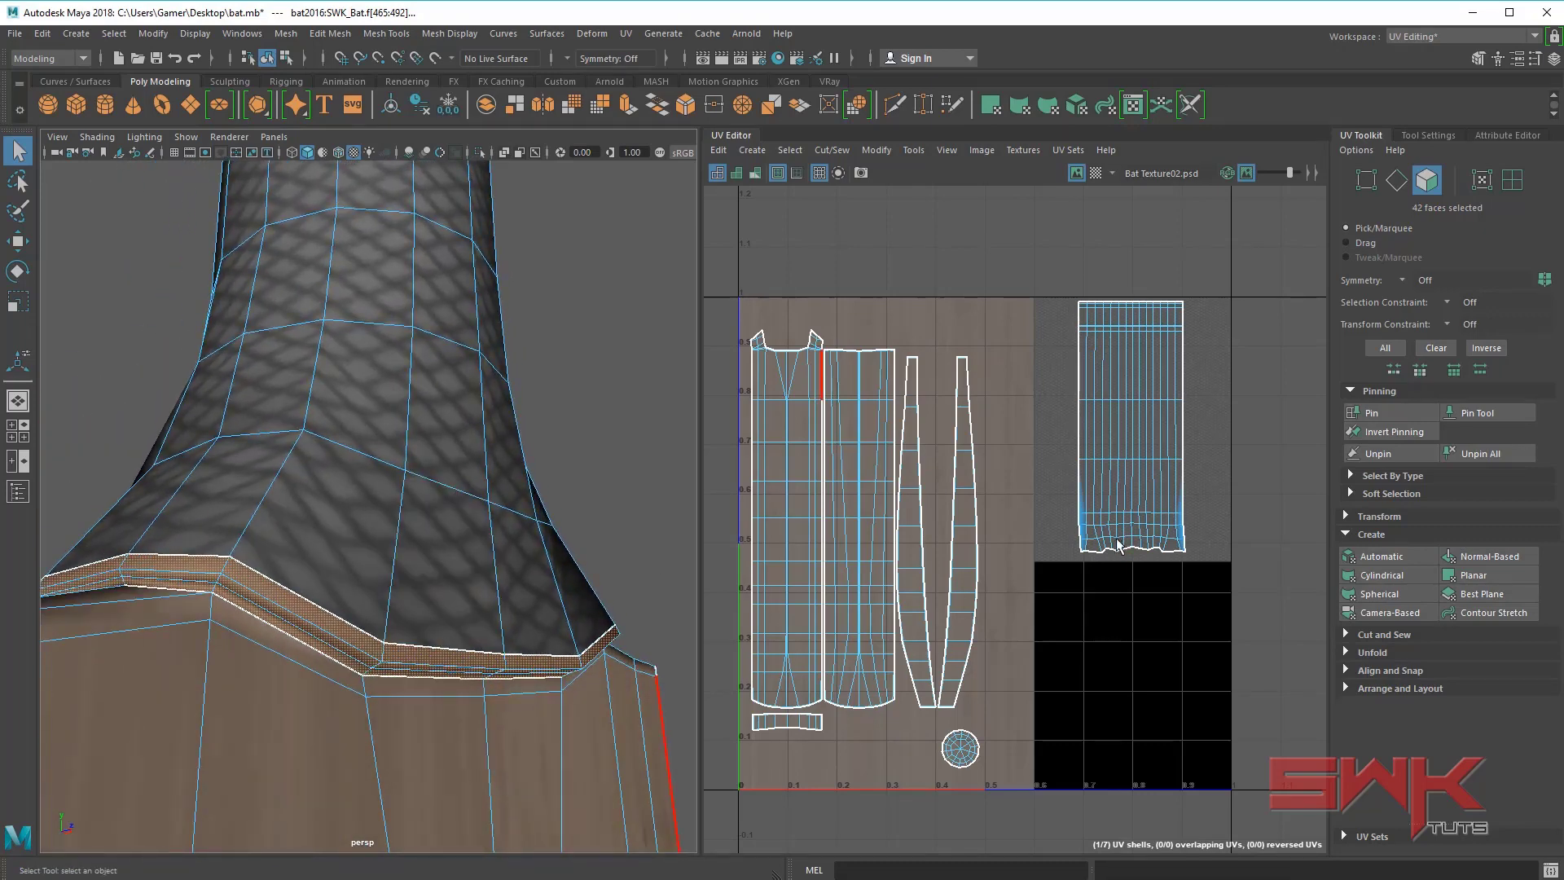
- Automatically project the selected groove faces, then scale their UV shells down and move them onto the texture's black area
{"action": "left_click", "coordinate": [1393, 556]}
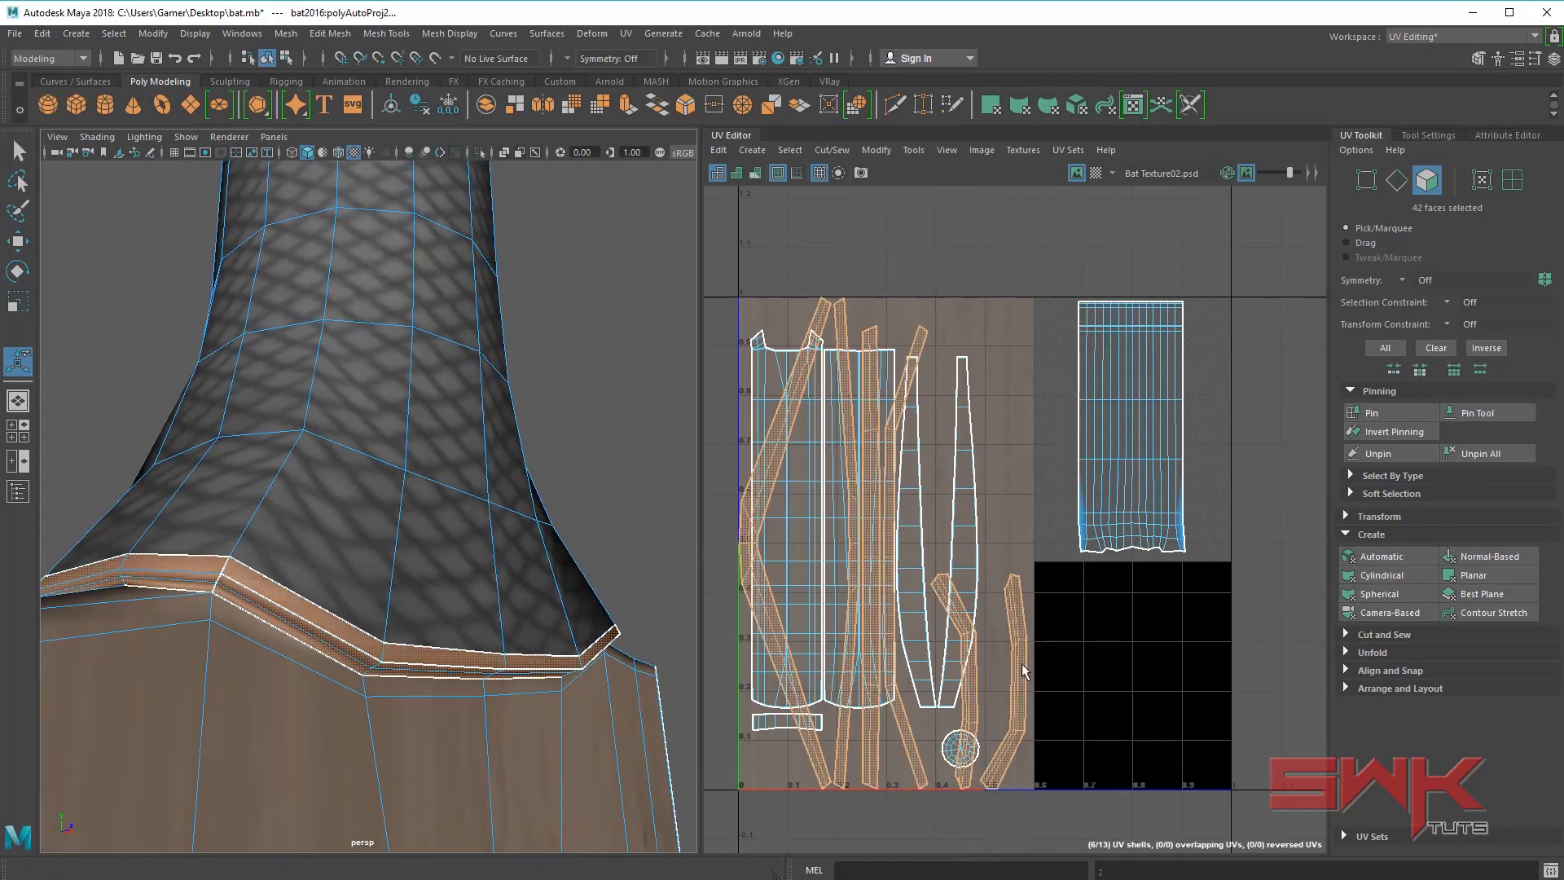
{"action": "key", "text": "r"}
{"action": "left_click_drag", "start_coordinate": [877, 541], "coordinate": [1094, 676]}
{"action": "key", "text": "w"}
{"action": "key", "text": "r"}
{"action": "key", "text": "w"}
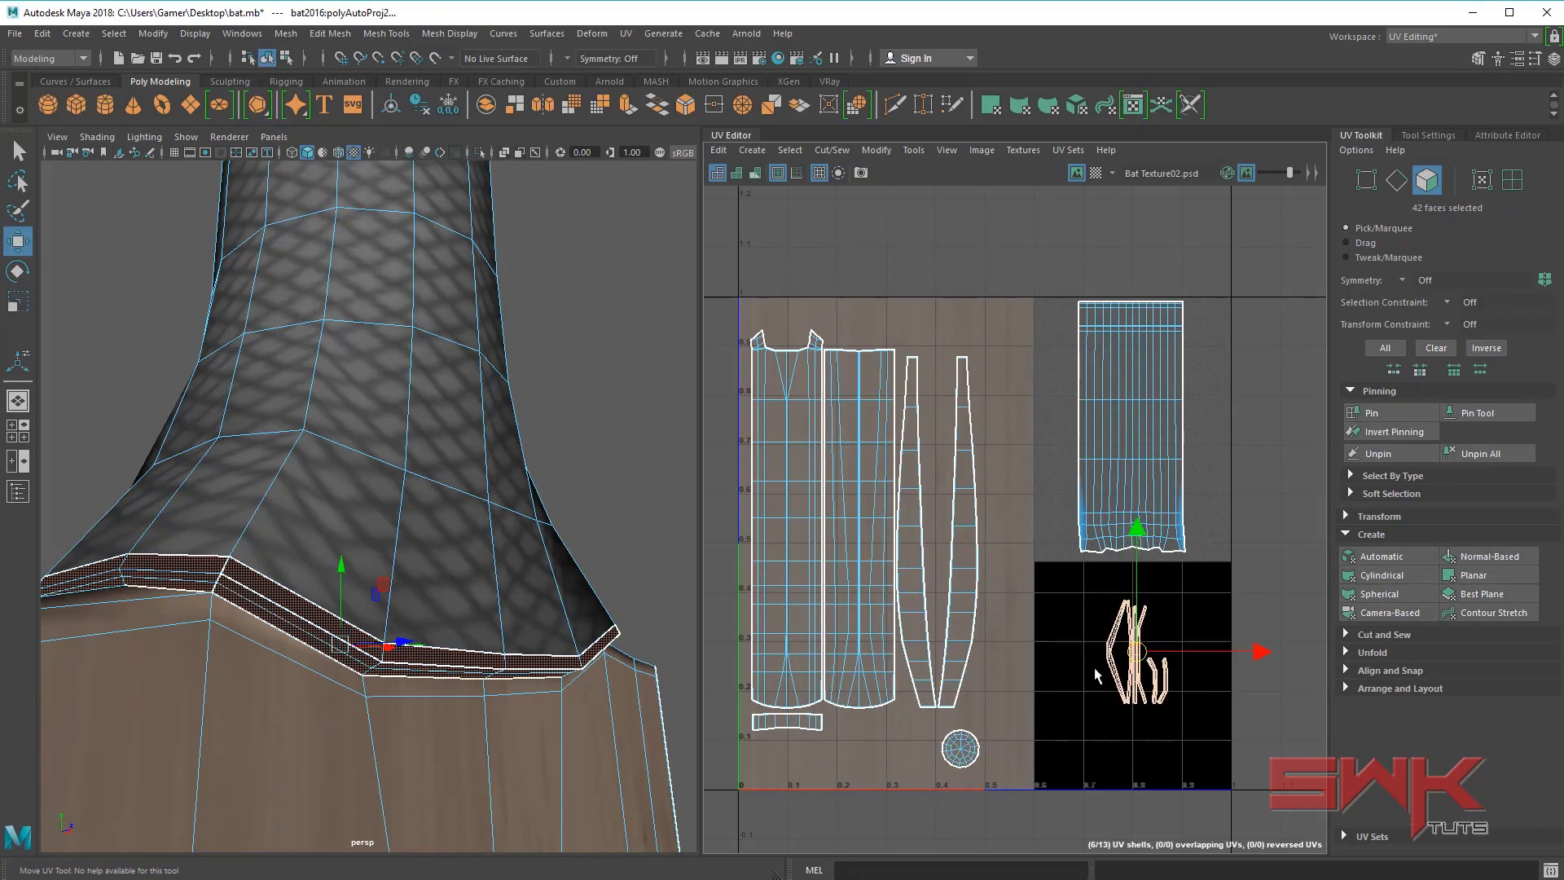
- Return the bat to object mode and view the black strip around the handle's base
{"action": "right_click_drag", "start_coordinate": [458, 446], "coordinate": [528, 481]}
{"action": "left_click", "coordinate": [565, 393]}
{"action": "left_click_drag", "start_coordinate": [529, 482], "coordinate": [605, 418], "text": "alt"}
{"action": "middle_click_drag", "start_coordinate": [605, 419], "coordinate": [573, 596], "text": "alt"}
{"action": "right_click_drag", "start_coordinate": [399, 624], "coordinate": [457, 646], "text": "alt"}
{"action": "left_click", "coordinate": [397, 593]}
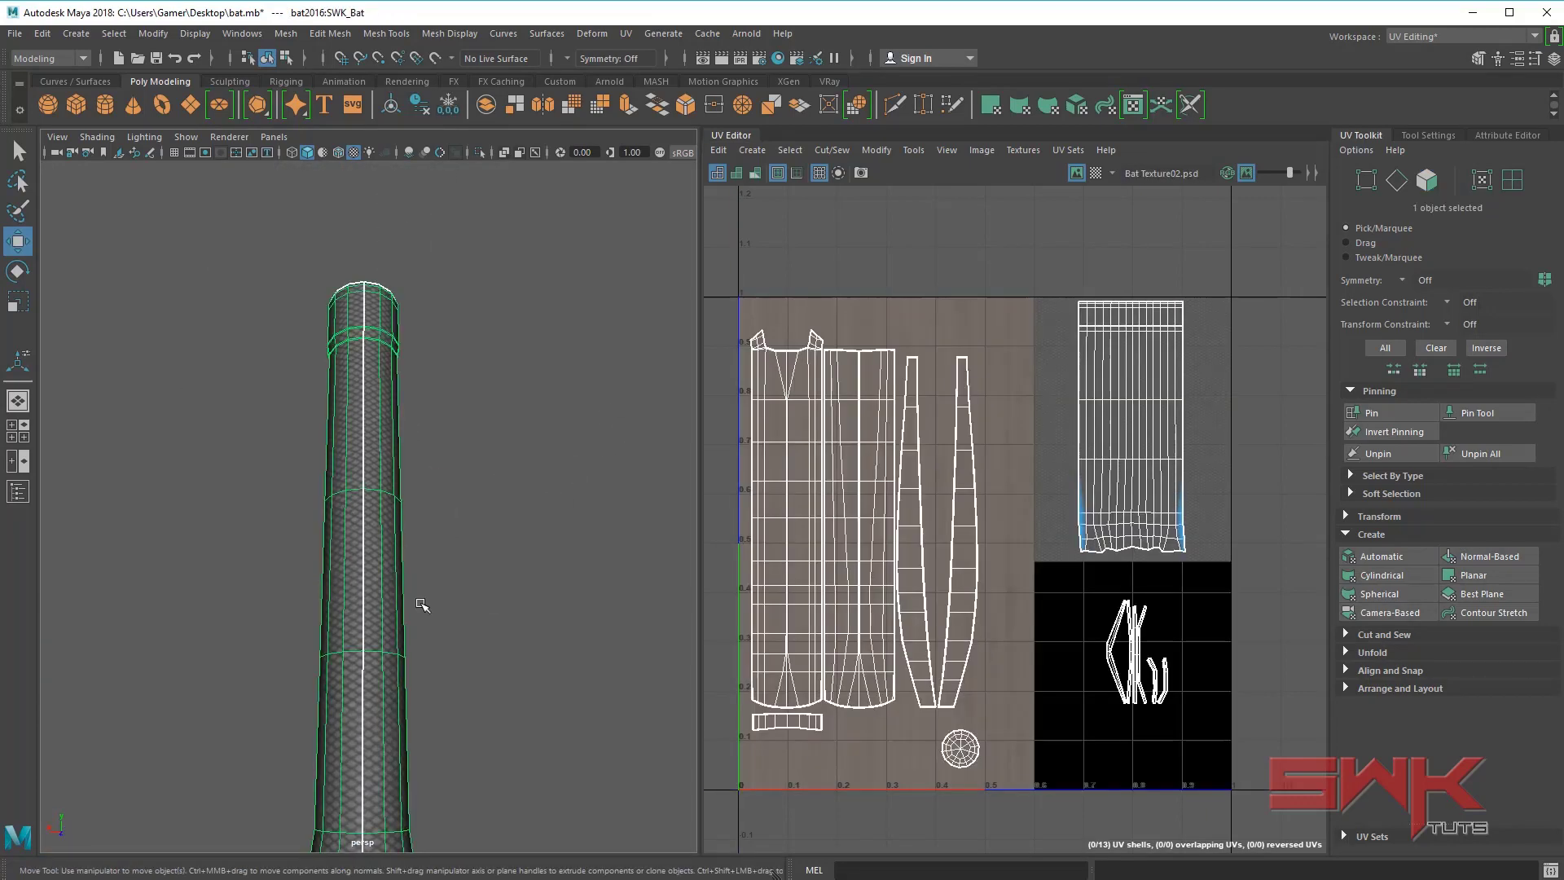
{"action": "middle_click_drag", "start_coordinate": [445, 636], "coordinate": [457, 415], "text": "alt"}
{"action": "right_click_drag", "start_coordinate": [456, 415], "coordinate": [519, 481], "text": "alt"}
{"action": "left_click_drag", "start_coordinate": [518, 480], "coordinate": [511, 486], "text": "alt"}
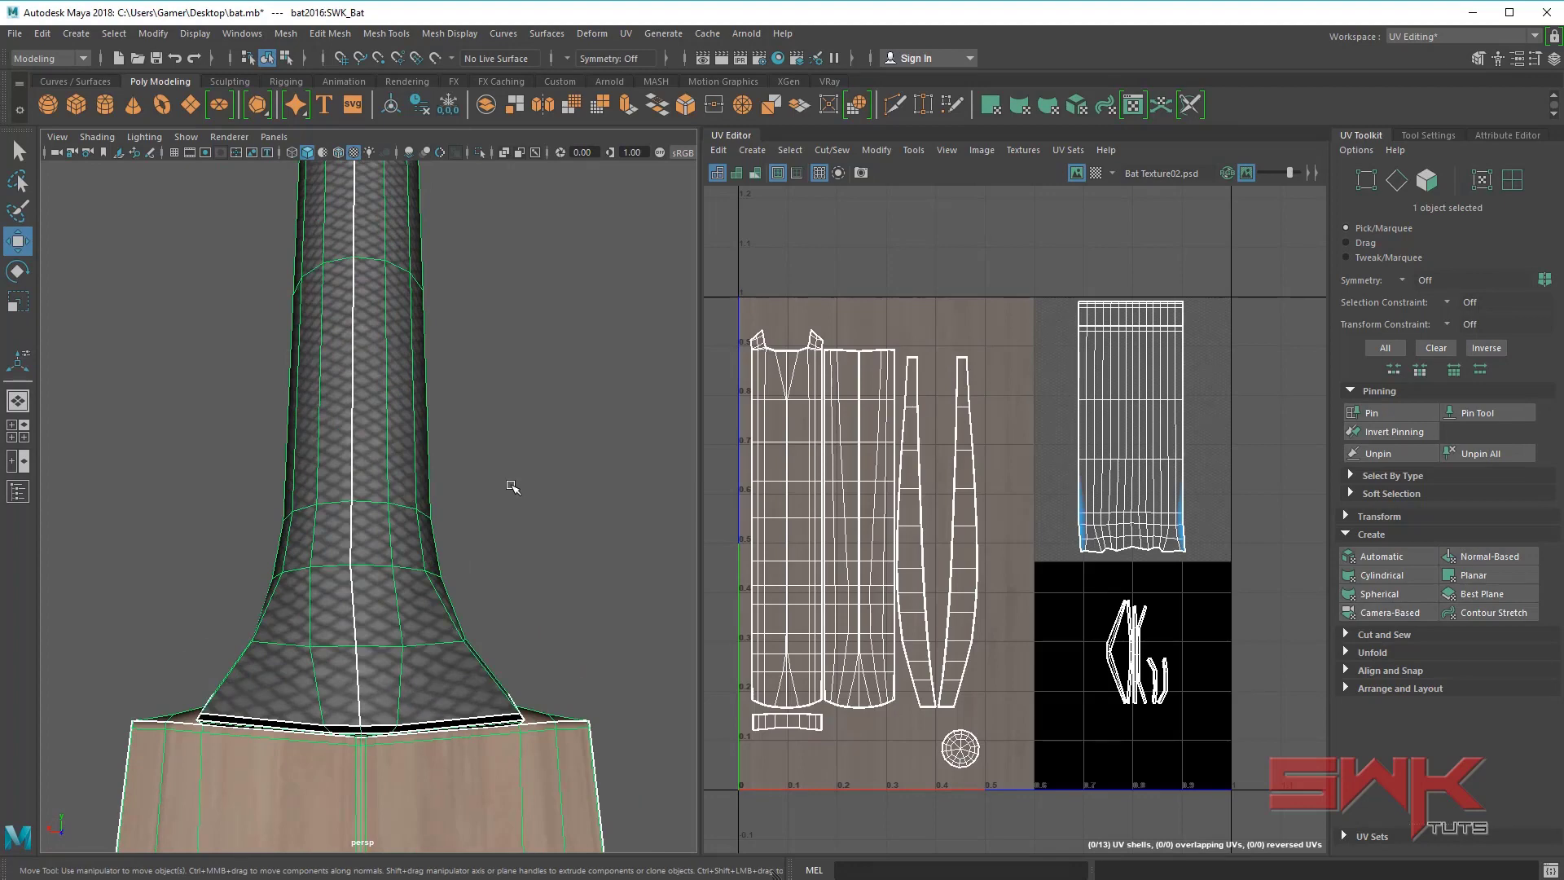
- Compare the grip texture at the handle's base with smooth preview on and off, leaving the bat unsmoothed
{"action": "left_click", "coordinate": [521, 474]}
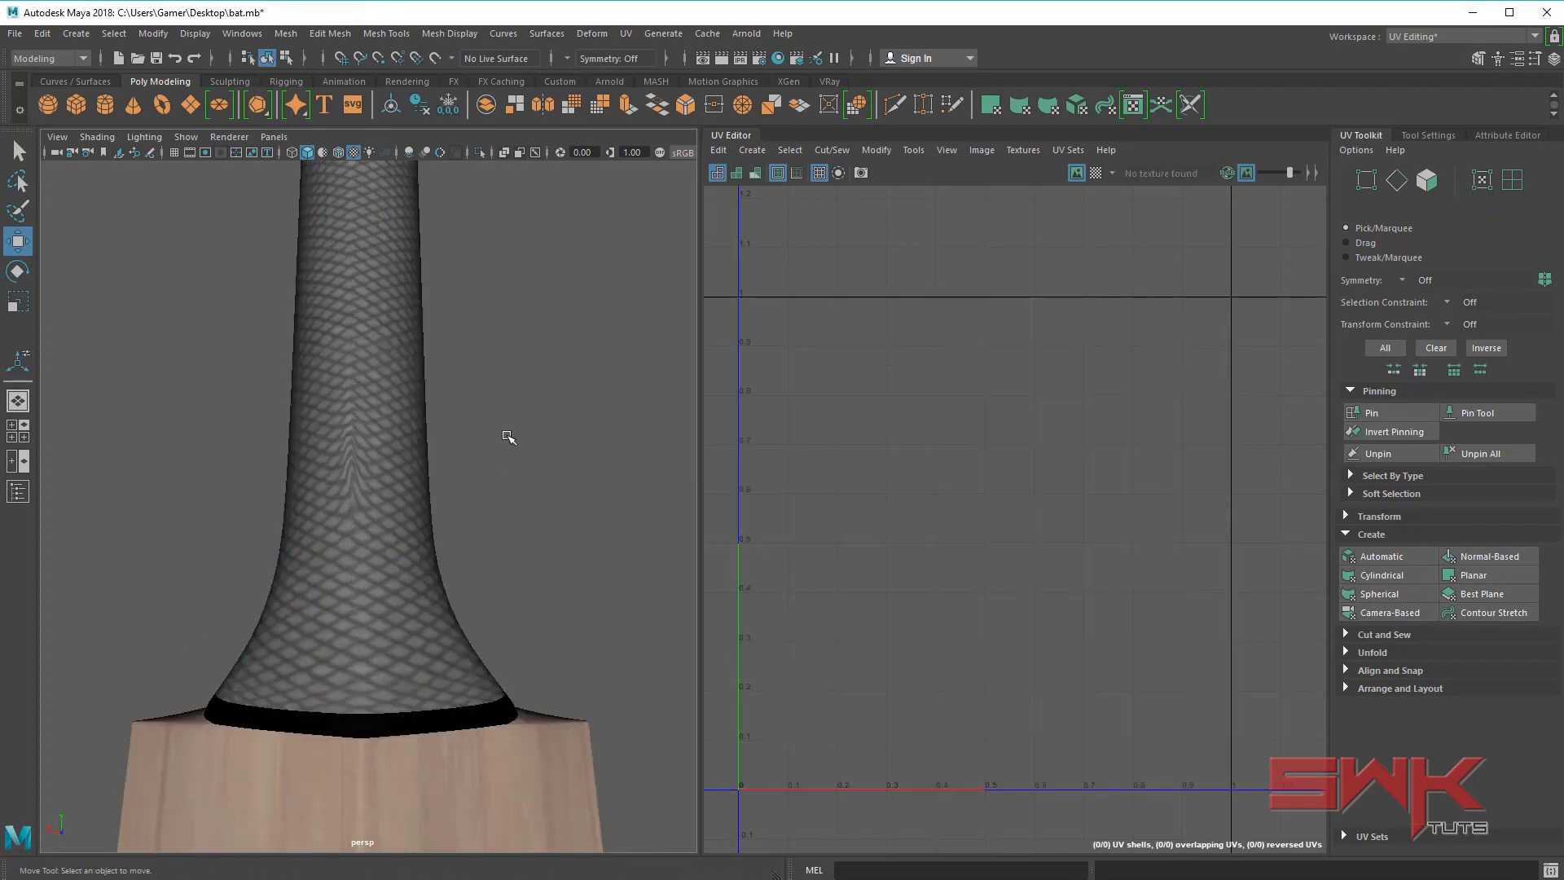
{"action": "middle_click_drag", "start_coordinate": [506, 425], "coordinate": [390, 407], "text": "alt"}
{"action": "right_click_drag", "start_coordinate": [390, 408], "coordinate": [423, 399], "text": "alt"}
{"action": "middle_click_drag", "start_coordinate": [423, 398], "coordinate": [526, 283], "text": "alt"}
{"action": "right_click_drag", "start_coordinate": [526, 283], "coordinate": [383, 430], "text": "alt"}
{"action": "scroll", "coordinate": [382, 431], "scroll_direction": "down", "scroll_amount": 3}
{"action": "left_click", "coordinate": [347, 544]}
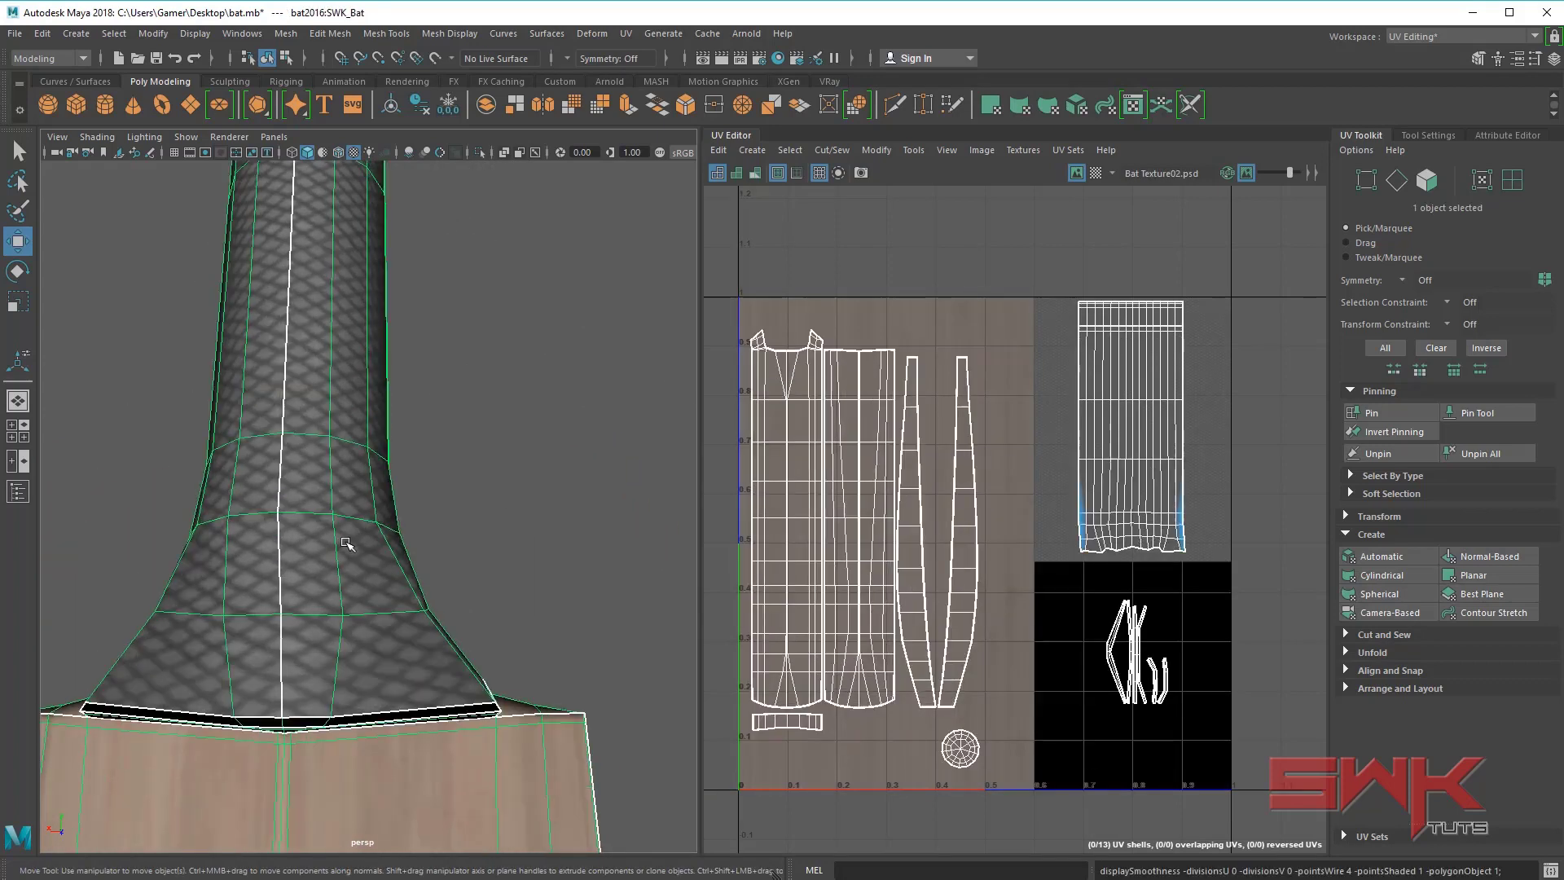
{"action": "left_click", "coordinate": [483, 476]}
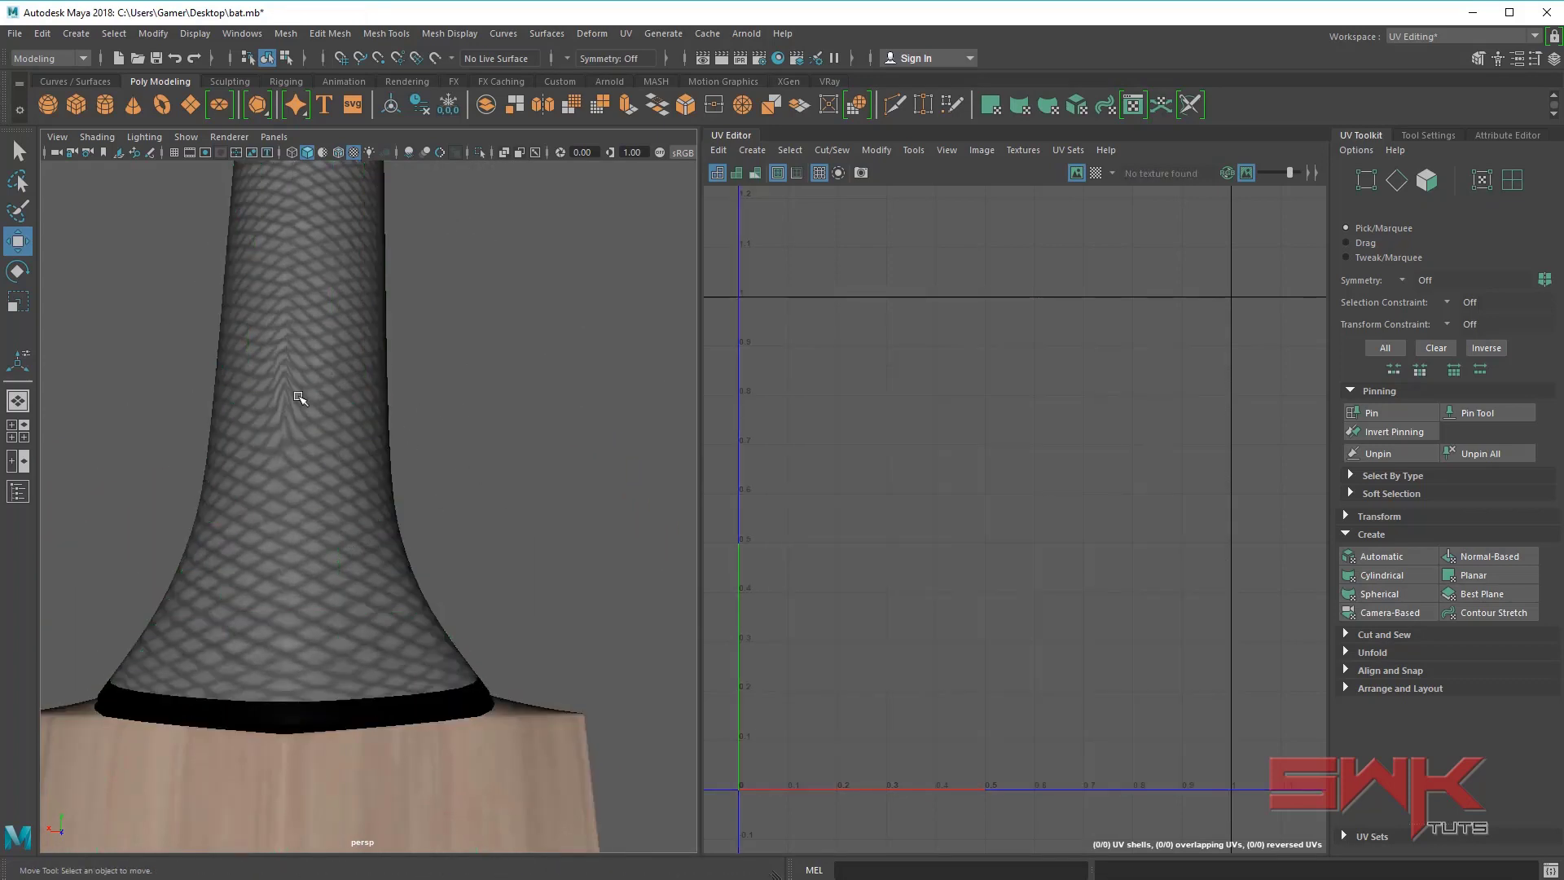
{"action": "left_click", "coordinate": [300, 397]}
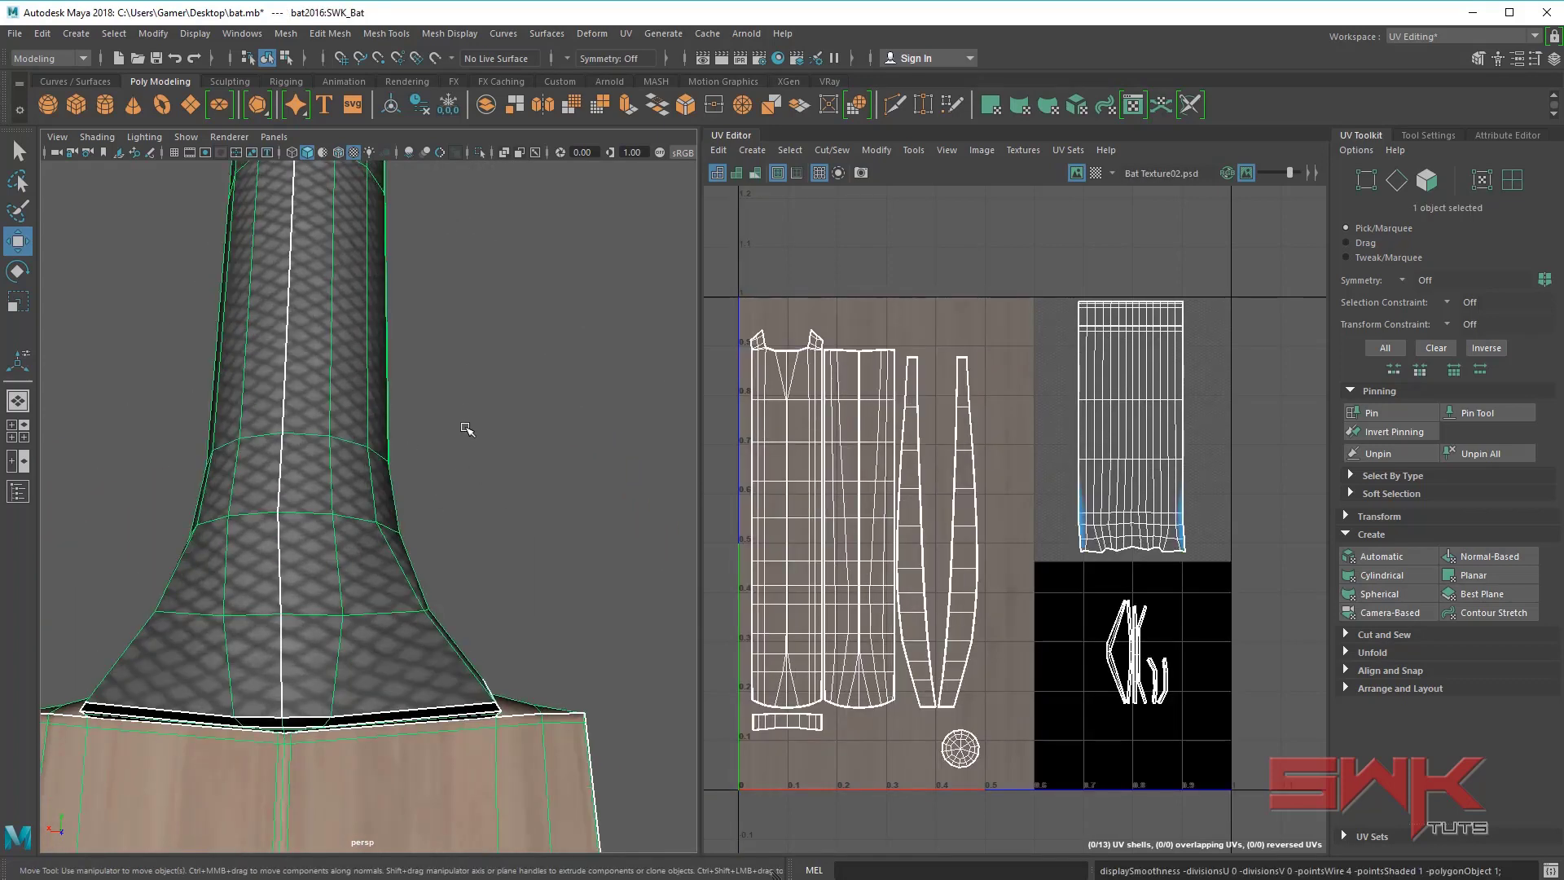
{"action": "right_click_drag", "start_coordinate": [467, 429], "coordinate": [245, 436], "text": "alt"}
{"action": "right_click_drag", "start_coordinate": [488, 481], "coordinate": [232, 482], "text": "alt"}
{"action": "middle_click_drag", "start_coordinate": [386, 511], "coordinate": [466, 459], "text": "alt"}
{"action": "key", "text": "1"}
{"action": "middle_click_drag", "start_coordinate": [417, 554], "coordinate": [498, 466], "text": "alt"}
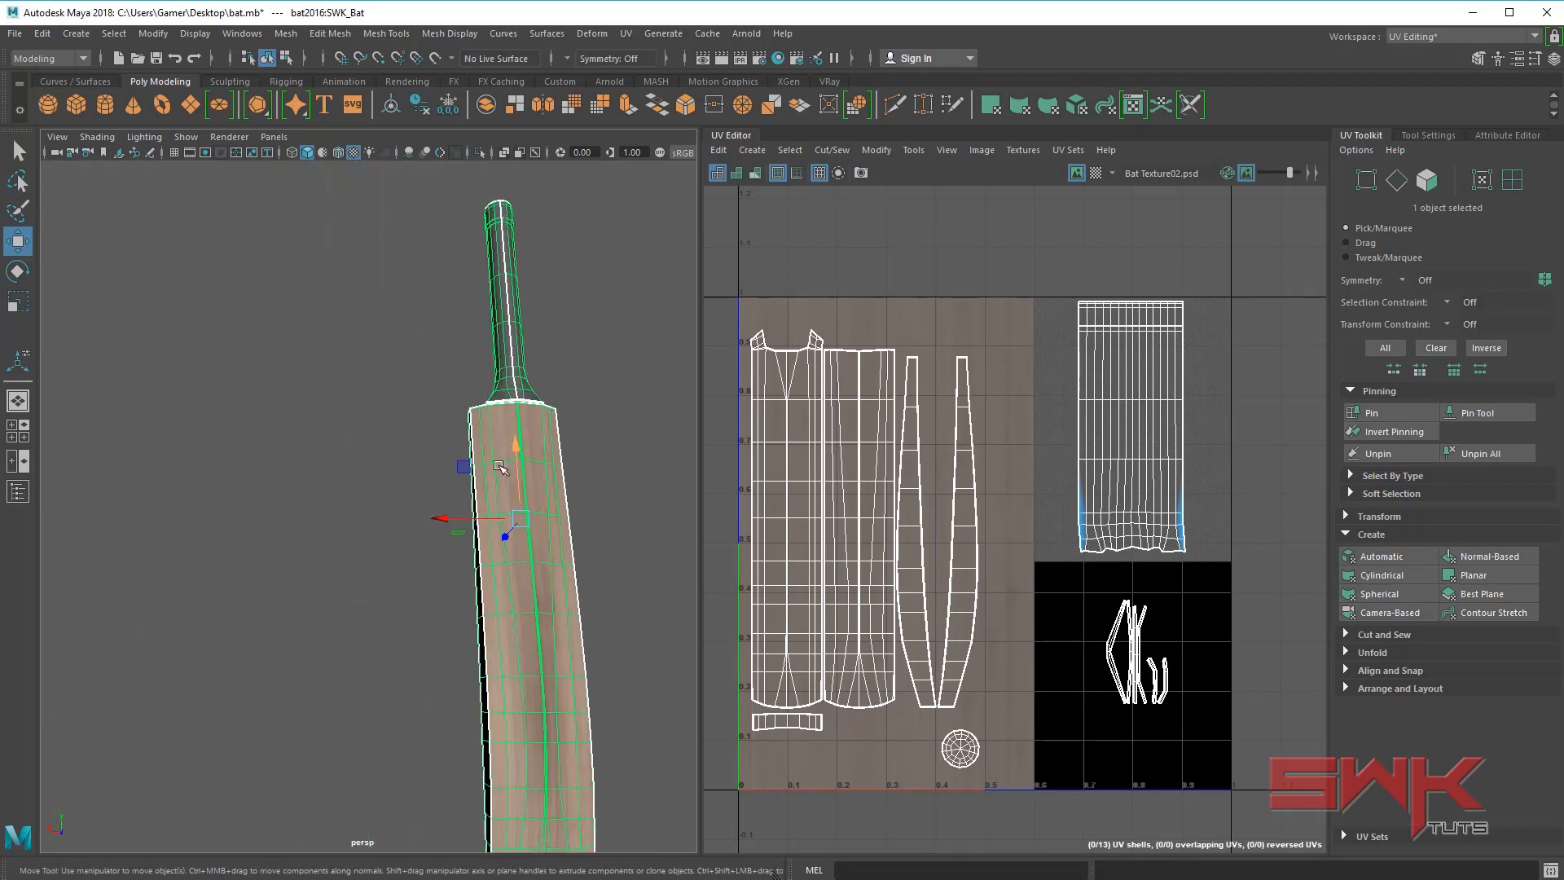
- Create a smoothed duplicate of the bat and place it beside the original
{"action": "left_click_drag", "start_coordinate": [499, 466], "coordinate": [236, 489], "text": "alt"}
{"action": "key", "text": "ctrl+d"}
{"action": "key", "text": "q"}
{"action": "scroll", "coordinate": [356, 518], "scroll_direction": "up", "scroll_amount": 5}
{"action": "scroll", "coordinate": [454, 625], "scroll_direction": "up", "scroll_amount": 5}
- Examine the grip pattern on the duplicate's handle and reselect the duplicate bat
{"action": "middle_click_drag", "start_coordinate": [356, 518], "coordinate": [457, 567], "text": "alt"}
{"action": "left_click", "coordinate": [506, 551]}
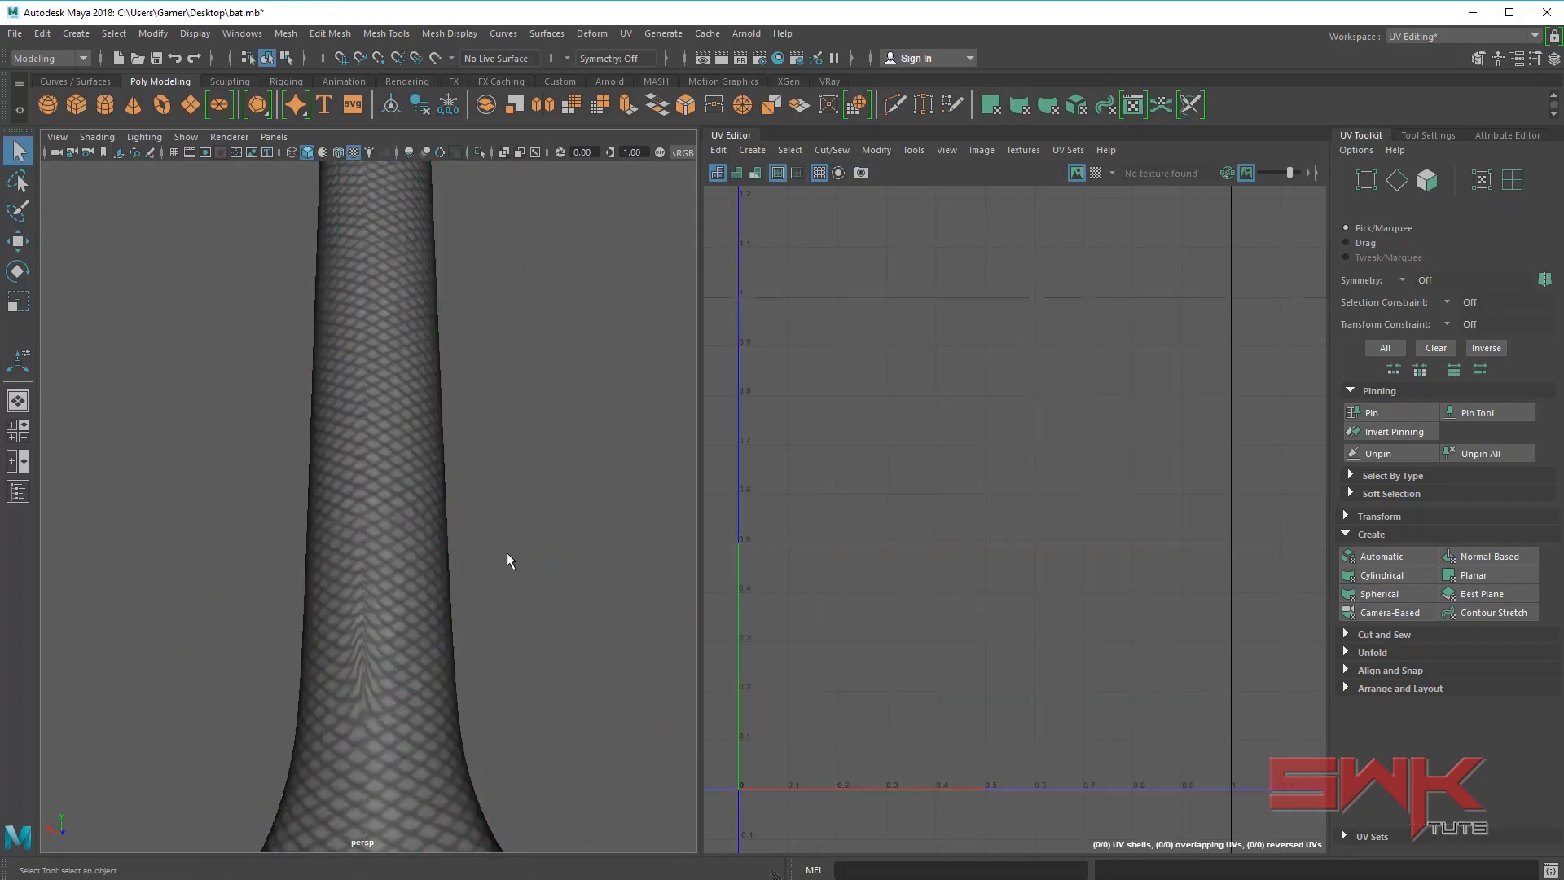
{"action": "left_click", "coordinate": [410, 622]}
{"action": "scroll", "coordinate": [427, 457], "scroll_direction": "down", "scroll_amount": 5}
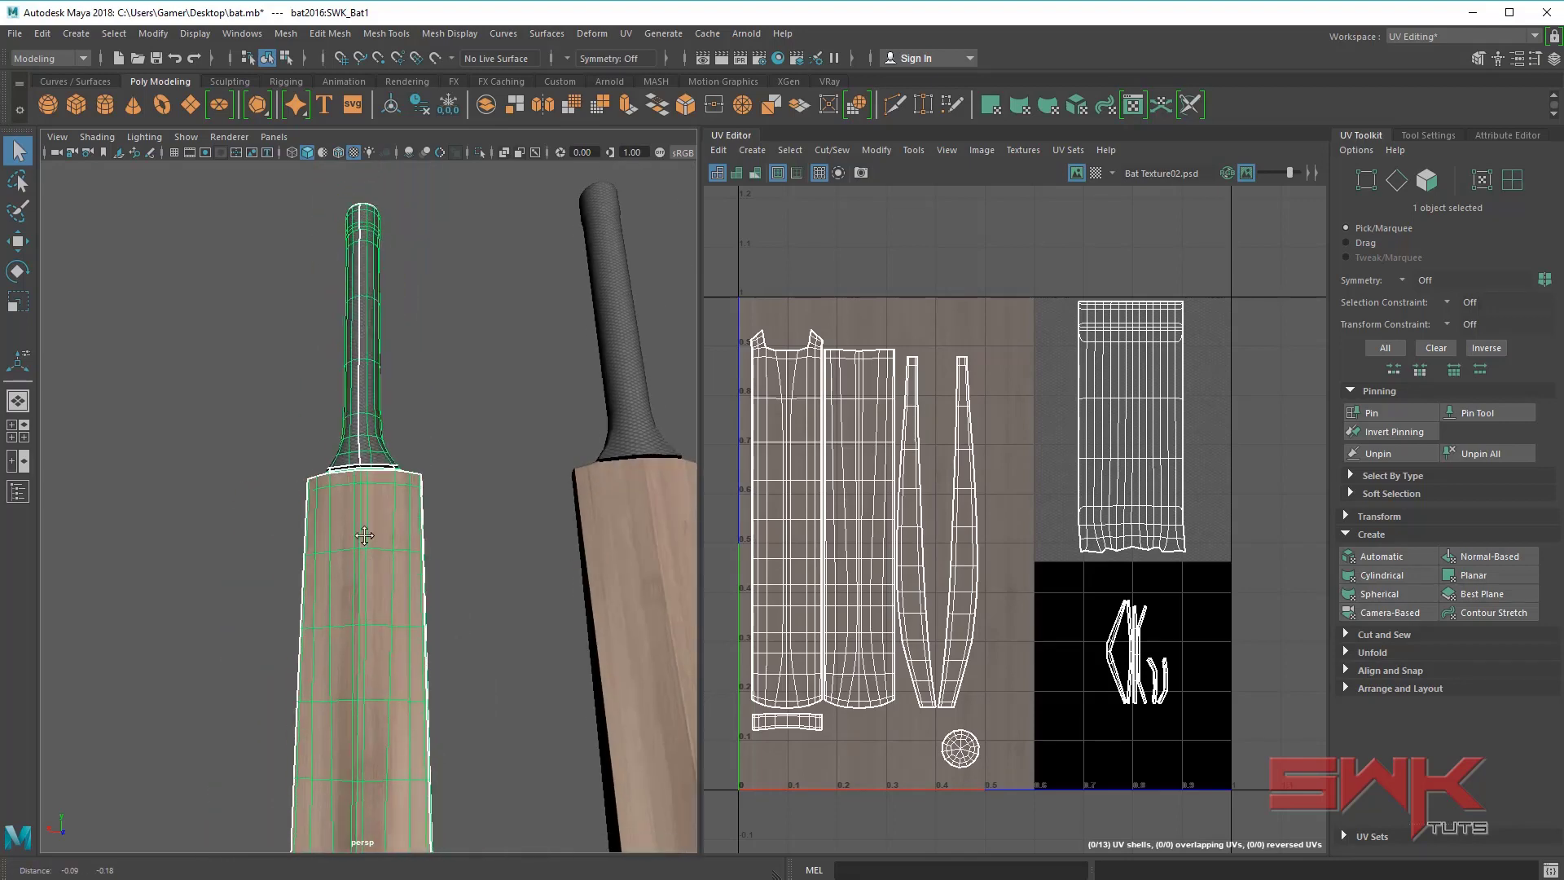
{"action": "right_click", "coordinate": [356, 505]}
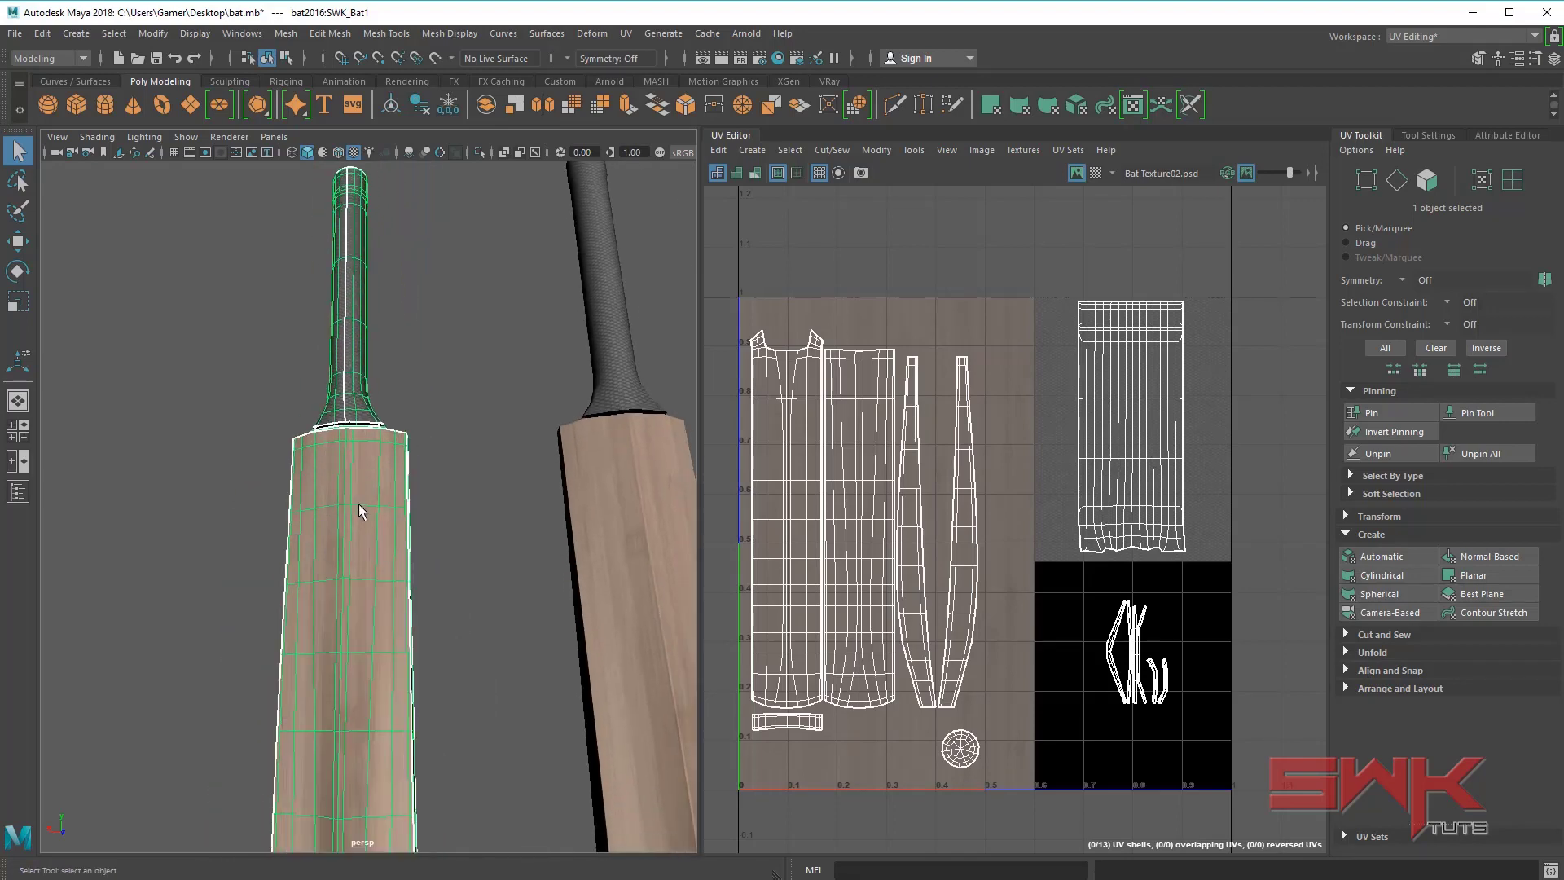
- Show the duplicate bat's shape attributes and expand its Smooth Mesh settings, including the Maya Catmull-Clark and OpenSubdiv controls
{"action": "key", "text": "ctrl+a"}
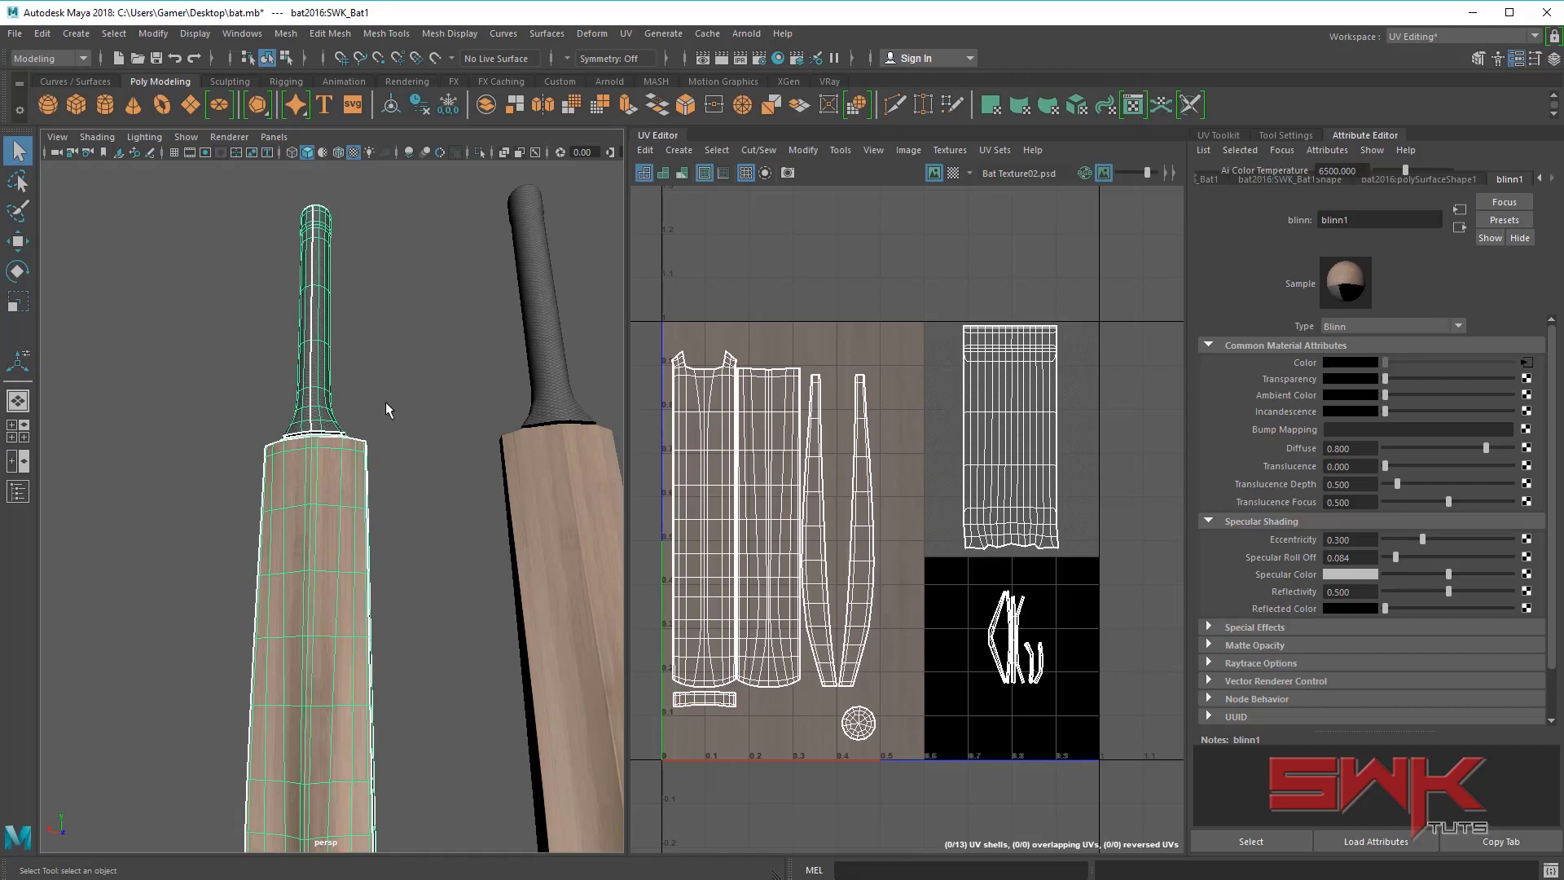
{"action": "scroll", "coordinate": [388, 409], "scroll_direction": "up", "scroll_amount": 3}
{"action": "left_click", "coordinate": [1278, 180]}
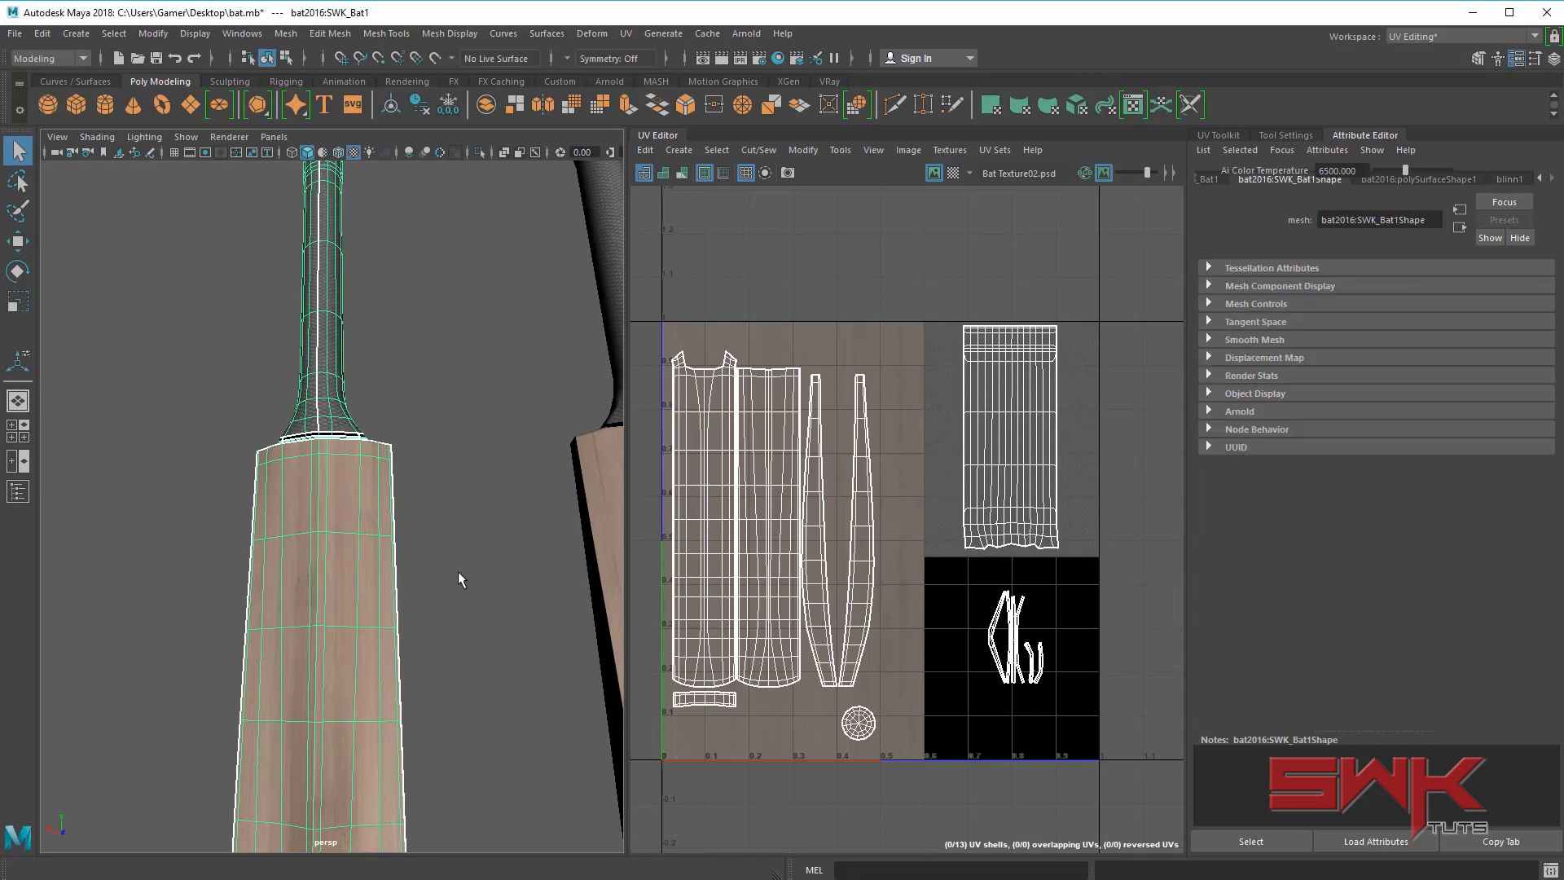
{"action": "scroll", "coordinate": [458, 580], "scroll_direction": "up", "scroll_amount": 3}
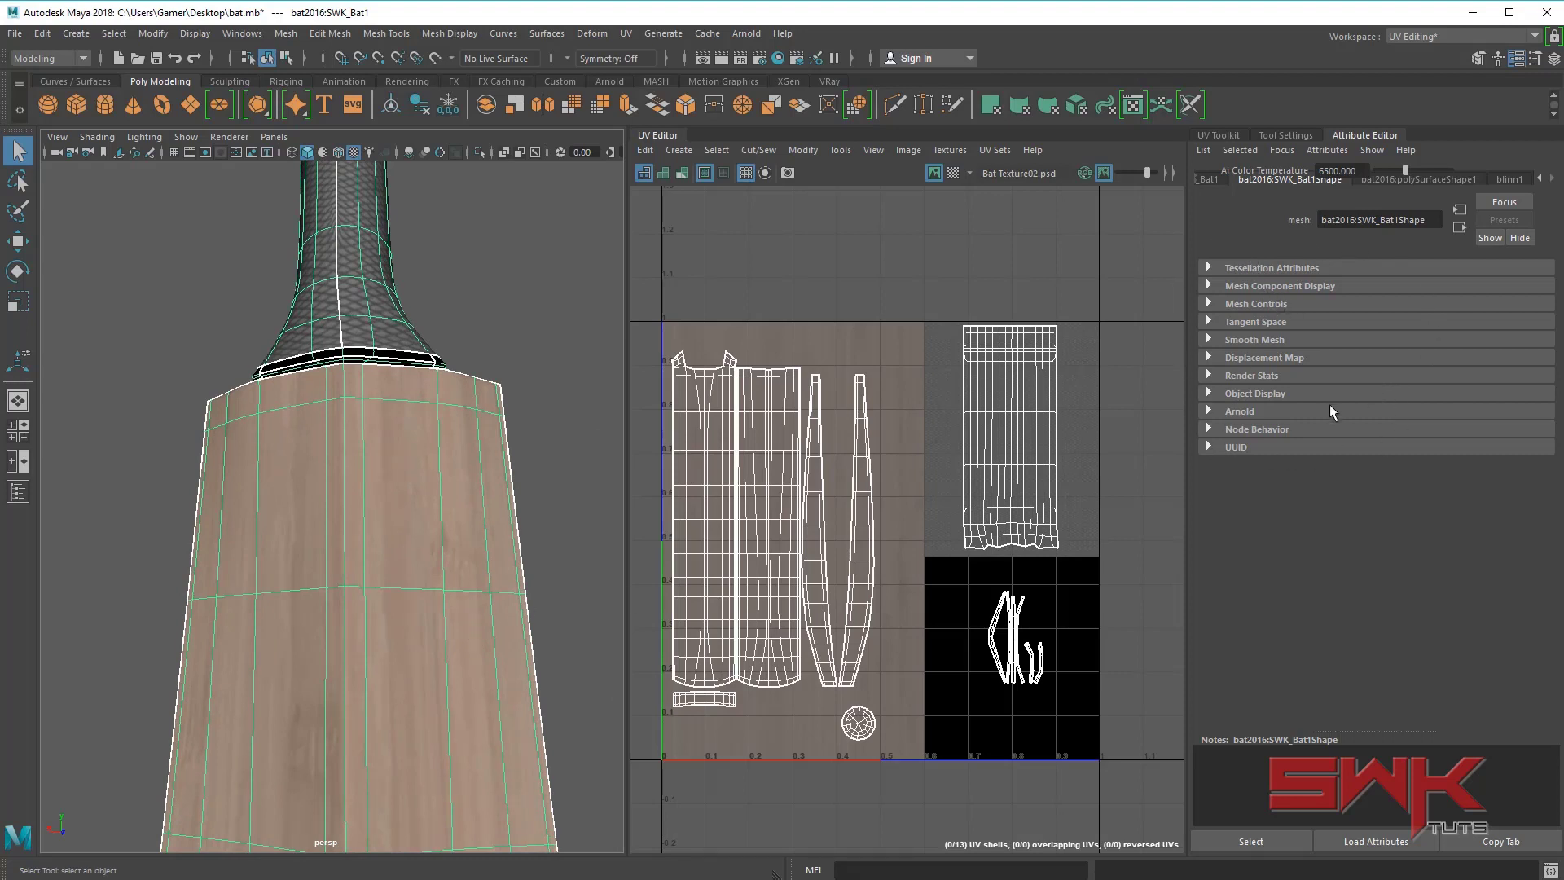
{"action": "left_click", "coordinate": [1220, 340]}
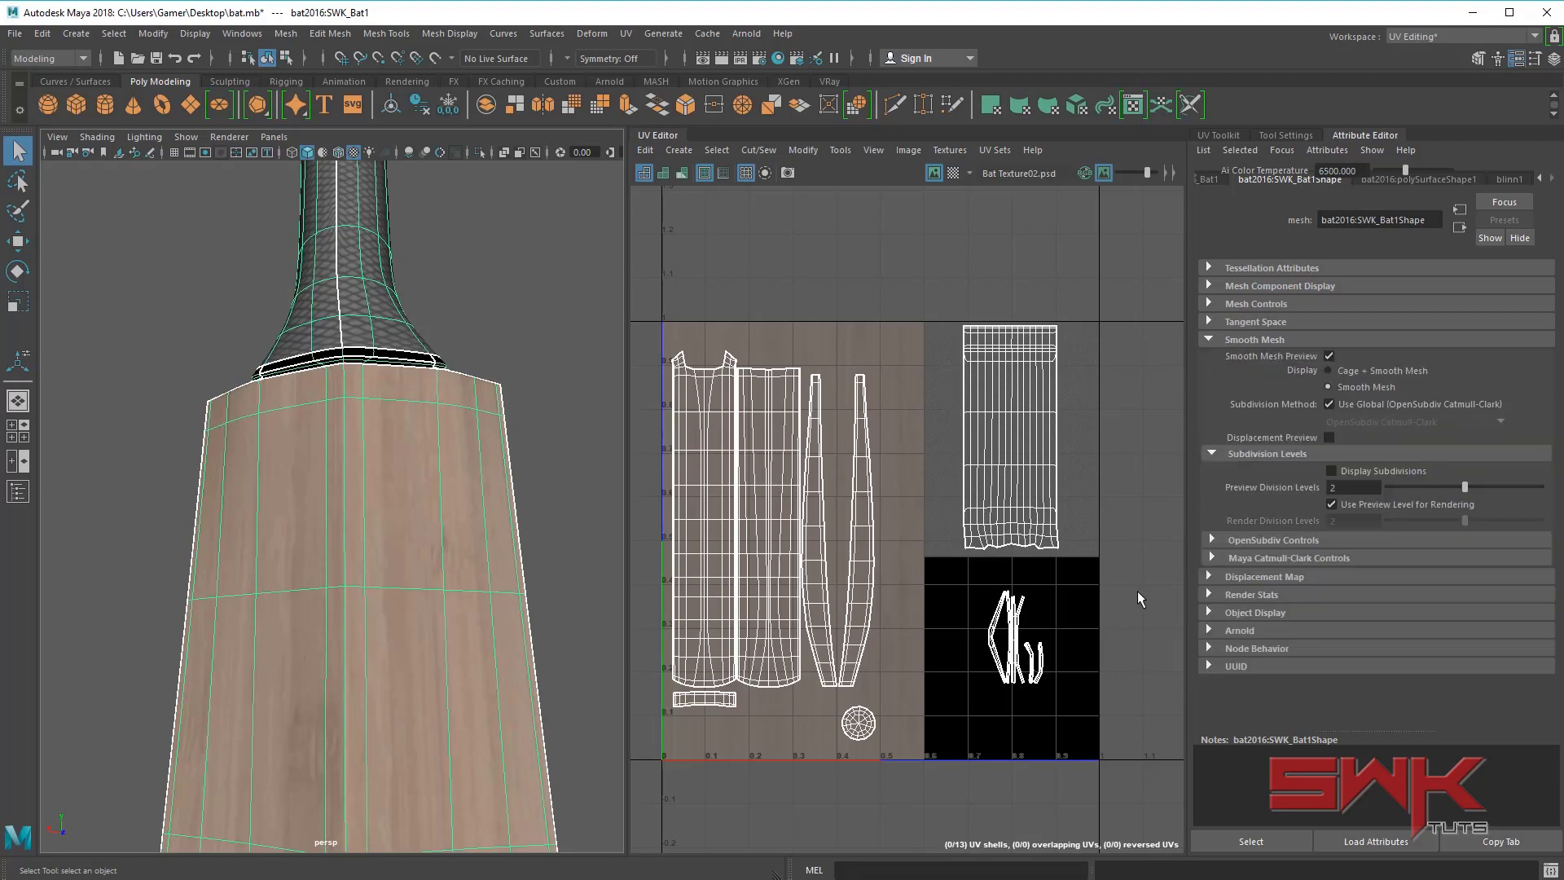
{"action": "left_click", "coordinate": [1222, 558]}
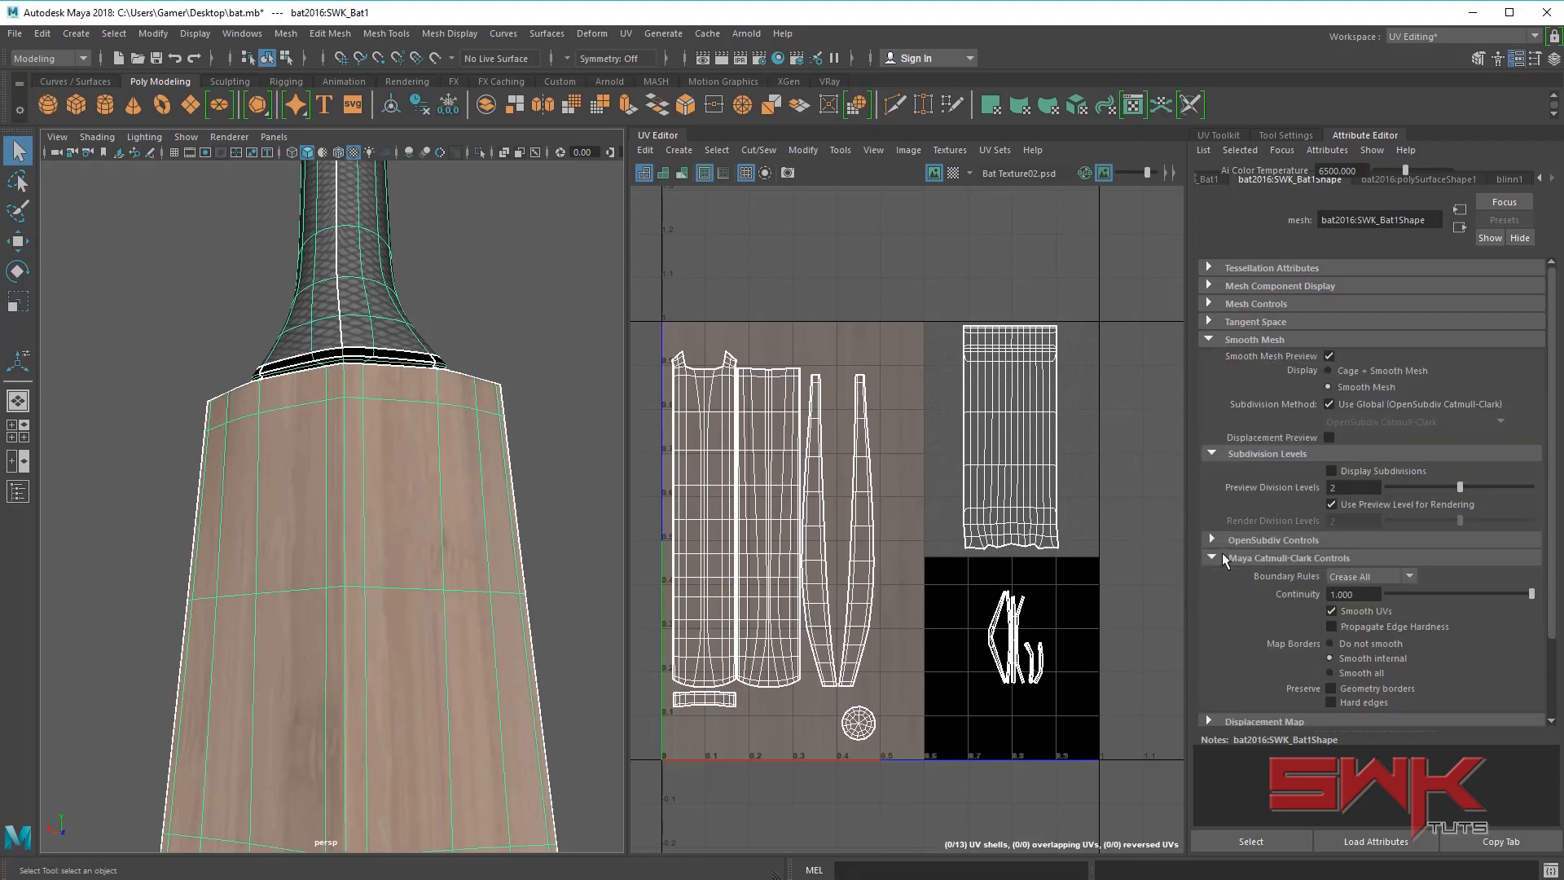
{"action": "left_click", "coordinate": [1221, 534]}
{"action": "scroll", "coordinate": [1225, 536], "scroll_direction": "down", "scroll_amount": 1}
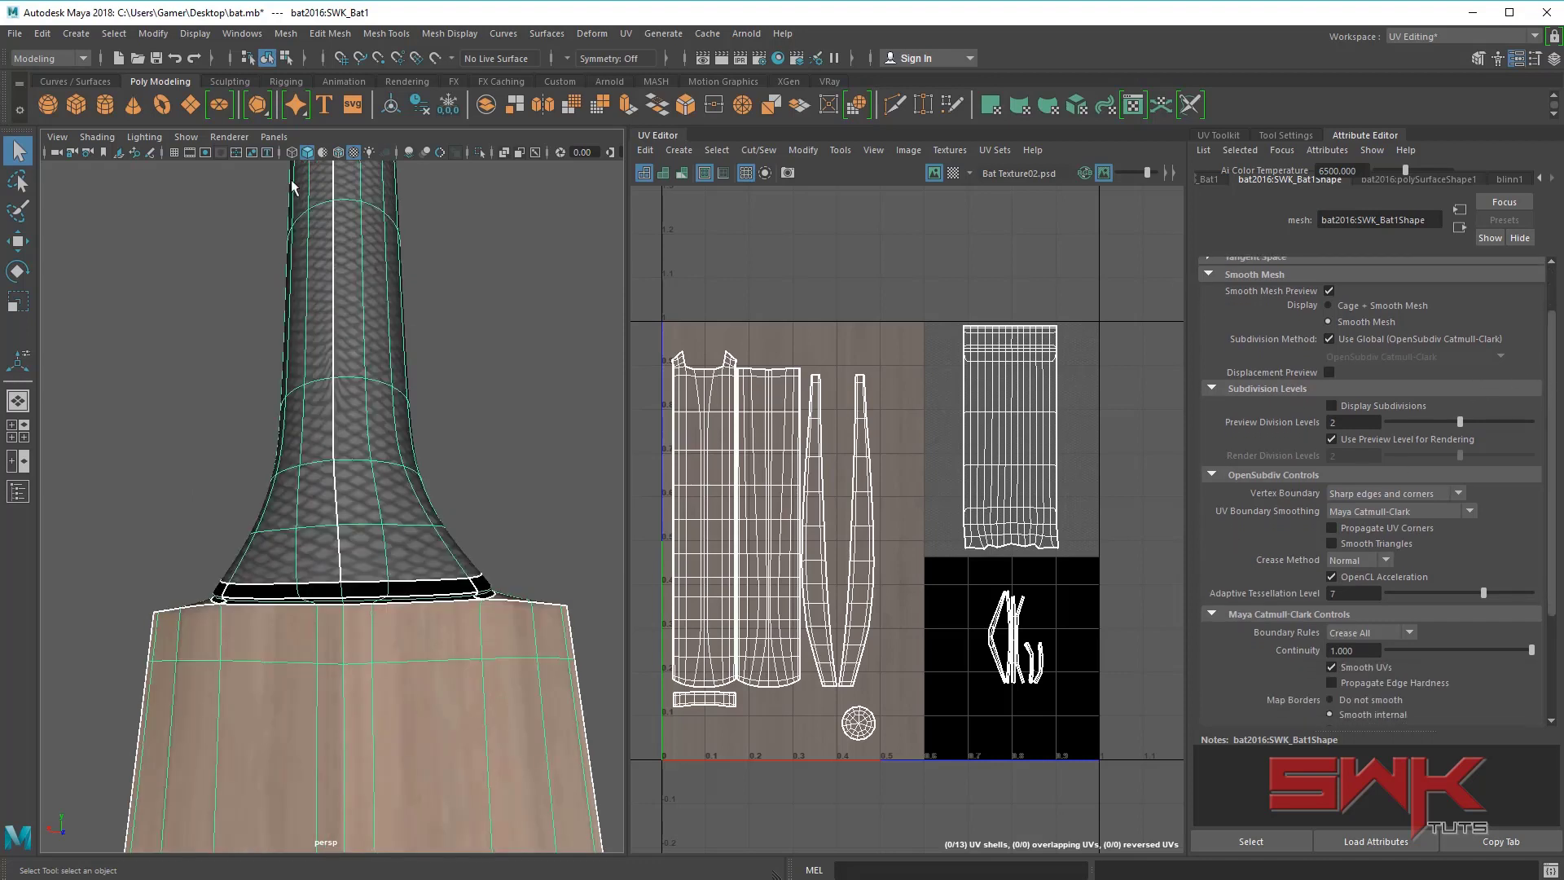
- Hide selection highlighting in the viewport and set the duplicate's UV Boundary Smoothing to Preserve Edges
{"action": "left_click", "coordinate": [185, 137]}
{"action": "left_click", "coordinate": [220, 847]}
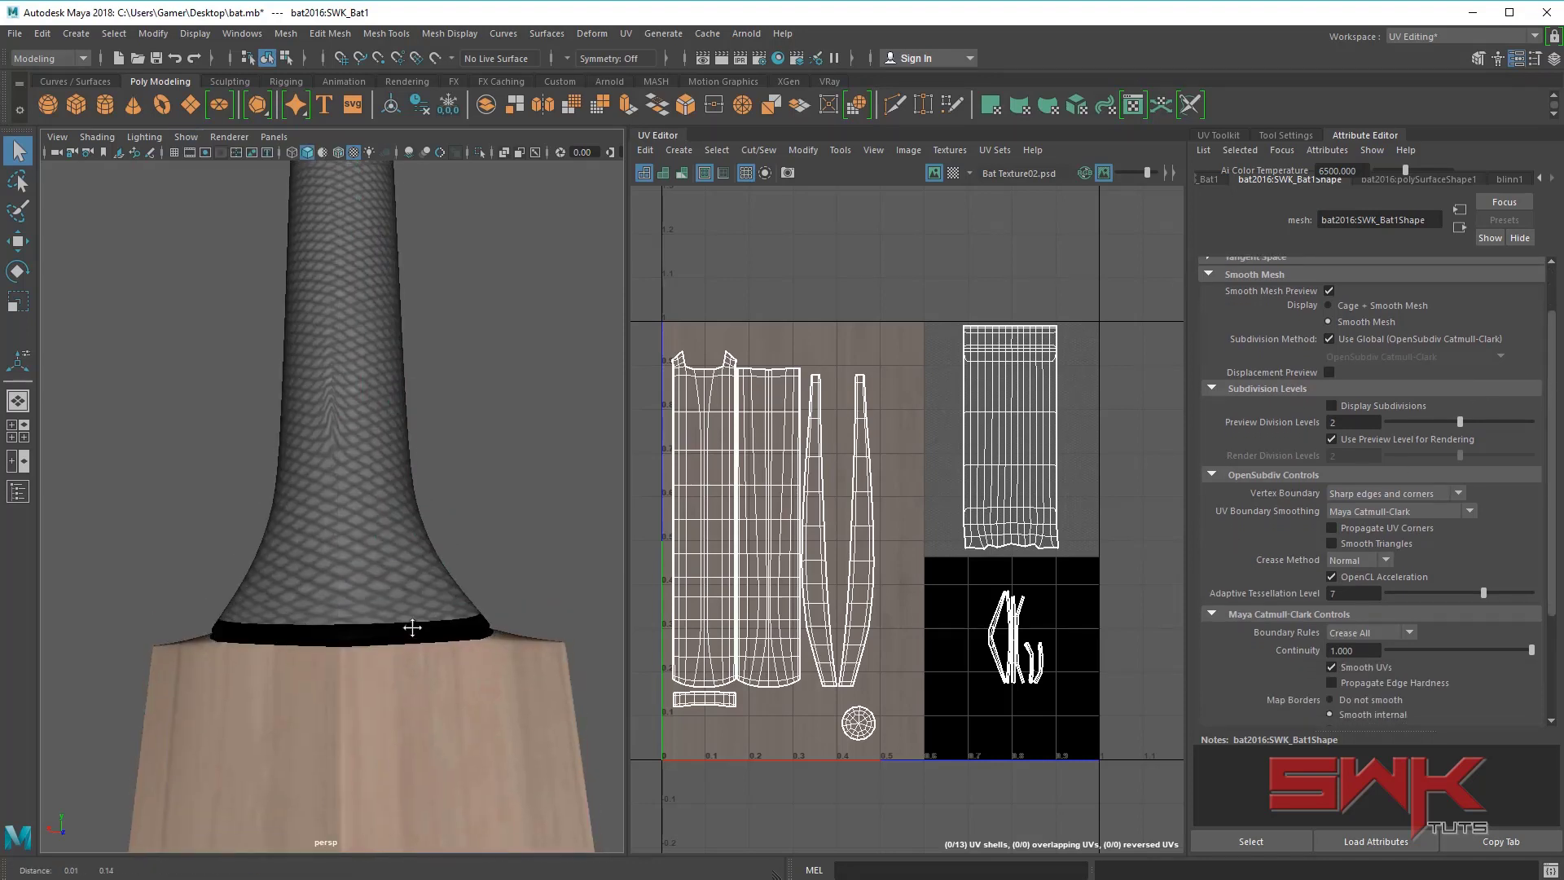
{"action": "left_click_drag", "start_coordinate": [412, 627], "coordinate": [363, 515], "text": "alt"}
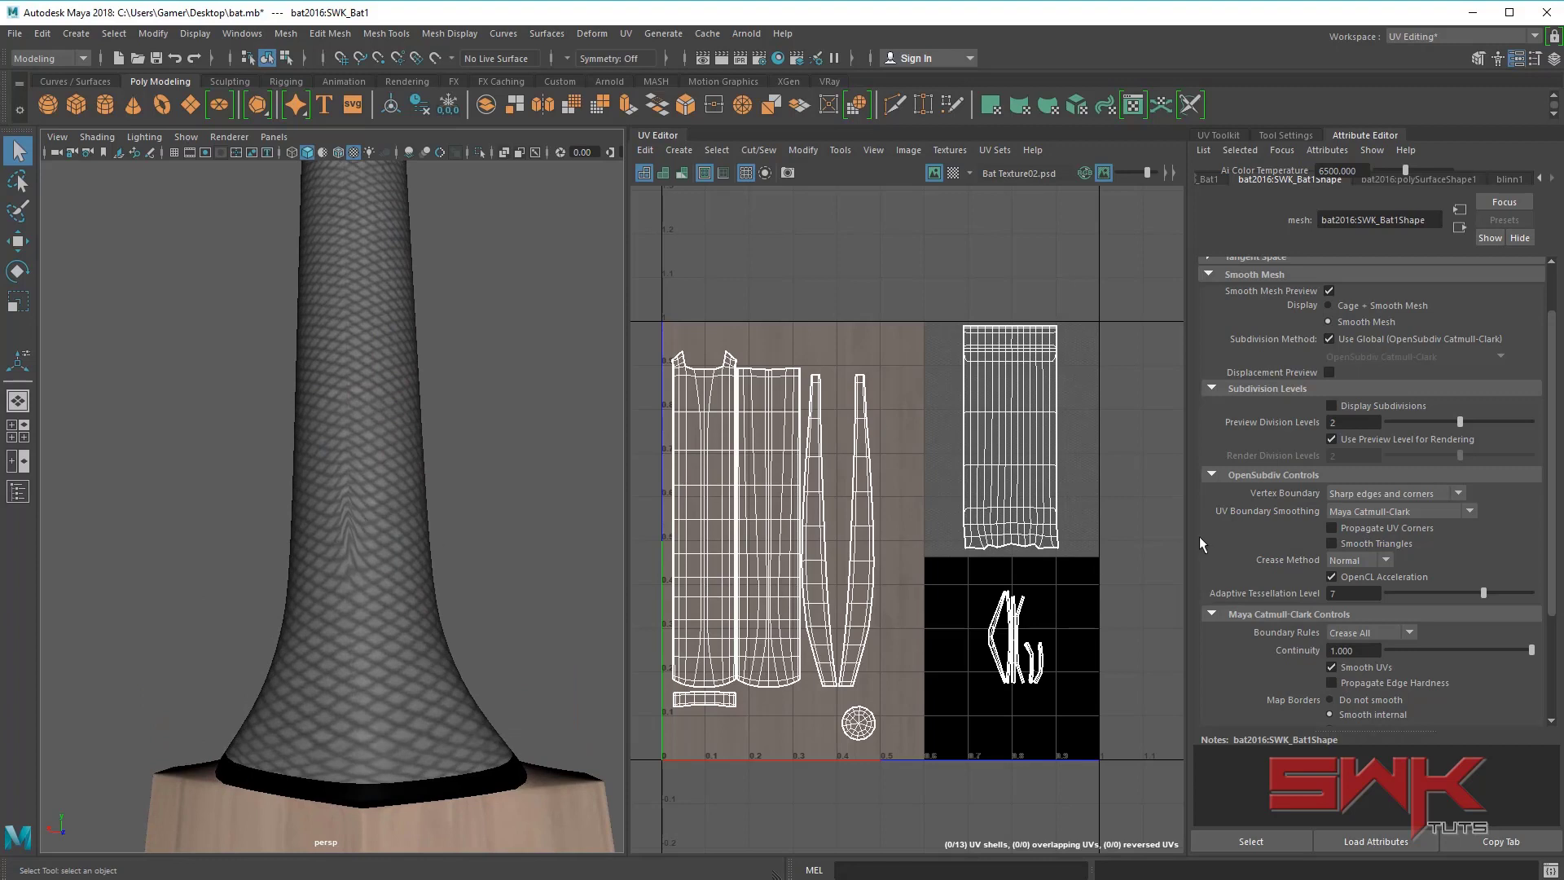
{"action": "left_click", "coordinate": [1357, 514]}
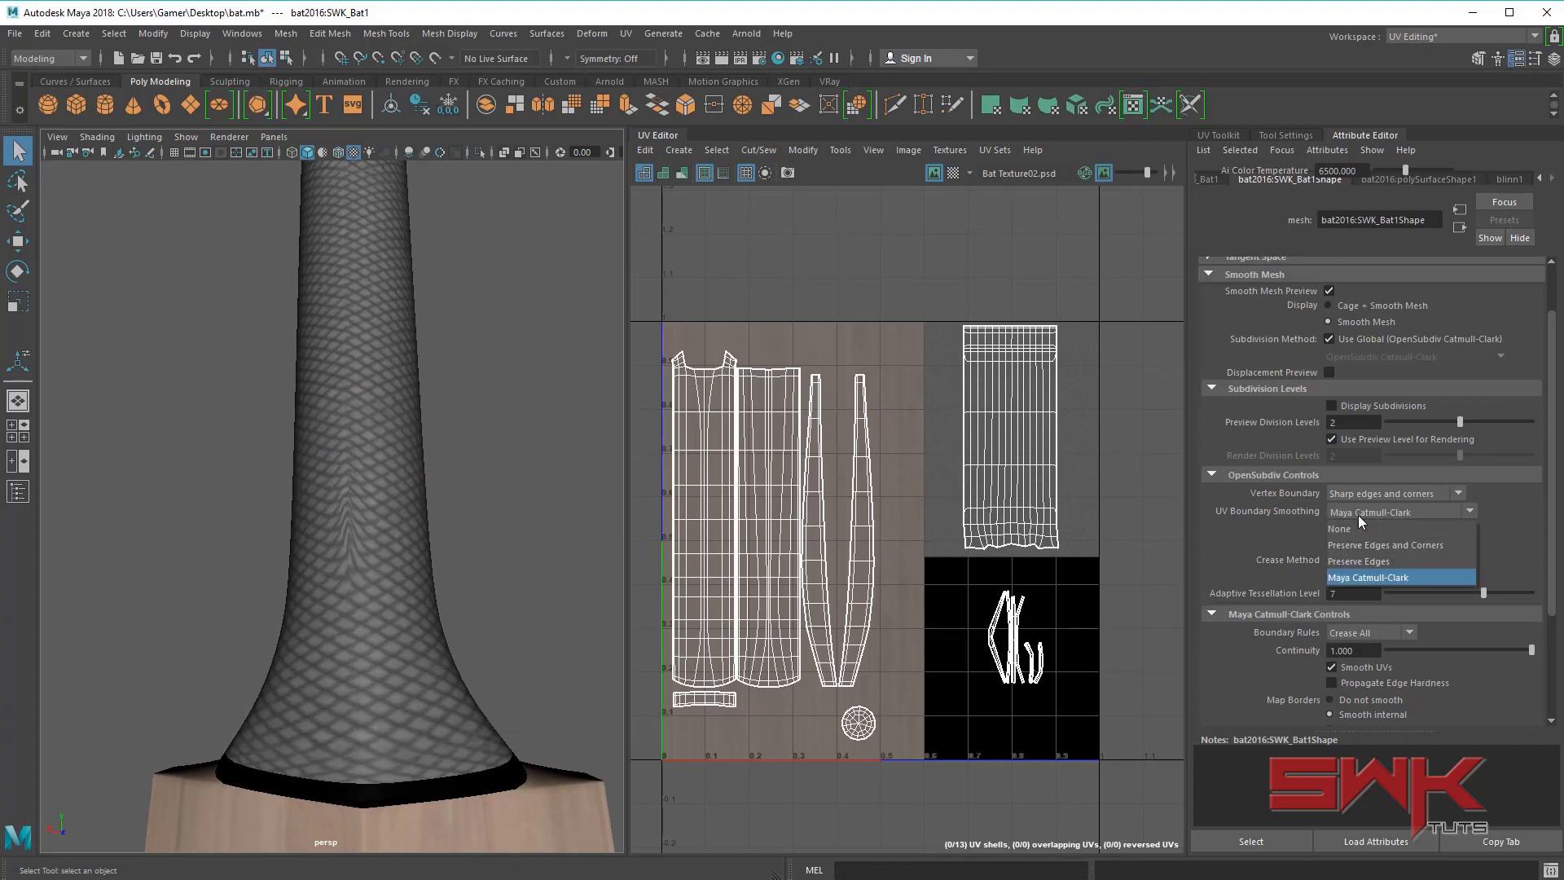
{"action": "left_click", "coordinate": [1359, 560]}
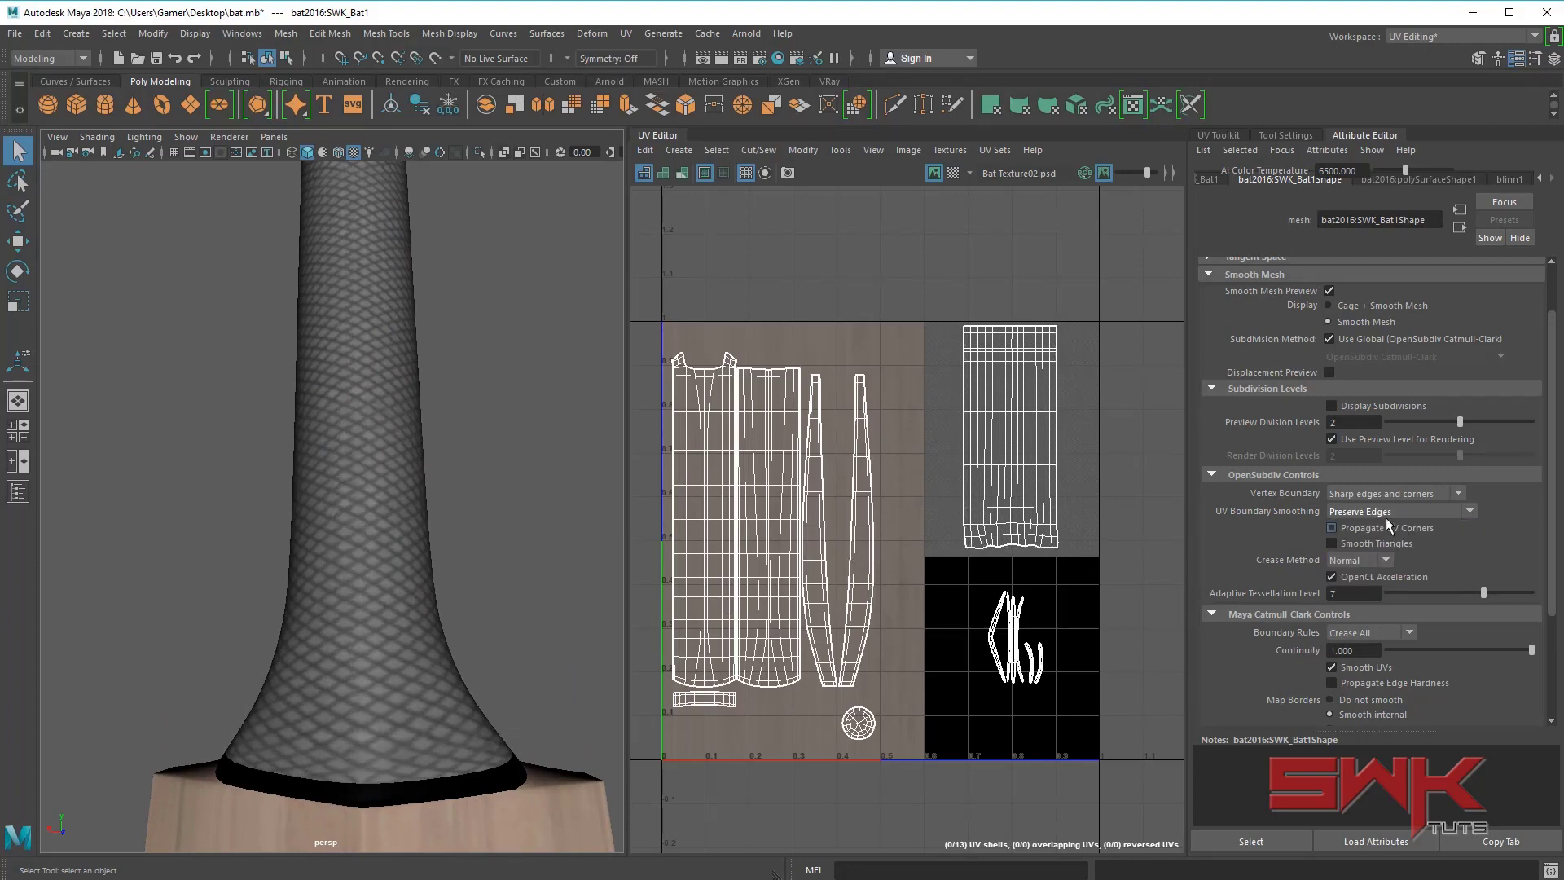
- Examine the grip texture along the duplicate's handle and at its base, keeping UV Boundary Smoothing on Preserve Edges
{"action": "left_click_drag", "start_coordinate": [570, 529], "coordinate": [379, 552], "text": "alt"}
{"action": "right_click_drag", "start_coordinate": [425, 632], "coordinate": [367, 632], "text": "alt"}
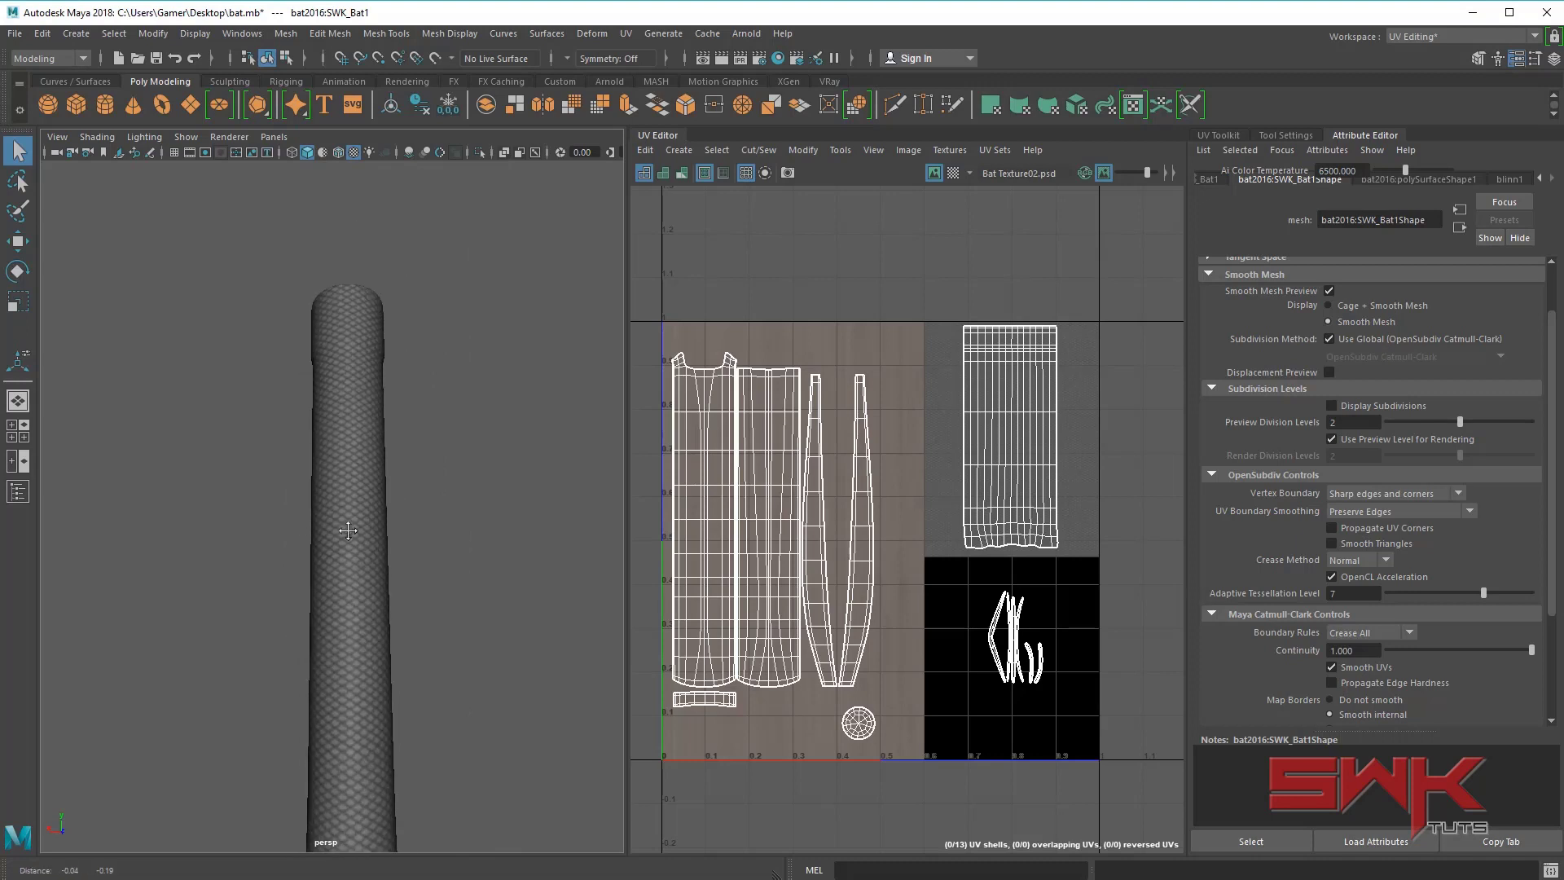
{"action": "middle_click_drag", "start_coordinate": [383, 632], "coordinate": [391, 310], "text": "alt"}
{"action": "middle_click_drag", "start_coordinate": [398, 594], "coordinate": [398, 384], "text": "alt"}
{"action": "right_click_drag", "start_coordinate": [444, 515], "coordinate": [342, 522], "text": "alt"}
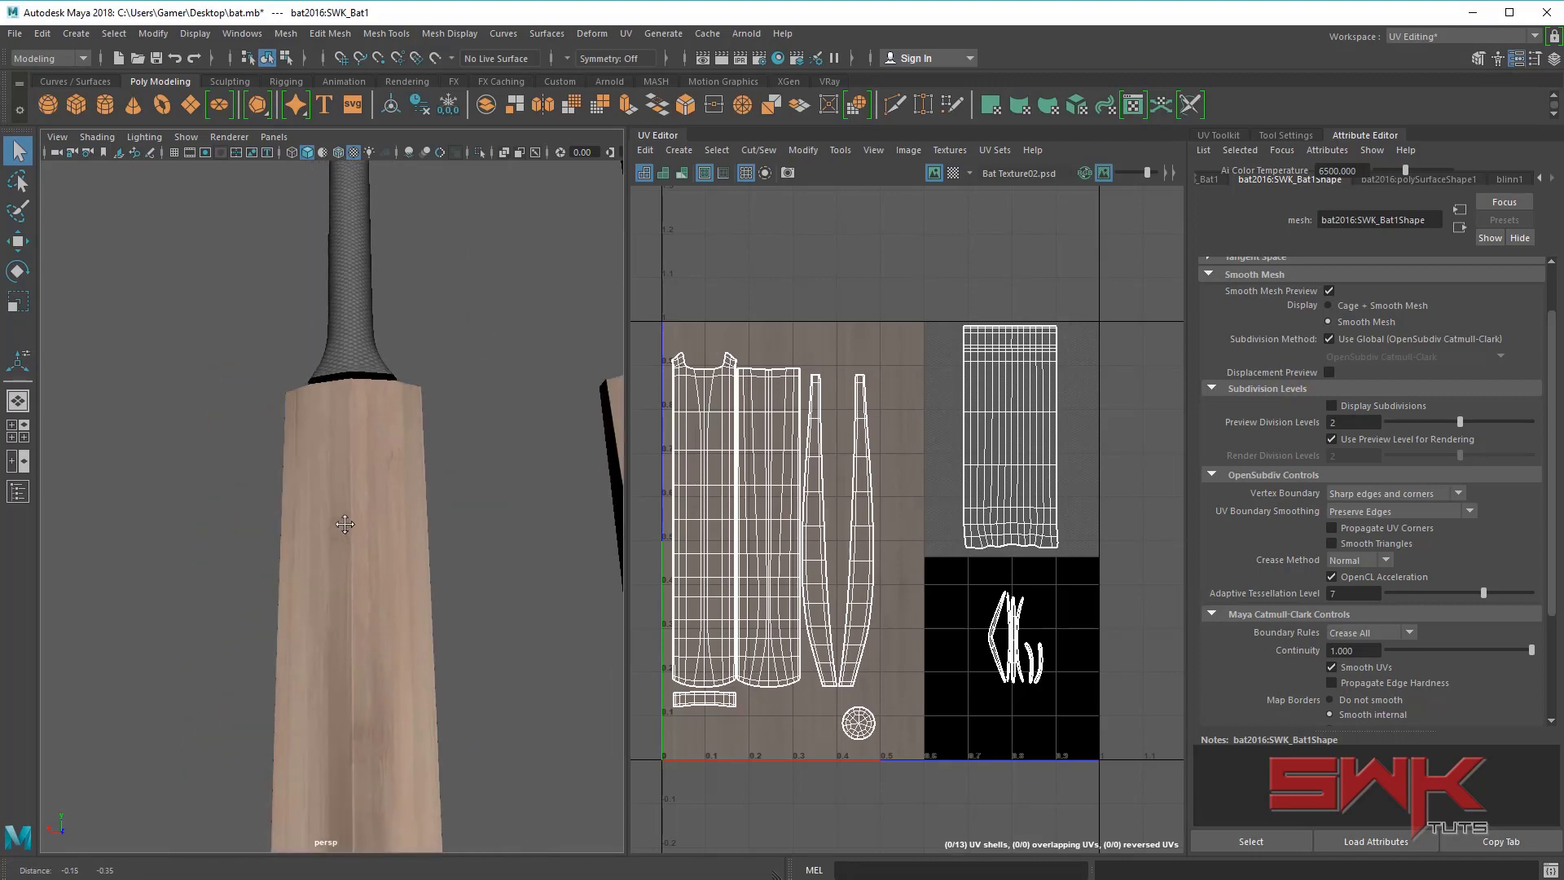
{"action": "middle_click_drag", "start_coordinate": [452, 660], "coordinate": [422, 843], "text": "alt"}
{"action": "scroll", "coordinate": [415, 626], "scroll_direction": "up", "scroll_amount": 8}
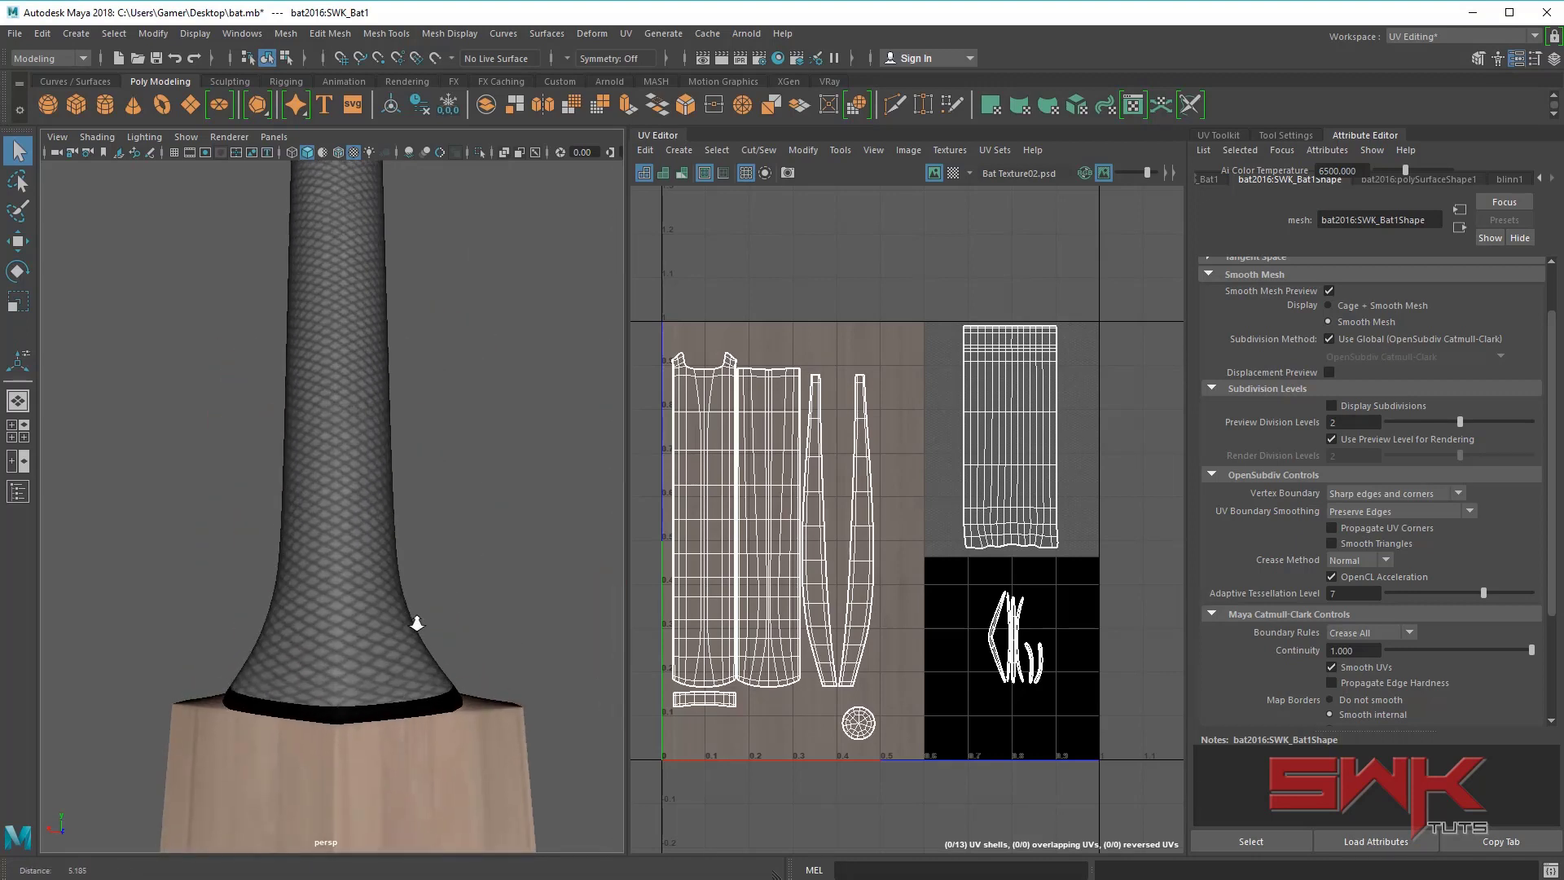
{"action": "left_click", "coordinate": [1377, 514]}
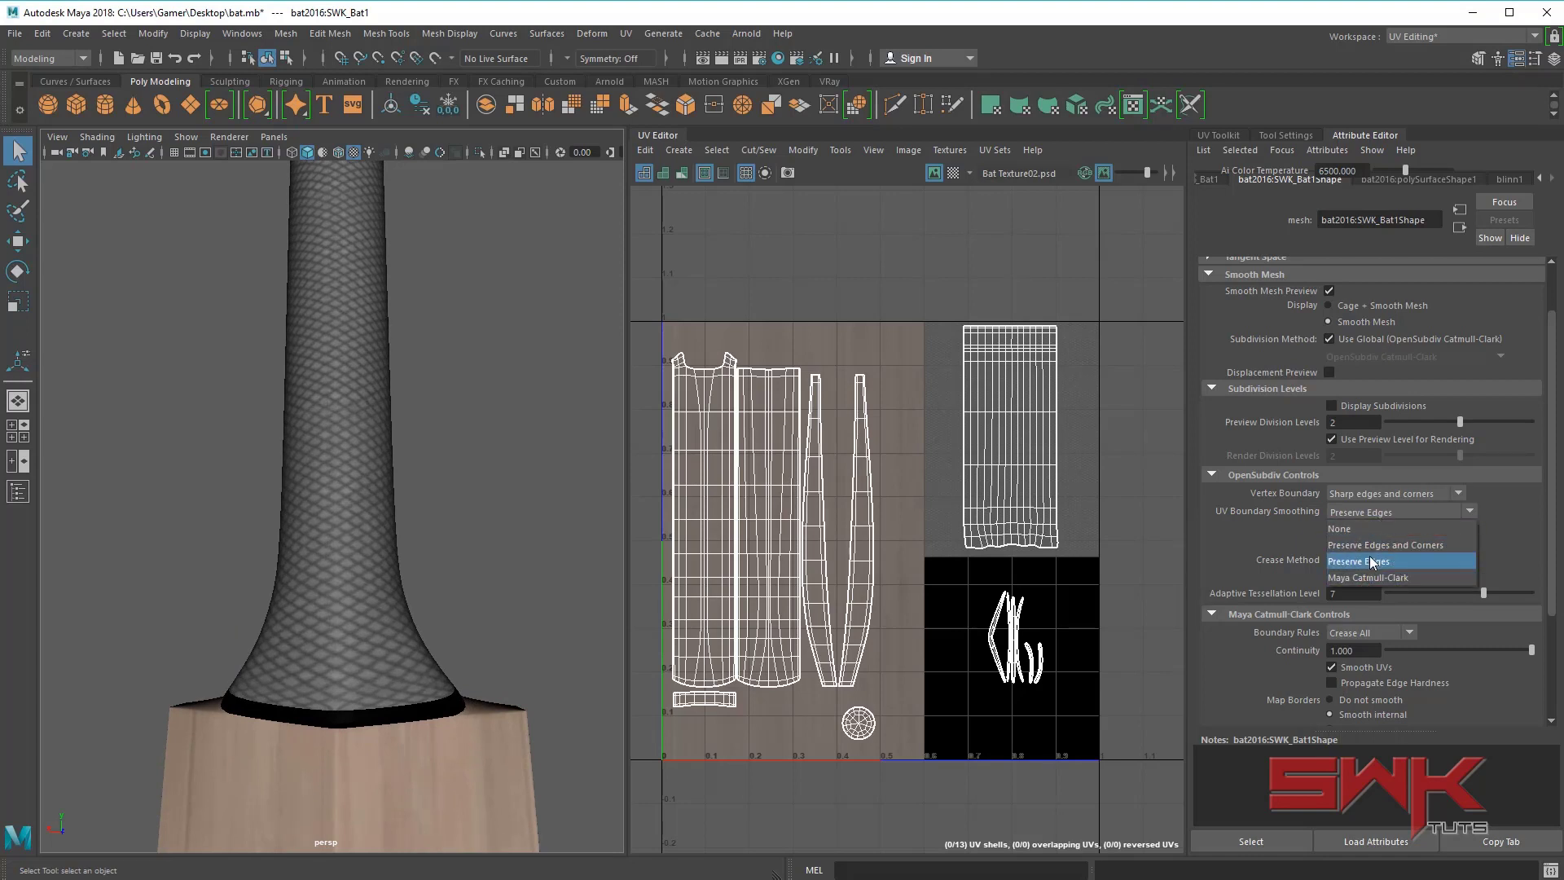
{"action": "left_click", "coordinate": [1368, 561]}
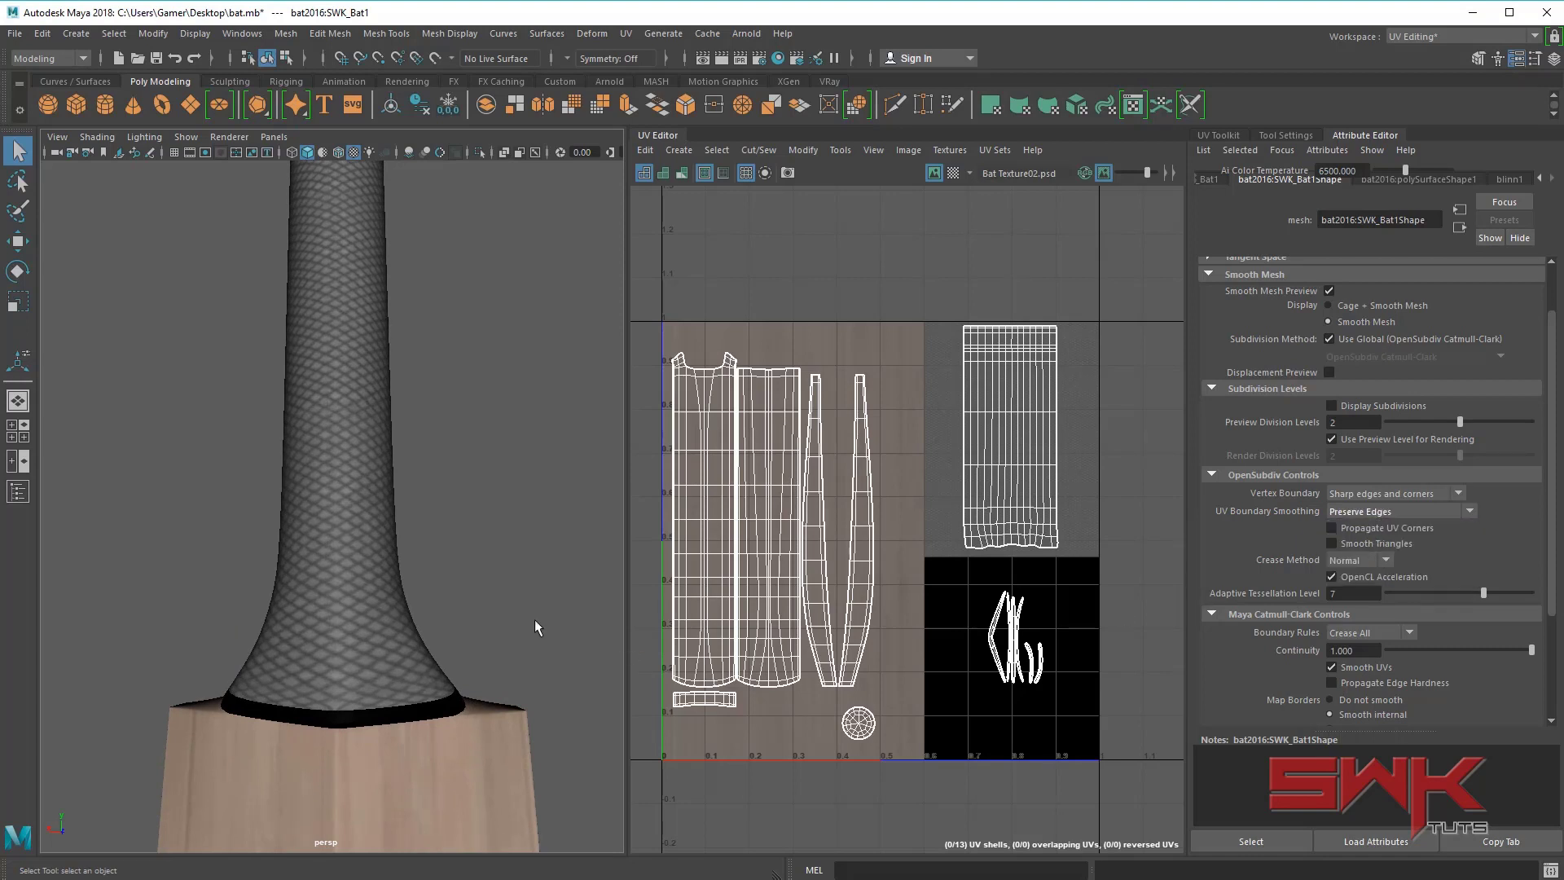
- Select the original bat and turn selection highlighting back on in the viewport
{"action": "middle_click_drag", "start_coordinate": [534, 619], "coordinate": [410, 443], "text": "alt"}
{"action": "right_click_drag", "start_coordinate": [409, 489], "coordinate": [212, 540], "text": "alt"}
{"action": "middle_click_drag", "start_coordinate": [414, 557], "coordinate": [241, 615], "text": "alt"}
{"action": "left_click", "coordinate": [325, 563]}
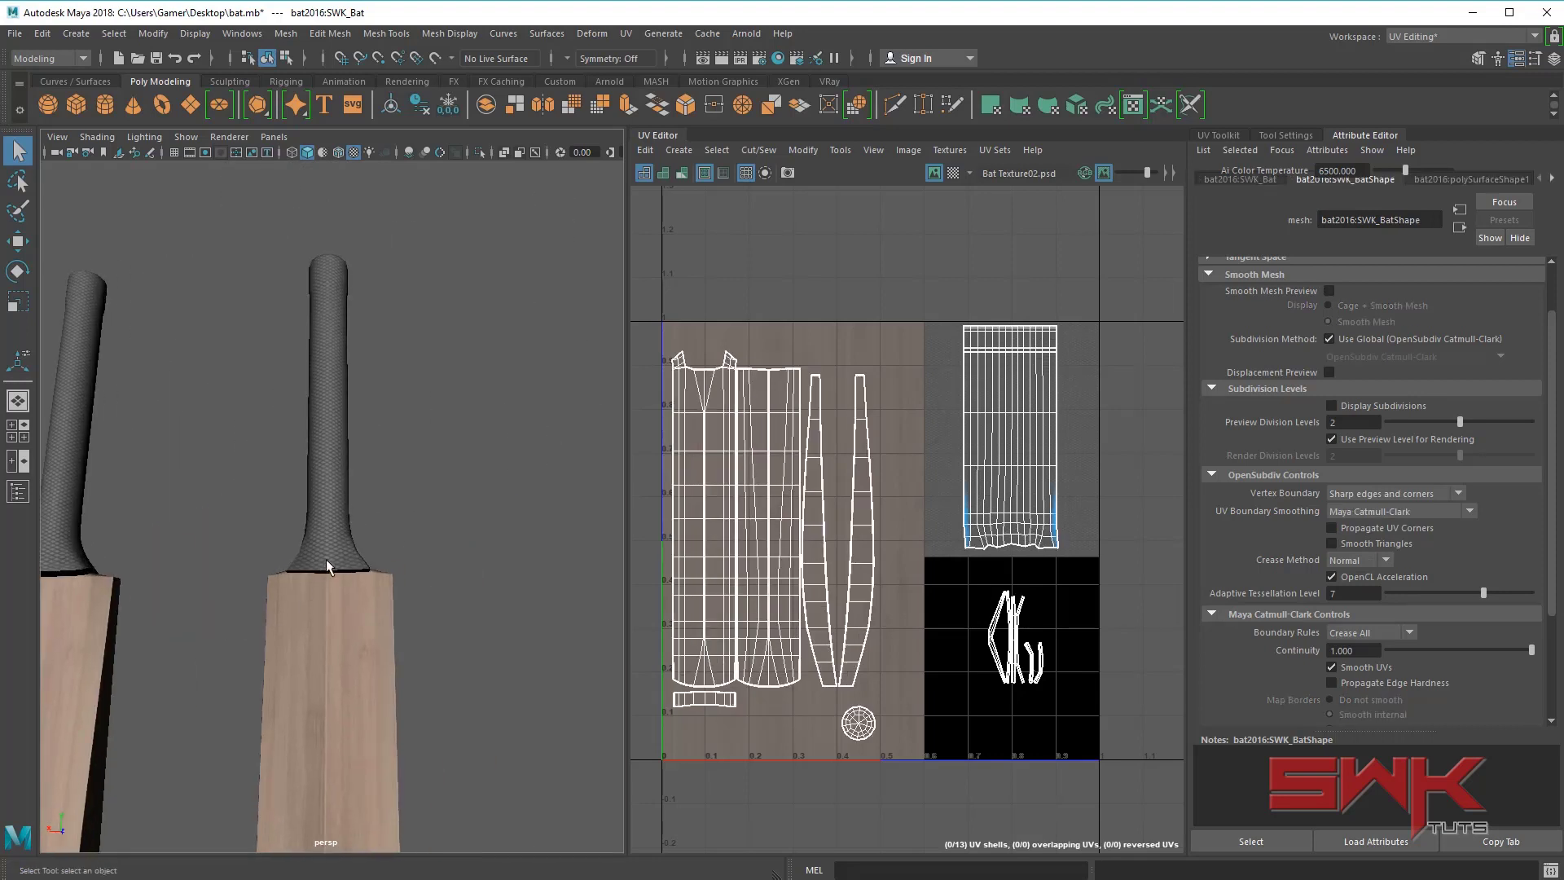
{"action": "right_click_drag", "start_coordinate": [325, 559], "coordinate": [360, 516], "text": "alt"}
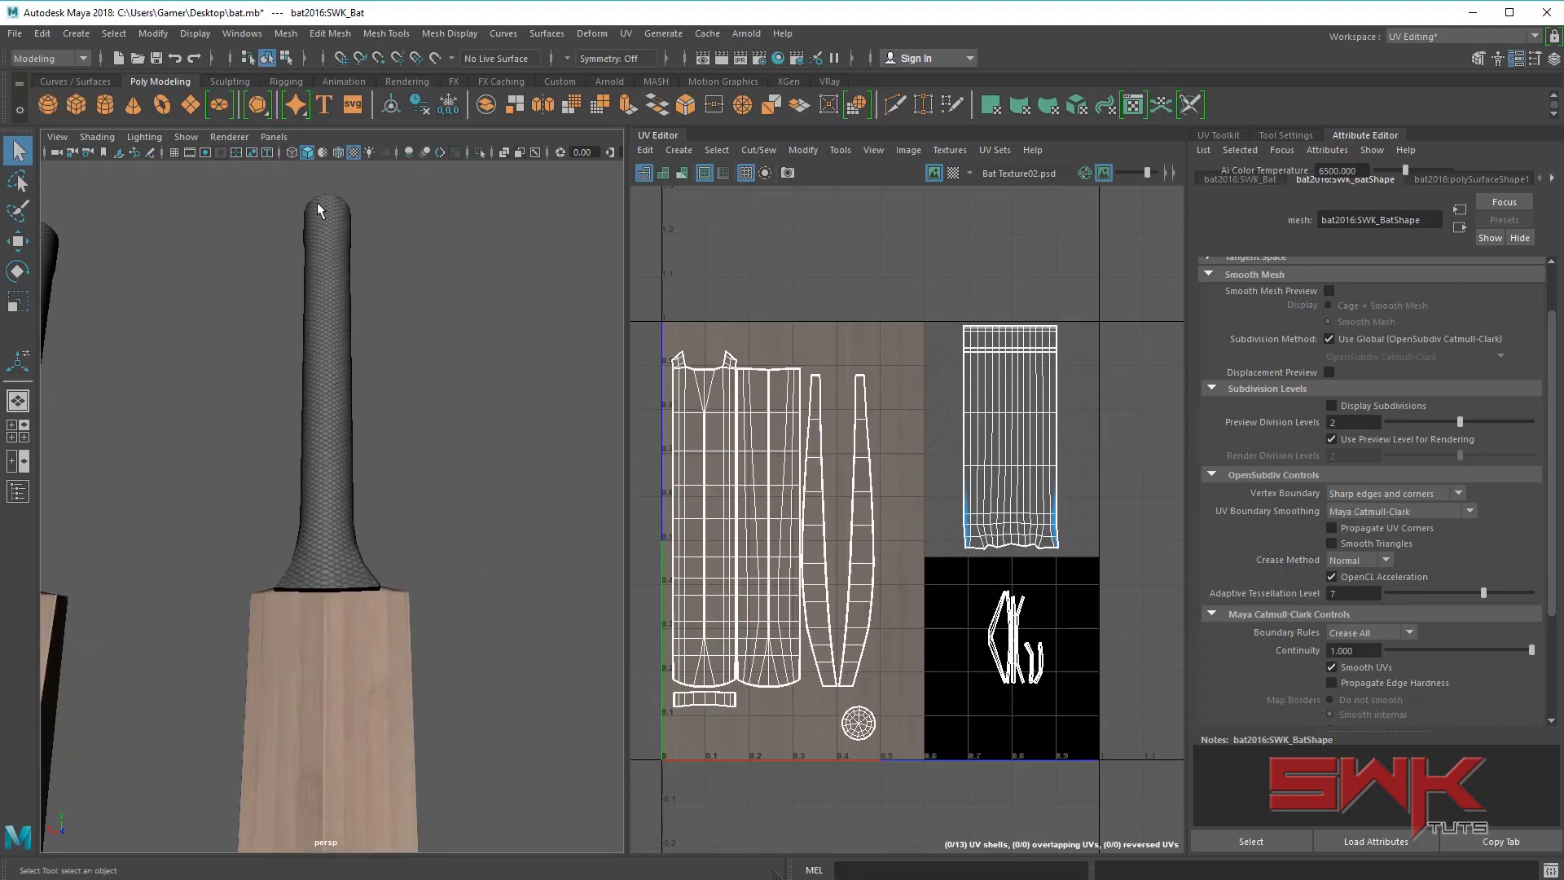
{"action": "left_click", "coordinate": [189, 137]}
{"action": "mouse_move", "coordinate": [139, 140]}
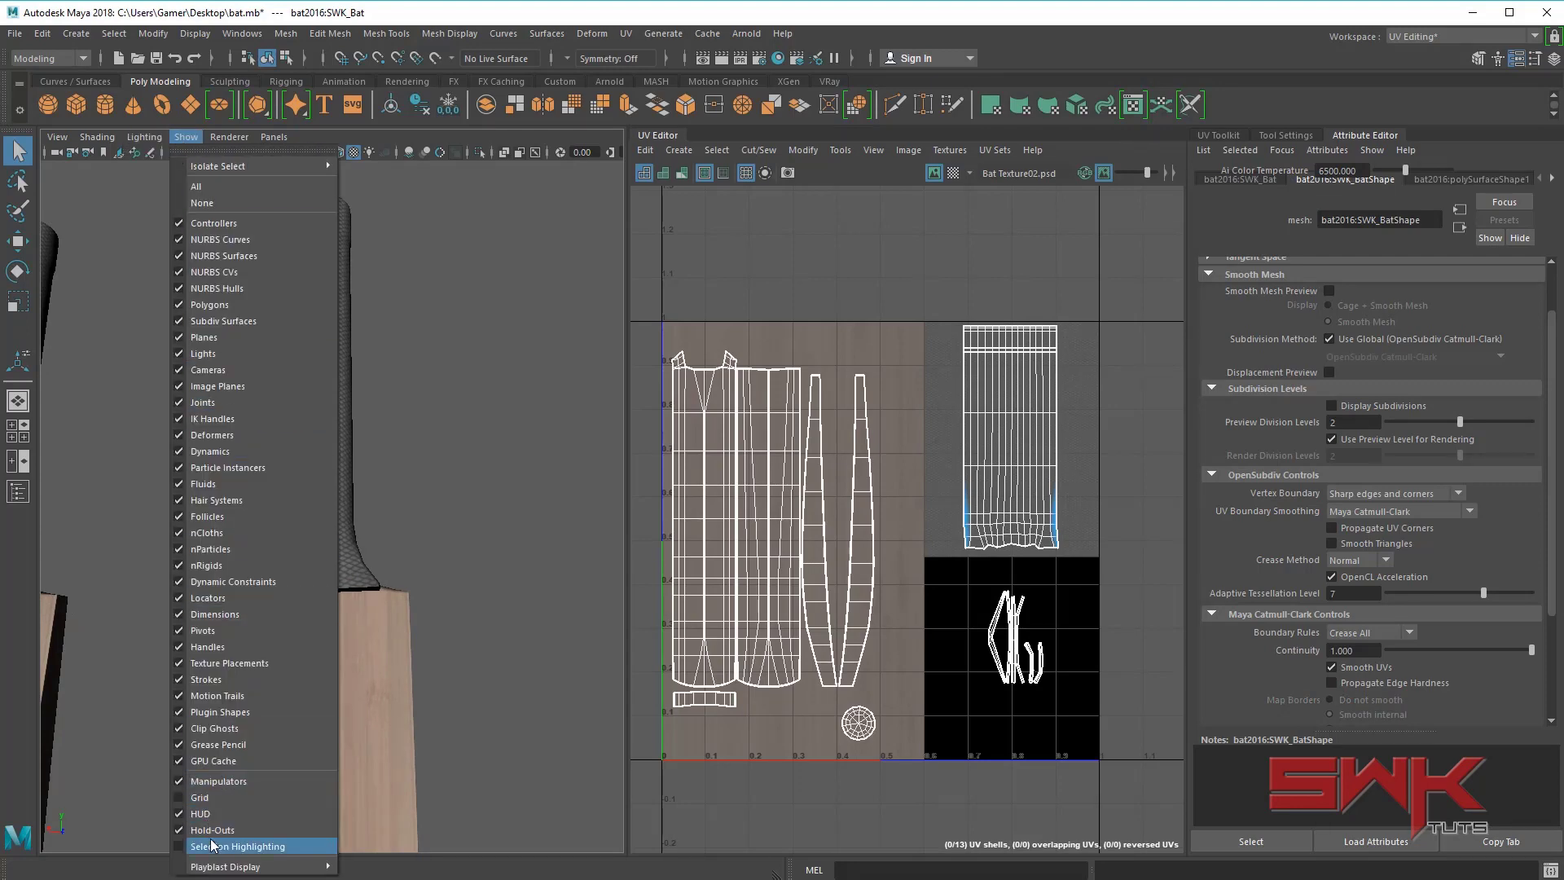
{"action": "left_click", "coordinate": [214, 846]}
- Turn on smooth preview for the original bat and examine the grip pattern at the handle's base
{"action": "right_click_drag", "start_coordinate": [274, 608], "coordinate": [286, 668], "text": "alt"}
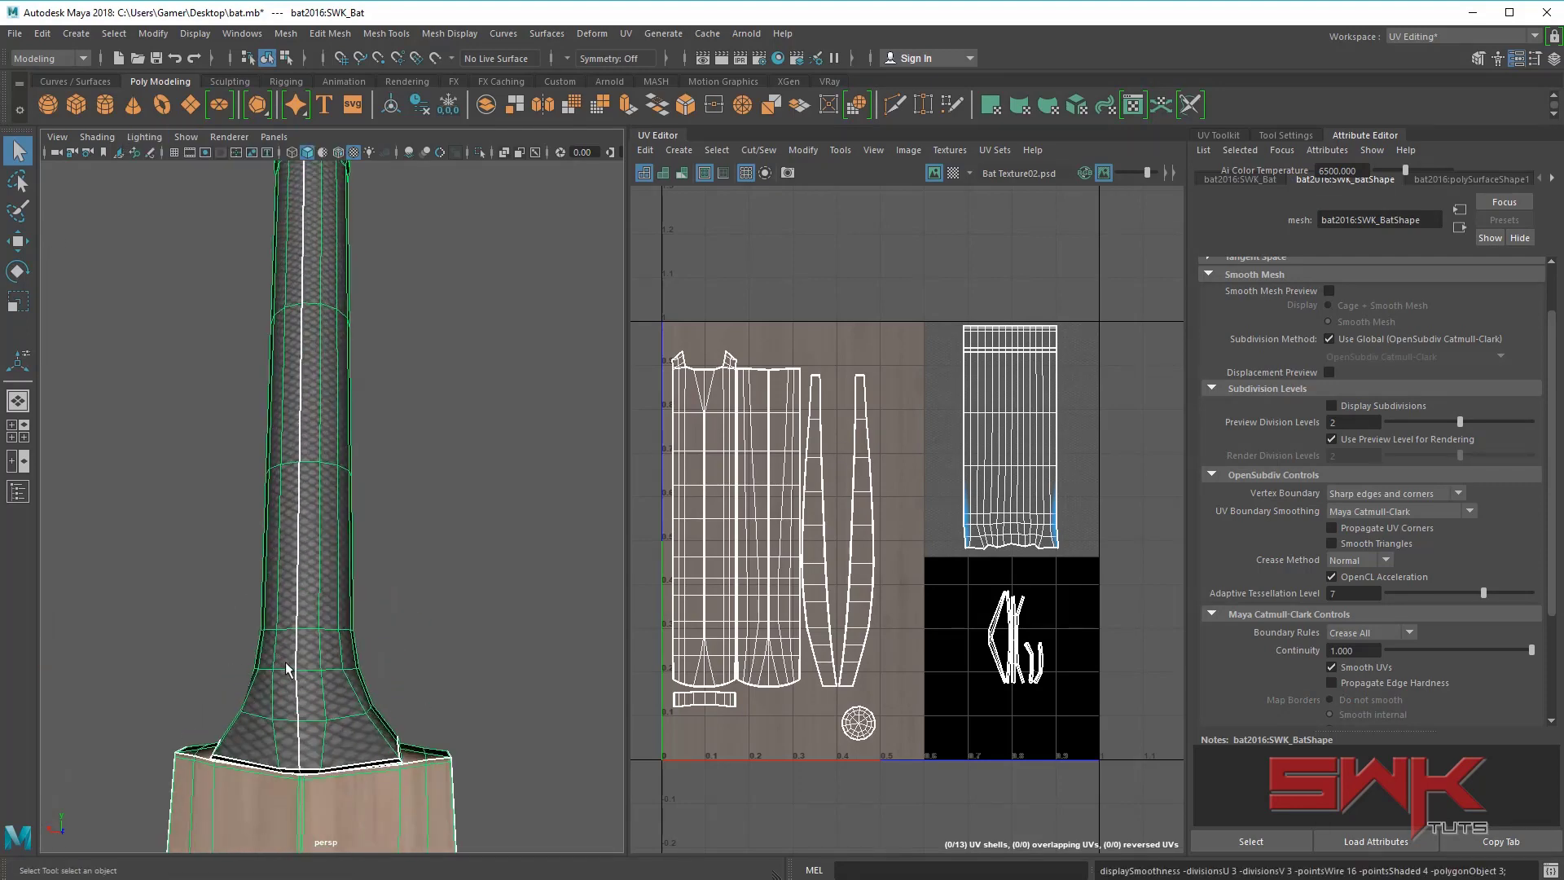
{"action": "key", "text": "3"}
{"action": "left_click", "coordinate": [469, 575]}
{"action": "right_click_drag", "start_coordinate": [404, 559], "coordinate": [422, 657], "text": "alt"}
{"action": "middle_click_drag", "start_coordinate": [318, 676], "coordinate": [326, 550], "text": "alt"}
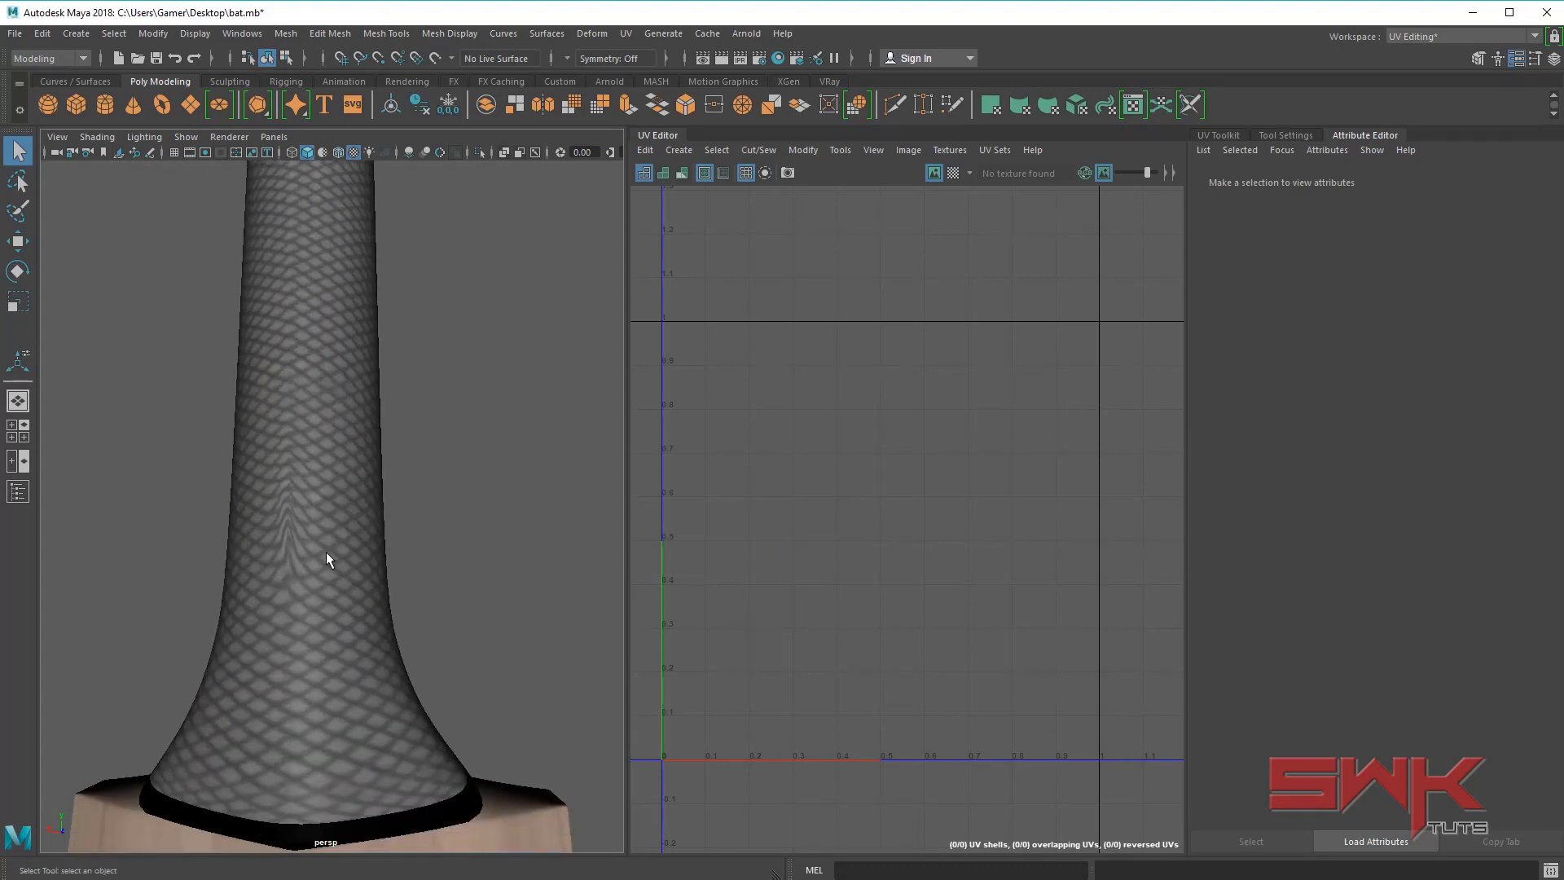
- Turn off the original bat's smooth preview, insert two edge loops around its lower handle, and check the textured grip
{"action": "left_click", "coordinate": [325, 550]}
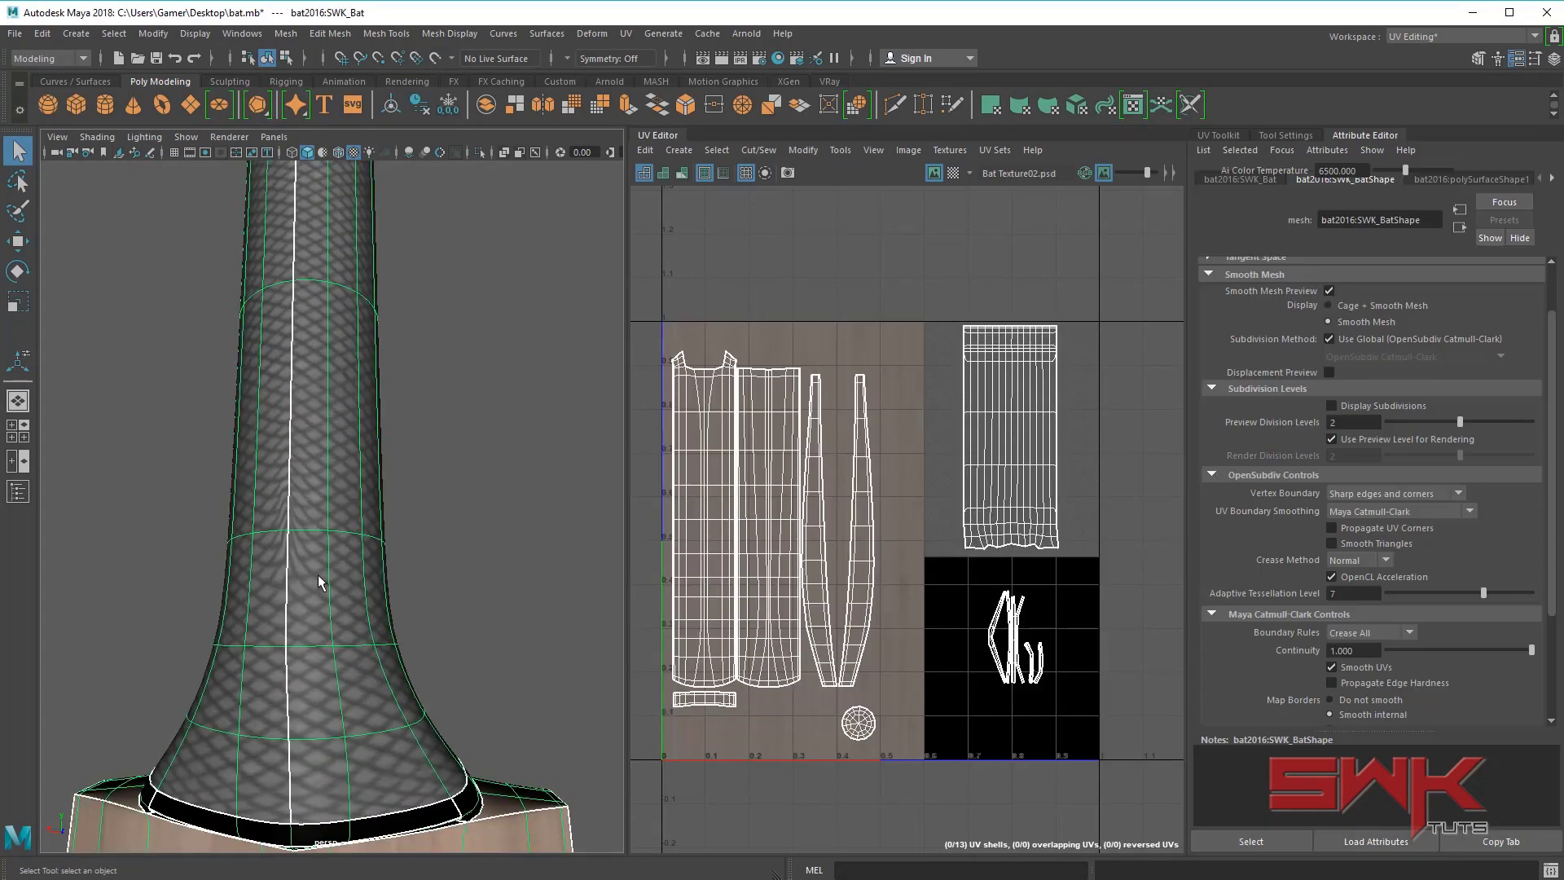
{"action": "key", "text": "1"}
{"action": "middle_click_drag", "start_coordinate": [317, 575], "coordinate": [330, 607], "text": "alt"}
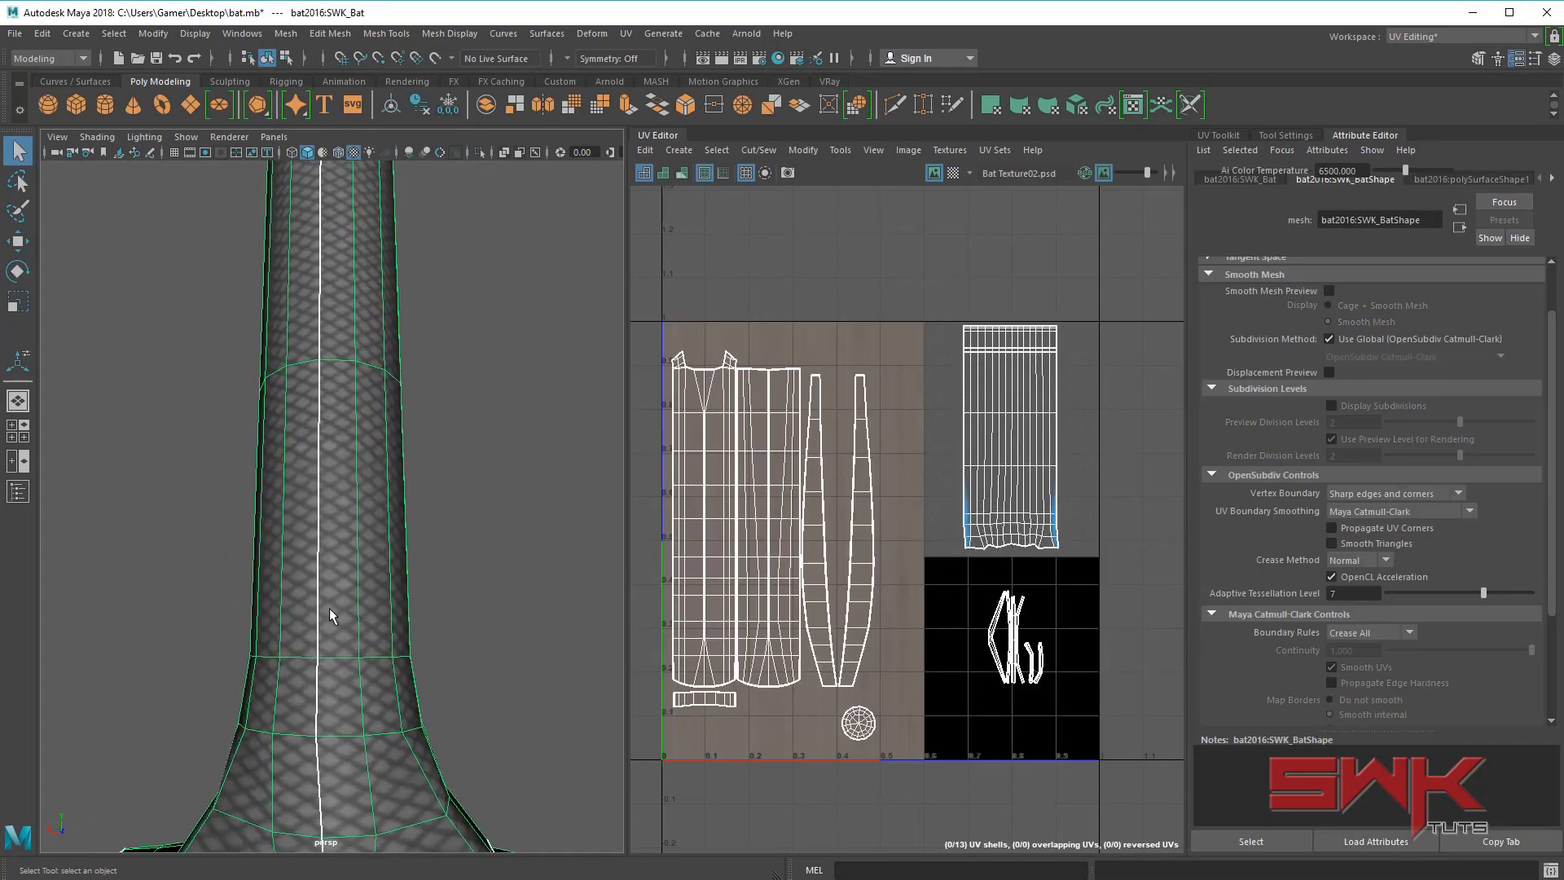
{"action": "right_click_drag", "start_coordinate": [355, 463], "coordinate": [272, 477], "text": "shift"}
{"action": "left_click_drag", "start_coordinate": [325, 585], "coordinate": [317, 493]}
{"action": "key", "text": "q"}
{"action": "right_click_drag", "start_coordinate": [338, 463], "coordinate": [364, 430]}
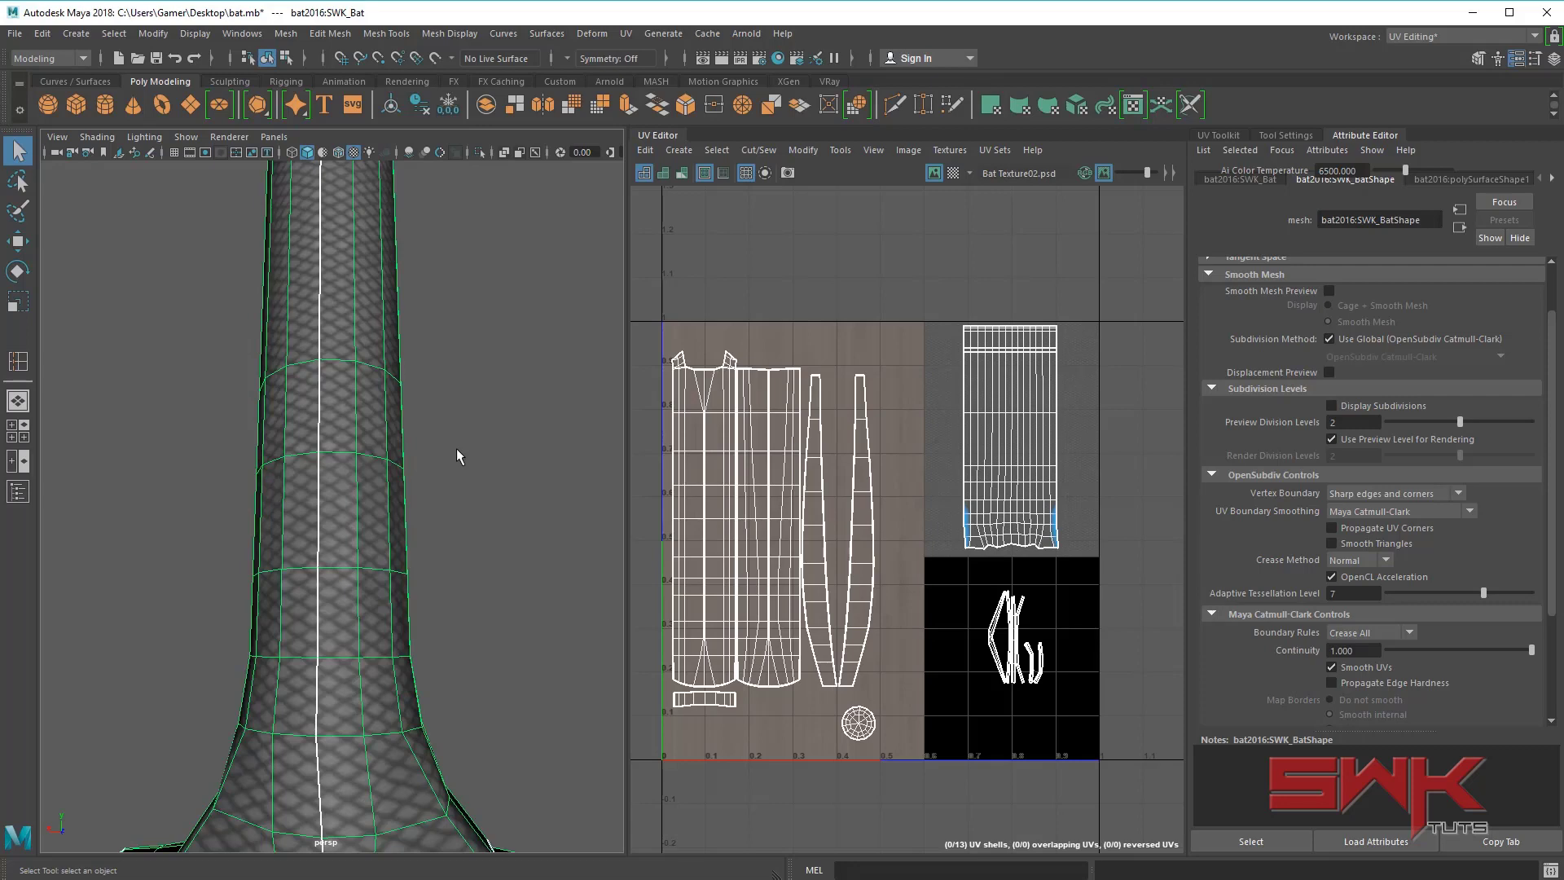
{"action": "key", "text": "5"}
{"action": "key", "text": "6"}
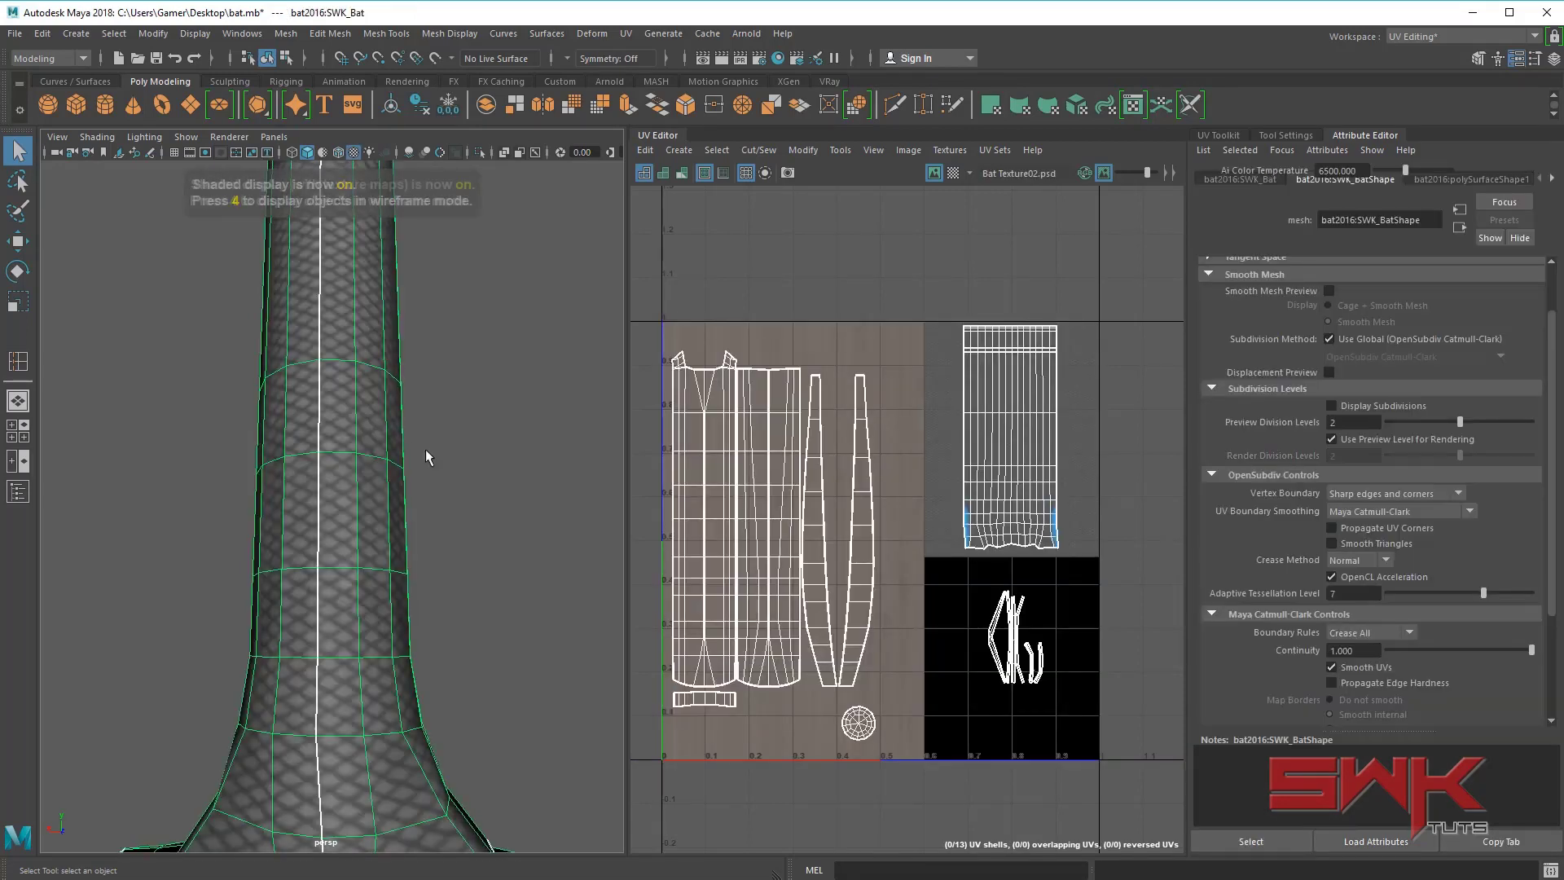
{"action": "left_click", "coordinate": [425, 445]}
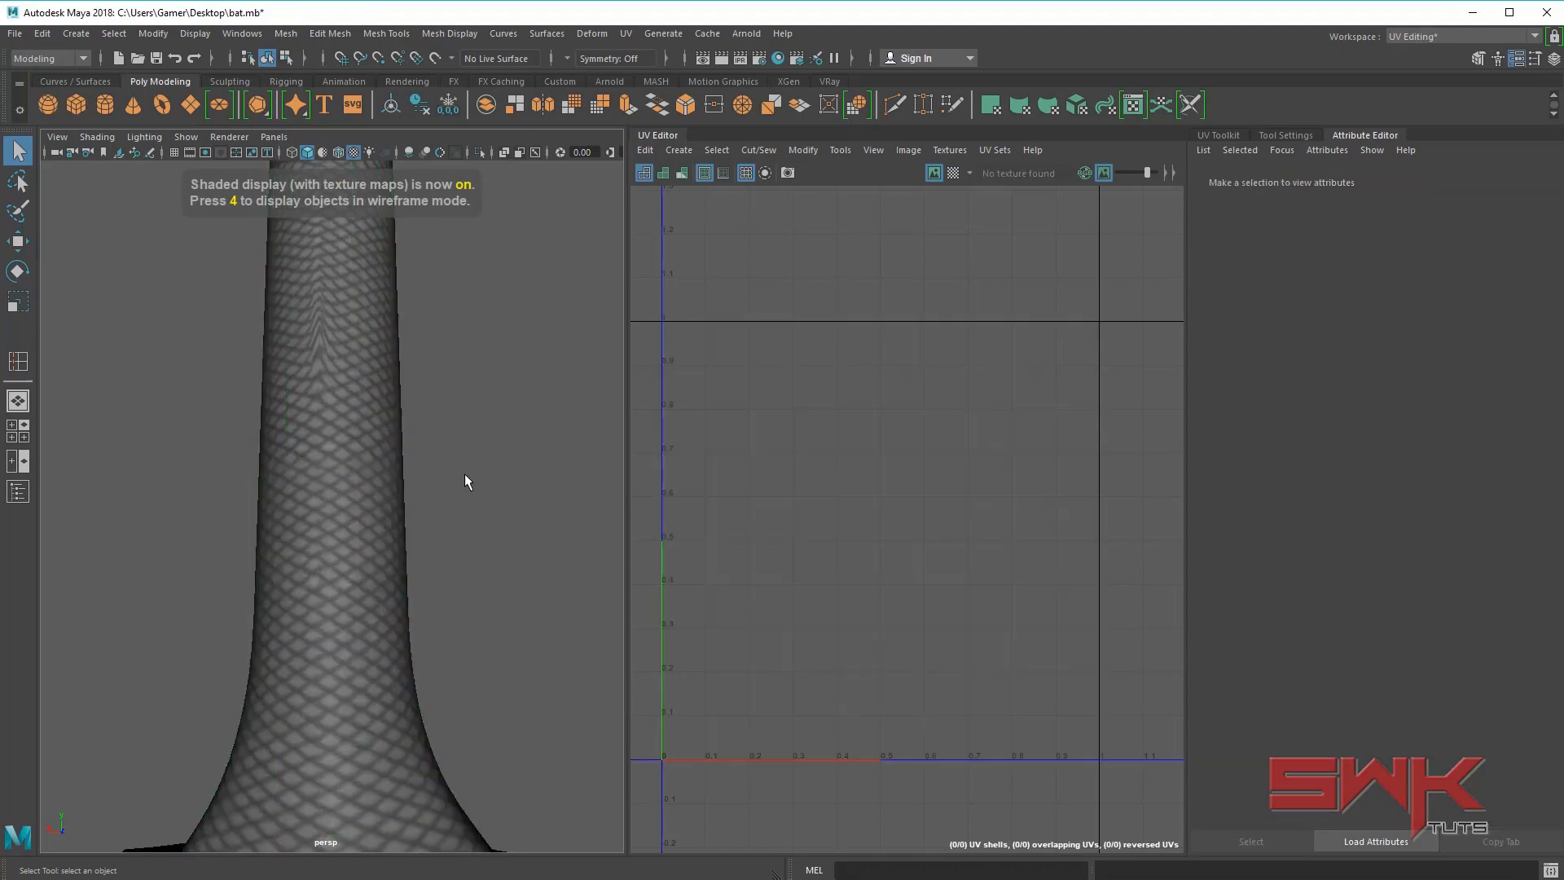
- Insert two edge loops around the middle of the original bat's handle and return to textured object mode
{"action": "left_click", "coordinate": [305, 396]}
{"action": "right_click_drag", "start_coordinate": [329, 399], "coordinate": [363, 550], "text": "alt"}
{"action": "key", "text": "g"}
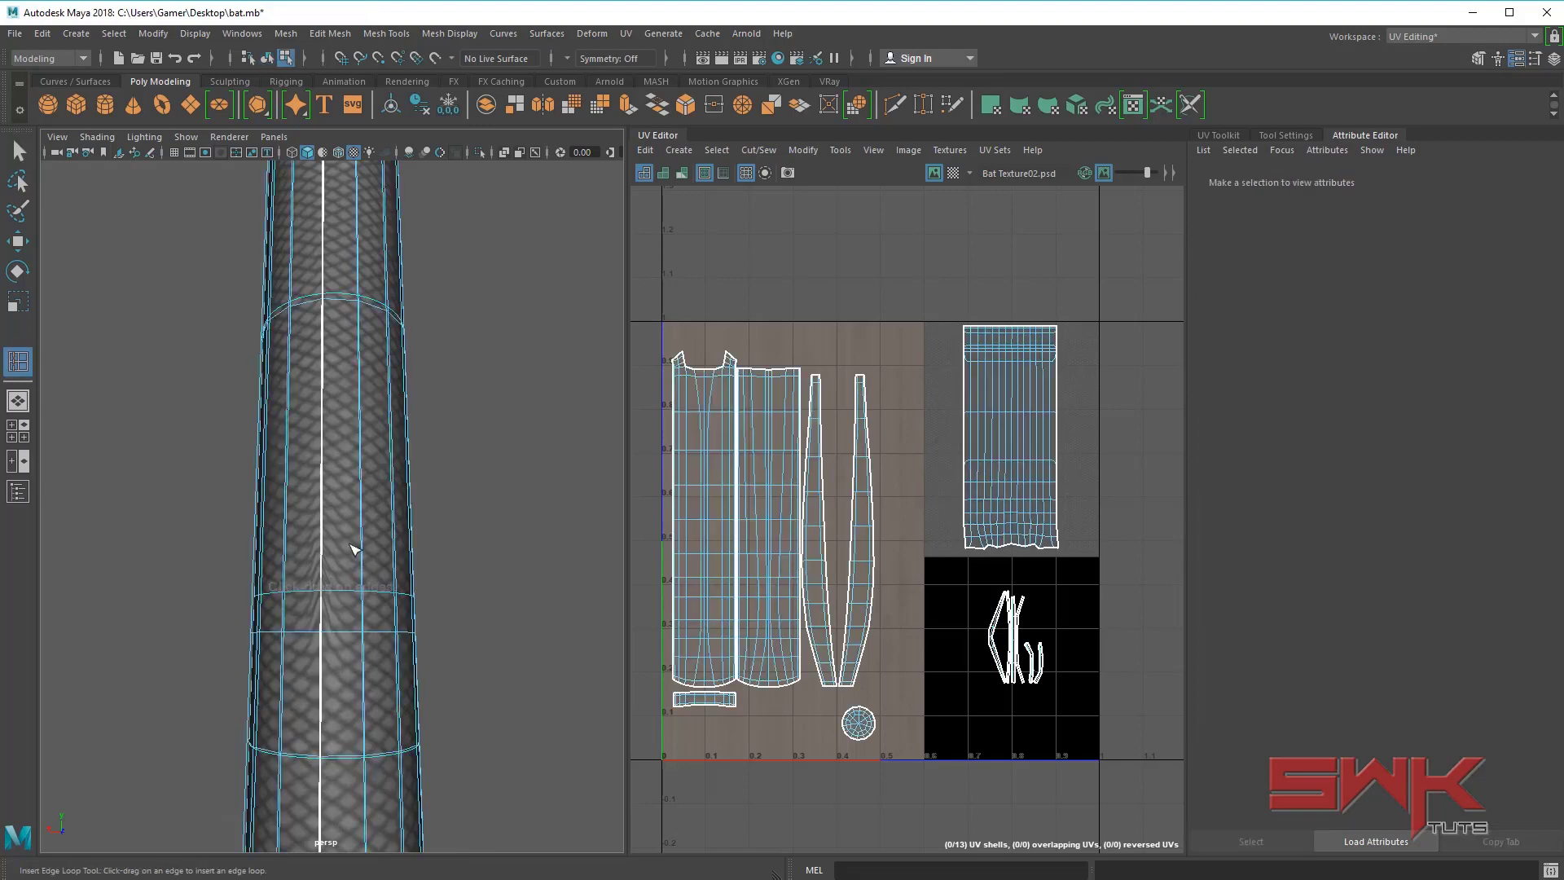
{"action": "left_click_drag", "start_coordinate": [322, 508], "coordinate": [323, 493]}
{"action": "key", "text": "5"}
{"action": "left_click_drag", "start_coordinate": [323, 428], "coordinate": [321, 409]}
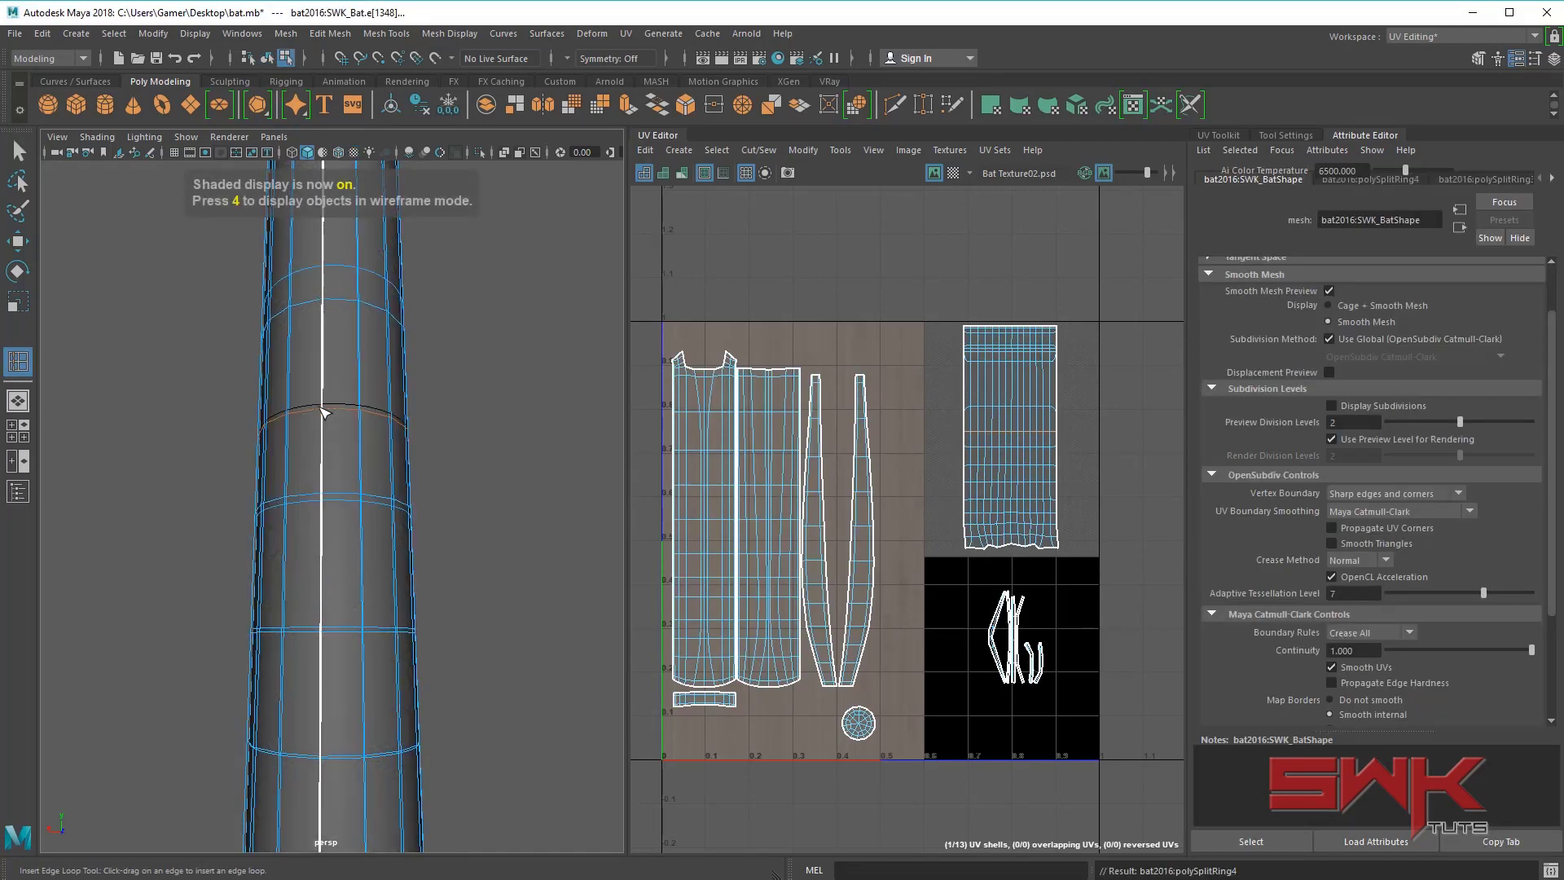
{"action": "key", "text": "q"}
{"action": "key", "text": "F8"}
{"action": "key", "text": "6"}
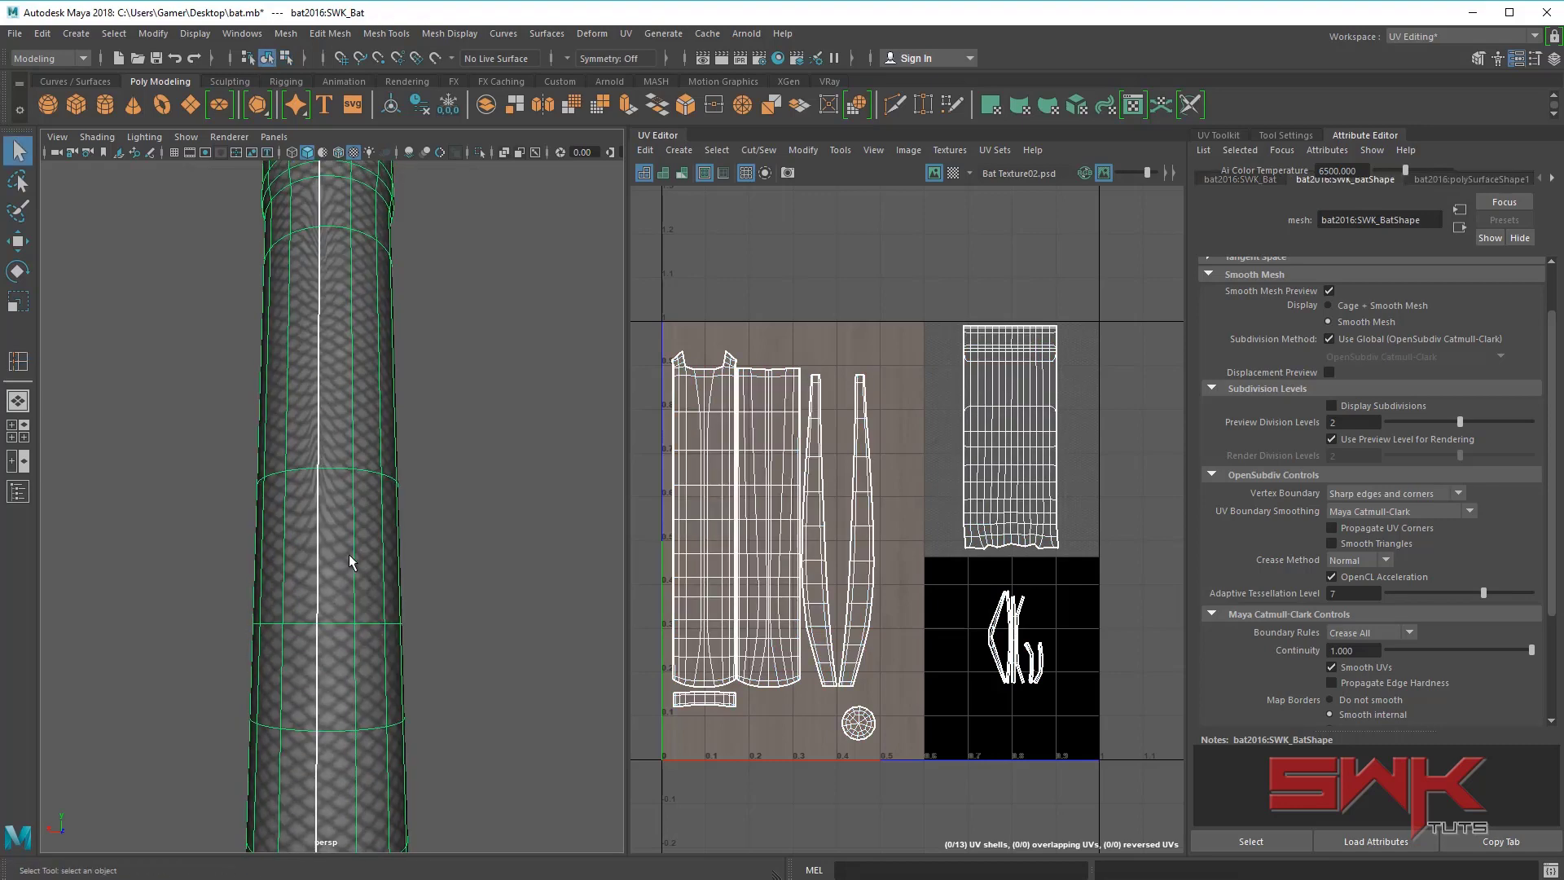
- Insert two edge loops around the upper handle below the end ridge, return to object mode and deselect the bat
{"action": "right_click_drag", "start_coordinate": [349, 558], "coordinate": [356, 559], "text": "alt"}
{"action": "middle_click_drag", "start_coordinate": [352, 484], "coordinate": [339, 622], "text": "alt"}
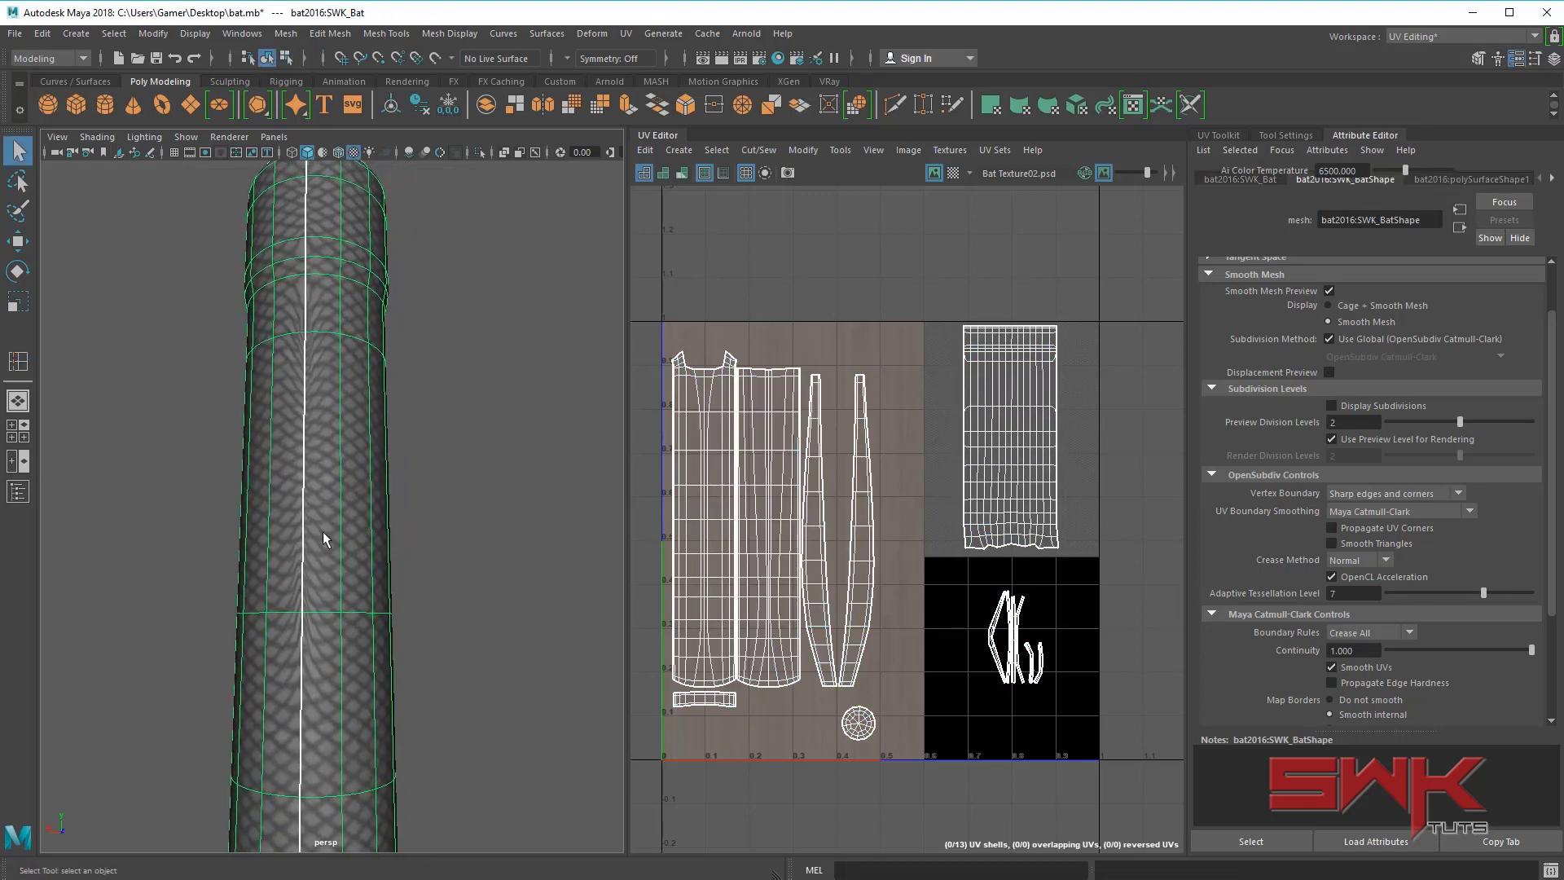
{"action": "middle_click_drag", "start_coordinate": [322, 526], "coordinate": [334, 531], "text": "alt"}
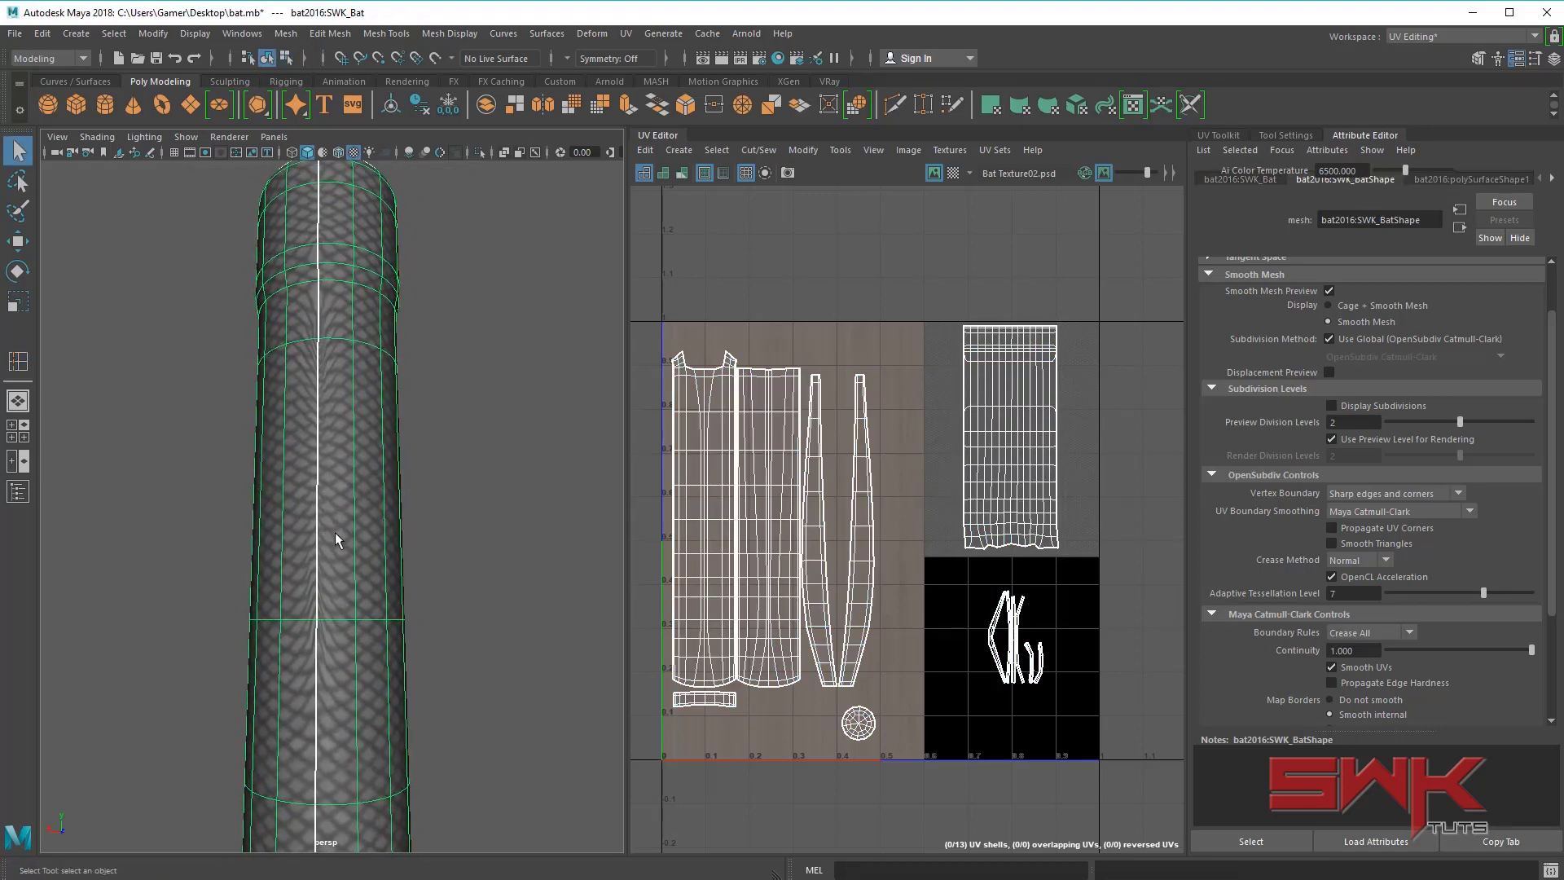
{"action": "key", "text": "g"}
{"action": "left_click_drag", "start_coordinate": [330, 553], "coordinate": [317, 522]}
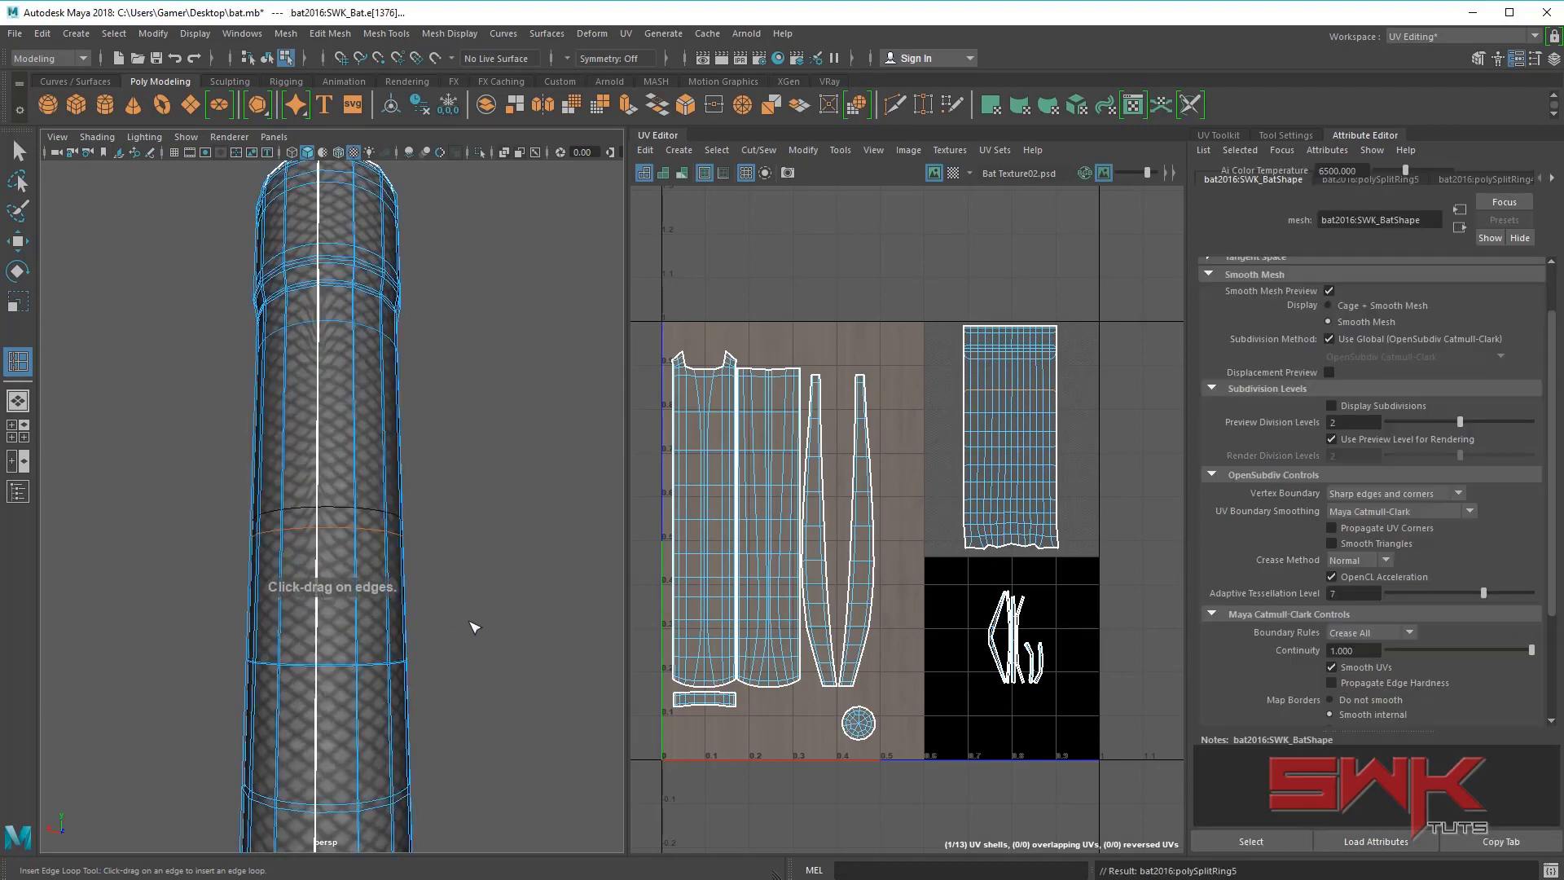
{"action": "left_click_drag", "start_coordinate": [321, 413], "coordinate": [319, 424]}
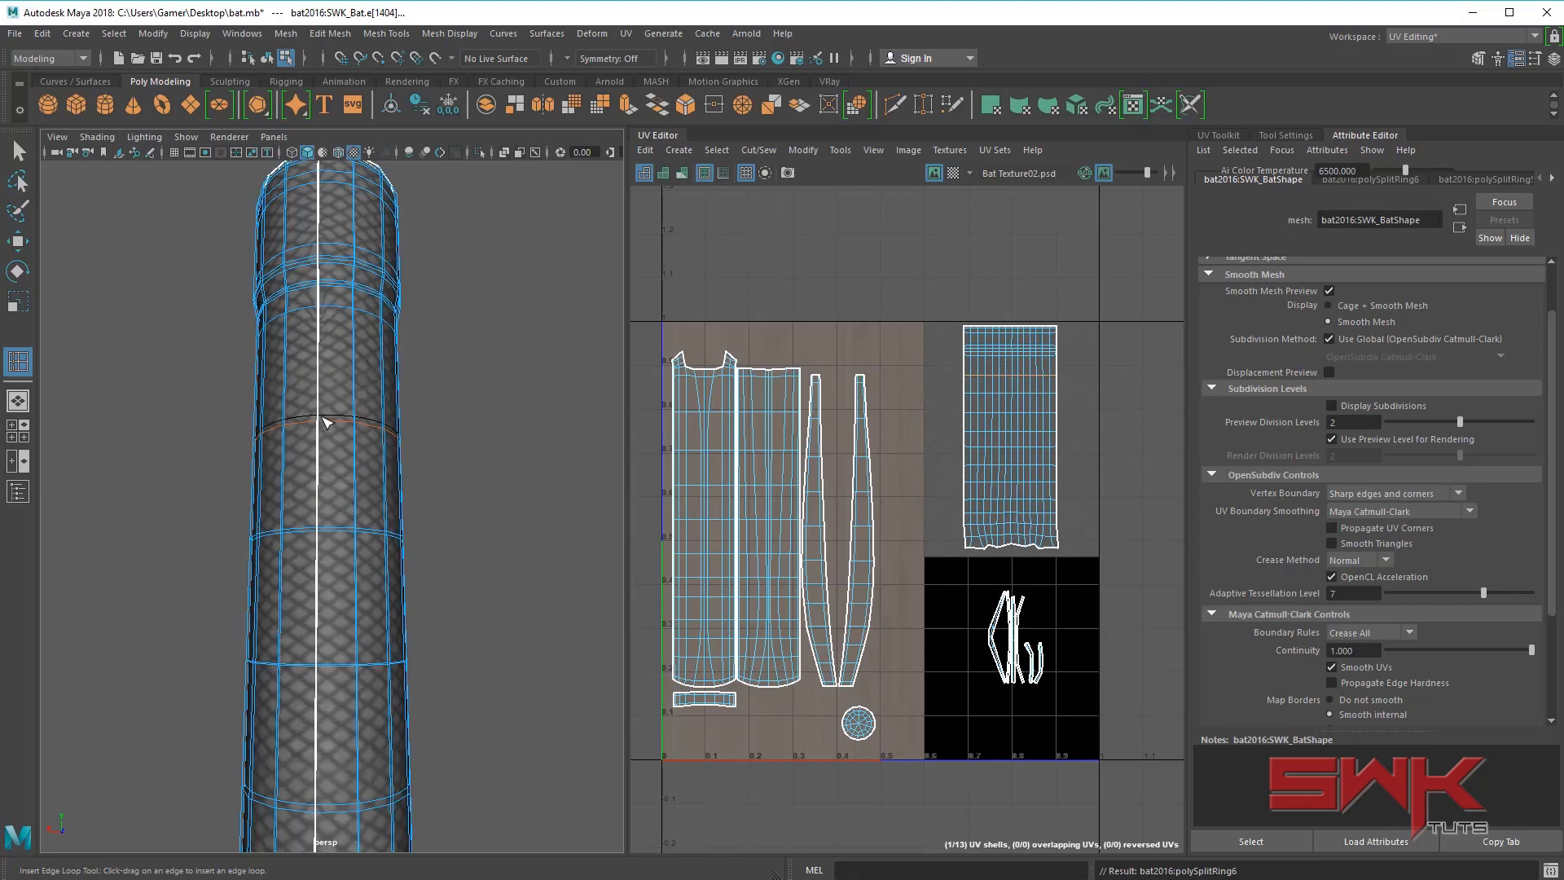
{"action": "key", "text": "q"}
{"action": "right_click", "coordinate": [326, 277]}
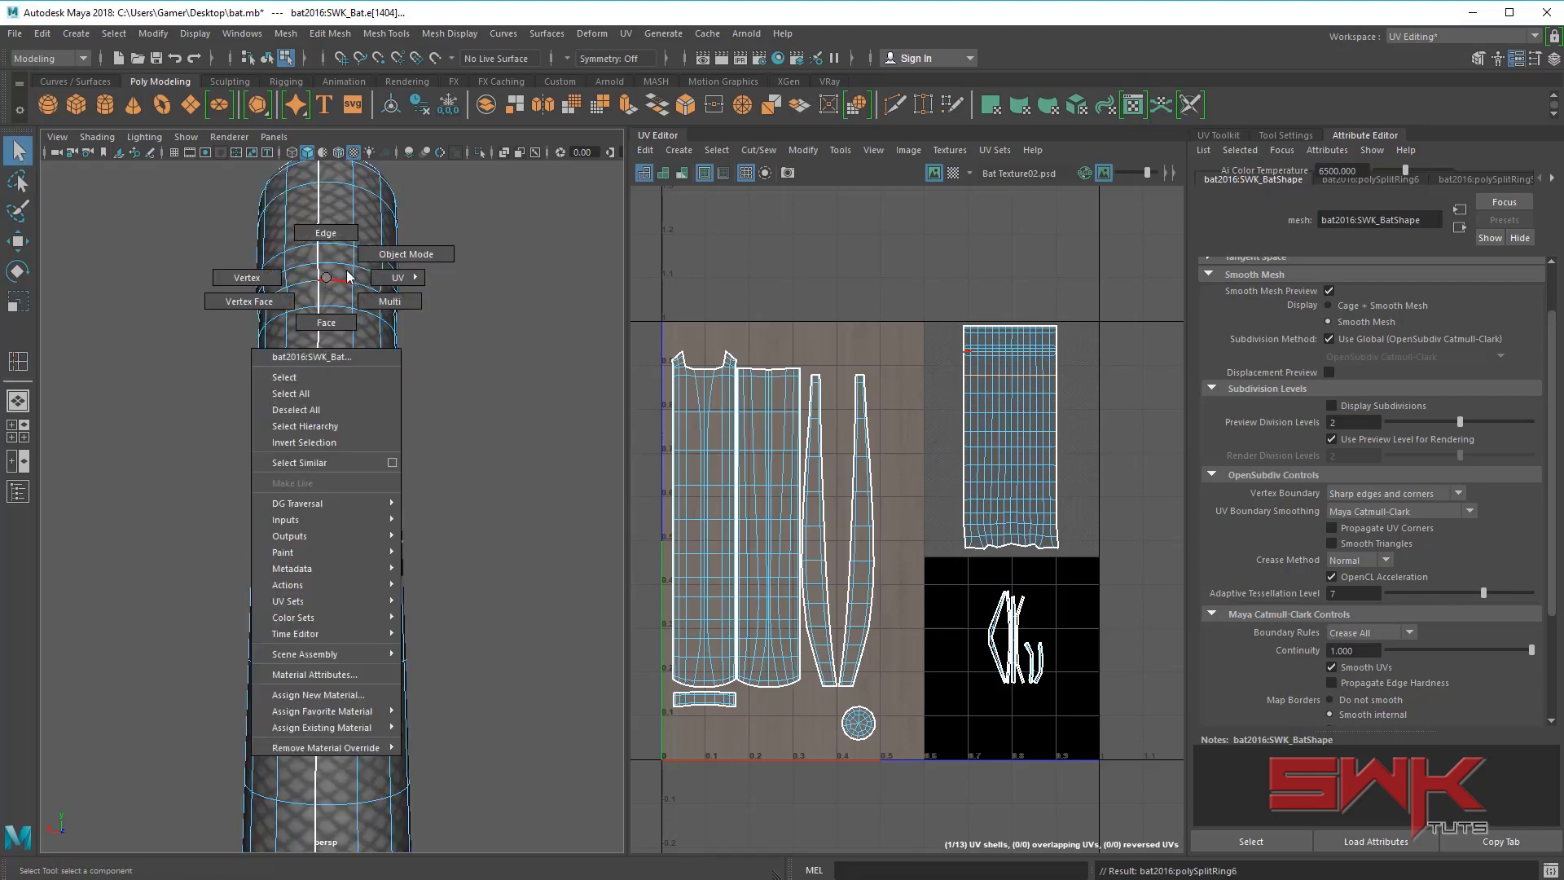
{"action": "left_click", "coordinate": [407, 254]}
{"action": "left_click", "coordinate": [436, 471]}
- Insert one edge loop on the handle below the end ridge and another above it, and return to object mode with the bat deselected
{"action": "middle_click_drag", "start_coordinate": [342, 521], "coordinate": [341, 611], "text": "alt"}
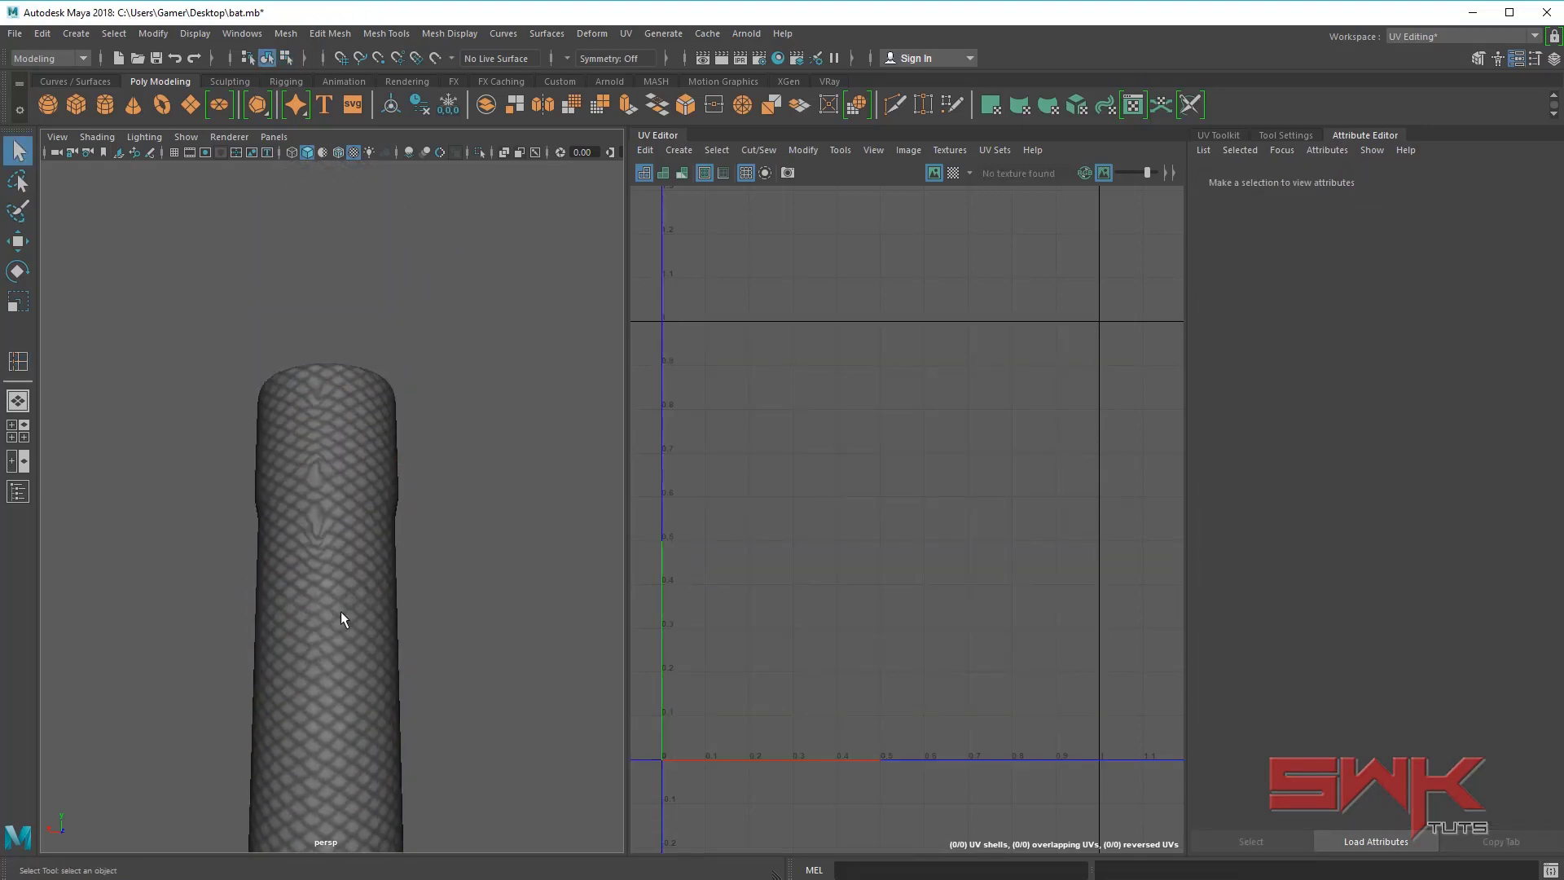
{"action": "right_click_drag", "start_coordinate": [340, 611], "coordinate": [363, 601], "text": "alt"}
{"action": "left_click", "coordinate": [365, 603]}
{"action": "mouse_move", "coordinate": [368, 583]}
{"action": "middle_mouse_down", "text": "alt"}
{"action": "mouse_move", "coordinate": [378, 598]}
{"action": "mouse_move", "coordinate": [364, 559]}
{"action": "middle_mouse_up", "text": "alt"}
{"action": "key", "text": "g"}
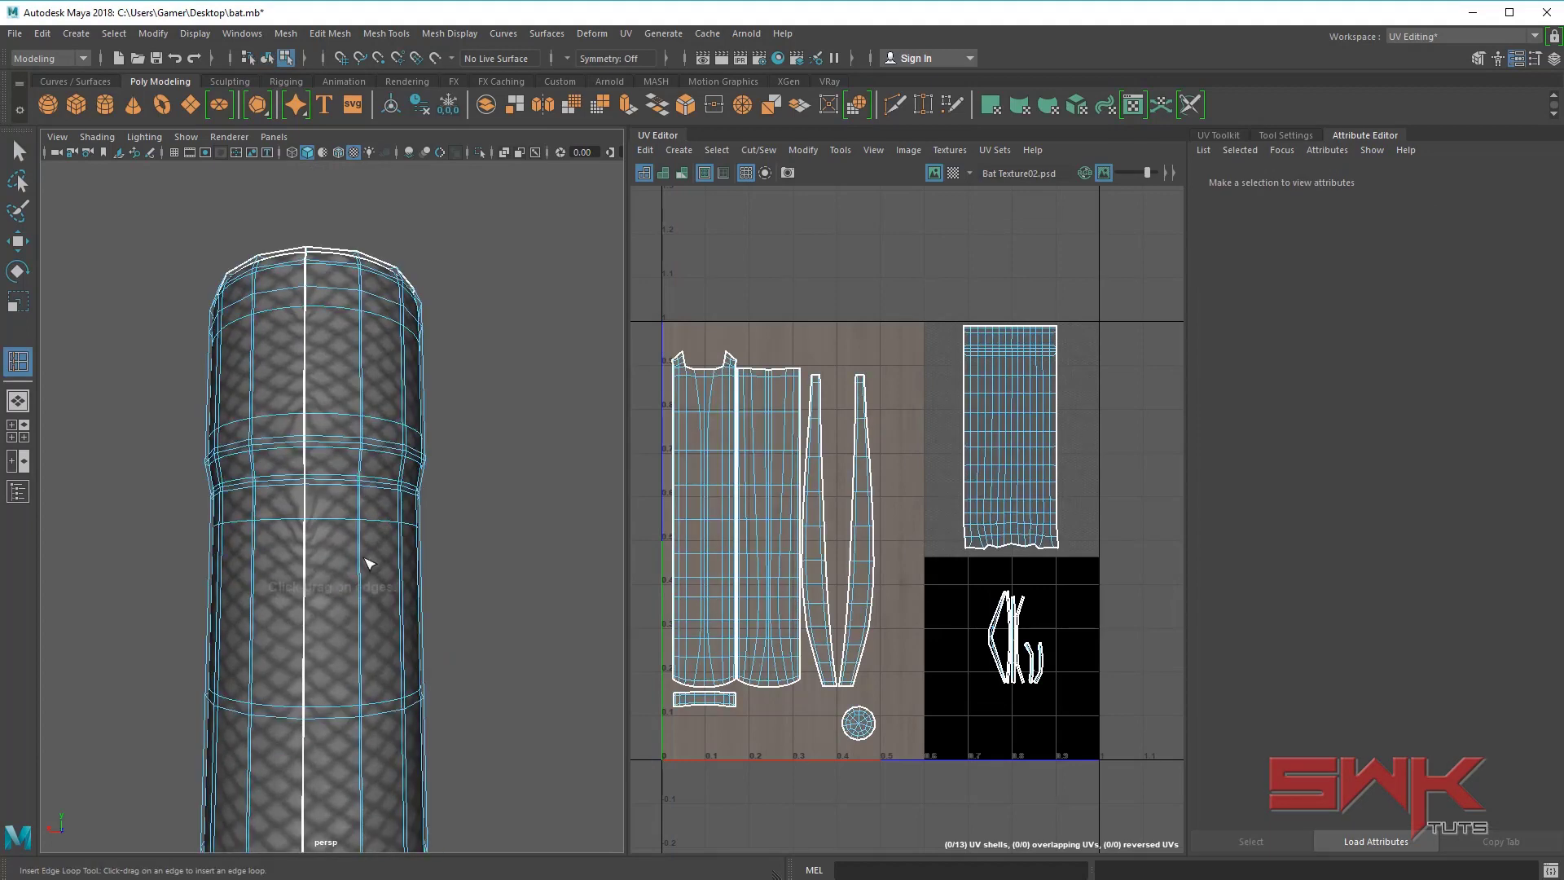
{"action": "left_click_drag", "start_coordinate": [308, 619], "coordinate": [311, 604]}
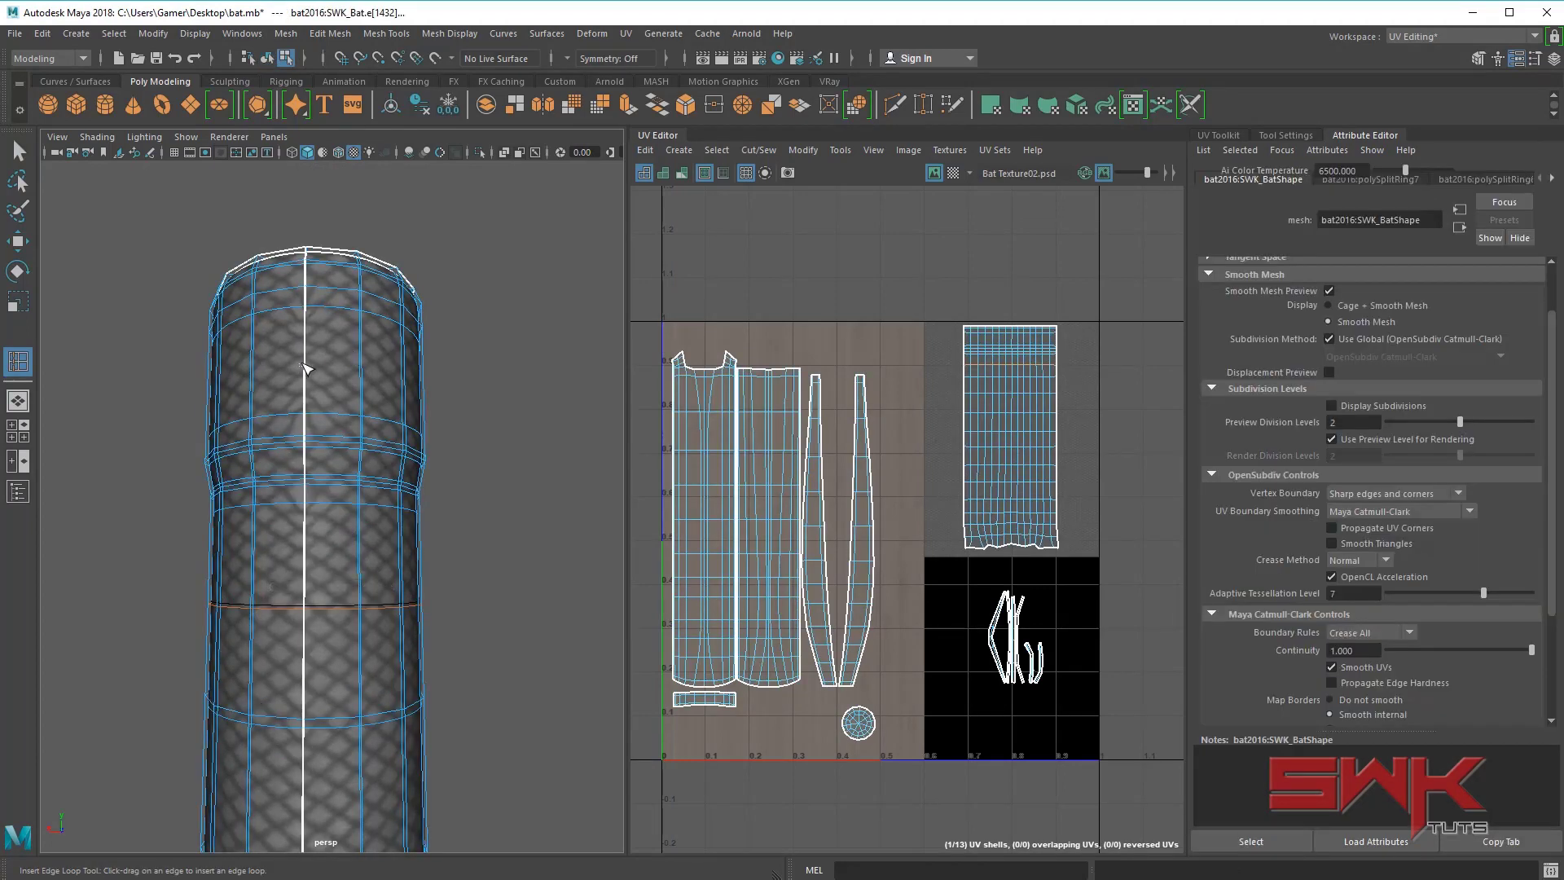
{"action": "key", "text": "F8"}
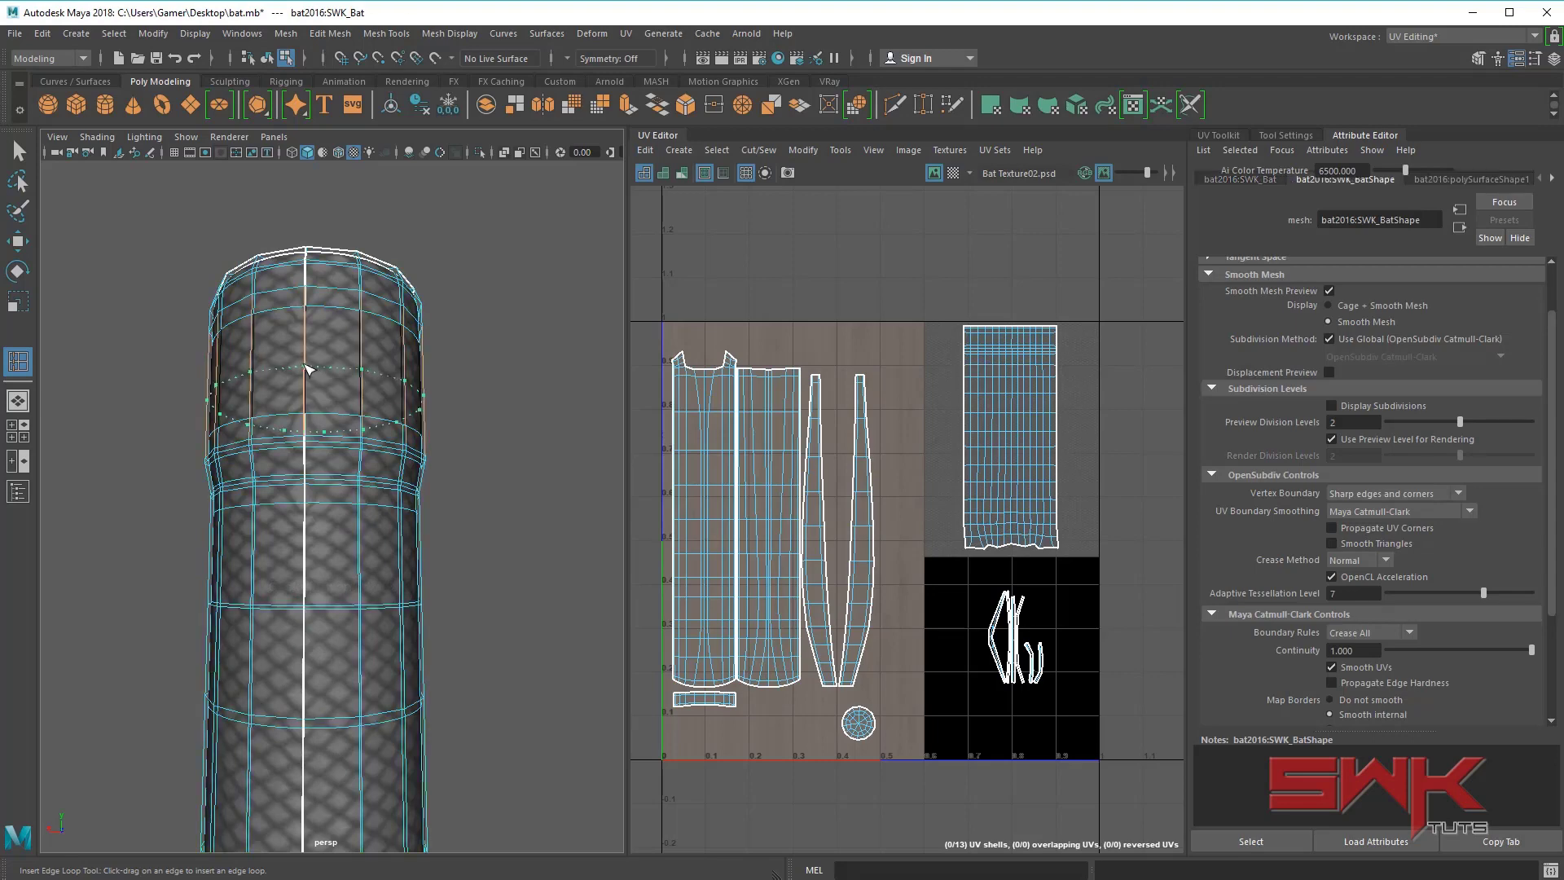
{"action": "left_click", "coordinate": [310, 364]}
{"action": "key", "text": "q"}
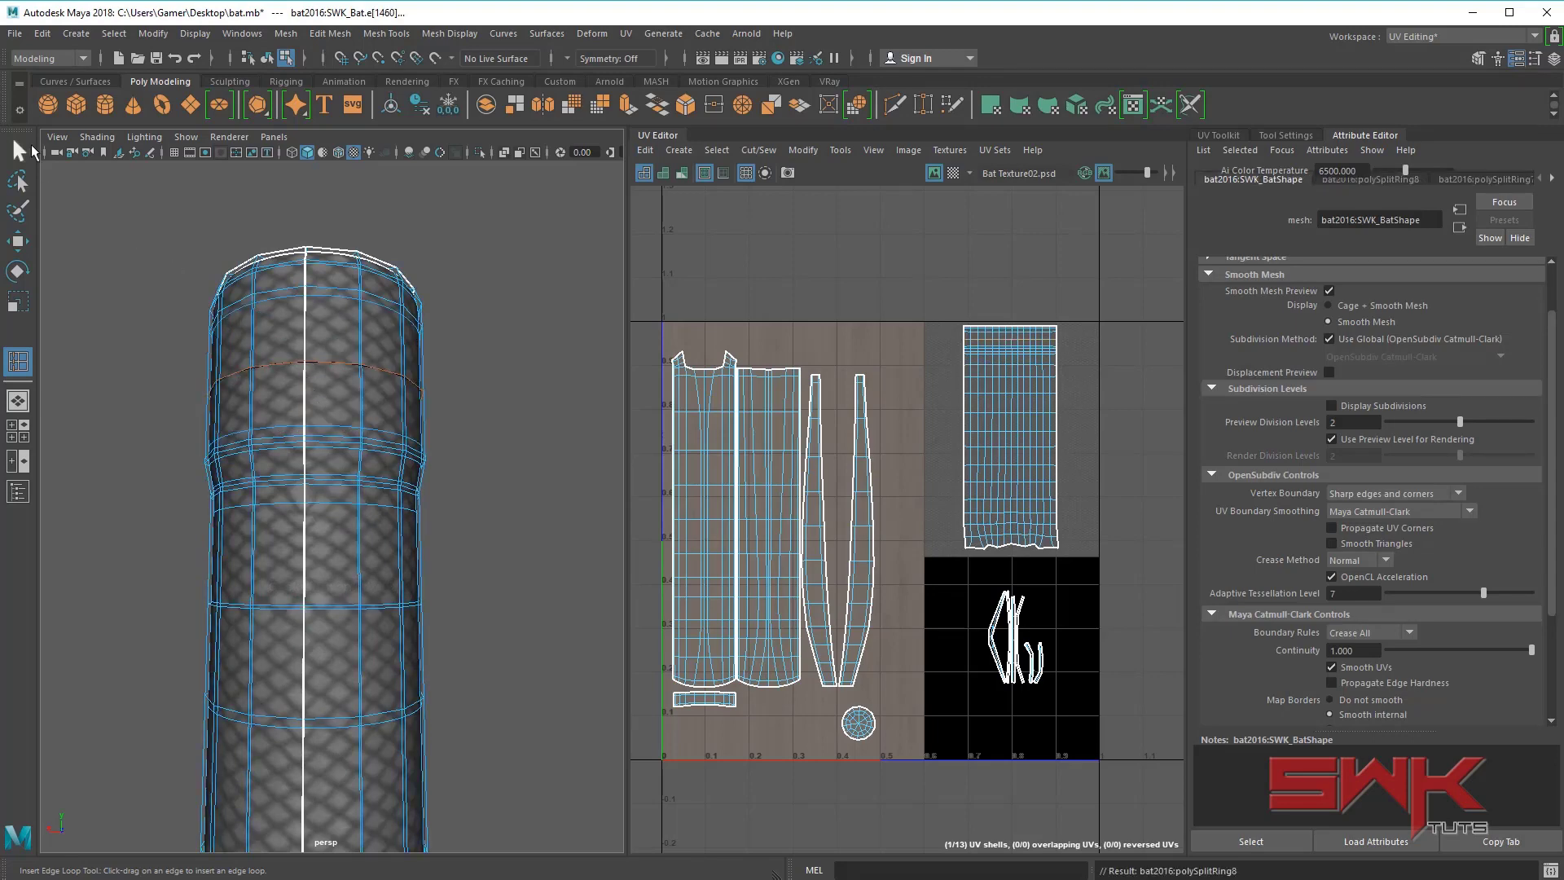
{"action": "right_click_drag", "start_coordinate": [331, 339], "coordinate": [424, 319]}
{"action": "left_click", "coordinate": [470, 322]}
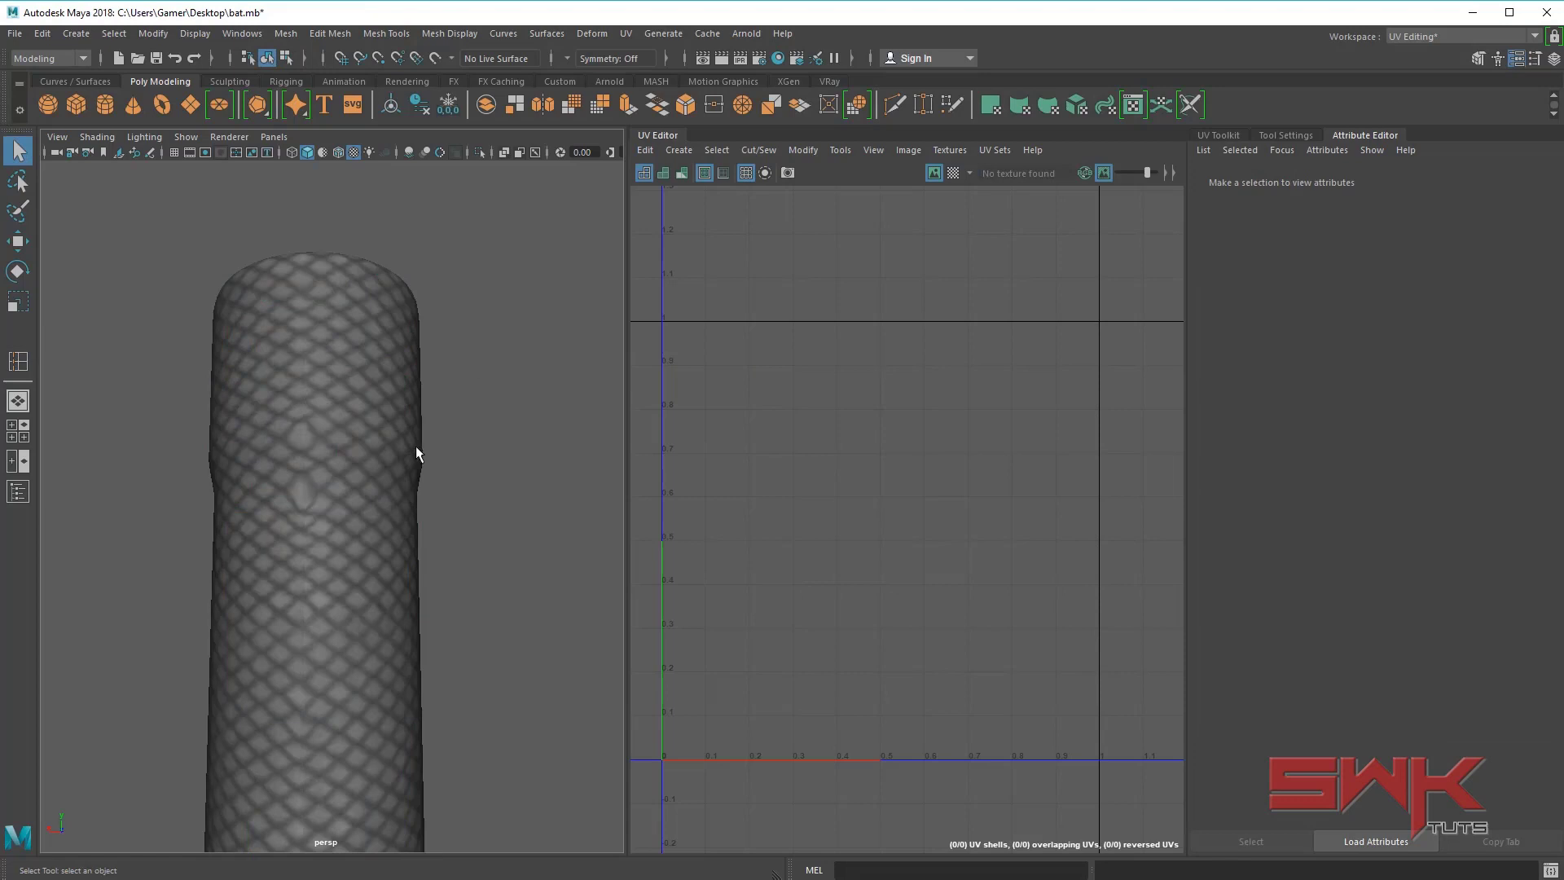
- Turn off the original bat's smooth preview, insert an edge loop directly beneath the handle's end ridge, and restore the smoothed object view
{"action": "left_click", "coordinate": [337, 485]}
{"action": "key", "text": "1"}
{"action": "scroll", "coordinate": [367, 516], "scroll_direction": "up", "scroll_amount": 3}
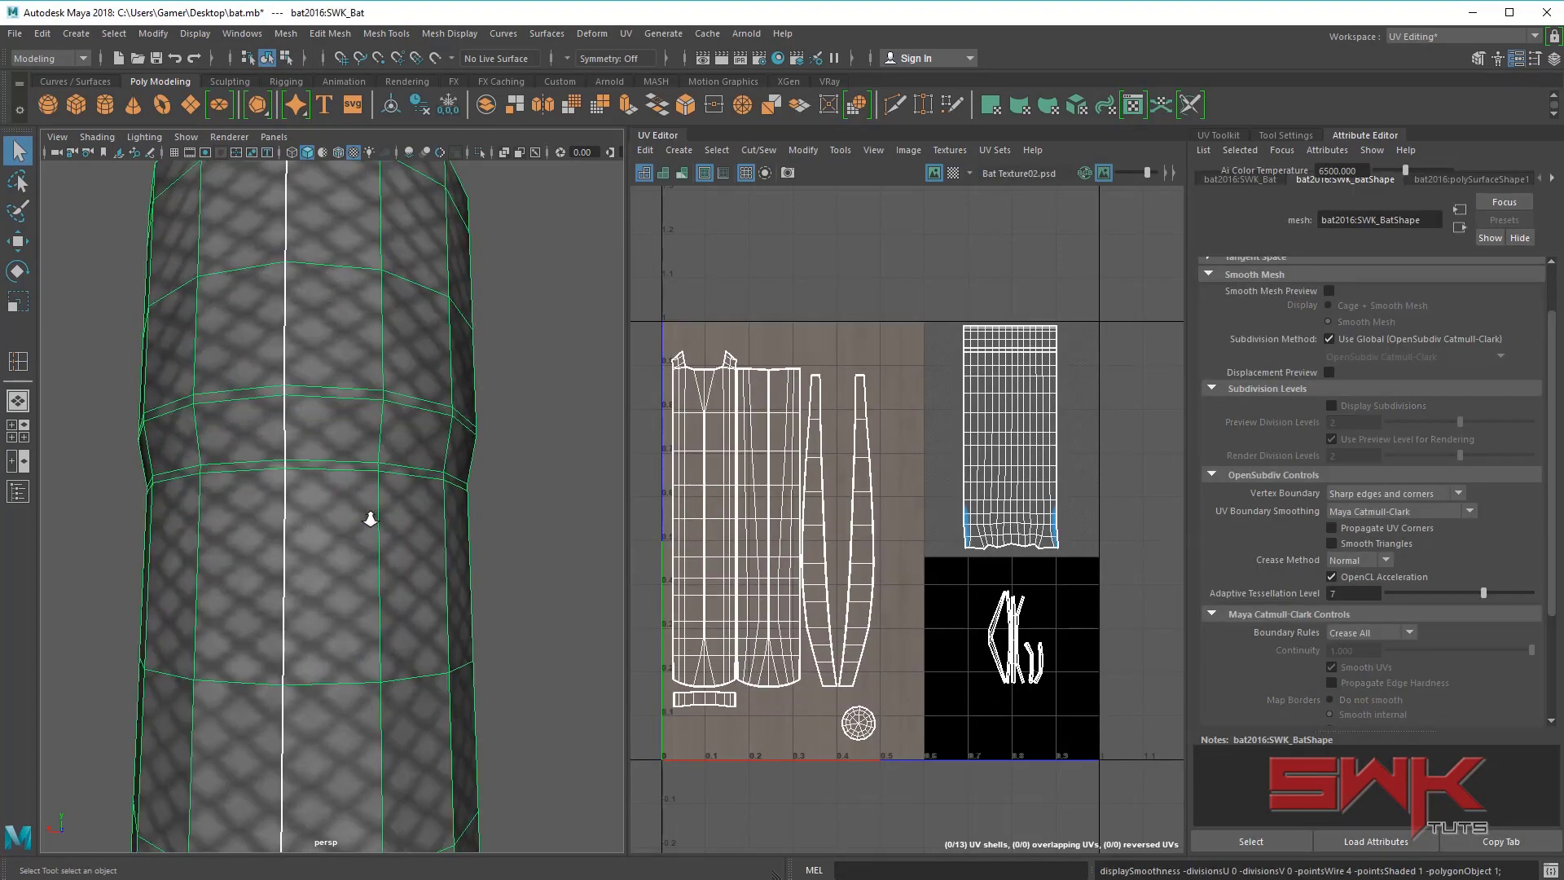
{"action": "key", "text": "3"}
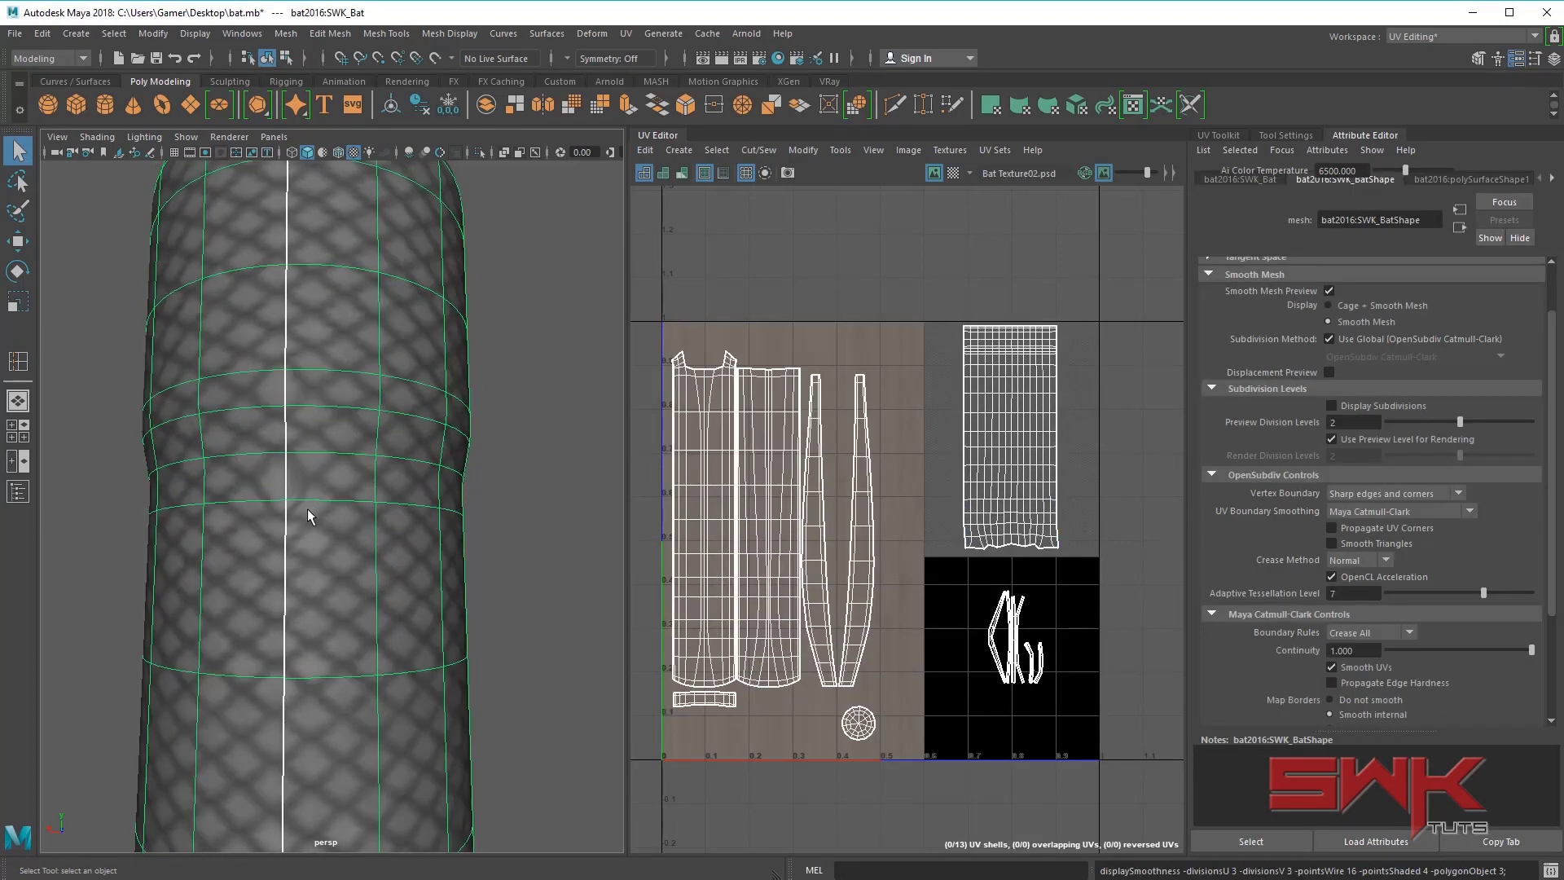
{"action": "key", "text": "1"}
{"action": "key", "text": "y"}
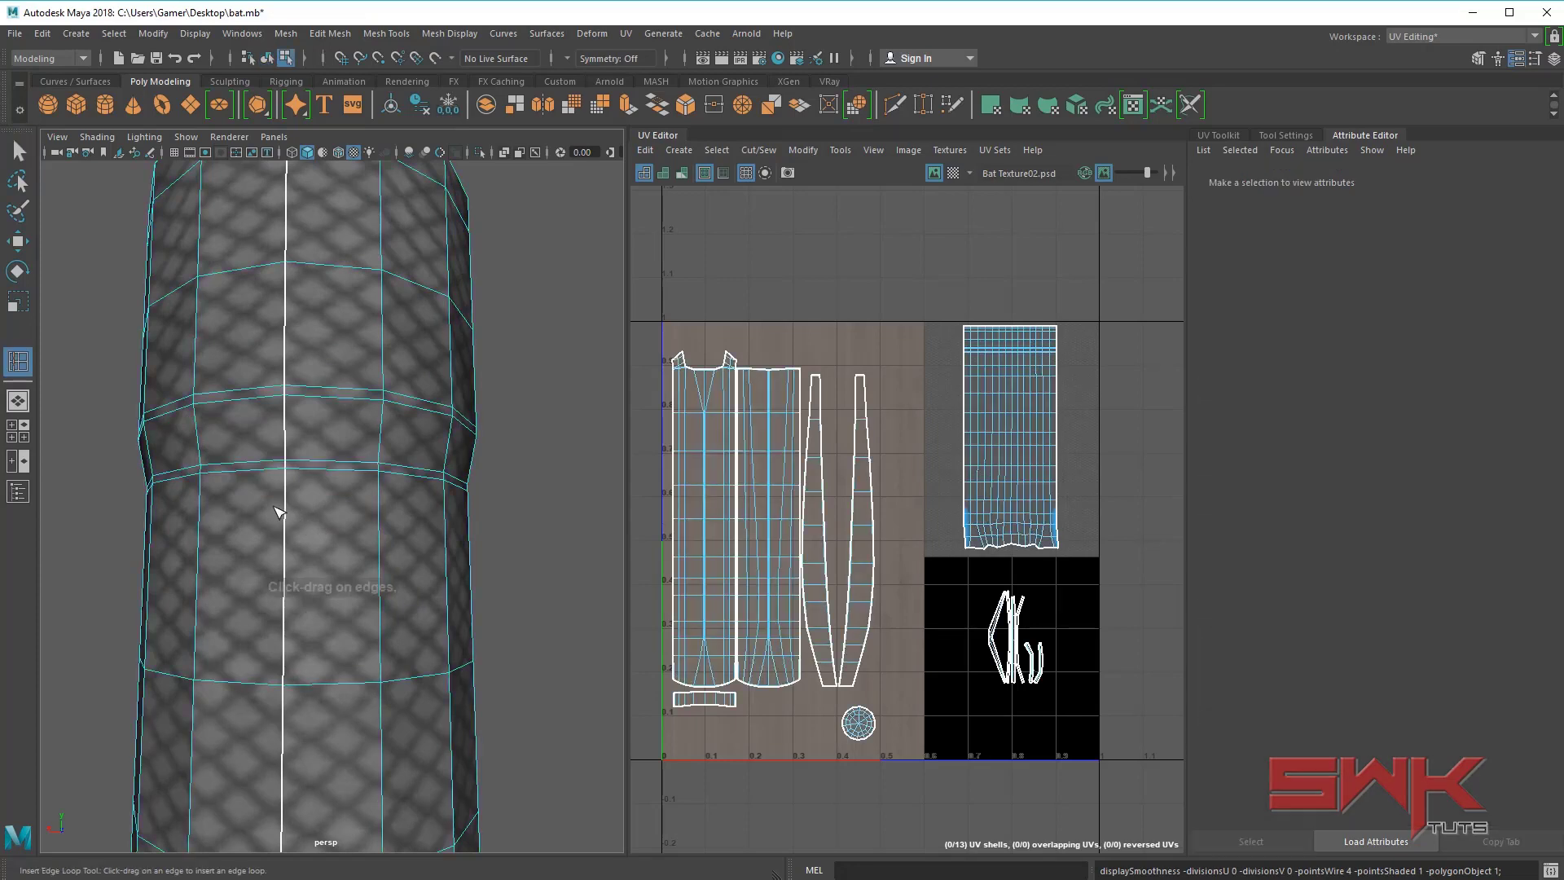
{"action": "left_click_drag", "start_coordinate": [287, 495], "coordinate": [285, 480]}
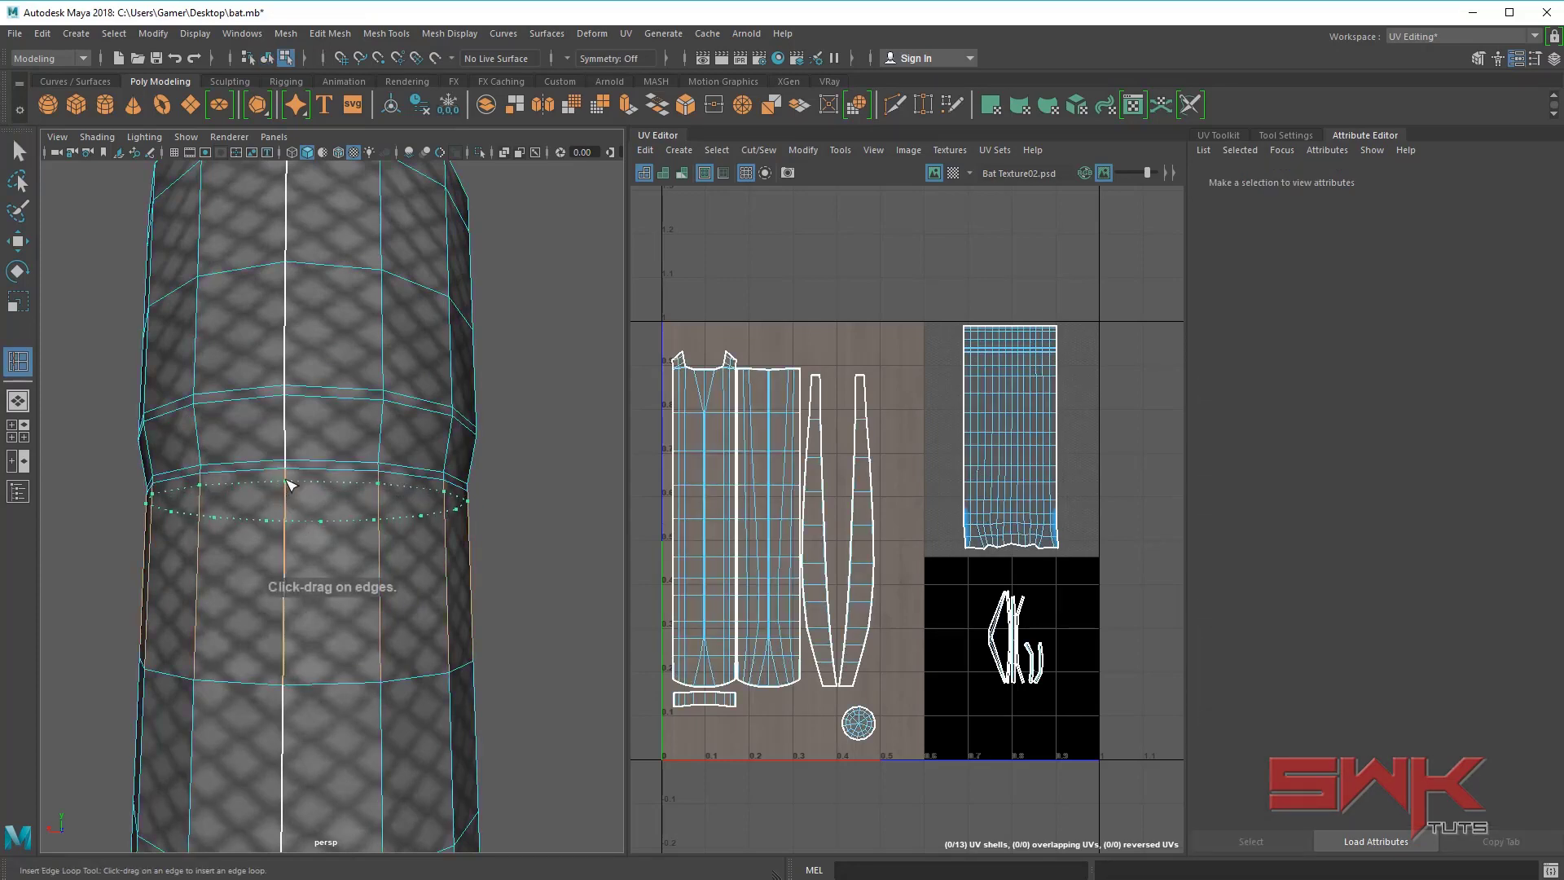
{"action": "left_click", "coordinate": [290, 485]}
{"action": "key", "text": "q"}
{"action": "right_click_drag", "start_coordinate": [317, 283], "coordinate": [387, 274]}
{"action": "key", "text": "3"}
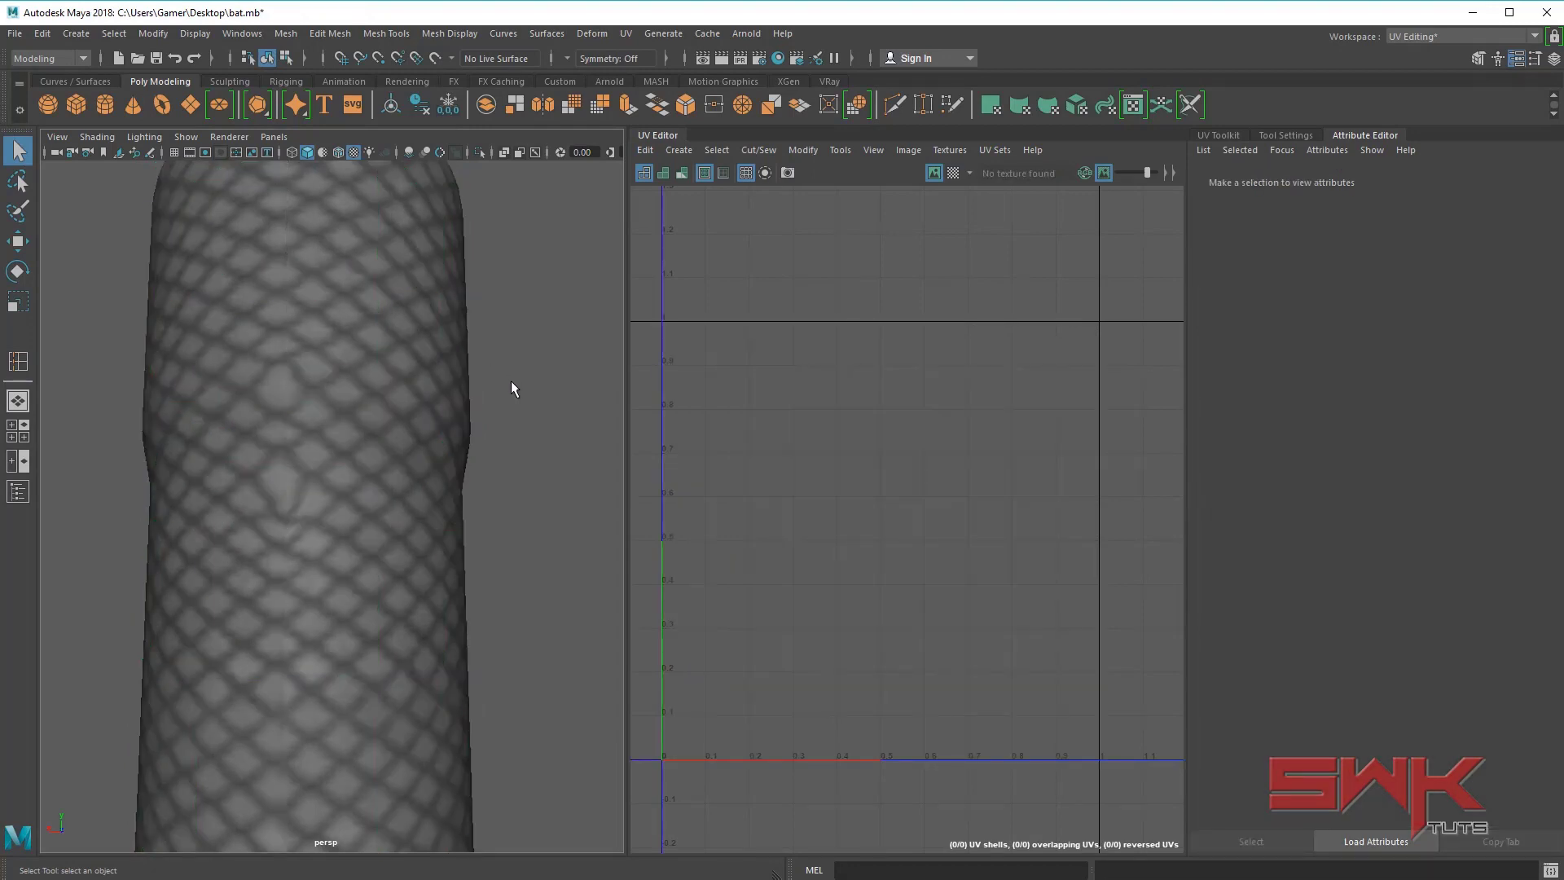
- With smooth preview off, insert an edge loop midway between the ridge's lower edges and the next loop down, and check the smoothed grip
{"action": "key", "text": "1"}
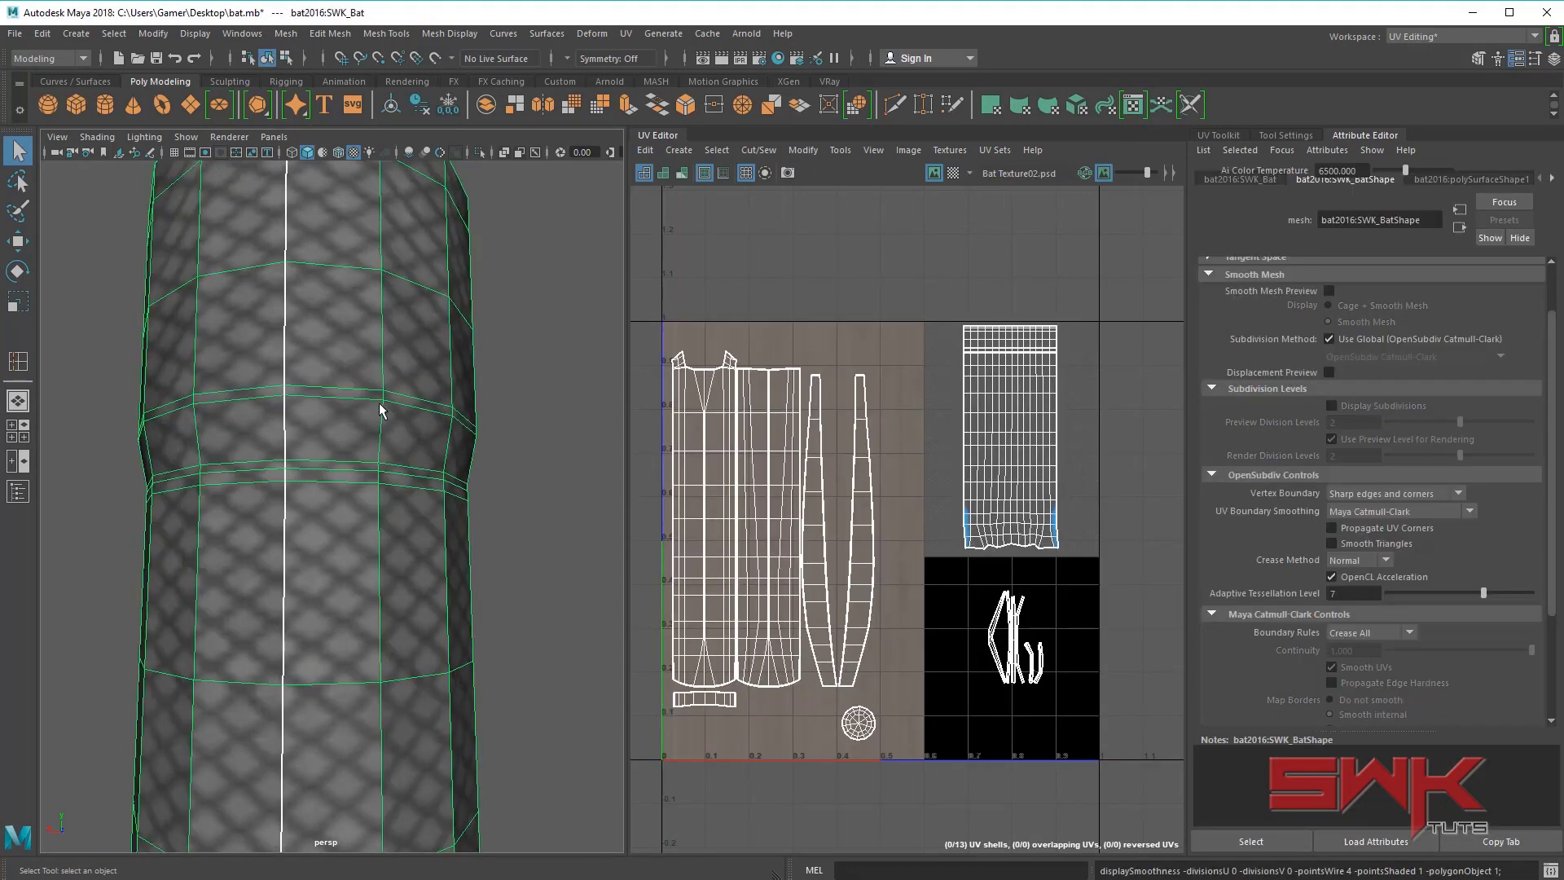
{"action": "key", "text": "3"}
{"action": "right_click_drag", "start_coordinate": [353, 376], "coordinate": [380, 428], "text": "alt"}
{"action": "key", "text": "1"}
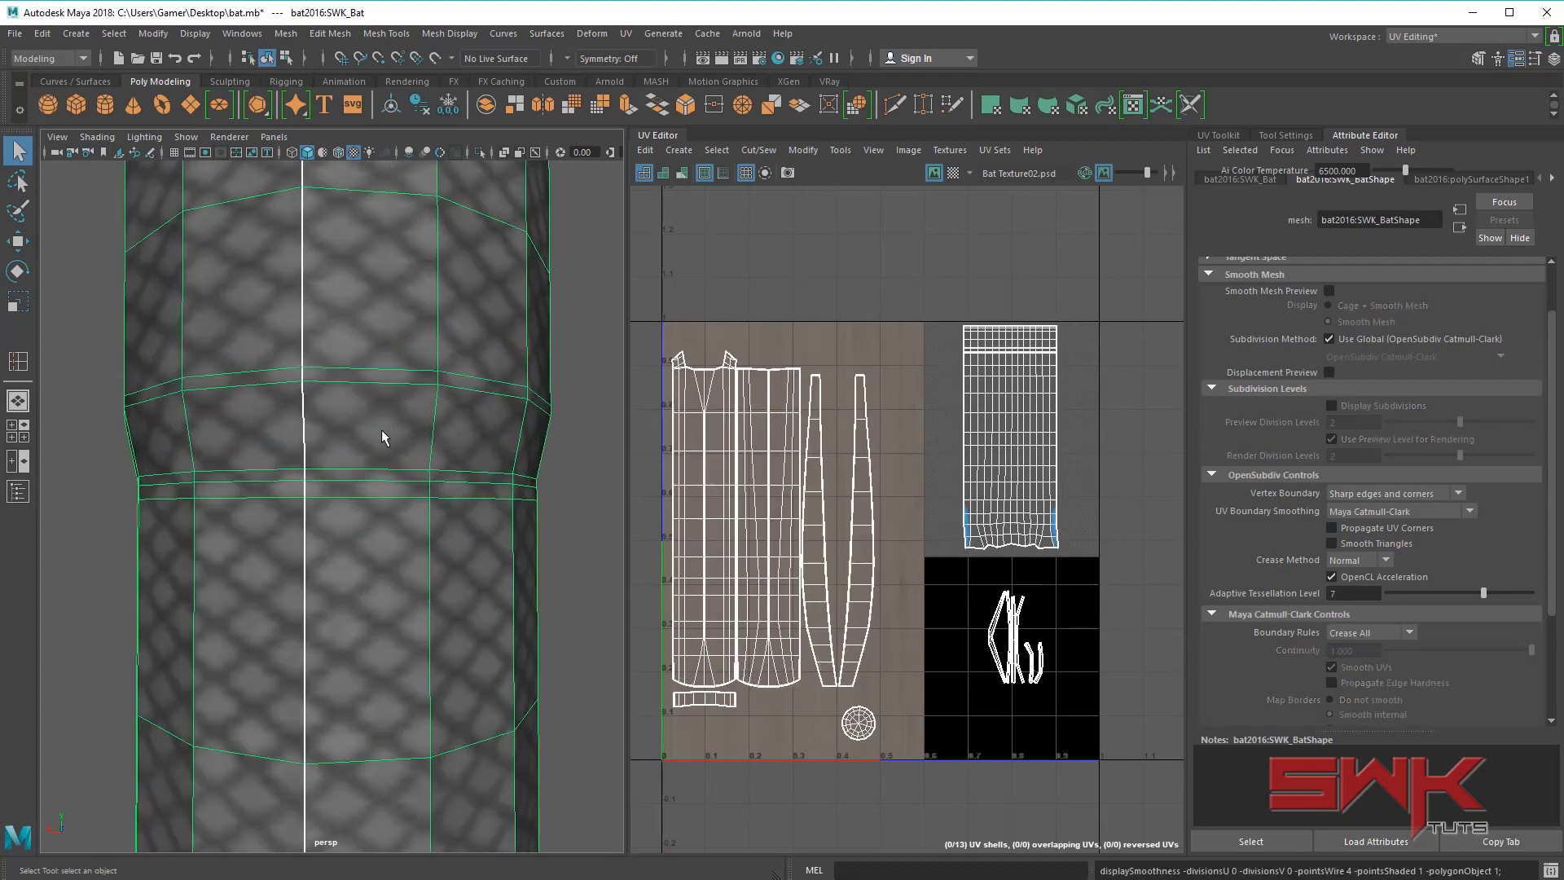
{"action": "middle_click_drag", "start_coordinate": [378, 491], "coordinate": [401, 366], "text": "alt"}
{"action": "right_click_drag", "start_coordinate": [401, 367], "coordinate": [379, 375], "text": "alt"}
{"action": "middle_click_drag", "start_coordinate": [380, 375], "coordinate": [305, 408], "text": "alt"}
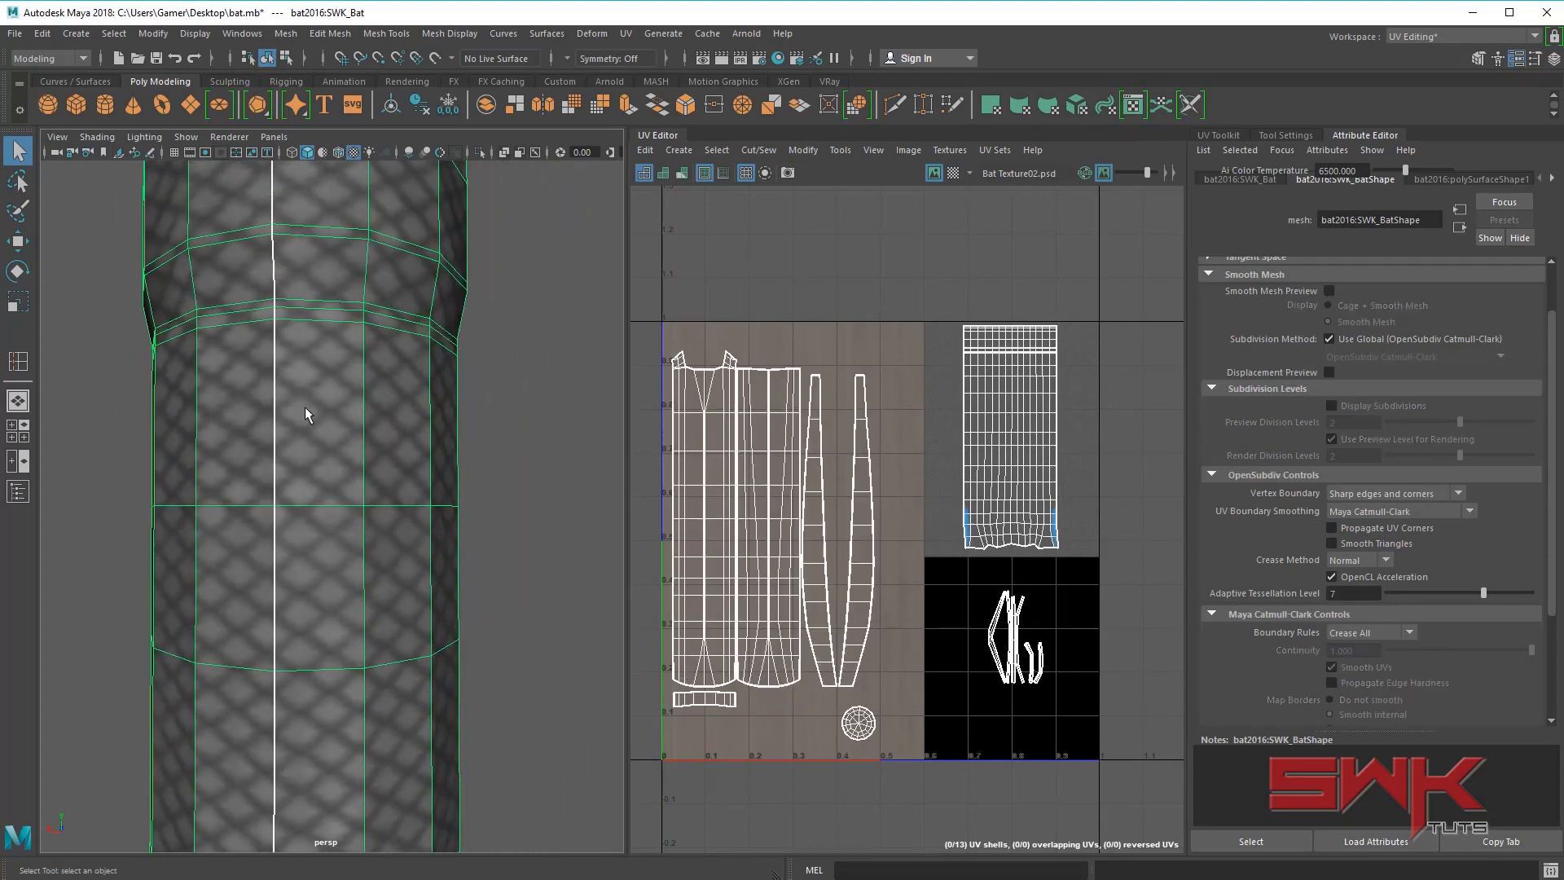
{"action": "key", "text": "y"}
{"action": "middle_click_drag", "start_coordinate": [277, 214], "coordinate": [229, 362], "text": "alt"}
{"action": "left_click_drag", "start_coordinate": [228, 561], "coordinate": [227, 543]}
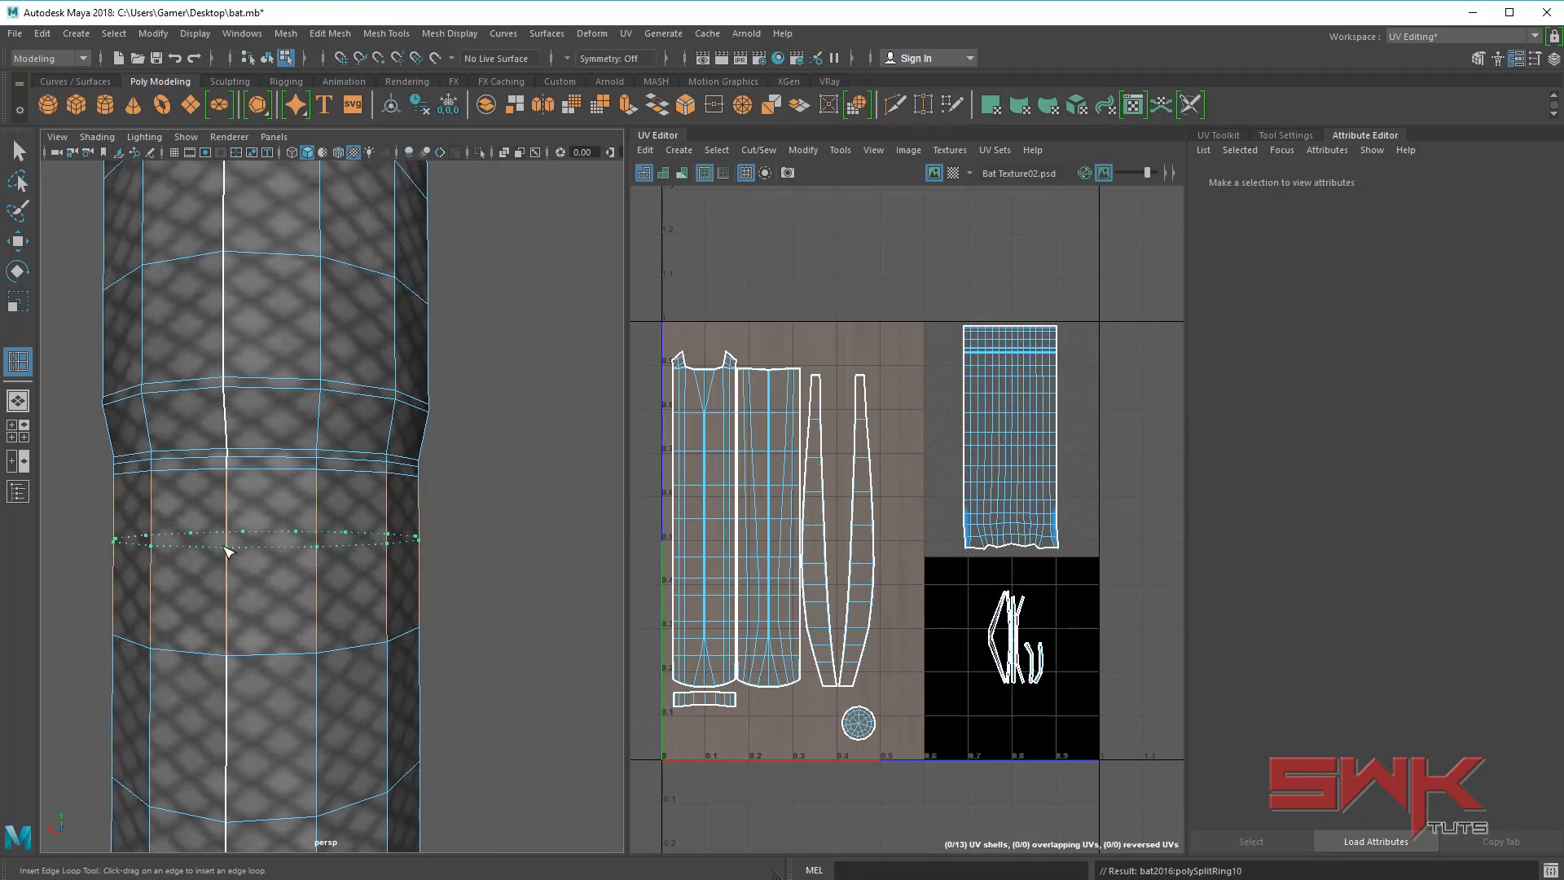
{"action": "key", "text": "q"}
{"action": "right_click_drag", "start_coordinate": [309, 478], "coordinate": [334, 487]}
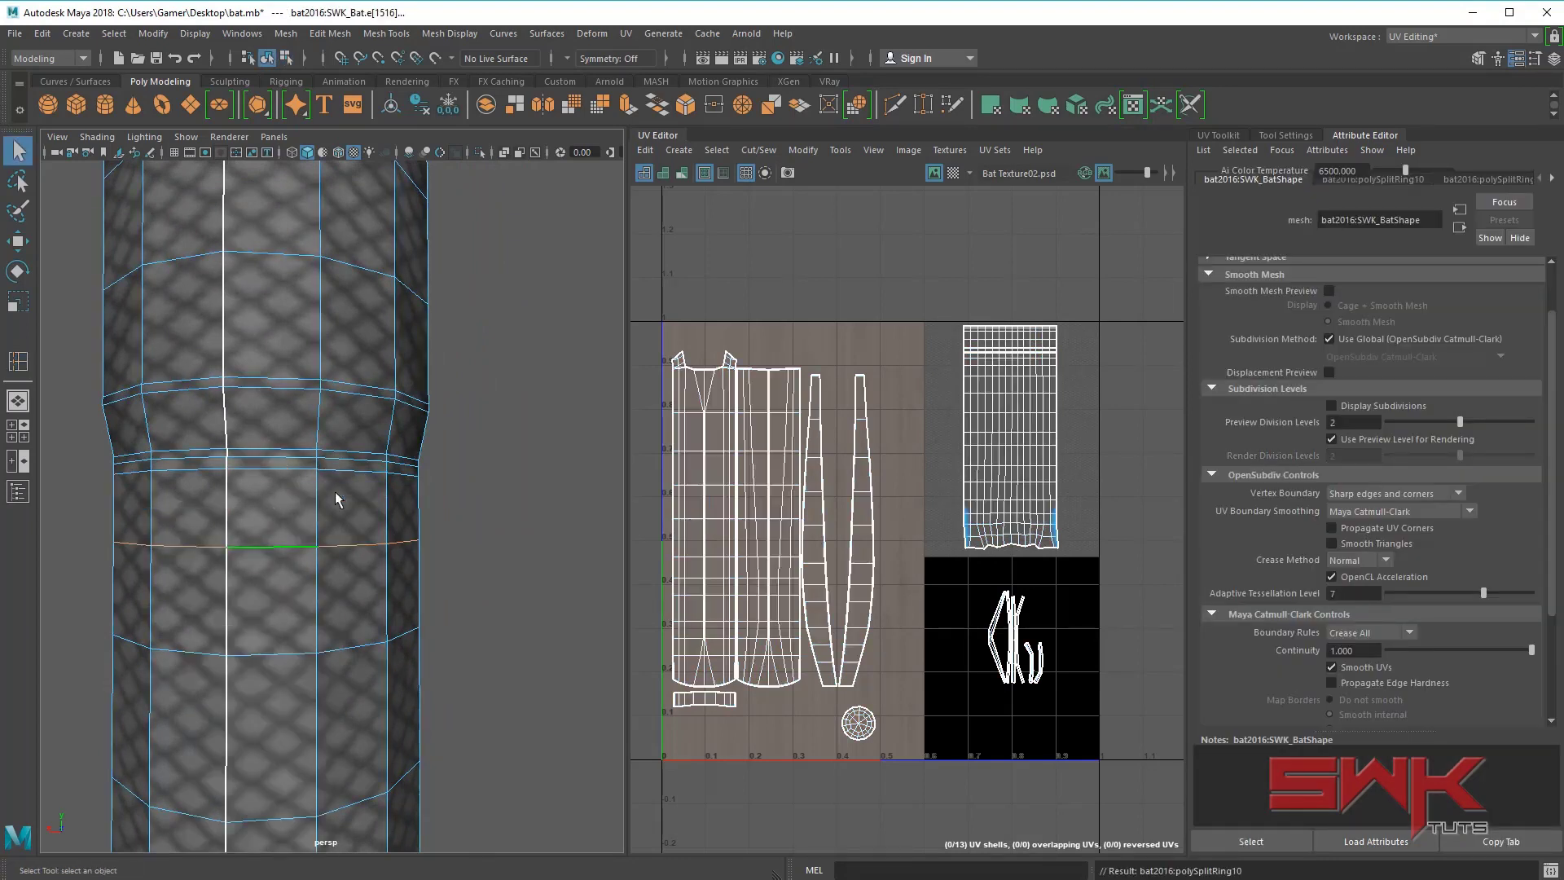
{"action": "left_click", "coordinate": [483, 520]}
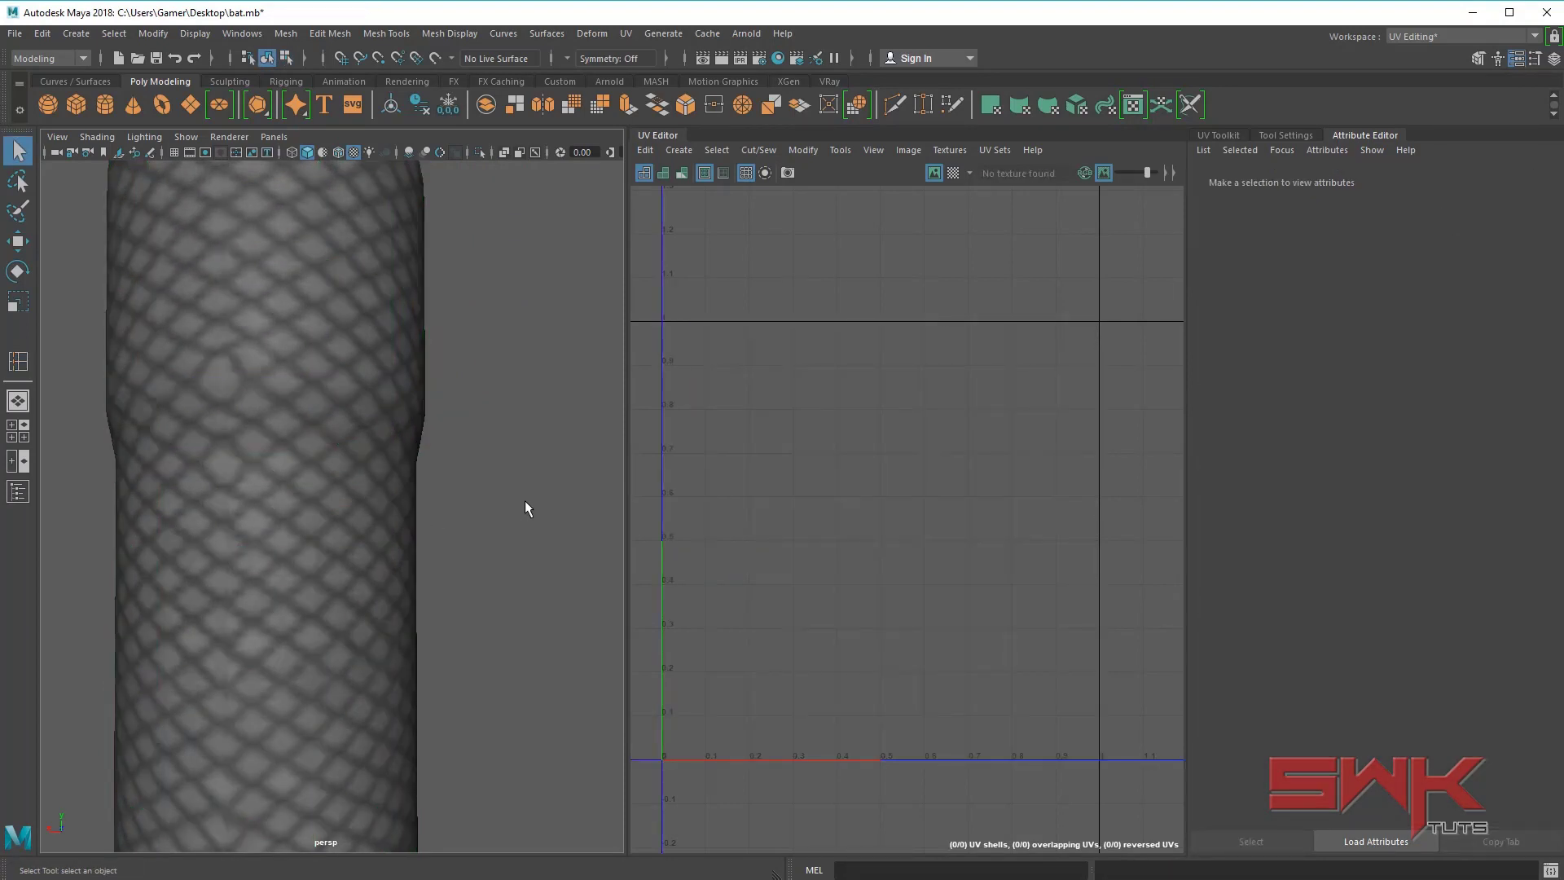
- Turn off the original bat's smooth preview, insert an edge loop shortly above the handle's end ridge, and return to the smoothed object view
{"action": "right_click_drag", "start_coordinate": [525, 500], "coordinate": [355, 529], "text": "alt"}
{"action": "middle_click_drag", "start_coordinate": [330, 530], "coordinate": [330, 510], "text": "alt"}
{"action": "left_click_drag", "start_coordinate": [329, 510], "coordinate": [327, 529], "text": "alt"}
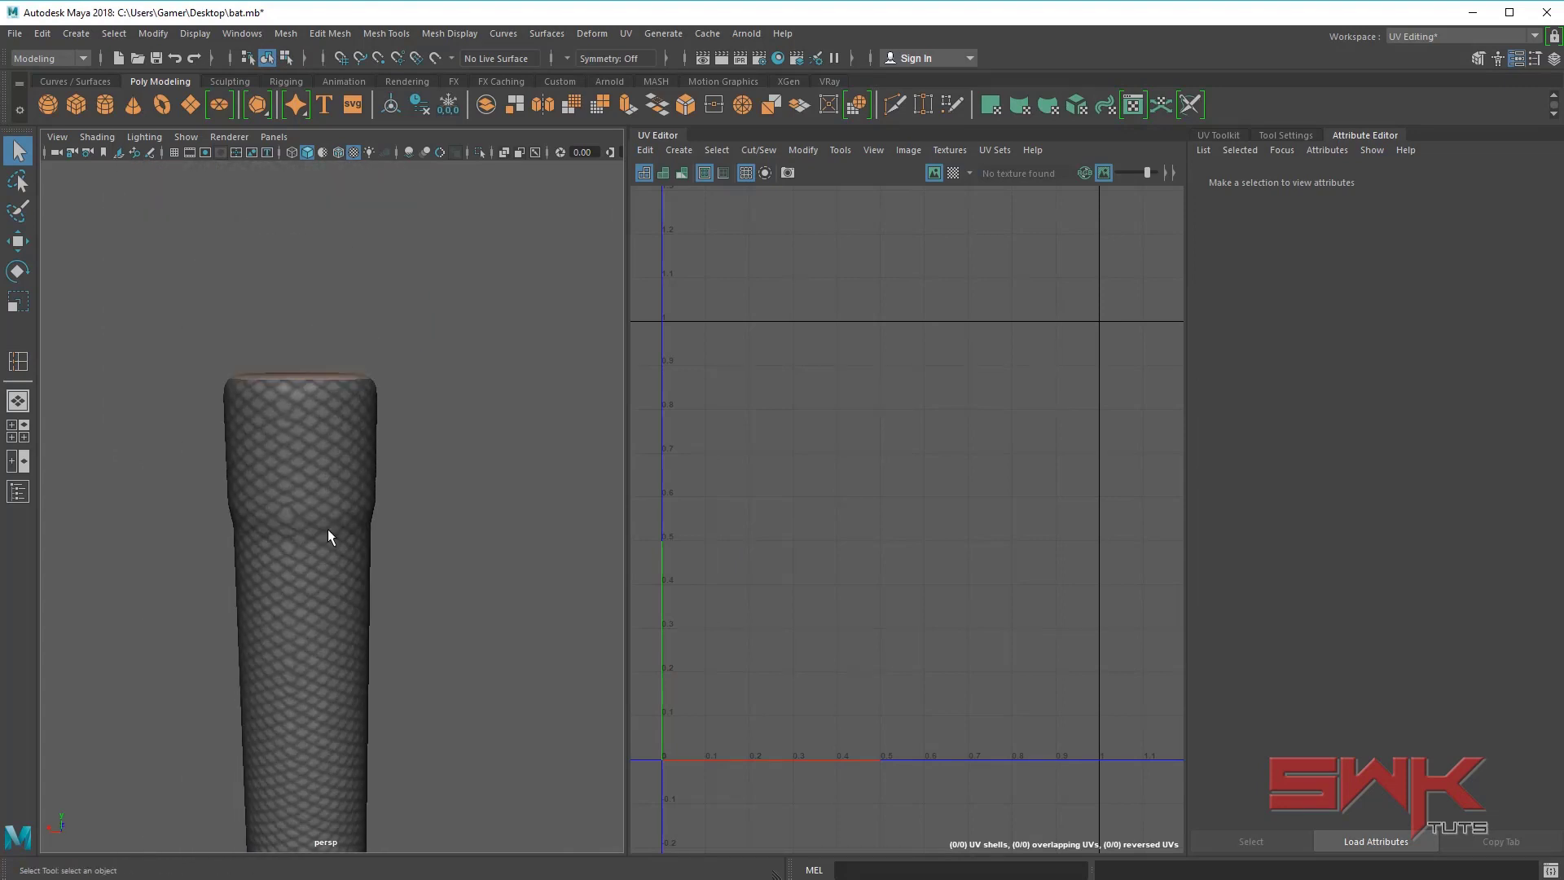
{"action": "right_click_drag", "start_coordinate": [327, 530], "coordinate": [359, 544], "text": "alt"}
{"action": "left_click_drag", "start_coordinate": [358, 544], "coordinate": [339, 493], "text": "alt"}
{"action": "right_click_drag", "start_coordinate": [339, 493], "coordinate": [271, 506], "text": "alt"}
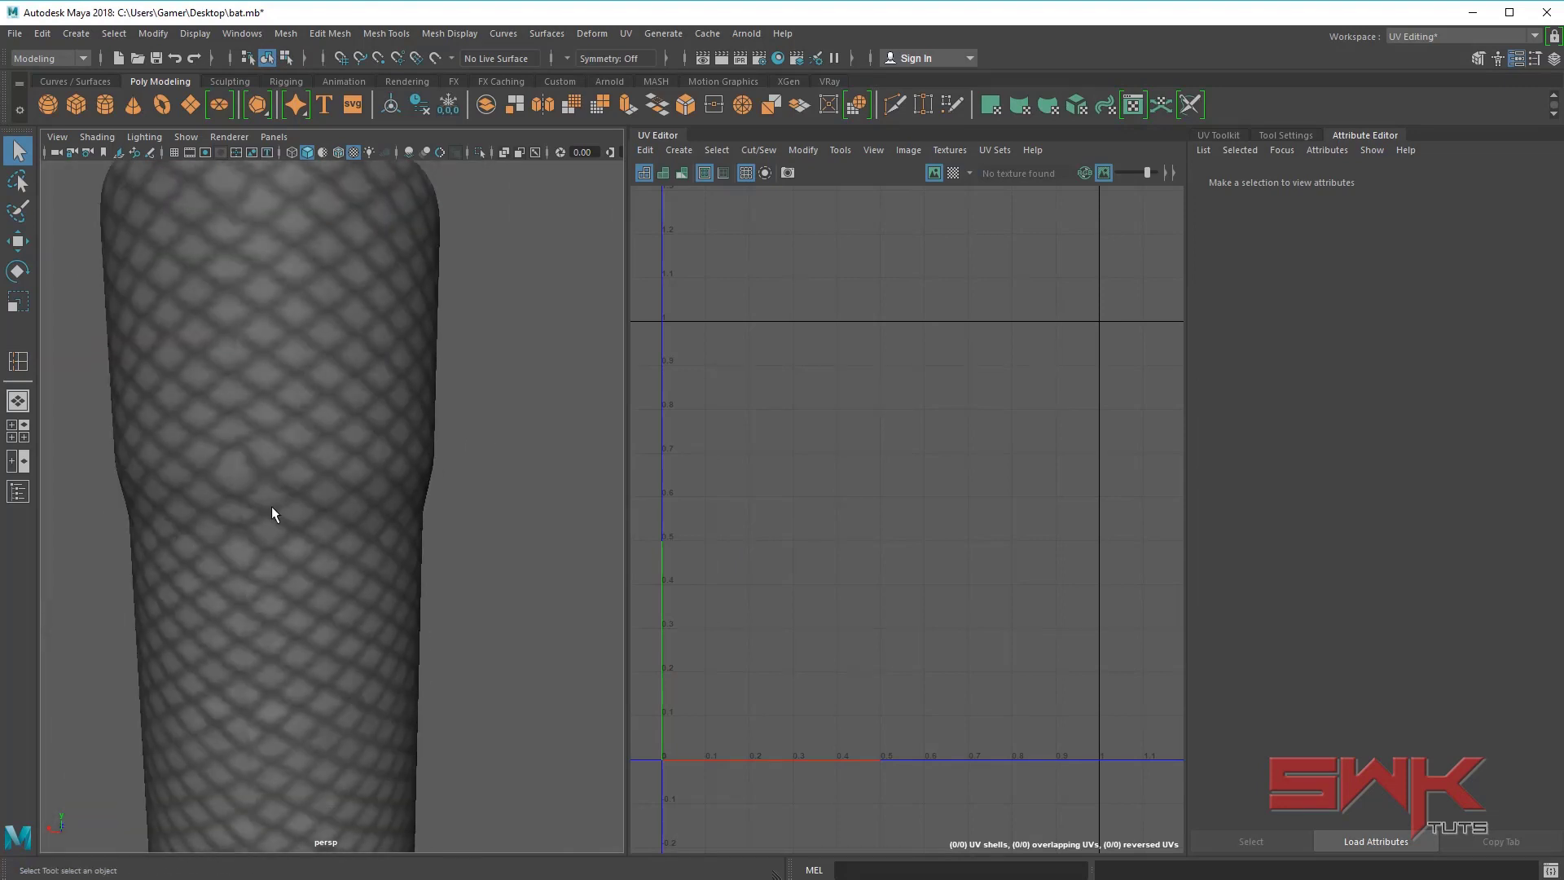
{"action": "left_click", "coordinate": [270, 505]}
{"action": "middle_click_drag", "start_coordinate": [270, 506], "coordinate": [283, 522], "text": "alt"}
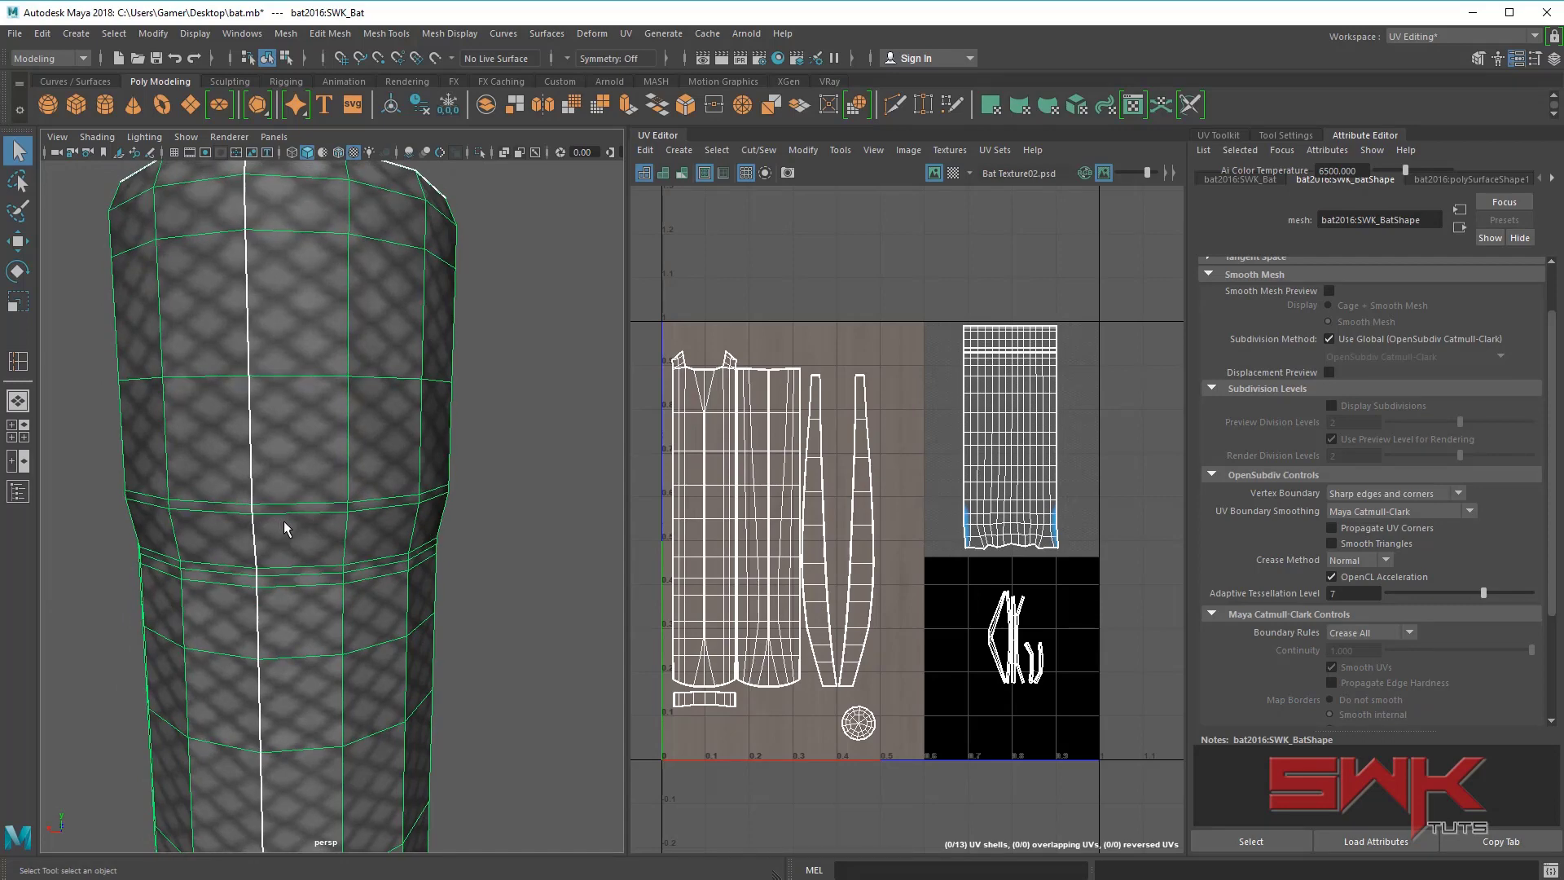
{"action": "key", "text": "y"}
{"action": "left_click_drag", "start_coordinate": [250, 461], "coordinate": [249, 456]}
{"action": "left_click", "coordinate": [252, 458]}
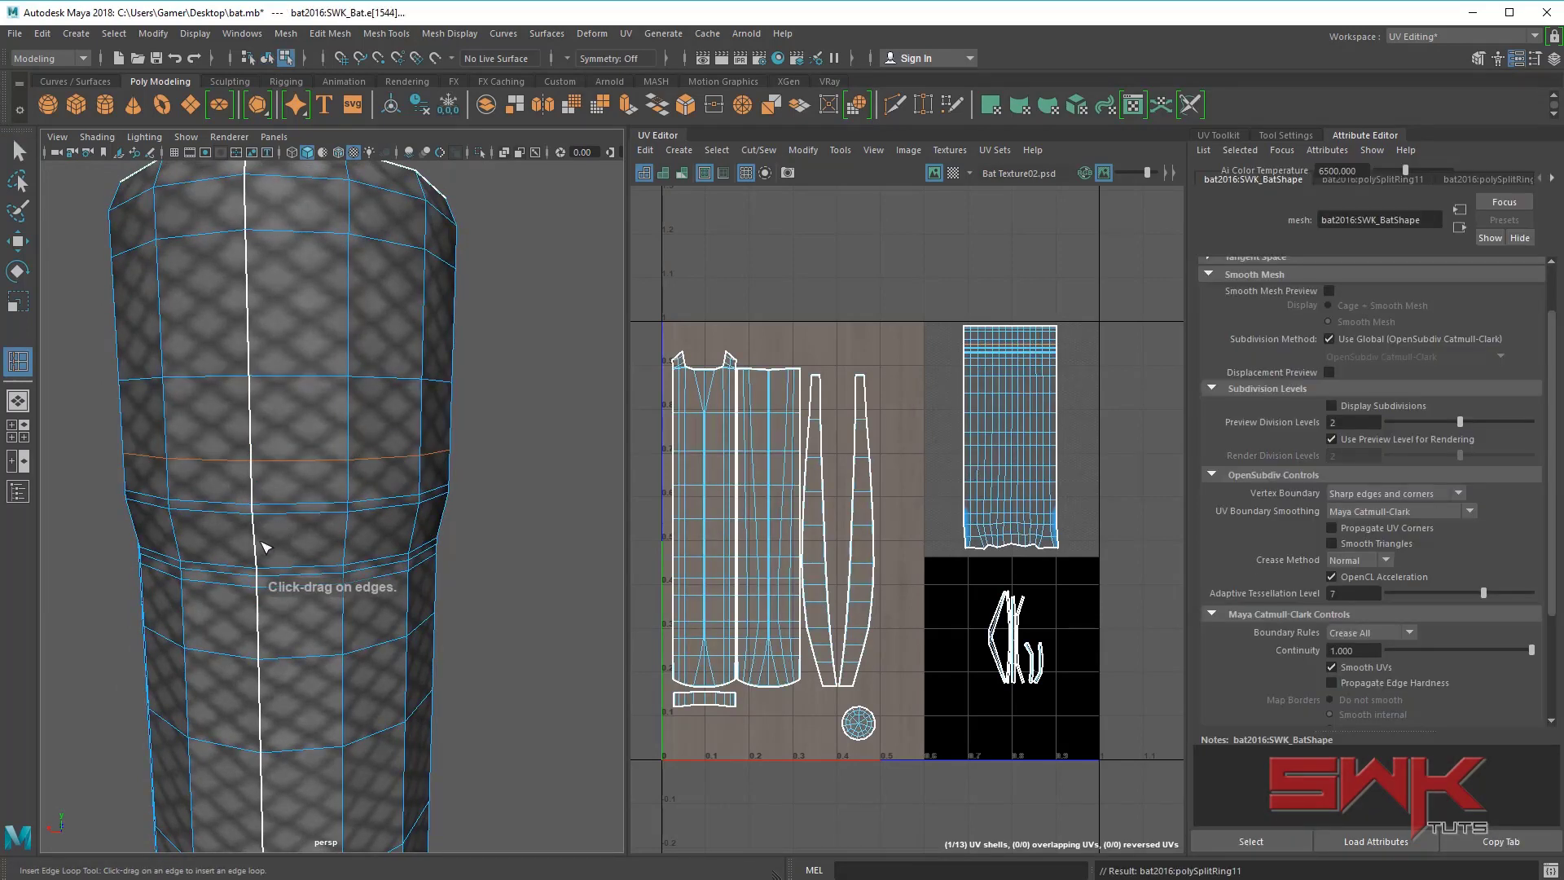
{"action": "key", "text": "q"}
{"action": "right_click_drag", "start_coordinate": [371, 466], "coordinate": [401, 447]}
{"action": "left_click", "coordinate": [544, 473]}
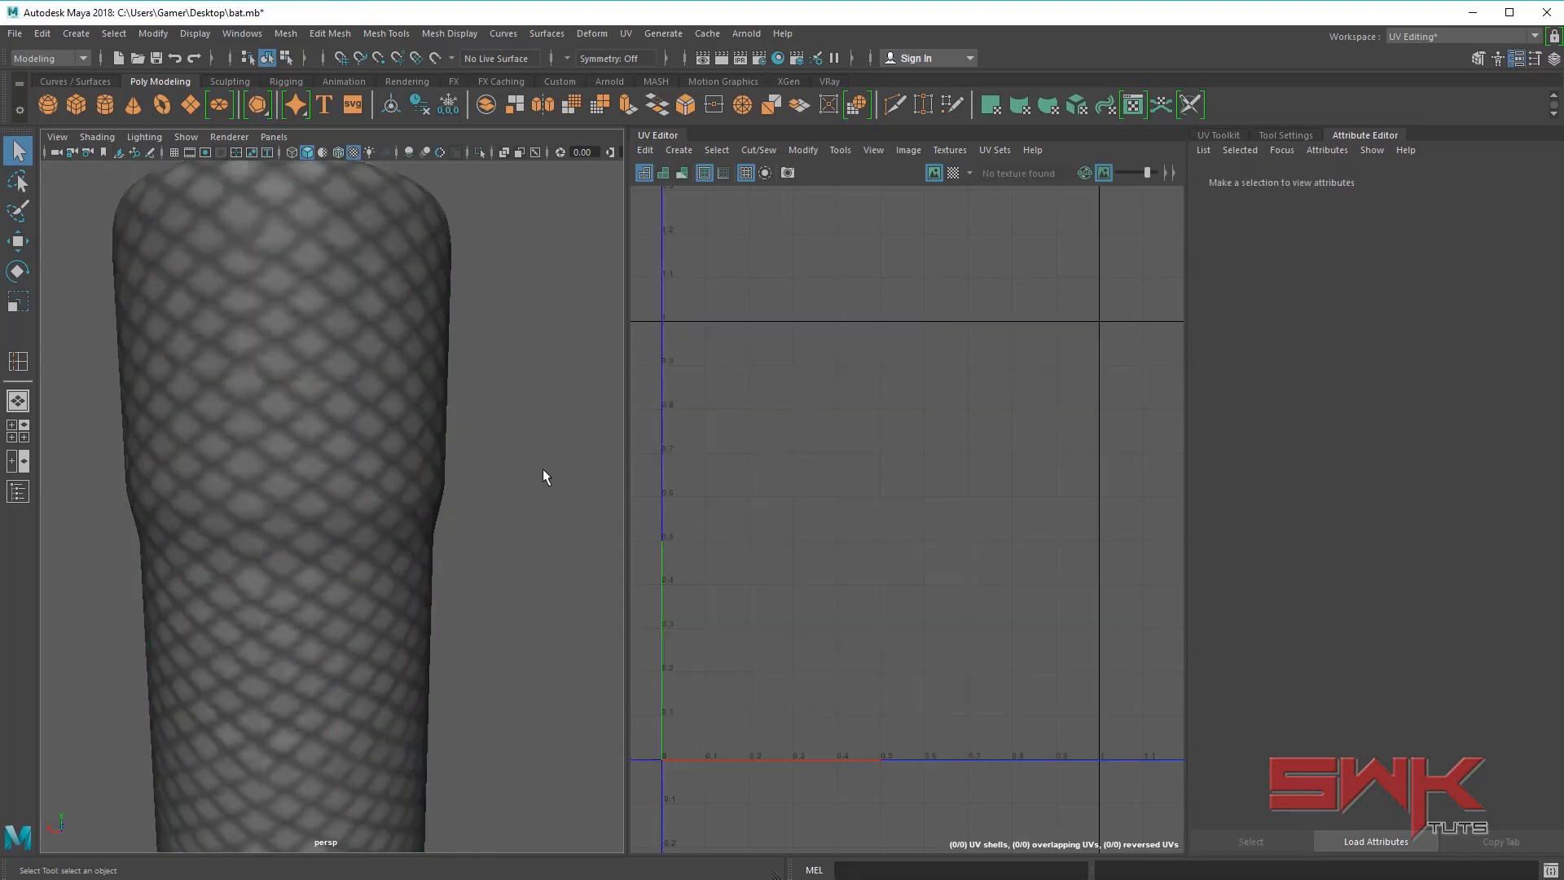
- Examine the smoothed grip texture along the full handle from several angles and at close range for remaining distortion
{"action": "scroll", "coordinate": [472, 485], "scroll_direction": "down", "scroll_amount": 3}
{"action": "mouse_move", "coordinate": [433, 477]}
{"action": "left_mouse_down", "text": "alt"}
{"action": "mouse_move", "coordinate": [446, 478]}
{"action": "mouse_move", "coordinate": [443, 454]}
{"action": "left_mouse_up", "text": "alt"}
{"action": "right_click_drag", "start_coordinate": [443, 454], "coordinate": [232, 501], "text": "alt"}
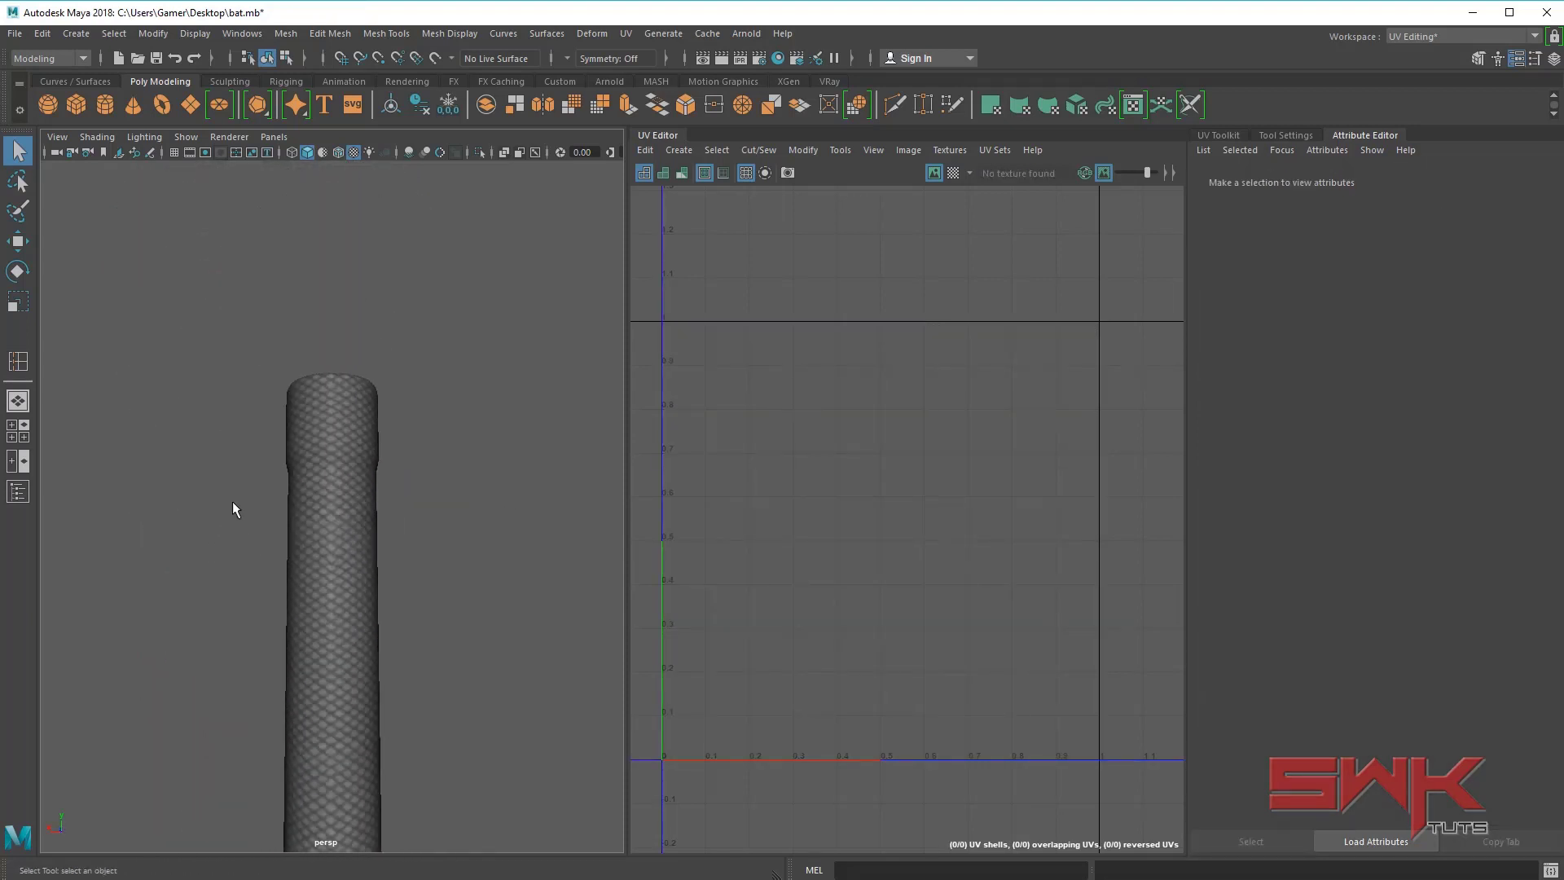
{"action": "middle_click_drag", "start_coordinate": [344, 558], "coordinate": [383, 399], "text": "alt"}
{"action": "right_click_drag", "start_coordinate": [384, 399], "coordinate": [311, 536], "text": "alt"}
{"action": "middle_click_drag", "start_coordinate": [343, 554], "coordinate": [359, 427], "text": "alt"}
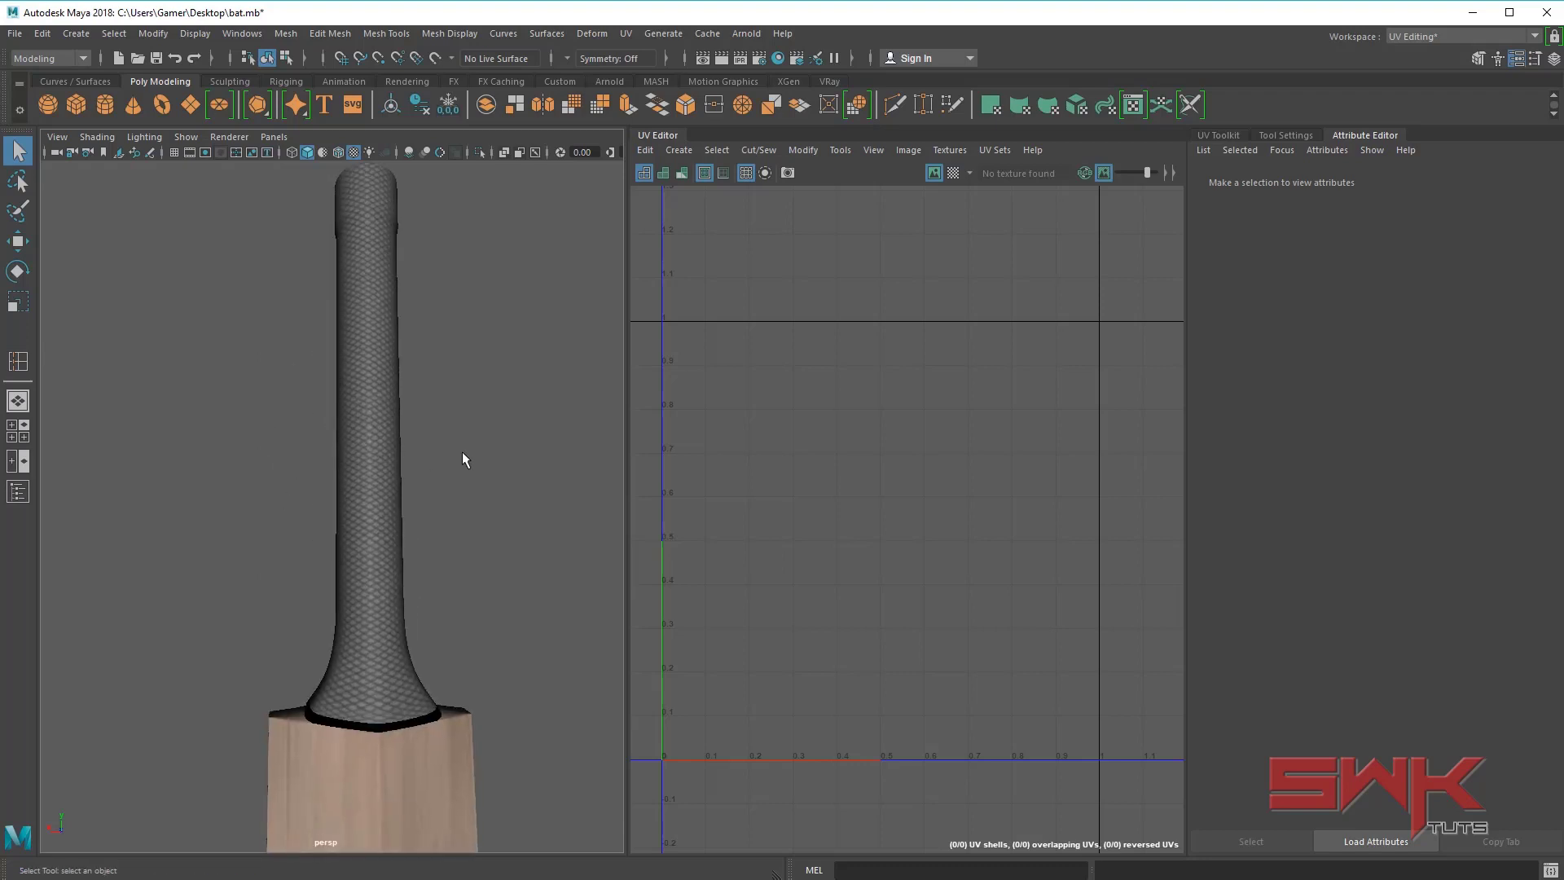
{"action": "middle_click_drag", "start_coordinate": [462, 451], "coordinate": [408, 481], "text": "alt"}
{"action": "scroll", "coordinate": [442, 456], "scroll_direction": "up", "scroll_amount": 2}
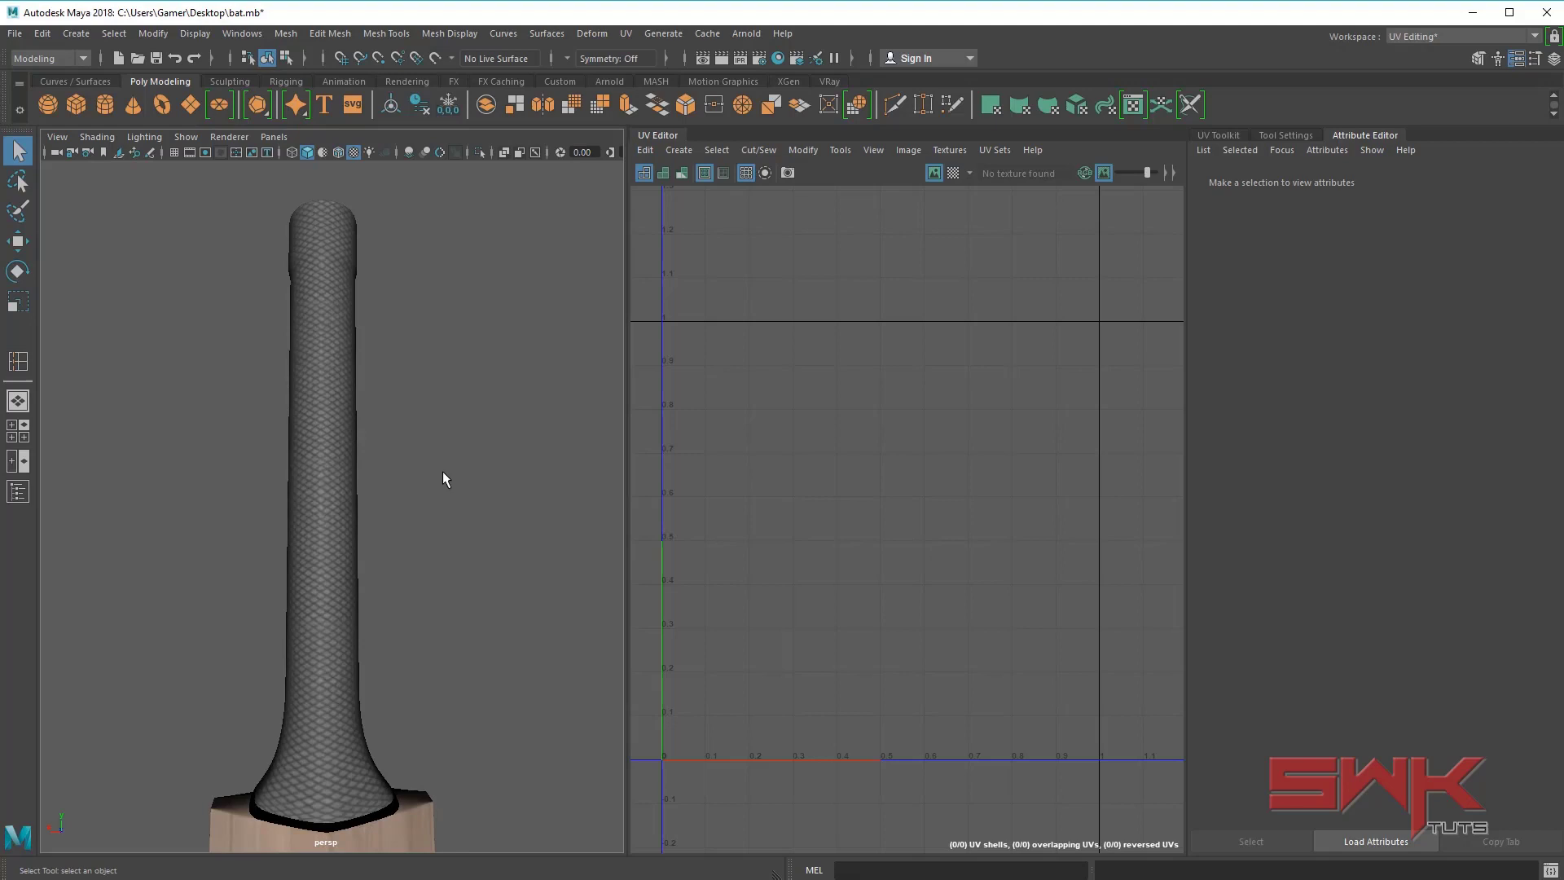
{"action": "left_click_drag", "start_coordinate": [429, 465], "coordinate": [395, 412], "text": "alt"}
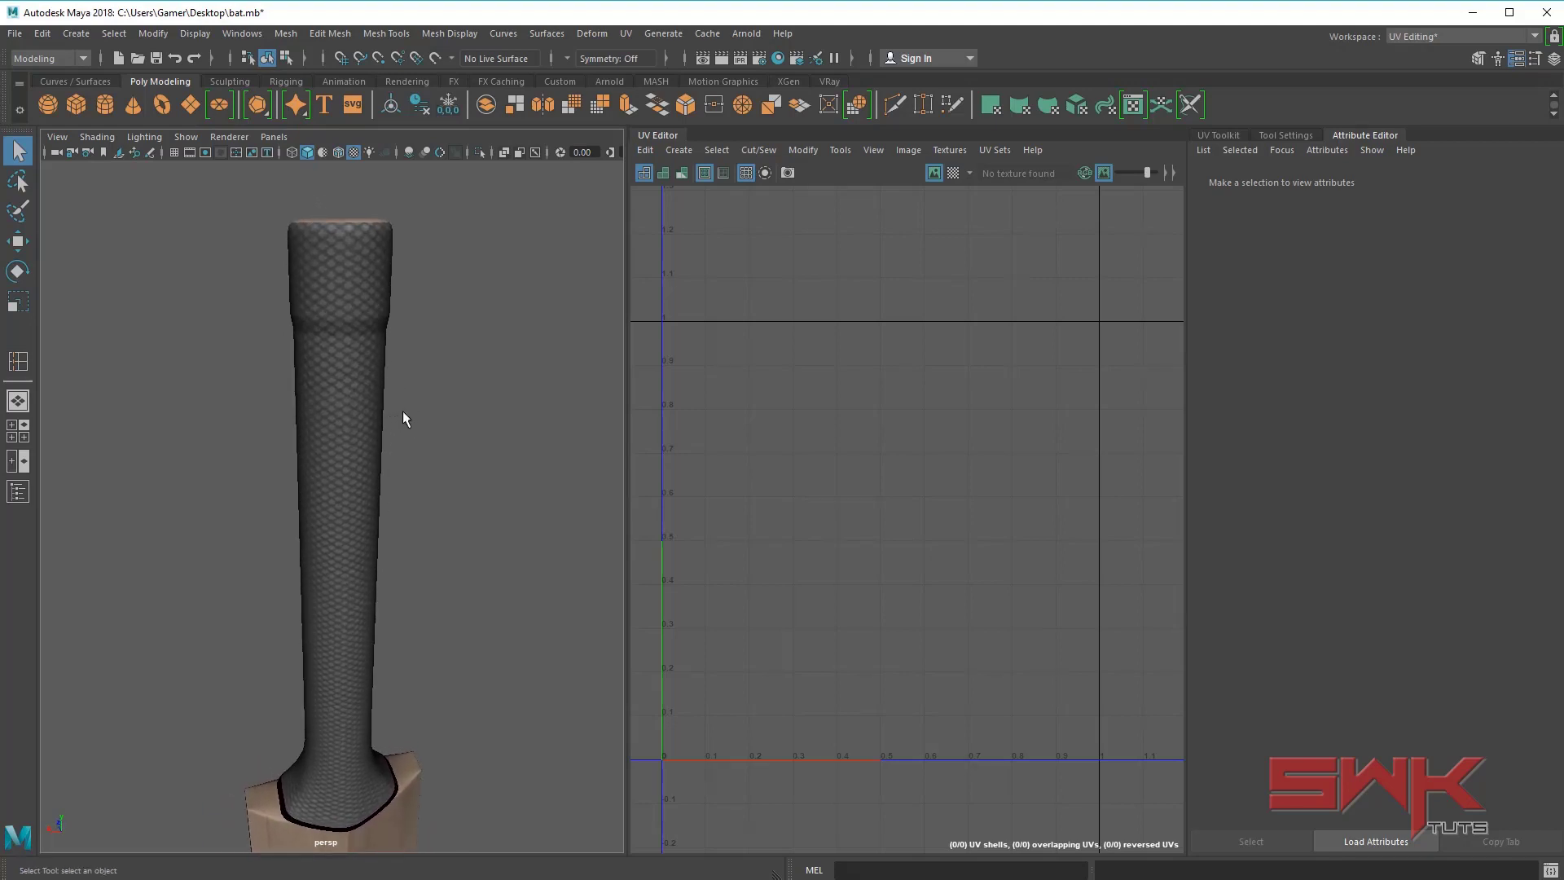
{"action": "right_click_drag", "start_coordinate": [408, 430], "coordinate": [465, 518], "text": "alt"}
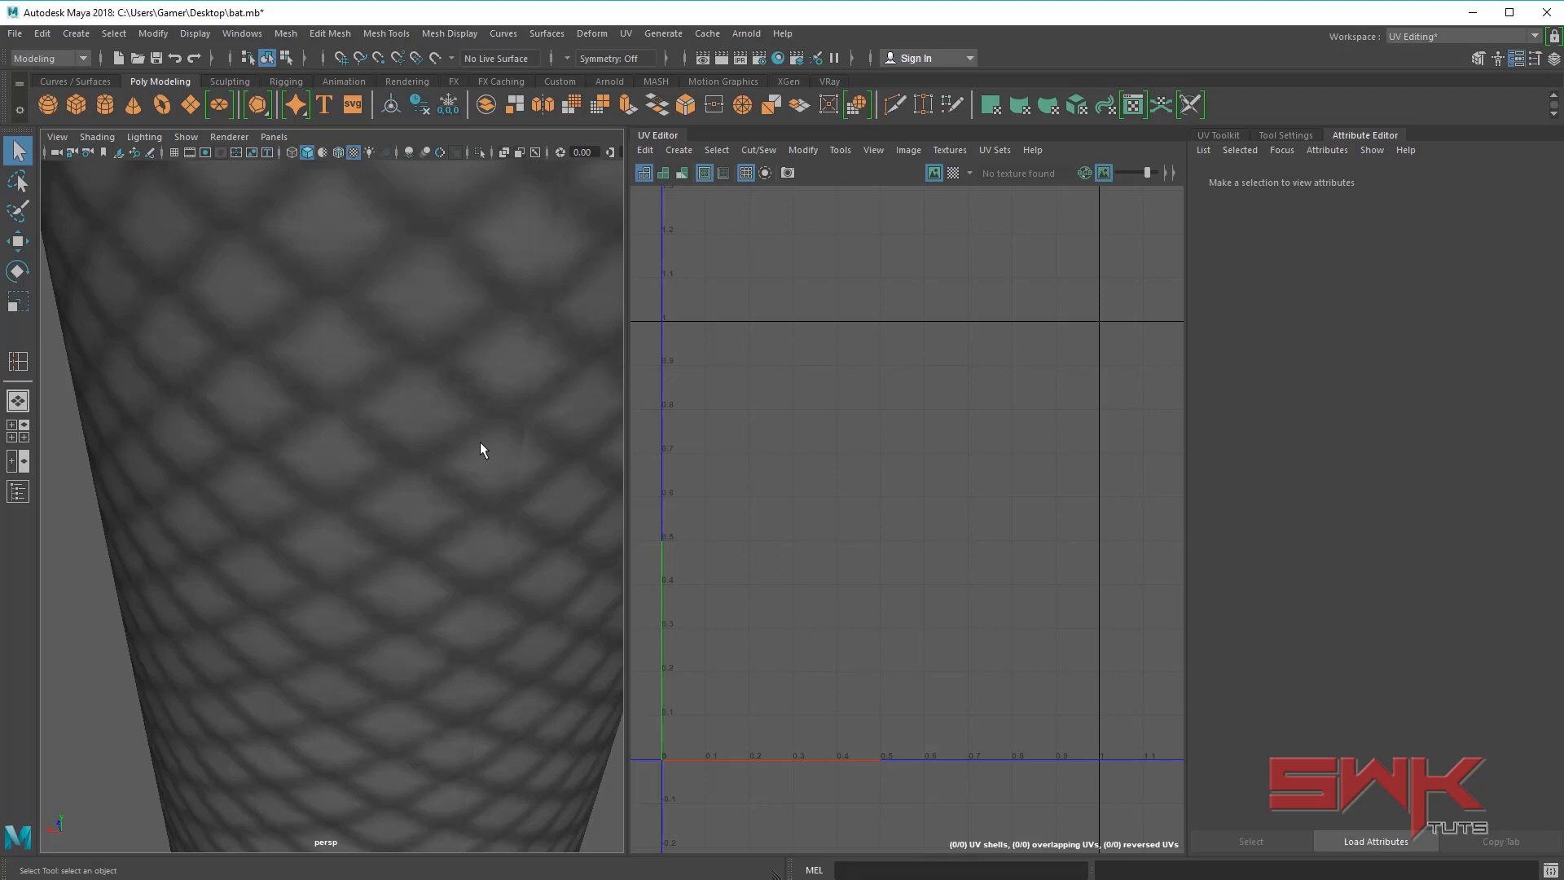
{"action": "right_click_drag", "start_coordinate": [479, 443], "coordinate": [363, 468], "text": "alt"}
{"action": "left_click_drag", "start_coordinate": [363, 467], "coordinate": [350, 461], "text": "alt"}
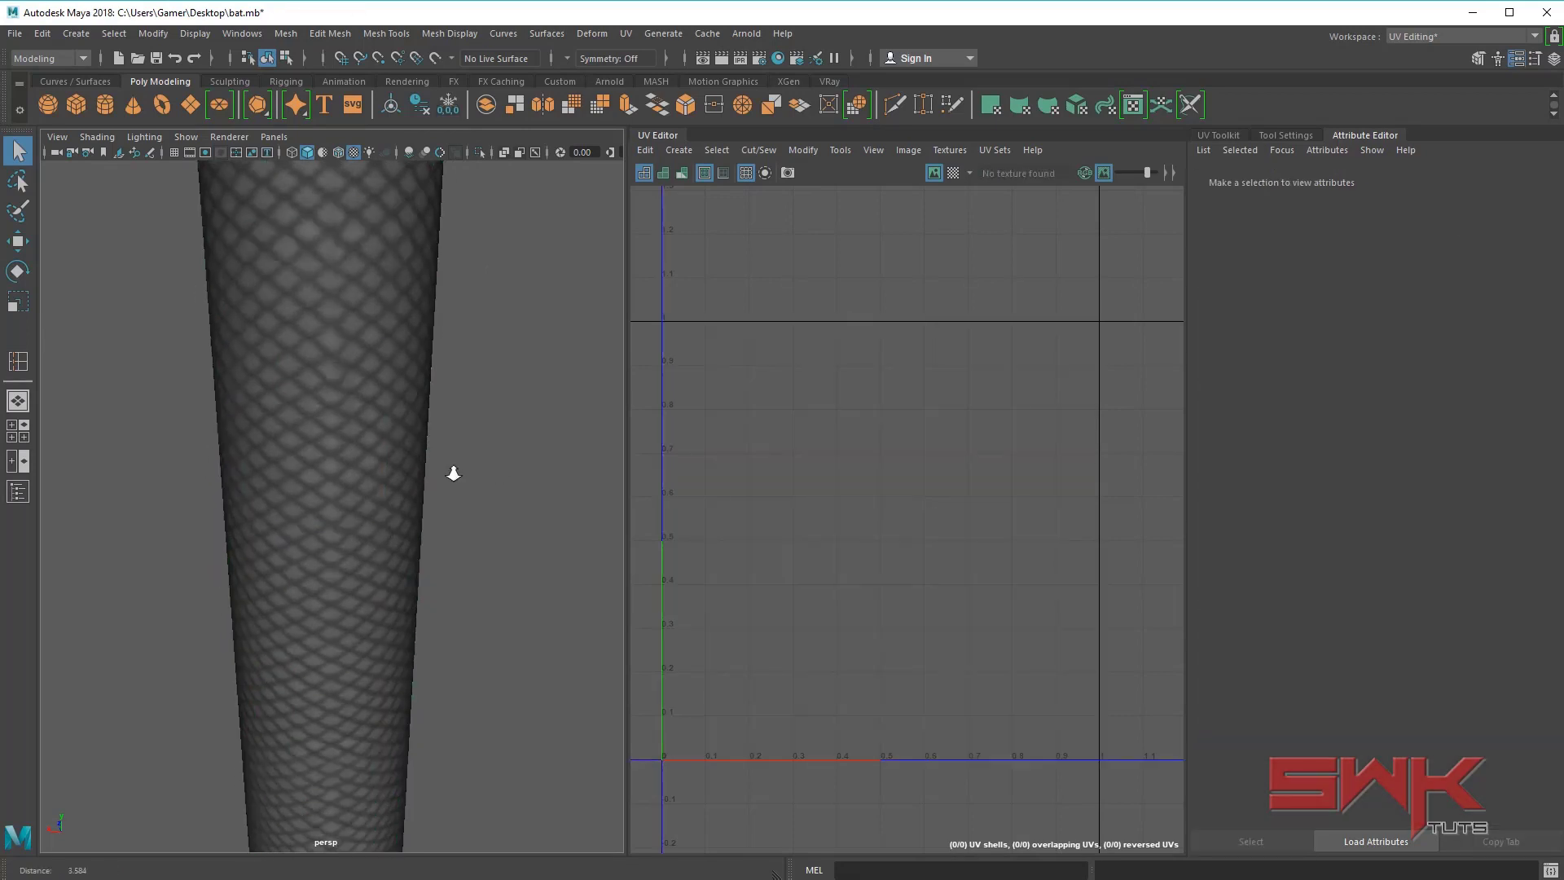
{"action": "mouse_move", "coordinate": [453, 468]}
{"action": "right_mouse_down", "text": "alt"}
{"action": "mouse_move", "coordinate": [405, 482]}
{"action": "mouse_move", "coordinate": [398, 596]}
{"action": "mouse_move", "coordinate": [454, 513]}
{"action": "mouse_move", "coordinate": [440, 489]}
{"action": "right_mouse_up", "text": "alt"}
{"action": "left_click", "coordinate": [398, 505]}
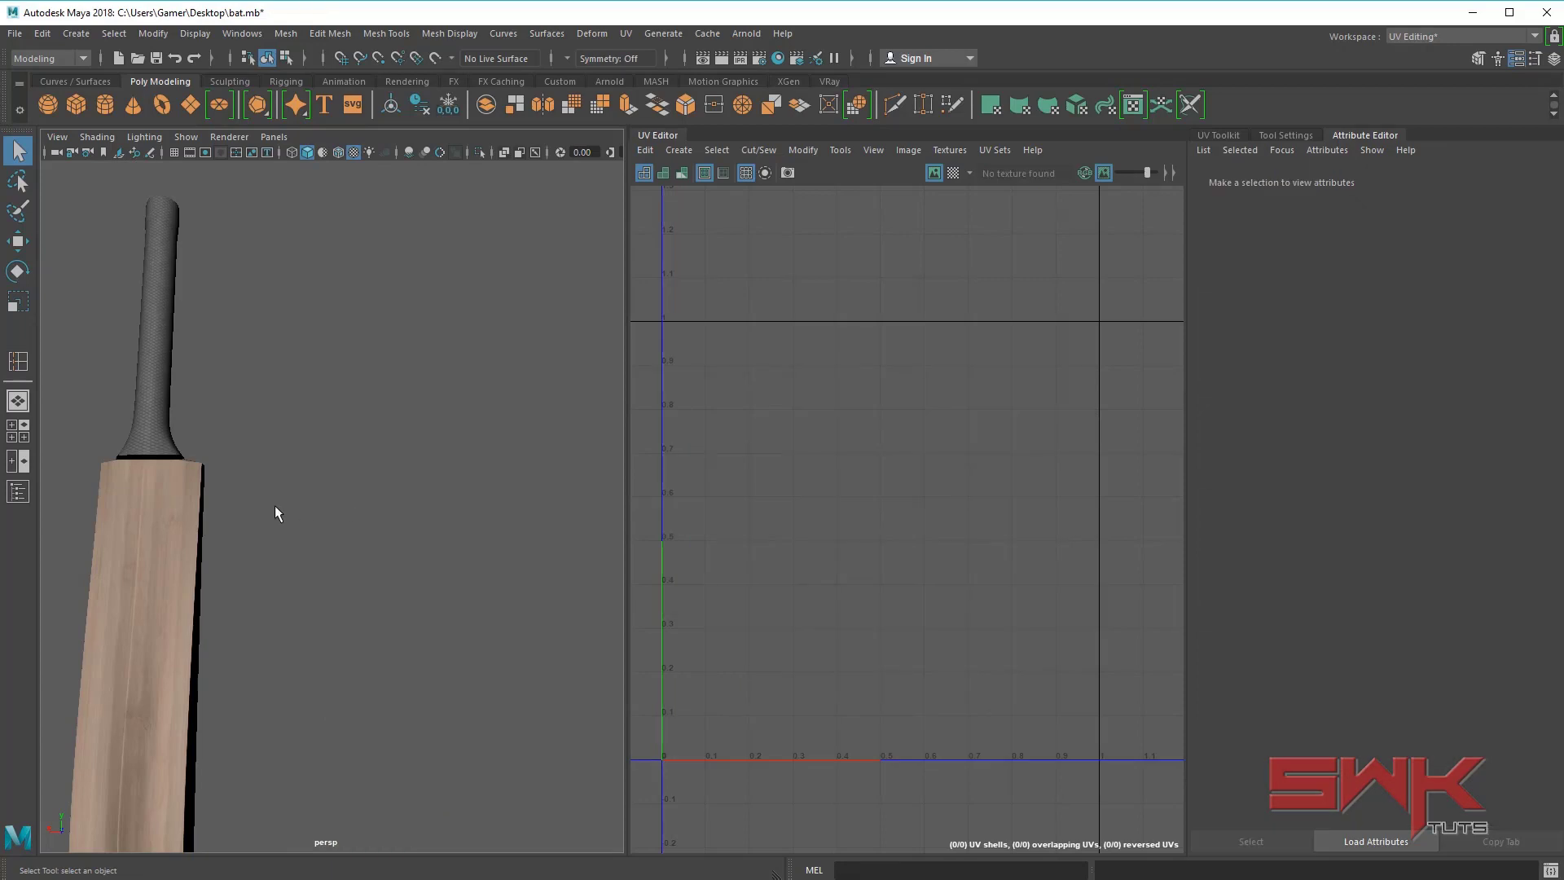
- Select the second bat with the Select tool active and look over its textured mesh from several angles
{"action": "left_click", "coordinate": [164, 494]}
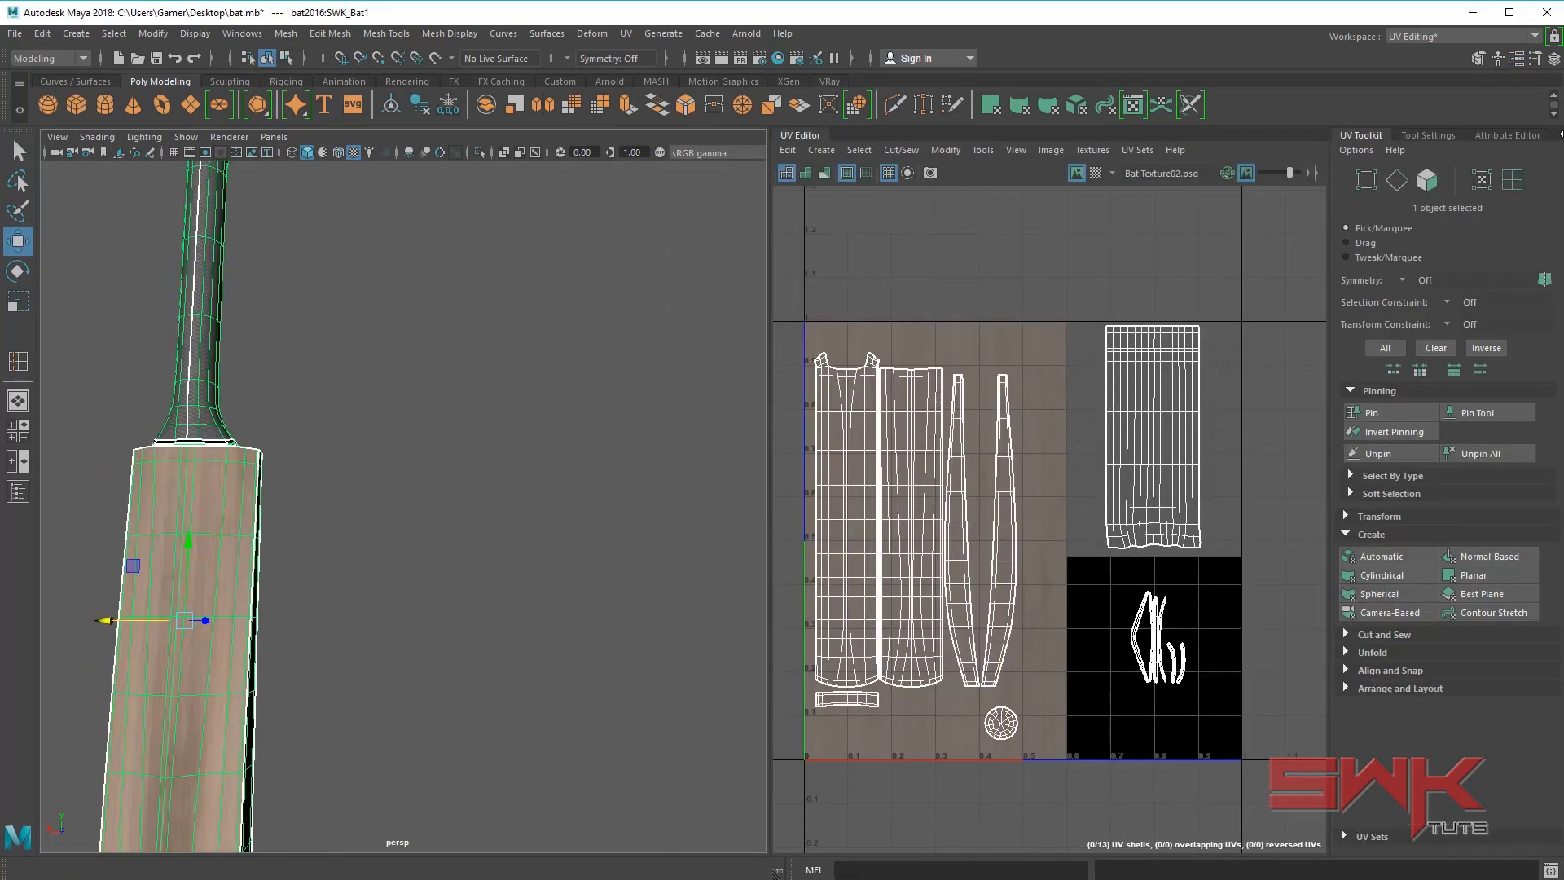
{"action": "left_click", "coordinate": [1555, 59]}
{"action": "left_click", "coordinate": [563, 150]}
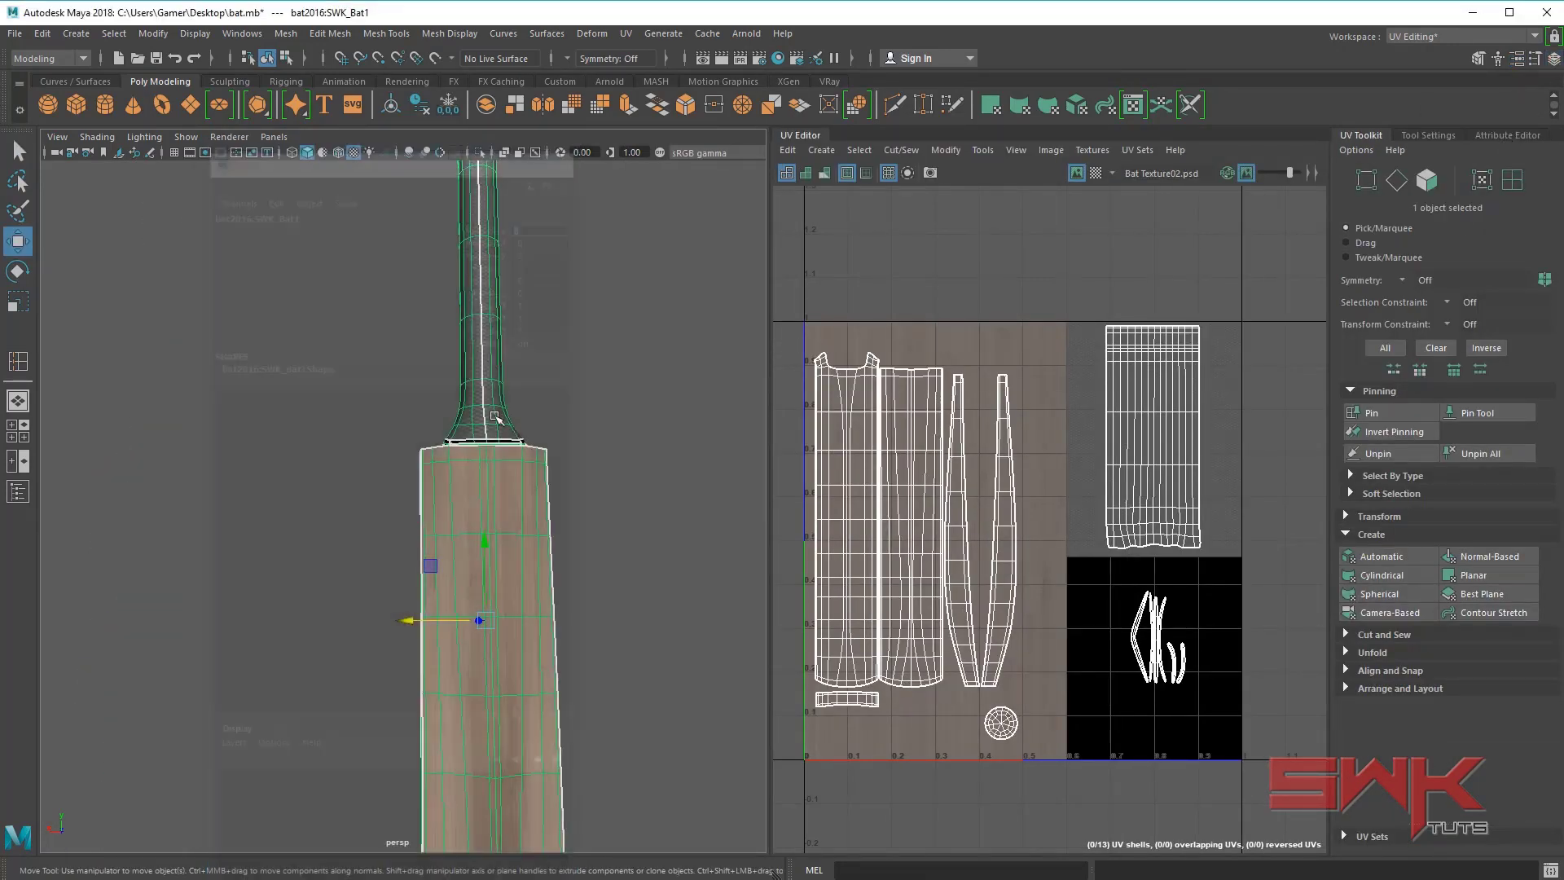
{"action": "key", "text": "q"}
{"action": "left_click_drag", "start_coordinate": [358, 437], "coordinate": [412, 423], "text": "alt"}
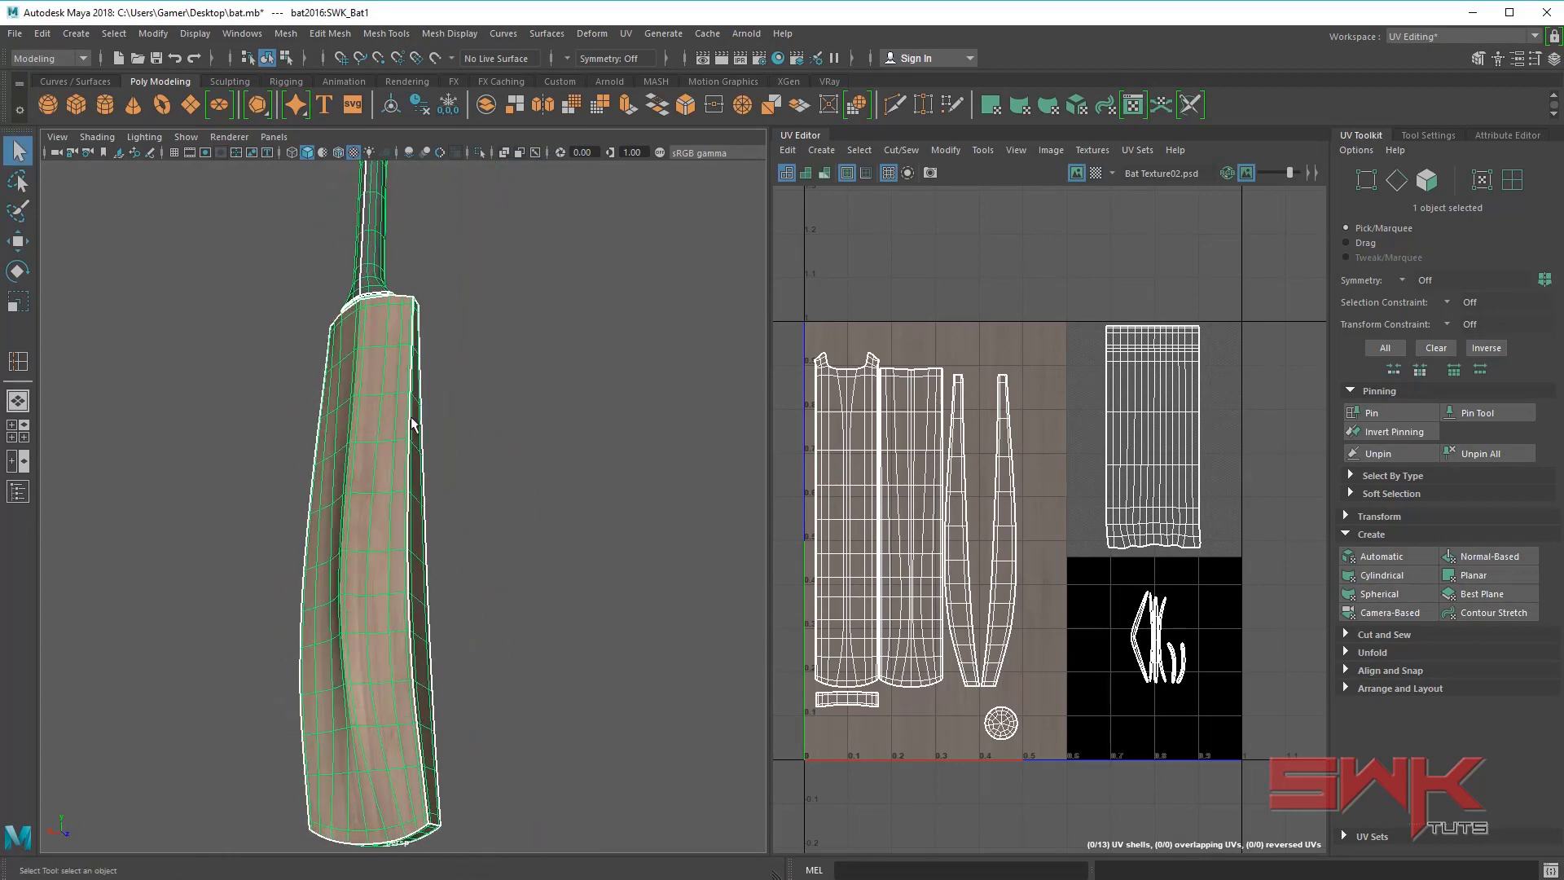
{"action": "left_click", "coordinate": [475, 417]}
{"action": "left_click", "coordinate": [355, 428]}
{"action": "left_click_drag", "start_coordinate": [380, 525], "coordinate": [369, 443], "text": "alt"}
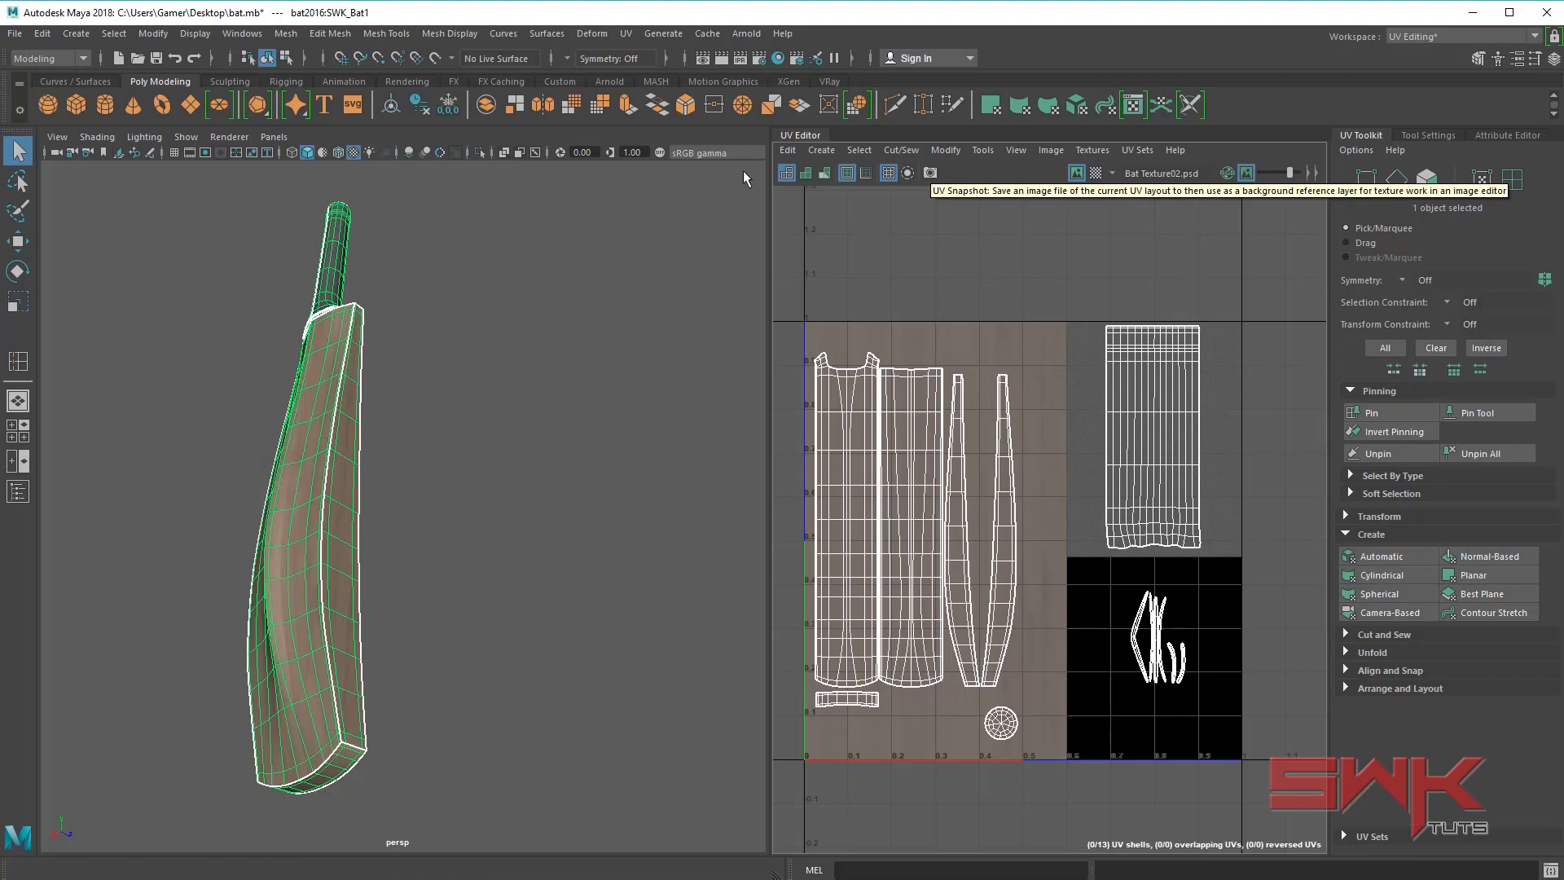
{"action": "left_click", "coordinate": [787, 150]}
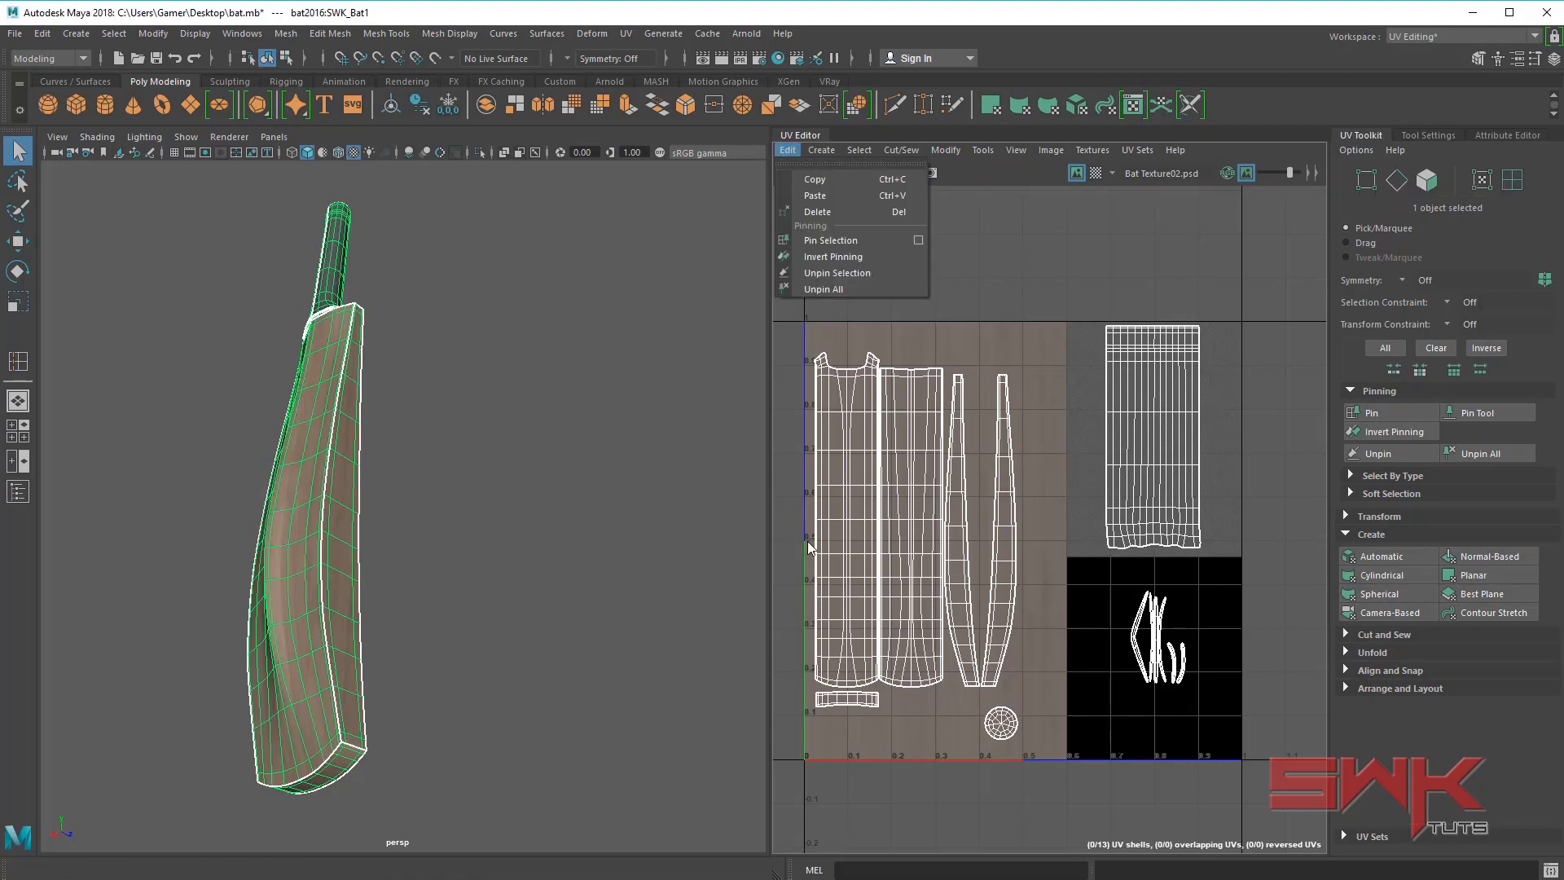
{"action": "mouse_move", "coordinate": [975, 273]}
{"action": "middle_mouse_down", "text": "alt"}
{"action": "mouse_move", "coordinate": [1006, 308]}
{"action": "mouse_move", "coordinate": [968, 293]}
{"action": "mouse_move", "coordinate": [994, 296]}
{"action": "middle_mouse_up", "text": "alt"}
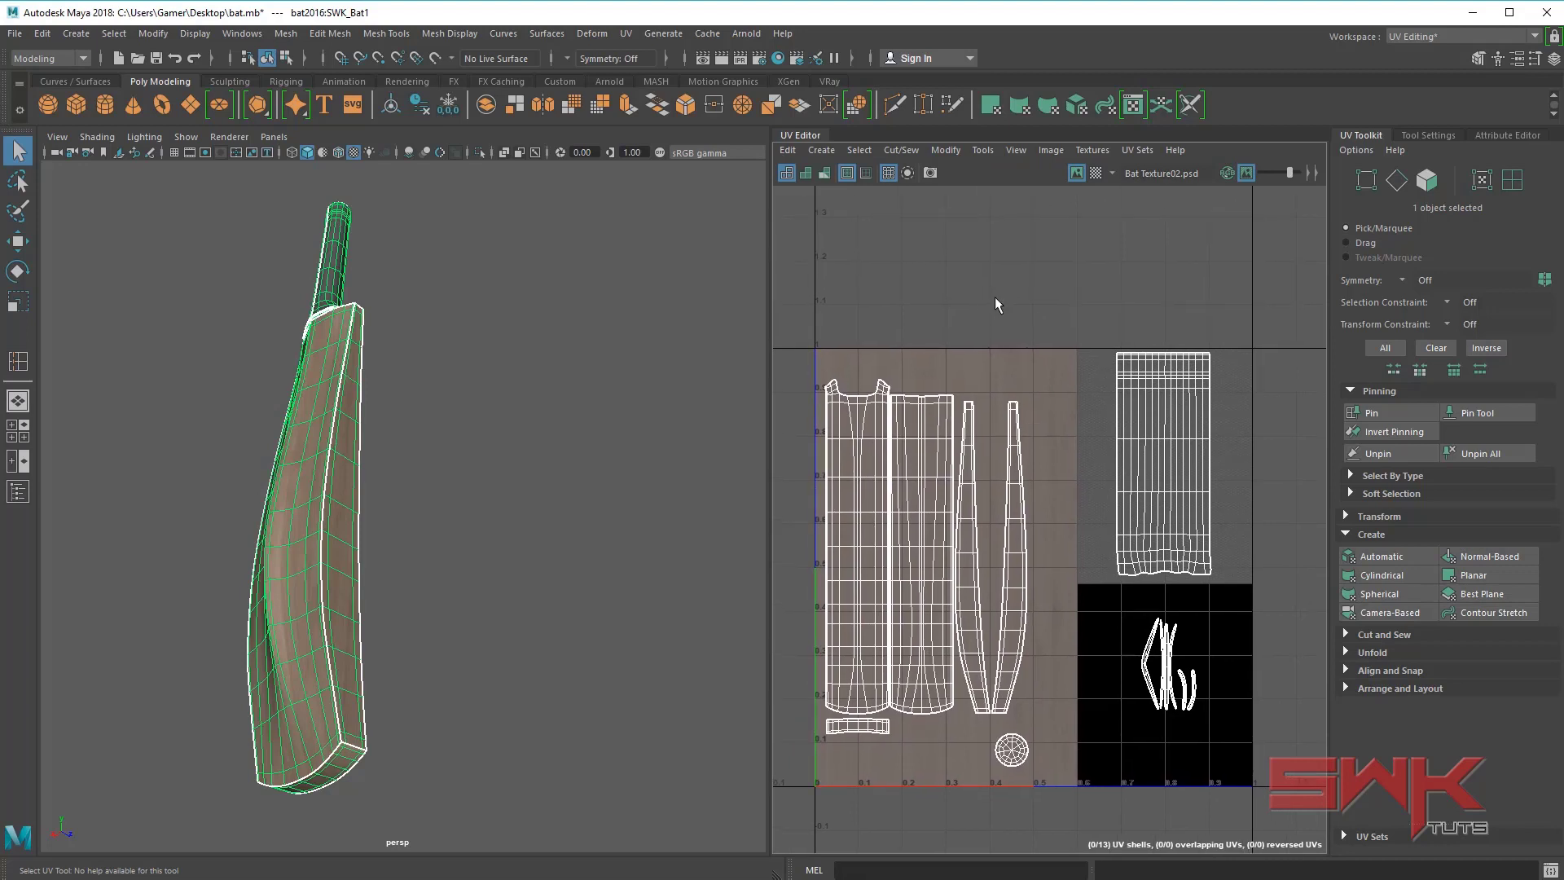
- Open the UV snapshot options for the bat and set the output file to Bat_UV on the Desktop
{"action": "left_click", "coordinate": [930, 172]}
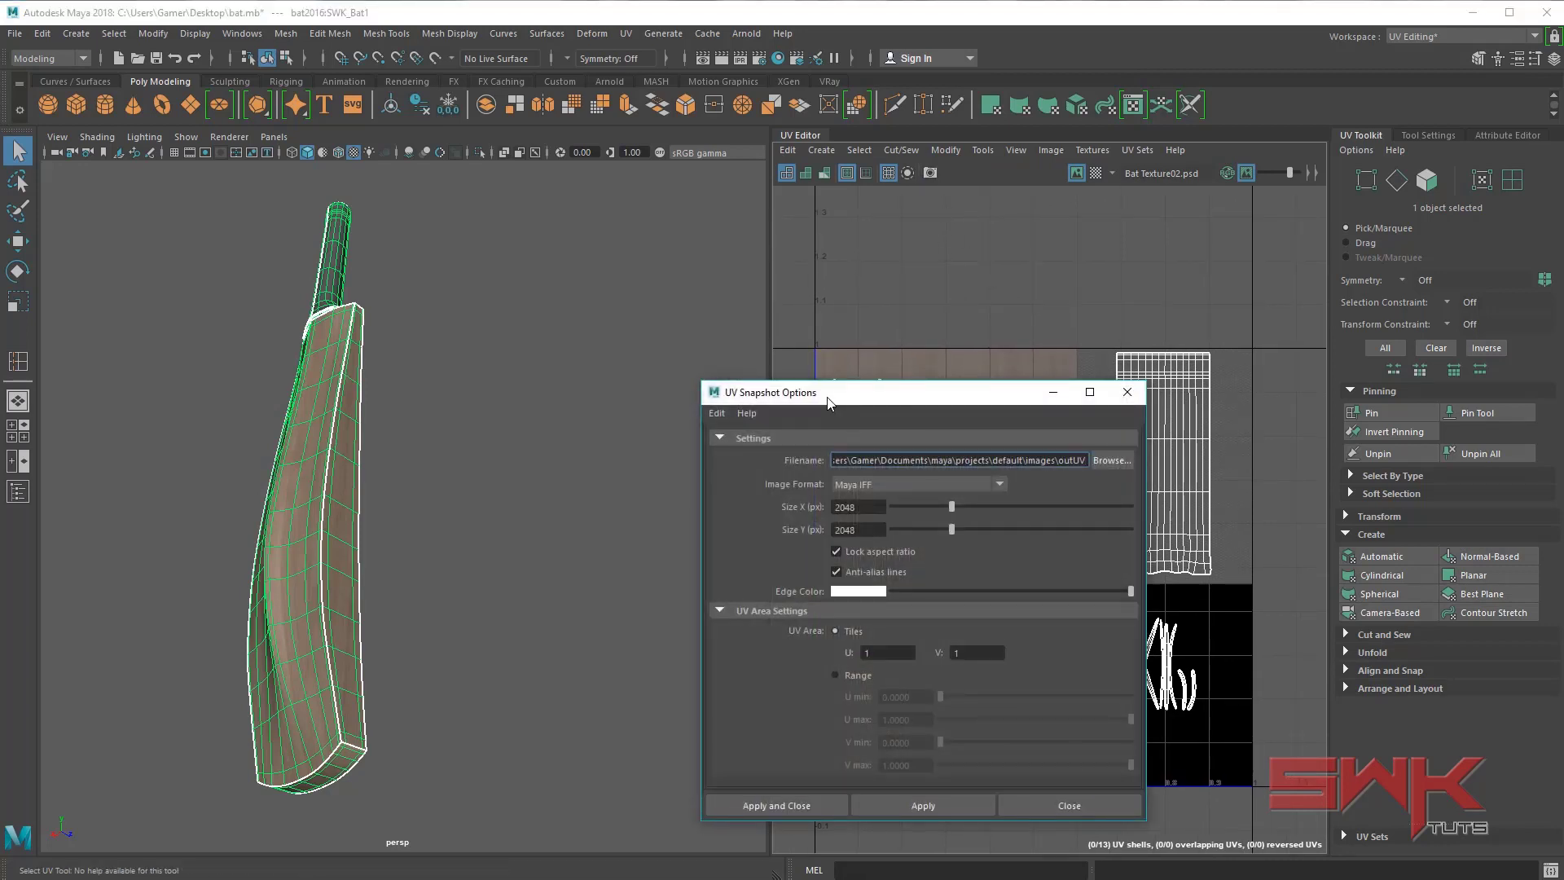
{"action": "left_click_drag", "start_coordinate": [828, 399], "coordinate": [652, 251]}
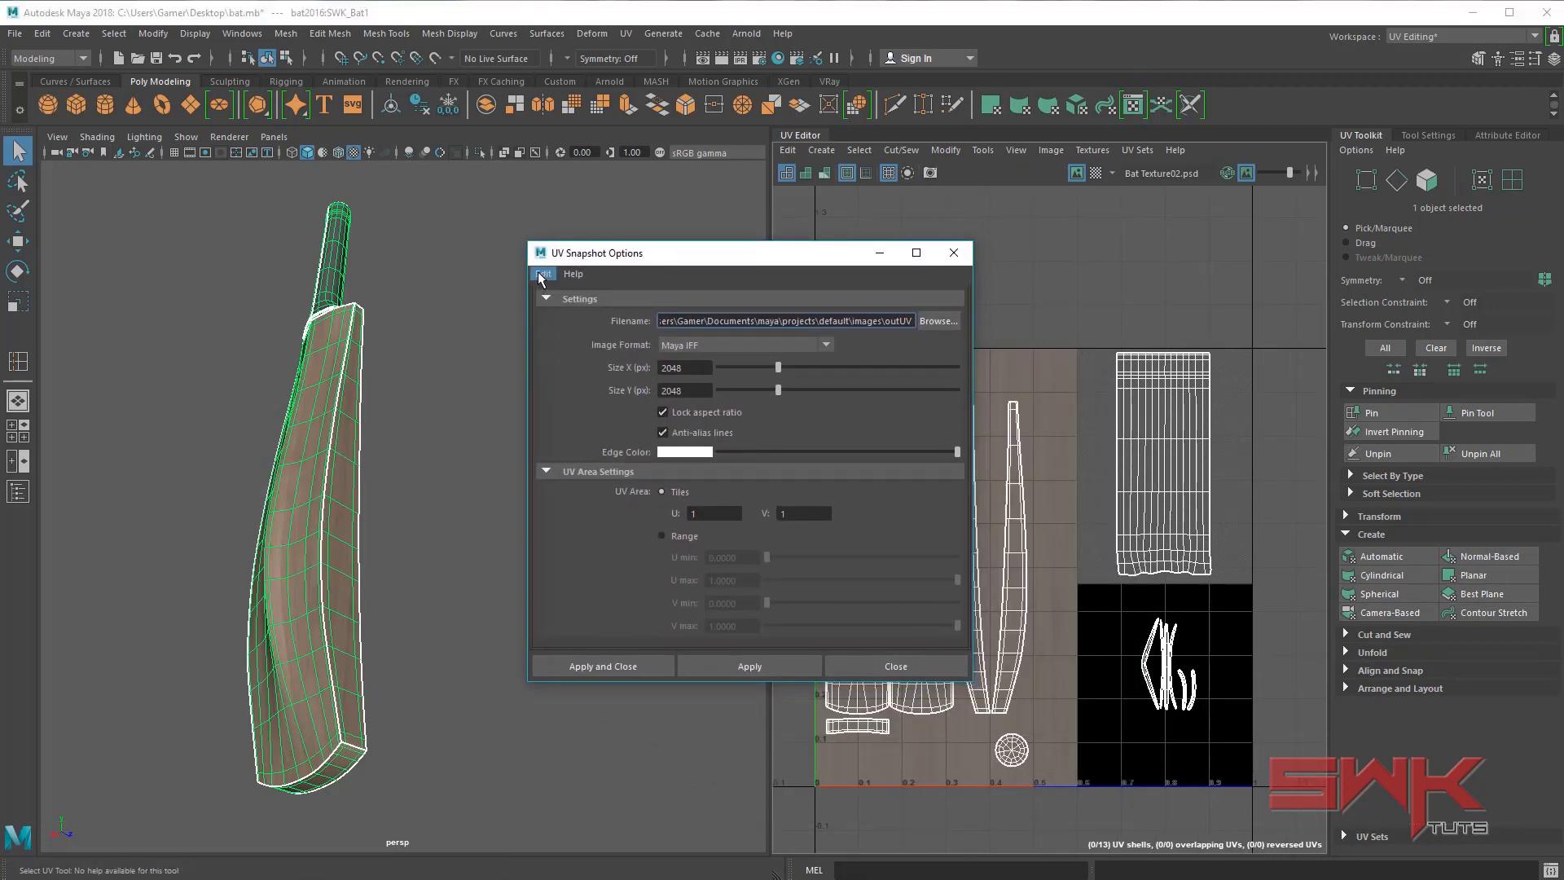
{"action": "left_click", "coordinate": [939, 321]}
{"action": "left_click", "coordinate": [210, 254]}
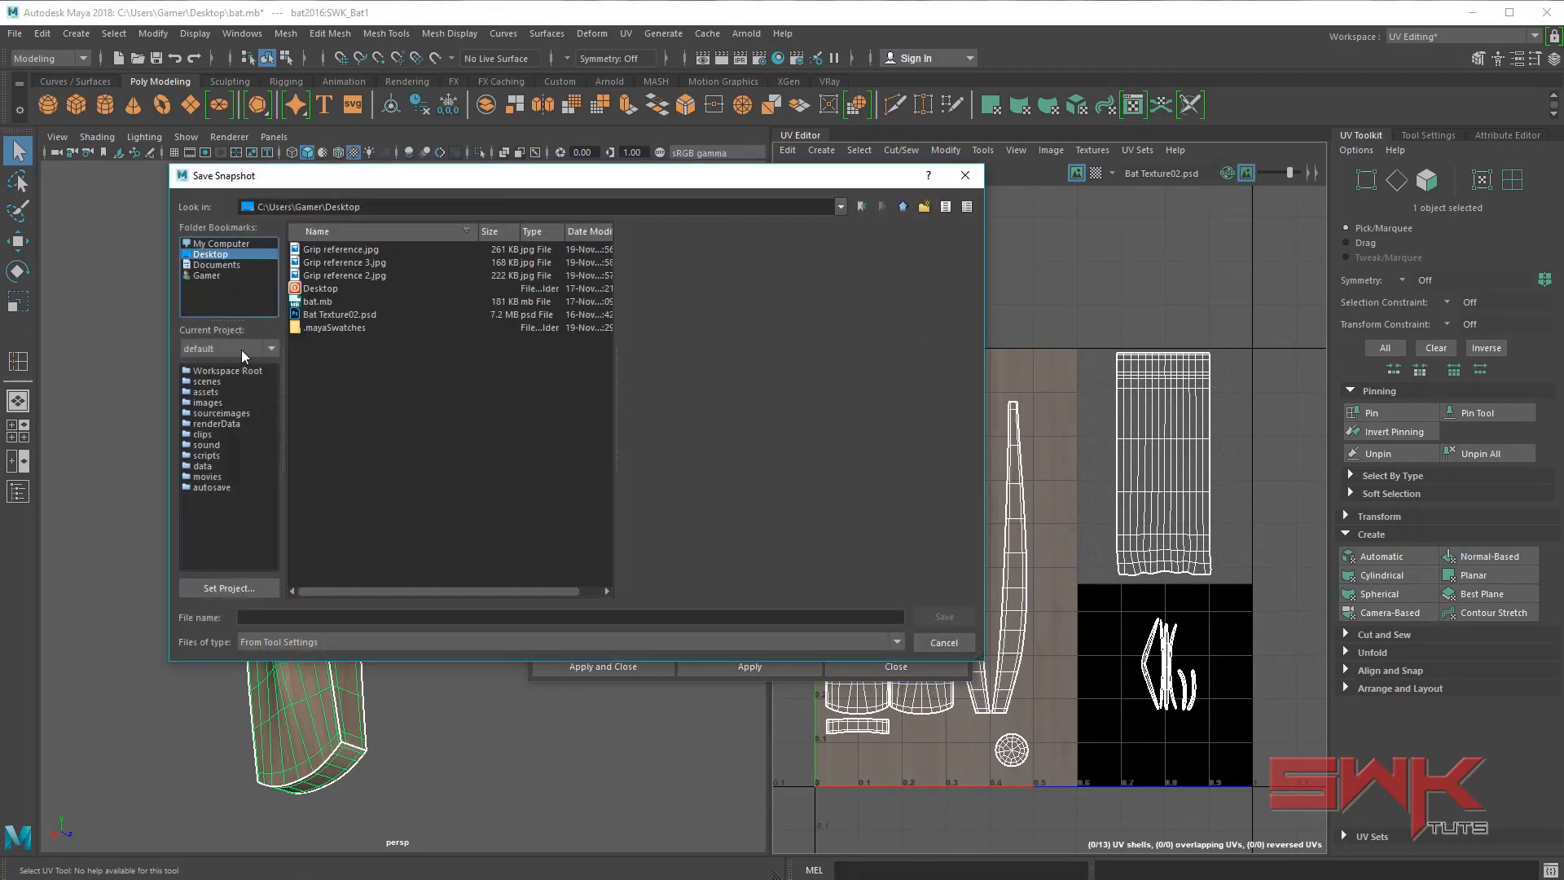
{"action": "left_click", "coordinate": [285, 615]}
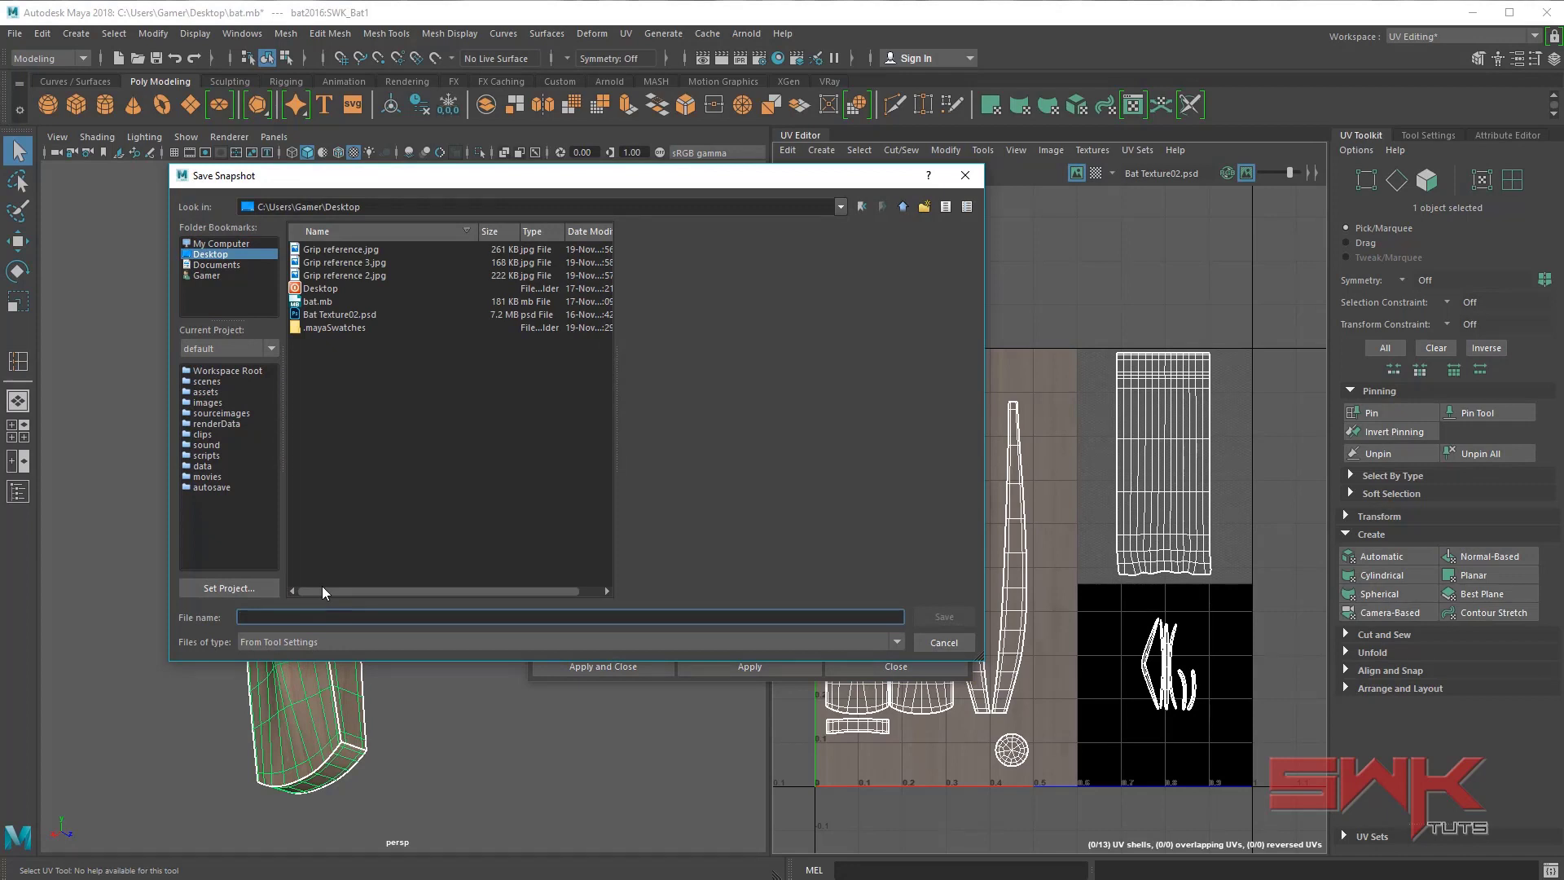
{"action": "type", "text": "Bat"}
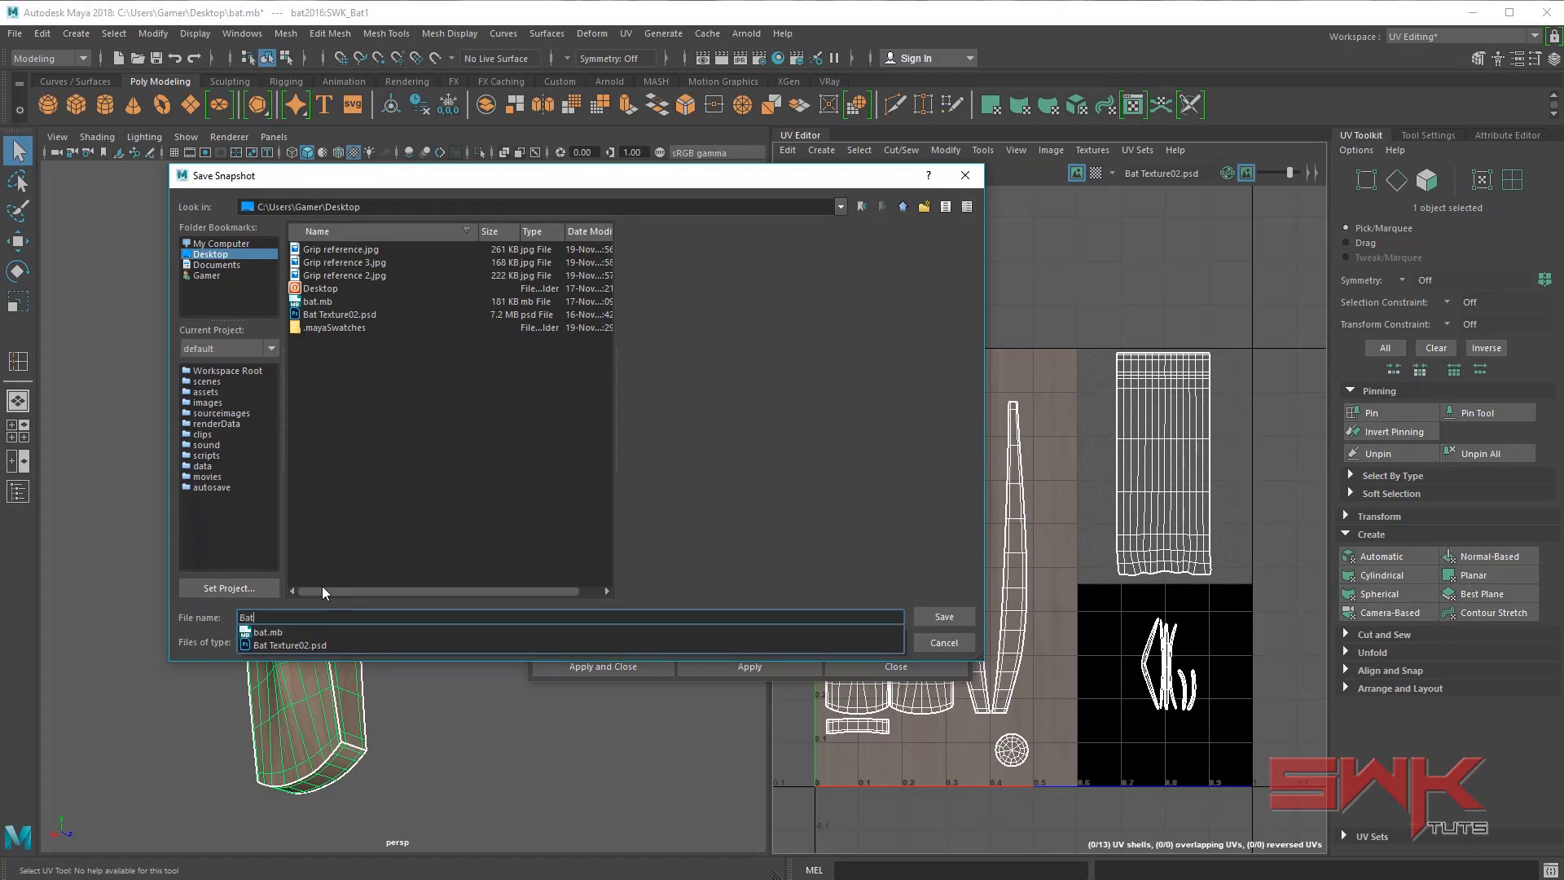
{"action": "type", "text": "_UV"}
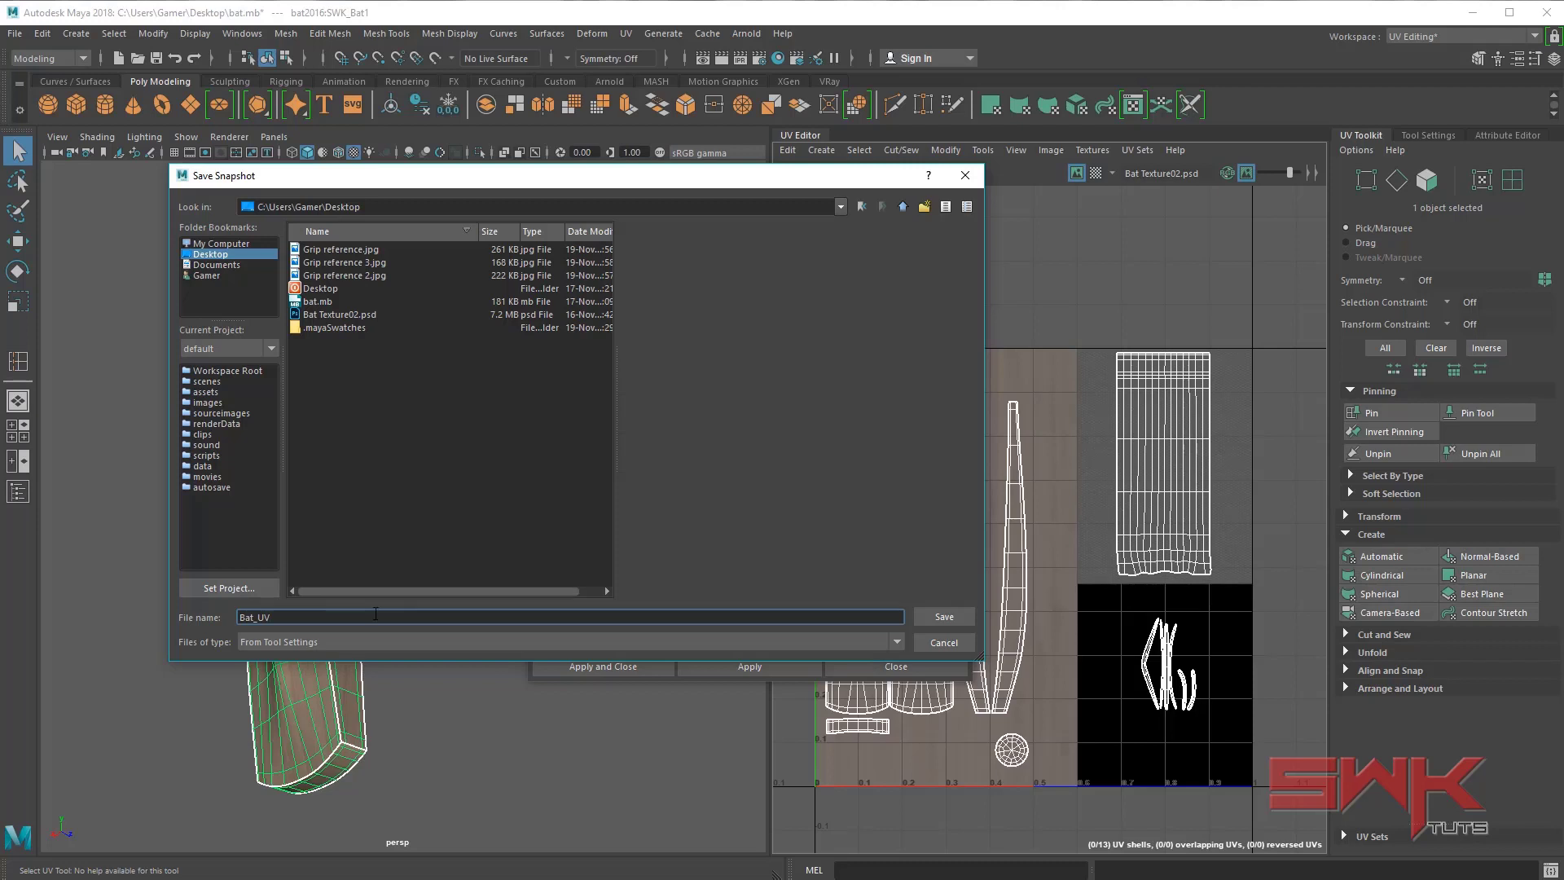
{"action": "left_click", "coordinate": [942, 617]}
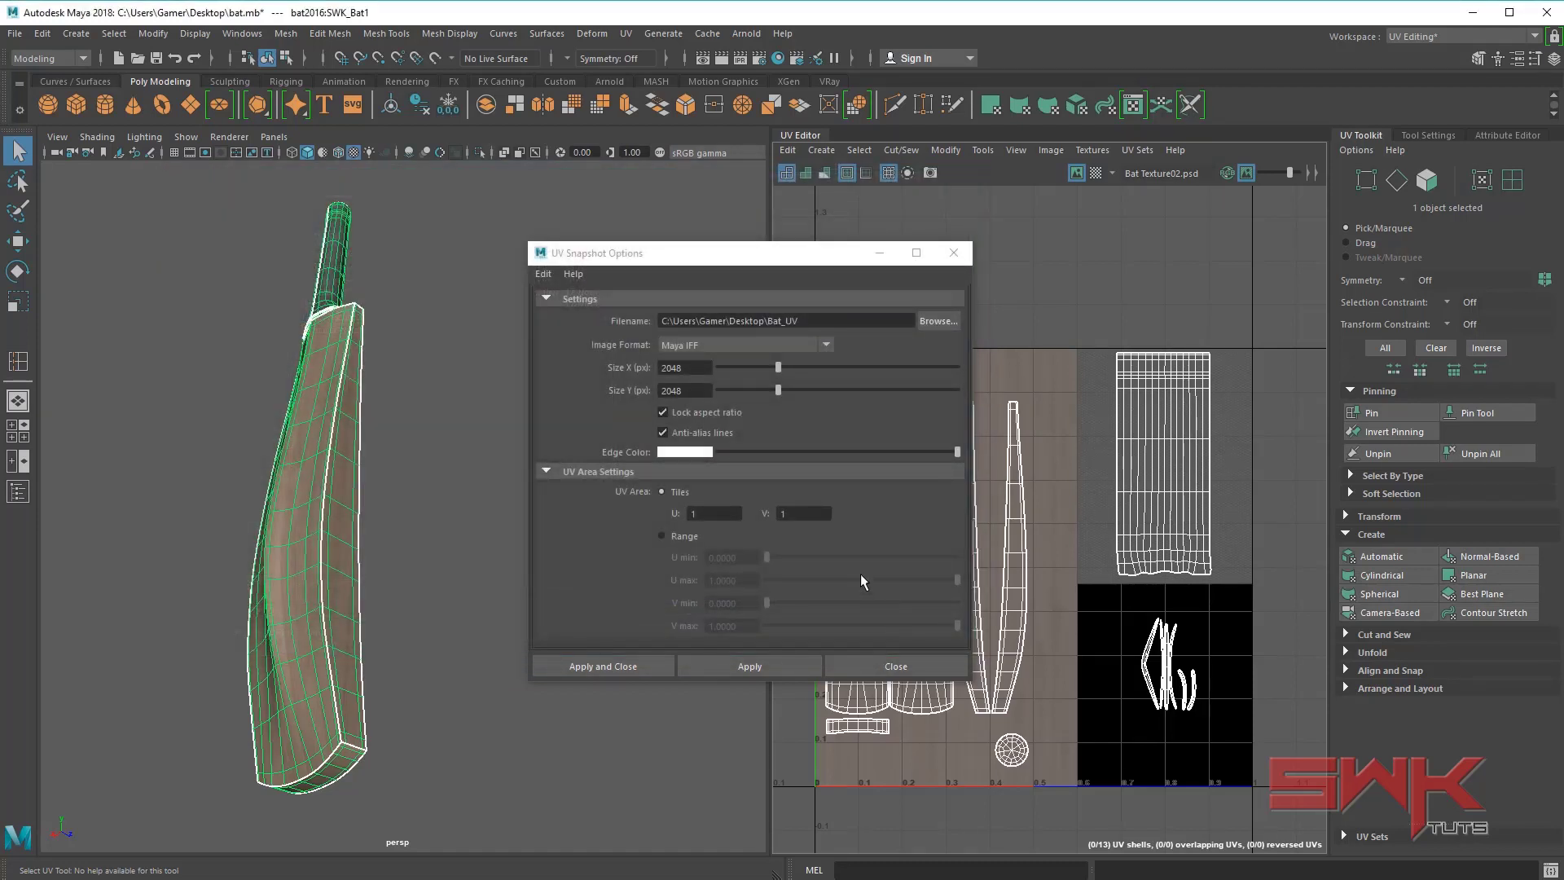
- Set the snapshot's image format to PNG and its size to 1024 px, and export the UV layout
{"action": "left_click", "coordinate": [763, 345]}
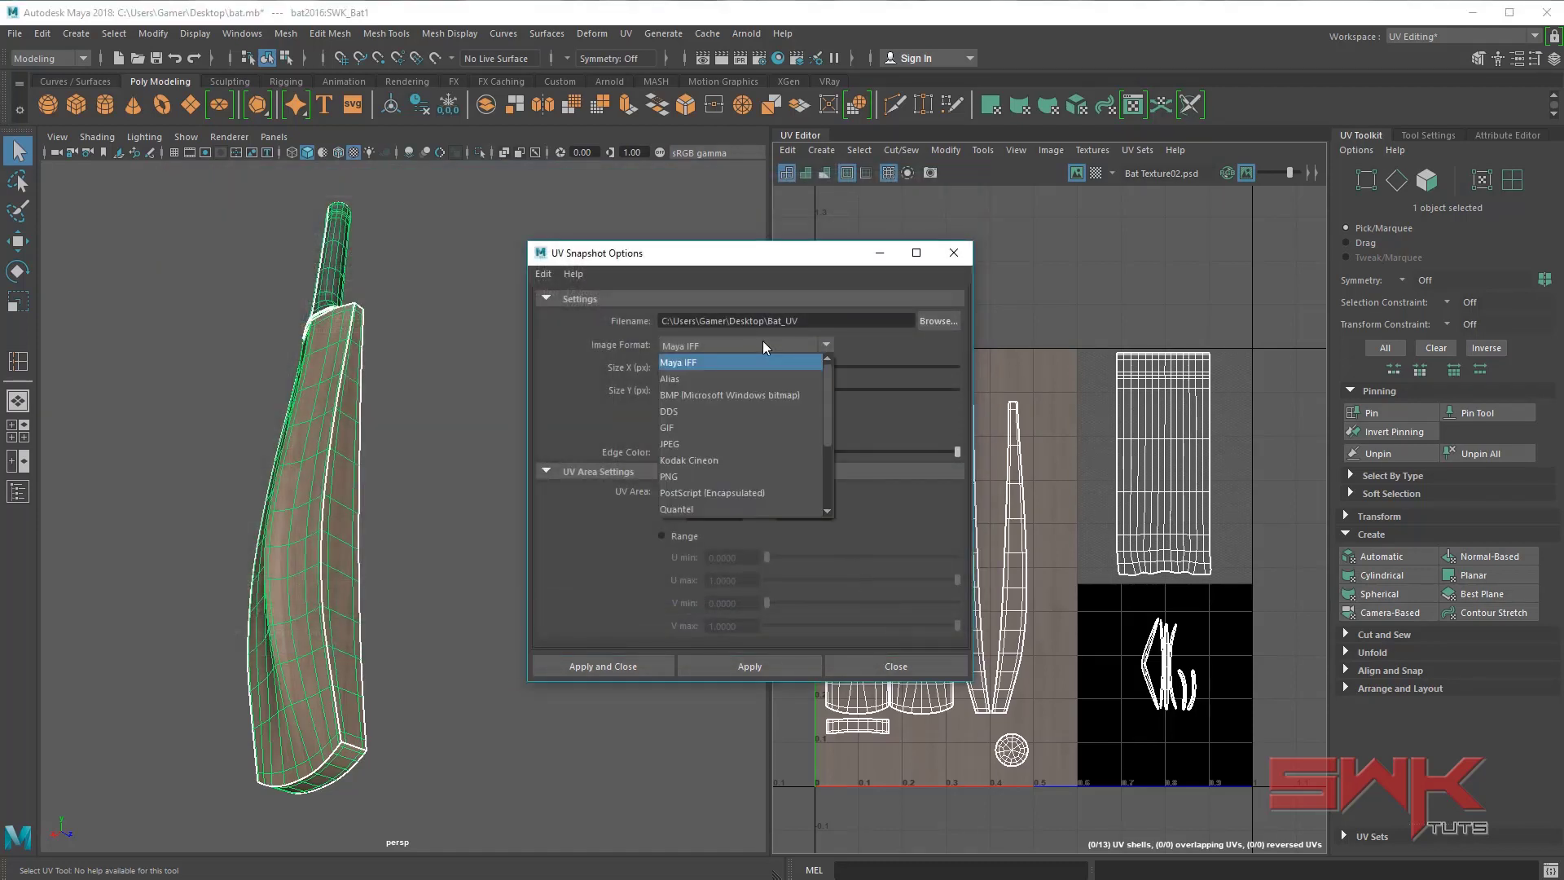
{"action": "left_click", "coordinate": [731, 475]}
{"action": "double_click", "coordinate": [700, 373]}
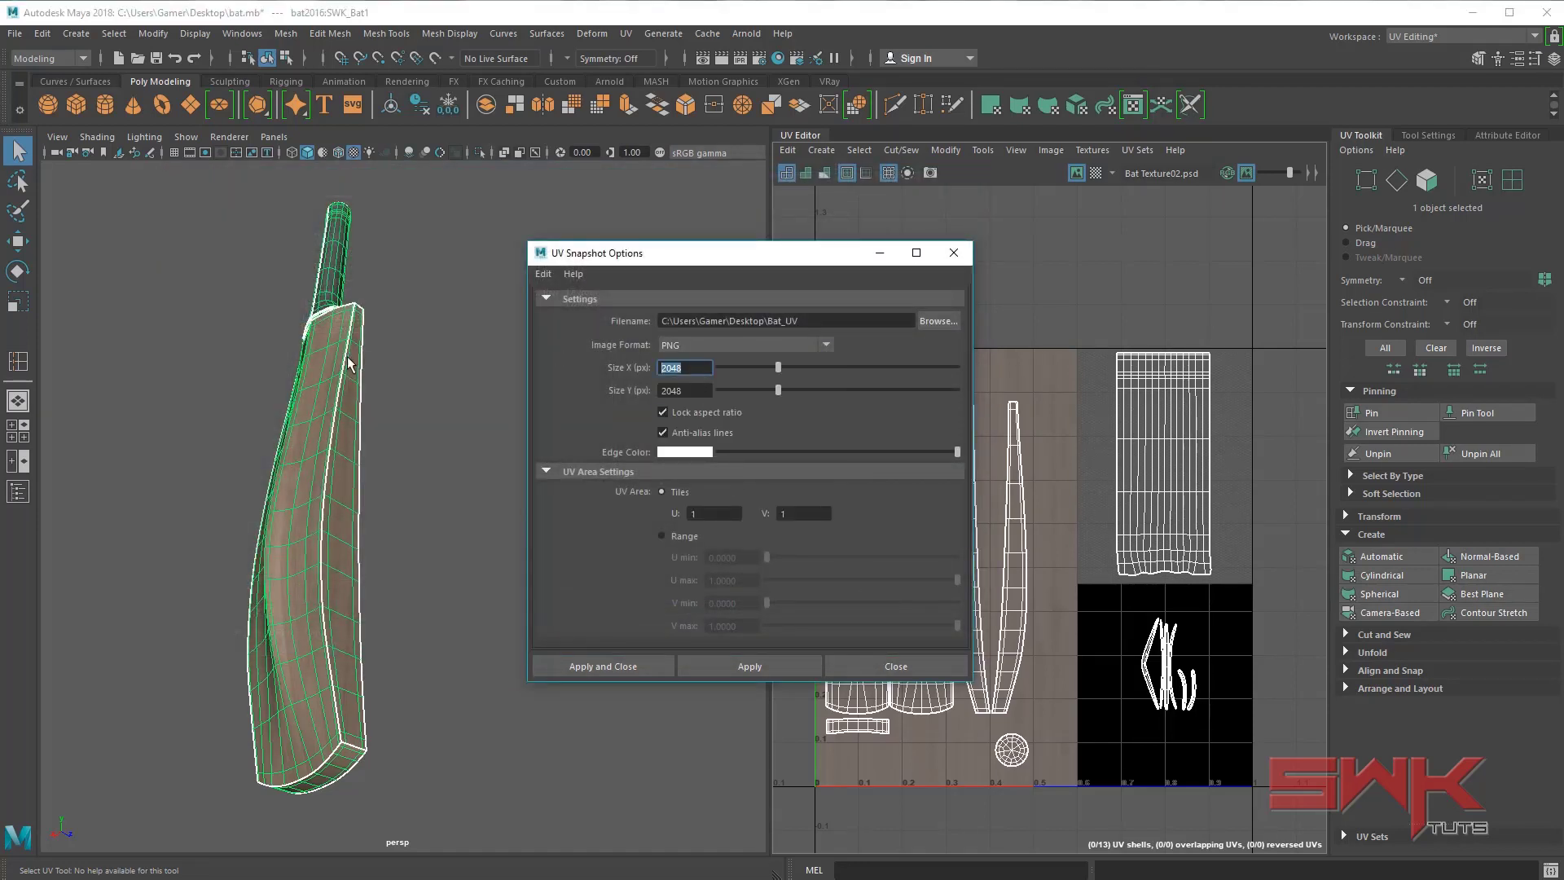
{"action": "type", "text": "1024"}
{"action": "key", "text": "Return"}
{"action": "left_click", "coordinate": [638, 663]}
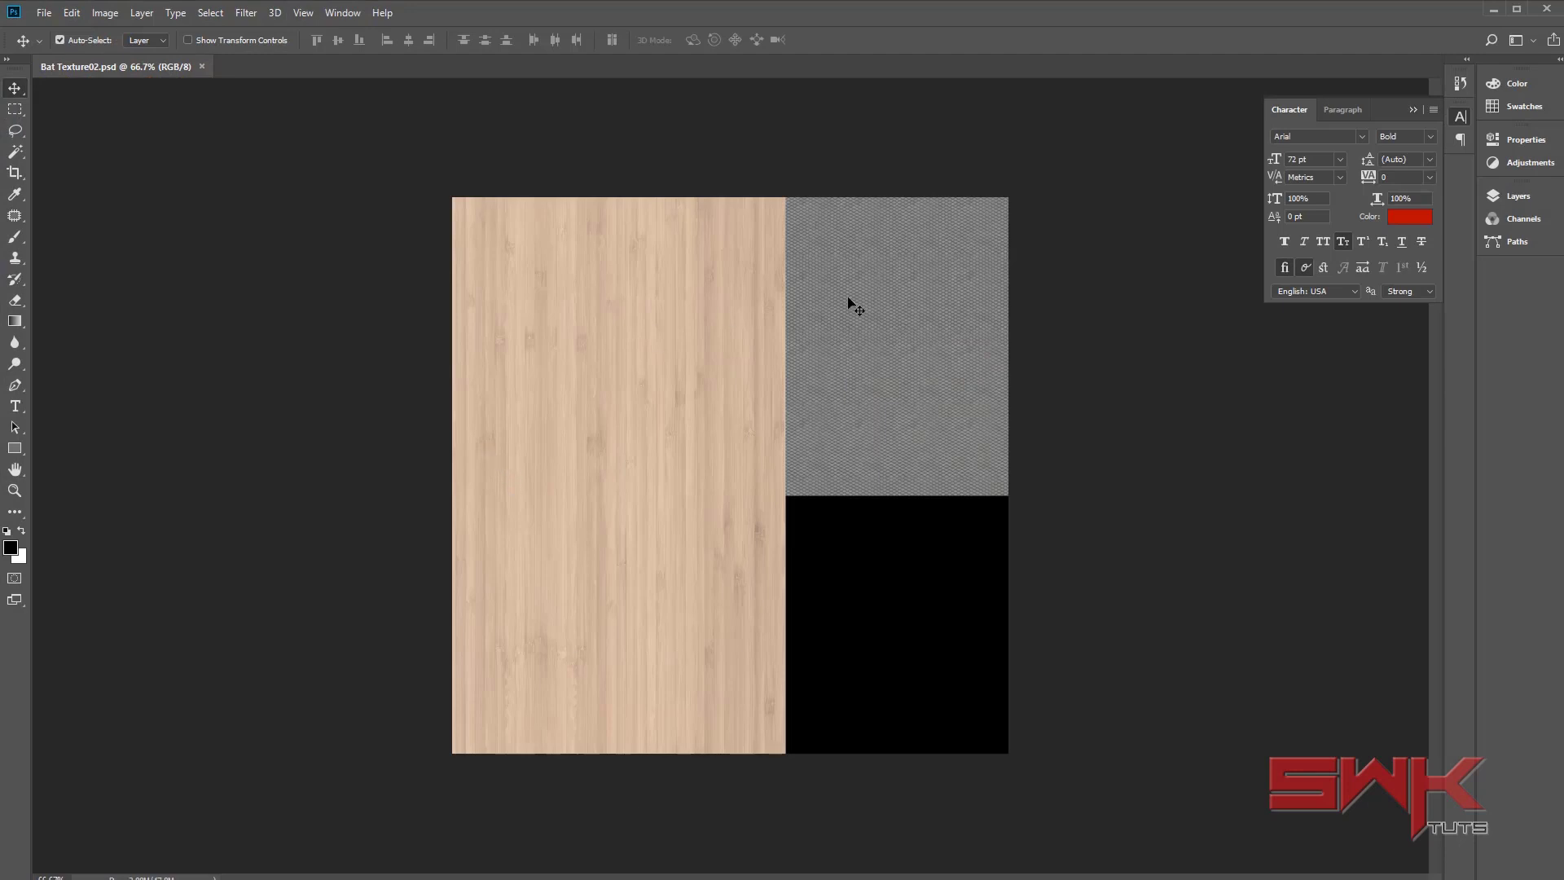
- Switch to Photoshop and open Bat_UV.png from the Desktop
{"action": "left_click", "coordinate": [44, 12]}
{"action": "left_click", "coordinate": [64, 58]}
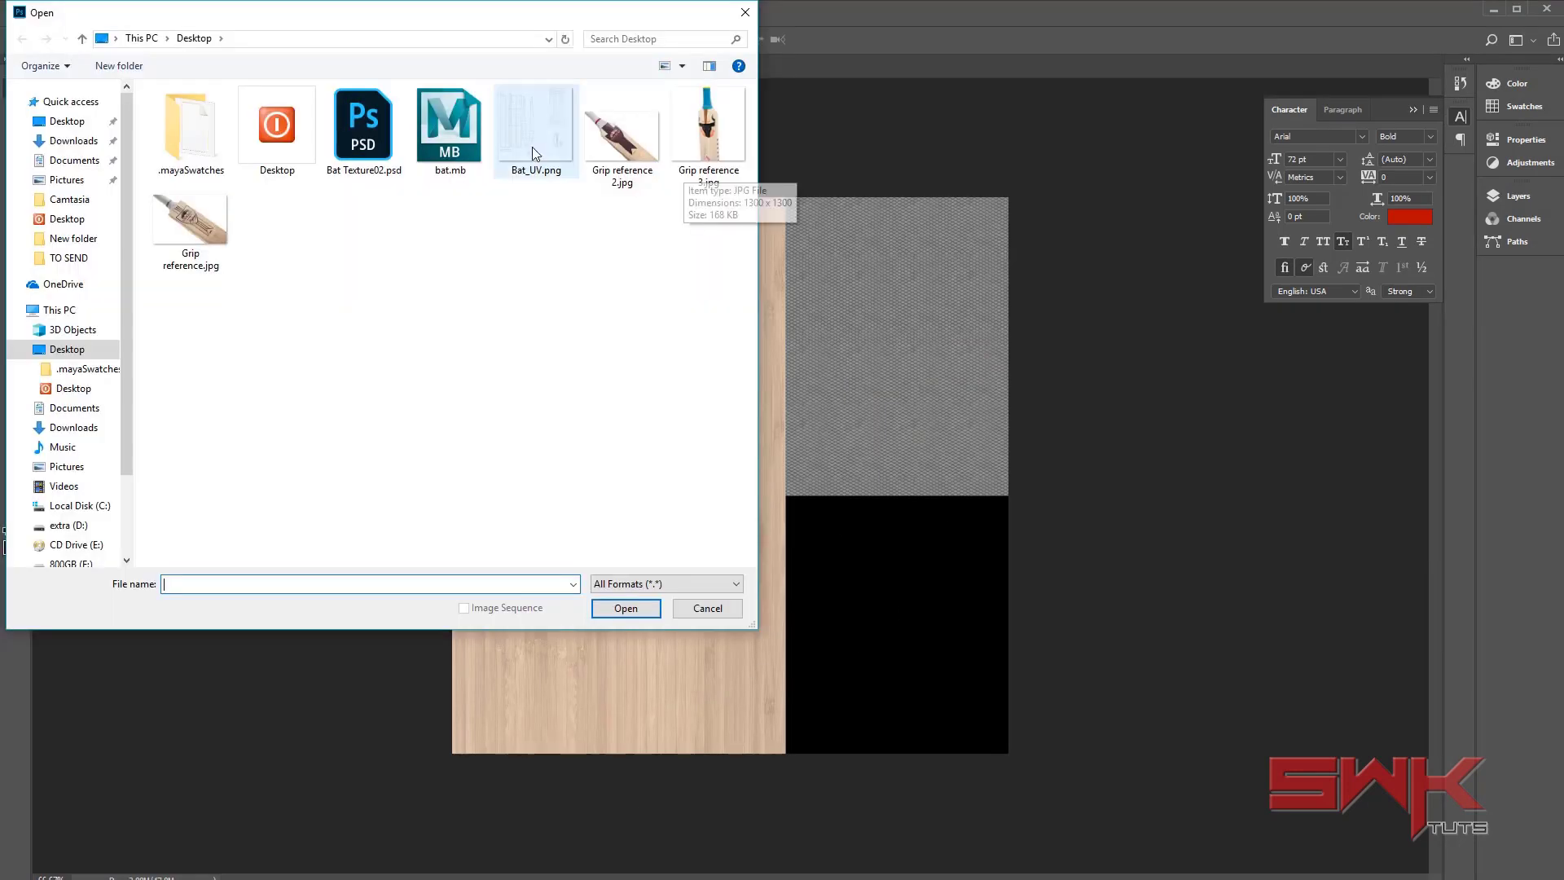
{"action": "left_click", "coordinate": [527, 143]}
{"action": "left_click", "coordinate": [625, 607]}
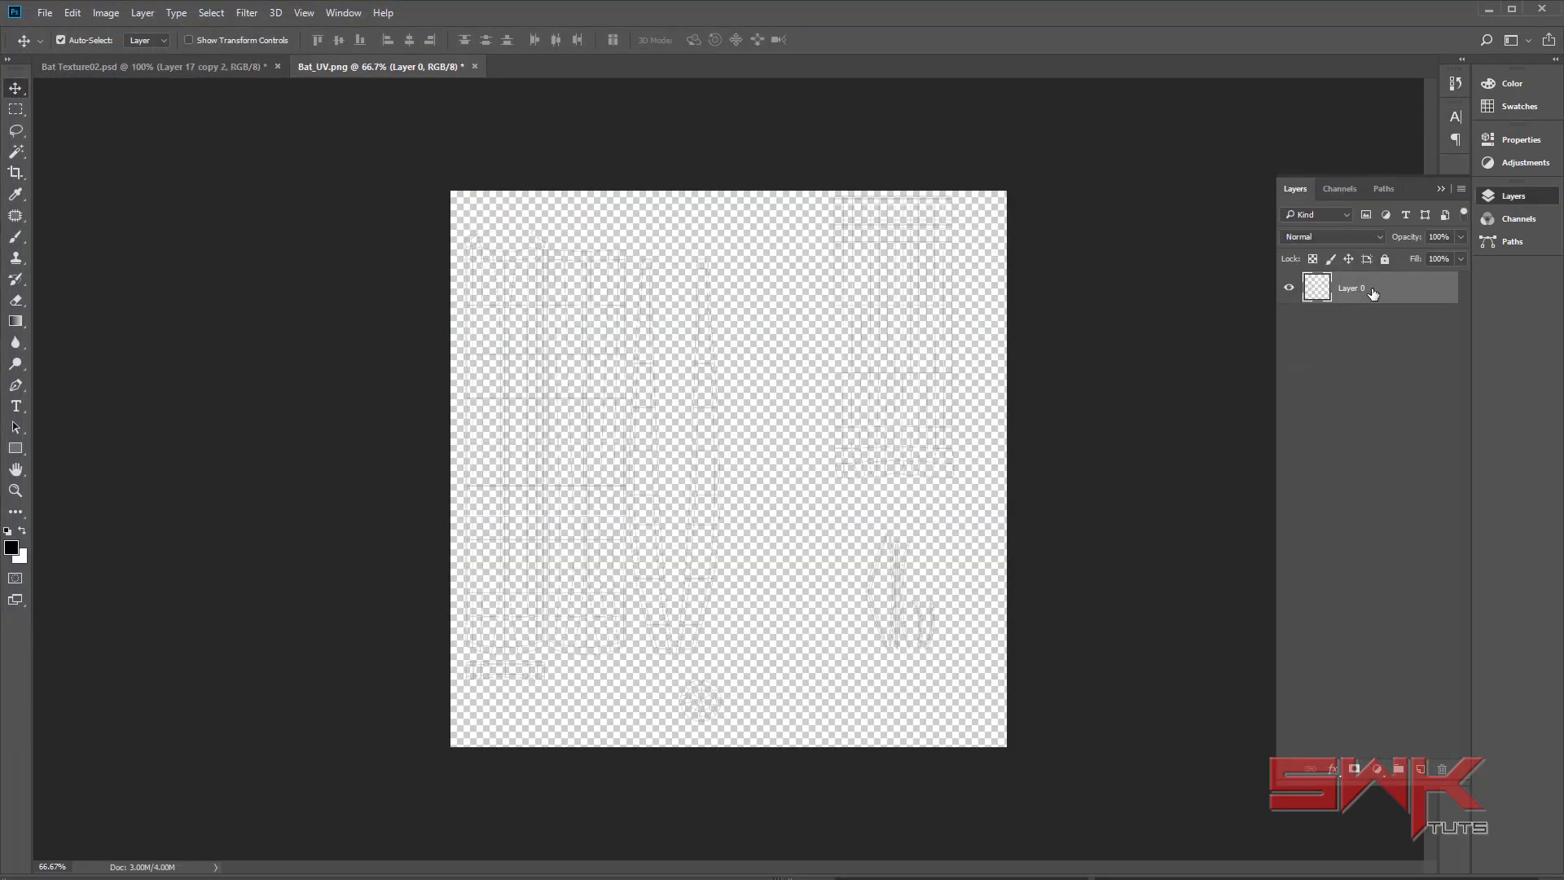
- Duplicate the UV wireframe layer into the Bat Texture02.psd document
{"action": "right_click", "coordinate": [1373, 293]}
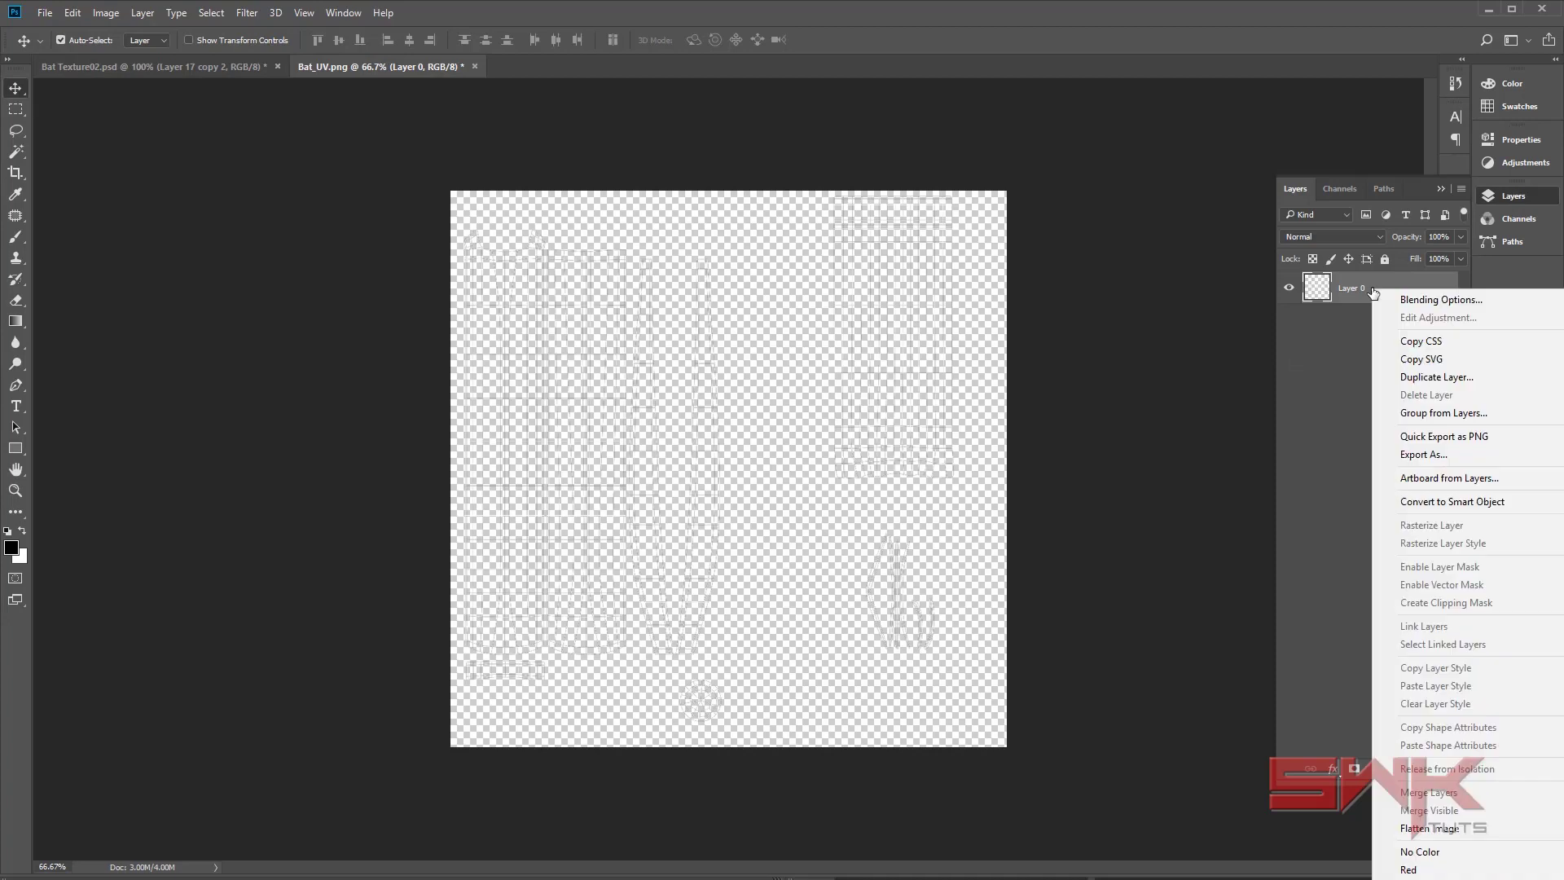
{"action": "left_click", "coordinate": [1446, 378]}
{"action": "left_click", "coordinate": [1029, 417]}
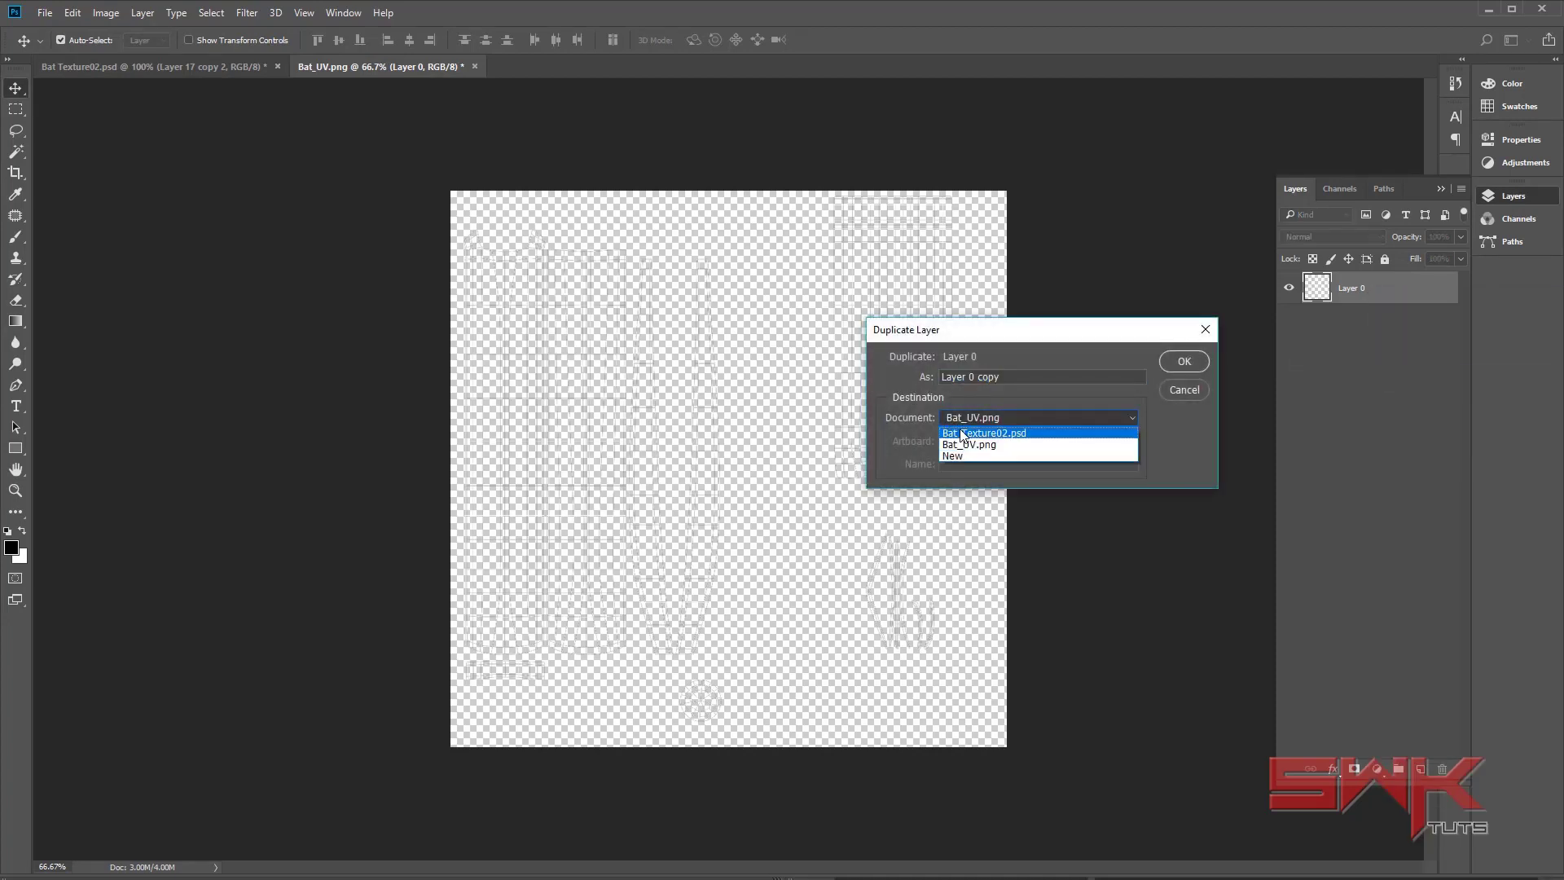
{"action": "left_click", "coordinate": [962, 434]}
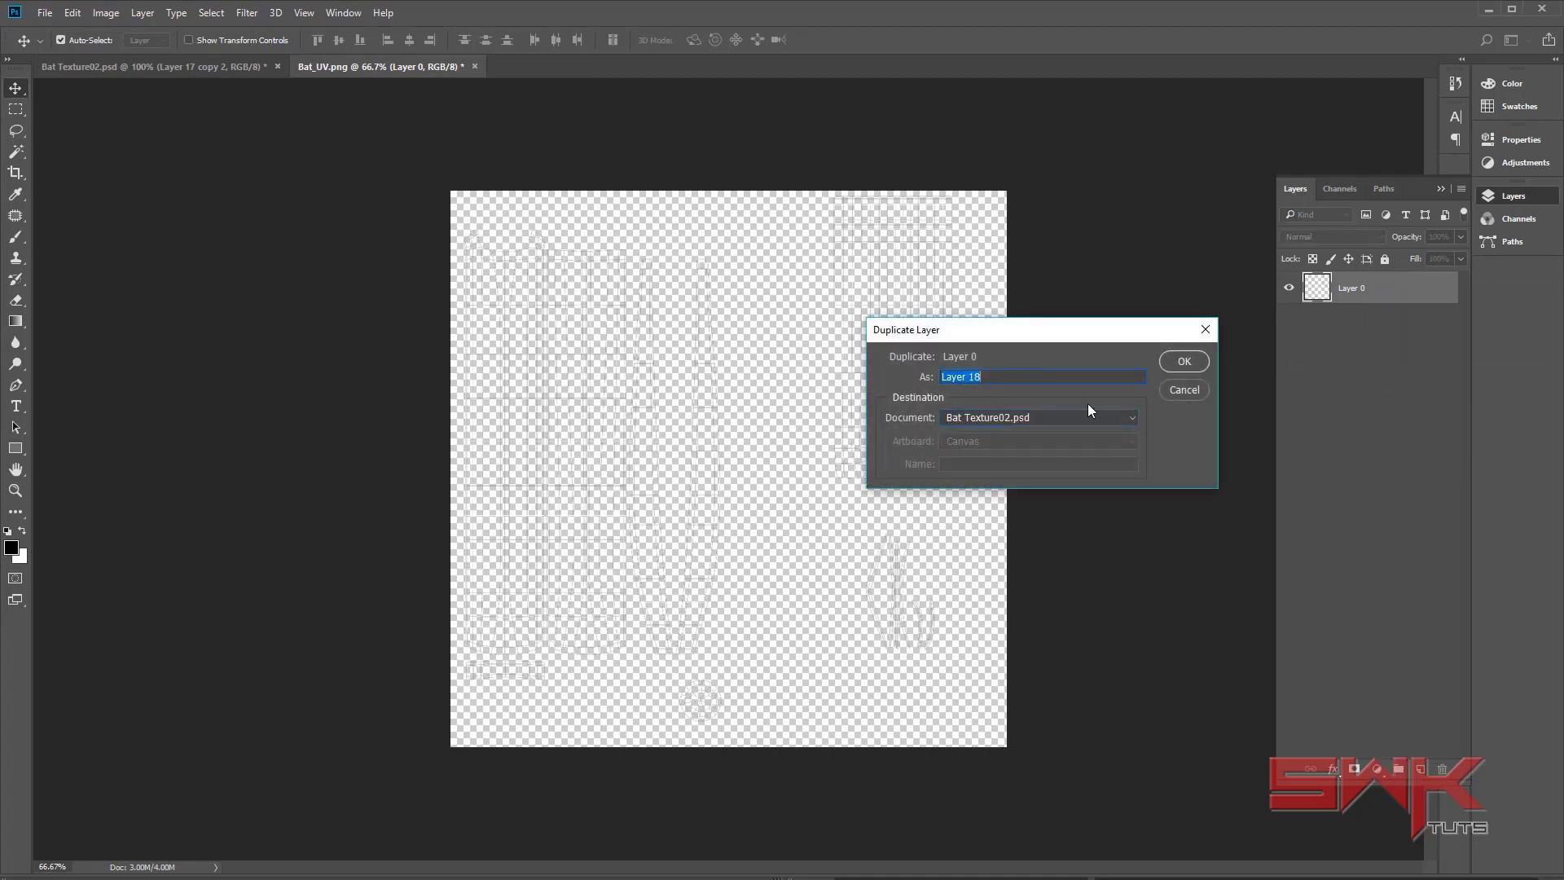
{"action": "left_click", "coordinate": [1186, 362]}
- In Bat Texture02.psd, rename the duplicated wireframe layer to UV and lock it completely
{"action": "left_click", "coordinate": [193, 68]}
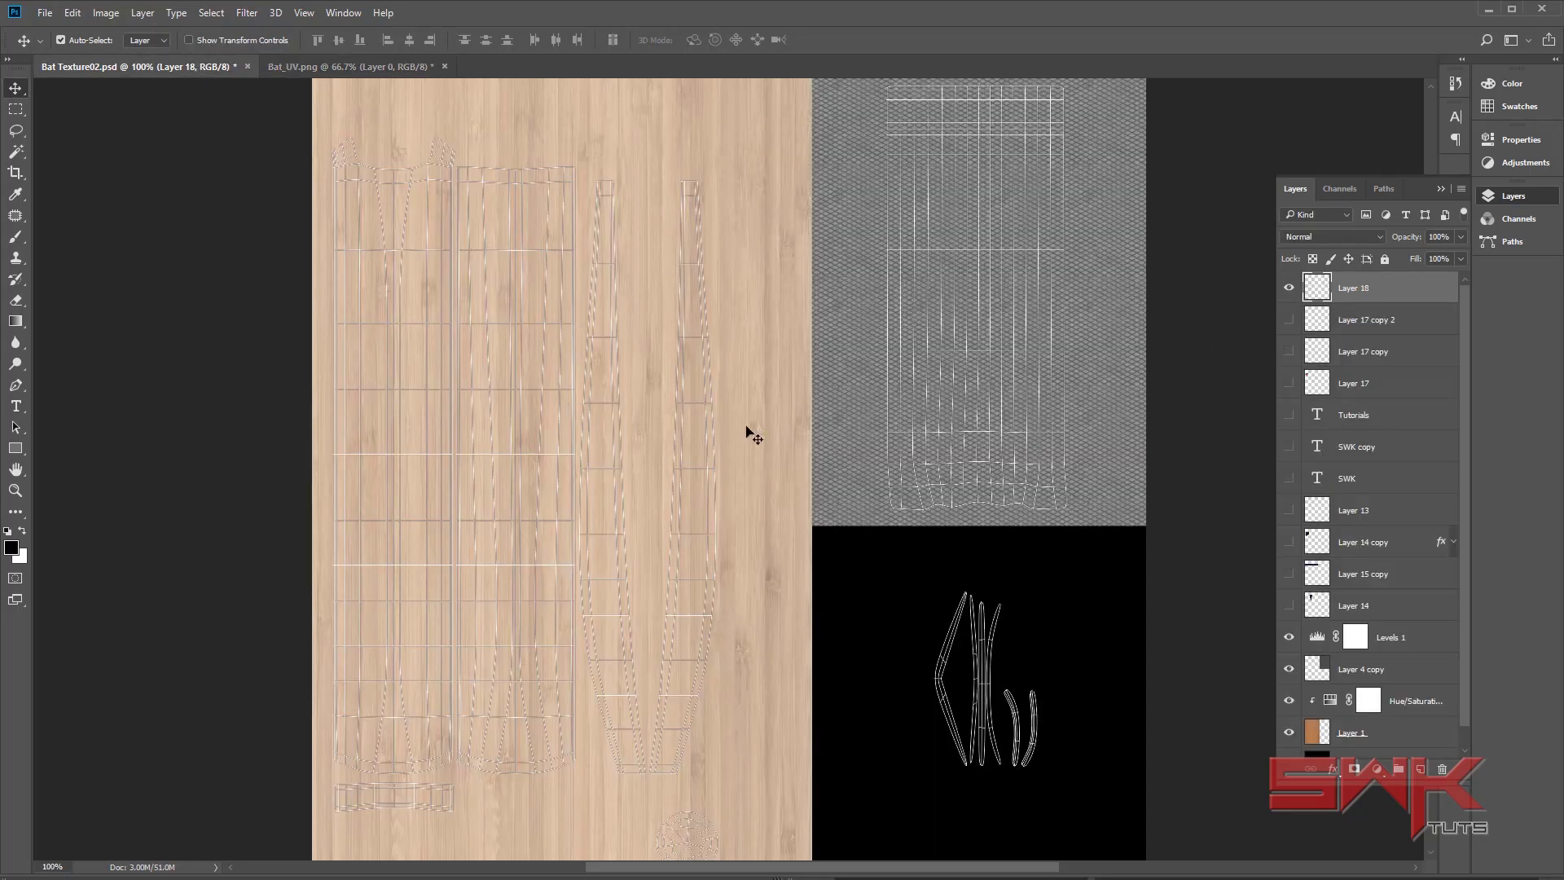
{"action": "double_click", "coordinate": [1372, 290]}
{"action": "type", "text": "UV"}
{"action": "key", "text": "Return"}
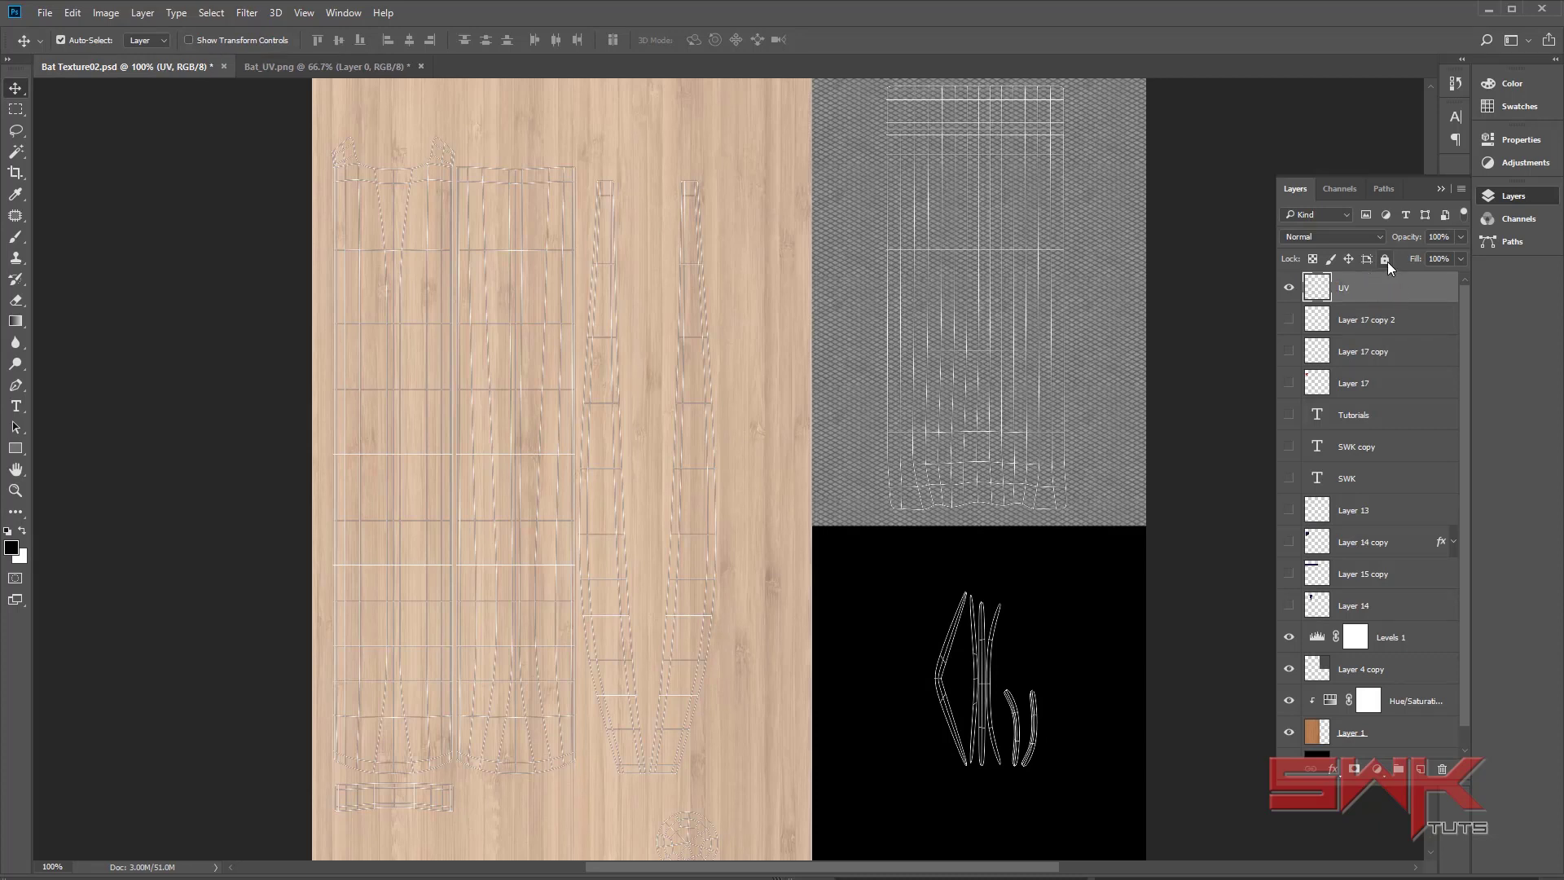
{"action": "left_click", "coordinate": [1385, 259]}
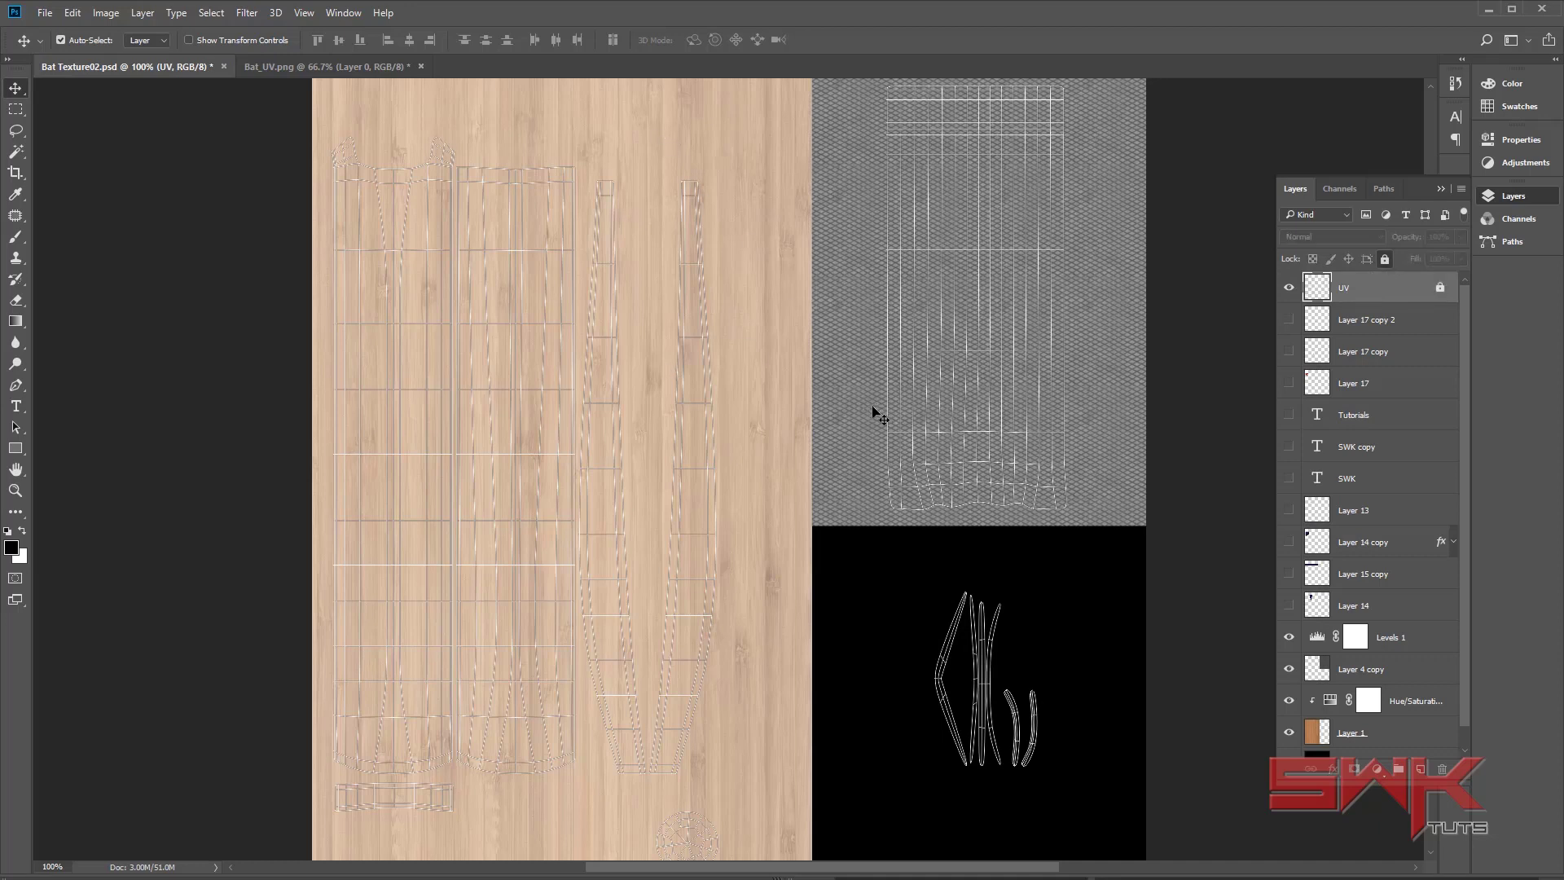
- Show Layer 15 copy and Layer 14 copy, and check the blue graphics against the UV wireframe at 200% zoom
{"action": "left_click", "coordinate": [1288, 573]}
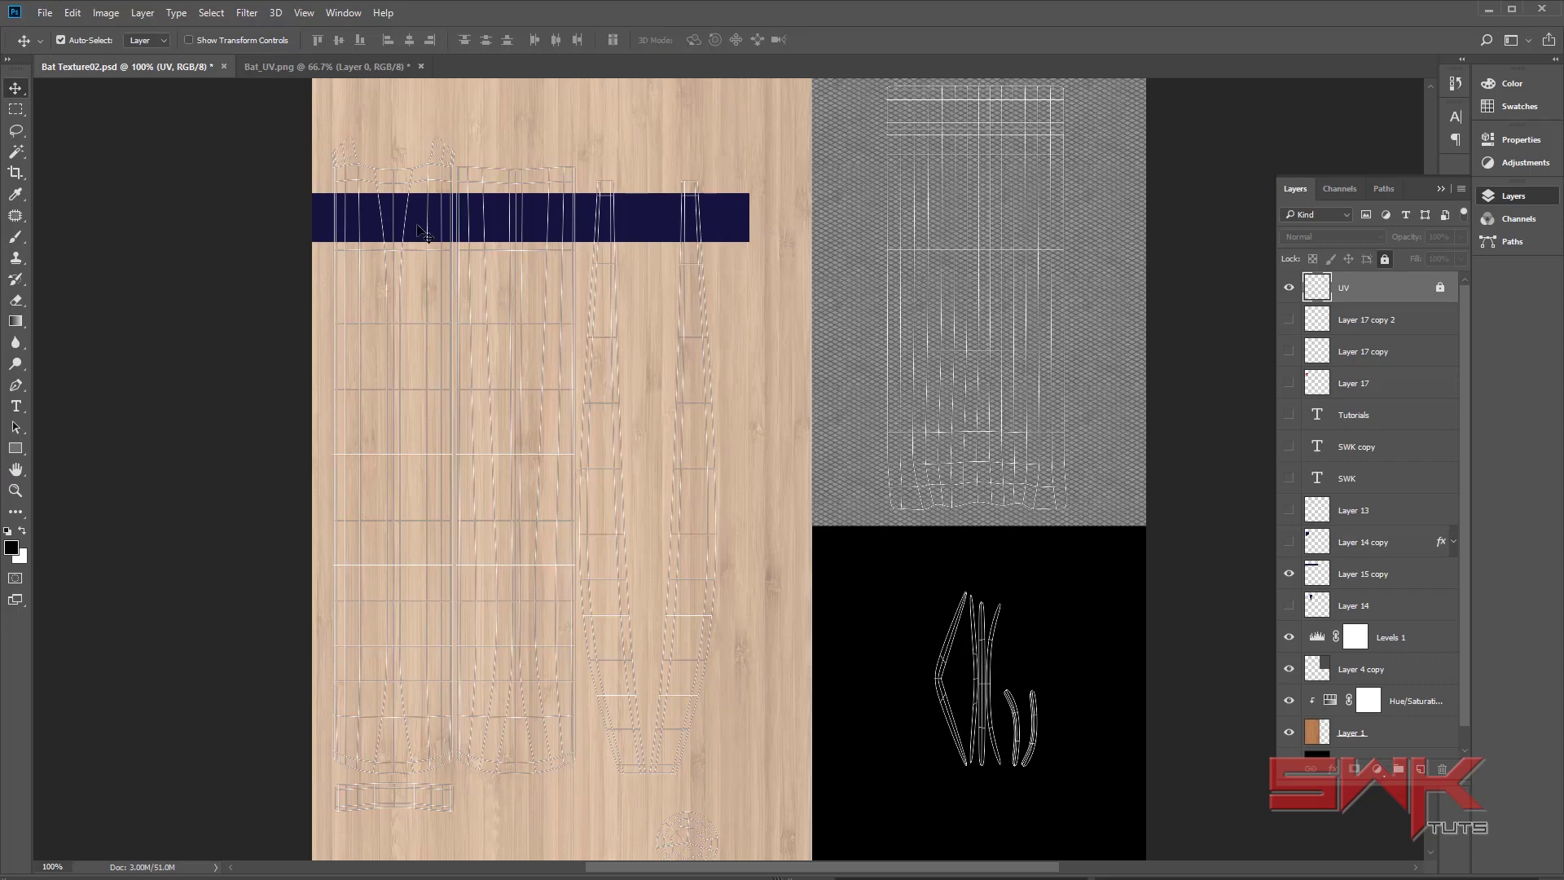
{"action": "left_click", "coordinate": [1289, 541]}
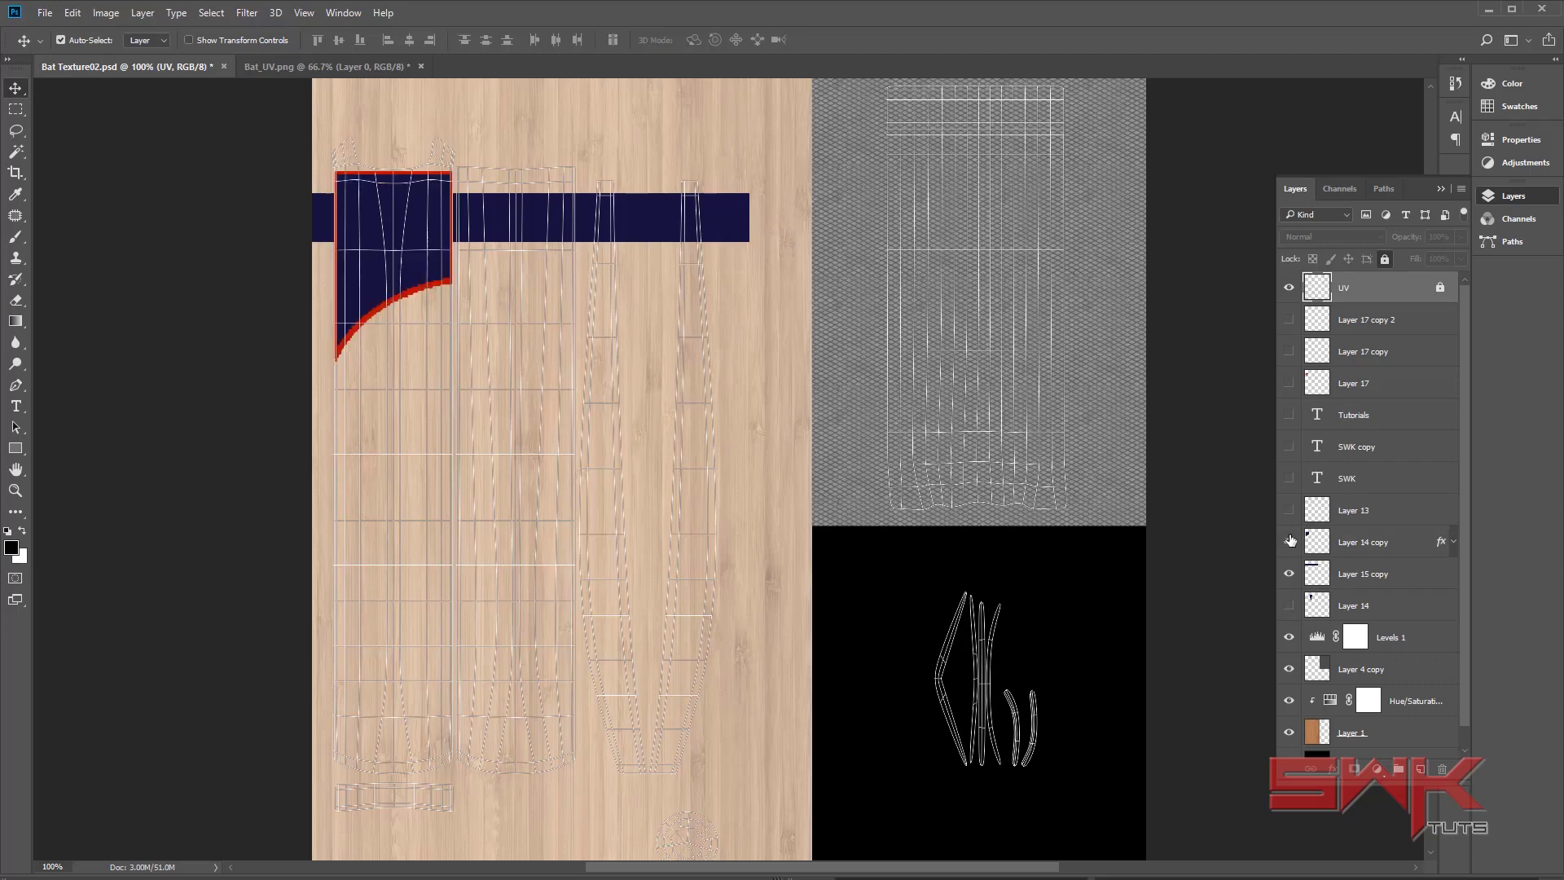
{"action": "left_click", "coordinate": [386, 210], "text": "ctrl"}
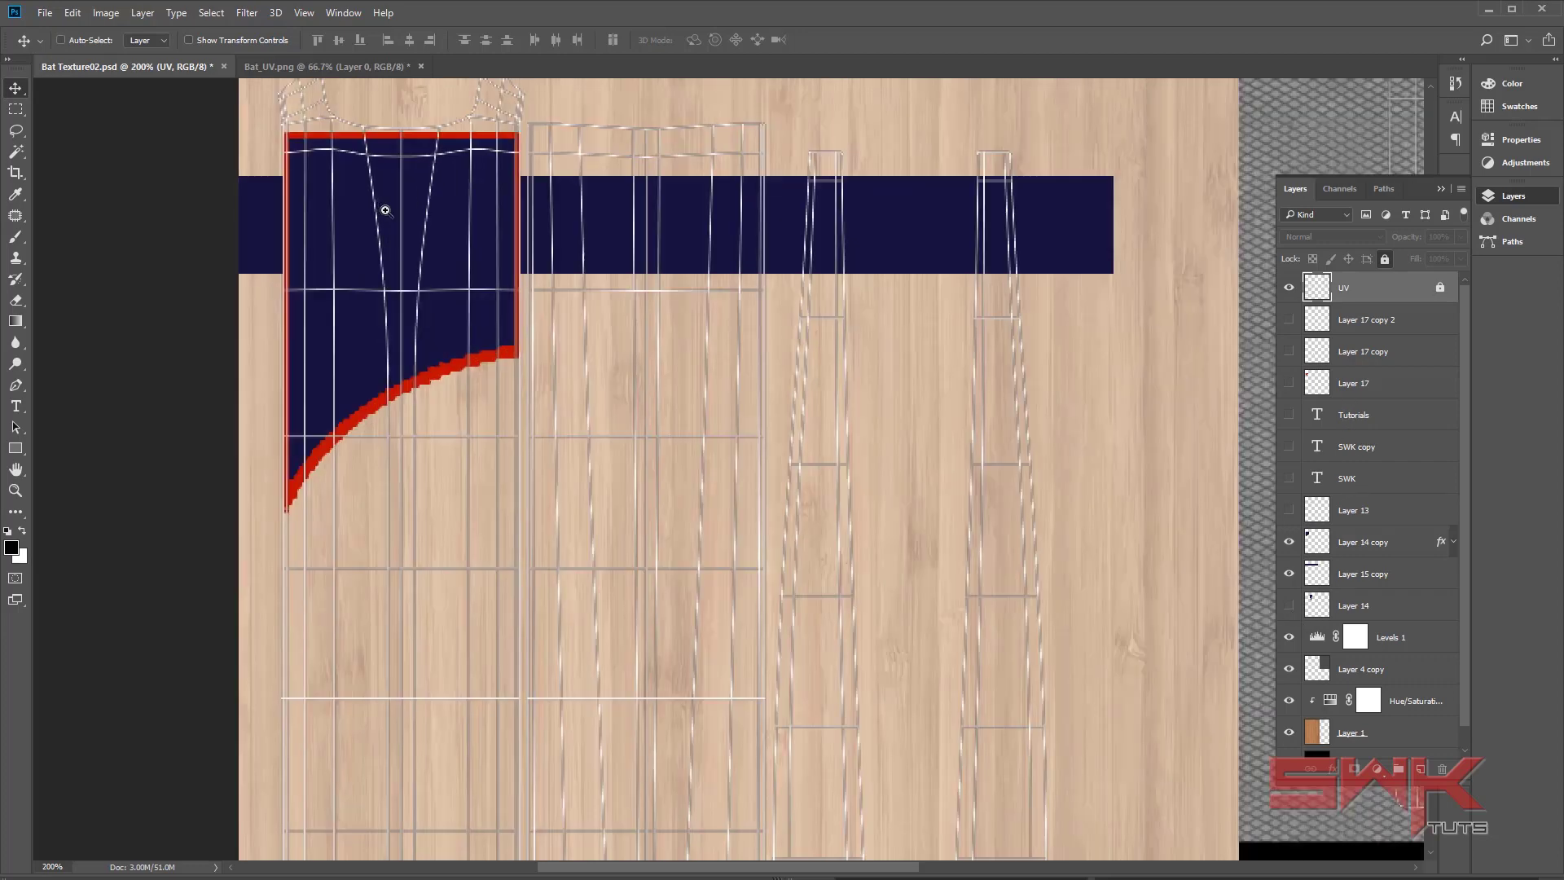
{"action": "left_click_drag", "start_coordinate": [385, 210], "coordinate": [378, 336]}
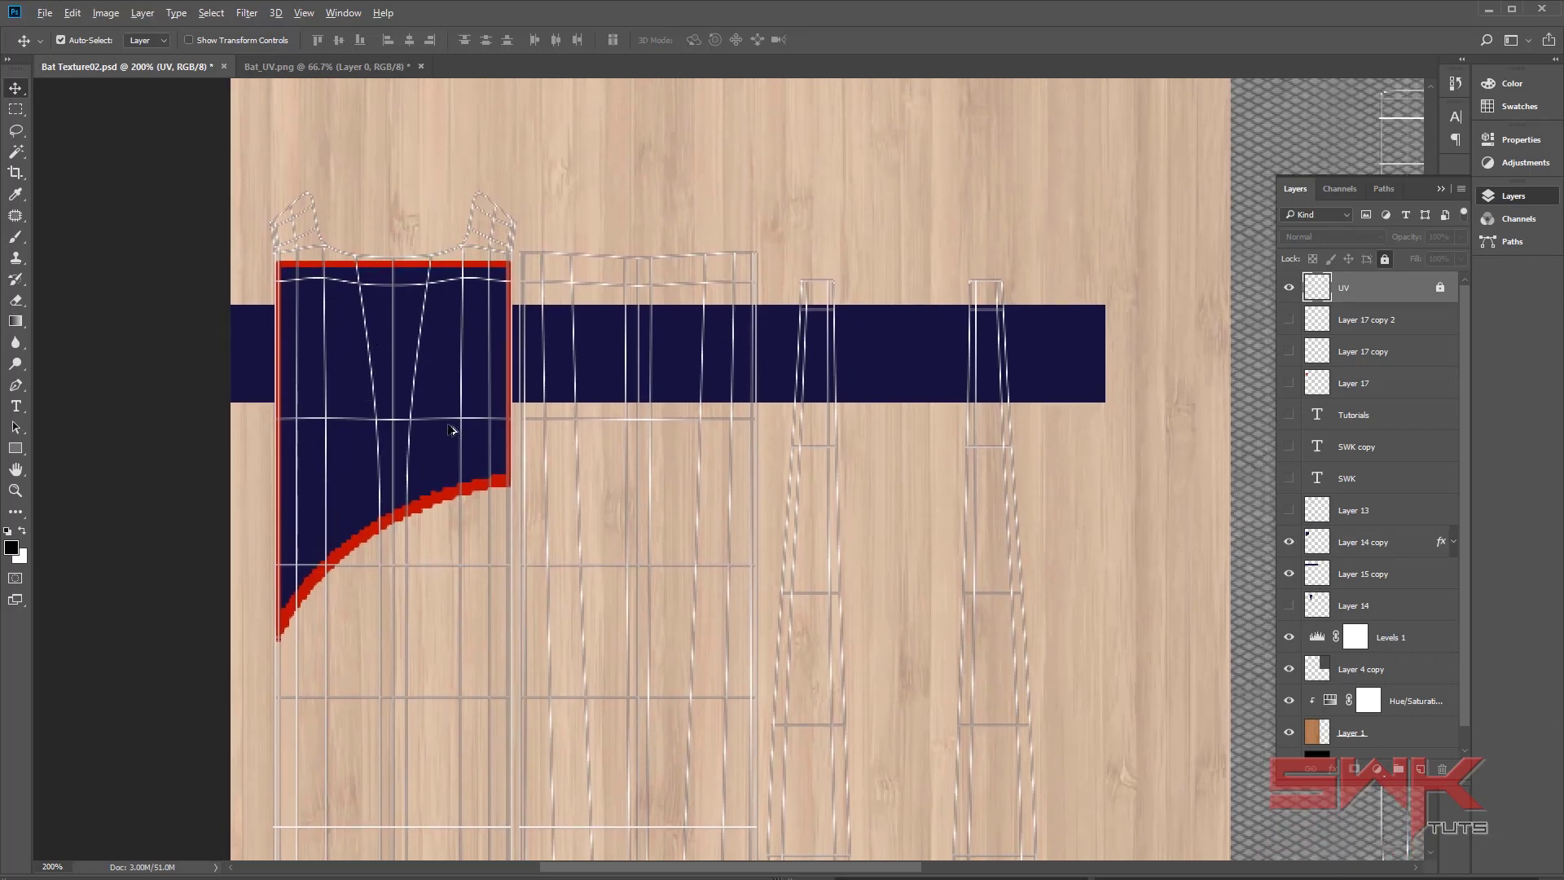
- Switch to Maya to view the blade's flat face below the handle up close, and return to the Photoshop texture
{"action": "key", "text": "alt+Tab"}
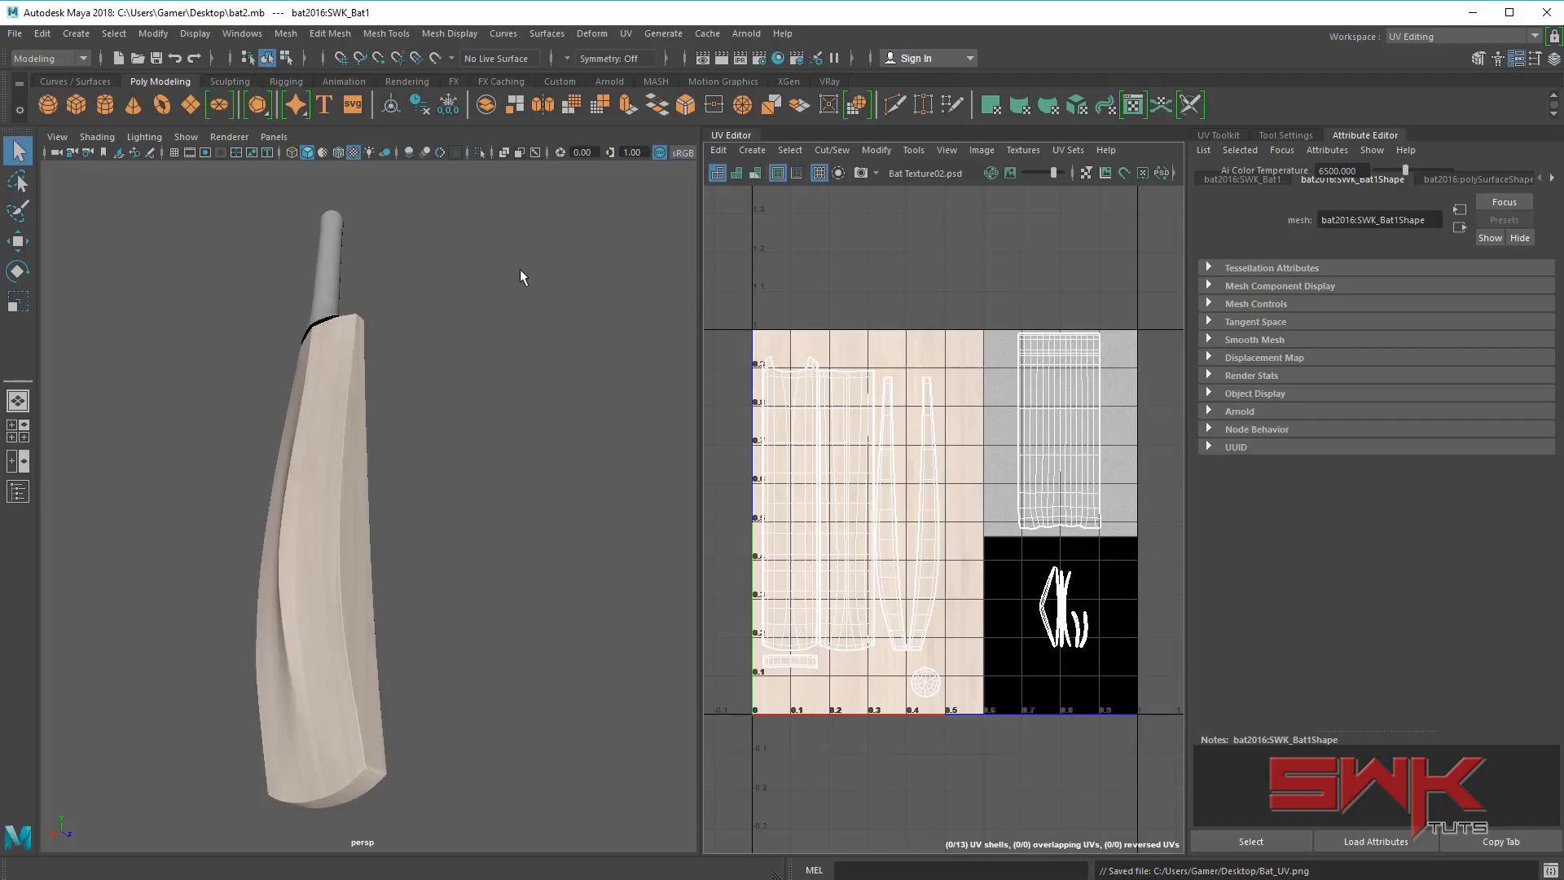
{"action": "key", "text": "alt+Tab"}
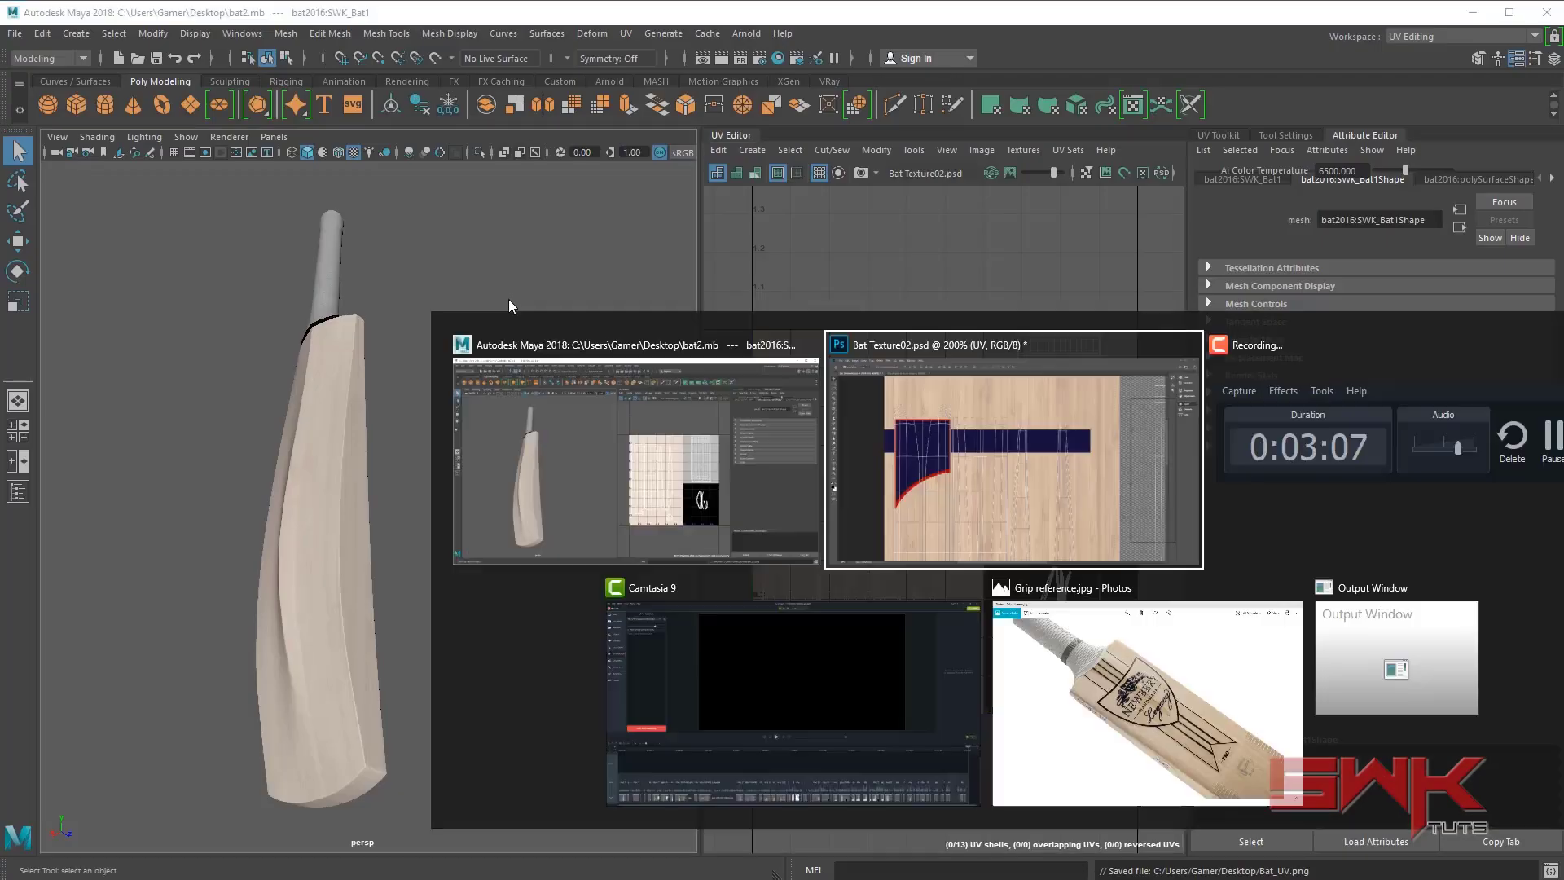
{"action": "key", "text": "alt+Tab"}
{"action": "scroll", "coordinate": [456, 391], "scroll_direction": "up", "scroll_amount": 3}
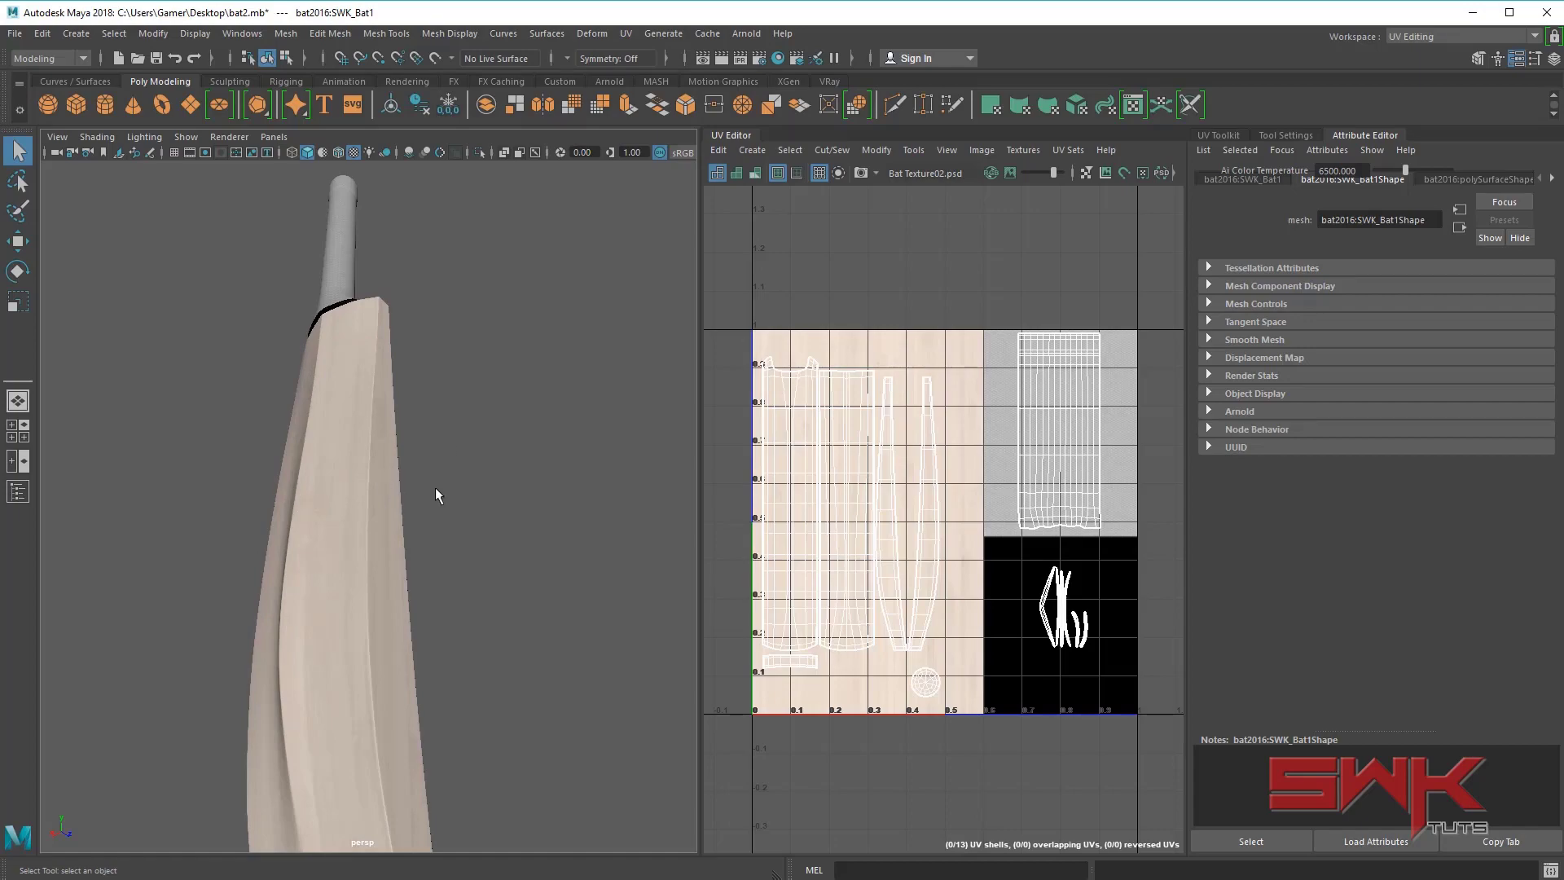
{"action": "left_click_drag", "start_coordinate": [435, 487], "coordinate": [350, 635], "text": "alt"}
{"action": "key", "text": "alt+Tab"}
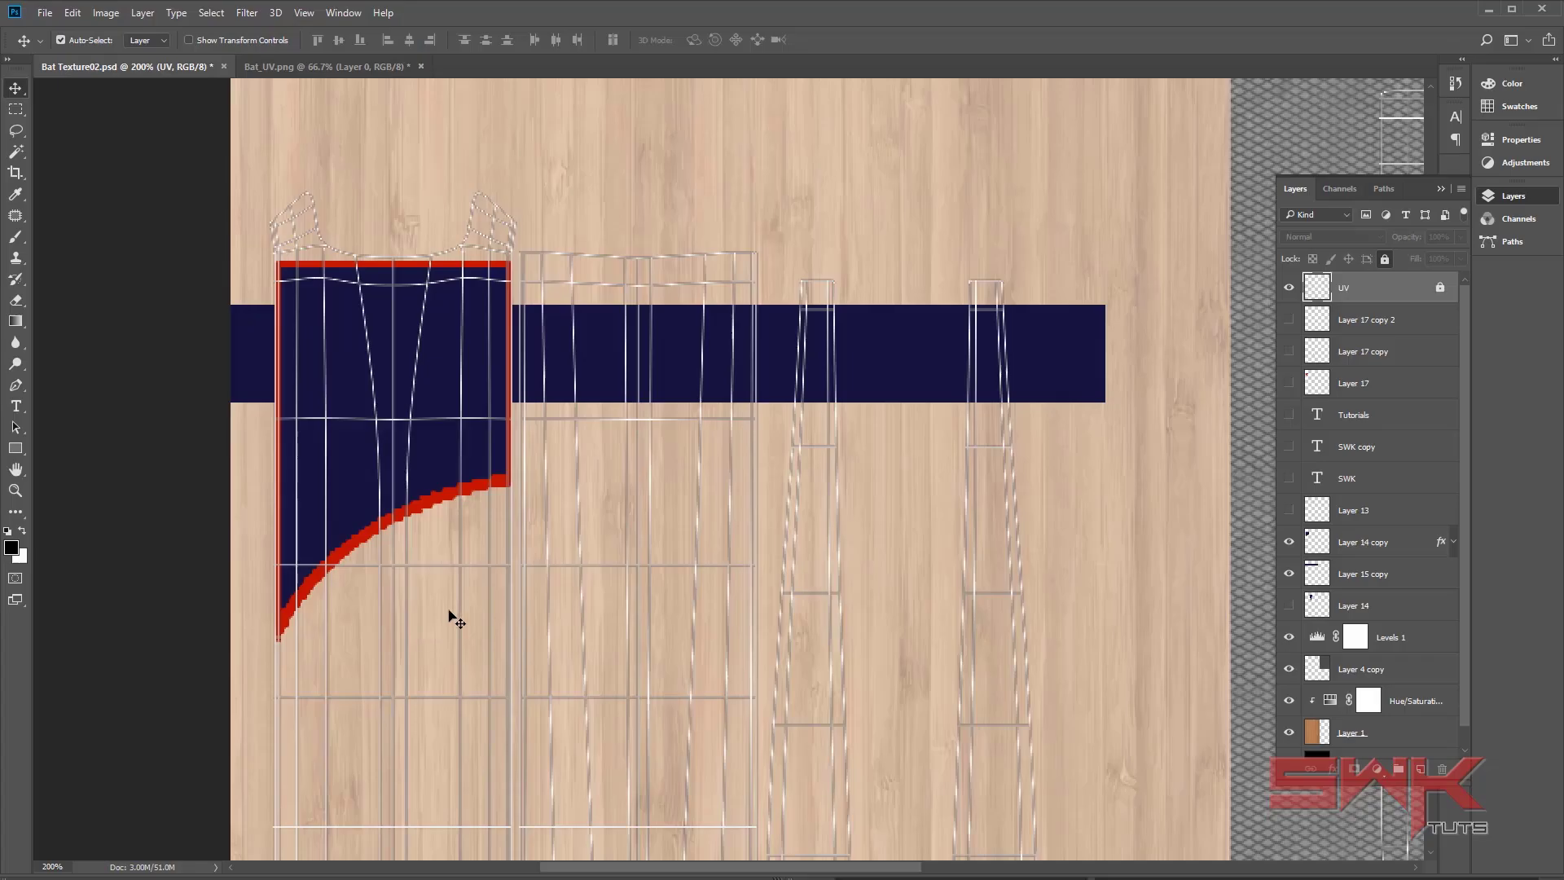
- Save Bat Texture02.psd with the blue graphics and UV layer shown, and switch to Maya
{"action": "left_click", "coordinate": [44, 13]}
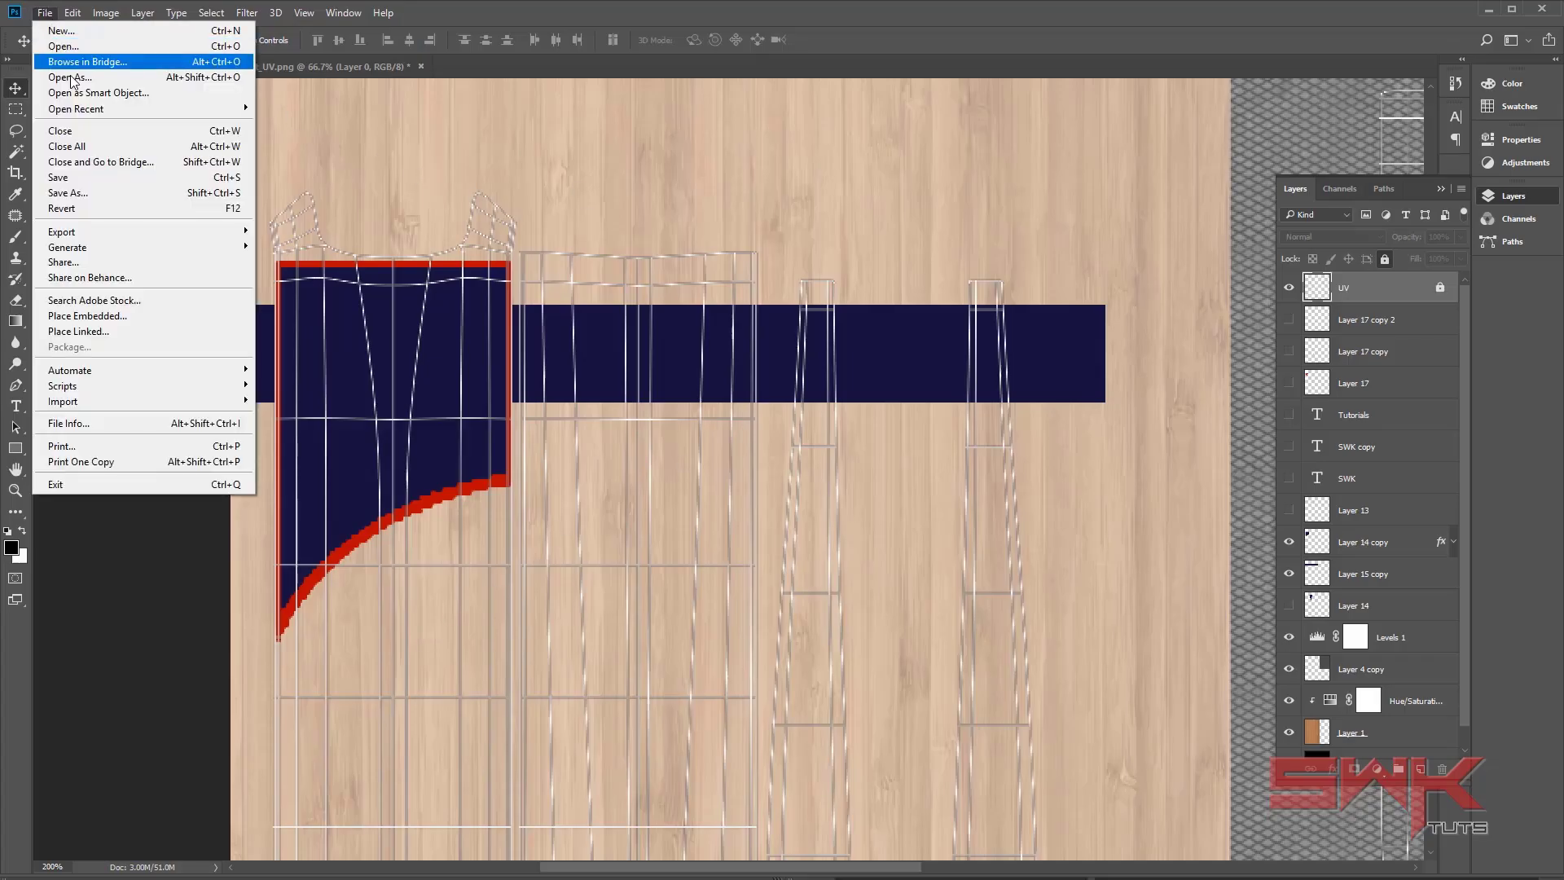
{"action": "left_click", "coordinate": [58, 177]}
{"action": "key", "text": "alt+Tab"}
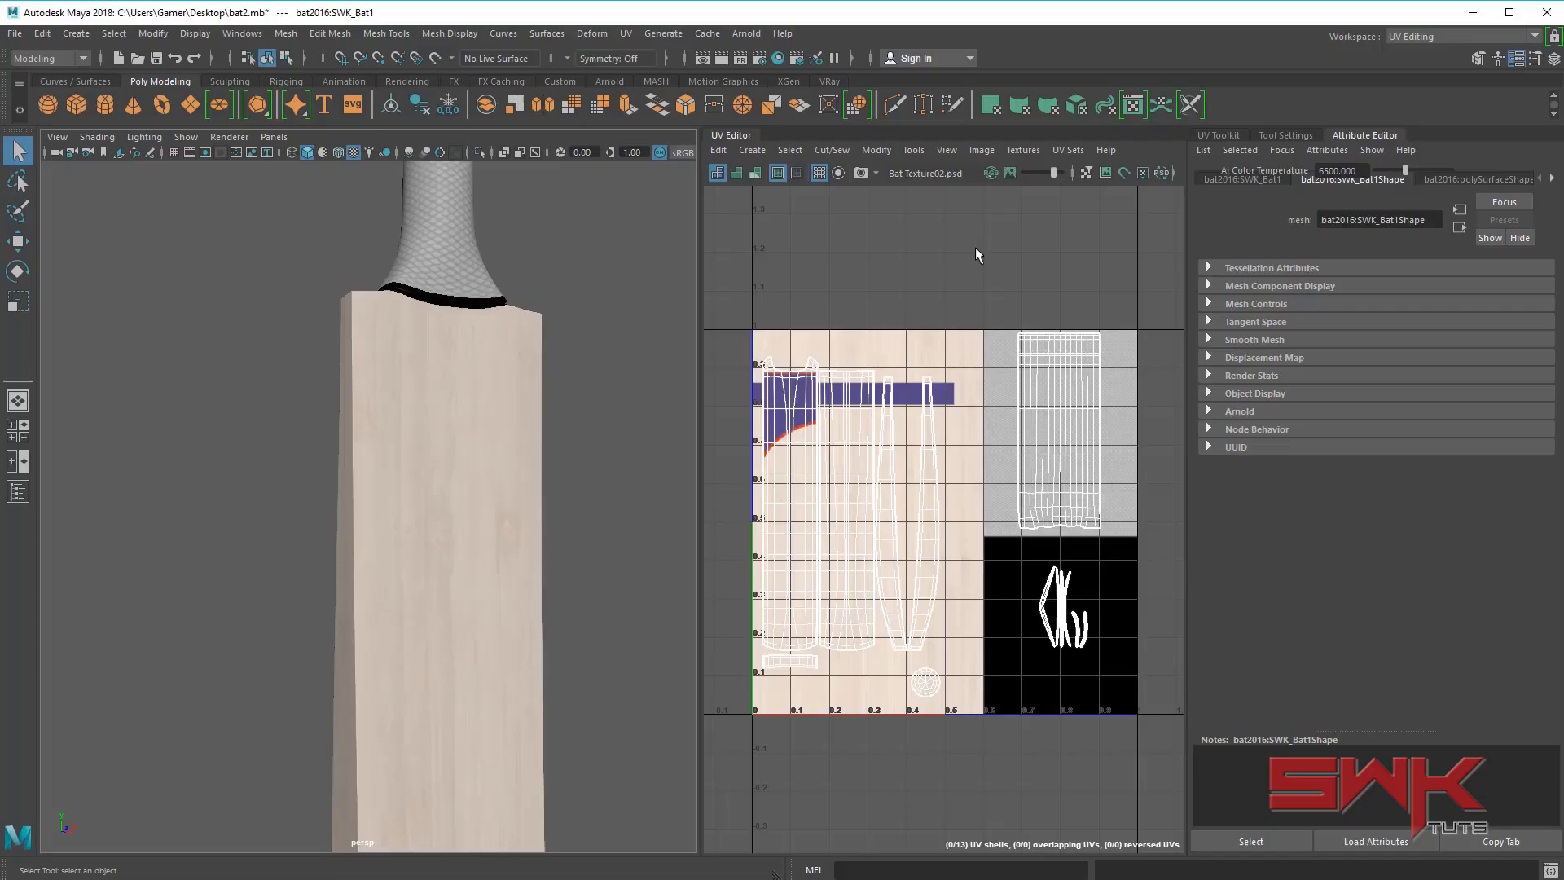
- Open the bat's blinn1 material and reload the Bat Texture02.psd file connected to its color
{"action": "left_click", "coordinate": [1163, 173]}
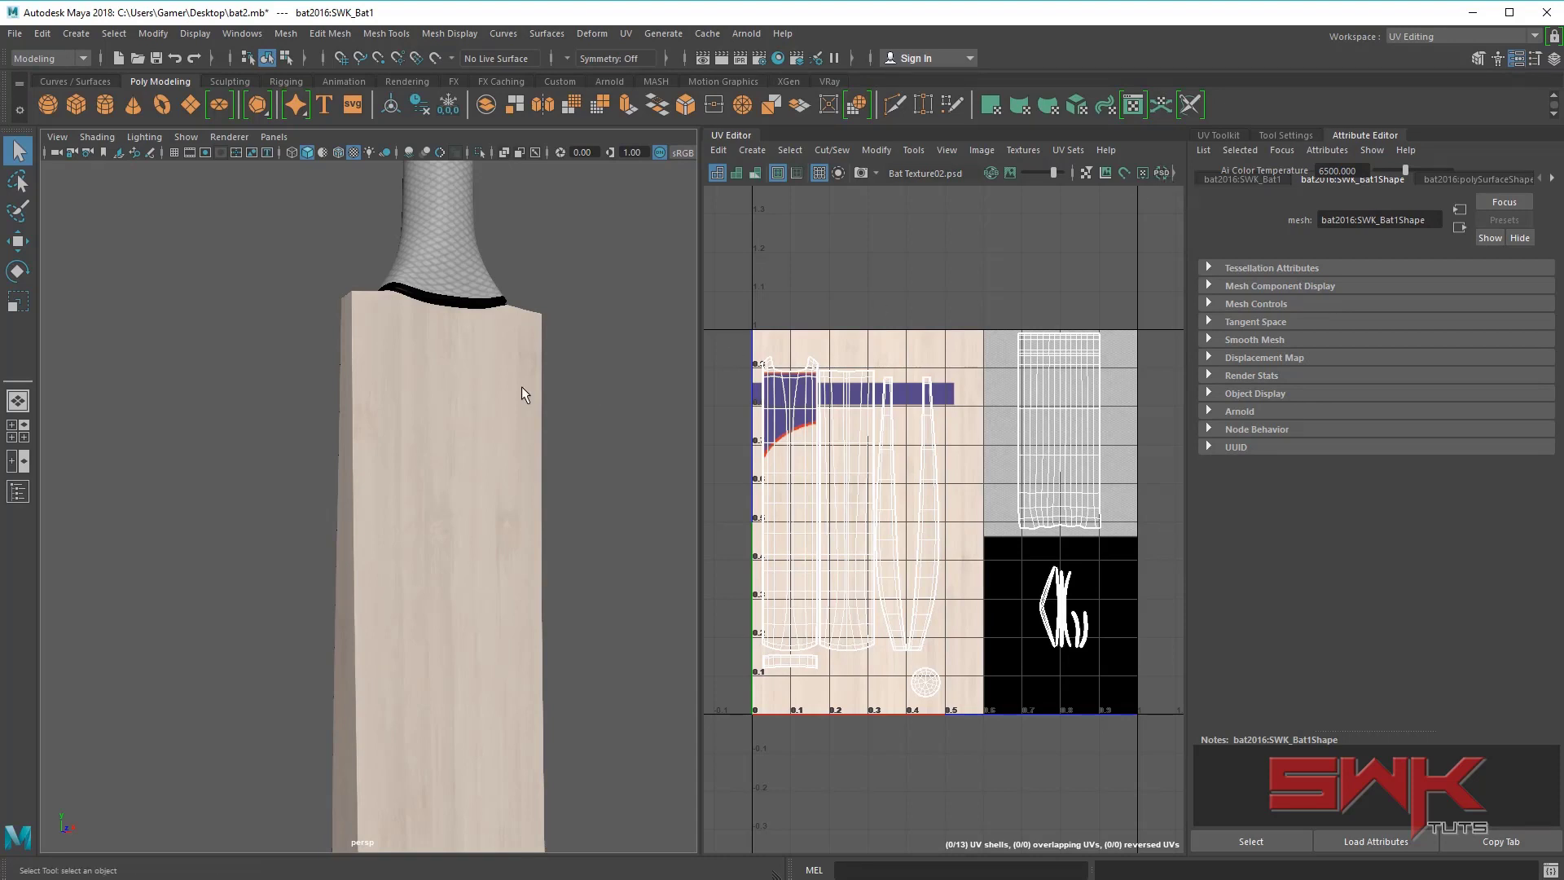
{"action": "right_click_drag", "start_coordinate": [438, 382], "coordinate": [434, 782]}
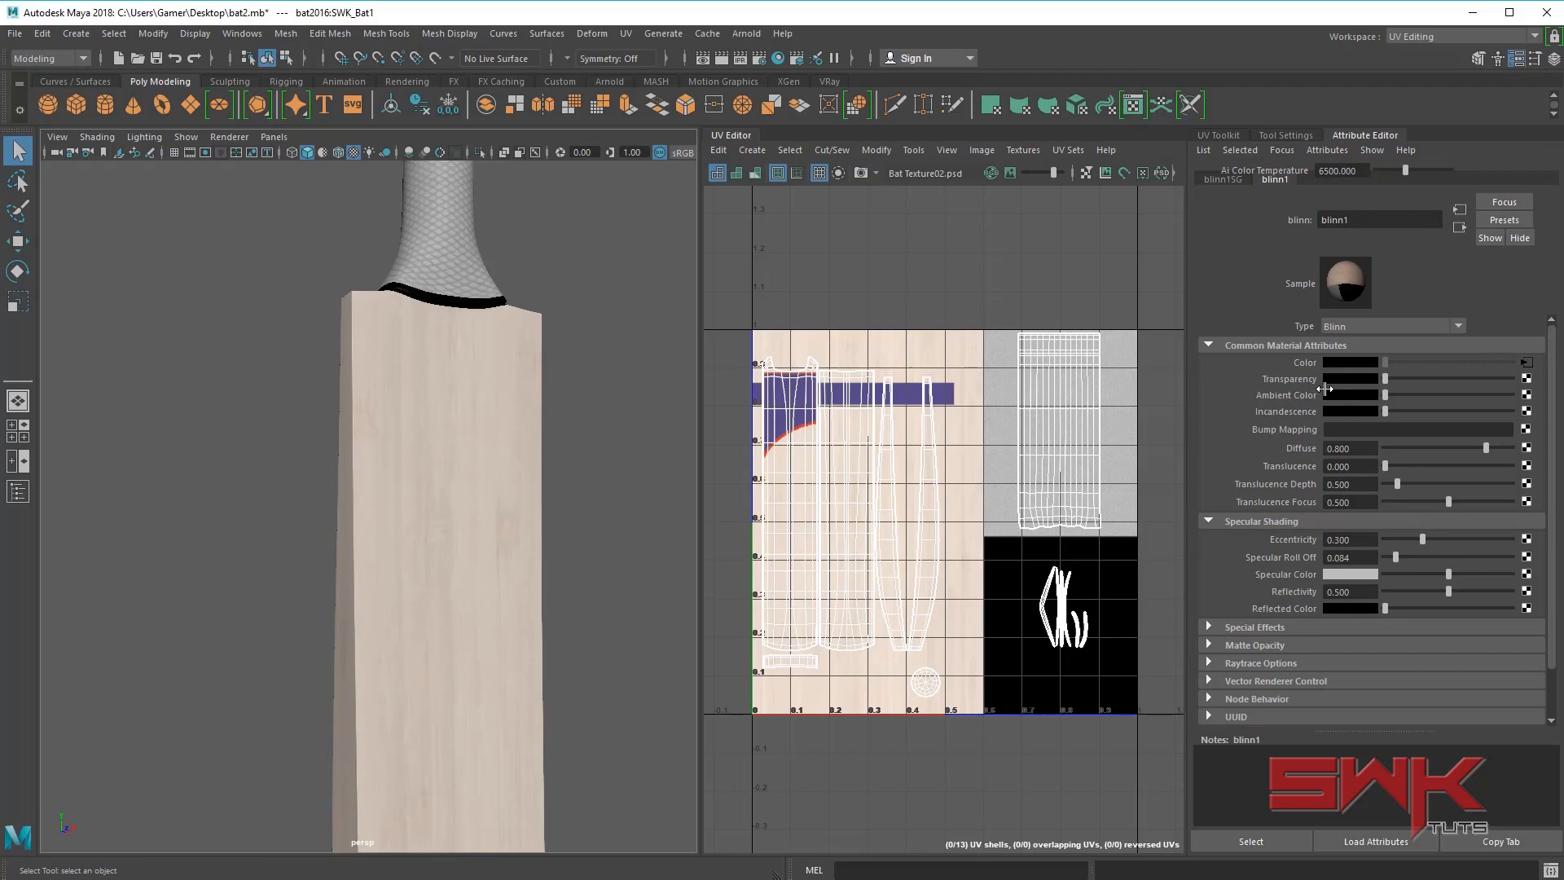
{"action": "left_click", "coordinate": [1526, 362]}
{"action": "left_click", "coordinate": [1348, 425]}
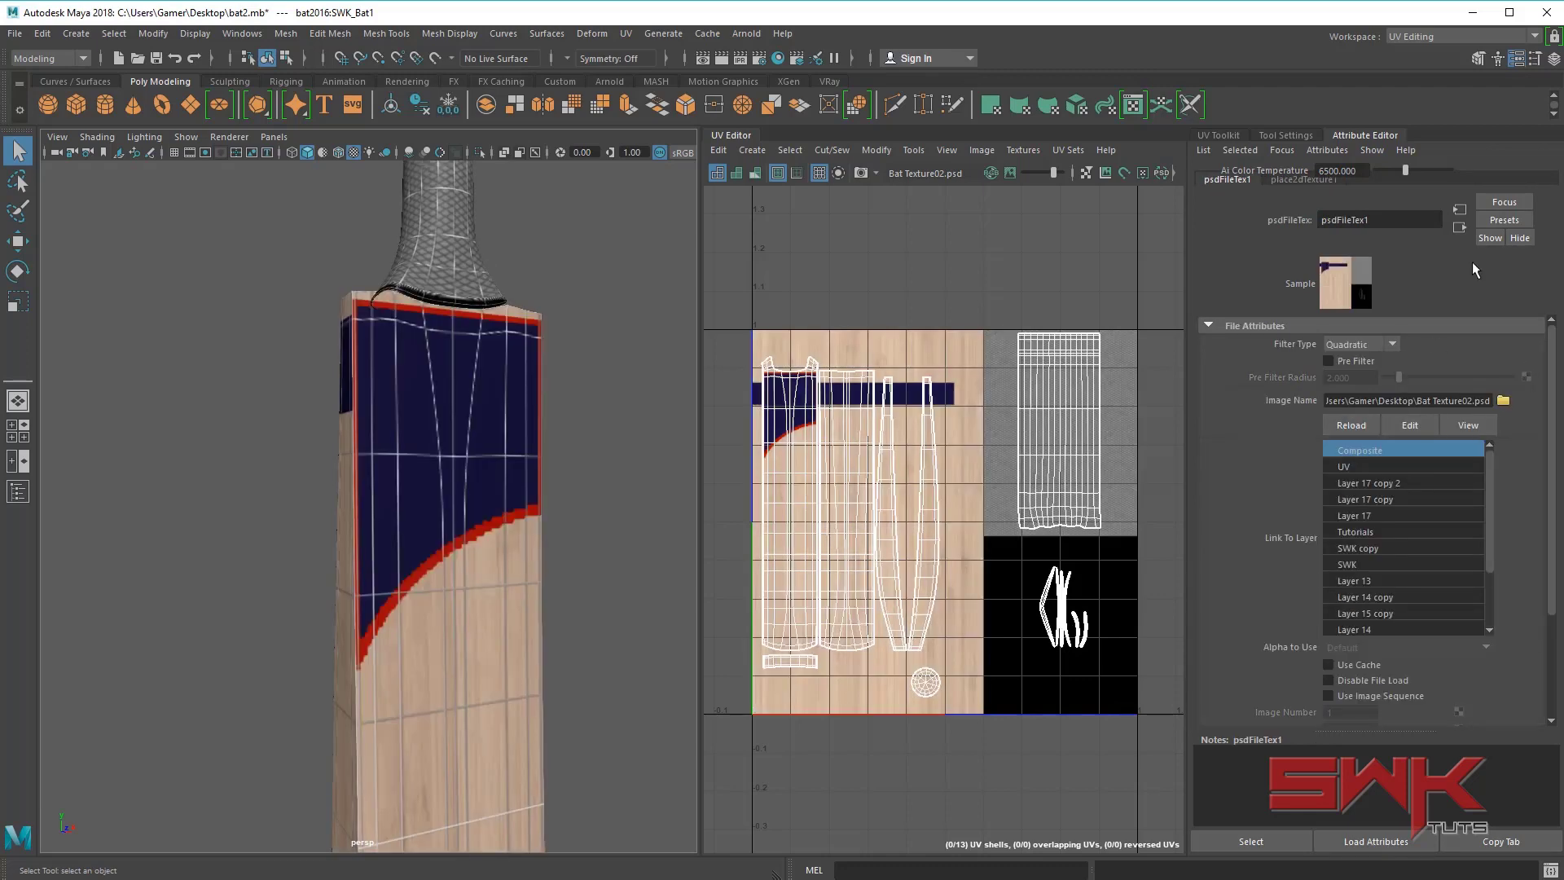
- Break the texture connection on blinn1's transparency, and inspect the blue graphics on the blade's face and side
{"action": "left_click_drag", "start_coordinate": [583, 481], "coordinate": [565, 589], "text": "alt"}
{"action": "left_click", "coordinate": [1461, 229]}
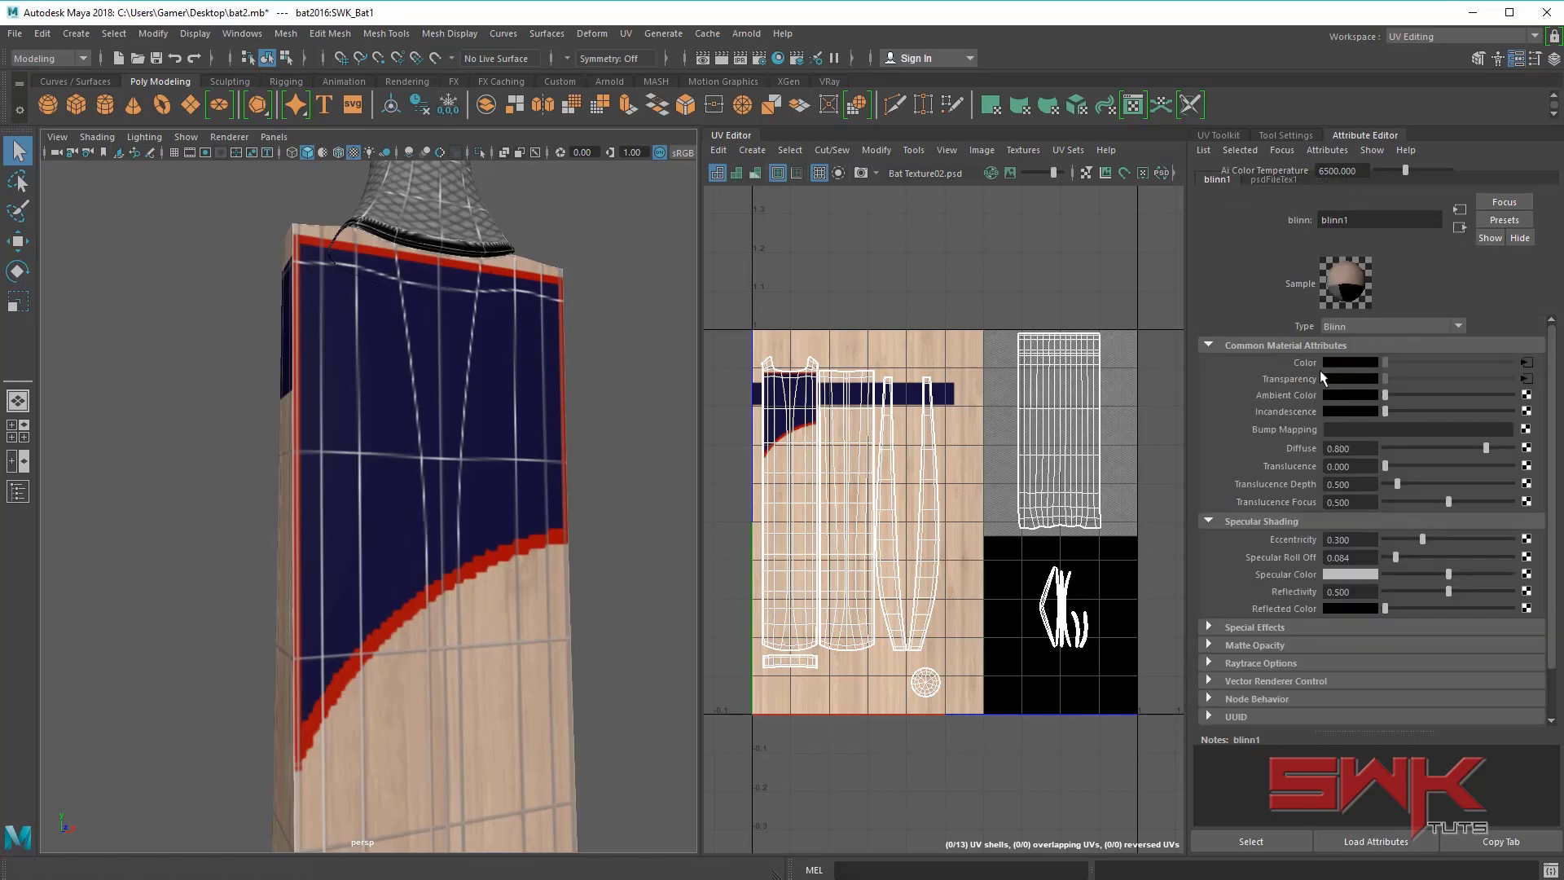
{"action": "right_click", "coordinate": [1288, 380]}
{"action": "left_click", "coordinate": [1307, 418]}
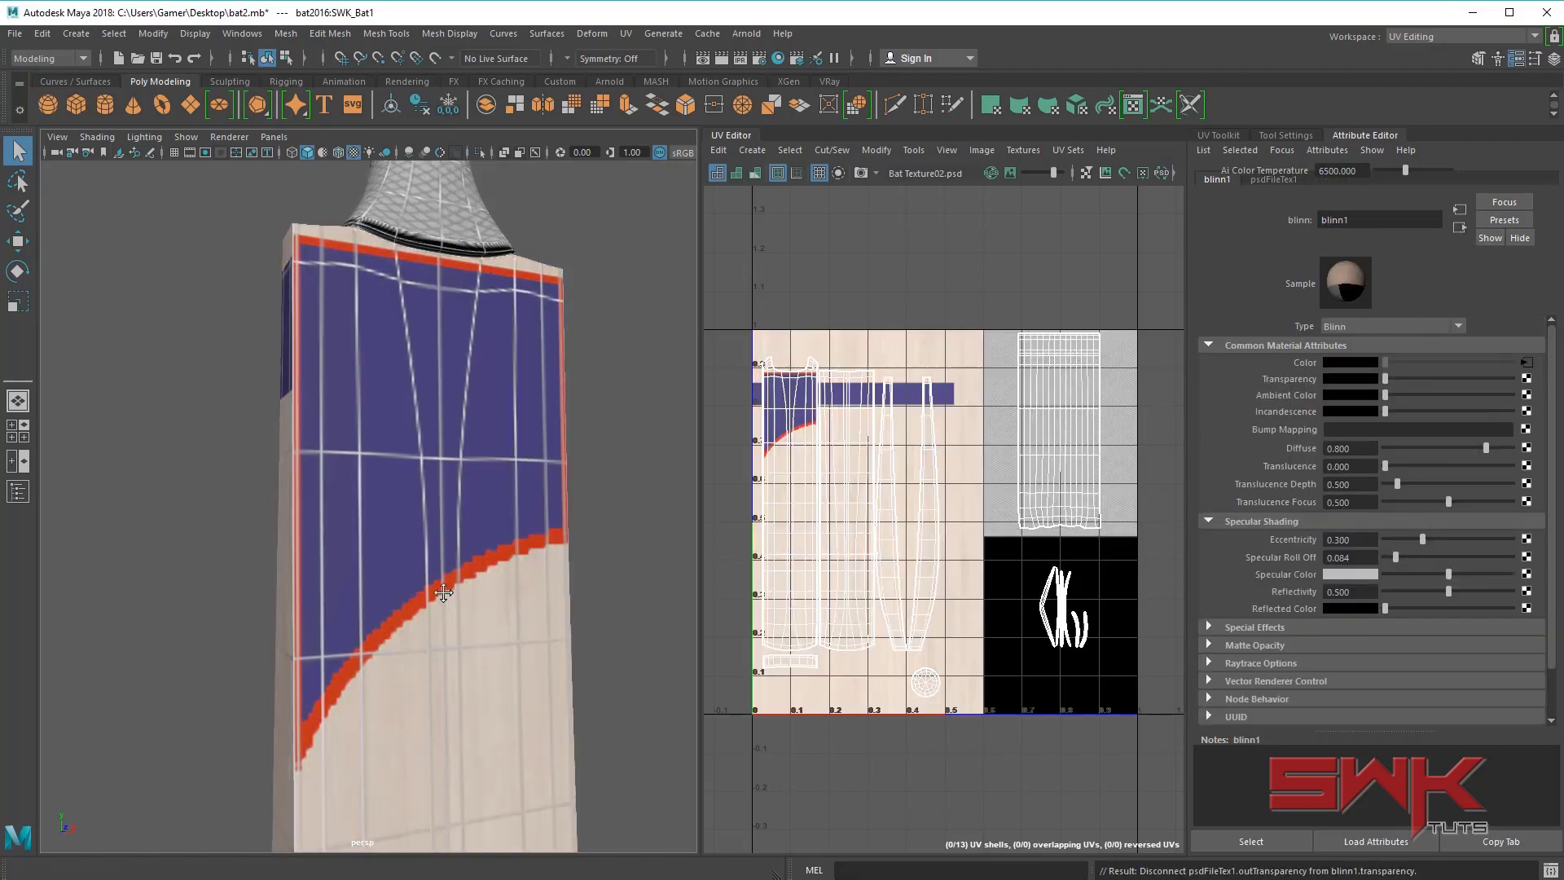
{"action": "left_click_drag", "start_coordinate": [505, 588], "coordinate": [481, 562], "text": "alt"}
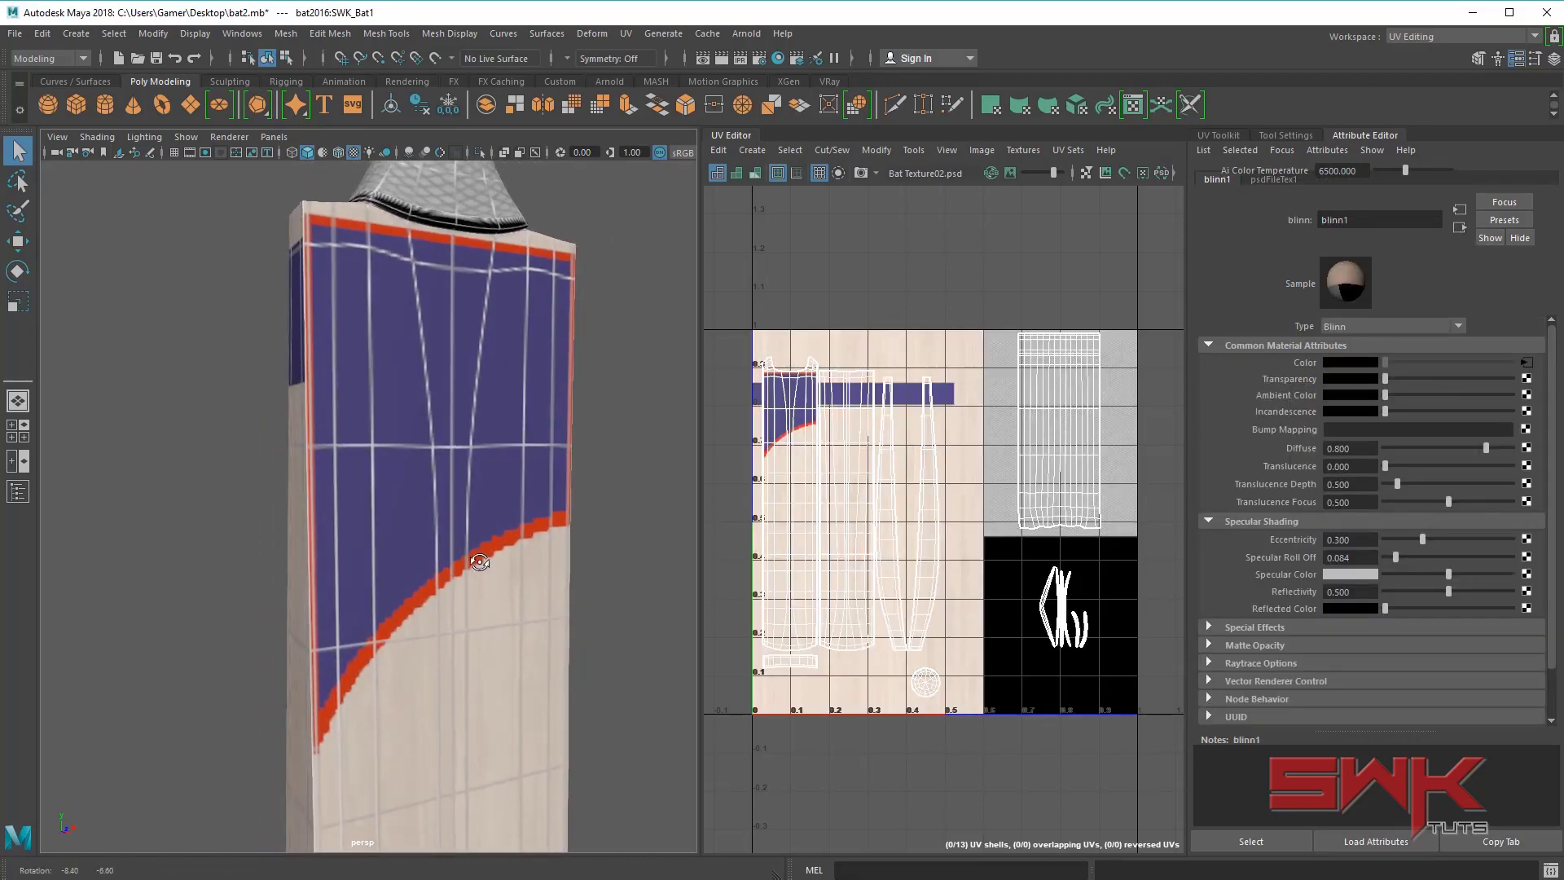
{"action": "left_click_drag", "start_coordinate": [434, 492], "coordinate": [541, 517], "text": "alt"}
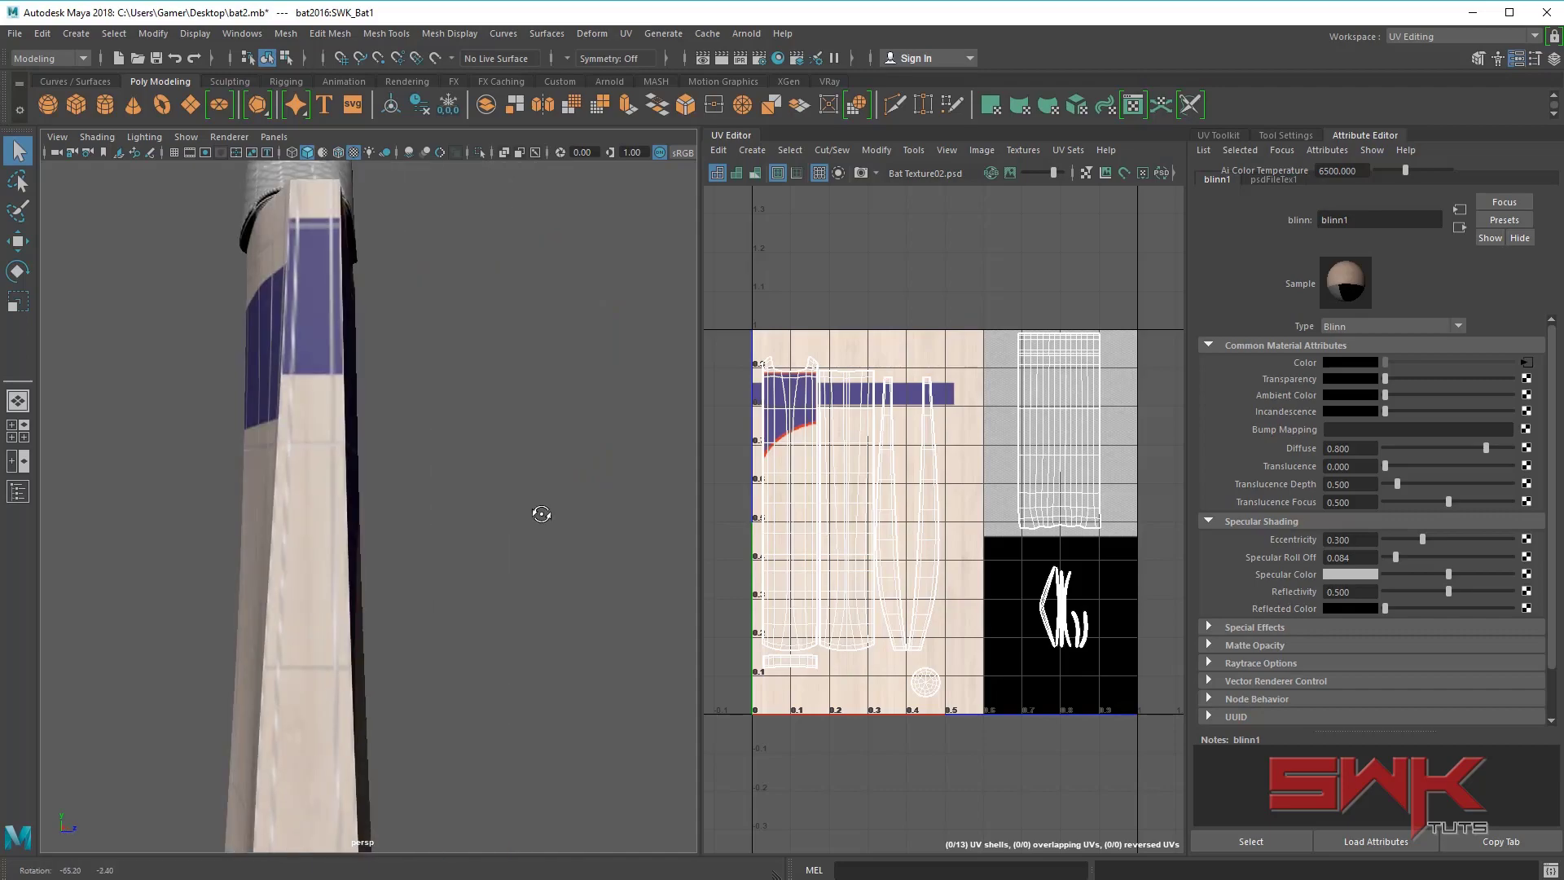
- Switch to Photoshop, hide the UV layer, save Bat Texture02.psd, and return to Maya
{"action": "key", "text": "alt+Tab"}
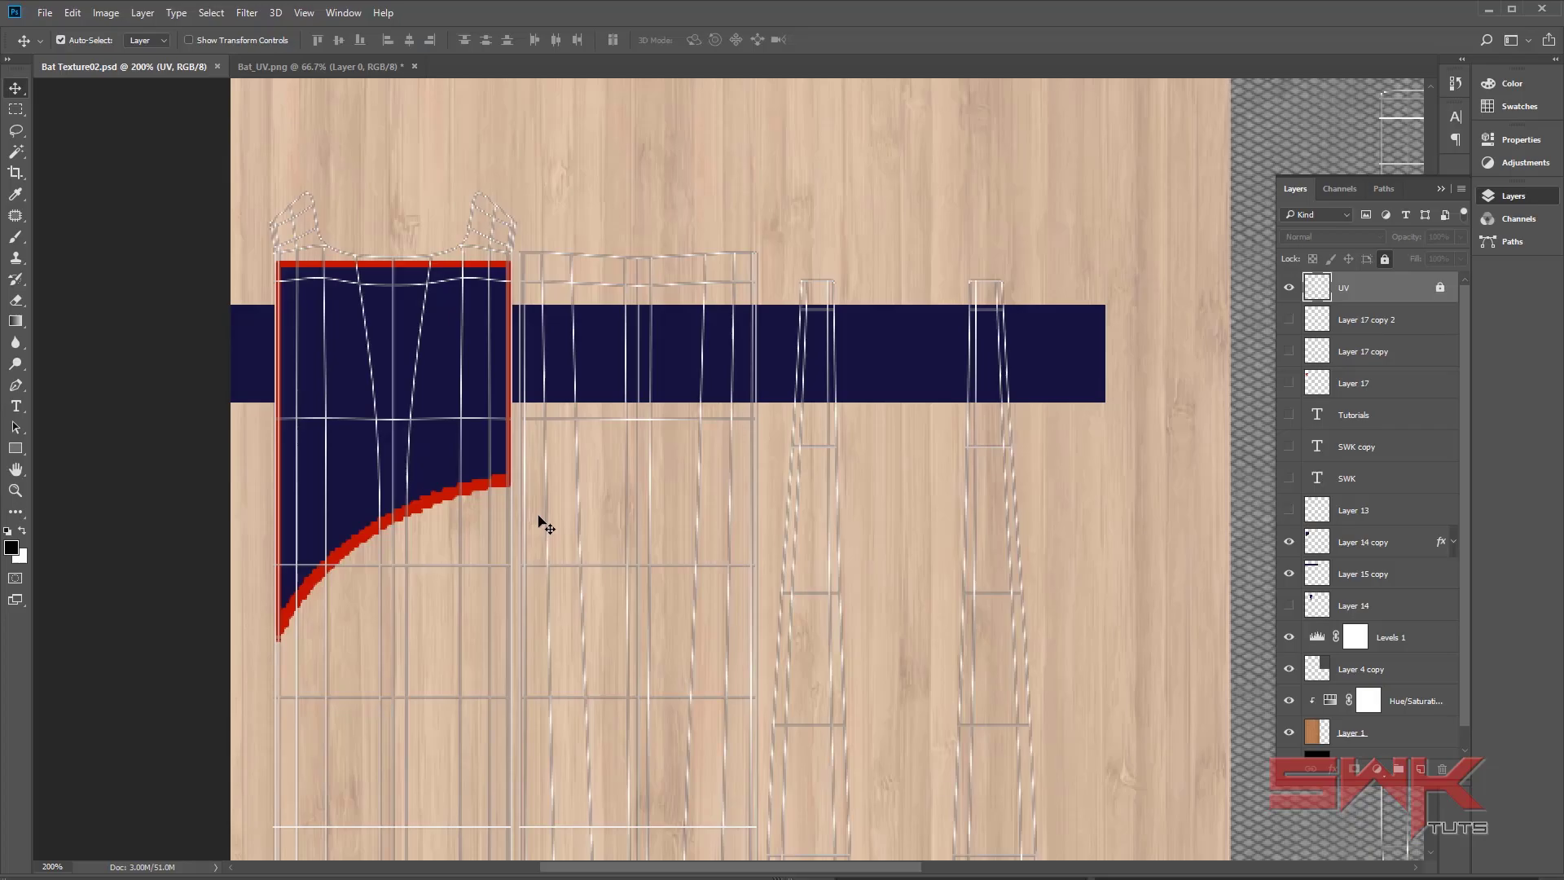
{"action": "left_click", "coordinate": [1289, 287]}
{"action": "key", "text": "ctrl+s"}
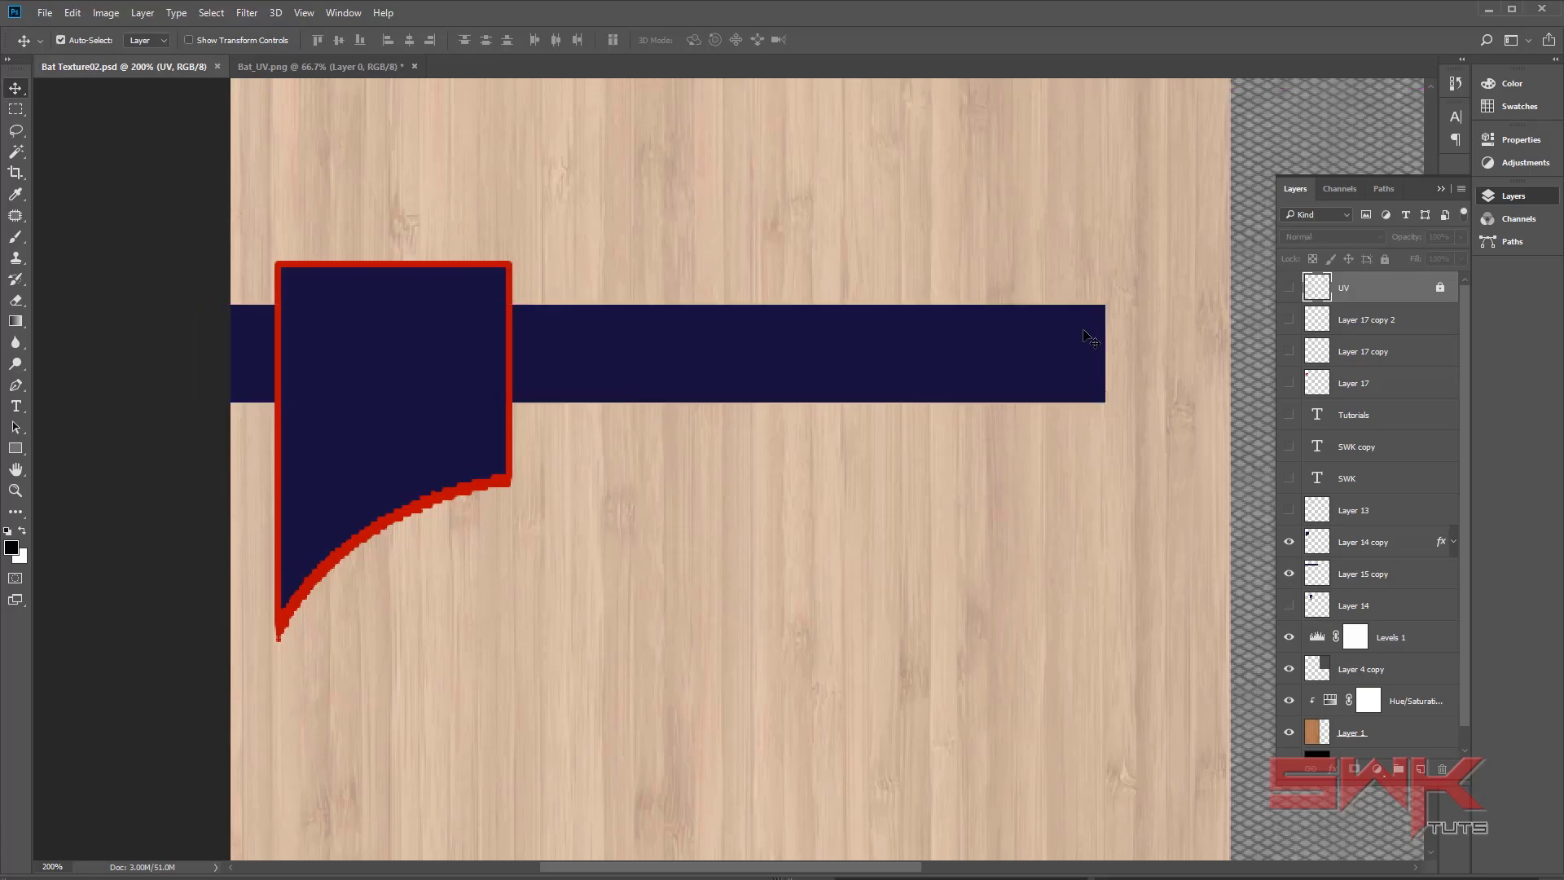
{"action": "key", "text": "alt+Tab"}
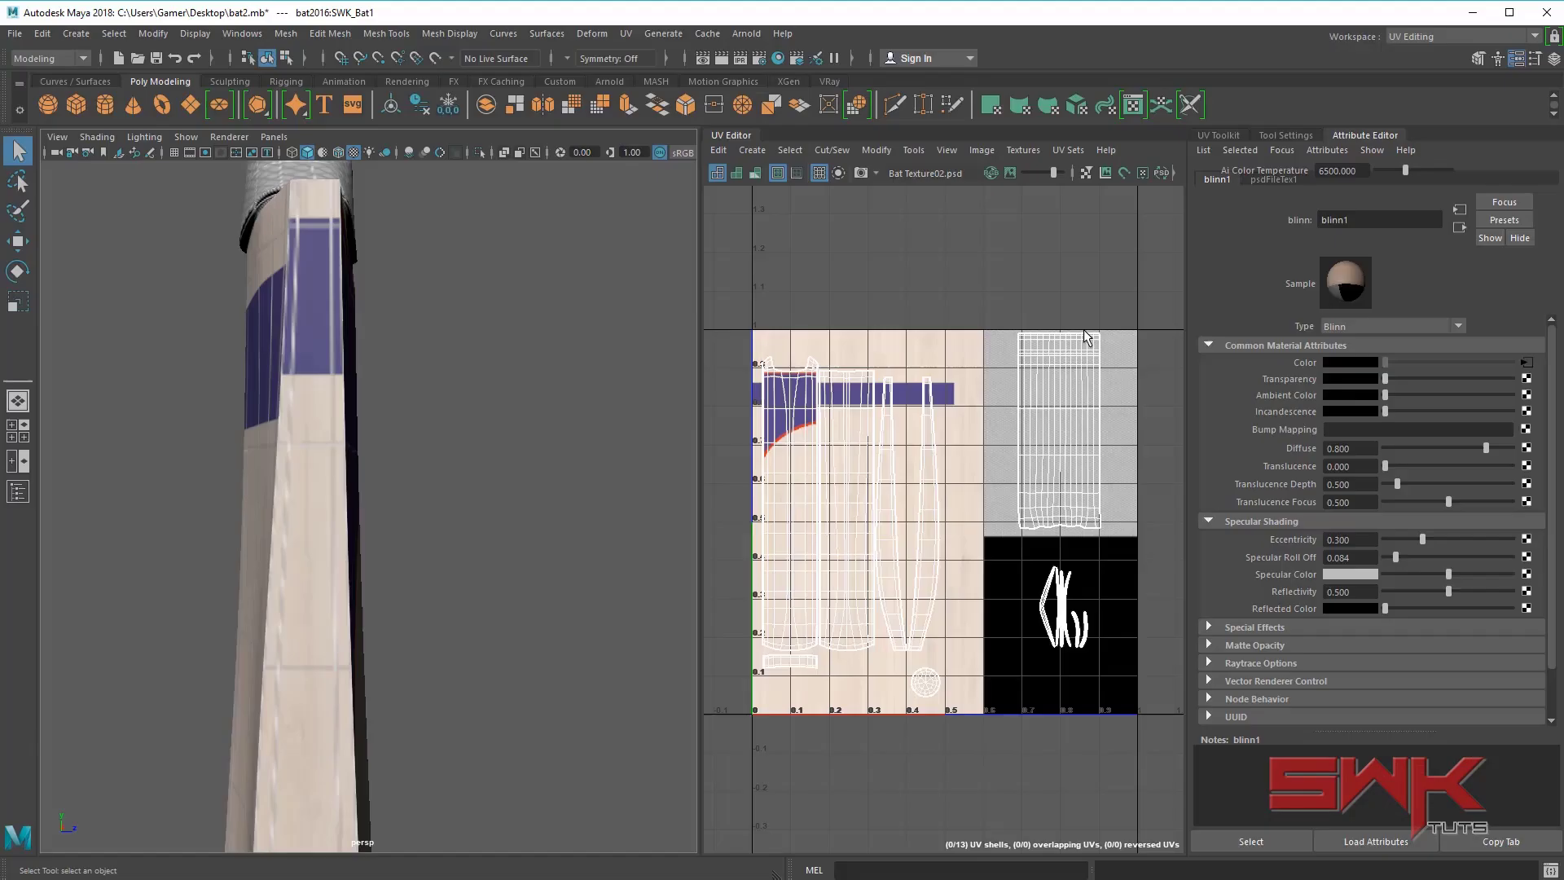
- Reload Bat Texture02.psd on blinn1's color, break its transparency connection, and view the blue band where the blade's back meets its side
{"action": "left_click", "coordinate": [1526, 364]}
{"action": "left_click", "coordinate": [1342, 417]}
{"action": "left_click_drag", "start_coordinate": [415, 530], "coordinate": [572, 601], "text": "alt"}
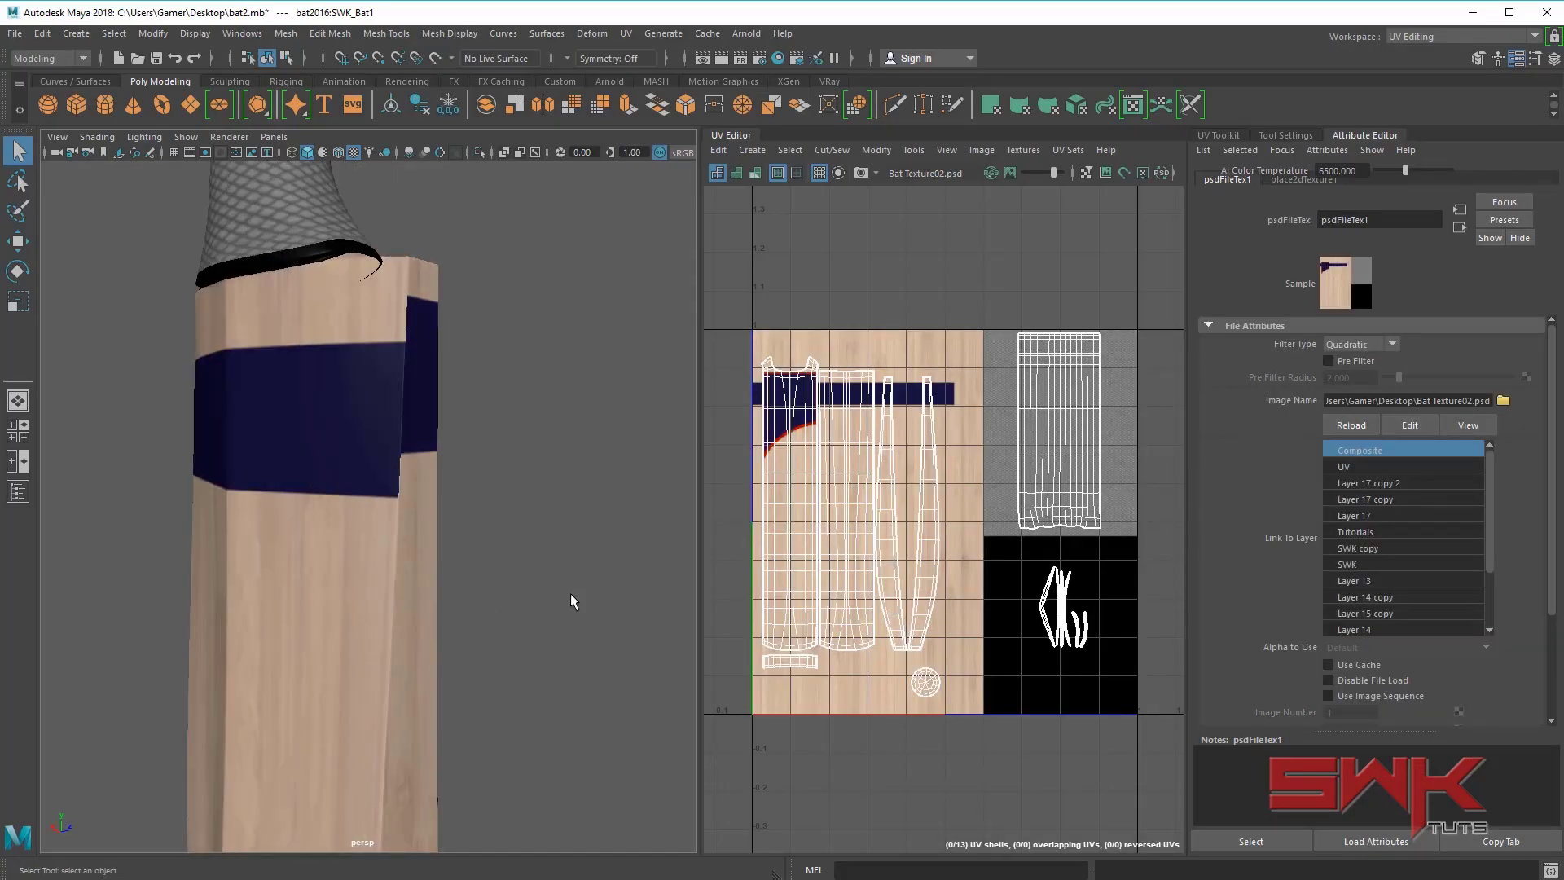
{"action": "left_click", "coordinate": [1458, 227]}
{"action": "right_click", "coordinate": [1271, 378]}
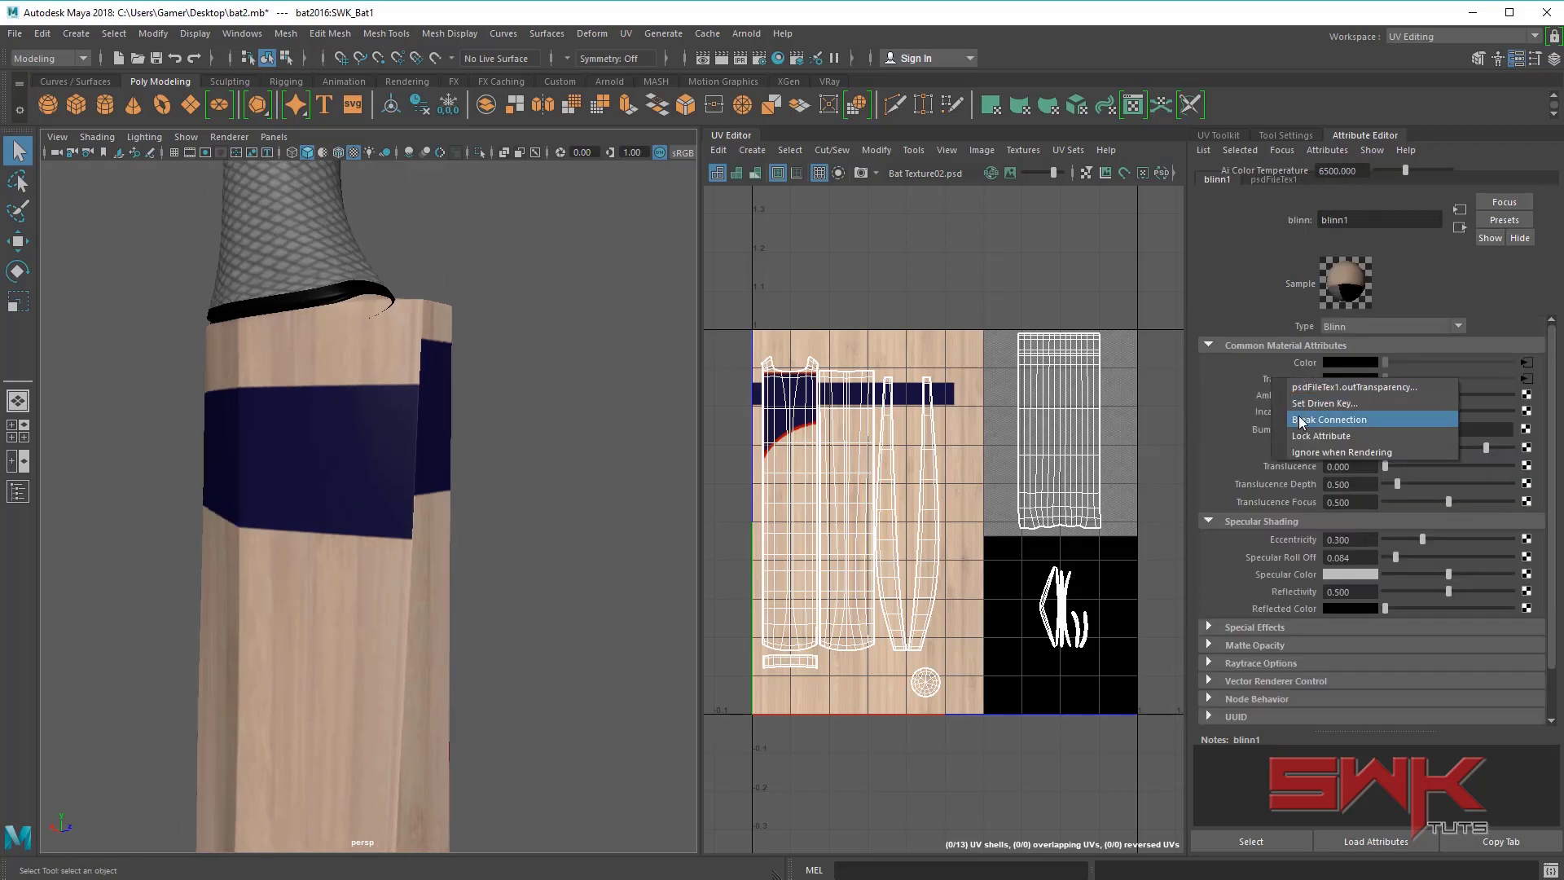
{"action": "left_click", "coordinate": [1300, 418]}
{"action": "mouse_move", "coordinate": [527, 677]}
{"action": "left_mouse_down", "text": "alt"}
{"action": "mouse_move", "coordinate": [506, 660]}
{"action": "mouse_move", "coordinate": [543, 693]}
{"action": "left_mouse_up", "text": "alt"}
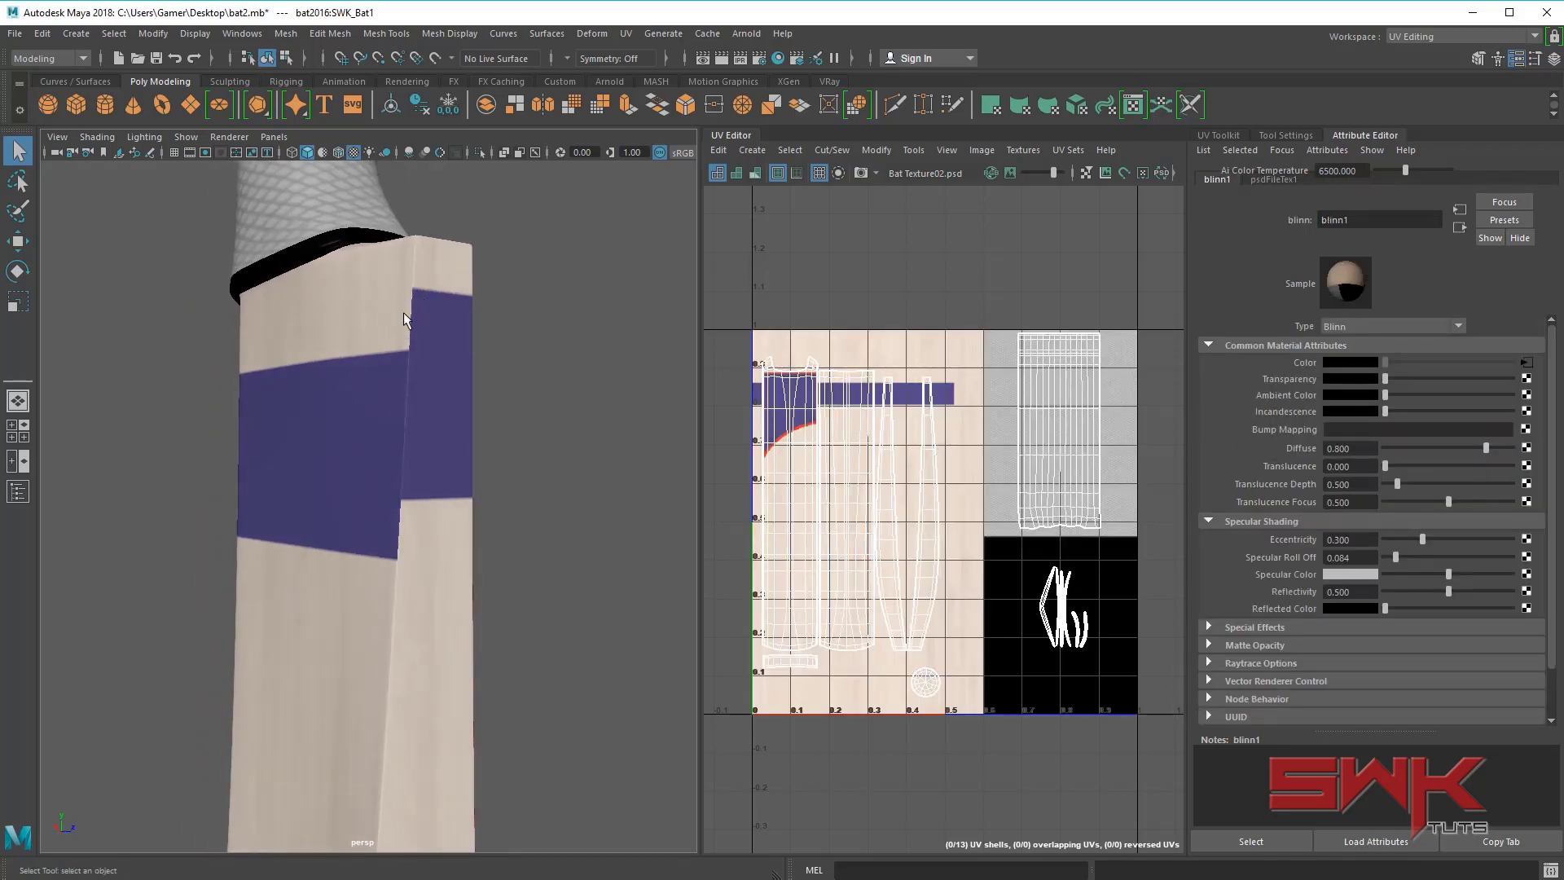
{"action": "left_click_drag", "start_coordinate": [413, 378], "coordinate": [468, 486], "text": "alt"}
- Select the two narrow side UV shells and move them slightly up so the blue band lines up across the blade's edge
{"action": "right_click_drag", "start_coordinate": [961, 539], "coordinate": [992, 570], "text": "alt"}
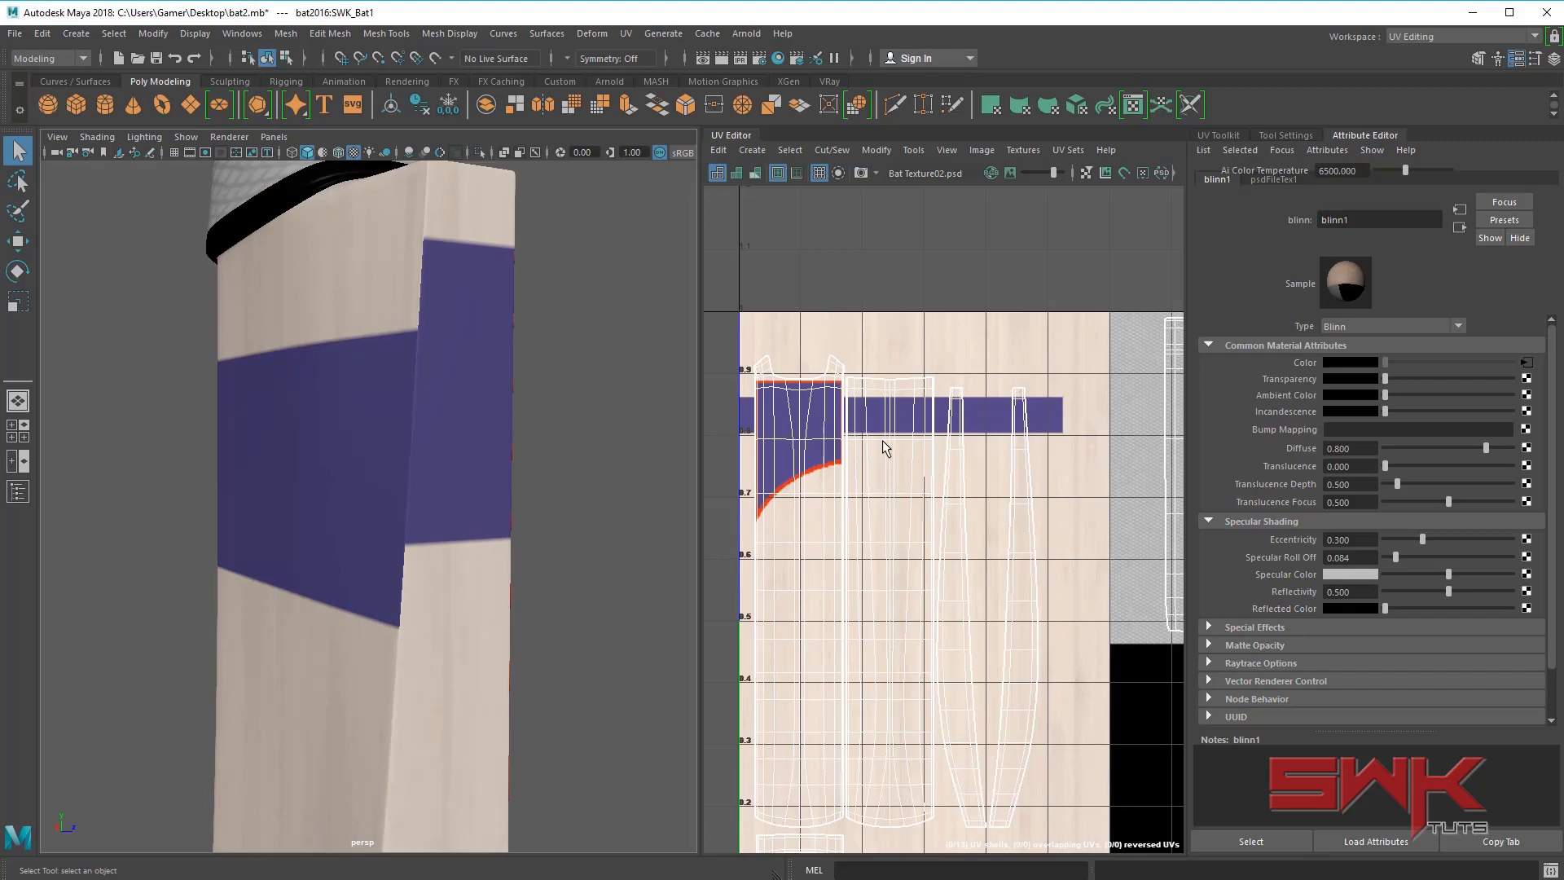
{"action": "right_click_drag", "start_coordinate": [883, 441], "coordinate": [963, 509], "text": "alt"}
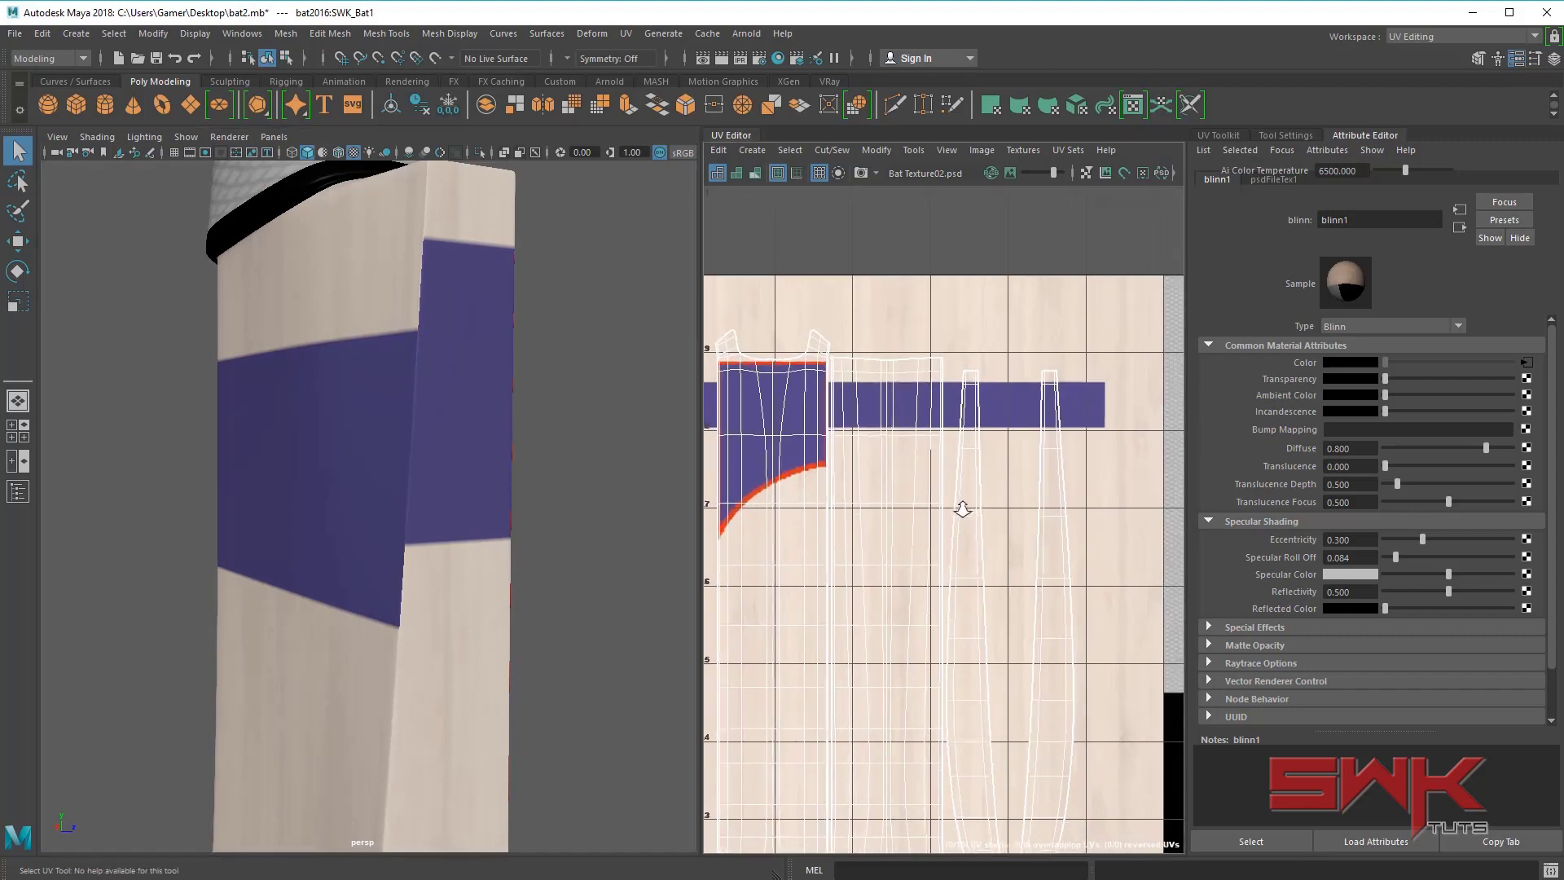
{"action": "middle_click_drag", "start_coordinate": [964, 510], "coordinate": [943, 580], "text": "alt"}
{"action": "right_click_drag", "start_coordinate": [980, 511], "coordinate": [1048, 507]}
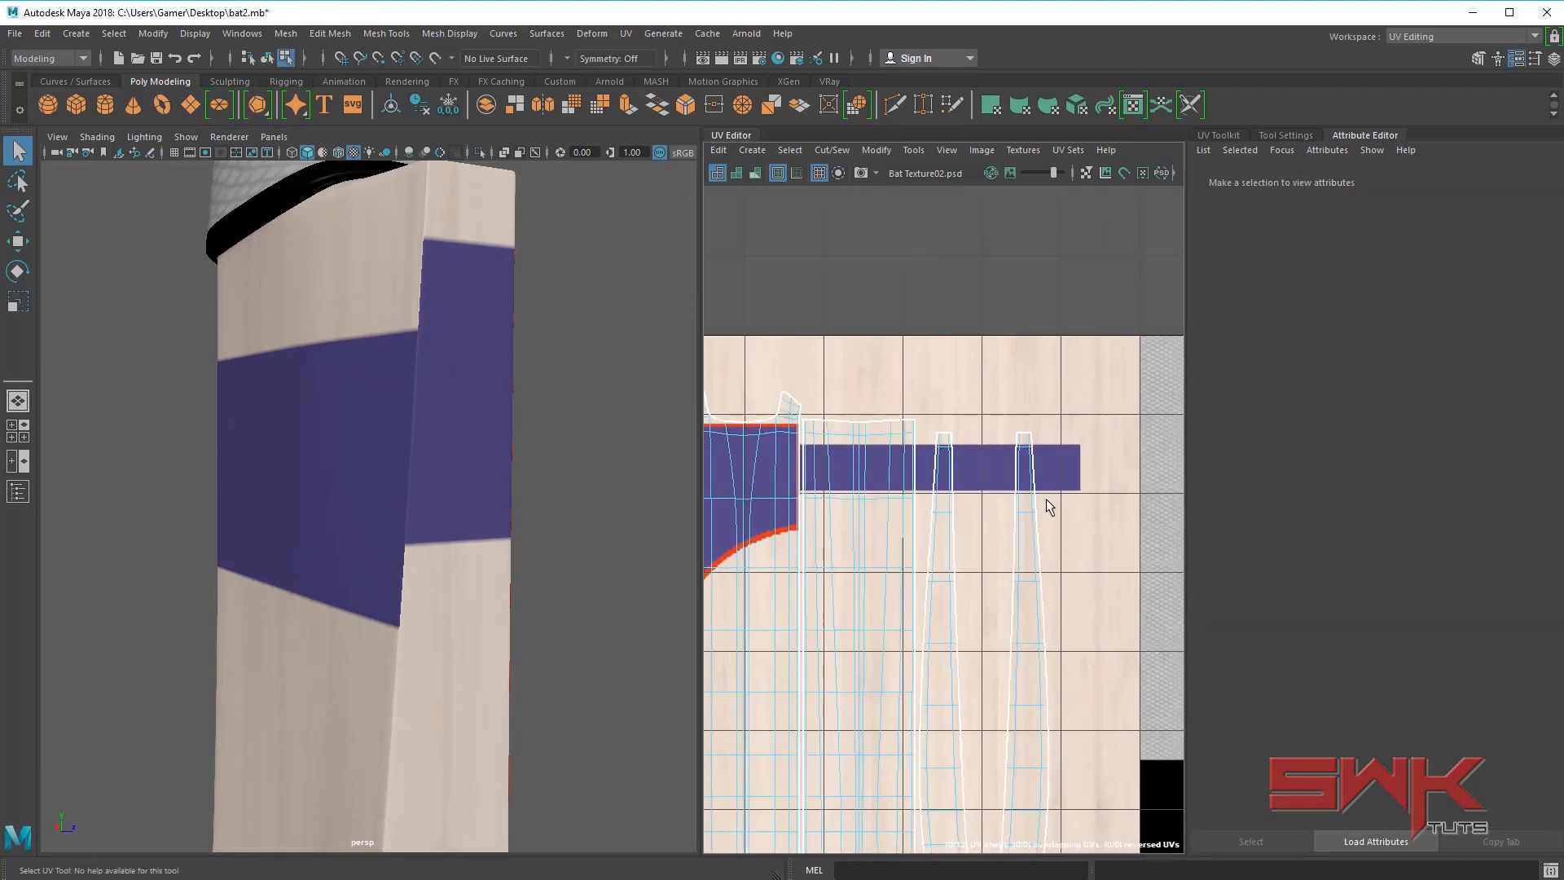
{"action": "left_click_drag", "start_coordinate": [927, 523], "coordinate": [958, 503]}
{"action": "right_click_drag", "start_coordinate": [962, 525], "coordinate": [997, 552], "text": "shift"}
{"action": "middle_click_drag", "start_coordinate": [951, 566], "coordinate": [946, 612], "text": "alt"}
{"action": "key", "text": "w"}
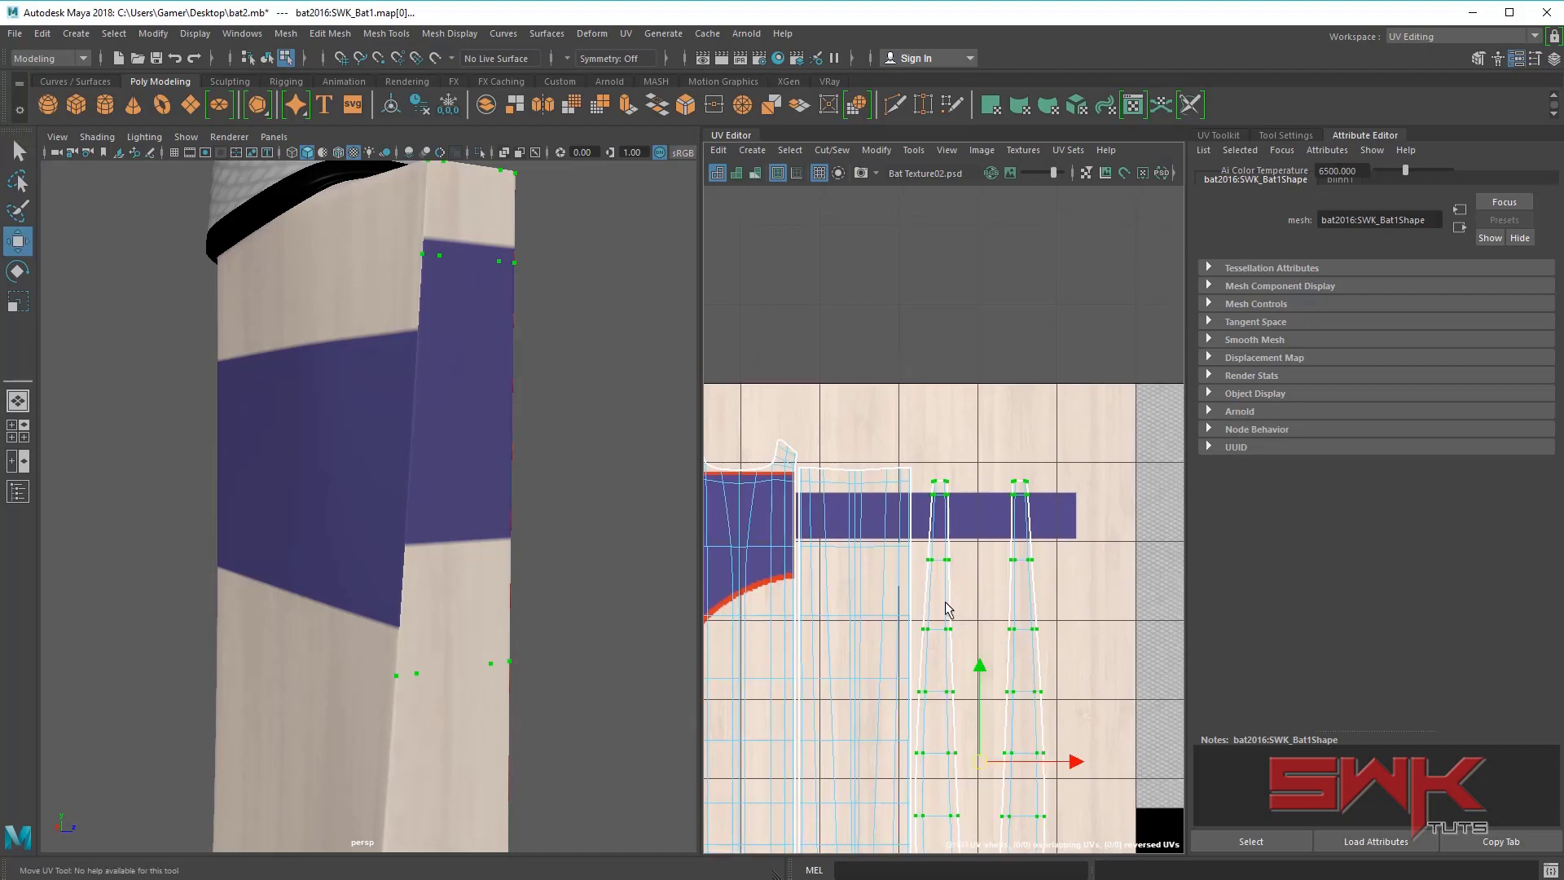
{"action": "scroll", "coordinate": [947, 581], "scroll_direction": "up", "scroll_amount": 2}
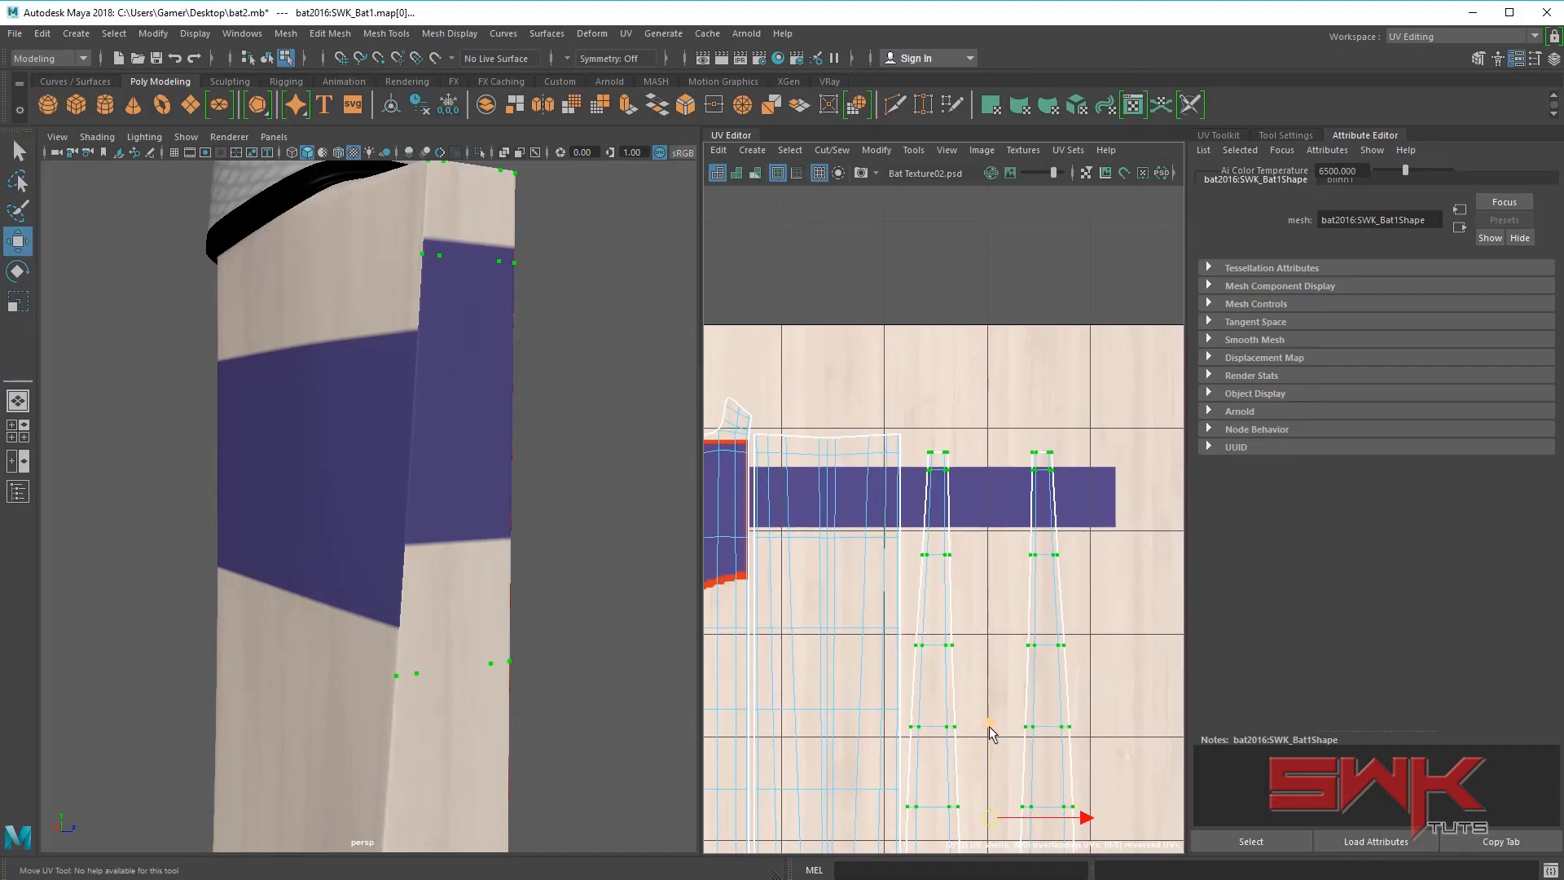
{"action": "left_click_drag", "start_coordinate": [989, 725], "coordinate": [972, 708]}
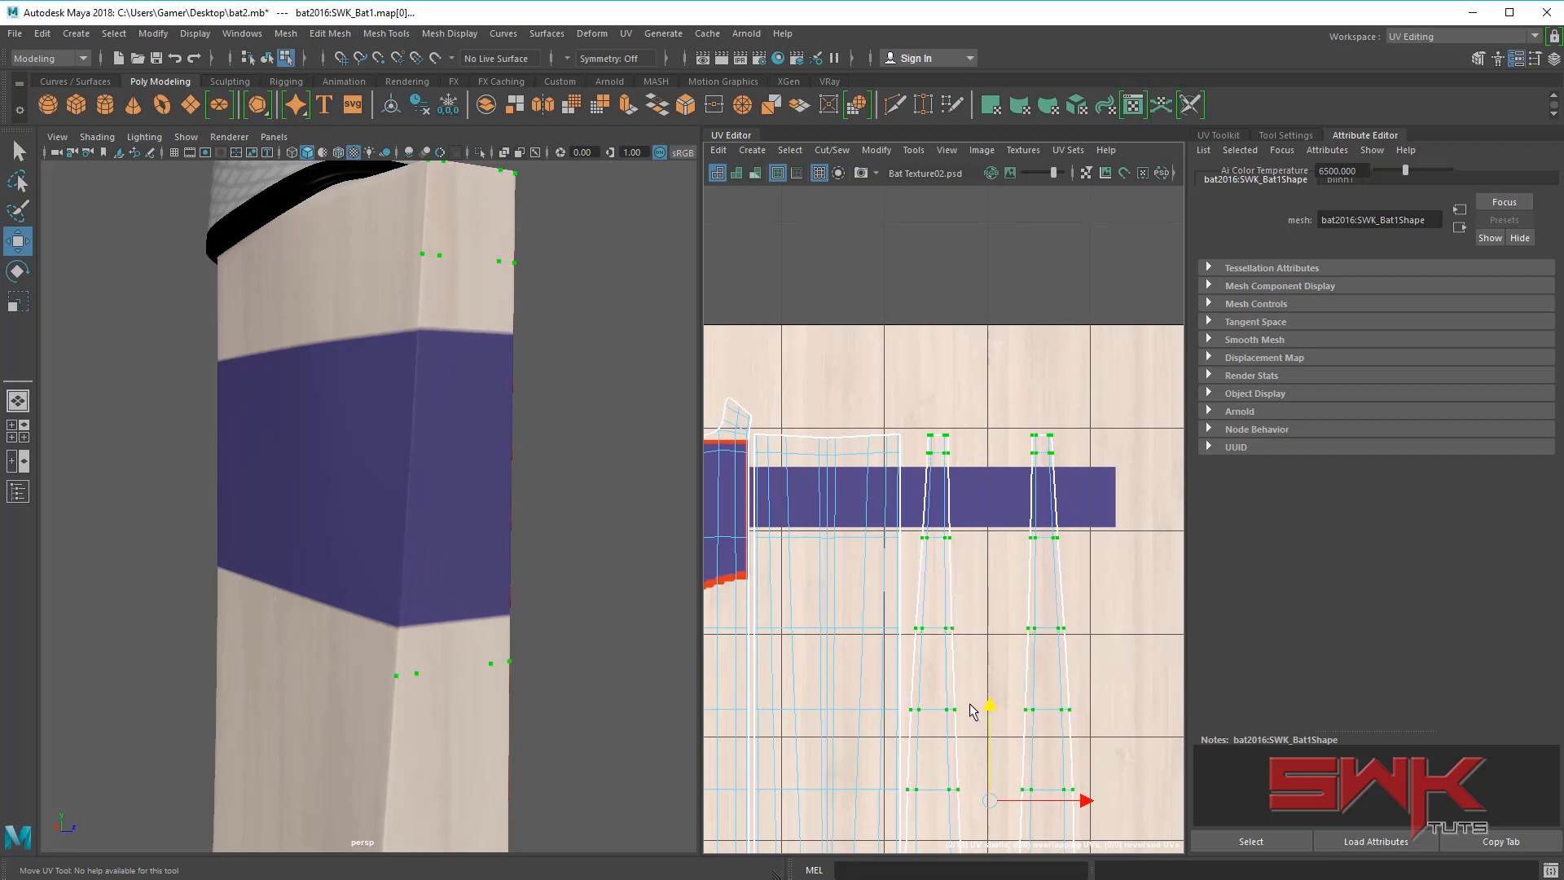
- Inspect the blue band around the blade's sides and the complete UV layout over the texture
{"action": "left_click_drag", "start_coordinate": [485, 594], "coordinate": [457, 569], "text": "alt"}
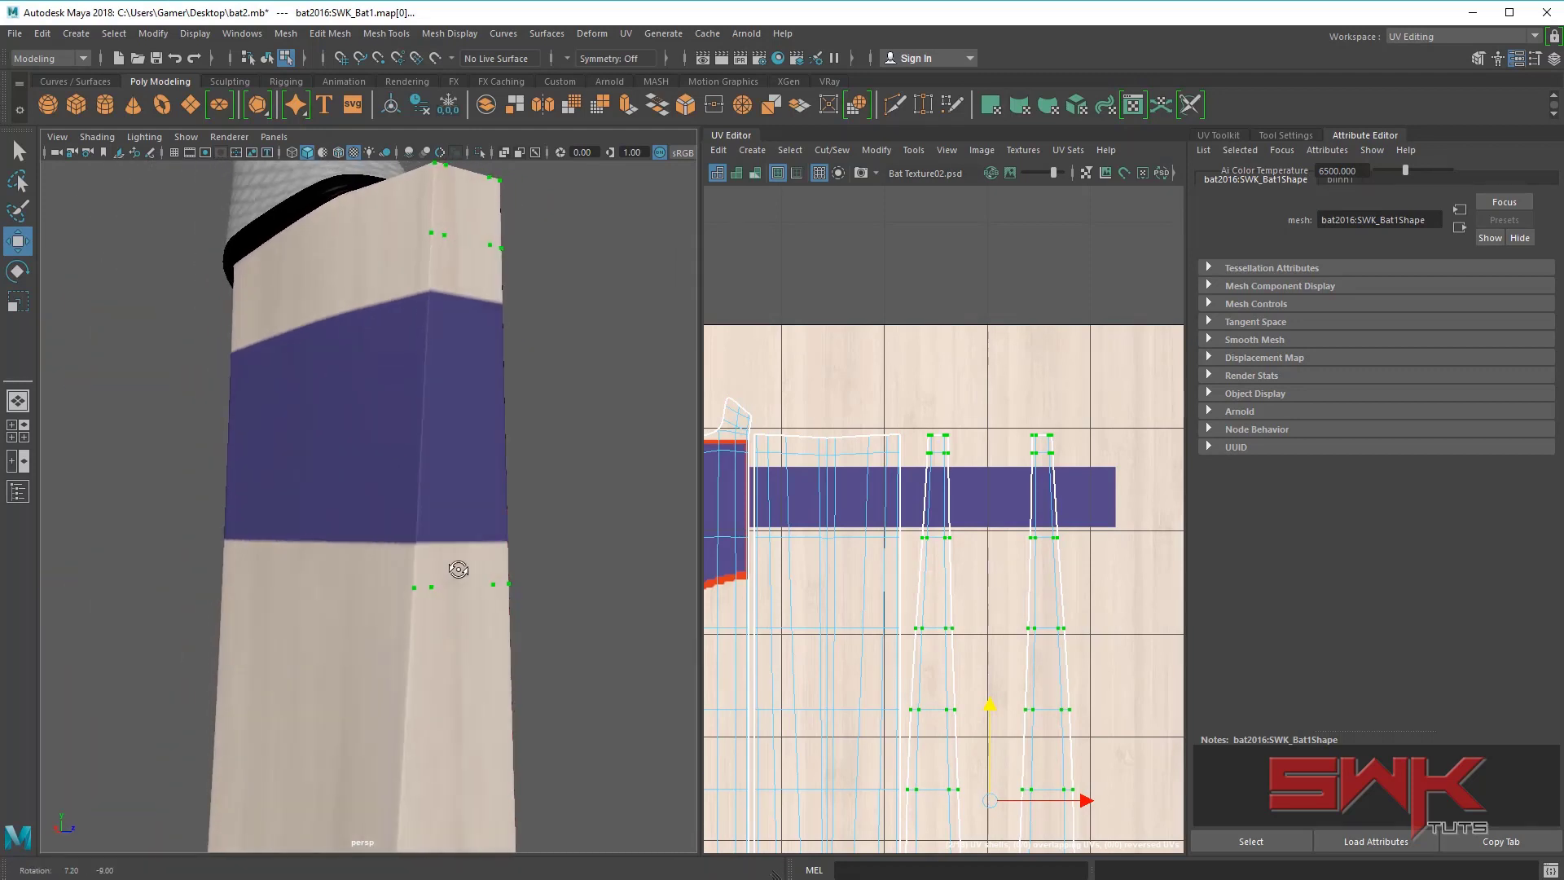
{"action": "right_click_drag", "start_coordinate": [457, 569], "coordinate": [421, 574], "text": "alt"}
{"action": "left_click_drag", "start_coordinate": [421, 573], "coordinate": [498, 575], "text": "alt"}
{"action": "scroll", "coordinate": [857, 560], "scroll_direction": "down", "scroll_amount": 3}
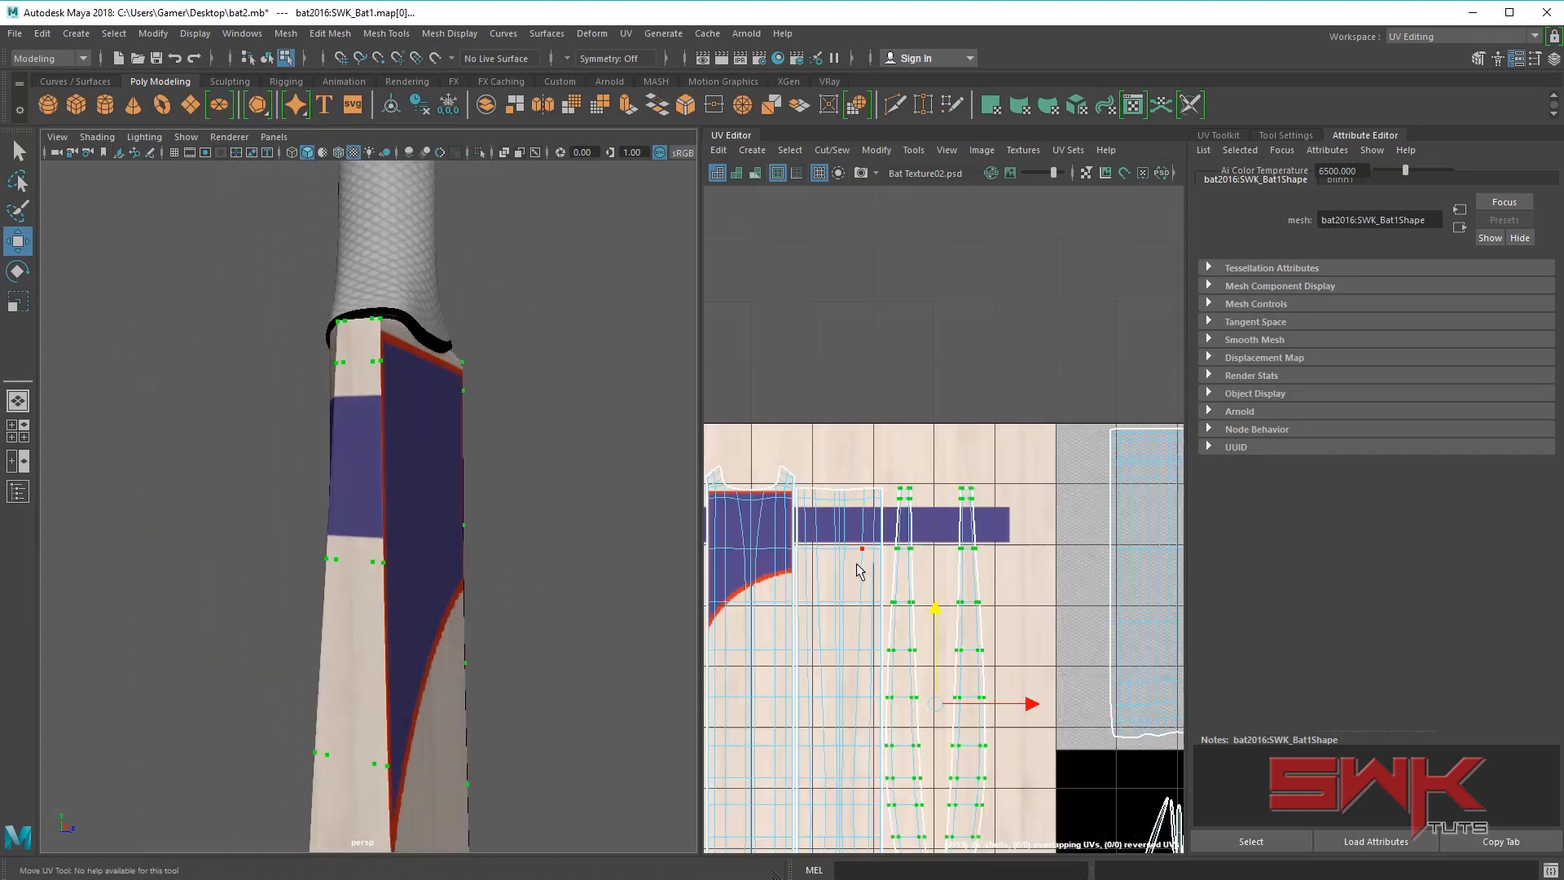
{"action": "middle_click_drag", "start_coordinate": [853, 576], "coordinate": [876, 466], "text": "alt"}
{"action": "scroll", "coordinate": [876, 467], "scroll_direction": "down", "scroll_amount": 2}
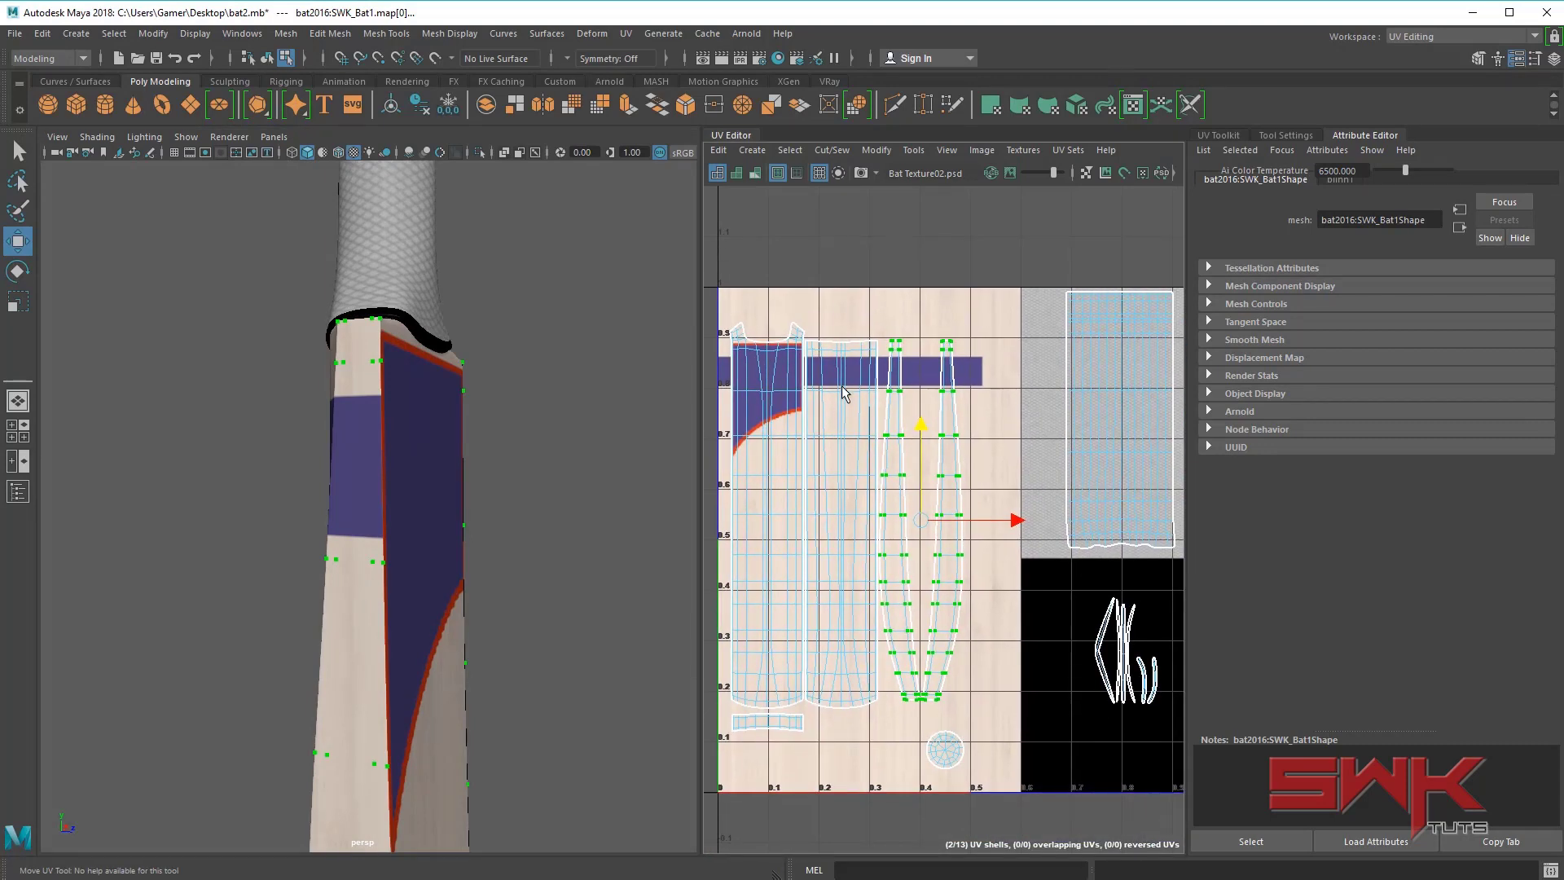
- Export a 1024 × 1024 PNG UV snapshot of the whole bat, overwriting Bat_UV on the desktop
{"action": "key", "text": "F8"}
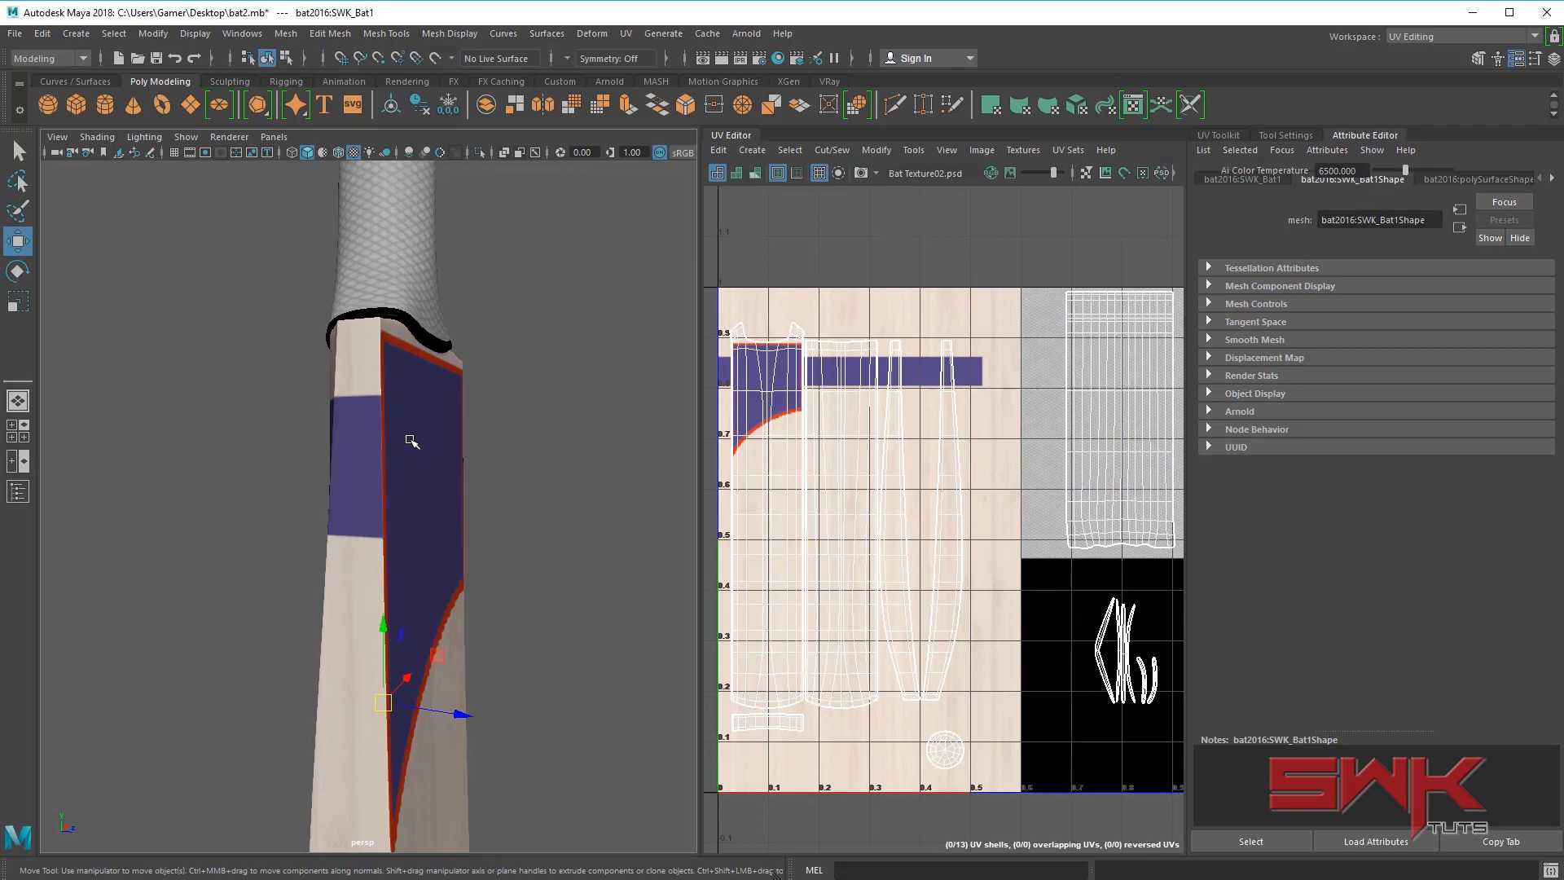
{"action": "left_click", "coordinate": [860, 173]}
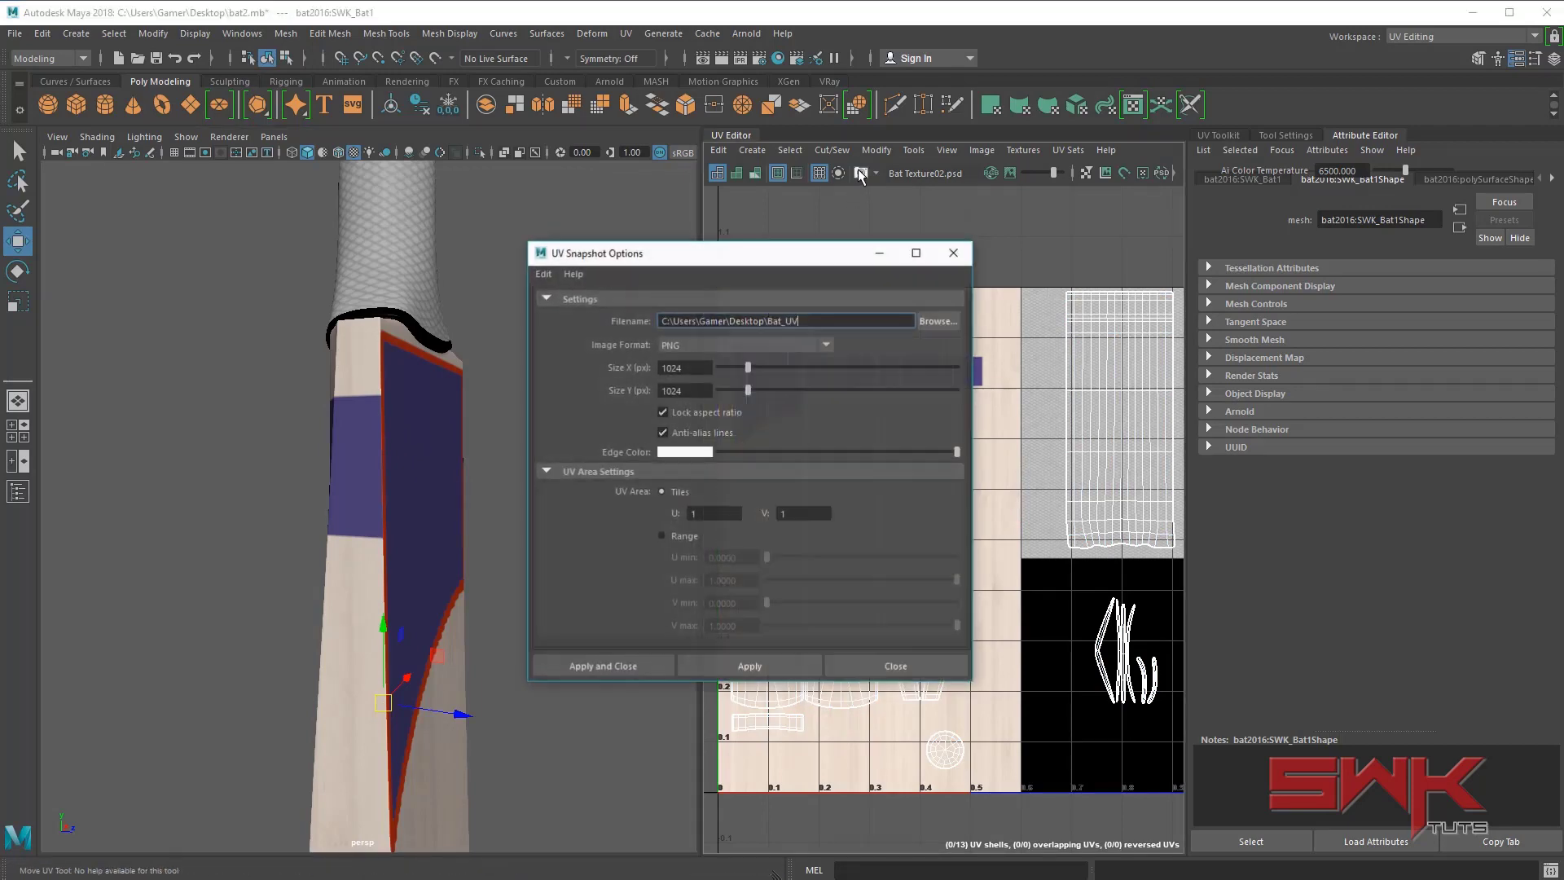
{"action": "left_click", "coordinate": [626, 668]}
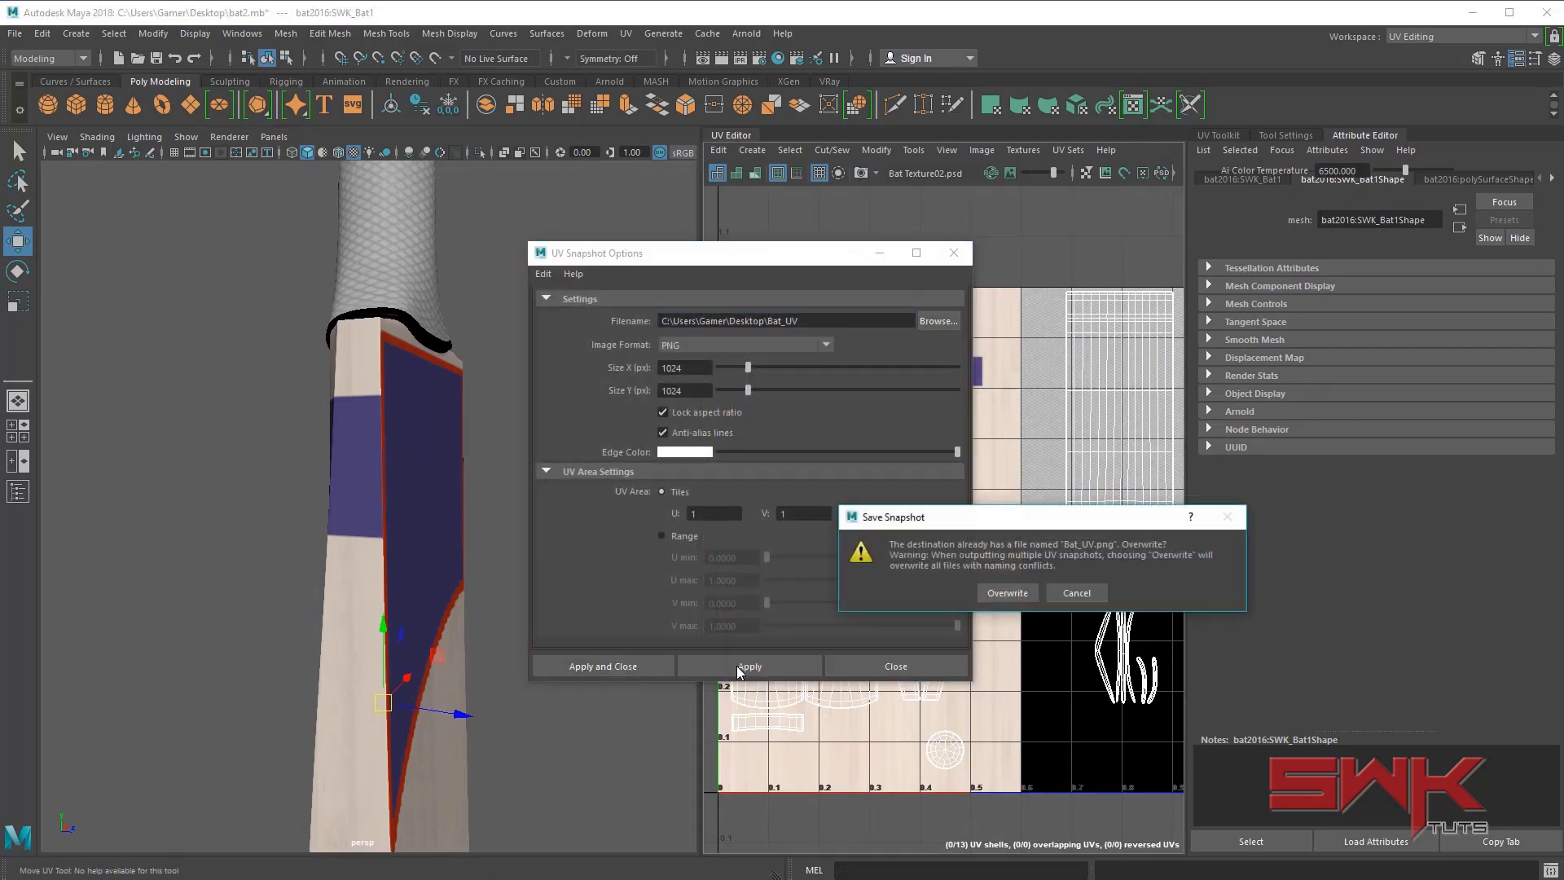
{"action": "left_click", "coordinate": [1000, 597]}
- Switch to Photoshop, close the old Bat_UV.png without saving, and open the newly exported Bat_UV.png
{"action": "key", "text": "alt+Tab"}
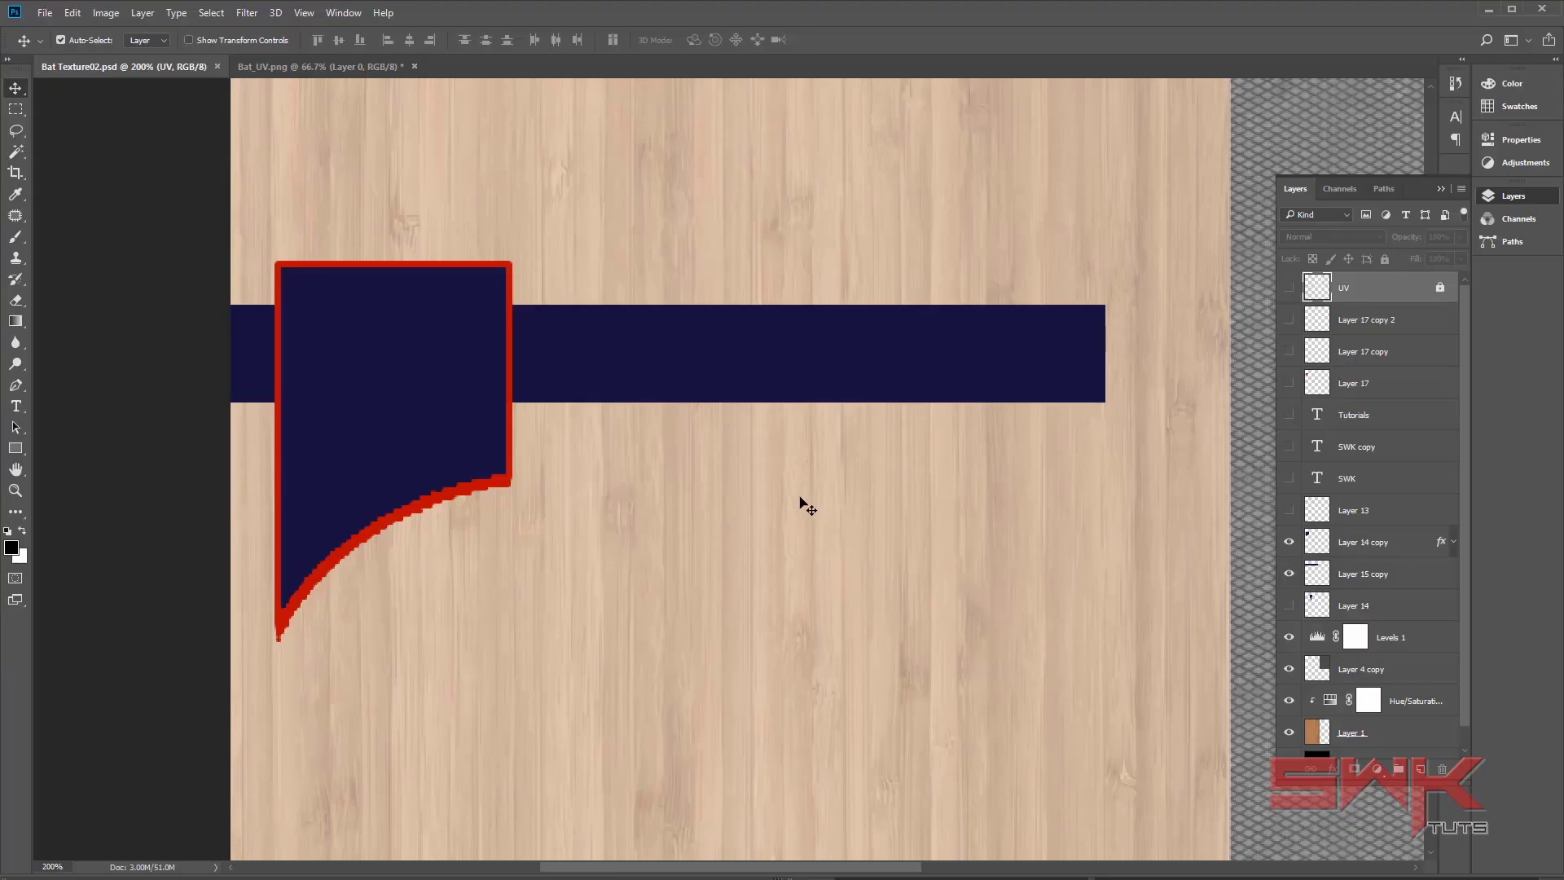
{"action": "left_click", "coordinate": [414, 66]}
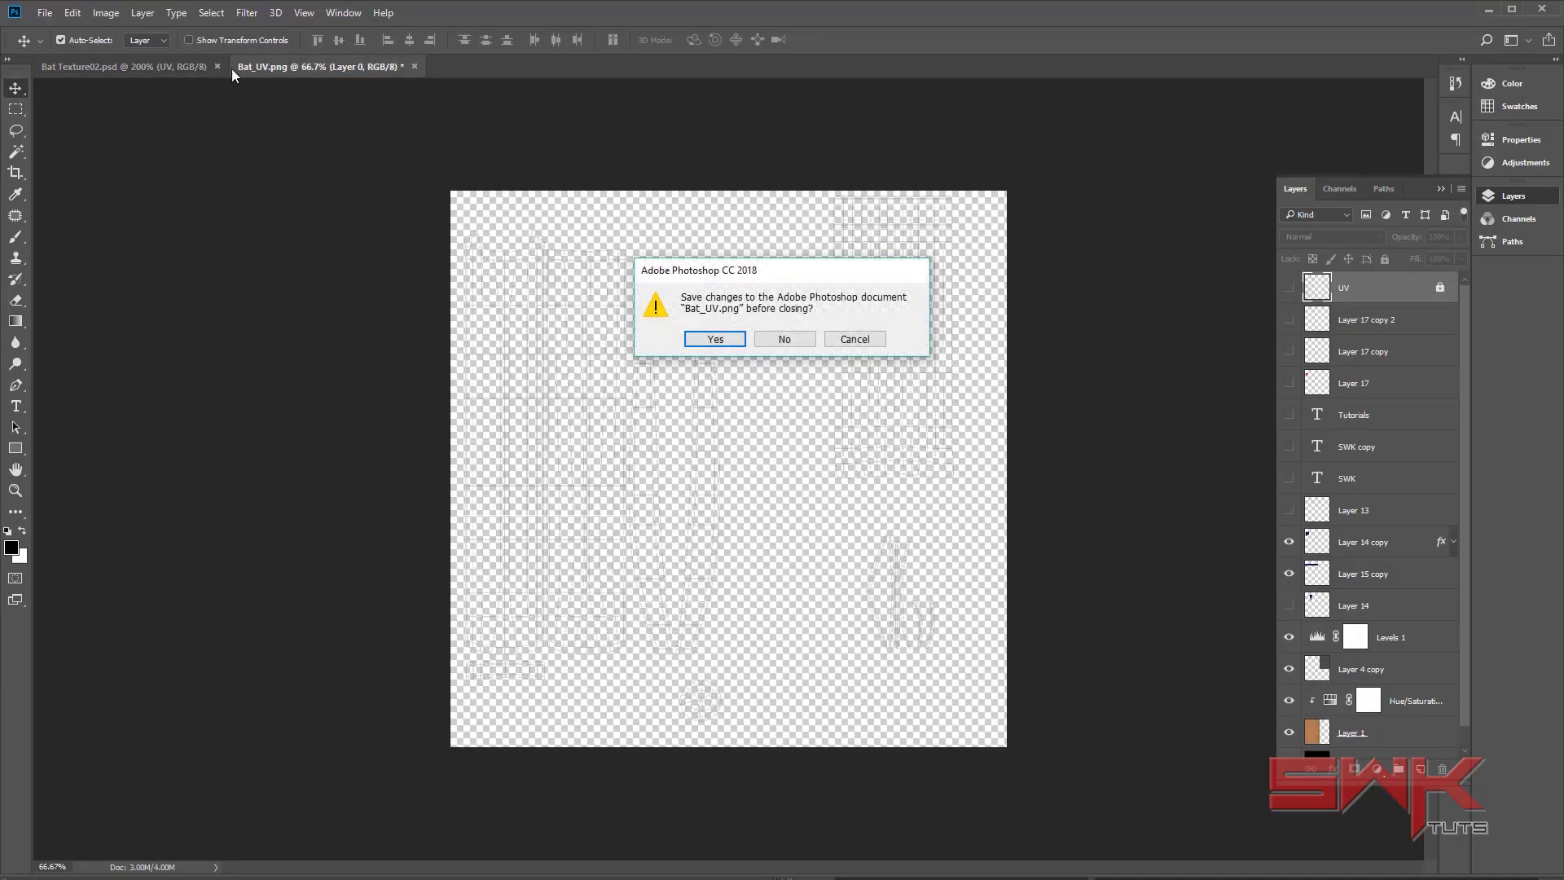
{"action": "left_click", "coordinate": [784, 338]}
{"action": "left_click", "coordinate": [46, 13]}
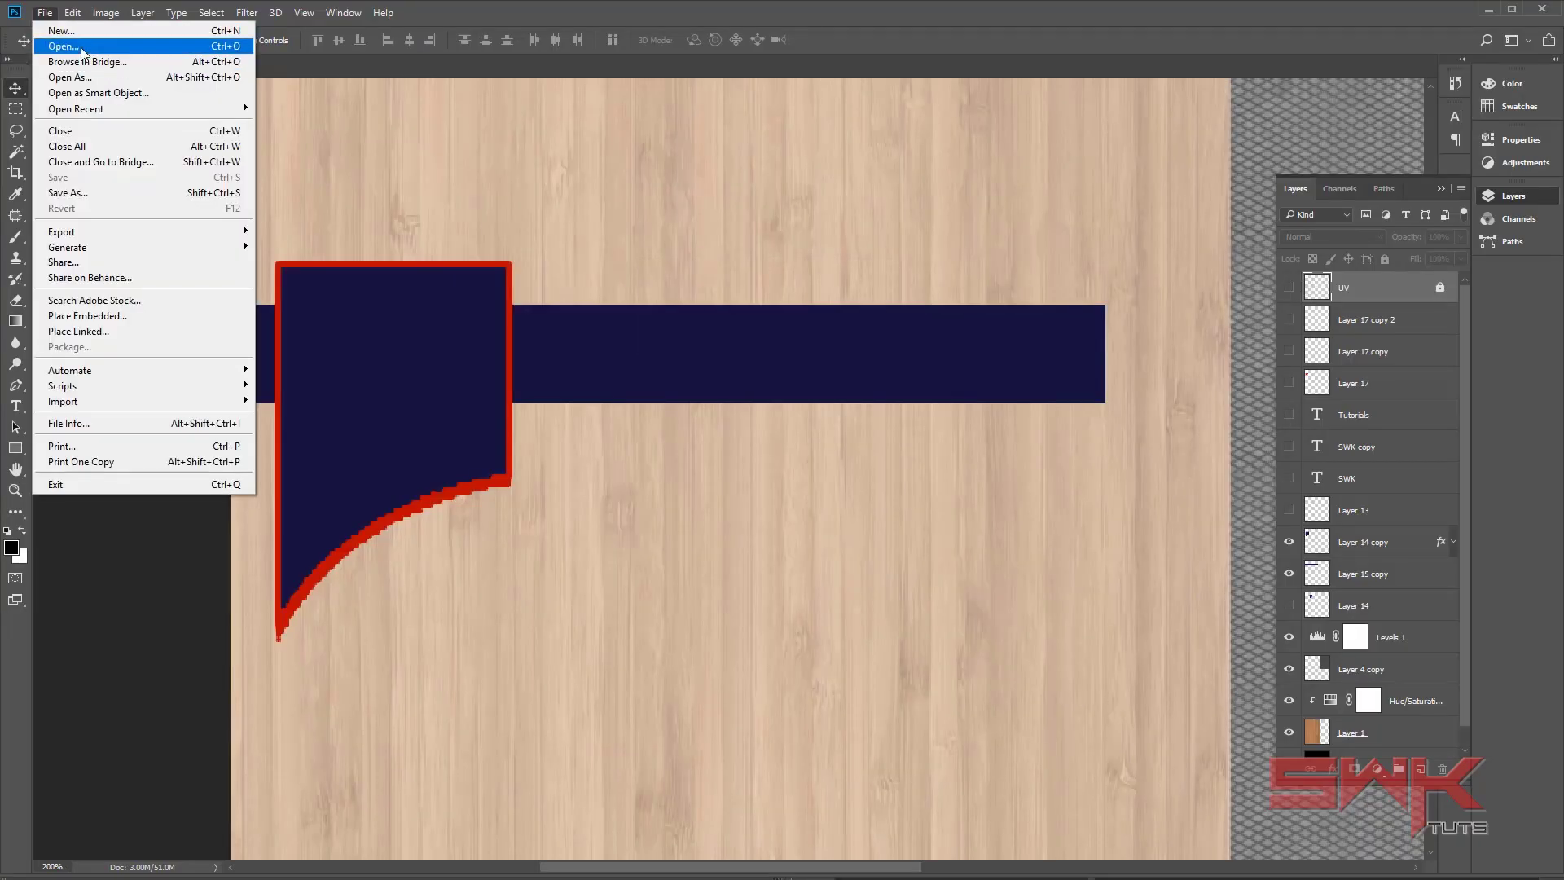
{"action": "left_click", "coordinate": [66, 39]}
{"action": "left_click", "coordinate": [625, 607]}
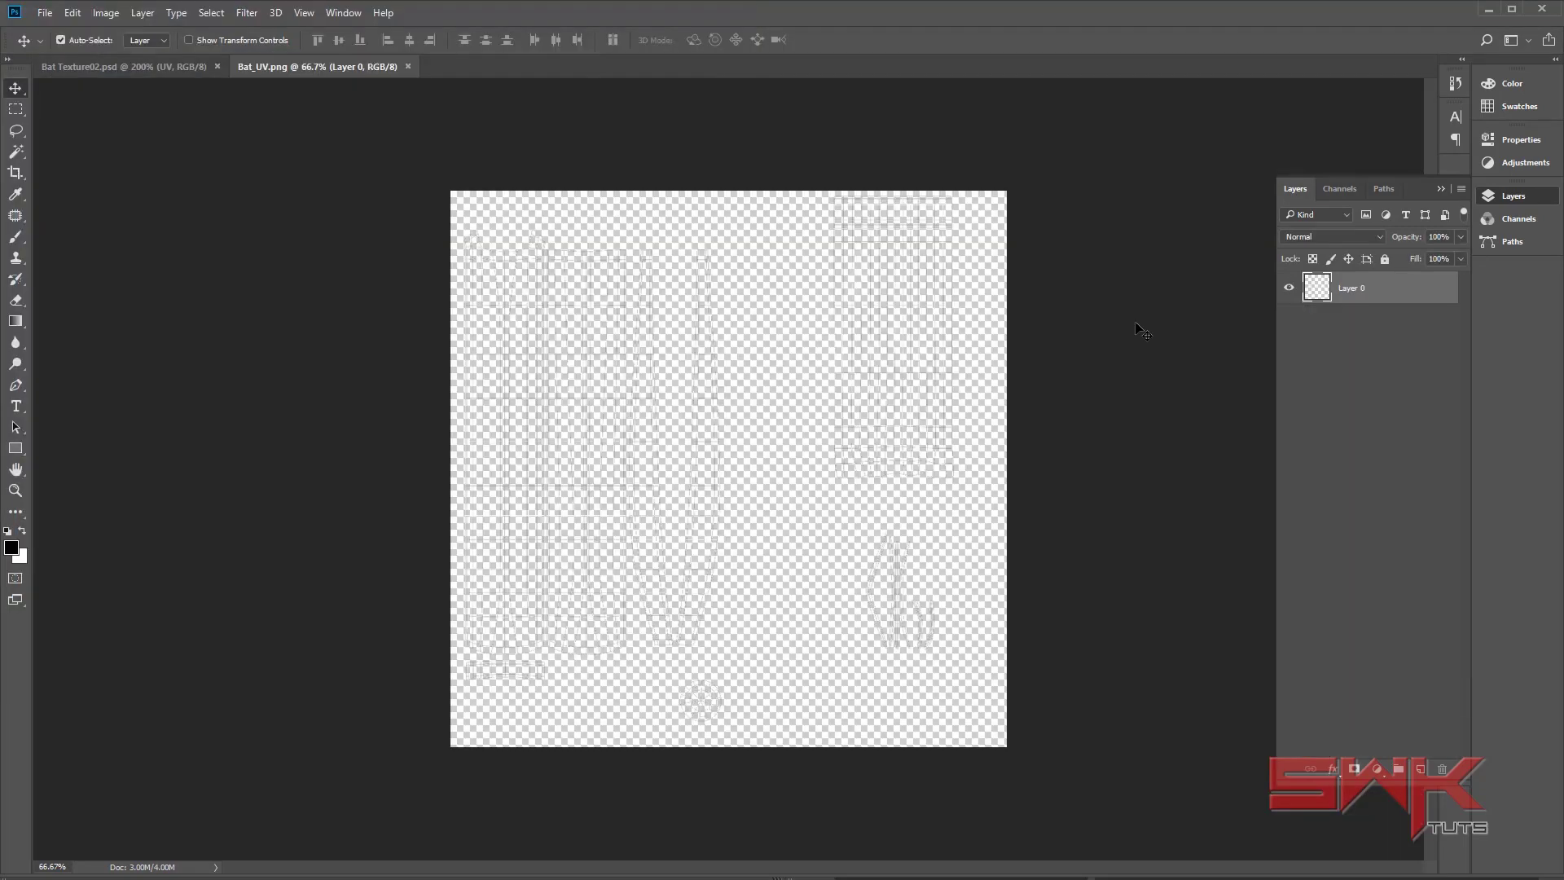
- Unlock the outdated UV layer in Bat Texture02.psd and delete it
{"action": "left_click", "coordinate": [147, 67]}
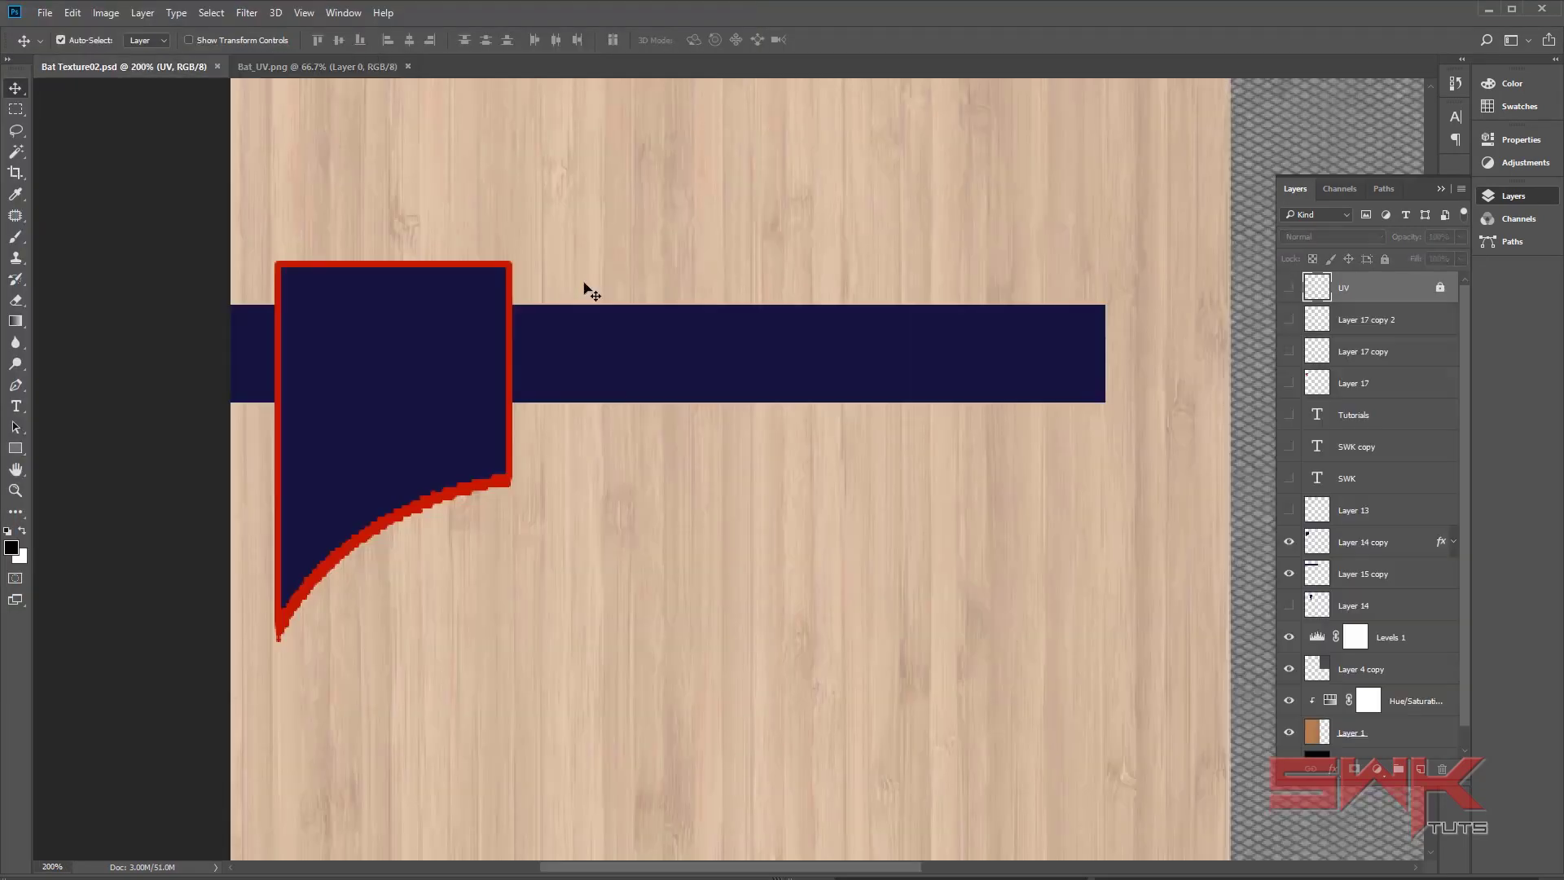
{"action": "left_click", "coordinate": [1290, 286]}
{"action": "left_click", "coordinate": [1383, 259]}
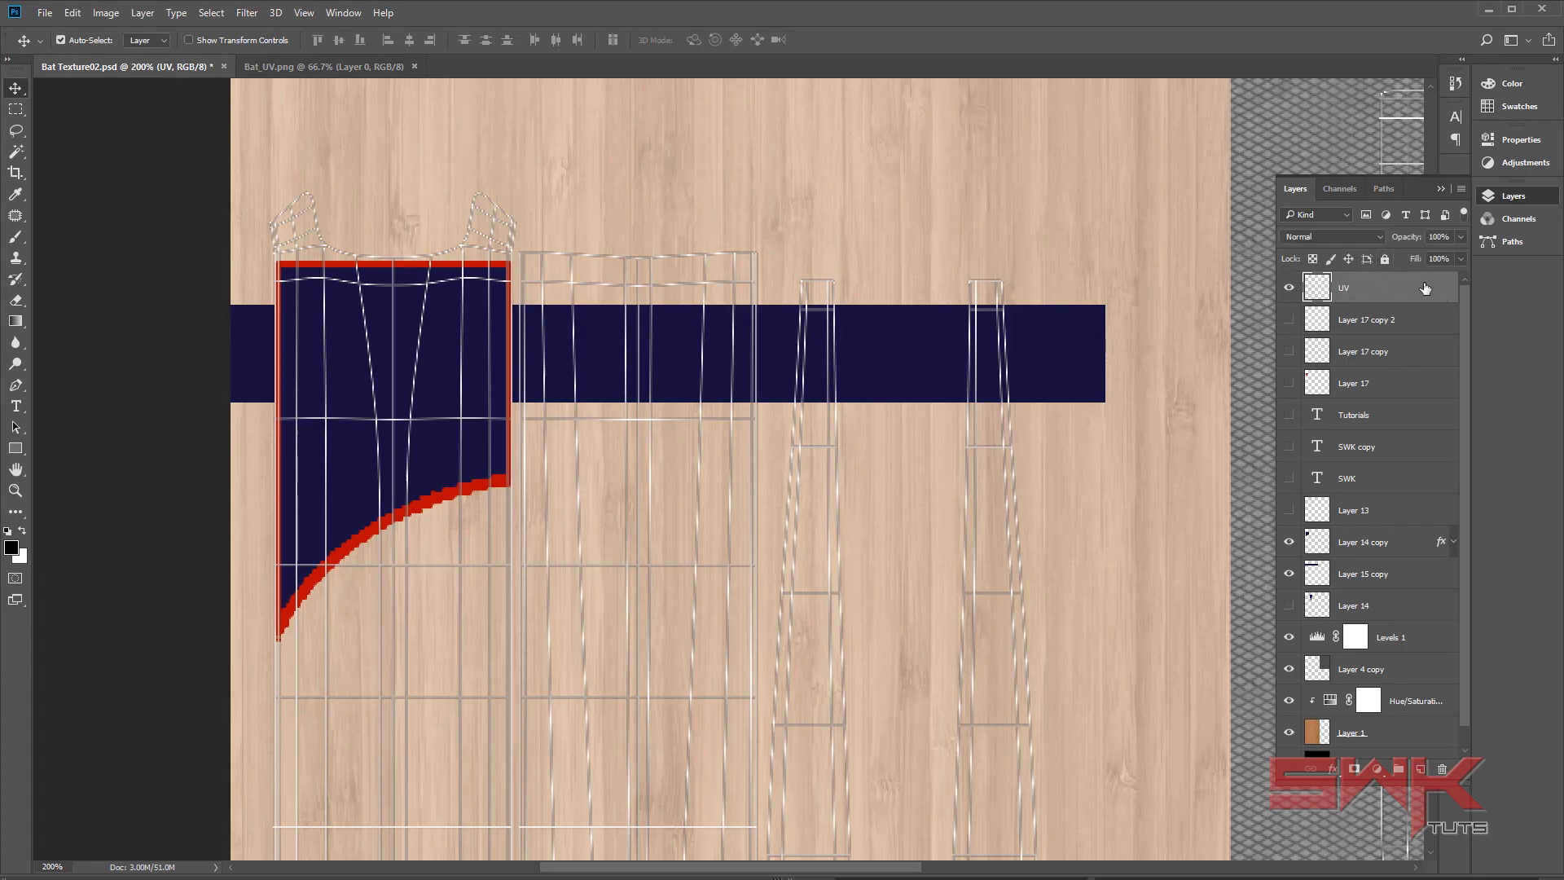
{"action": "left_click", "coordinate": [1441, 769]}
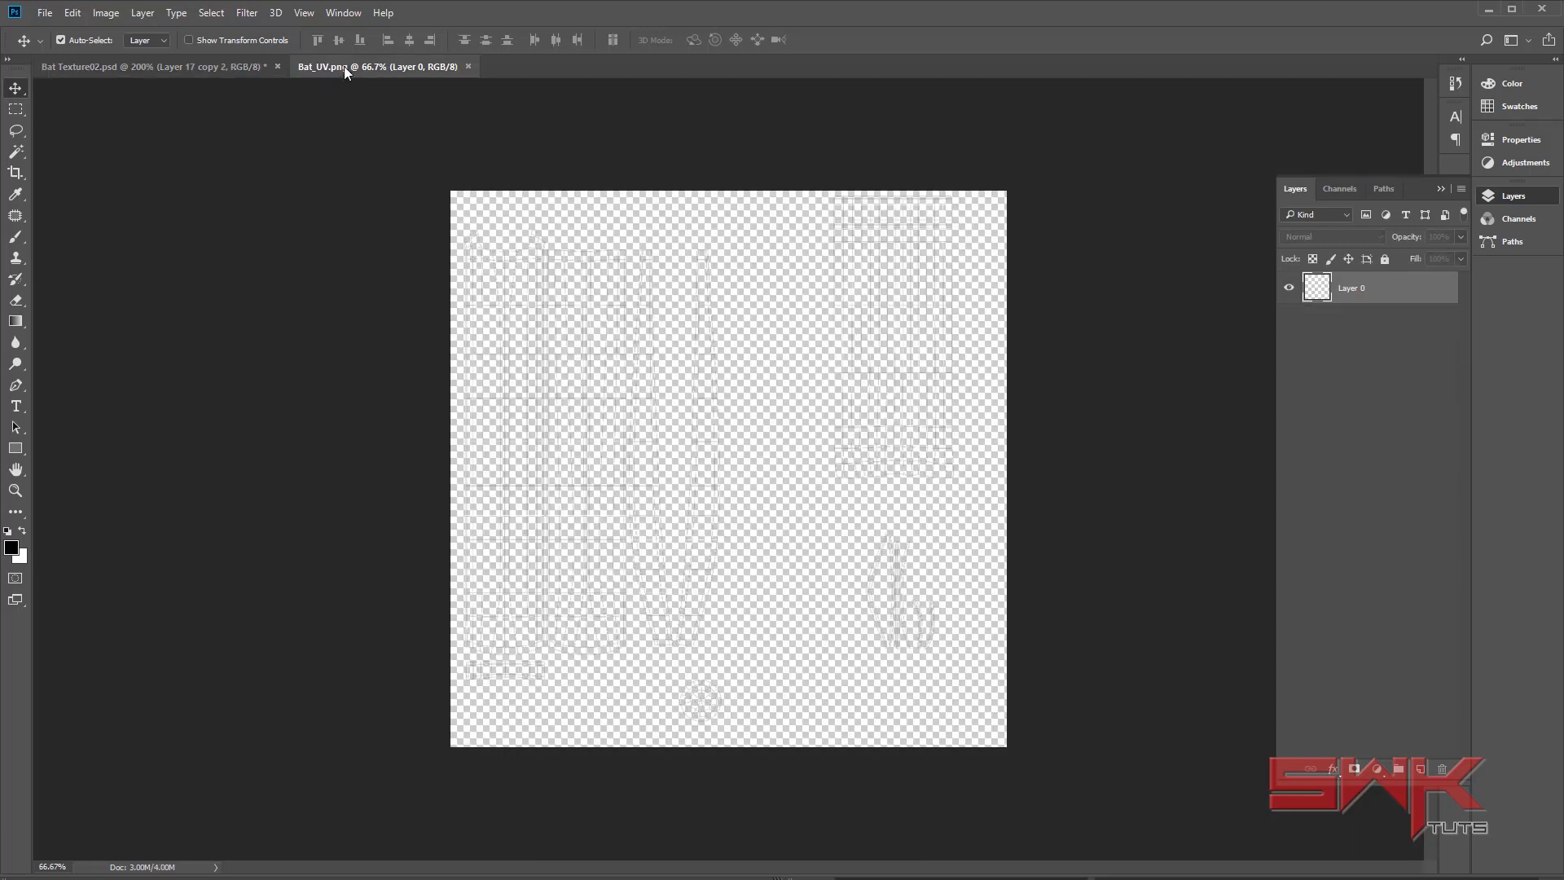
- Duplicate Bat_UV.png's wireframe layer into Bat Texture02.psd and return to that document
{"action": "left_click", "coordinate": [379, 67]}
{"action": "right_click", "coordinate": [1394, 320]}
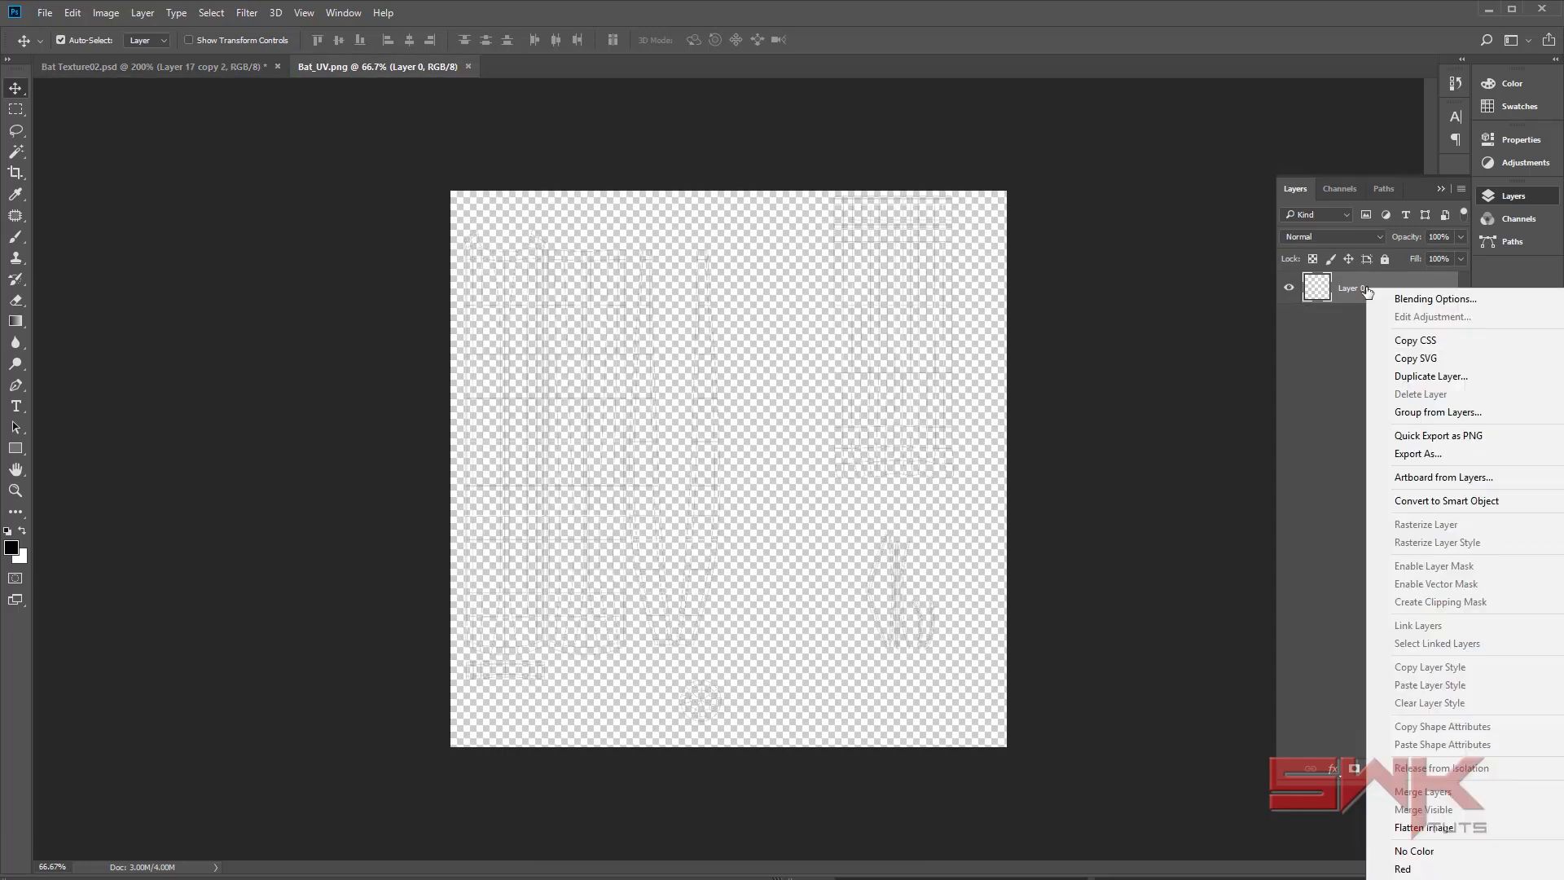
{"action": "left_click", "coordinate": [1438, 383]}
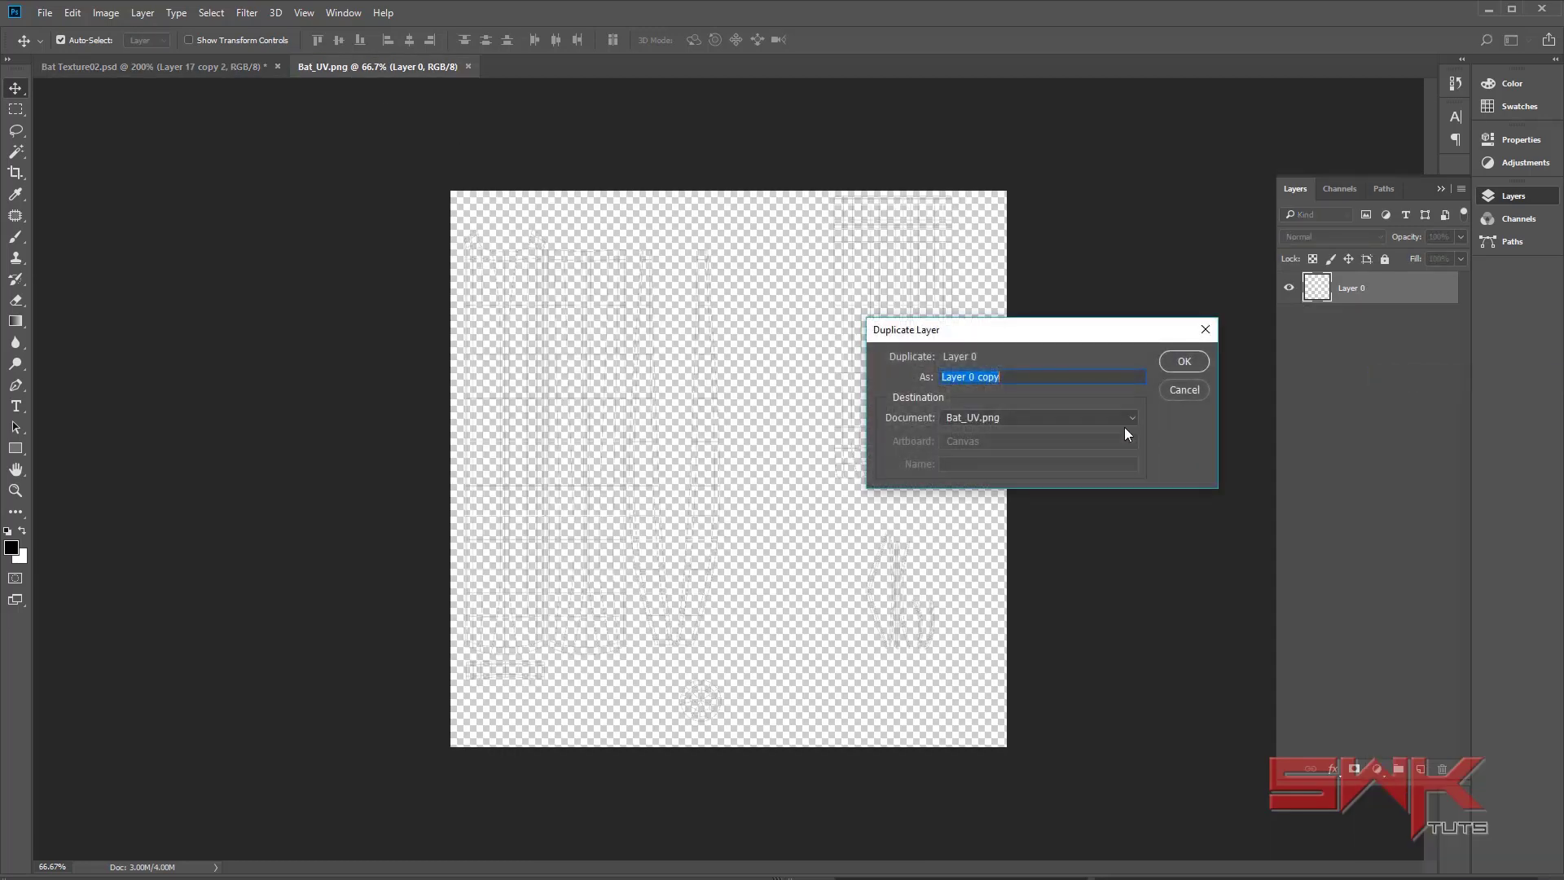
{"action": "left_click", "coordinate": [1019, 417]}
{"action": "left_click", "coordinate": [995, 435]}
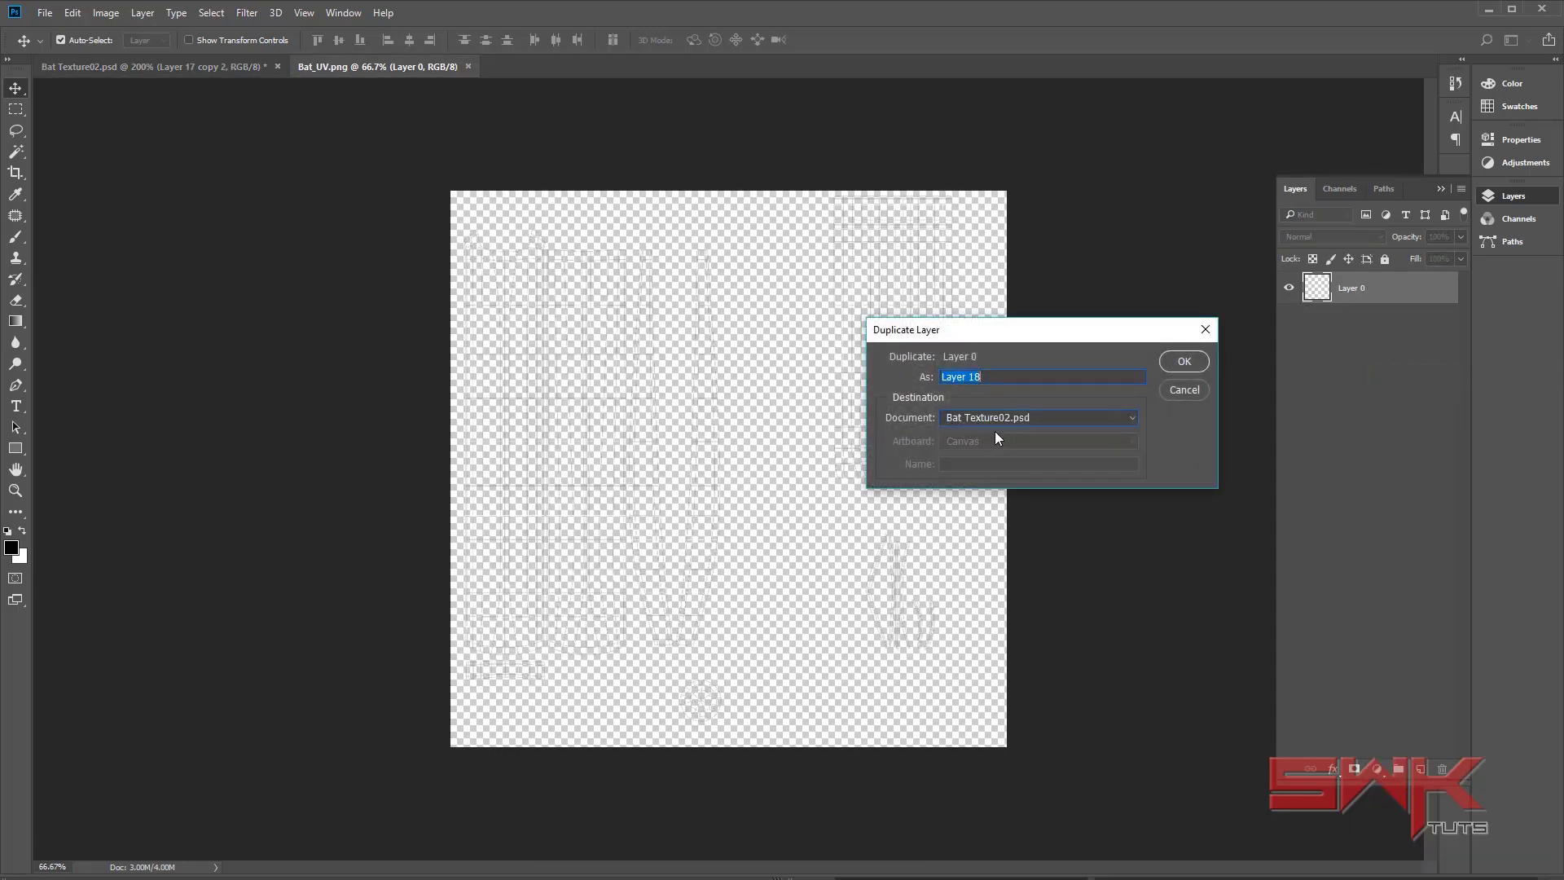
{"action": "left_click", "coordinate": [1183, 362]}
{"action": "key", "text": "ctrl+Tab"}
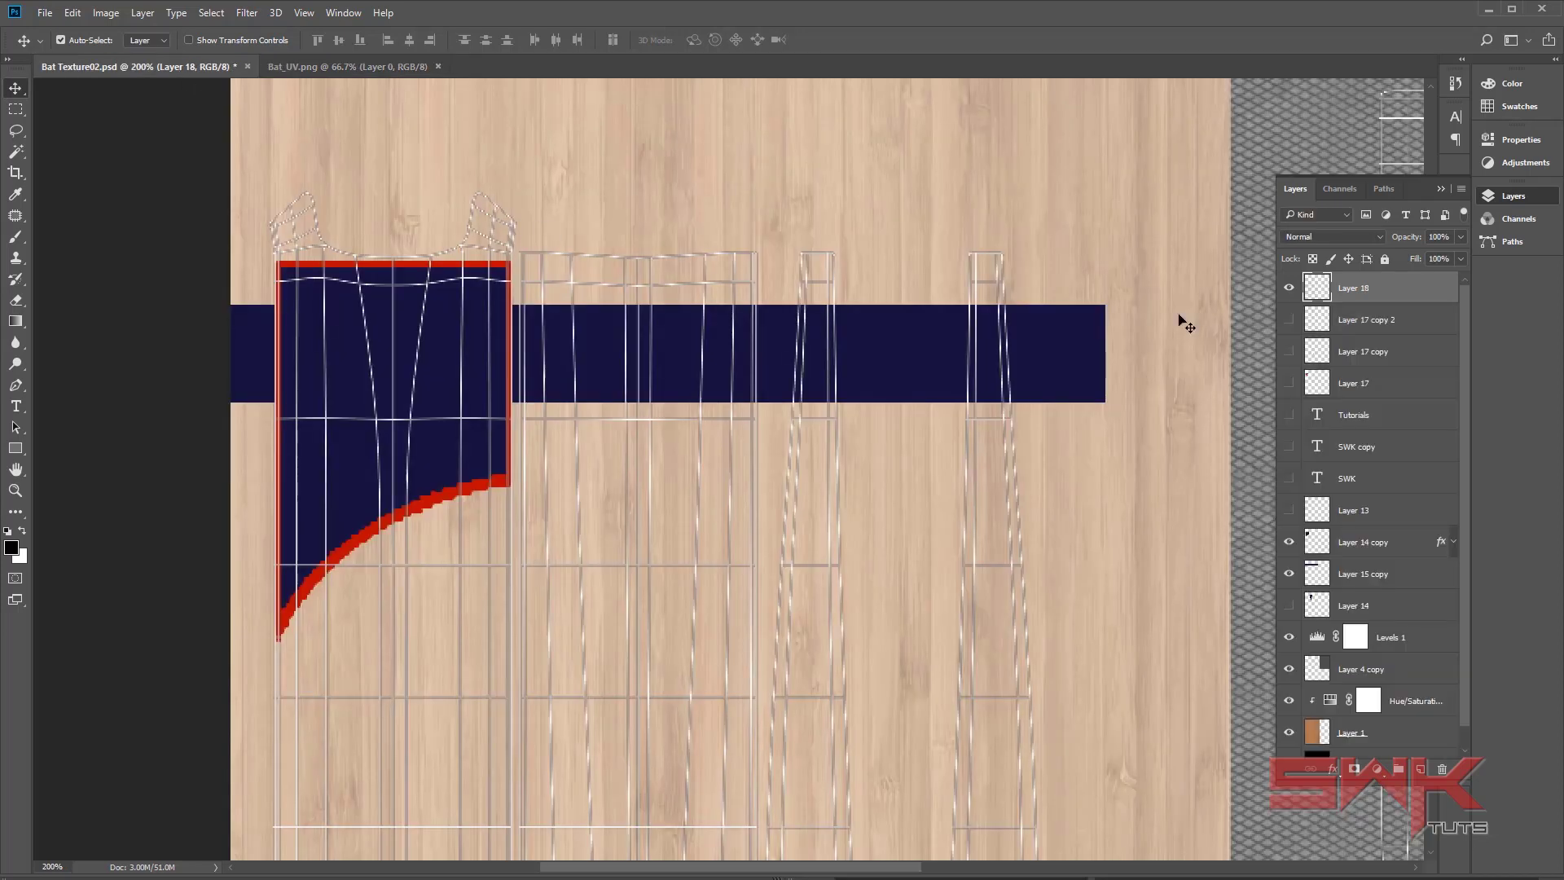
- Rename the new wireframe layer as UV and lock it
{"action": "double_click", "coordinate": [1353, 288]}
{"action": "type", "text": "UV"}
{"action": "key", "text": "Return"}
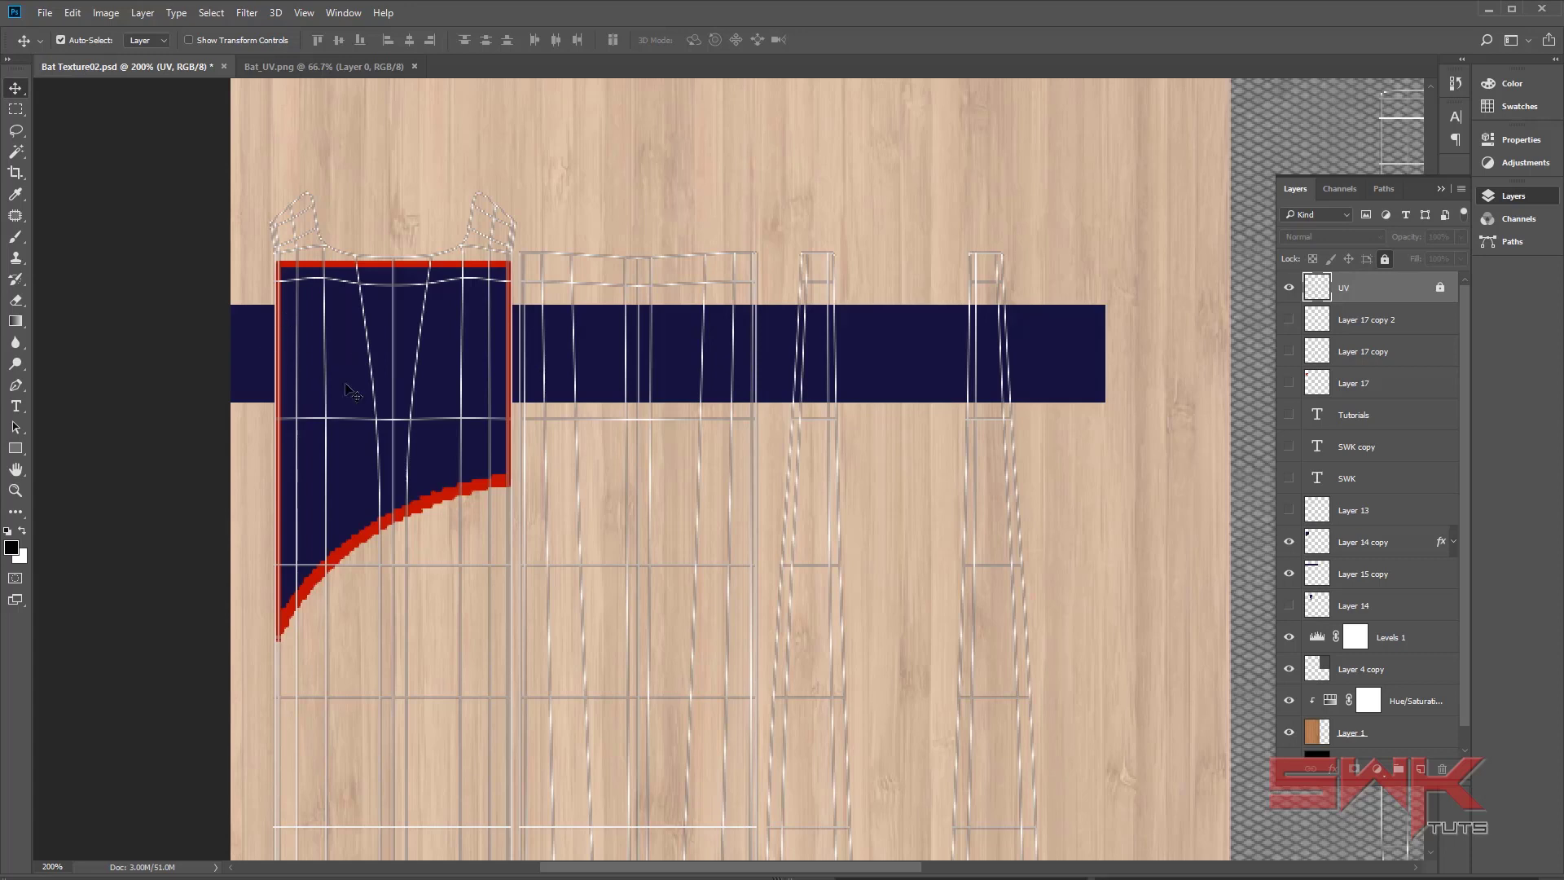
- Hide Layer 14 copy and the UV layer, and save Bat Texture02.psd
{"action": "left_click_drag", "start_coordinate": [862, 343], "coordinate": [880, 344]}
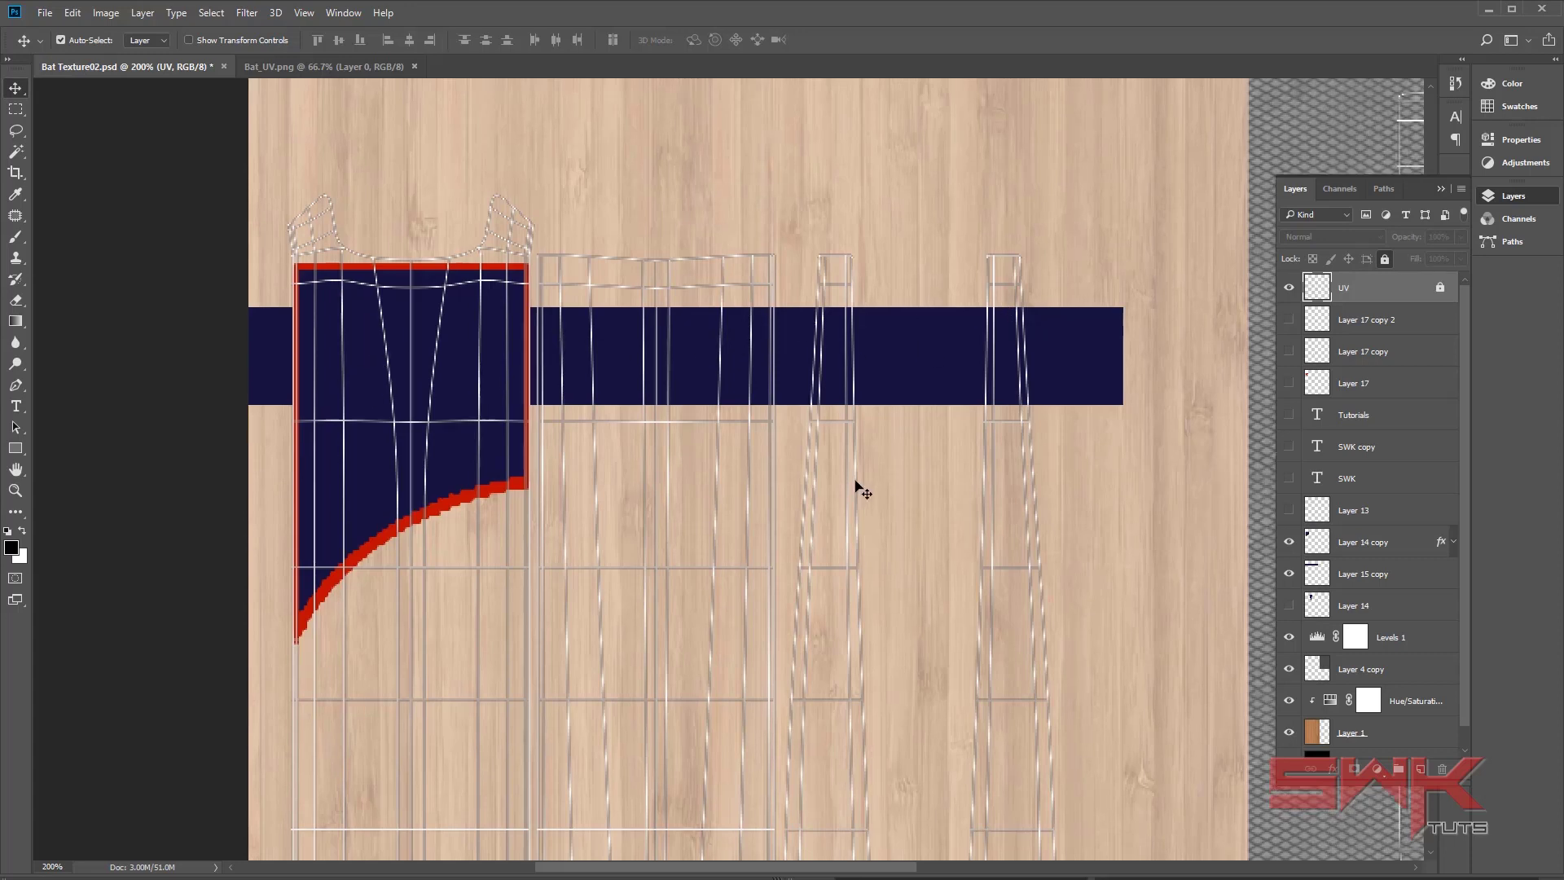
{"action": "left_click", "coordinate": [1289, 542]}
{"action": "key", "text": "ctrl+semicolon"}
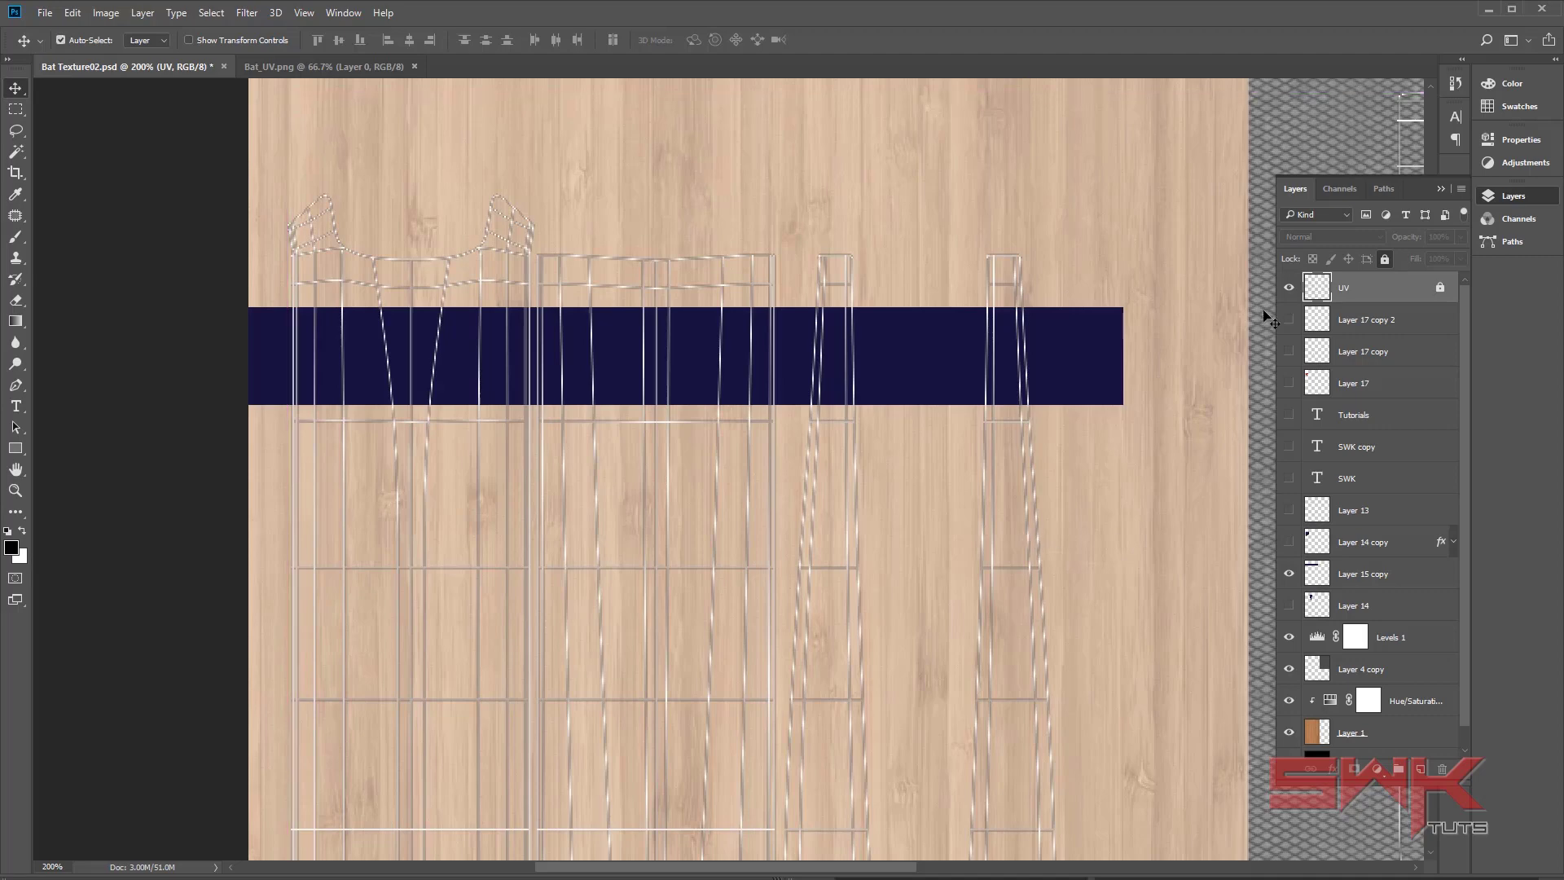
{"action": "left_click", "coordinate": [1288, 288]}
{"action": "key", "text": "ctrl+s"}
- Switch to Maya, update the bat's PSD texture, and look around the blade
{"action": "key", "text": "alt+Tab"}
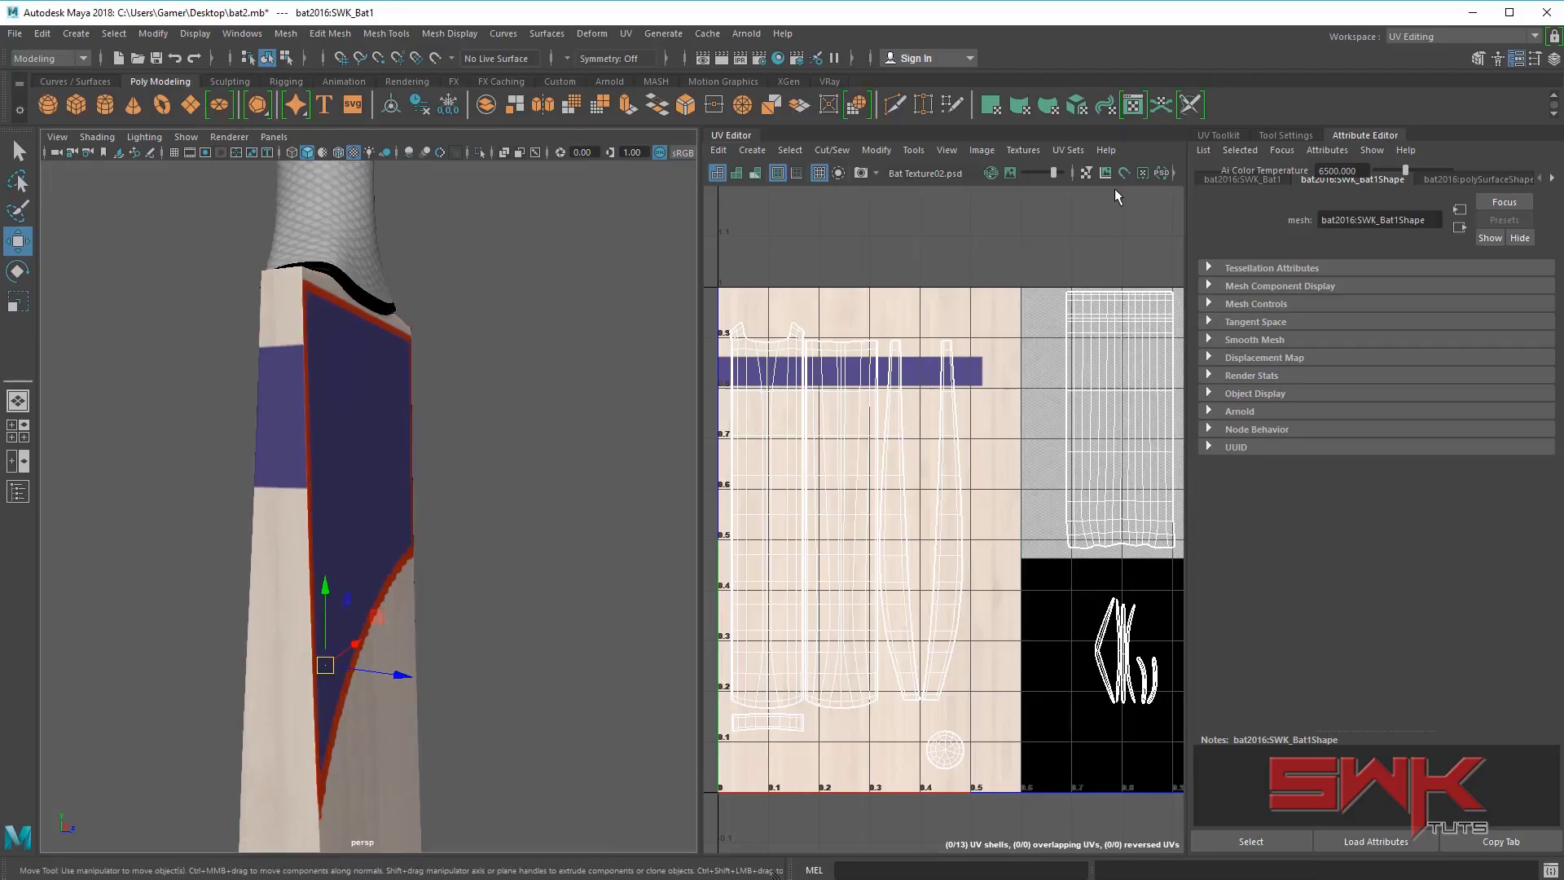
{"action": "left_click", "coordinate": [1160, 173]}
{"action": "left_click_drag", "start_coordinate": [572, 437], "coordinate": [481, 432], "text": "alt"}
- Return to Photoshop and show the UV layer and Layer 14's blue wedge over the back shell
{"action": "key", "text": "alt+Tab"}
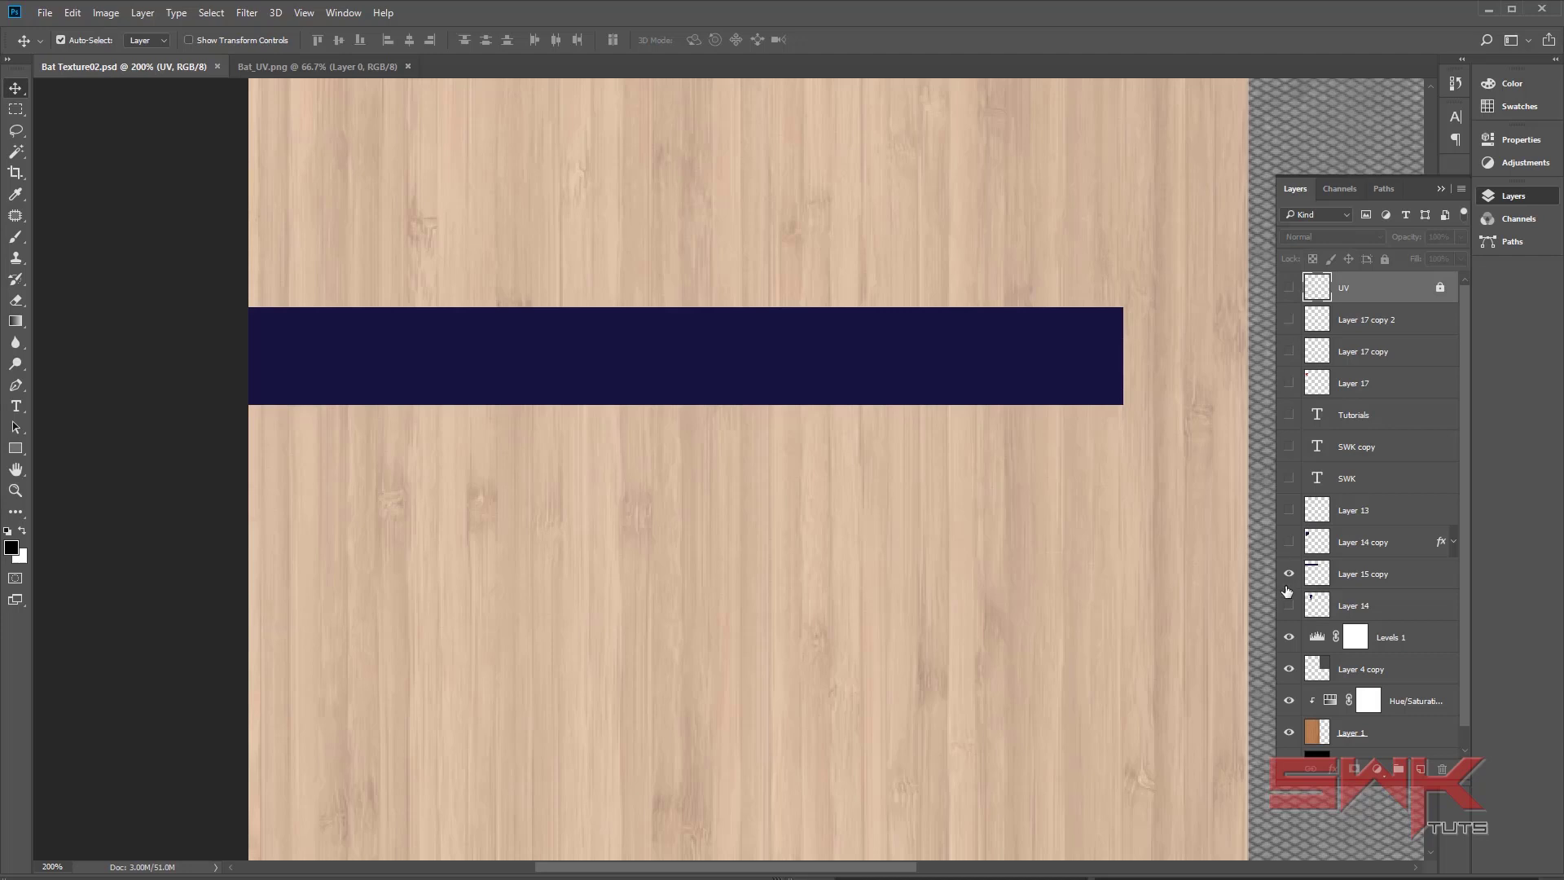
{"action": "left_click", "coordinate": [1289, 288]}
{"action": "left_click", "coordinate": [1289, 606]}
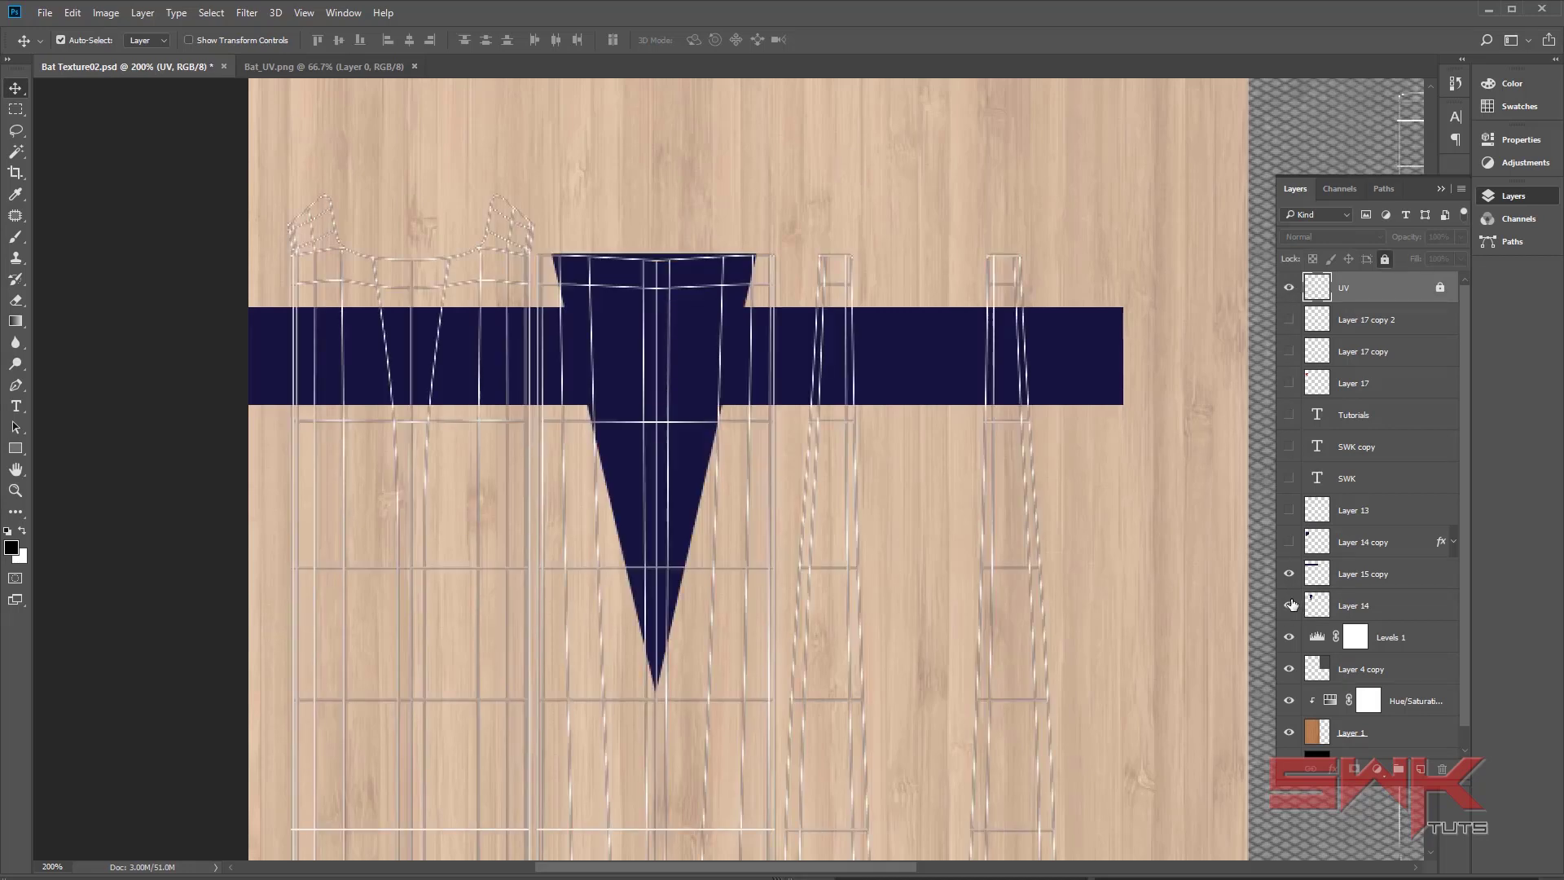
- Show Layer 14 copy, Layer 13, the SWK, SWK copy and Tutorials text layers, Layer 17 and both Layer 17 copies
{"action": "left_click", "coordinate": [1288, 542]}
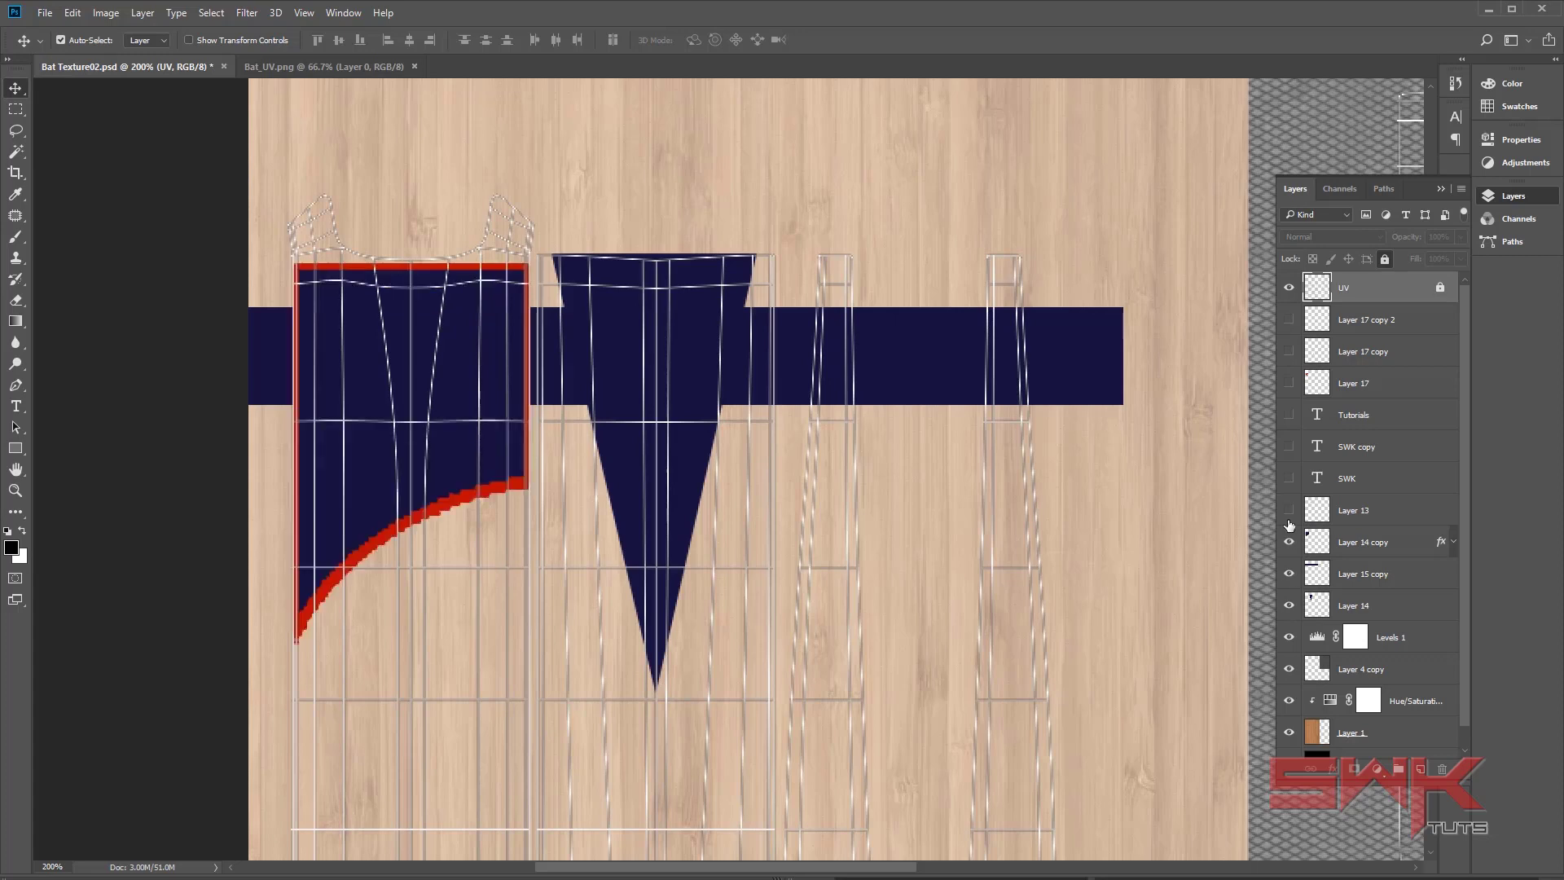
{"action": "left_click", "coordinate": [1288, 511]}
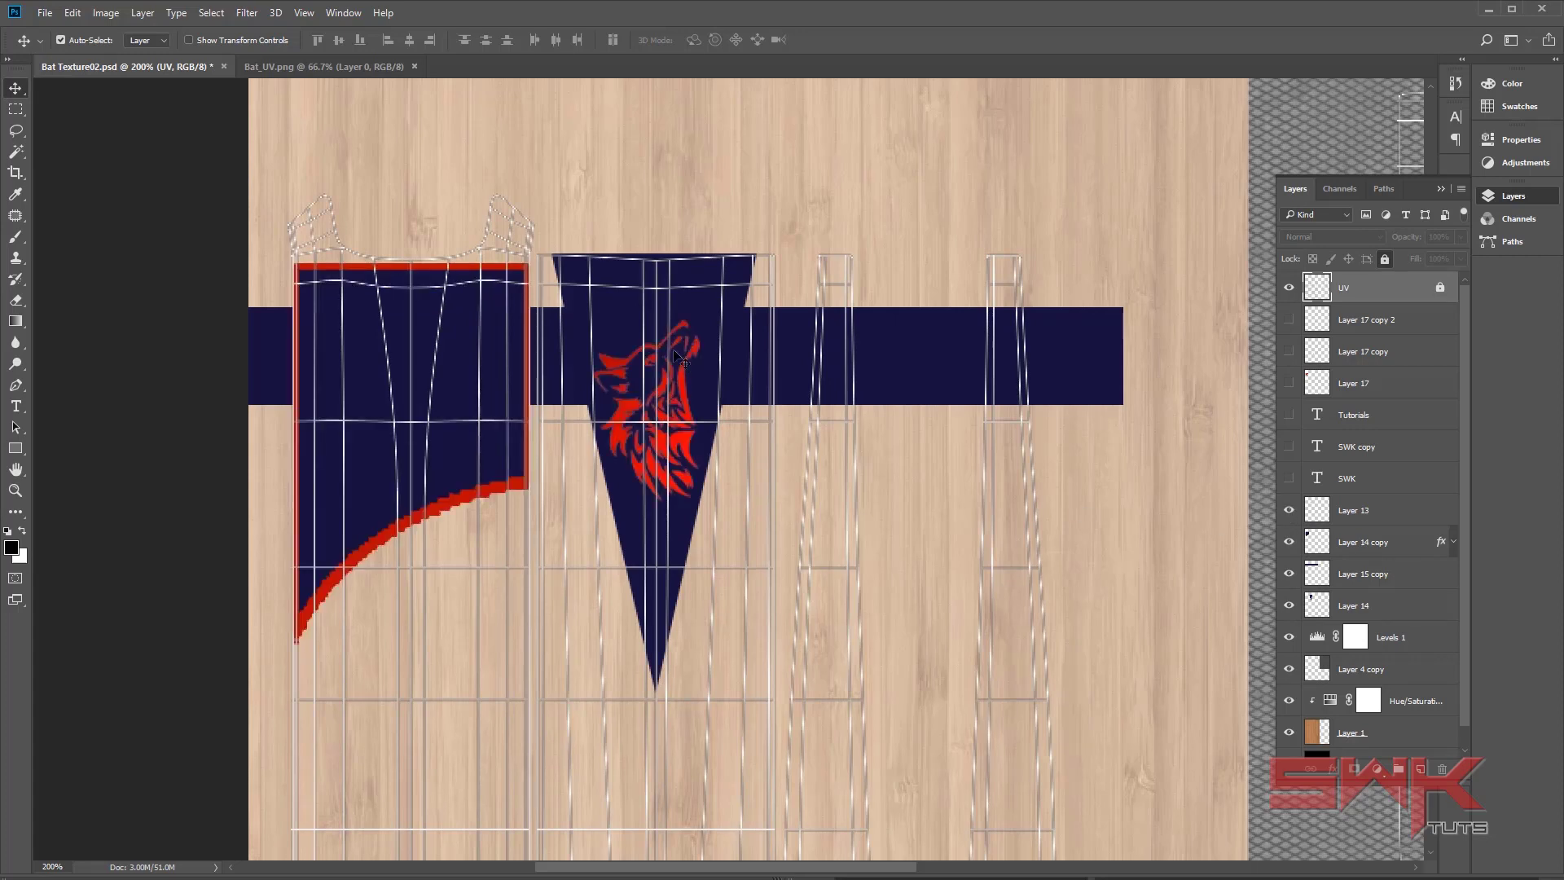
{"action": "left_click", "coordinate": [1291, 479]}
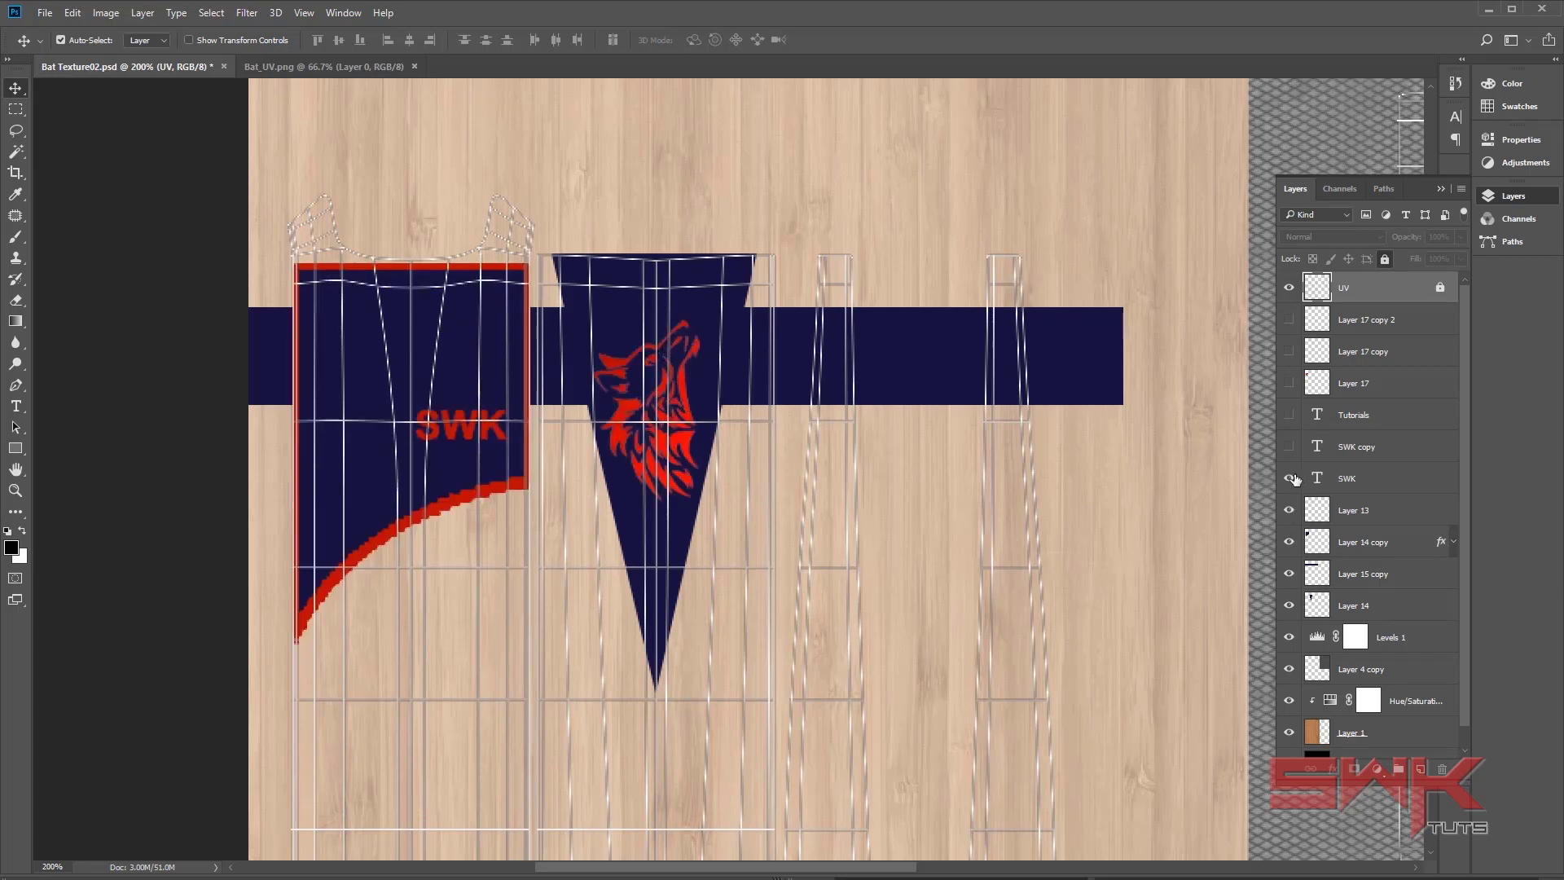
{"action": "left_click", "coordinate": [1289, 448]}
{"action": "left_click", "coordinate": [1289, 415]}
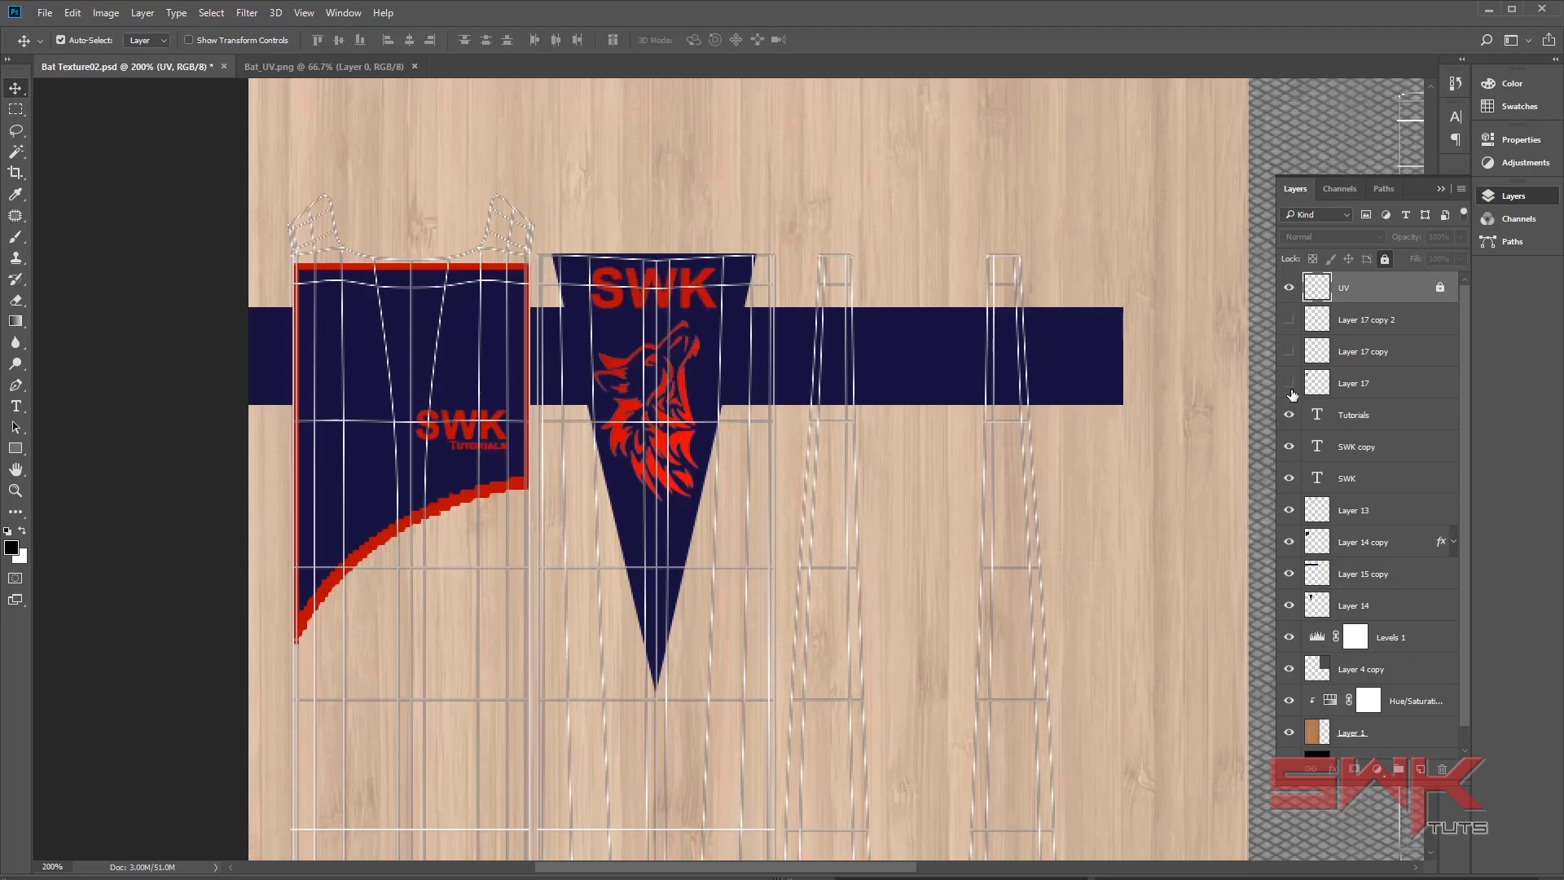
{"action": "left_click", "coordinate": [1289, 383]}
{"action": "left_click", "coordinate": [1289, 352]}
{"action": "key", "text": "ctrl+minus"}
{"action": "left_click", "coordinate": [1289, 320]}
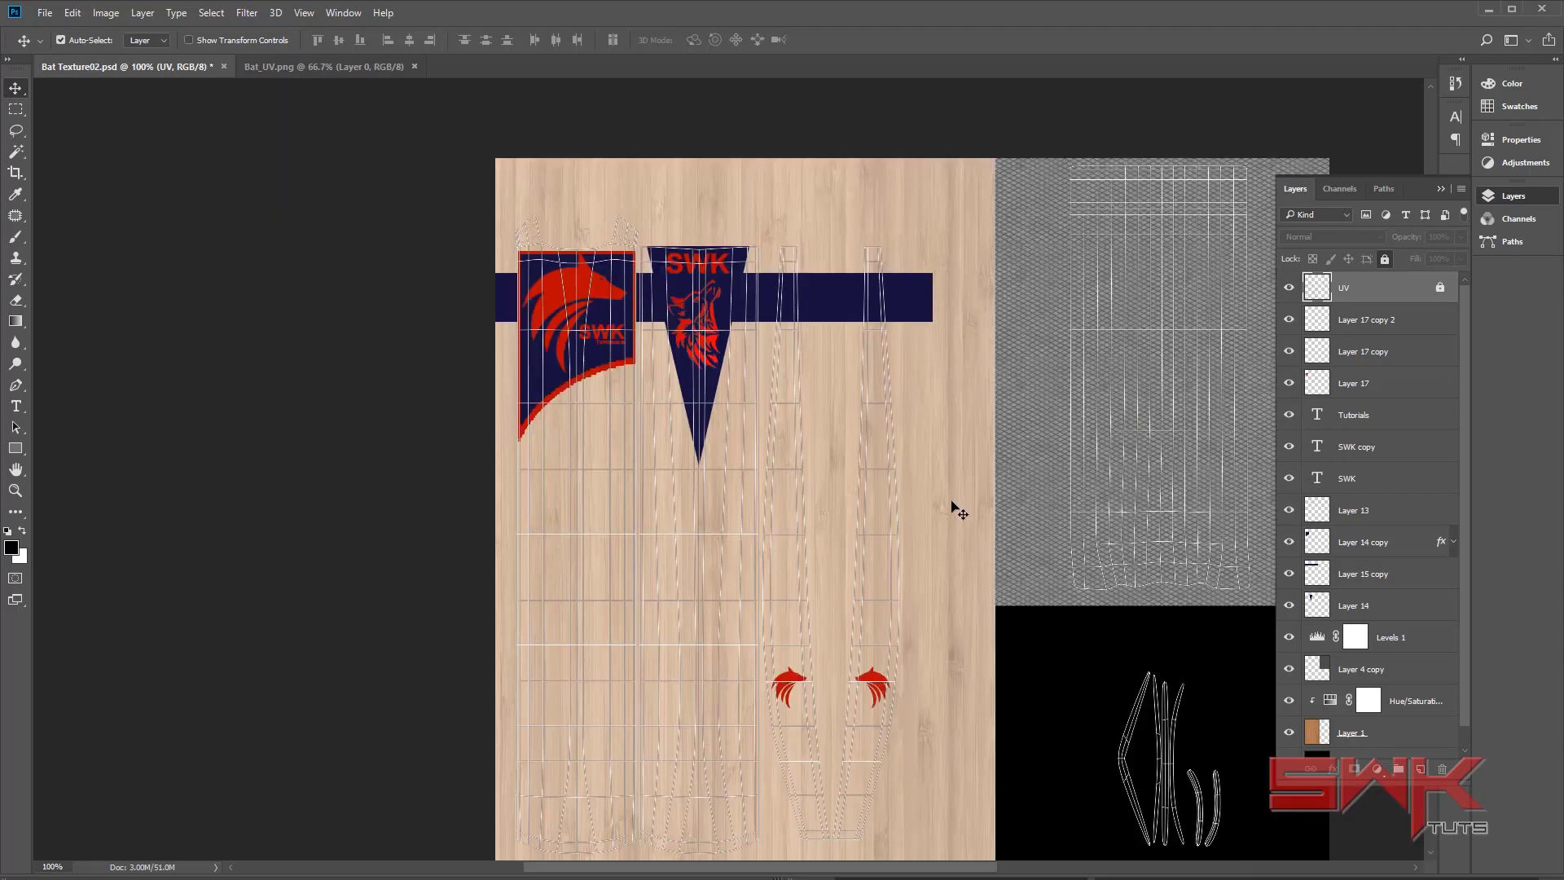
- Check the wolf logos against the side shells, hide the UV layer, and save Bat Texture02.psd
{"action": "left_click", "coordinate": [802, 544], "text": "ctrl"}
{"action": "left_click_drag", "start_coordinate": [802, 544], "coordinate": [789, 256]}
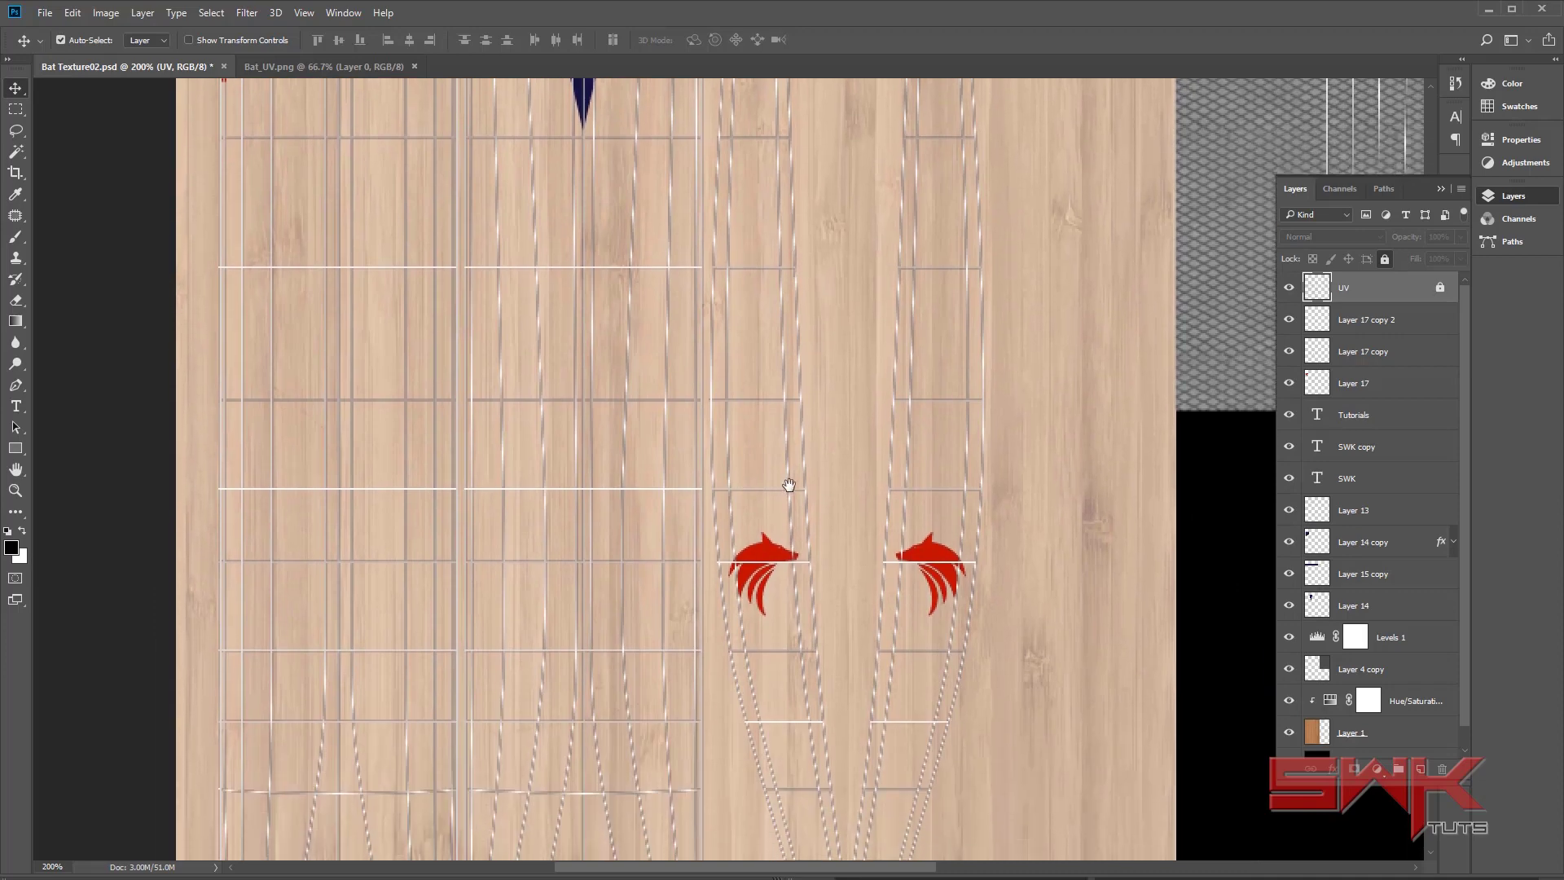
{"action": "left_click_drag", "start_coordinate": [790, 505], "coordinate": [785, 333]}
{"action": "left_click_drag", "start_coordinate": [762, 114], "coordinate": [886, 217]}
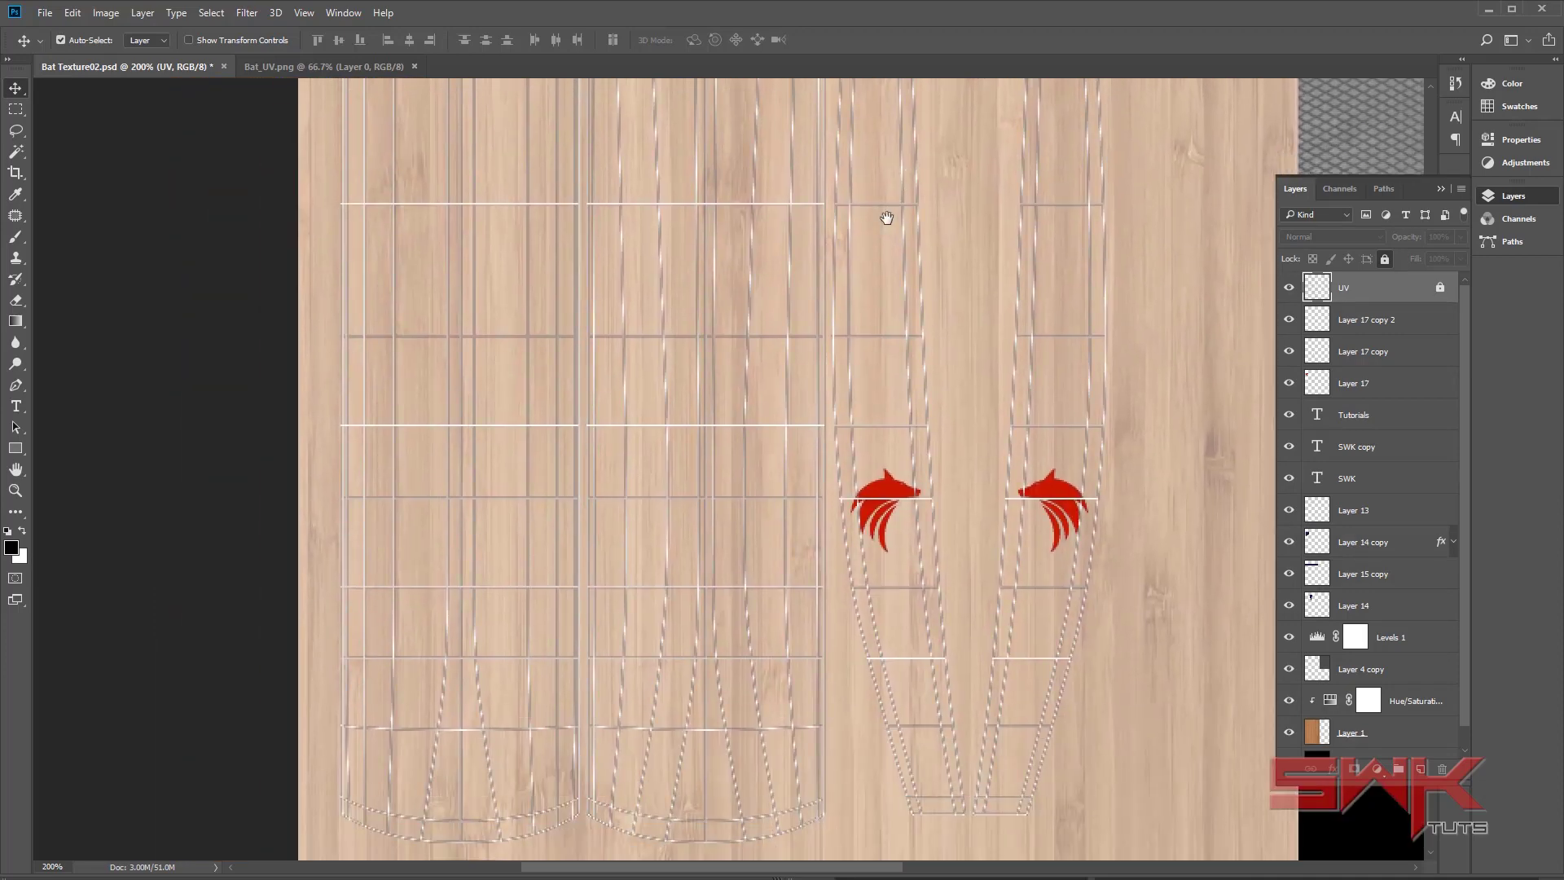
{"action": "left_click", "coordinate": [1290, 291]}
{"action": "key", "text": "ctrl+s"}
- Switch to Maya and reload the PSD texture connected to the color of the bat's blinn1 material
{"action": "key", "text": "alt+Tab"}
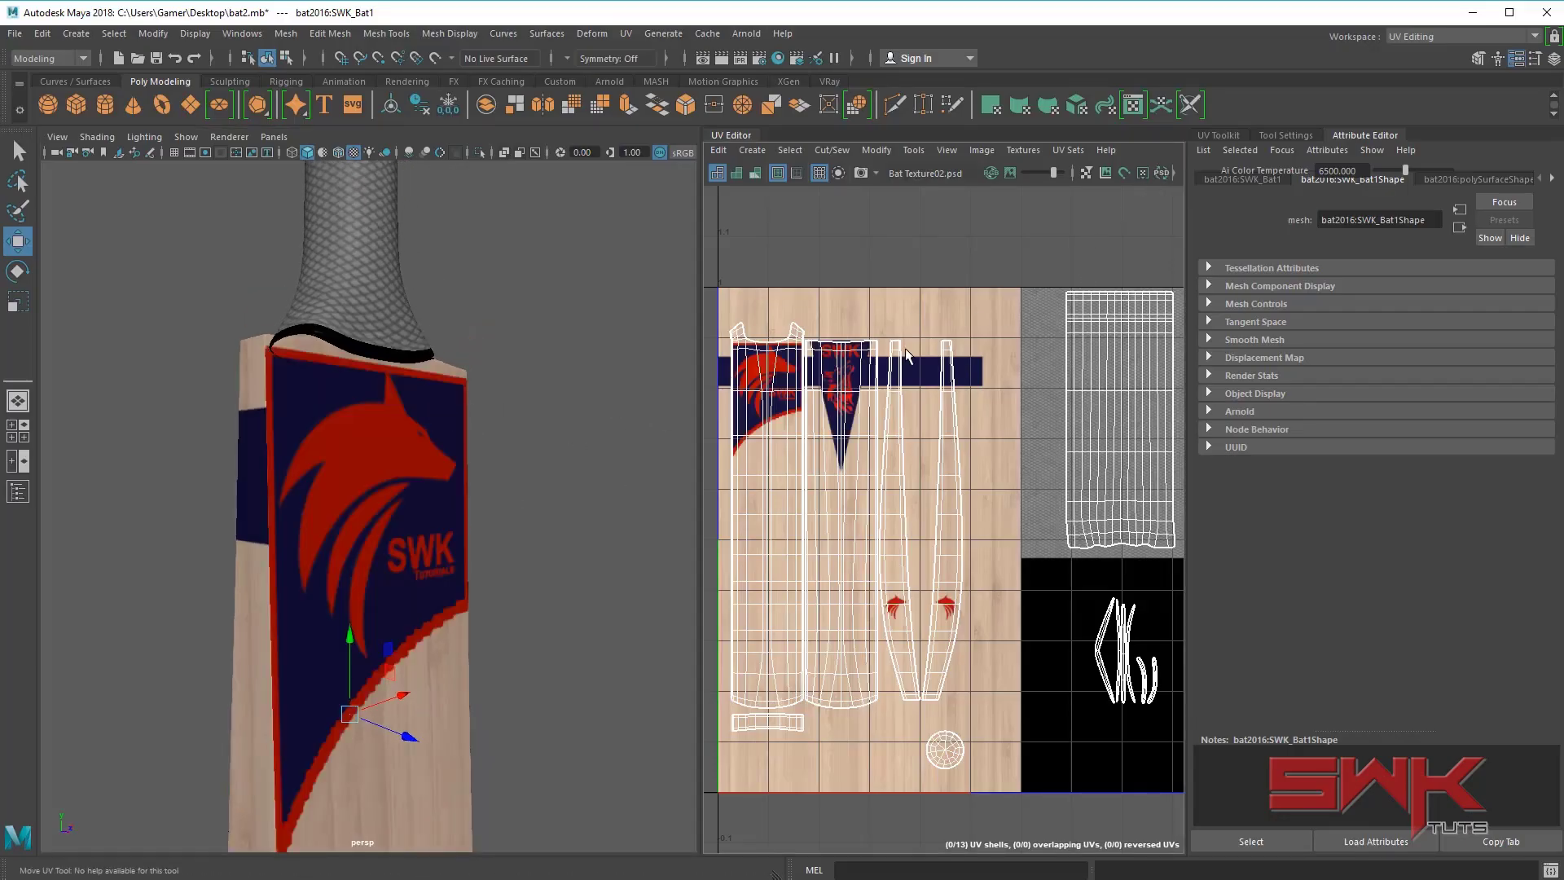
{"action": "right_click_drag", "start_coordinate": [304, 509], "coordinate": [301, 755]}
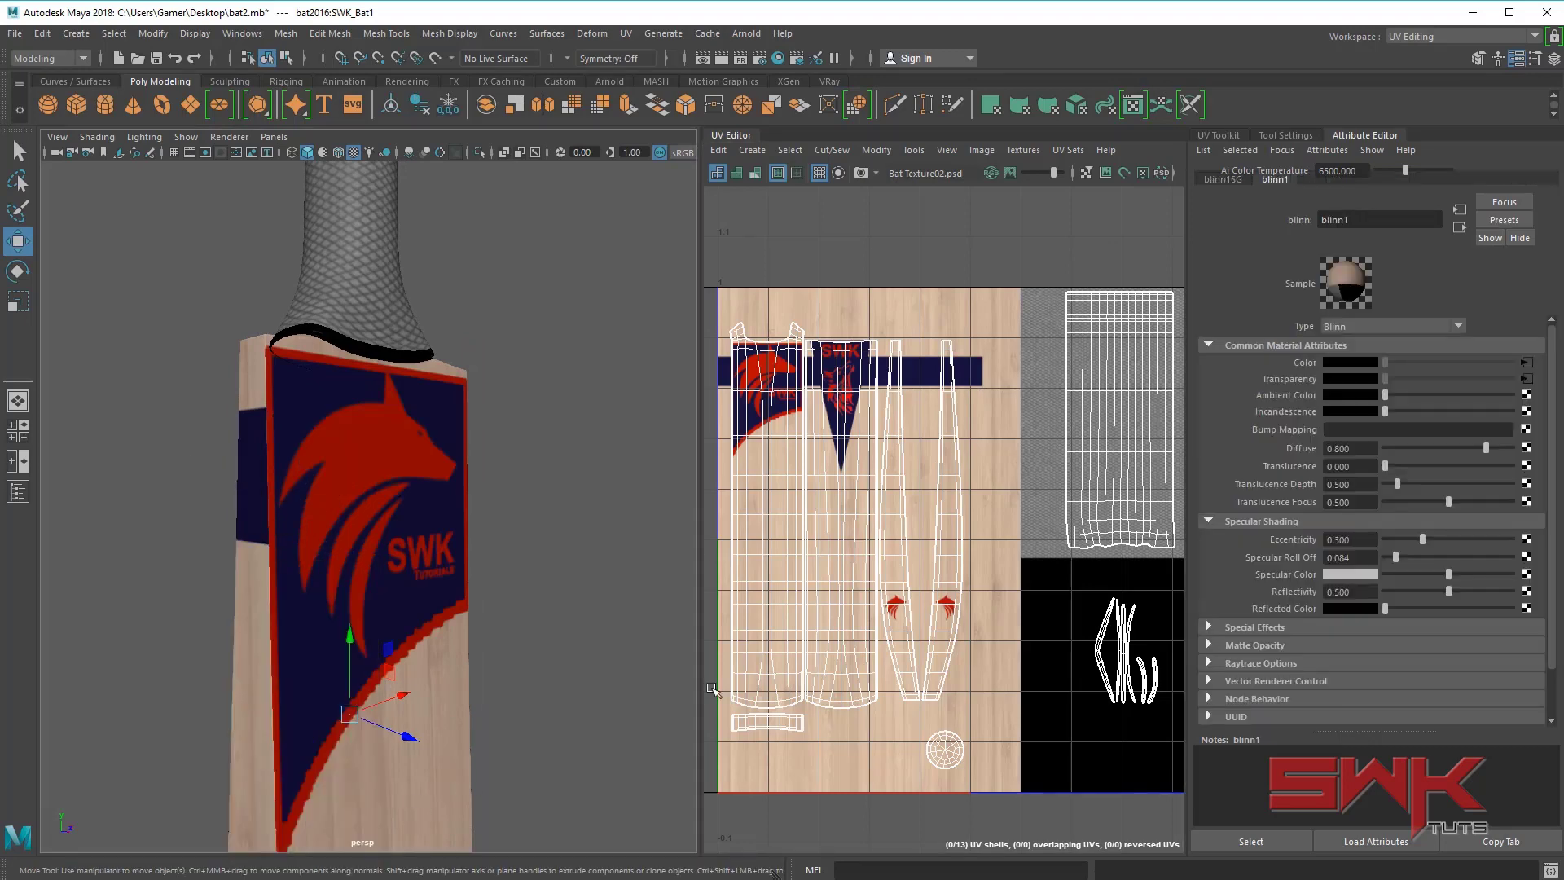
{"action": "right_click", "coordinate": [1300, 380]}
{"action": "left_click", "coordinate": [1343, 414]}
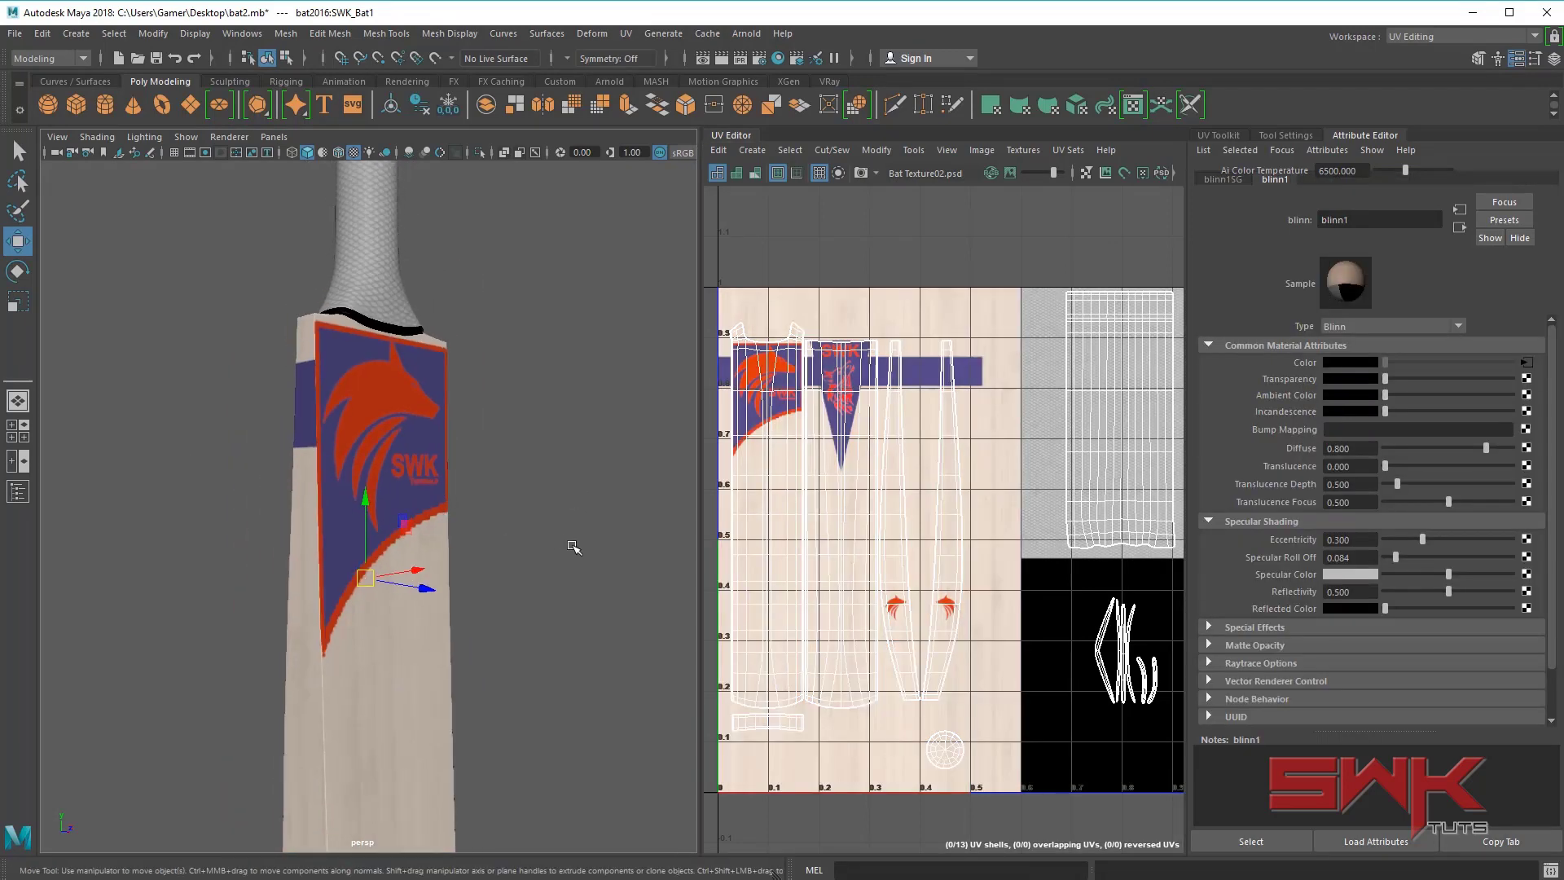
- Examine the updated graphics on the bat's front, sides and back, ending on the back wedge and wolf logo
{"action": "left_click_drag", "start_coordinate": [573, 546], "coordinate": [707, 541], "text": "alt"}
{"action": "right_click_drag", "start_coordinate": [467, 513], "coordinate": [538, 559], "text": "alt"}
{"action": "left_click_drag", "start_coordinate": [538, 558], "coordinate": [551, 439], "text": "alt"}
{"action": "right_click_drag", "start_coordinate": [551, 440], "coordinate": [416, 464], "text": "alt"}
{"action": "left_click_drag", "start_coordinate": [415, 465], "coordinate": [249, 512], "text": "alt"}
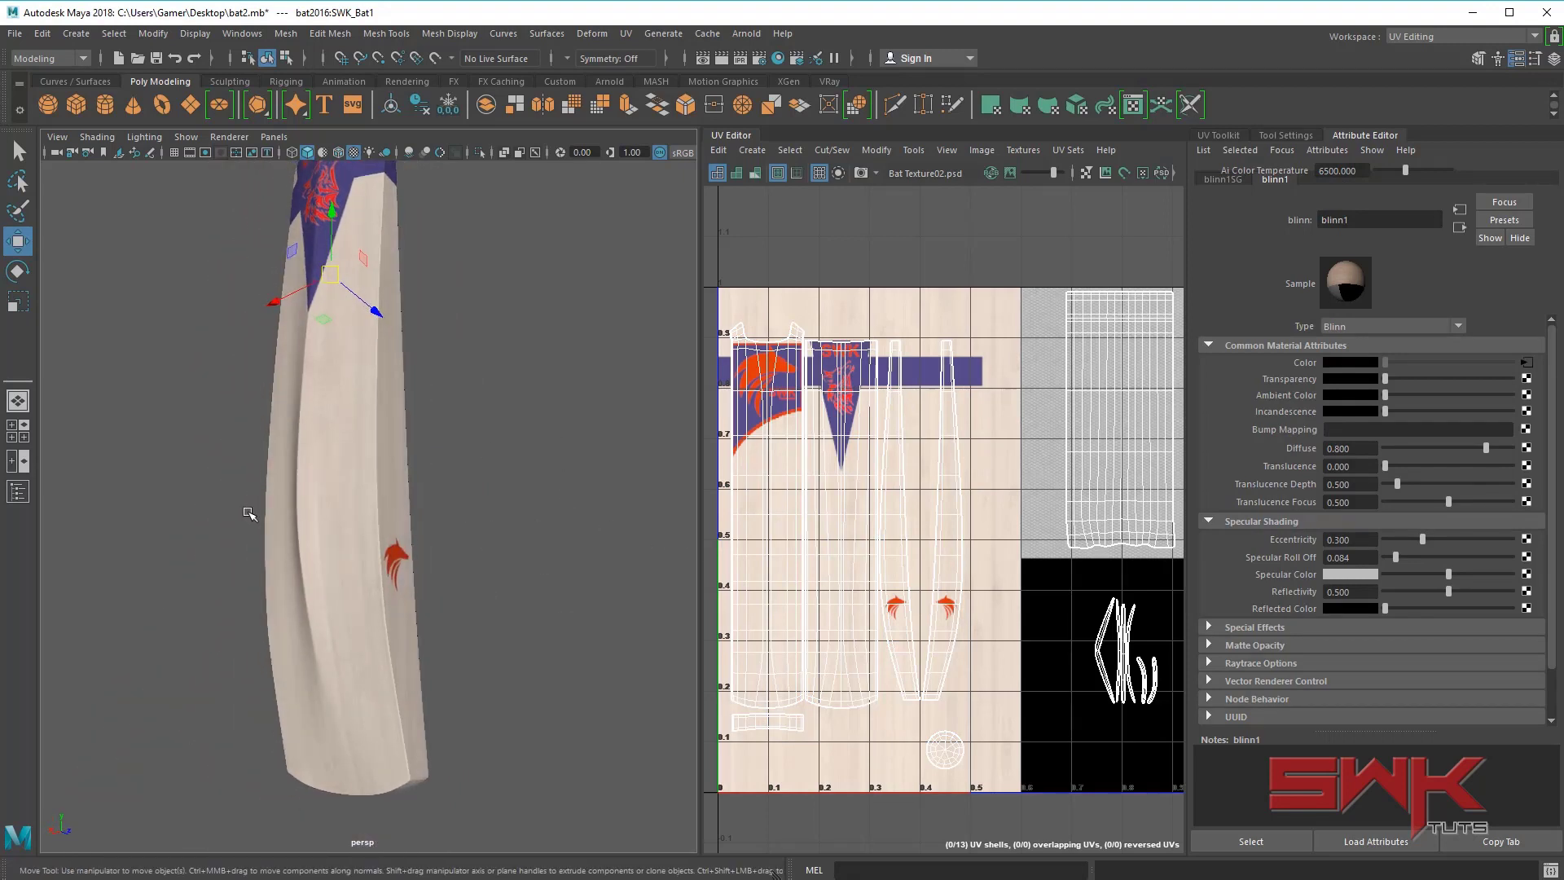
{"action": "left_click_drag", "start_coordinate": [513, 506], "coordinate": [440, 496], "text": "alt"}
{"action": "middle_click_drag", "start_coordinate": [335, 298], "coordinate": [321, 493], "text": "alt"}
{"action": "right_click_drag", "start_coordinate": [321, 492], "coordinate": [454, 656], "text": "alt"}
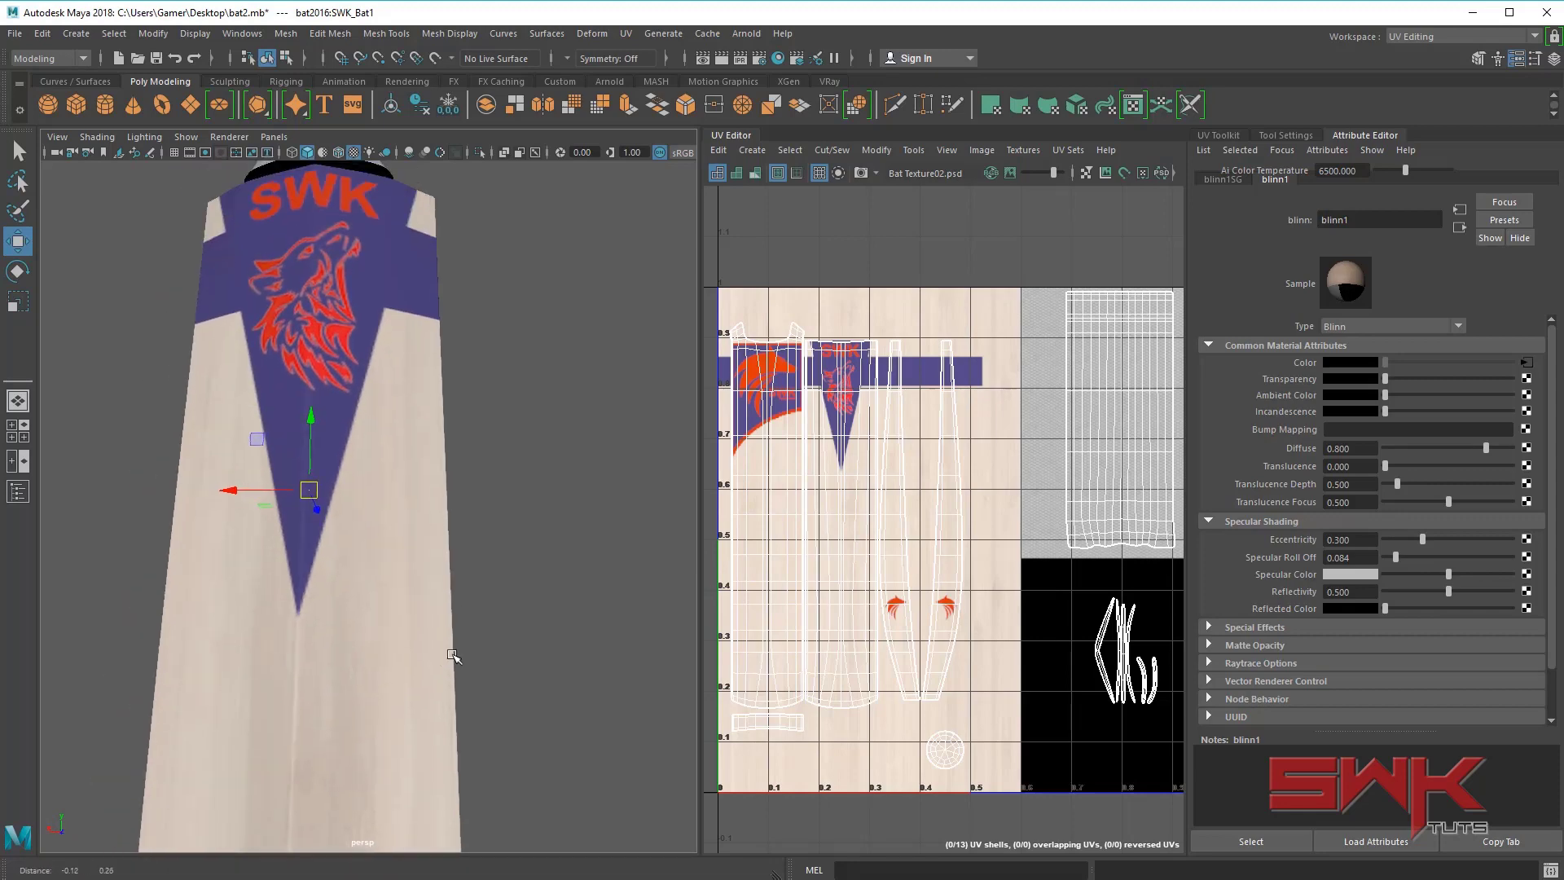
{"action": "middle_click_drag", "start_coordinate": [368, 566], "coordinate": [436, 709], "text": "alt"}
{"action": "left_click_drag", "start_coordinate": [391, 643], "coordinate": [382, 602], "text": "alt"}
{"action": "middle_click_drag", "start_coordinate": [382, 602], "coordinate": [375, 524], "text": "alt"}
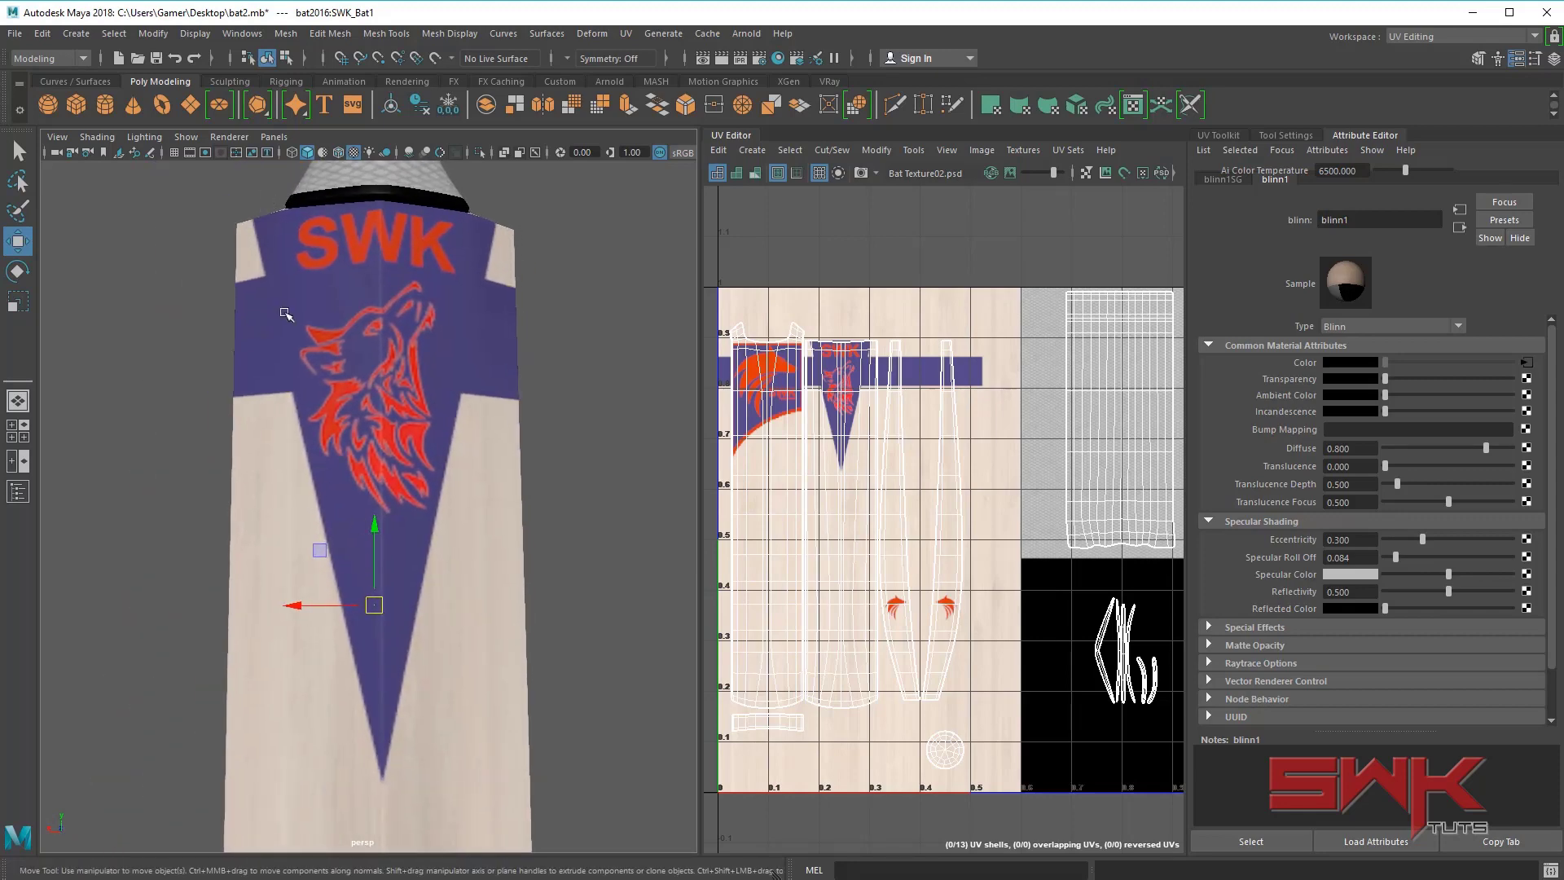
- Dim the texture image in the UV Editor and compare the back shell's layout with the wedge on the model
{"action": "right_click_drag", "start_coordinate": [854, 406], "coordinate": [991, 588], "text": "alt"}
{"action": "middle_click_drag", "start_coordinate": [871, 463], "coordinate": [931, 552], "text": "alt"}
{"action": "right_click_drag", "start_coordinate": [871, 496], "coordinate": [978, 571], "text": "alt"}
{"action": "left_click_drag", "start_coordinate": [1053, 173], "coordinate": [1047, 176]}
{"action": "left_click", "coordinate": [1014, 172]}
{"action": "right_click_drag", "start_coordinate": [846, 484], "coordinate": [870, 511], "text": "alt"}
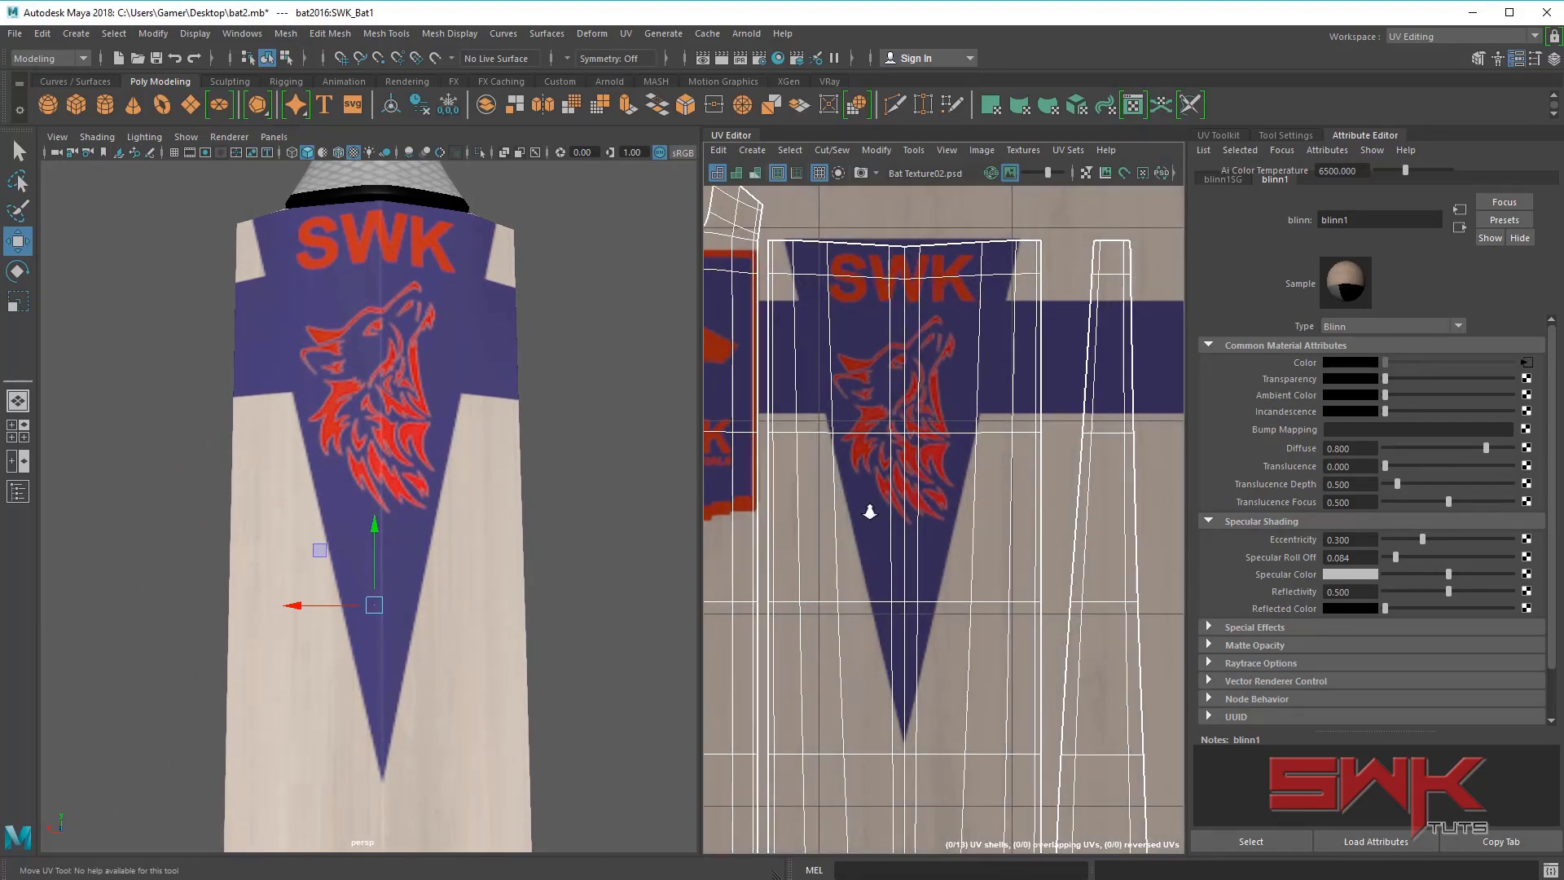
{"action": "scroll", "coordinate": [870, 511], "scroll_direction": "up", "scroll_amount": 2}
{"action": "scroll", "coordinate": [509, 522], "scroll_direction": "up", "scroll_amount": 2}
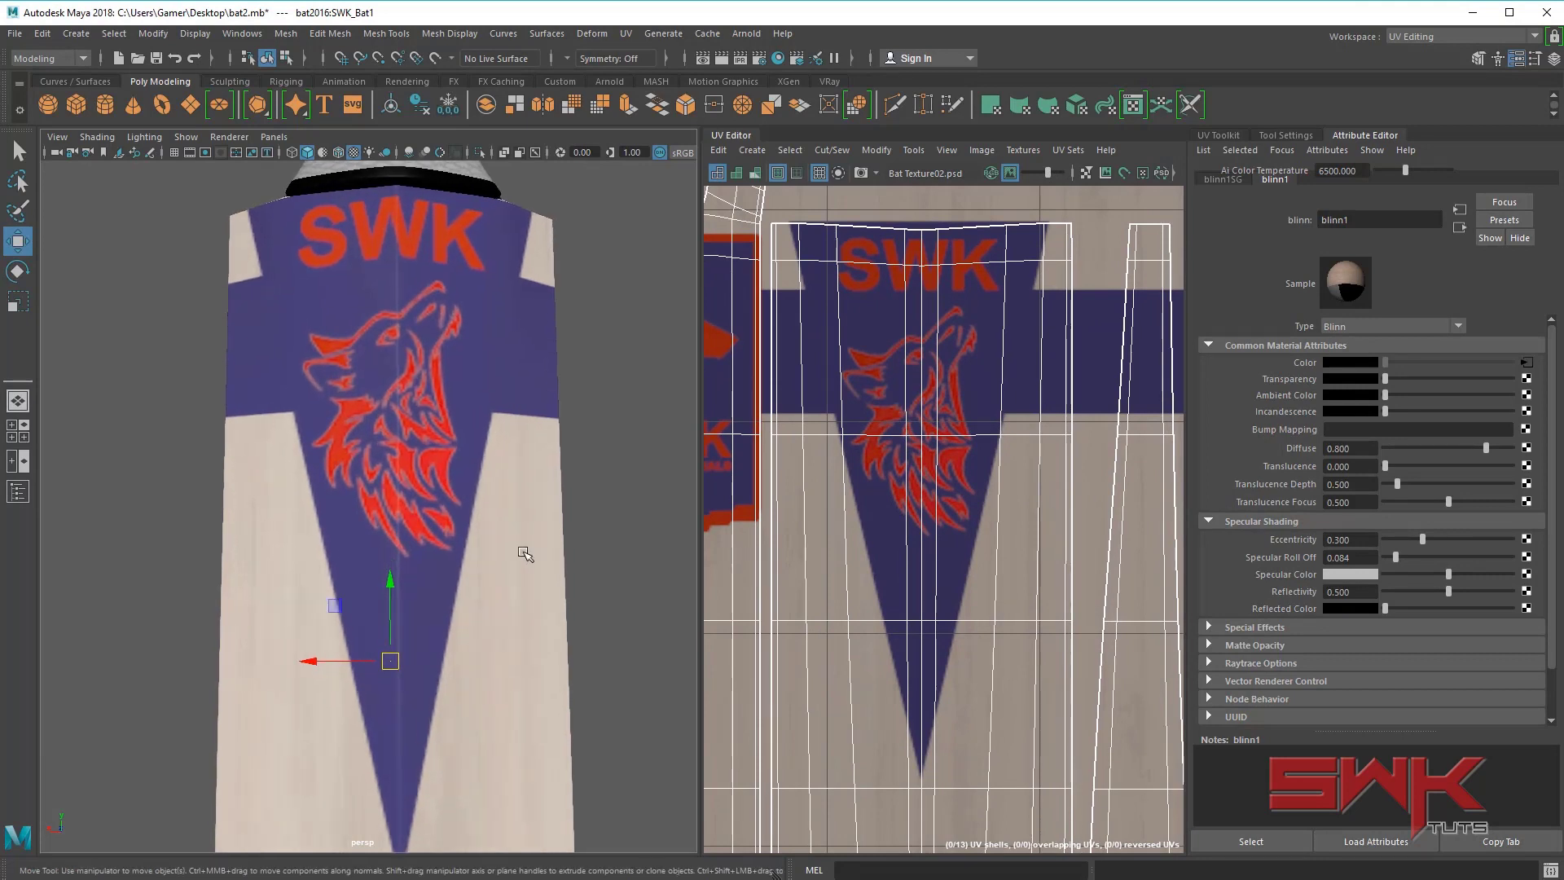
{"action": "middle_click_drag", "start_coordinate": [523, 554], "coordinate": [499, 502], "text": "alt"}
{"action": "right_click_drag", "start_coordinate": [500, 502], "coordinate": [457, 505], "text": "alt"}
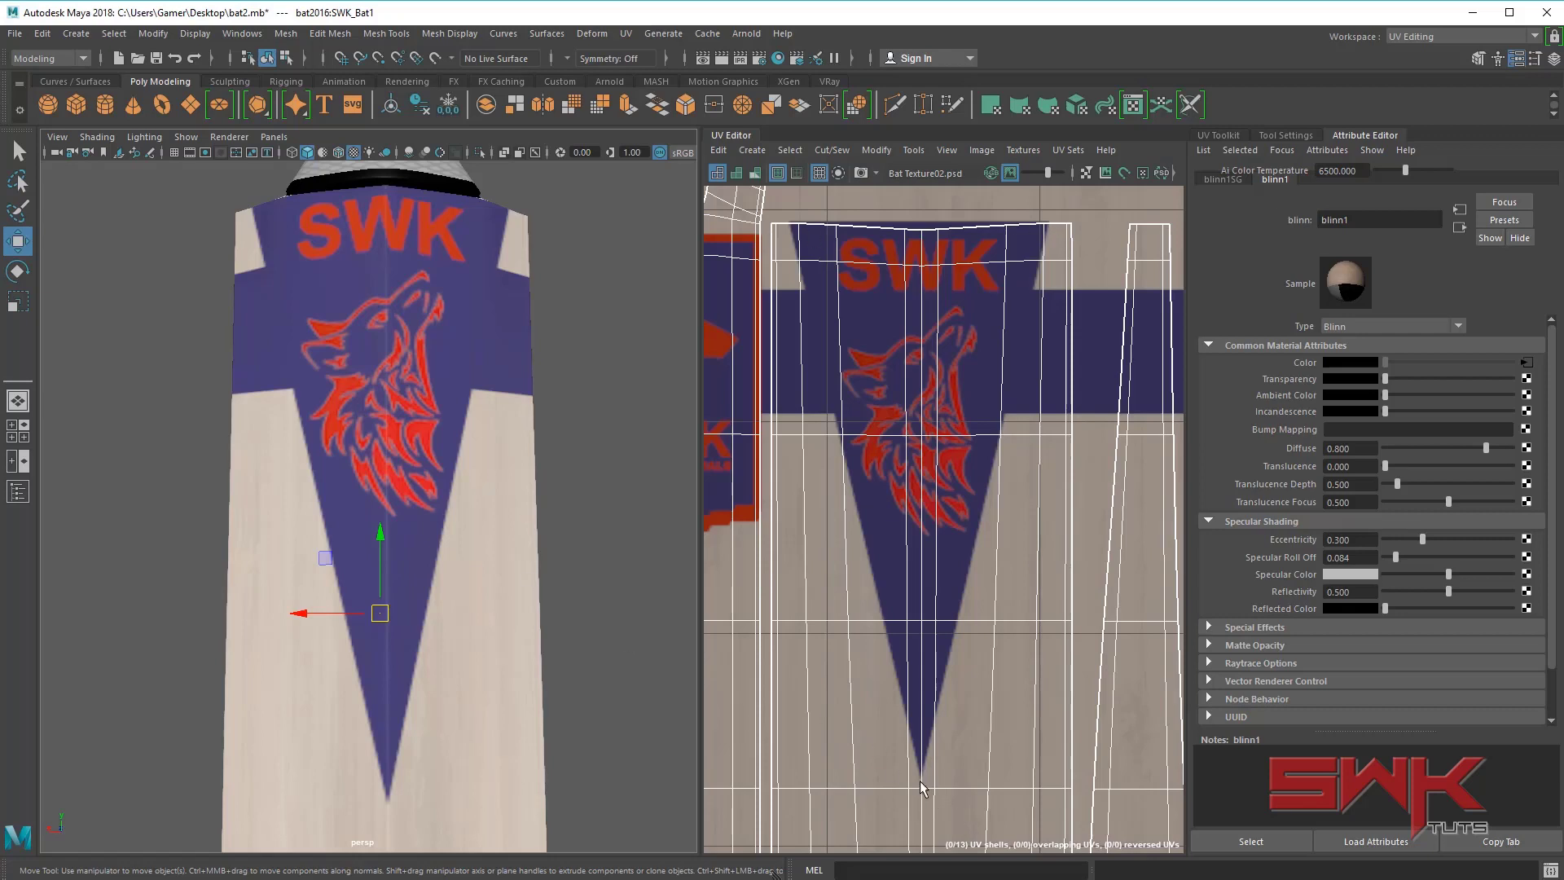
- Turn on selection highlighting in the perspective view and switch to the Select tool
{"action": "left_click", "coordinate": [172, 140]}
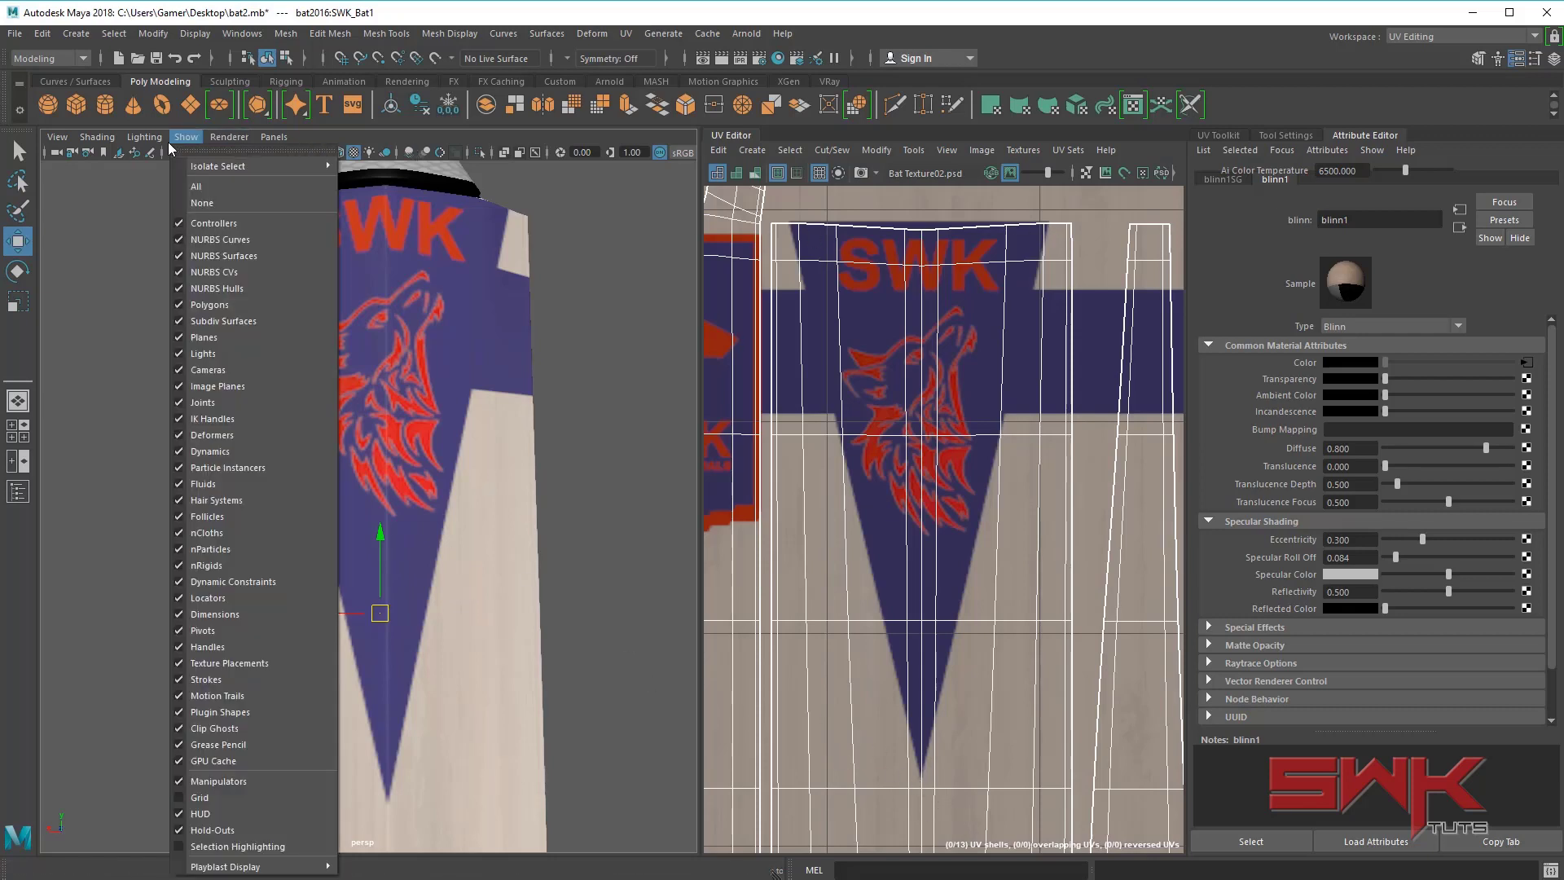
{"action": "left_click", "coordinate": [208, 847]}
{"action": "key", "text": "q"}
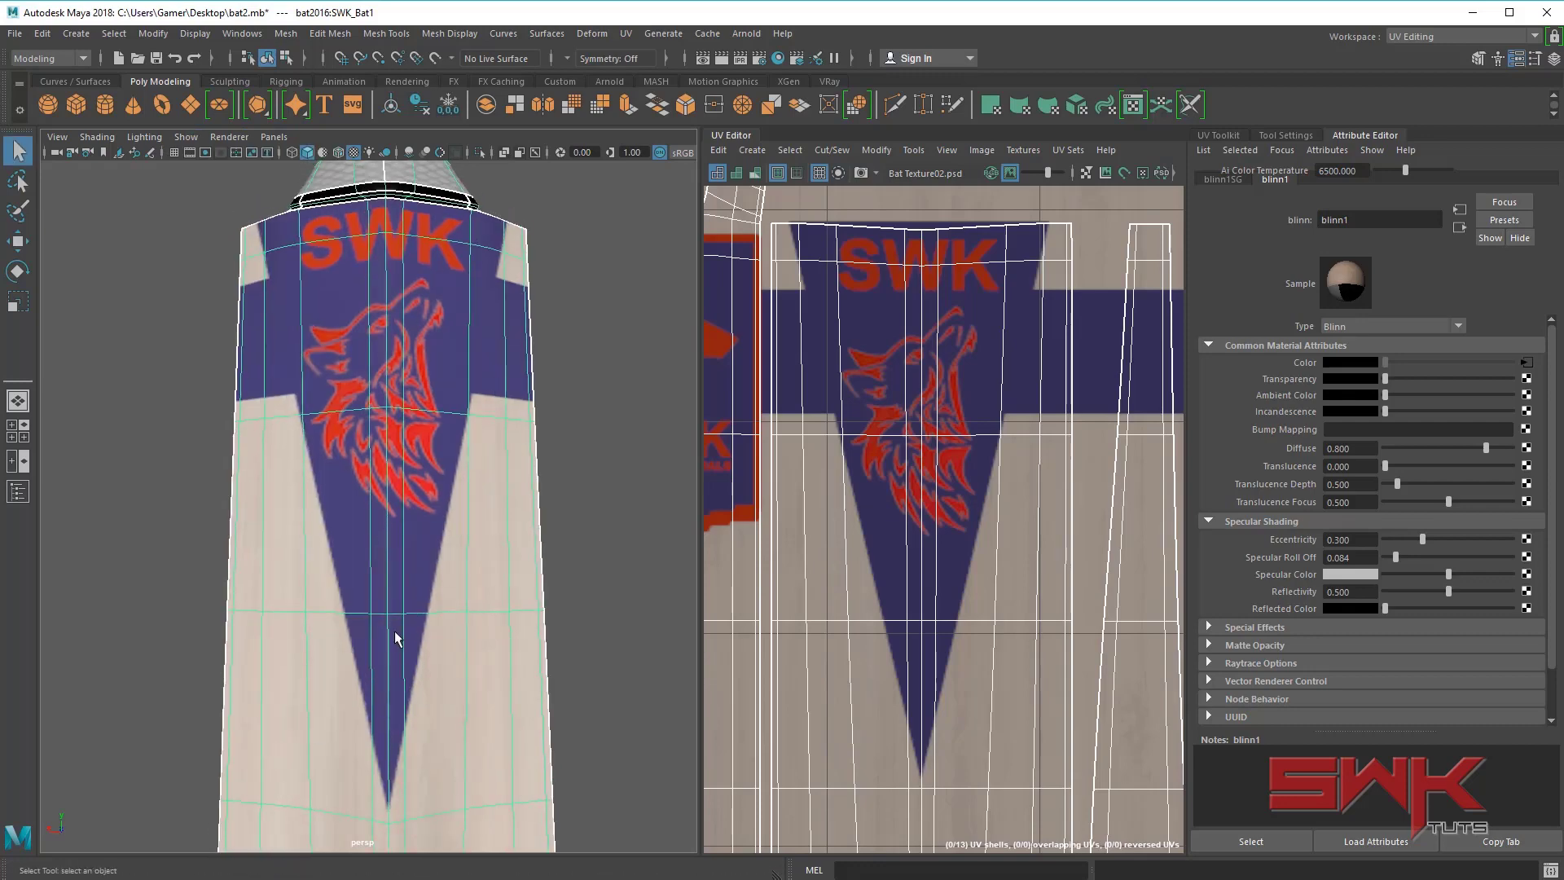
- Select the edges along the center line of the blade's back to check the wedge's alignment in the UV Editor
{"action": "right_click_drag", "start_coordinate": [397, 638], "coordinate": [384, 629]}
{"action": "left_click", "coordinate": [389, 583]}
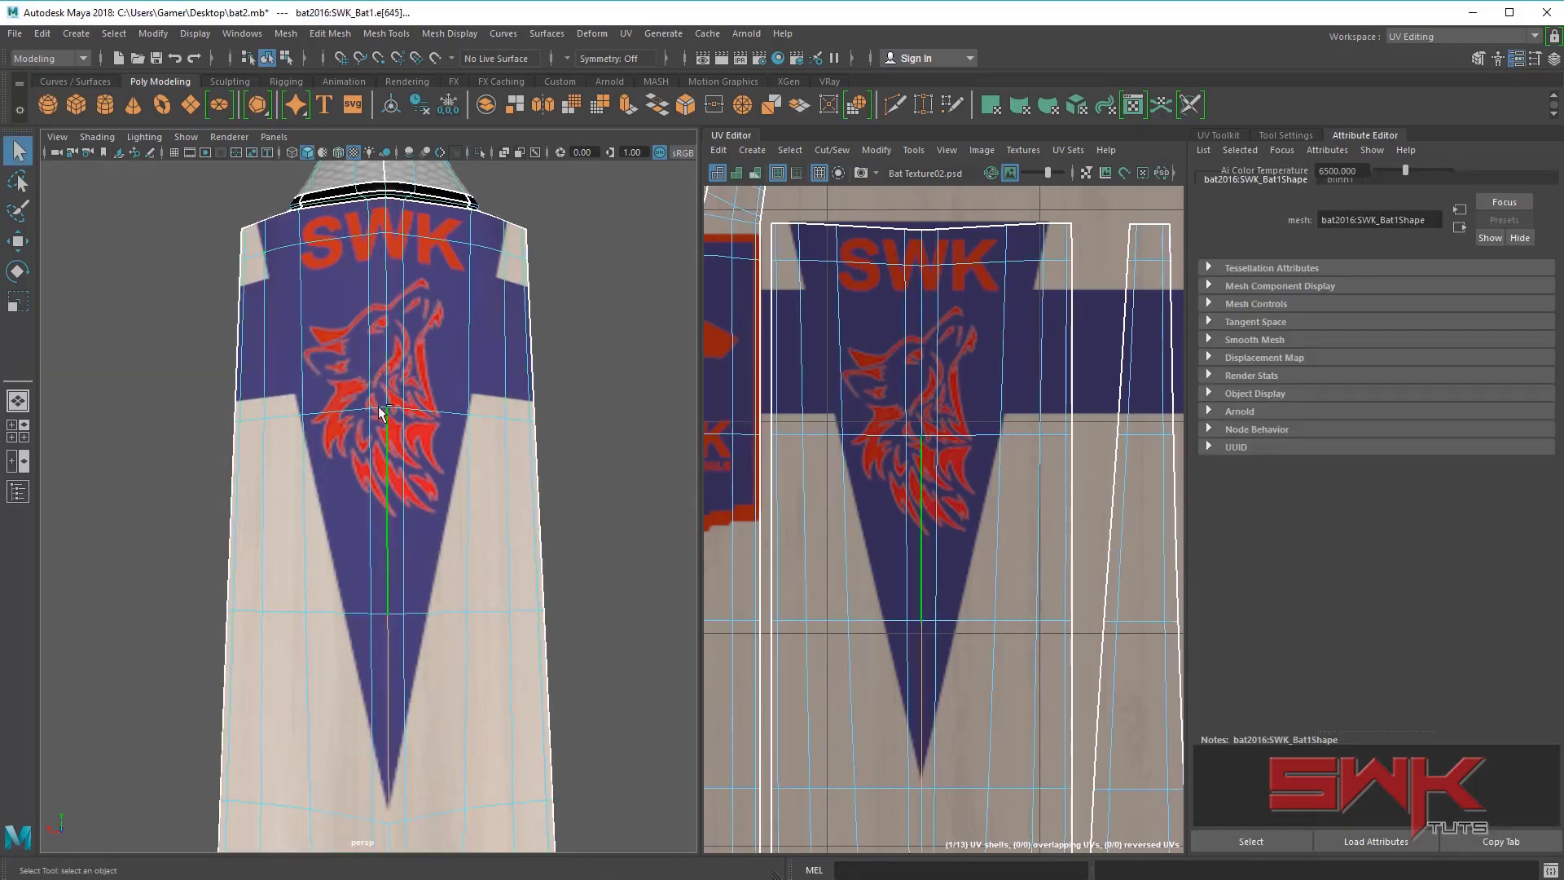
{"action": "left_click", "coordinate": [386, 355], "text": "shift"}
{"action": "left_click", "coordinate": [382, 218], "text": "shift"}
- Inspect the whole bat from the back wedge around to the front graphic and the handle
{"action": "middle_click_drag", "start_coordinate": [420, 611], "coordinate": [399, 464], "text": "alt"}
{"action": "right_click_drag", "start_coordinate": [399, 464], "coordinate": [261, 480], "text": "alt"}
{"action": "middle_click_drag", "start_coordinate": [407, 490], "coordinate": [404, 585], "text": "alt"}
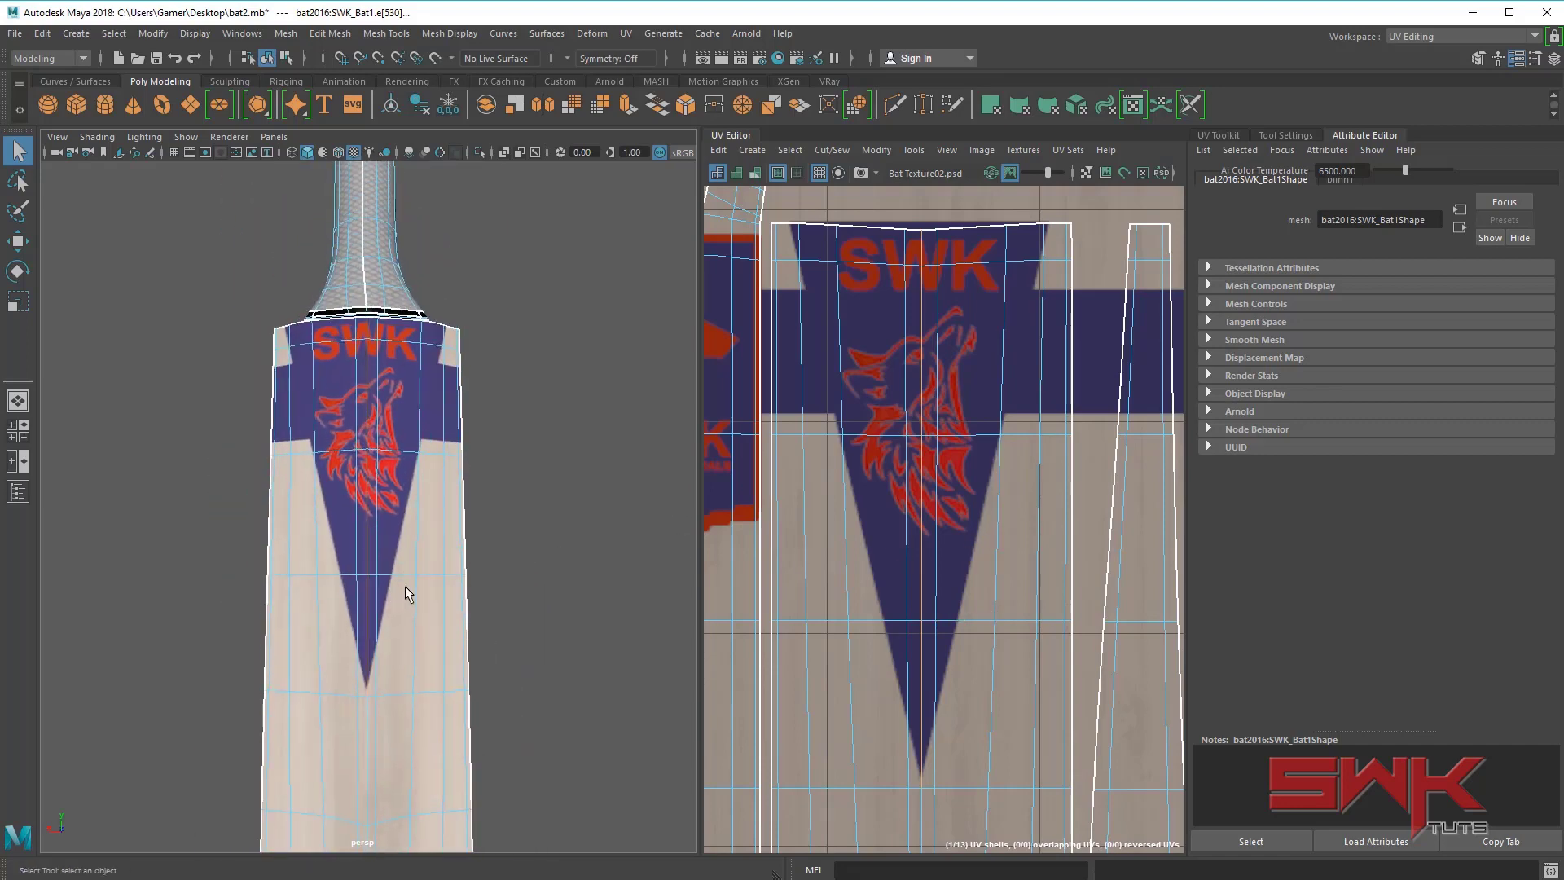
{"action": "left_click_drag", "start_coordinate": [405, 593], "coordinate": [375, 544], "text": "alt"}
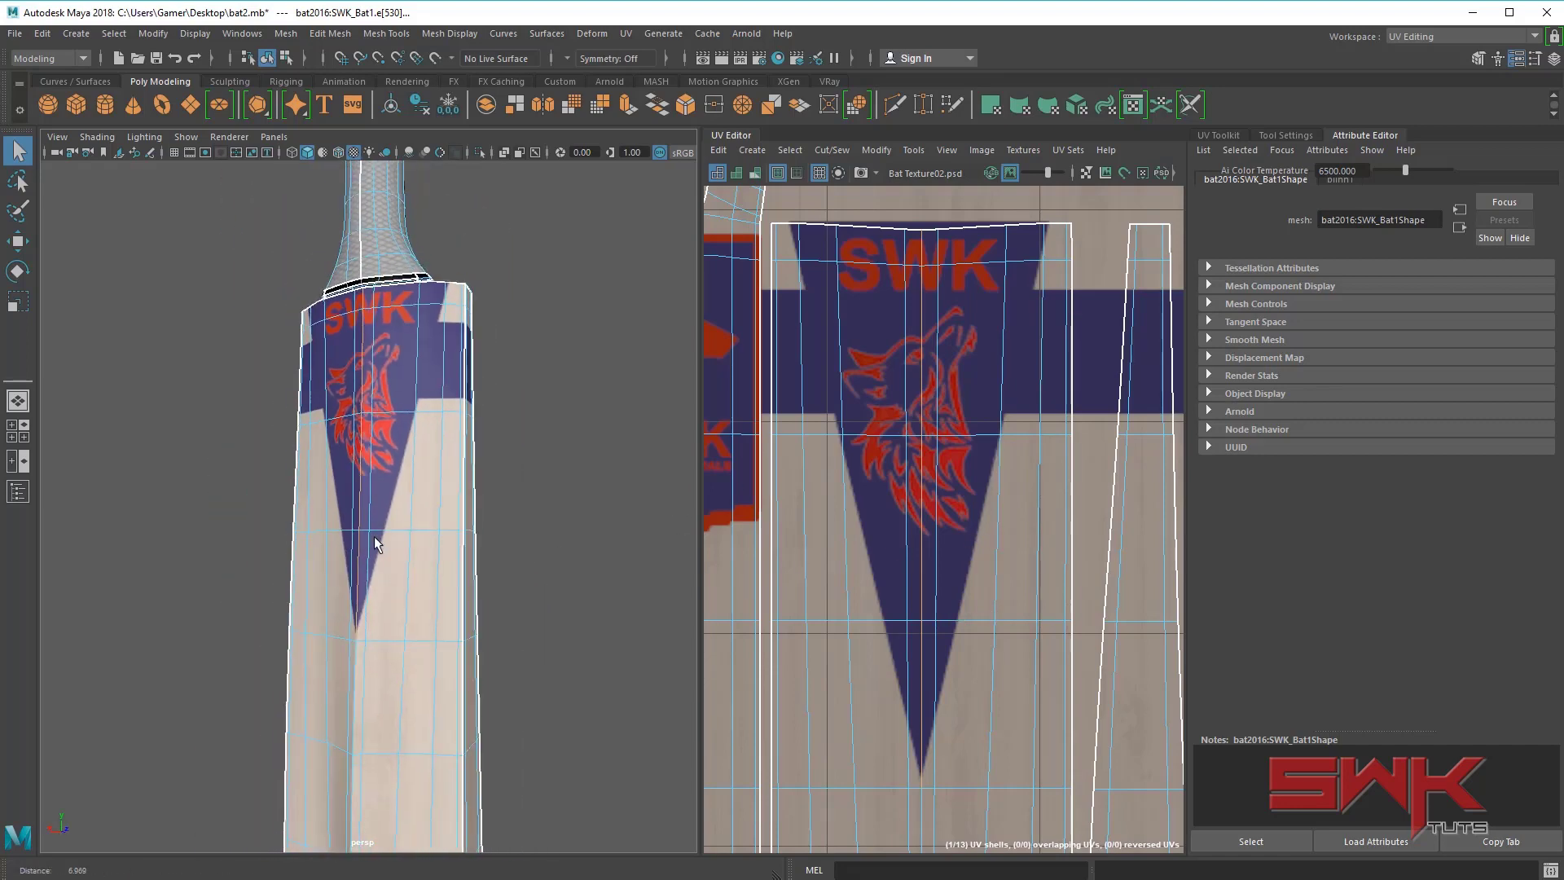
{"action": "middle_click_drag", "start_coordinate": [373, 536], "coordinate": [443, 412], "text": "alt"}
{"action": "right_click_drag", "start_coordinate": [443, 412], "coordinate": [372, 477], "text": "alt"}
{"action": "left_click_drag", "start_coordinate": [372, 476], "coordinate": [368, 480], "text": "alt"}
{"action": "middle_click_drag", "start_coordinate": [466, 587], "coordinate": [458, 749], "text": "alt"}
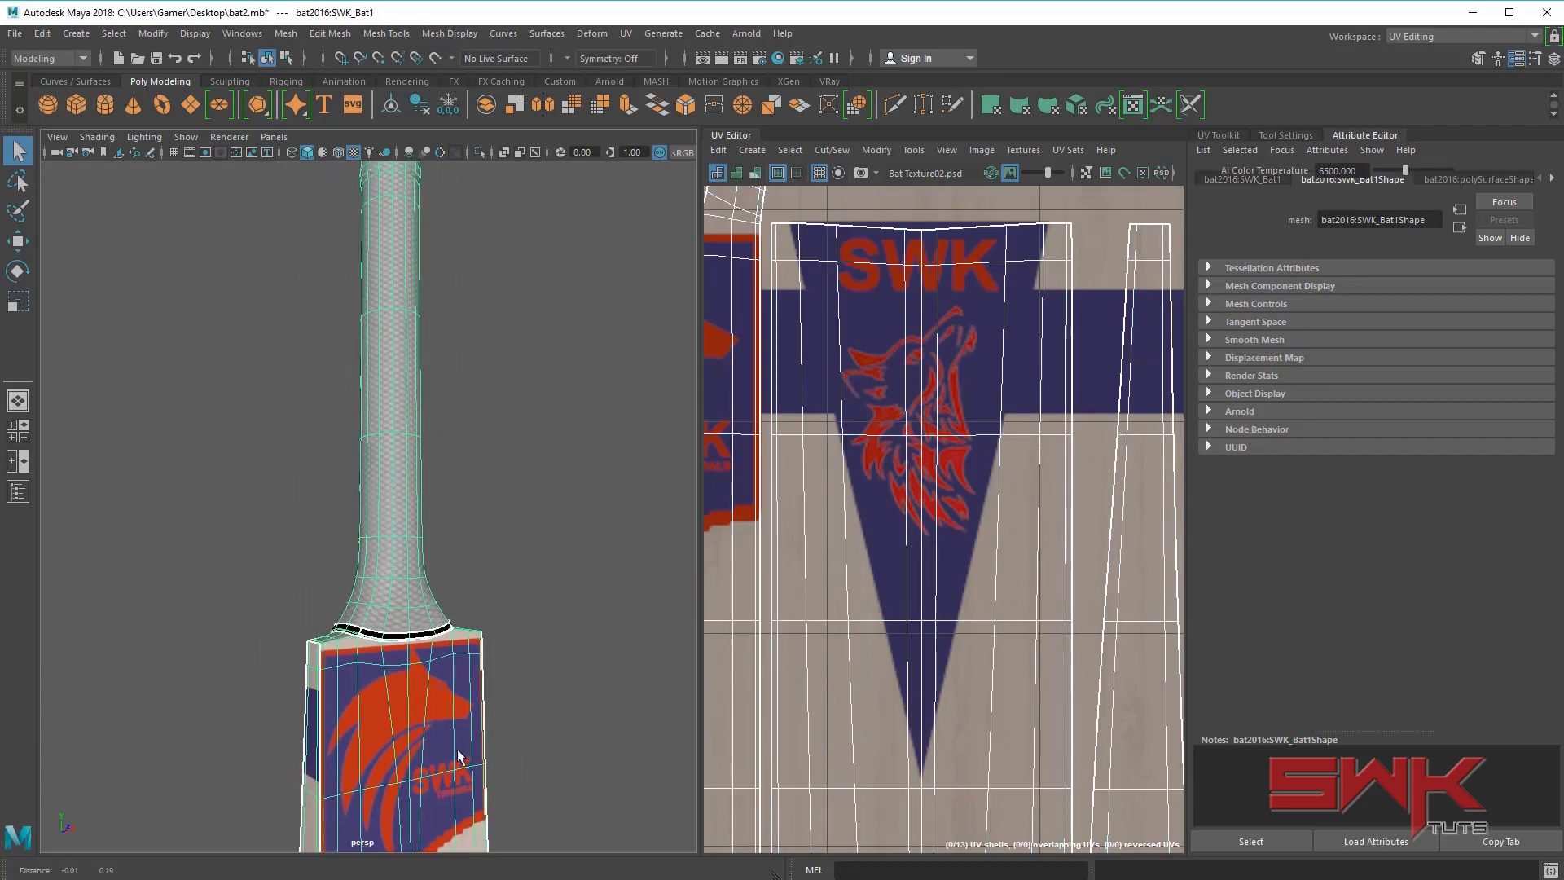
{"action": "left_click_drag", "start_coordinate": [459, 756], "coordinate": [432, 590], "text": "alt"}
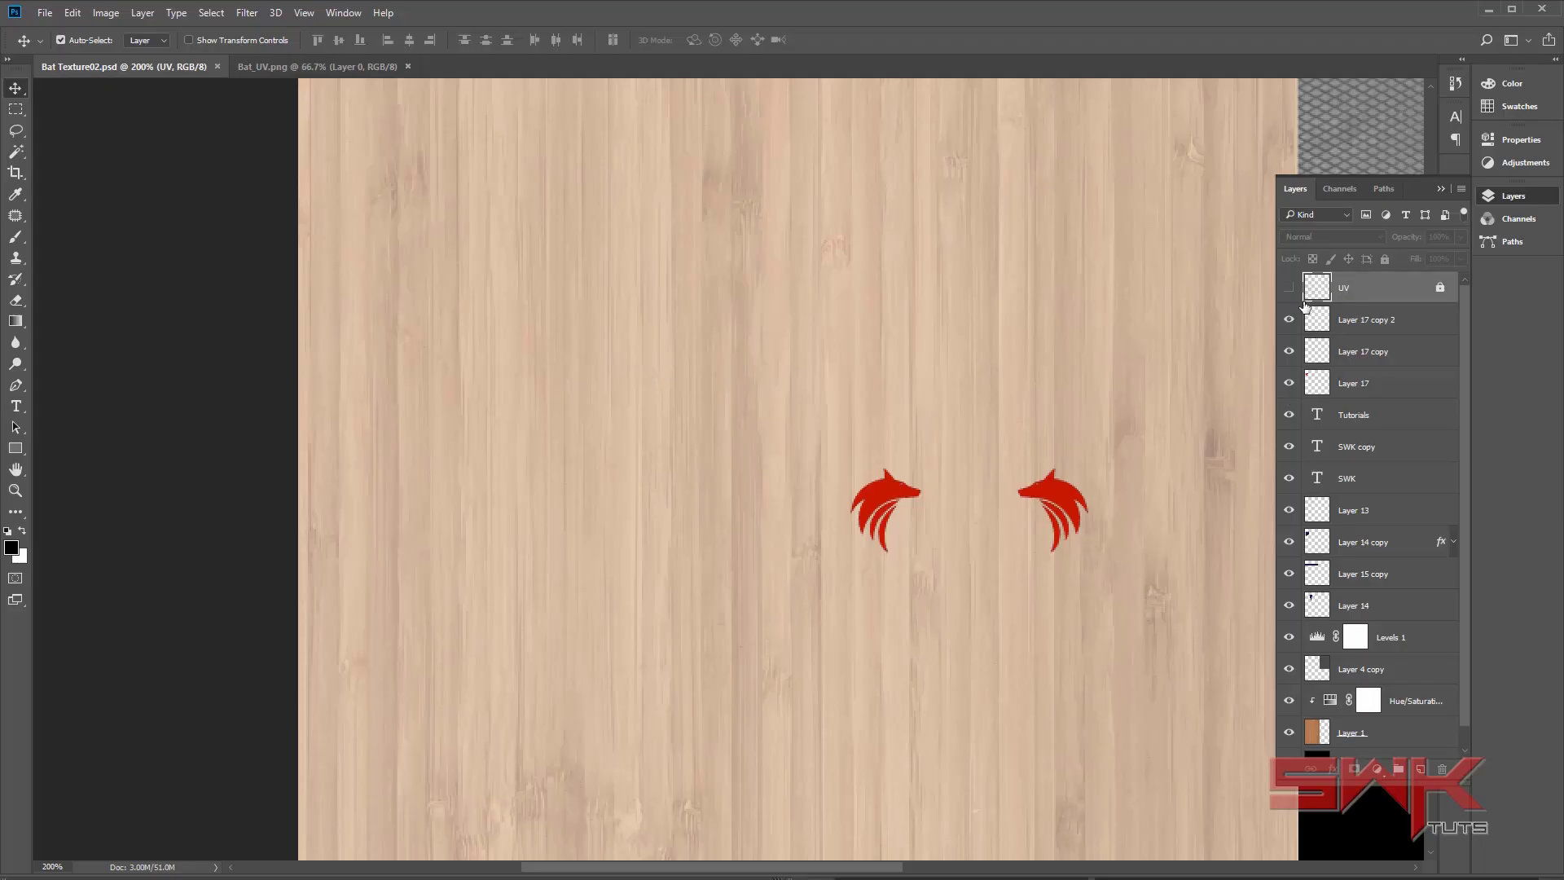
- Return to Photoshop and show the UV layer over the handle's gray grip texture
{"action": "left_click", "coordinate": [1288, 287]}
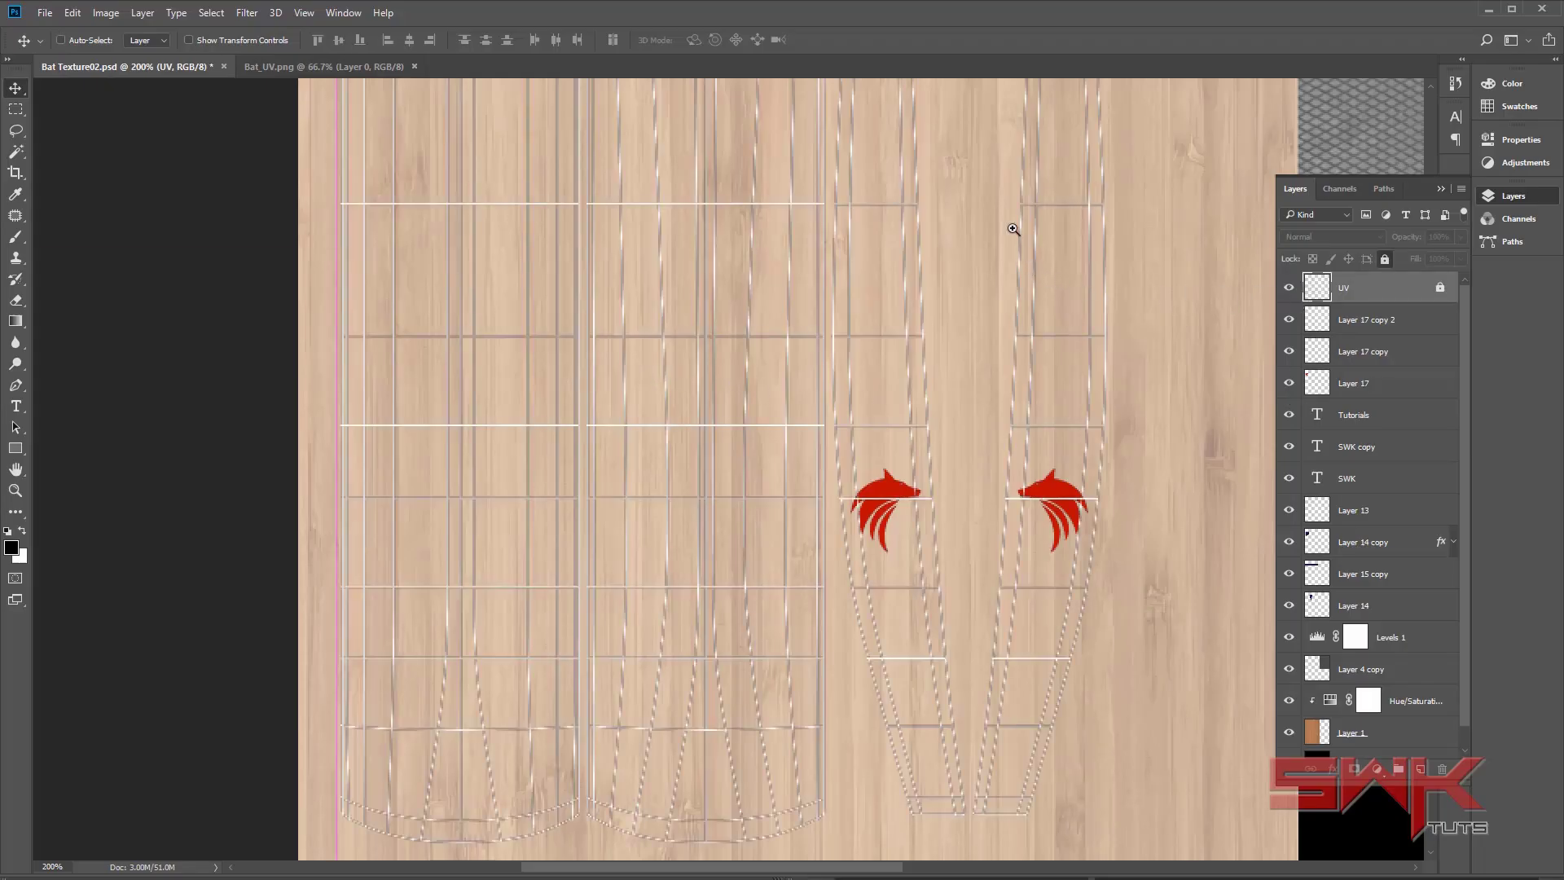
{"action": "left_click", "coordinate": [1009, 232], "text": "ctrl"}
{"action": "left_click", "coordinate": [1025, 241], "text": "ctrl+alt"}
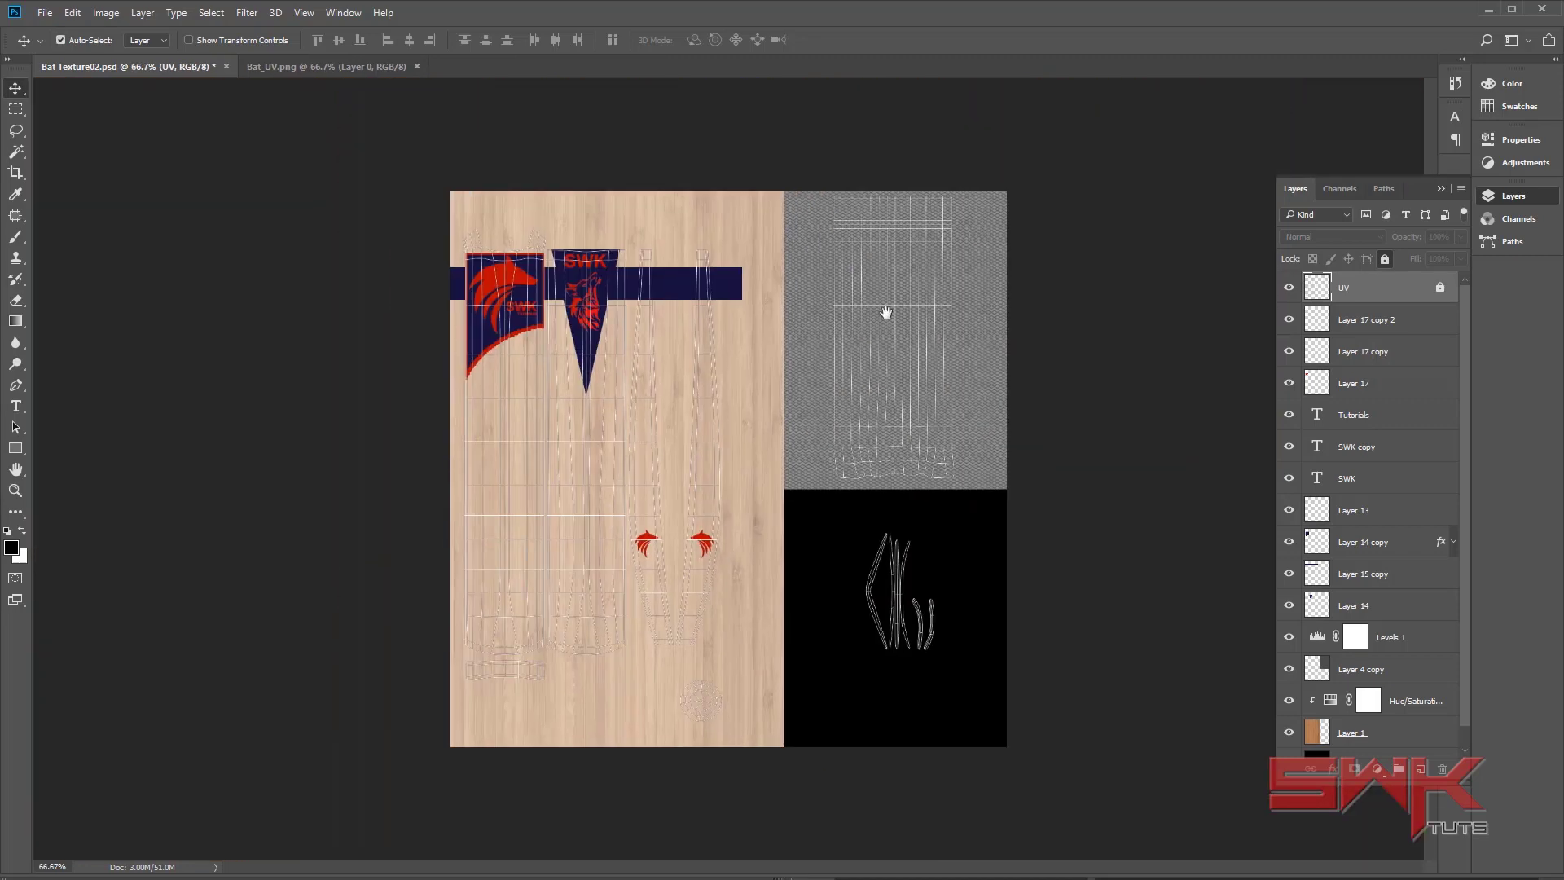
{"action": "left_click", "coordinate": [886, 299], "text": "ctrl"}
{"action": "left_click", "coordinate": [886, 300], "text": "ctrl"}
{"action": "left_click", "coordinate": [886, 300], "text": "ctrl"}
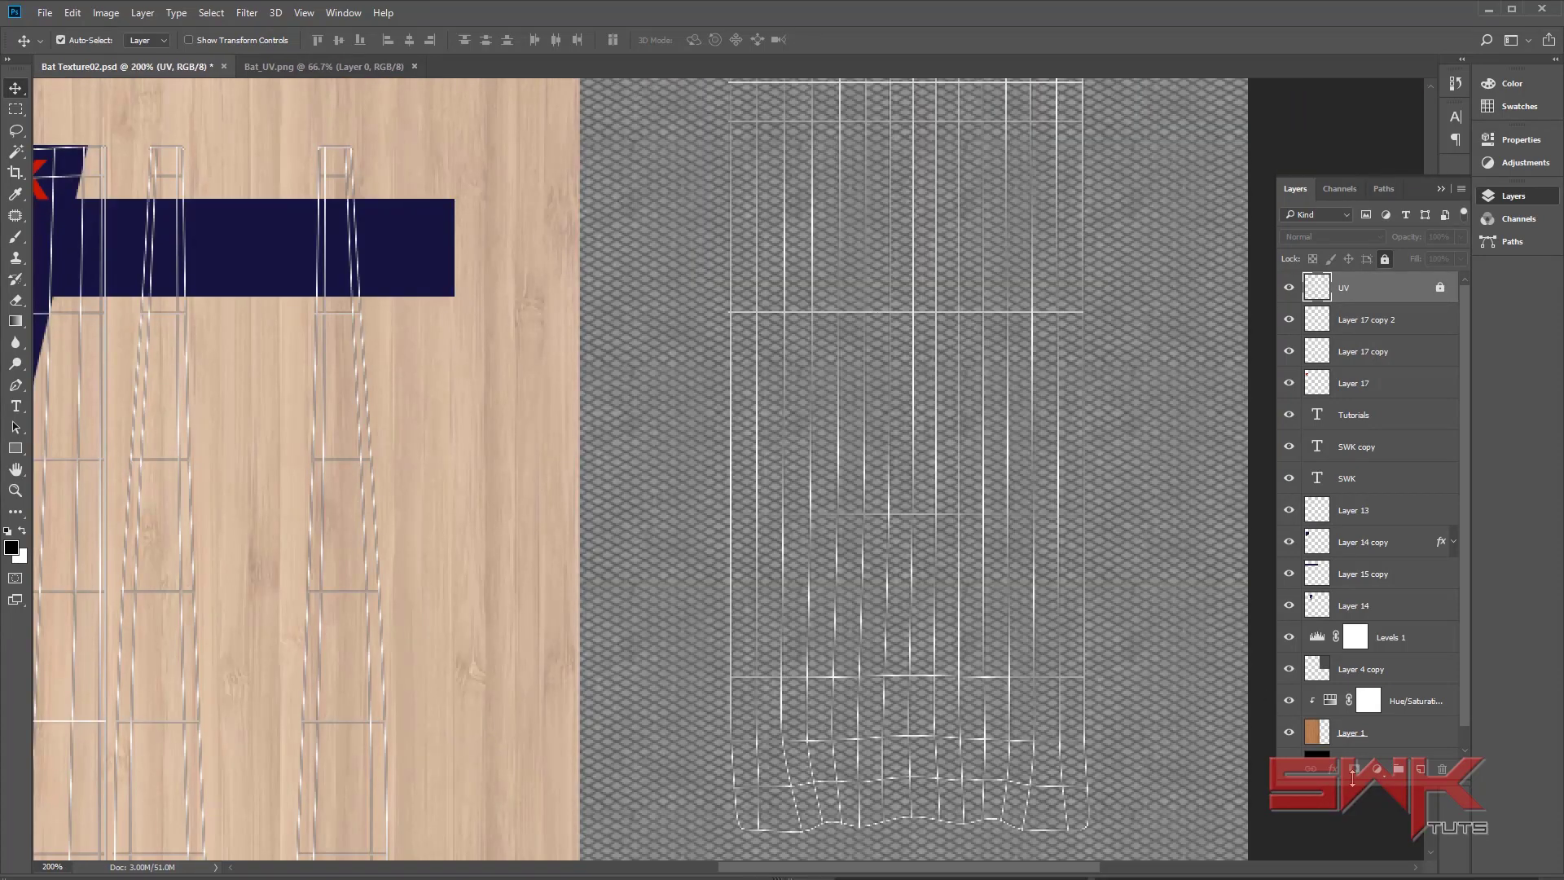
- Add a Hue/Saturation adjustment above Layer 4 copy and clip it to that layer
{"action": "scroll", "coordinate": [1370, 622], "scroll_direction": "down", "scroll_amount": 1}
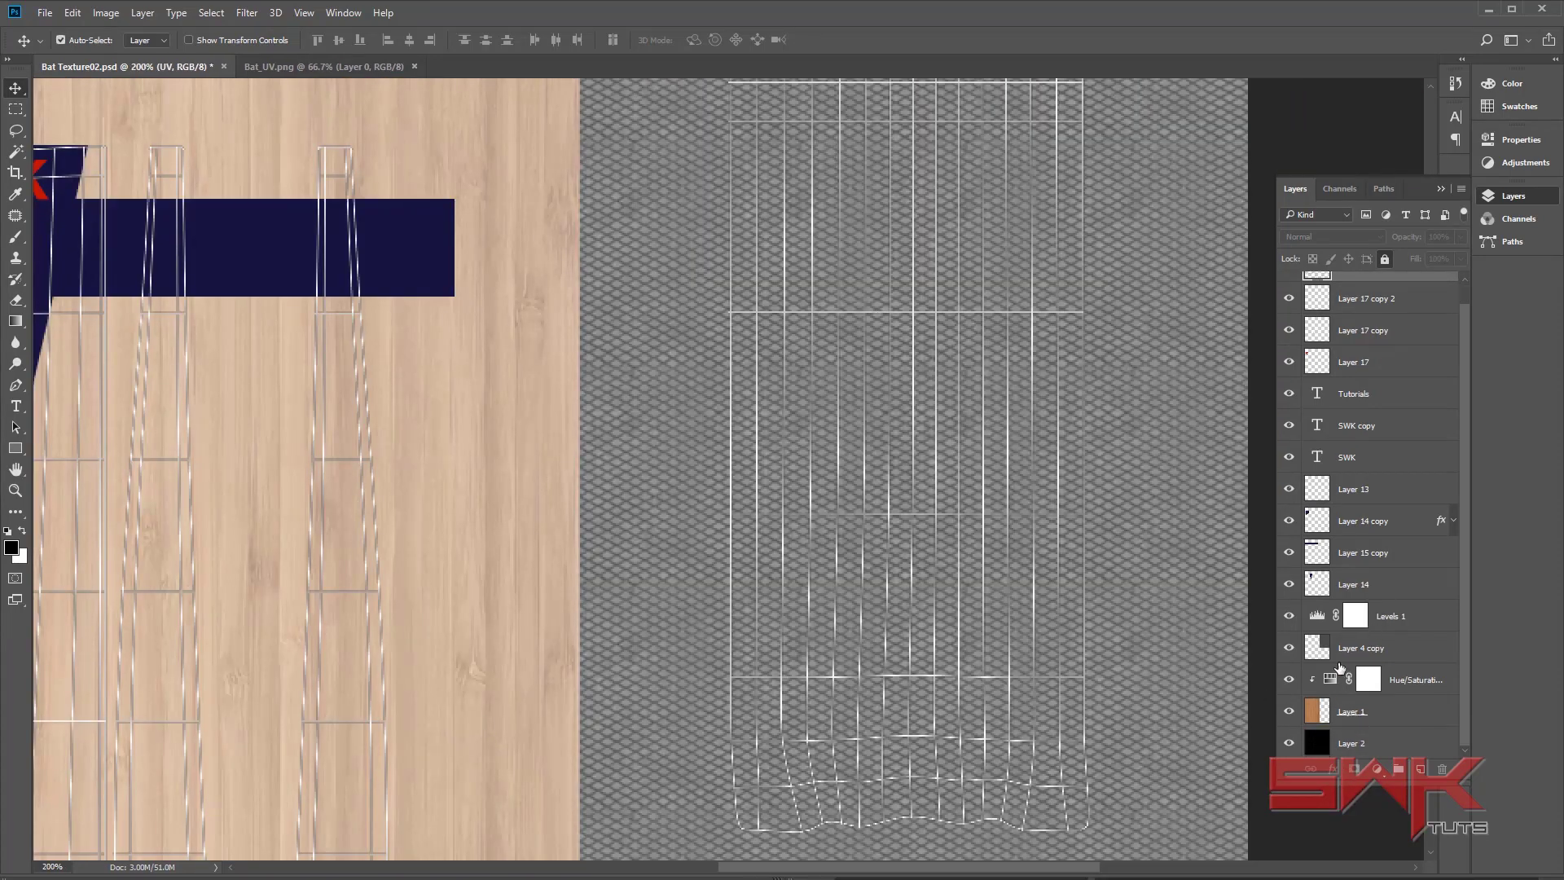
{"action": "left_click", "coordinate": [1339, 658]}
{"action": "left_click", "coordinate": [1375, 770]}
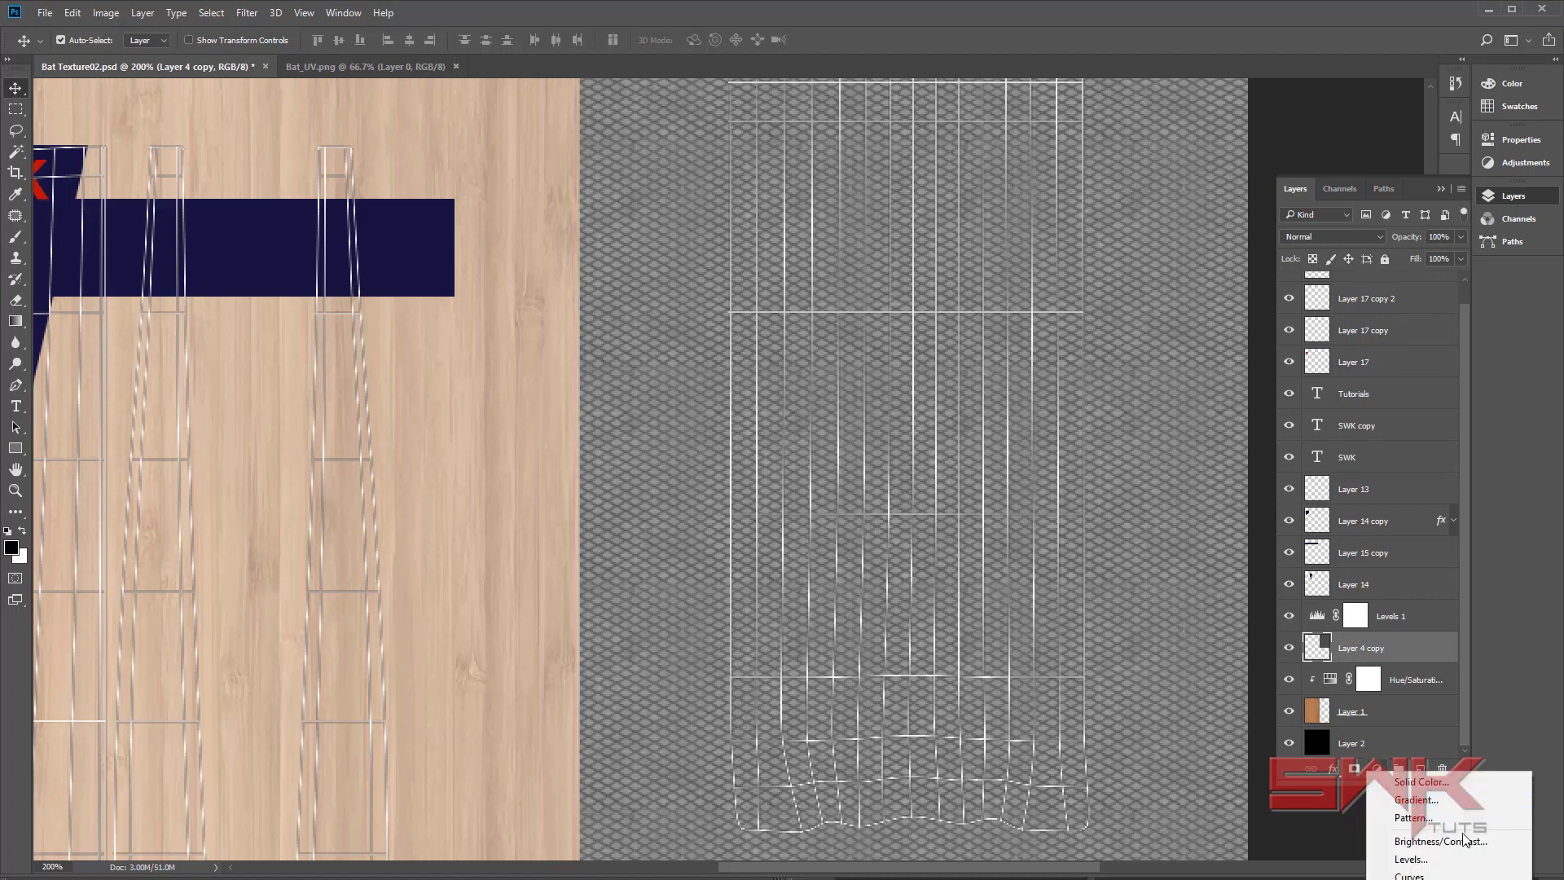
{"action": "left_click", "coordinate": [1417, 878]}
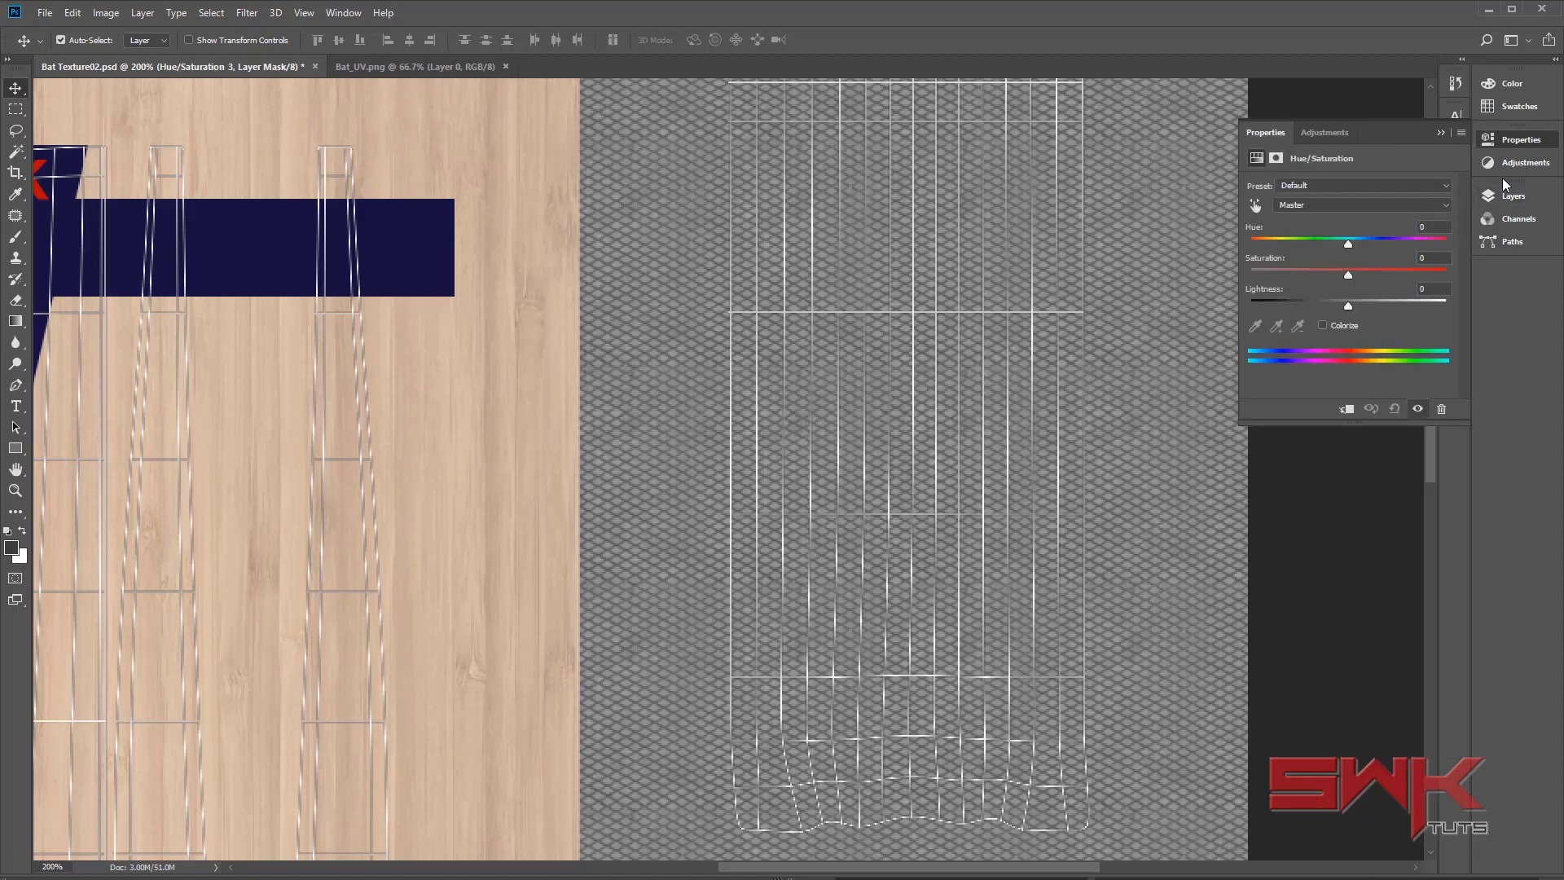
{"action": "left_click", "coordinate": [1554, 60]}
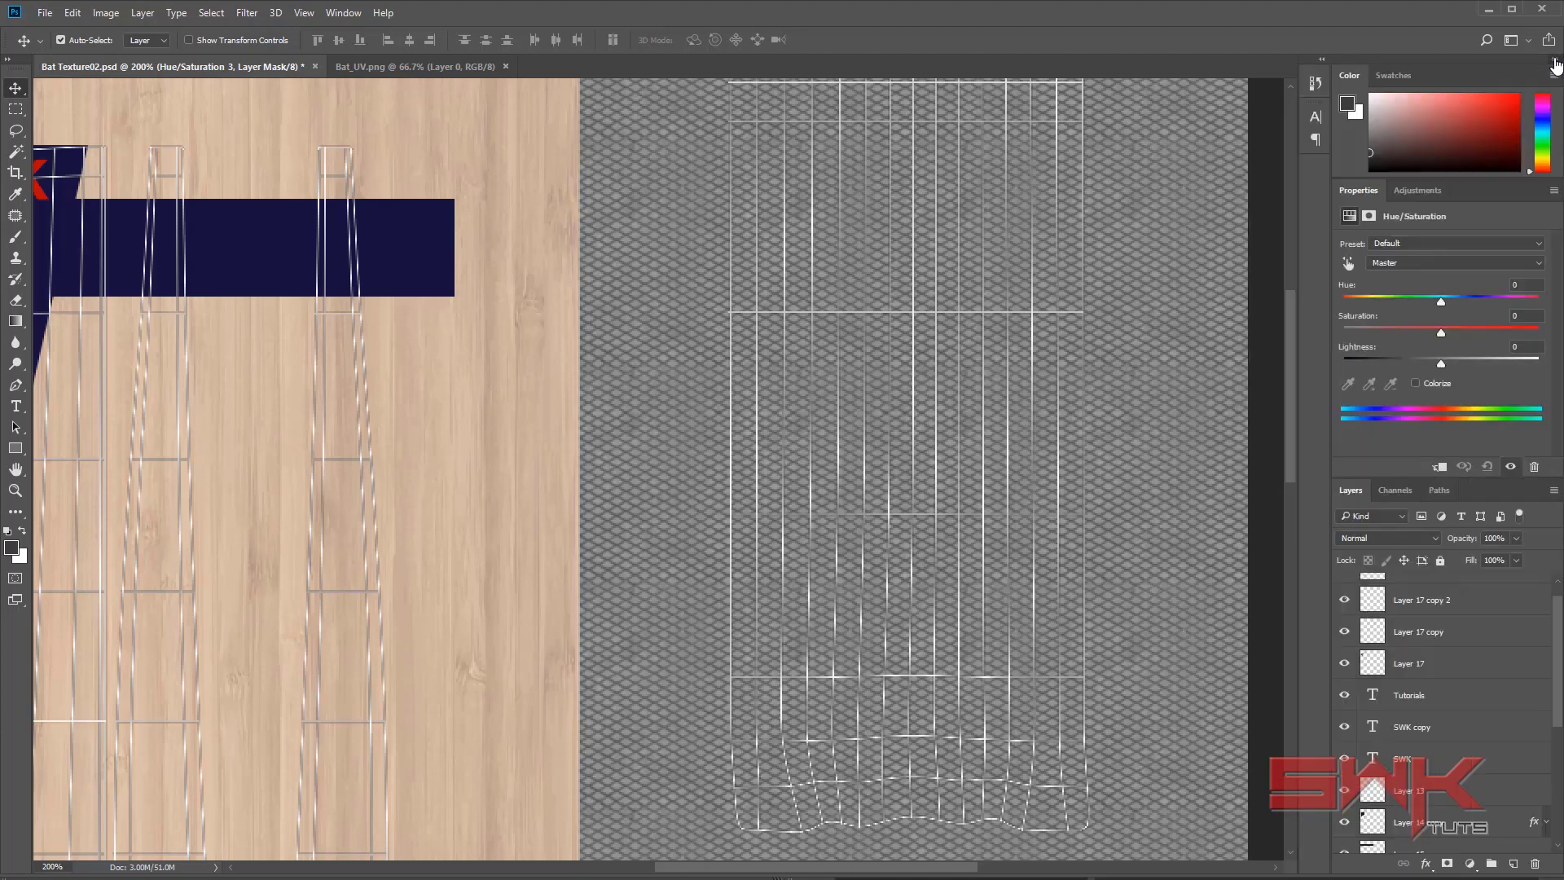
{"action": "scroll", "coordinate": [1466, 690], "scroll_direction": "down", "scroll_amount": 5}
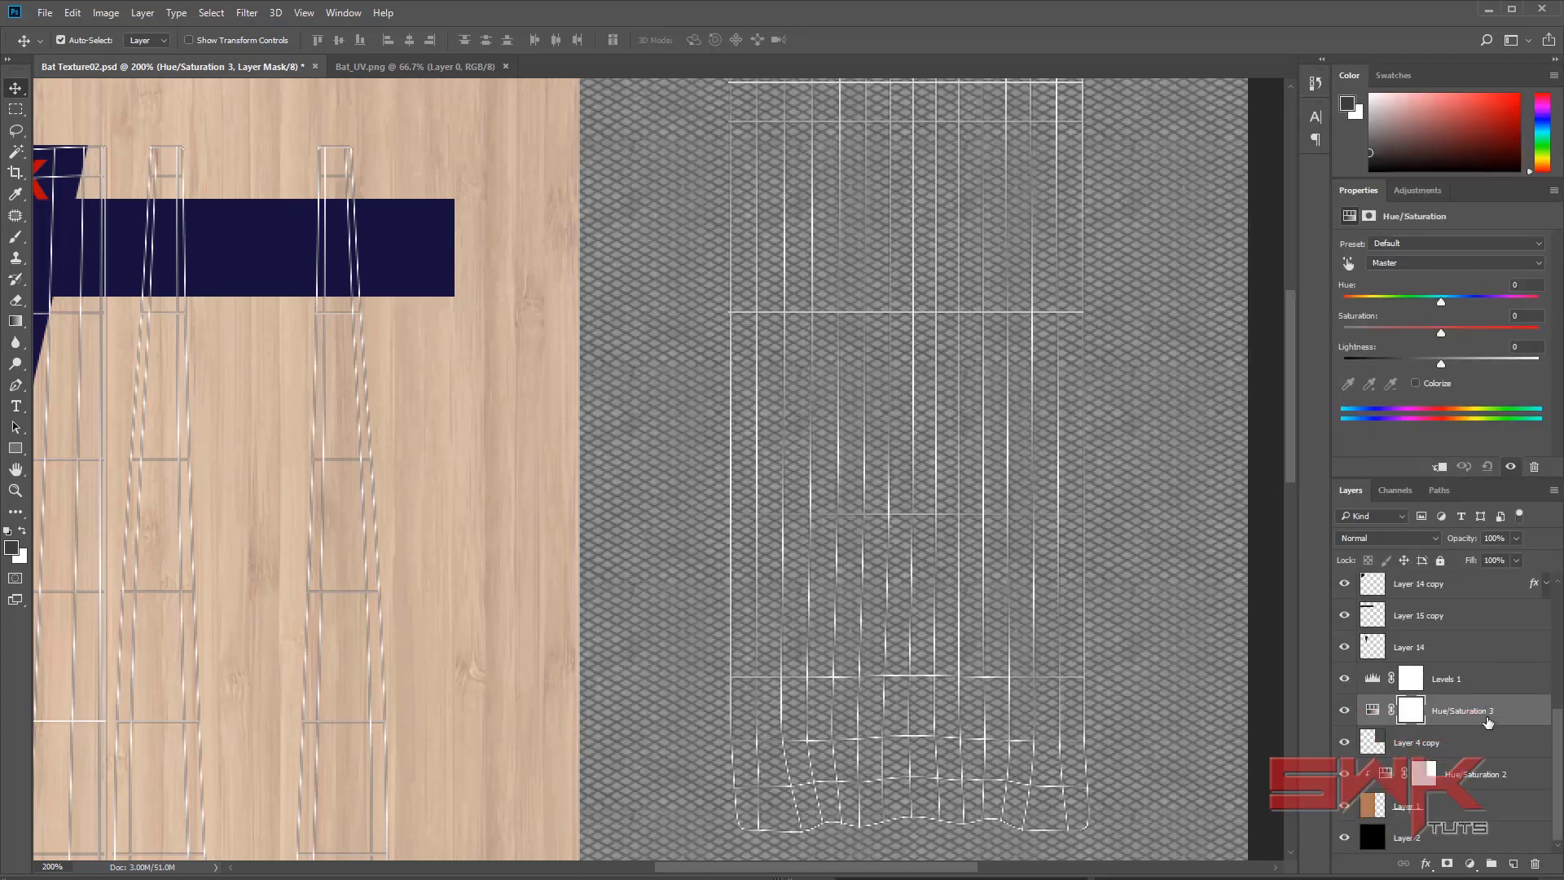
{"action": "left_click", "coordinate": [1457, 721], "text": "alt"}
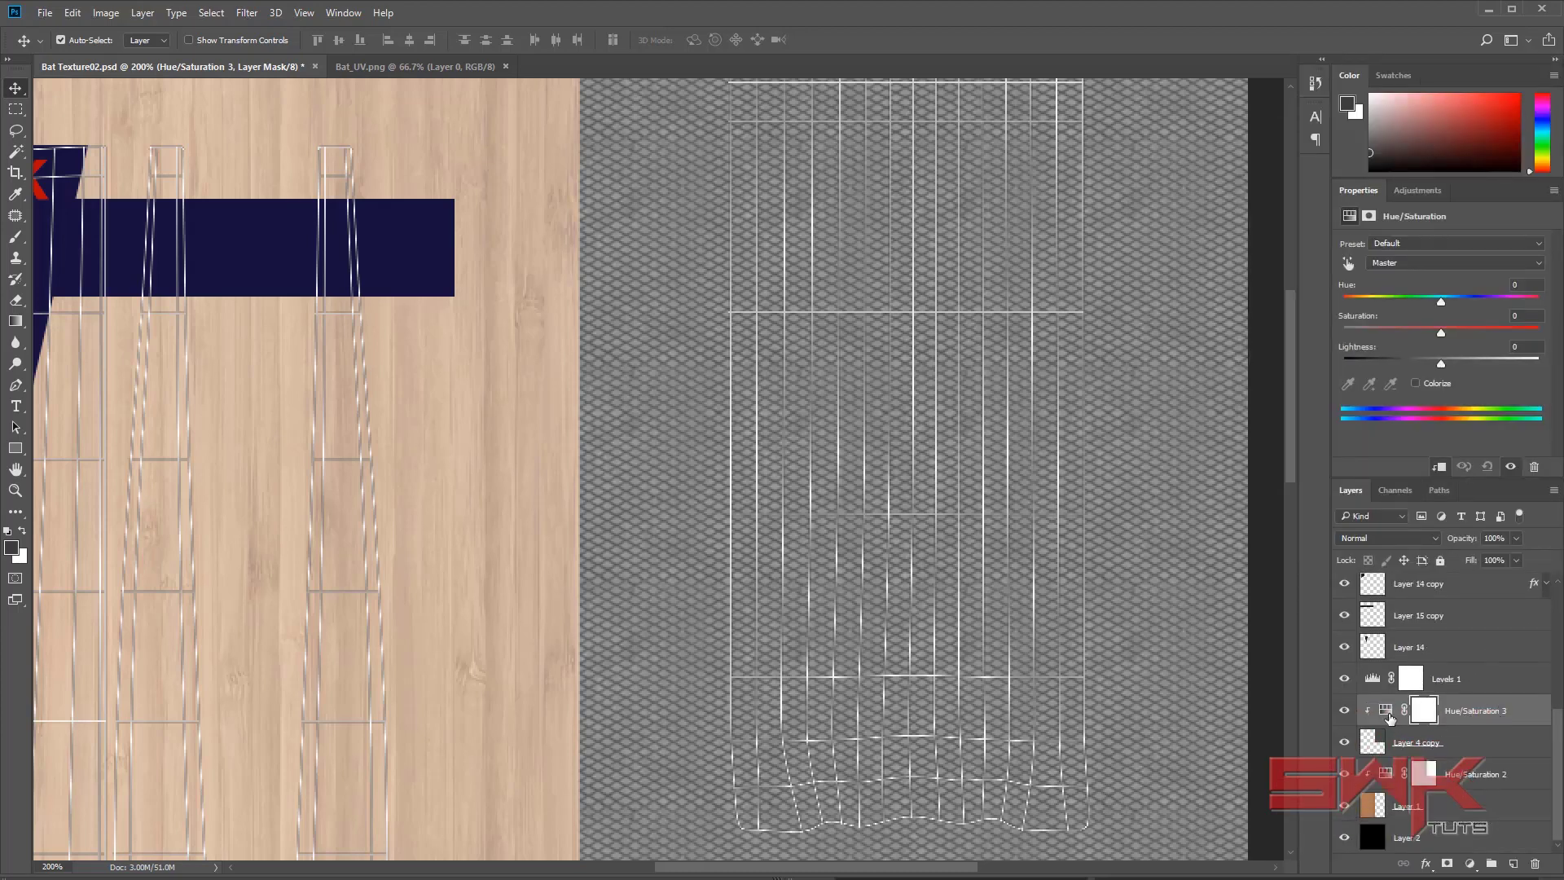
- Colorize the grip texture red with hue 0, saturation 89 and lightness -12
{"action": "left_click", "coordinate": [1387, 712]}
{"action": "left_click_drag", "start_coordinate": [1443, 334], "coordinate": [1458, 334]}
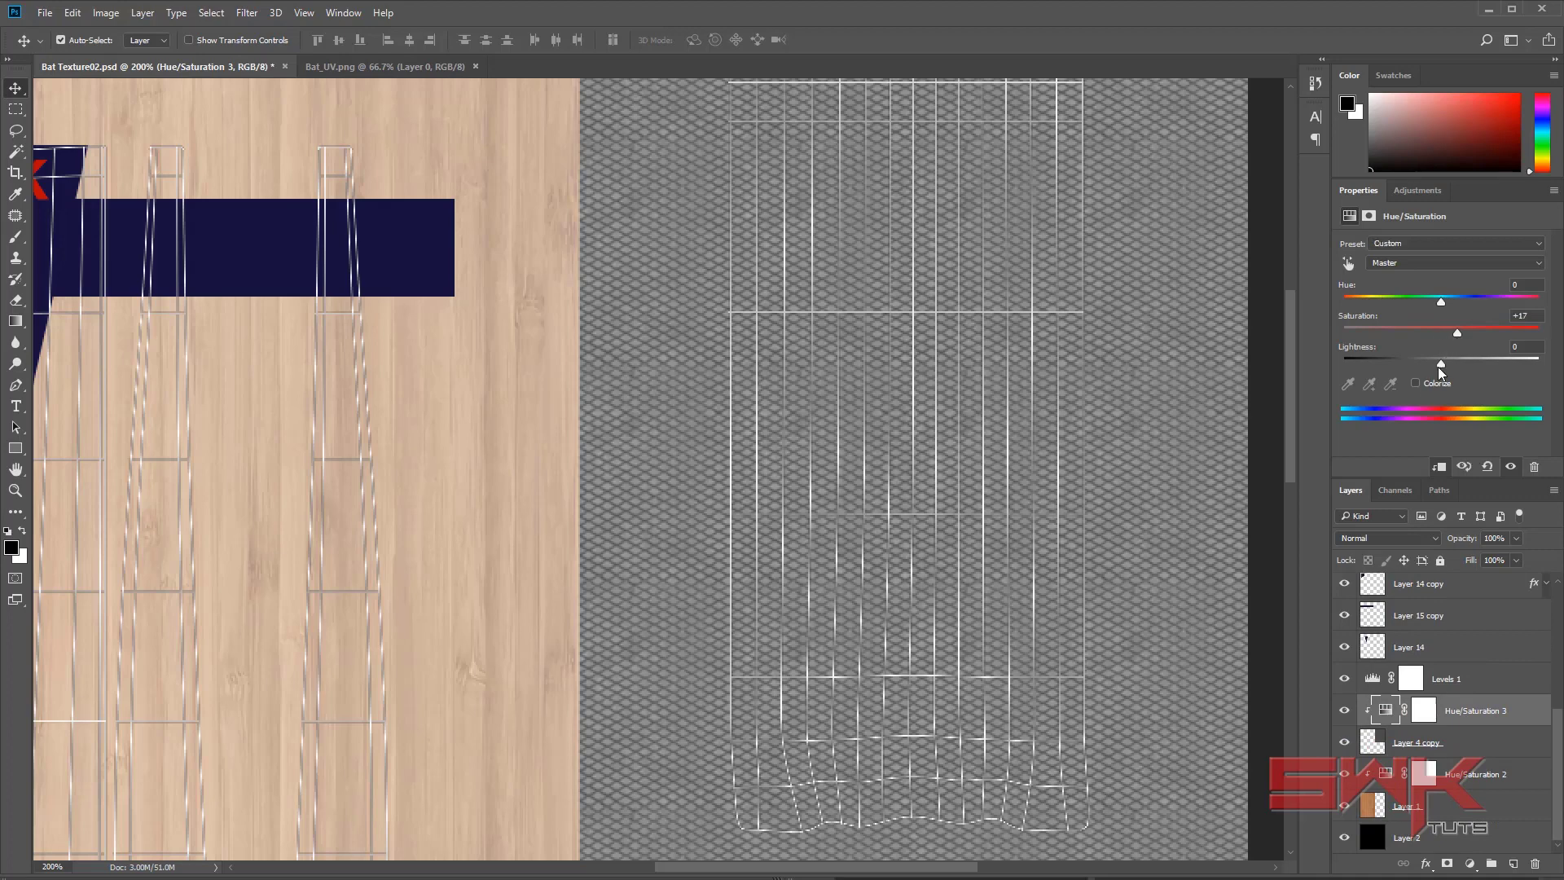
{"action": "left_click", "coordinate": [1417, 383]}
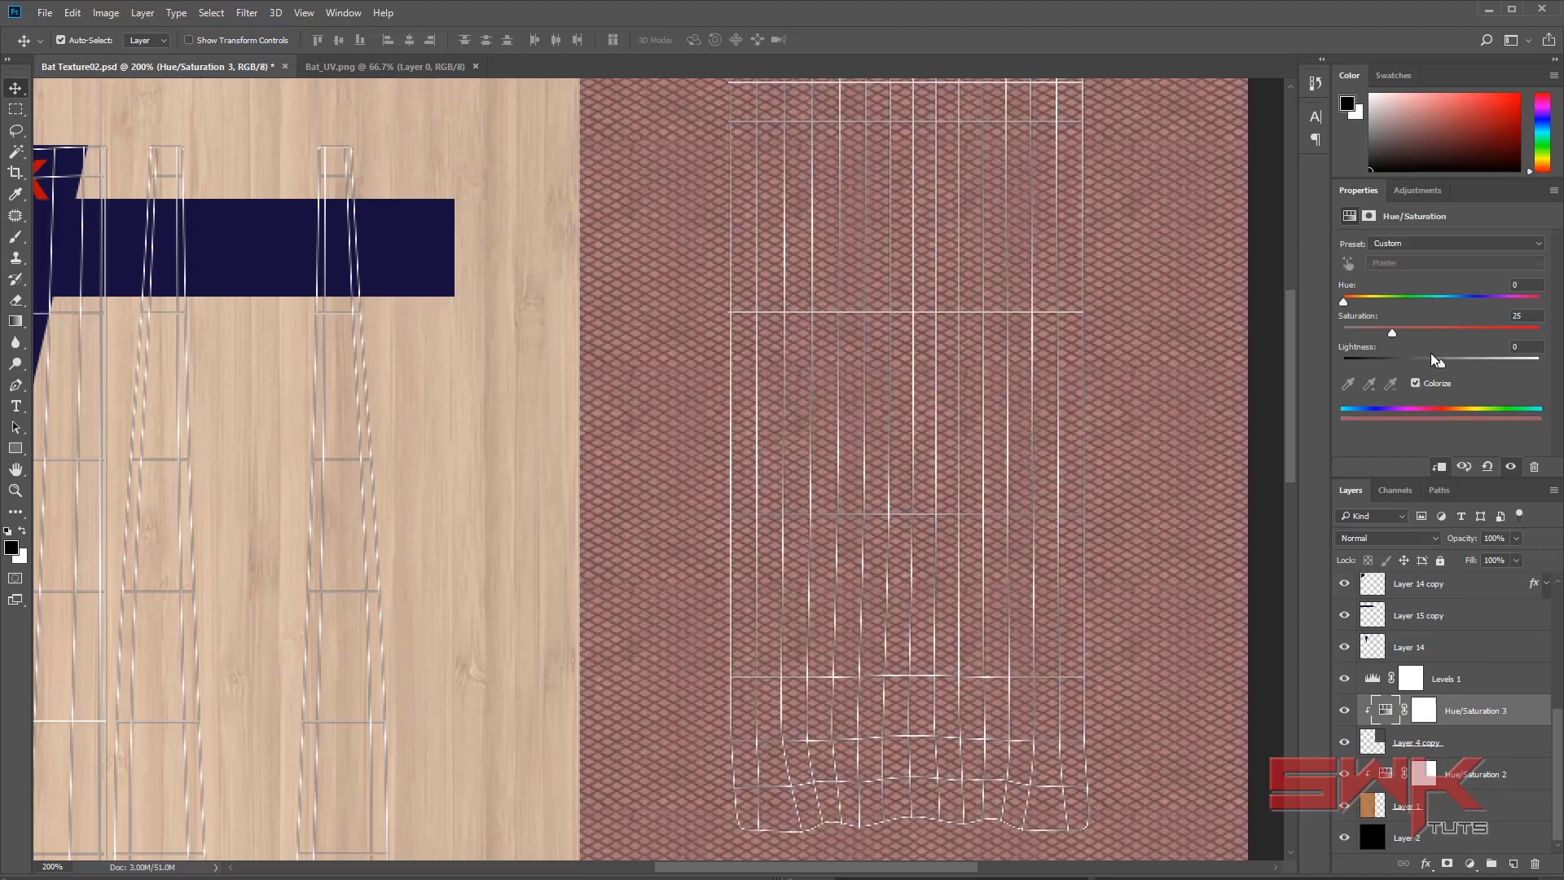
{"action": "left_click_drag", "start_coordinate": [1398, 333], "coordinate": [1517, 333]}
{"action": "left_click_drag", "start_coordinate": [1436, 364], "coordinate": [1429, 366]}
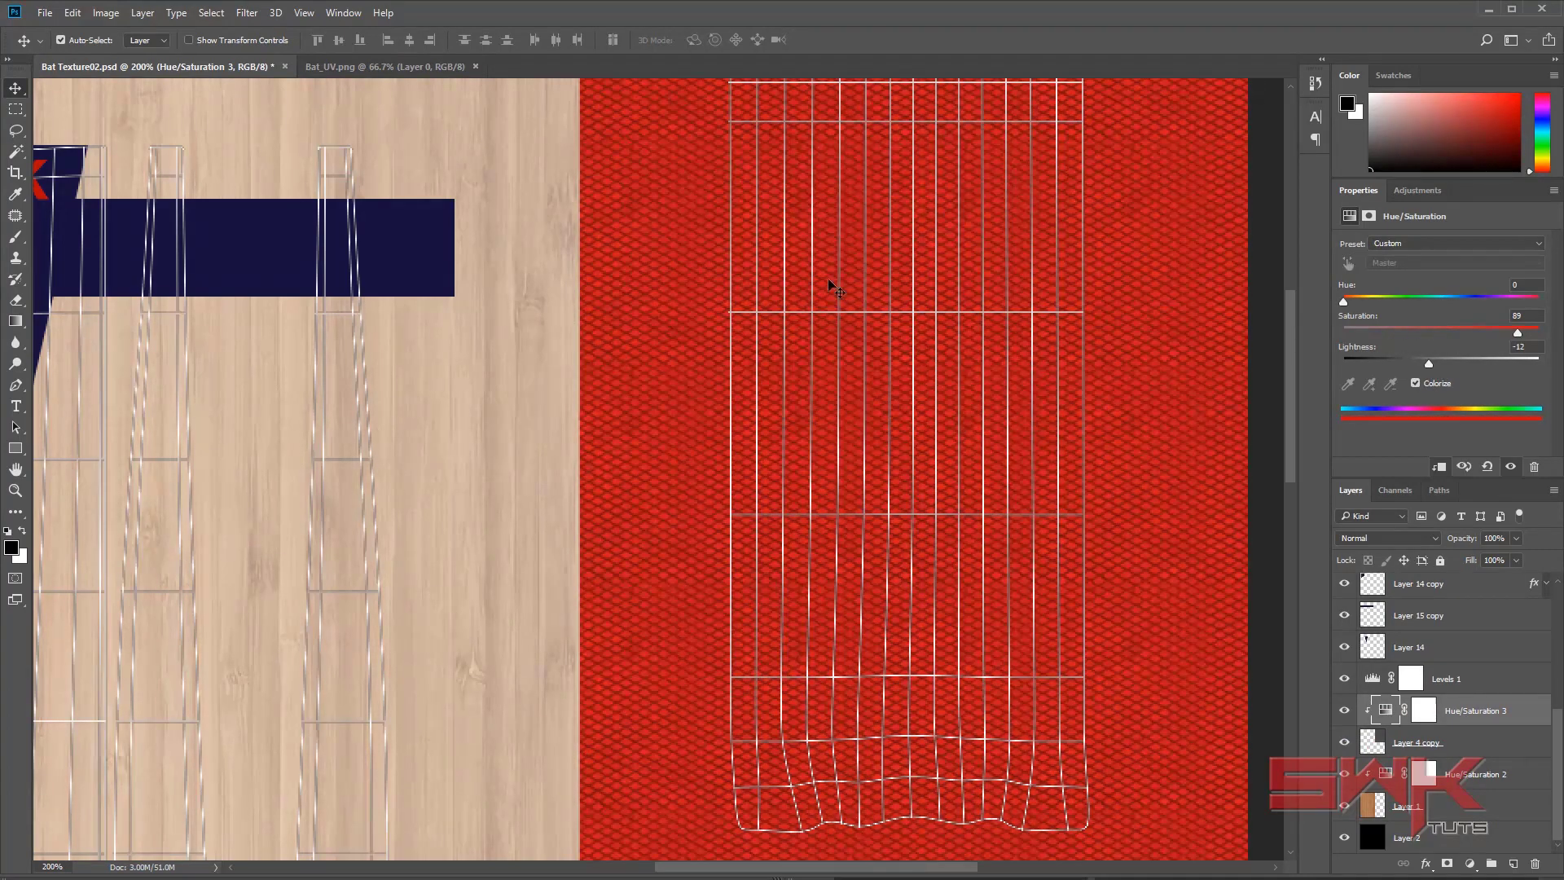
- Add a new layer above the red grip and select a thin horizontal band about 3.63 by 0.21 in across the upper handle UVs
{"action": "left_click_drag", "start_coordinate": [816, 168], "coordinate": [679, 531]}
{"action": "left_click", "coordinate": [810, 461], "text": "ctrl"}
{"action": "left_click", "coordinate": [807, 461], "text": "ctrl"}
{"action": "left_click", "coordinate": [16, 109]}
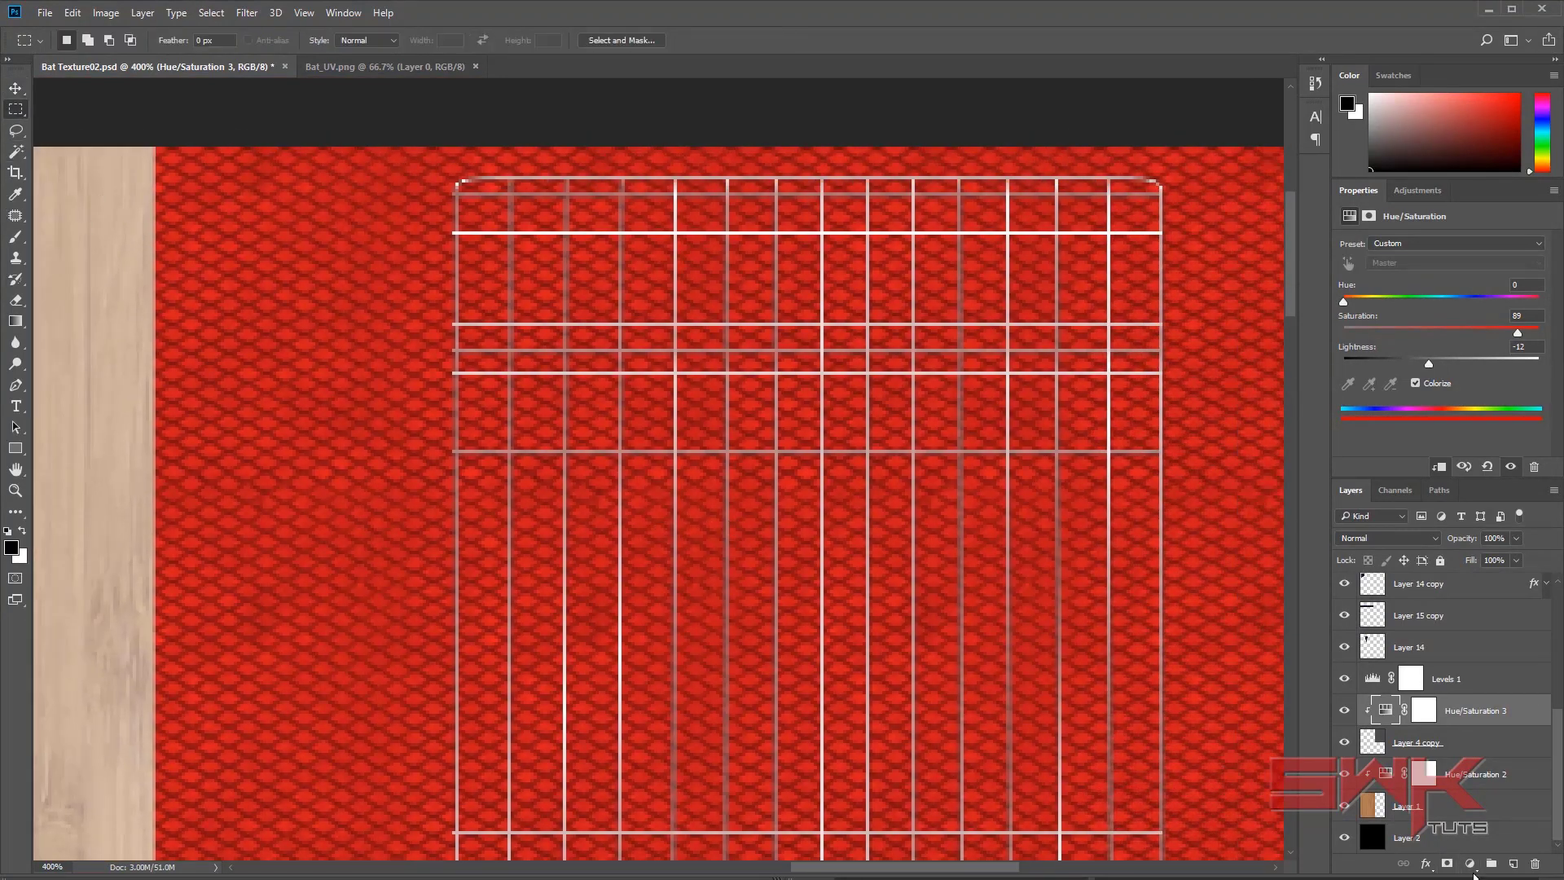
{"action": "left_click", "coordinate": [1513, 863]}
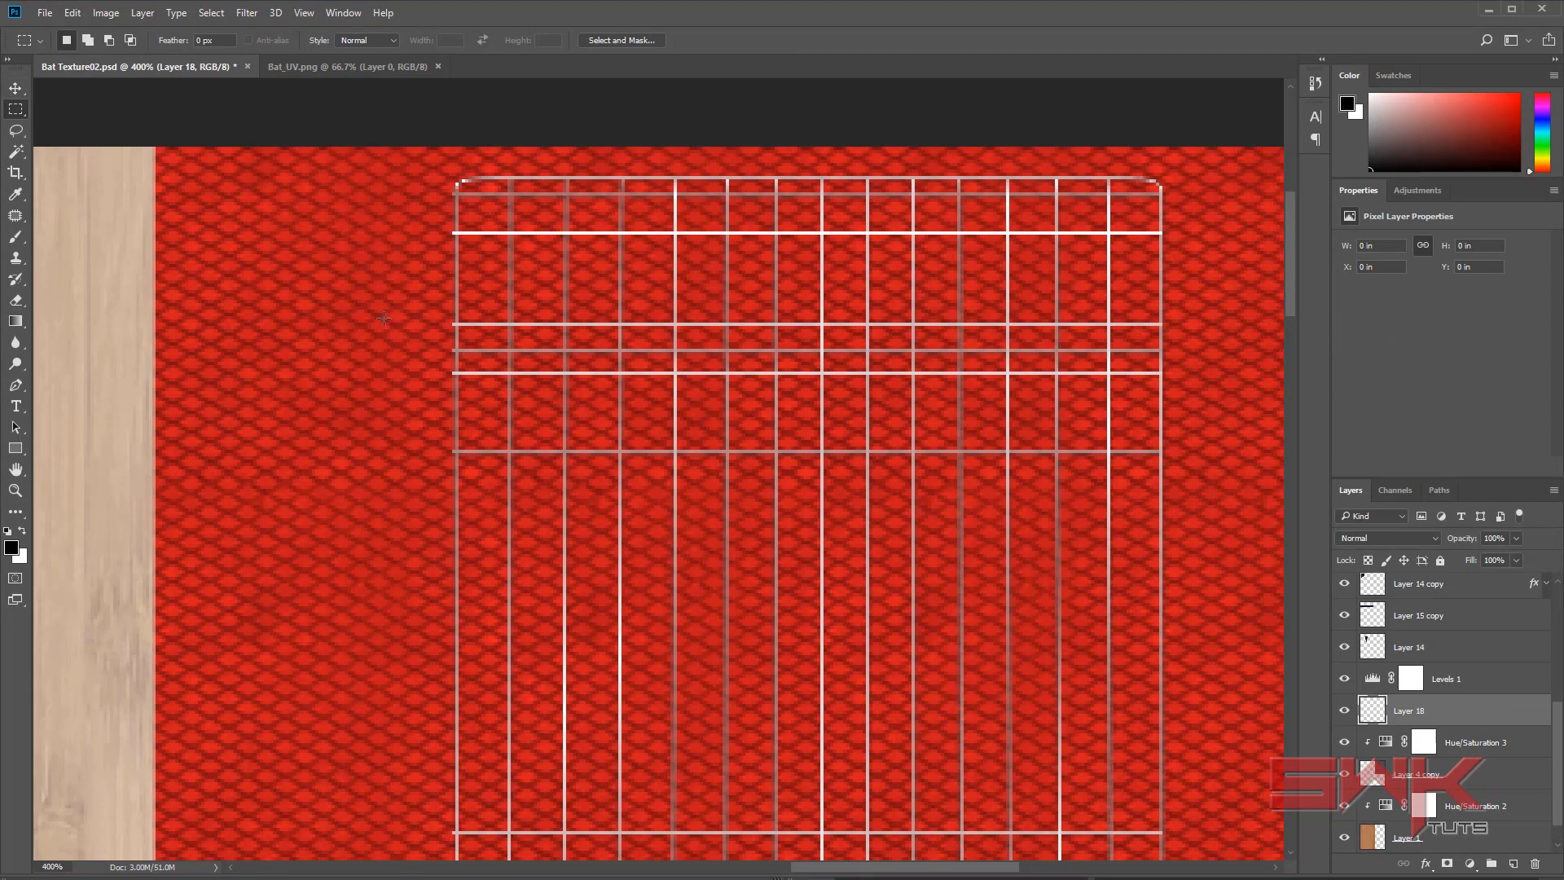
{"action": "left_click_drag", "start_coordinate": [384, 318], "coordinate": [1233, 371]}
{"action": "left_click_drag", "start_coordinate": [267, 255], "coordinate": [1239, 322], "text": "alt"}
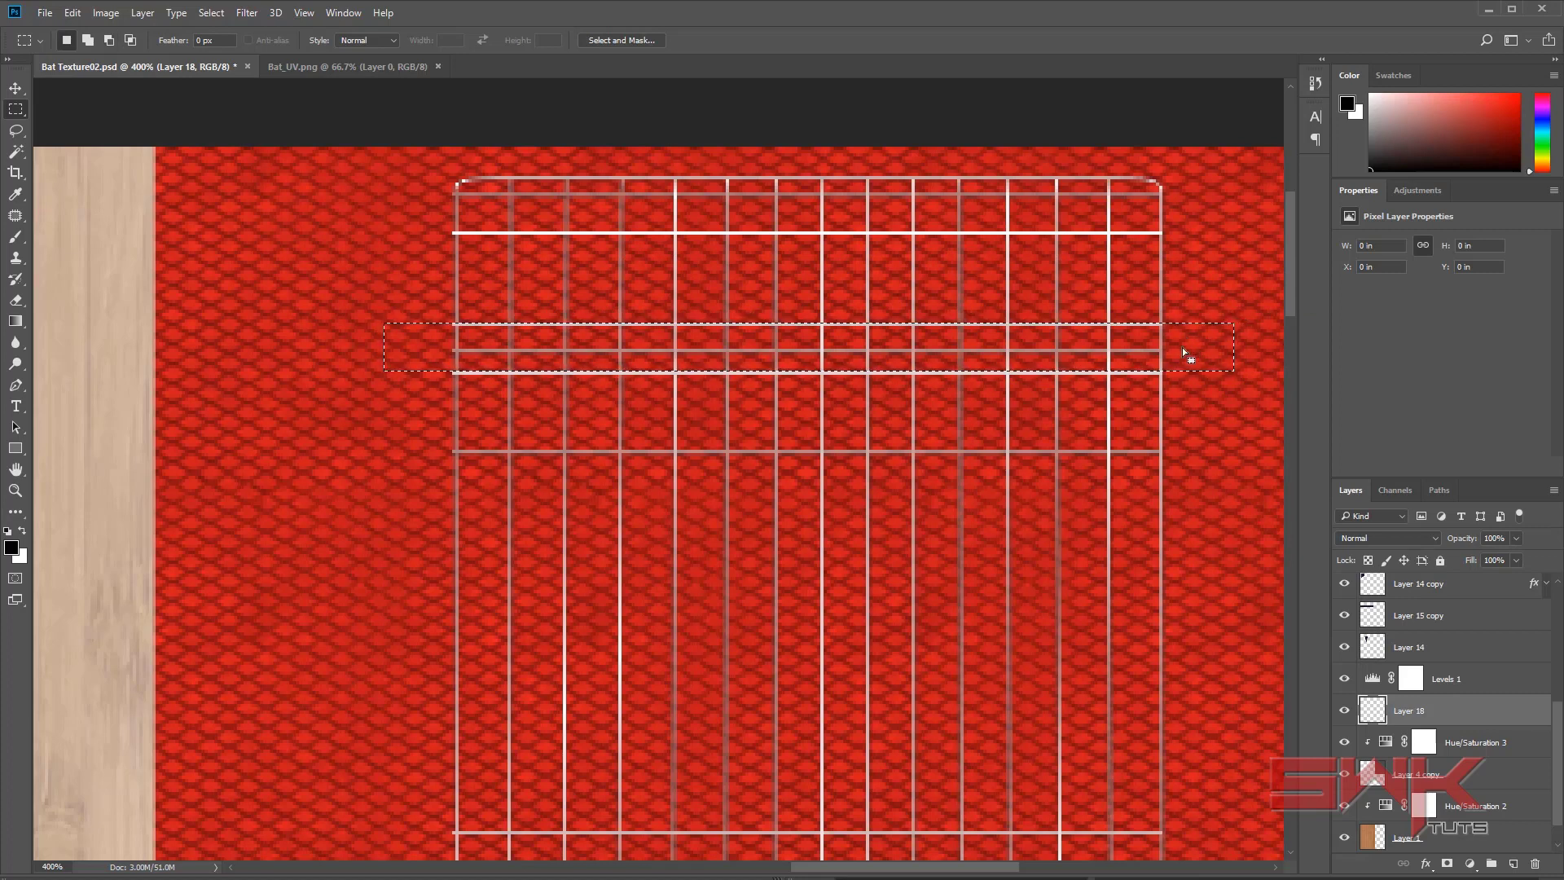
- Fill the selected band with white on another new layer and clear the selection
{"action": "left_click", "coordinate": [1513, 863]}
{"action": "key", "text": "ctrl+BackSpace"}
{"action": "key", "text": "ctrl+d"}
- Hide the UV layer and save the Bat Texture02.psd file
{"action": "scroll", "coordinate": [1344, 595], "scroll_direction": "up", "scroll_amount": 5}
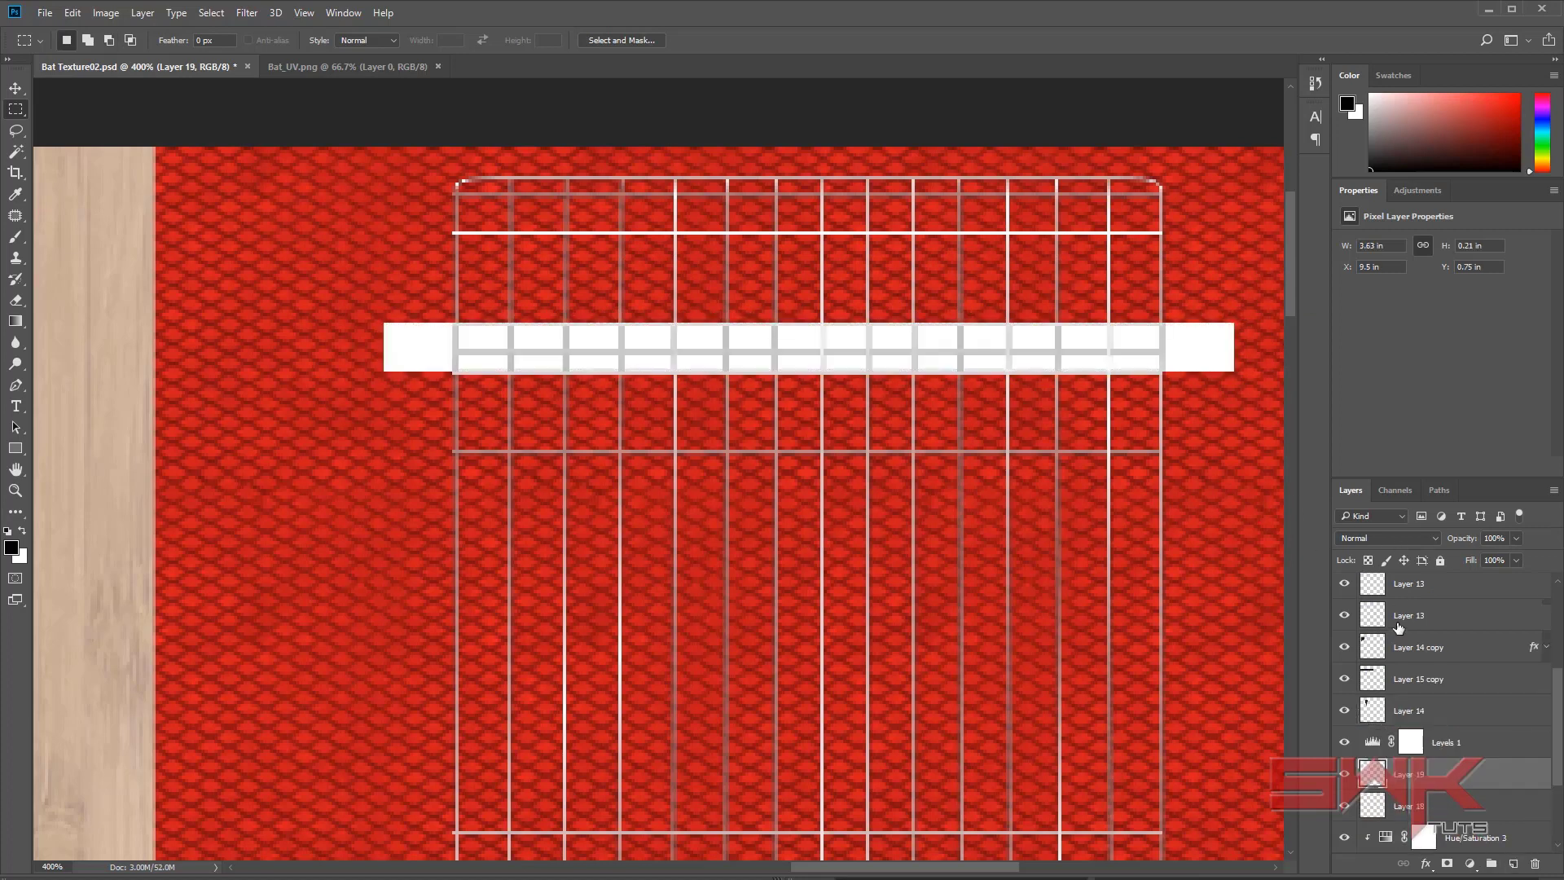
{"action": "left_click", "coordinate": [1344, 590]}
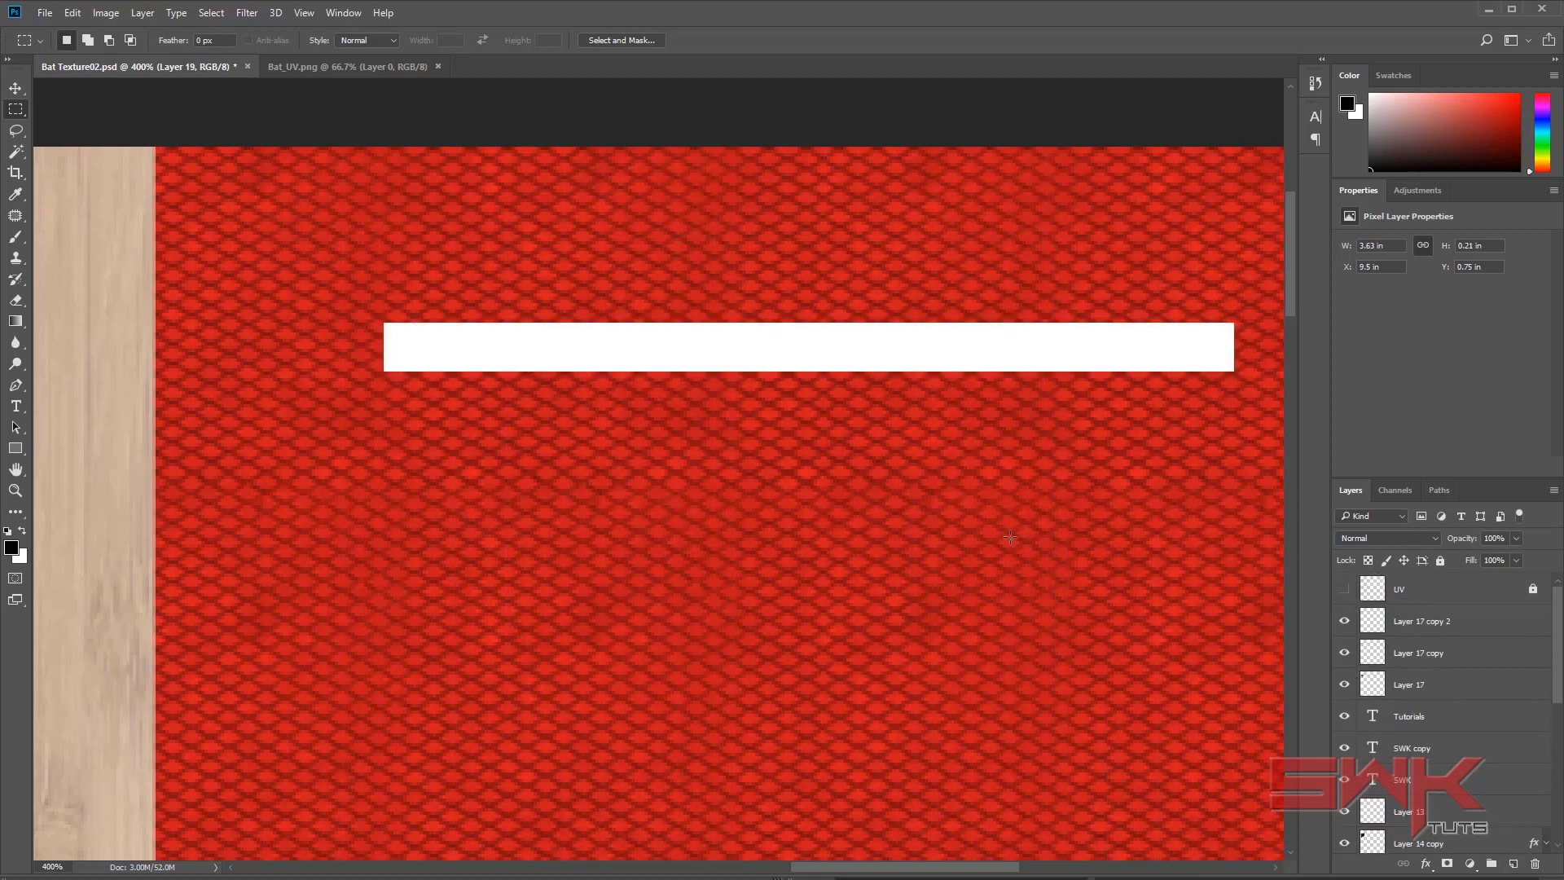
{"action": "key", "text": "ctrl+s"}
- Switch to Maya and reload the updated PSD texture on the bat
{"action": "key", "text": "alt+Tab"}
{"action": "left_click", "coordinate": [986, 173]}
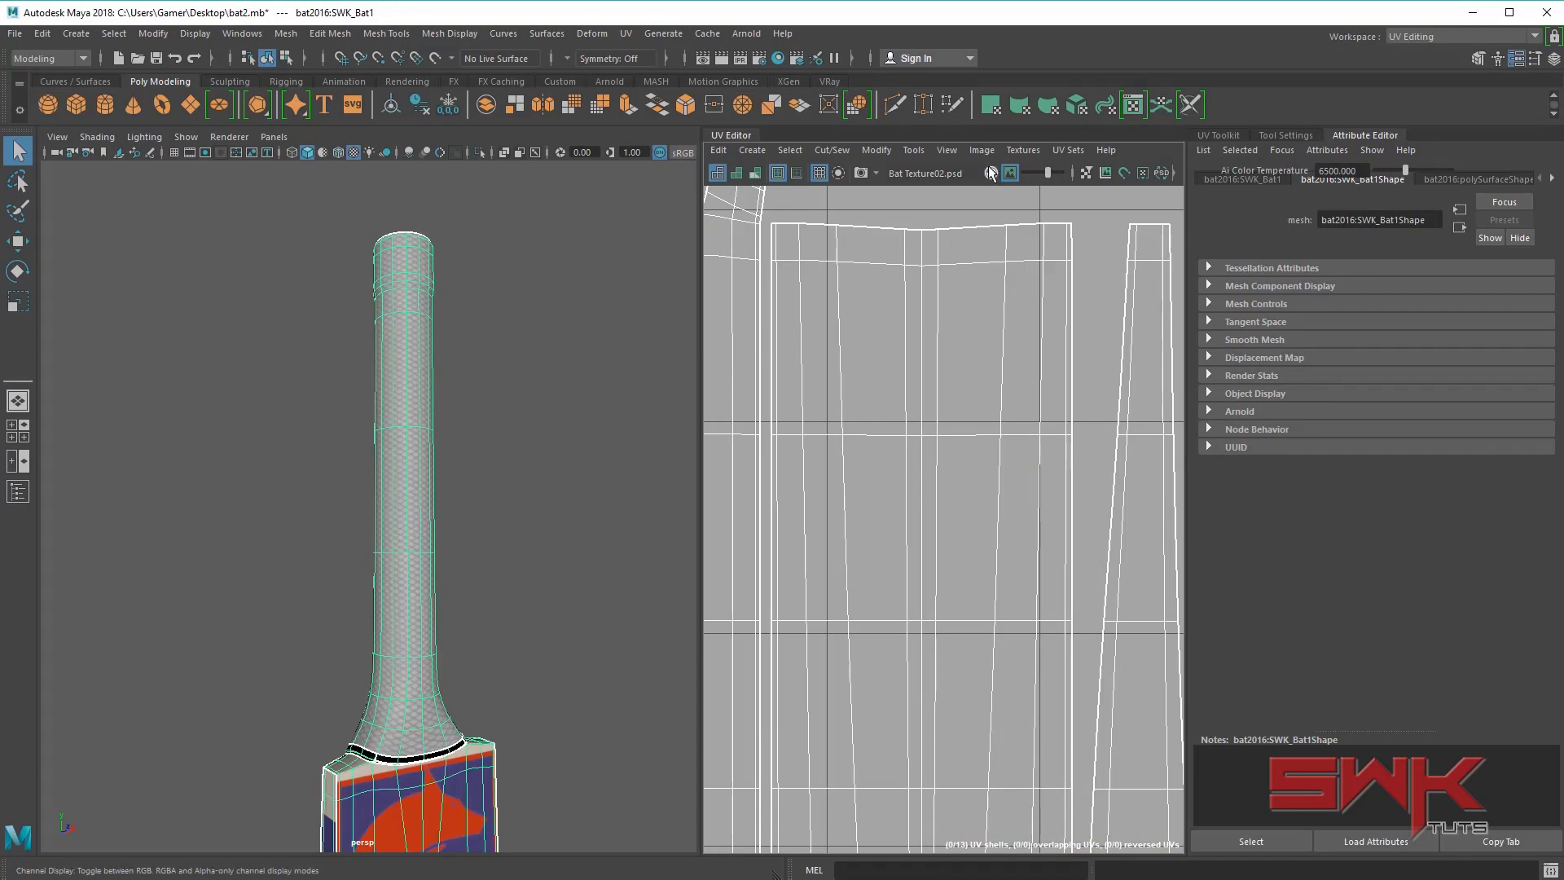
{"action": "left_click", "coordinate": [1162, 173]}
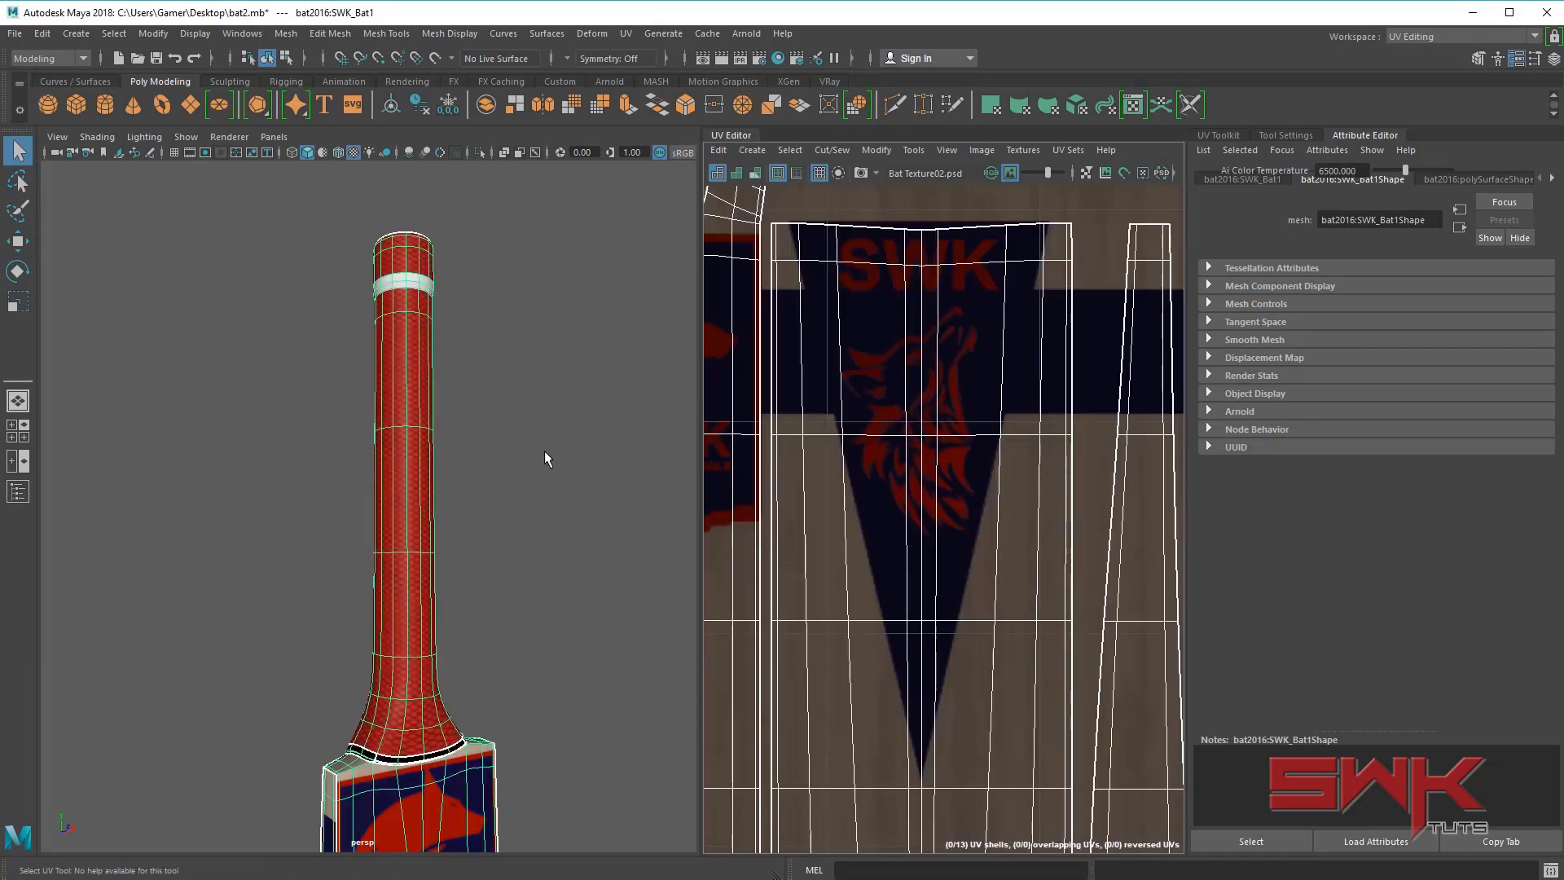
- Open the bat's blinn1 material and break the PSD file connection on its Transparency attribute
{"action": "left_click", "coordinate": [528, 444]}
{"action": "scroll", "coordinate": [365, 466], "scroll_direction": "down", "scroll_amount": 2}
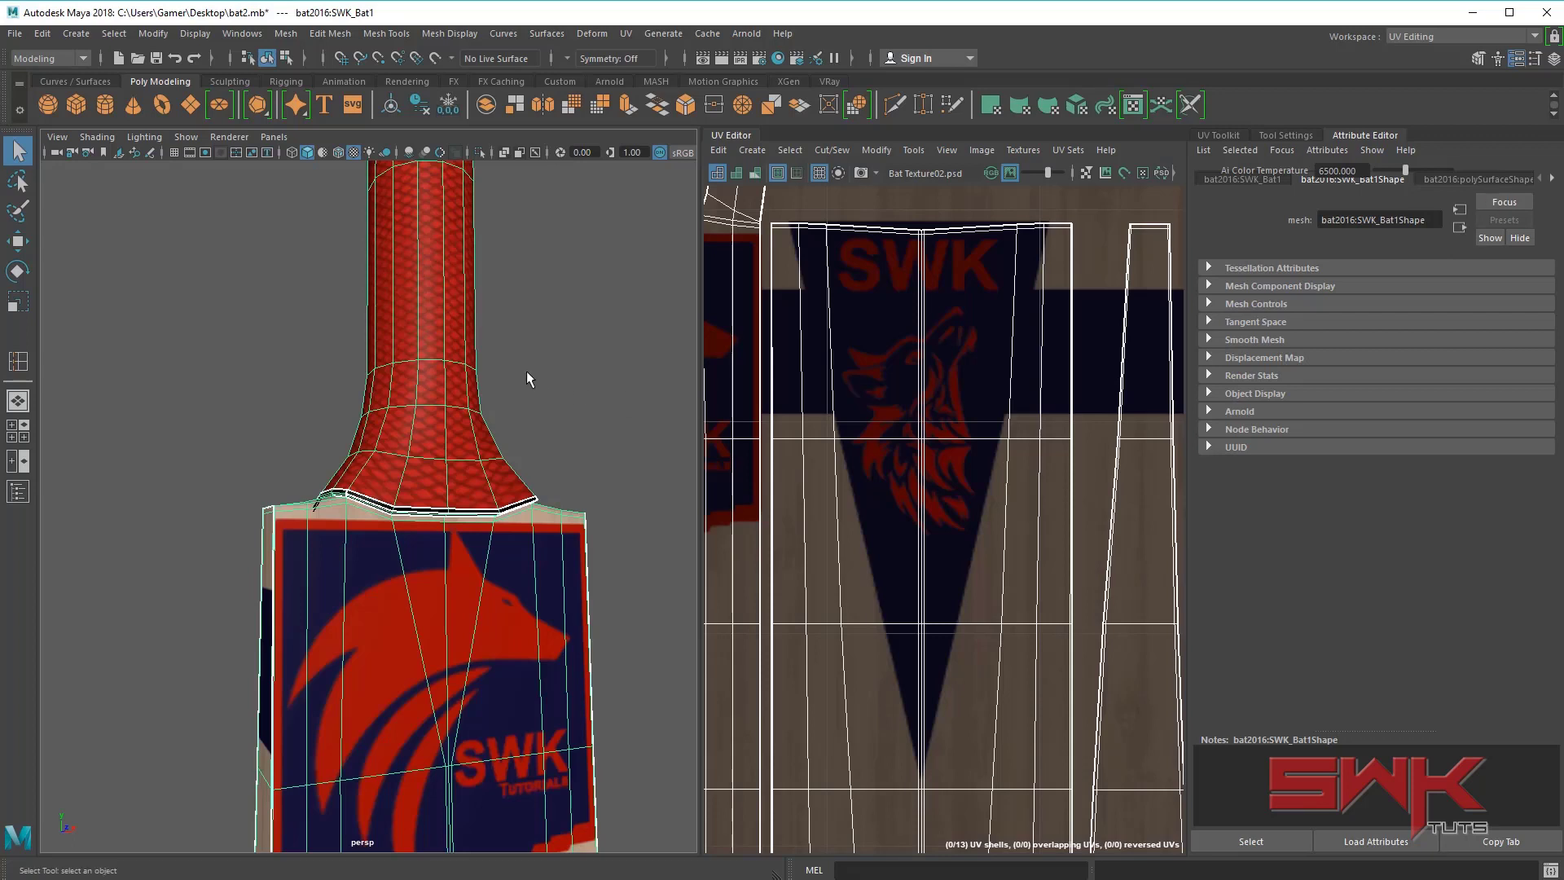
{"action": "right_click_drag", "start_coordinate": [420, 335], "coordinate": [403, 732]}
{"action": "right_click", "coordinate": [1299, 378]}
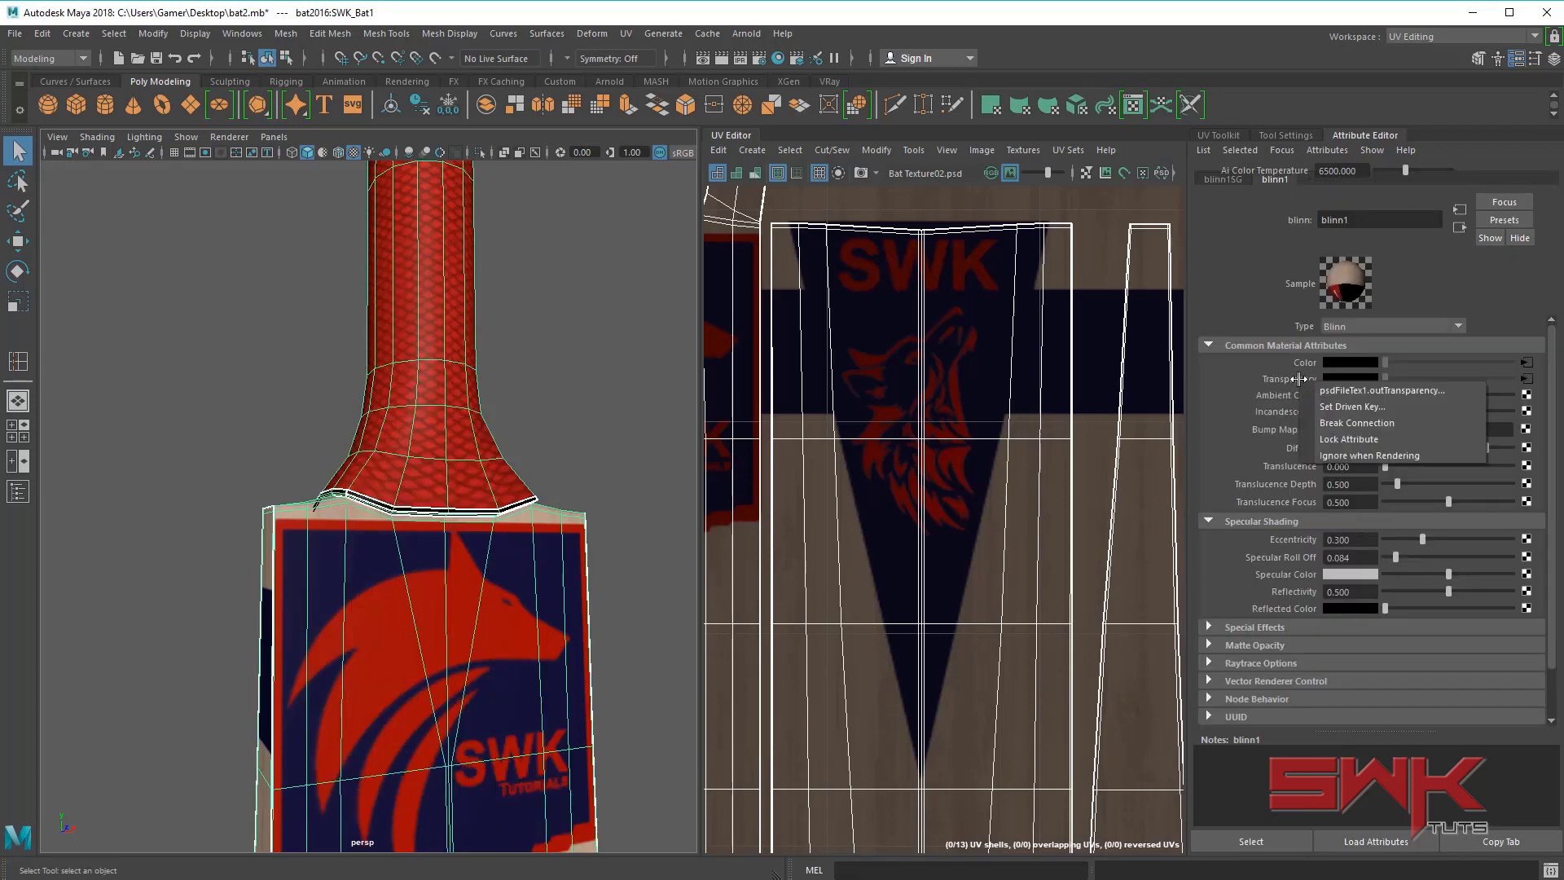
{"action": "left_click", "coordinate": [1356, 423]}
- Deselect the bat and examine the whole textured model, including the red grip with its white band
{"action": "left_click", "coordinate": [596, 431]}
{"action": "scroll", "coordinate": [306, 454], "scroll_direction": "down", "scroll_amount": 3}
{"action": "left_click_drag", "start_coordinate": [305, 454], "coordinate": [477, 435], "text": "alt"}
{"action": "scroll", "coordinate": [548, 510], "scroll_direction": "up", "scroll_amount": 5}
{"action": "left_click_drag", "start_coordinate": [413, 501], "coordinate": [568, 486], "text": "alt"}
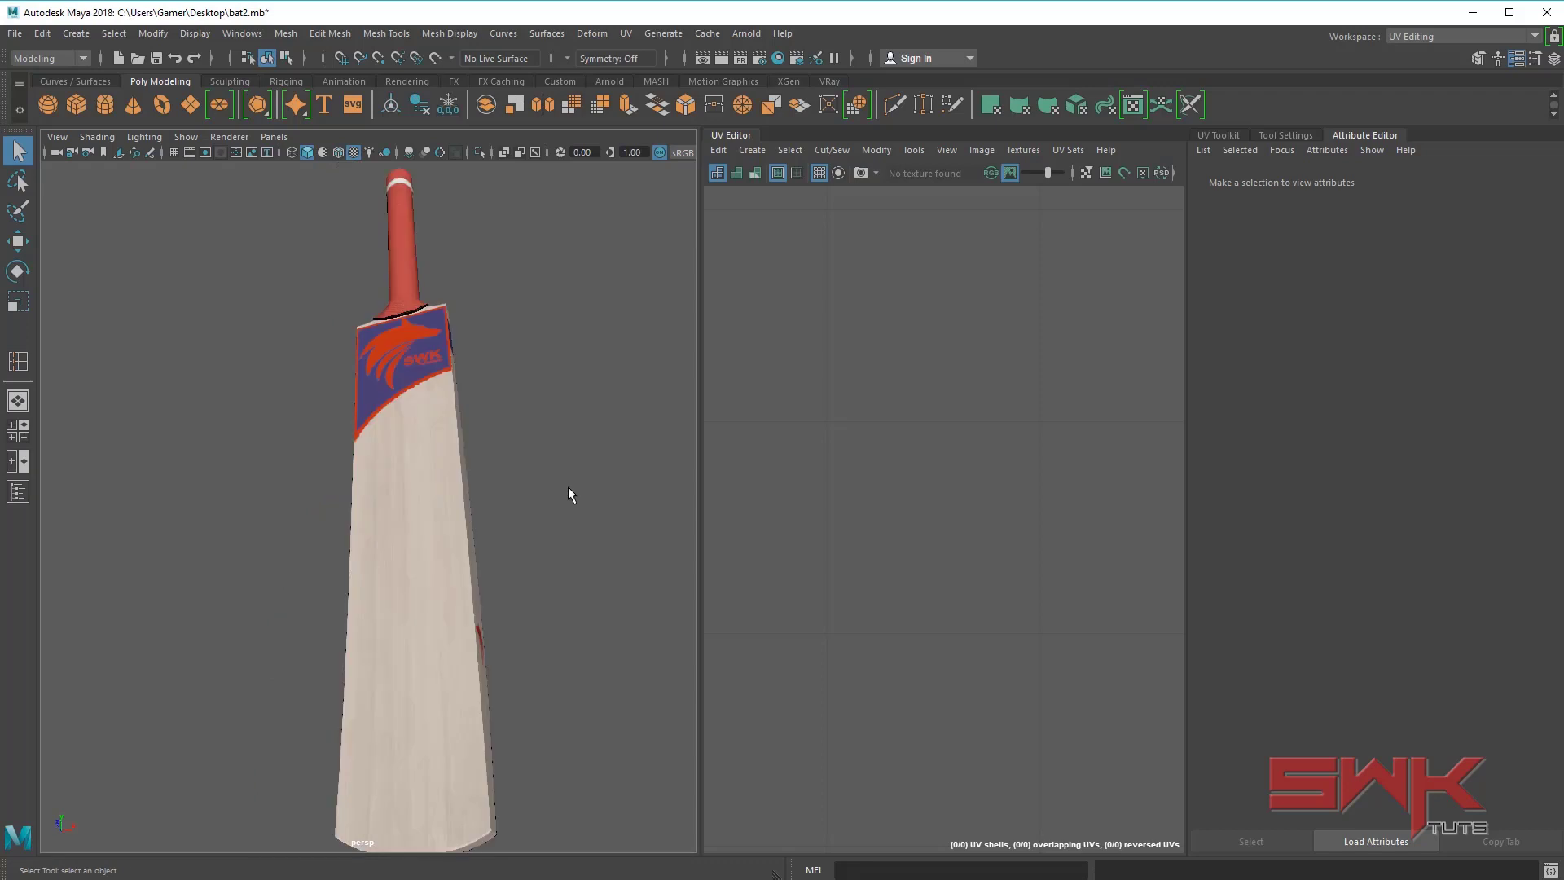